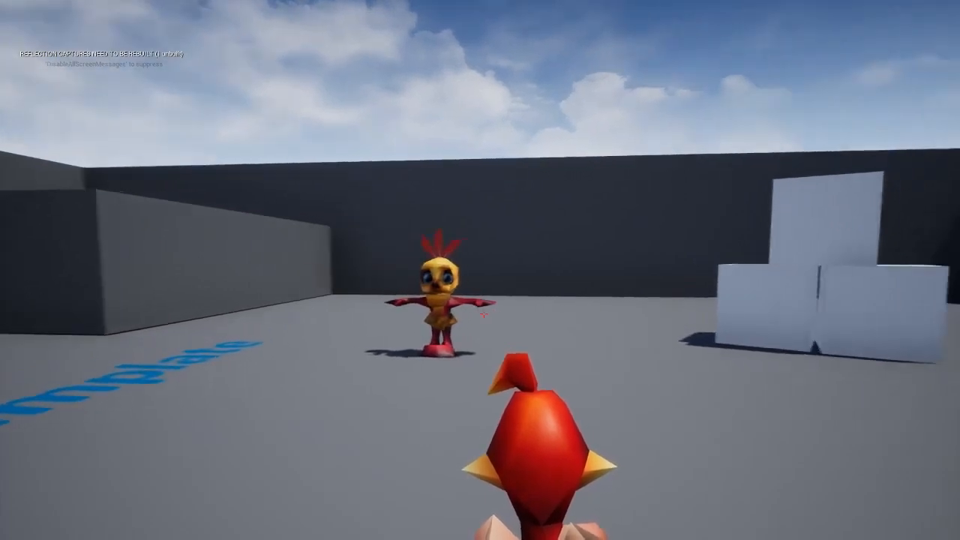
left_click(484, 314)
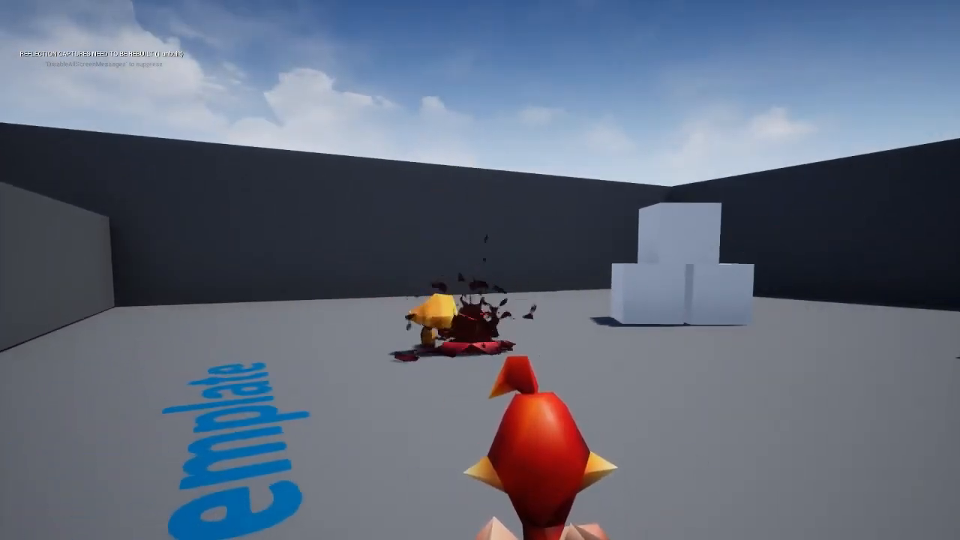
key("d")
key("d")
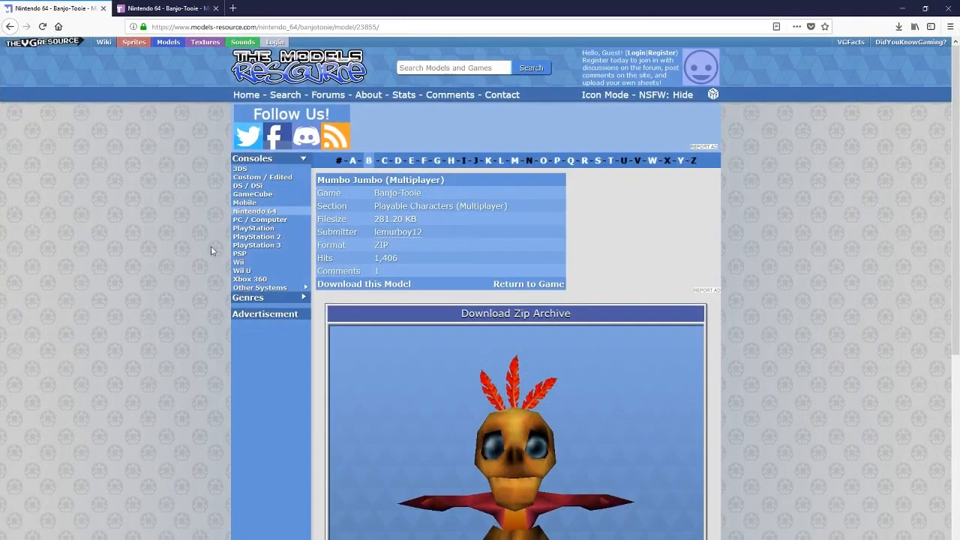
Examine the Mumbo Jumbo (Multiplayer) model page and the Mingy Jongo texture page for Banjo-Tooie.
scroll(182, 130, "down", 3)
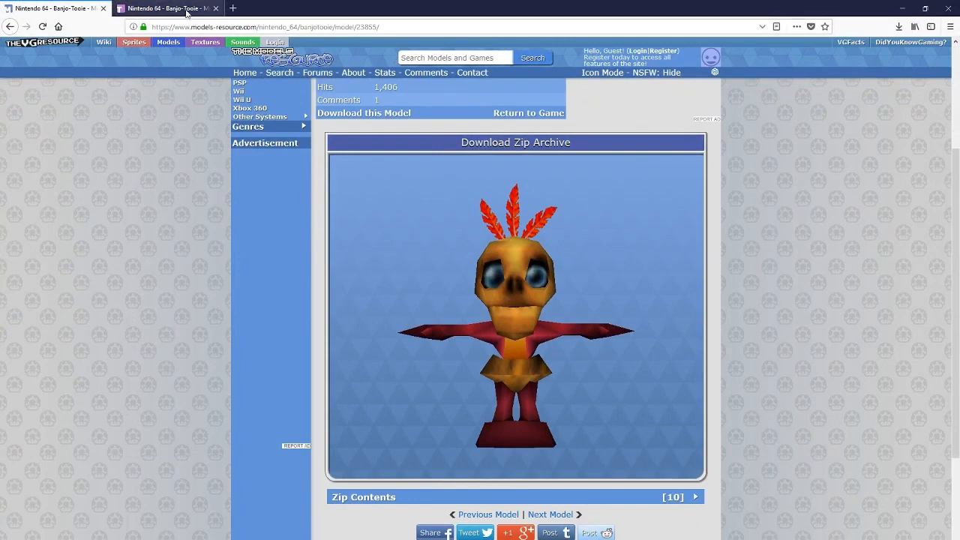
left_click(185, 8)
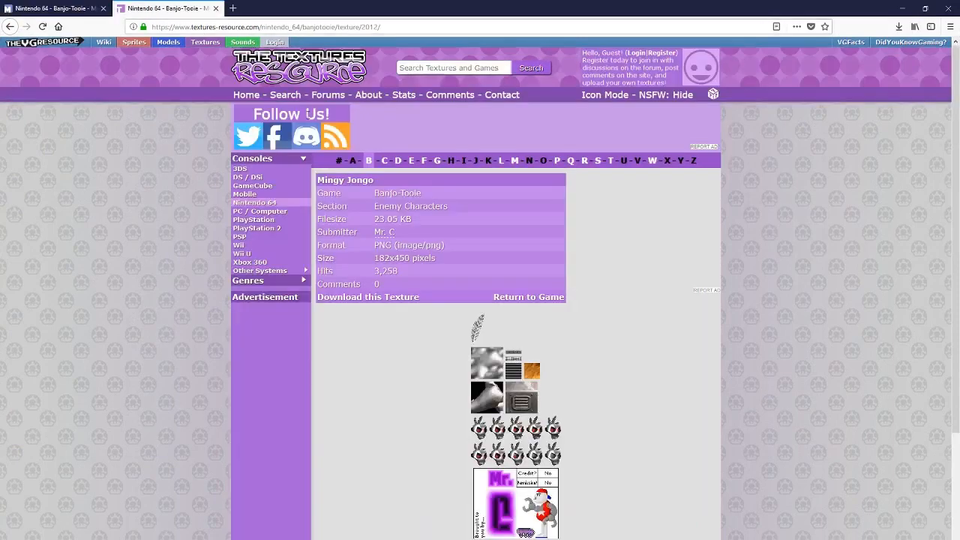
scroll(309, 132, "down", 3)
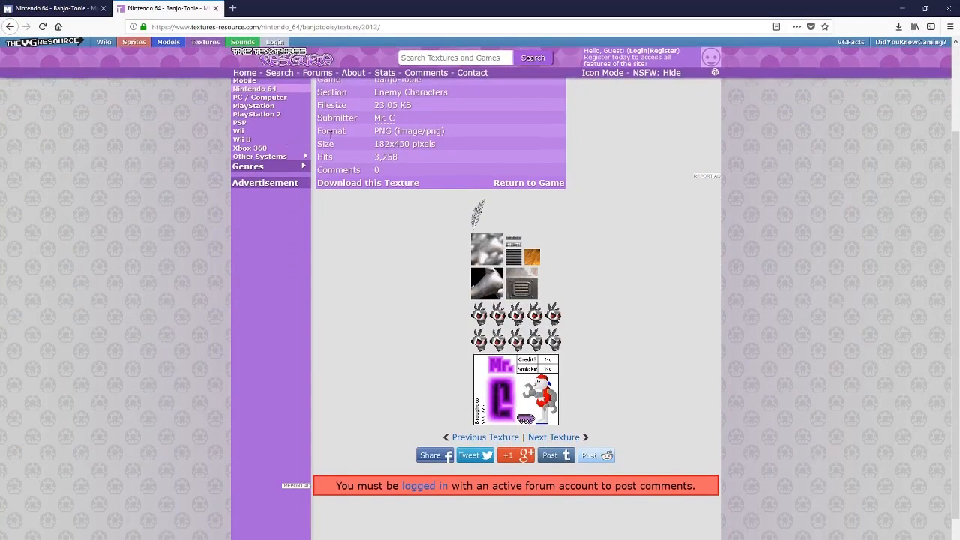
left_click(91, 5)
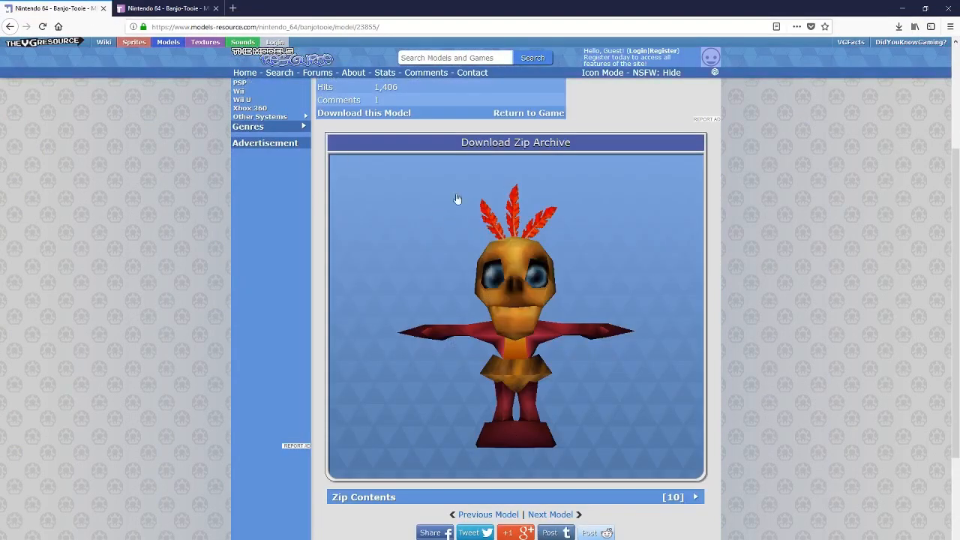
scroll(492, 242, "up", 4)
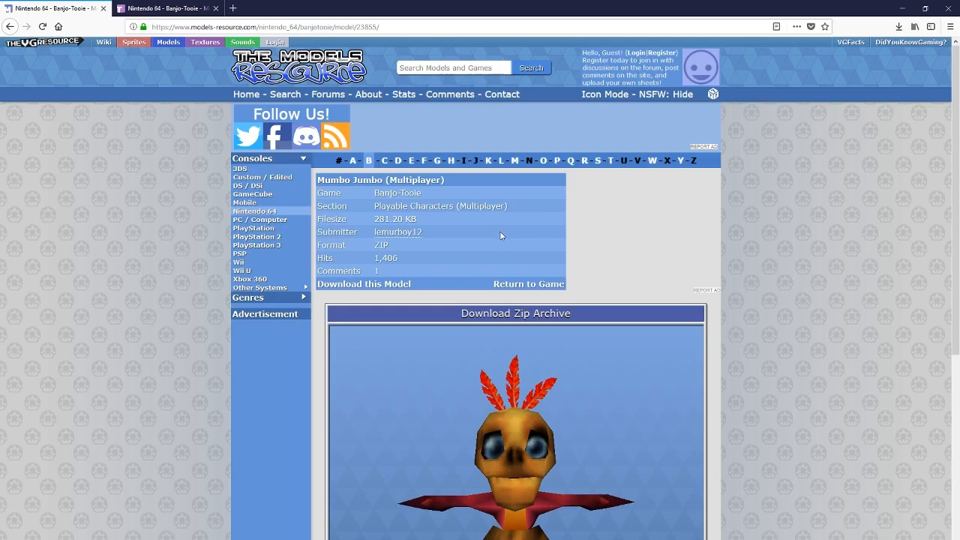
scroll(499, 238, "down", 4)
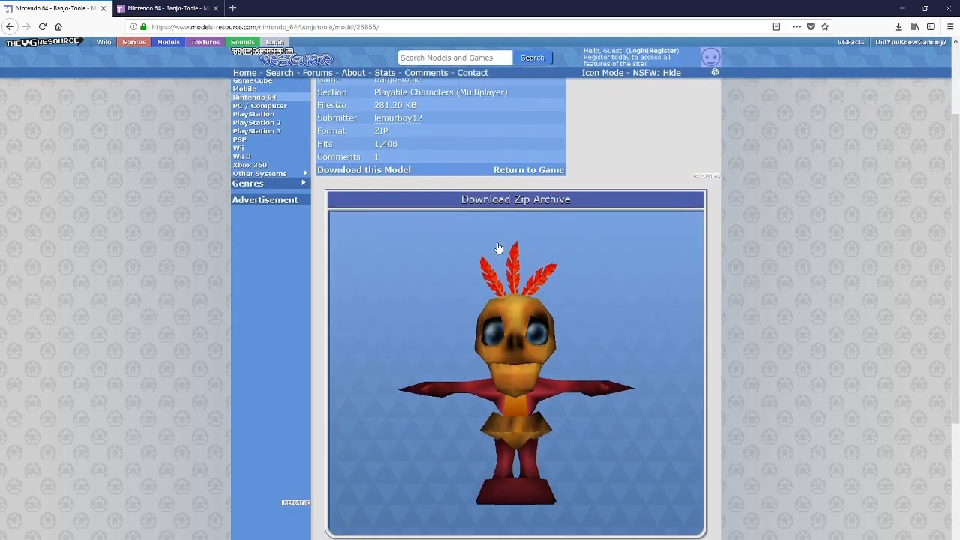
scroll(495, 251, "down", 1)
scroll(488, 253, "up", 3)
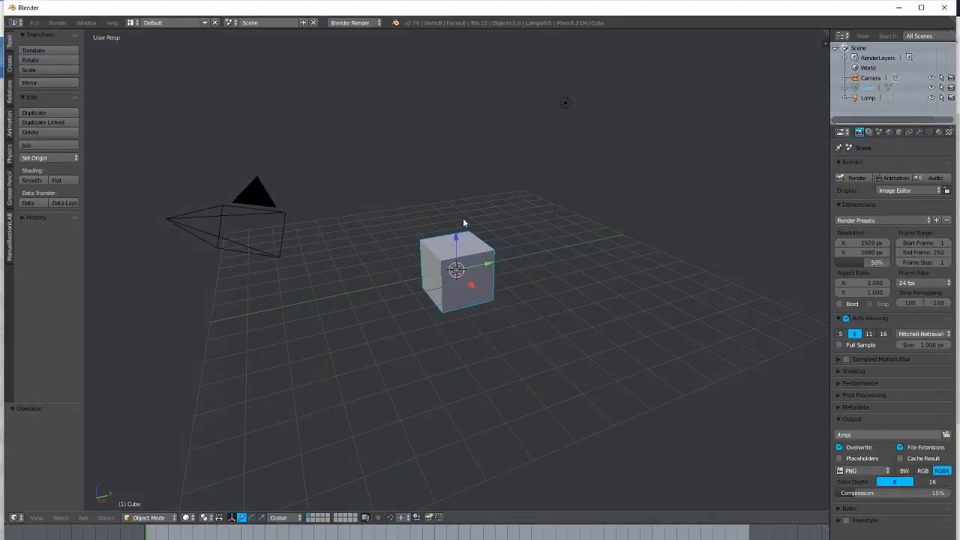
Switch to Blender and delete the default cube from the scene.
middle_click_drag(463, 217, 374, 218)
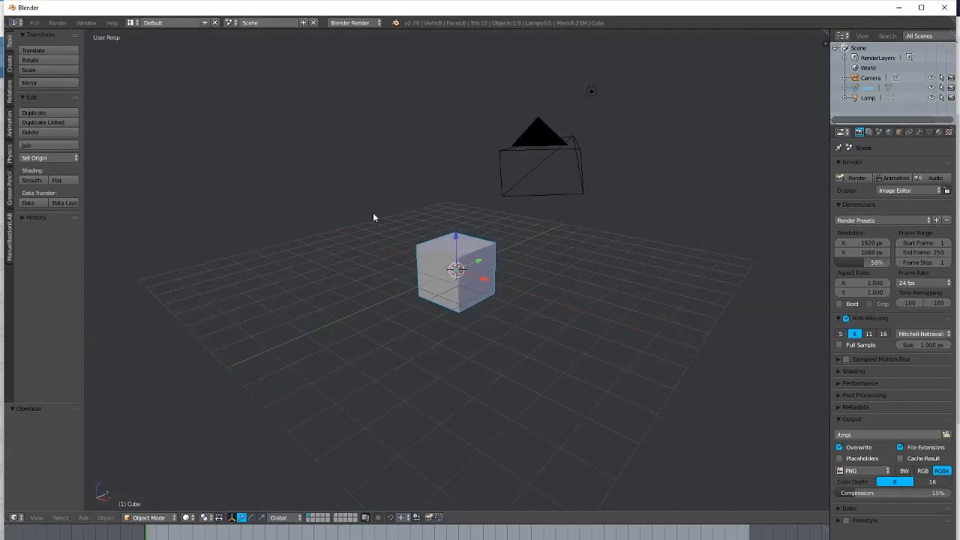
key("Delete")
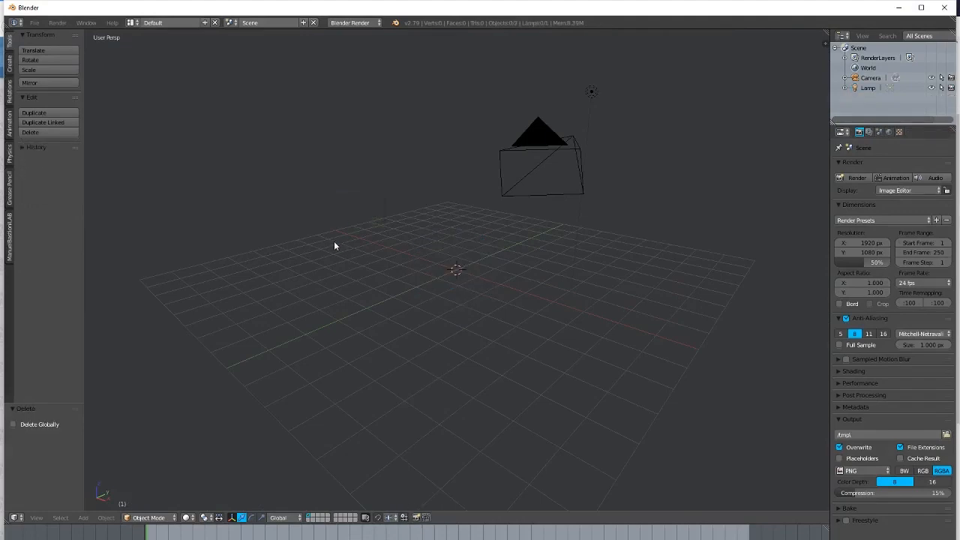
middle_click_drag(334, 245, 234, 242)
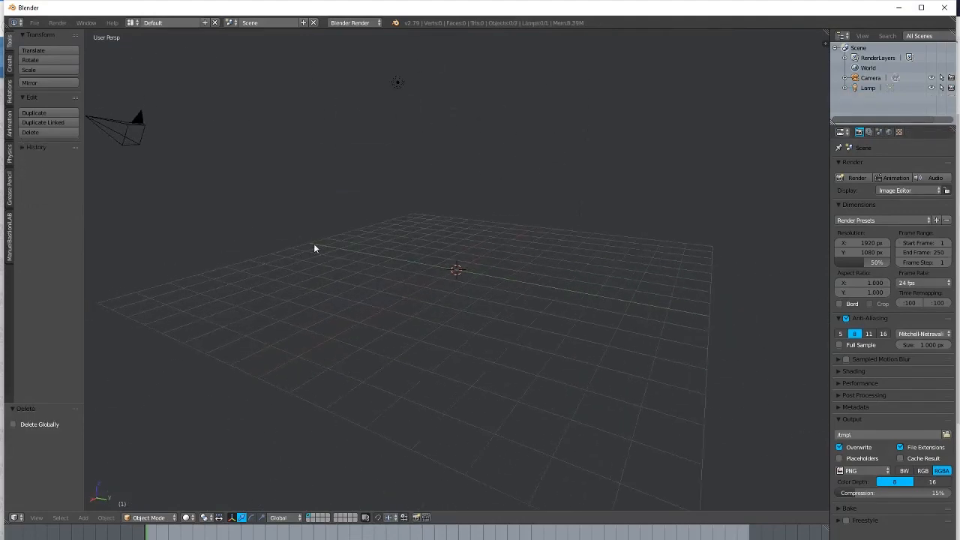
middle_click_drag(314, 245, 350, 254)
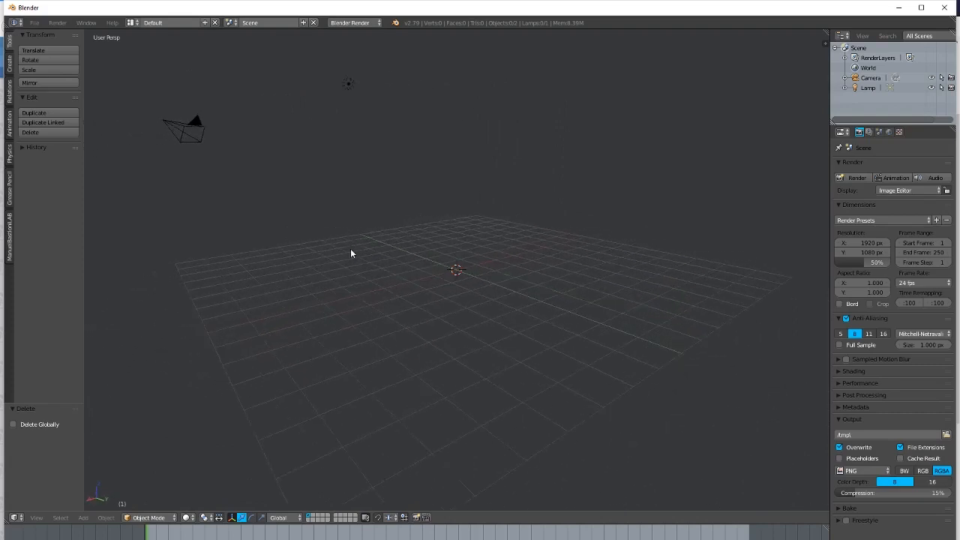
Import the Wavefront file mumbo.obj from the Mumbo (Multiplayer) folder in Downloads.
left_click(34, 23)
mouse_move(87, 213)
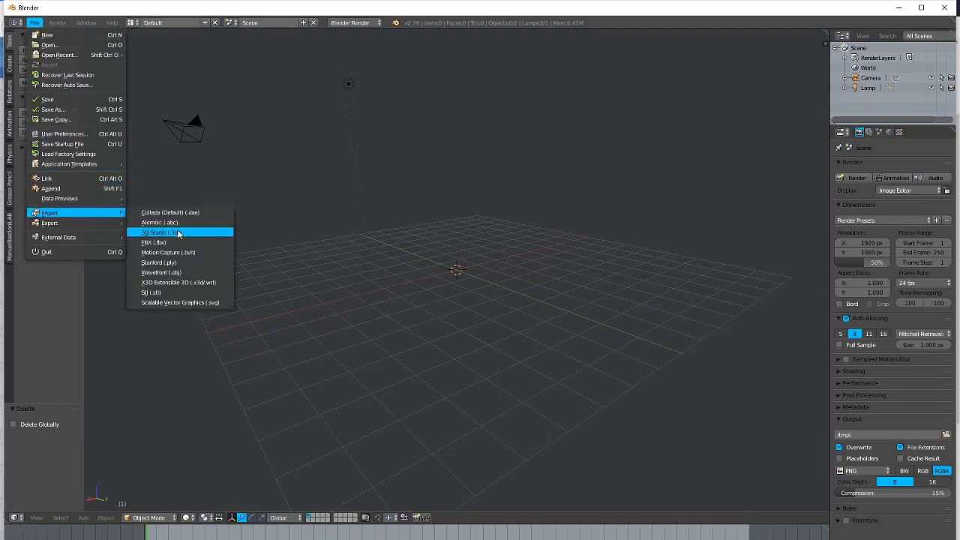
left_click(194, 273)
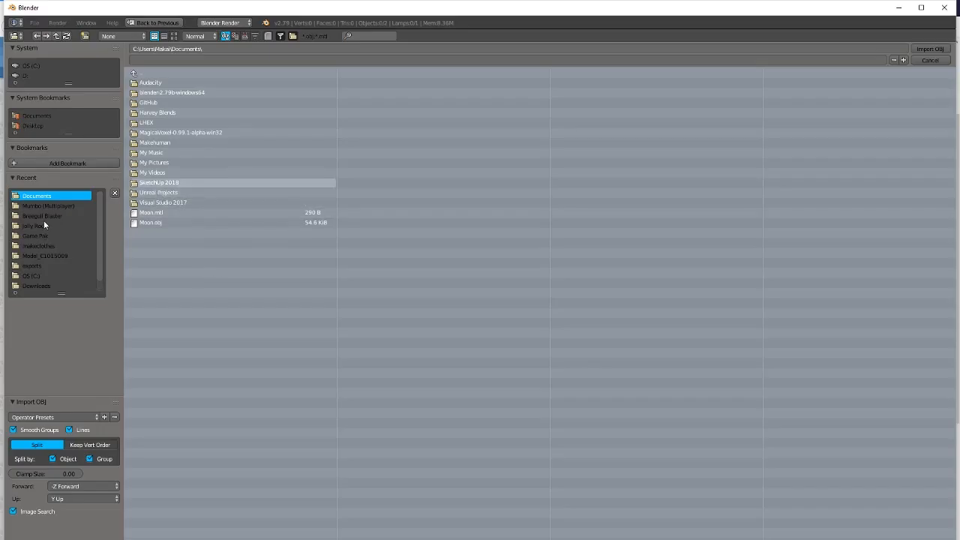
scroll(48, 233, "down", 1)
left_click(36, 276)
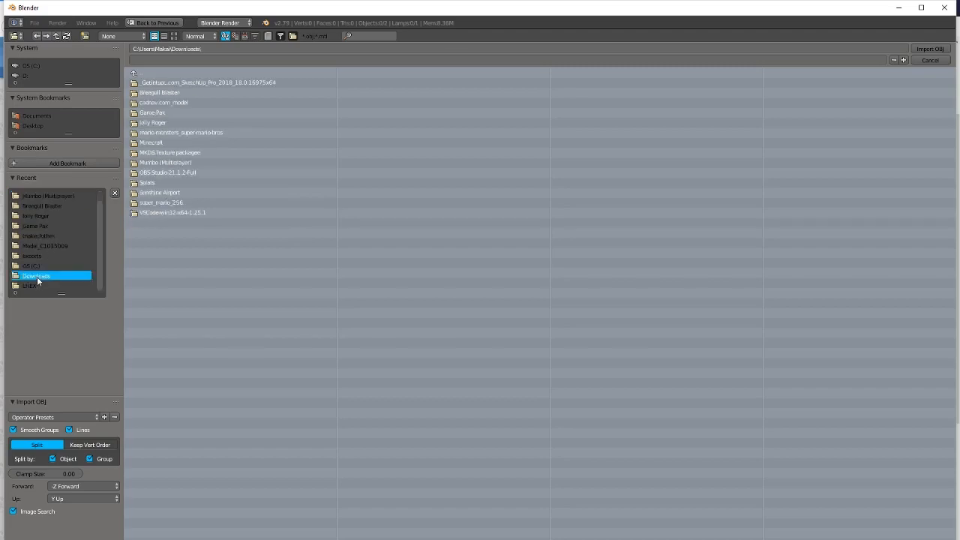
left_click(161, 162)
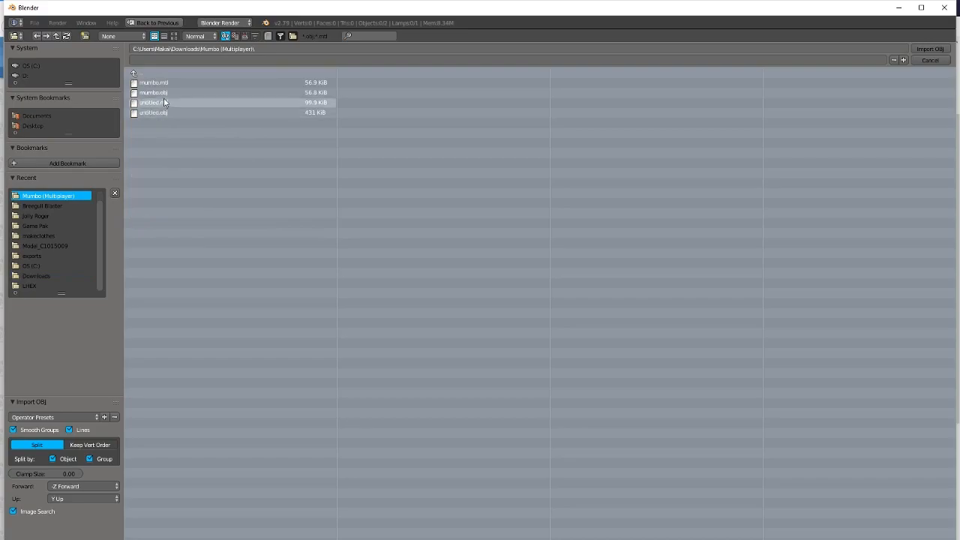
double_click(165, 93)
Scale the imported character up uniformly by a factor of about 4.6.
scroll(449, 257, "up", 1)
middle_click_drag(470, 242, 433, 249)
key("s")
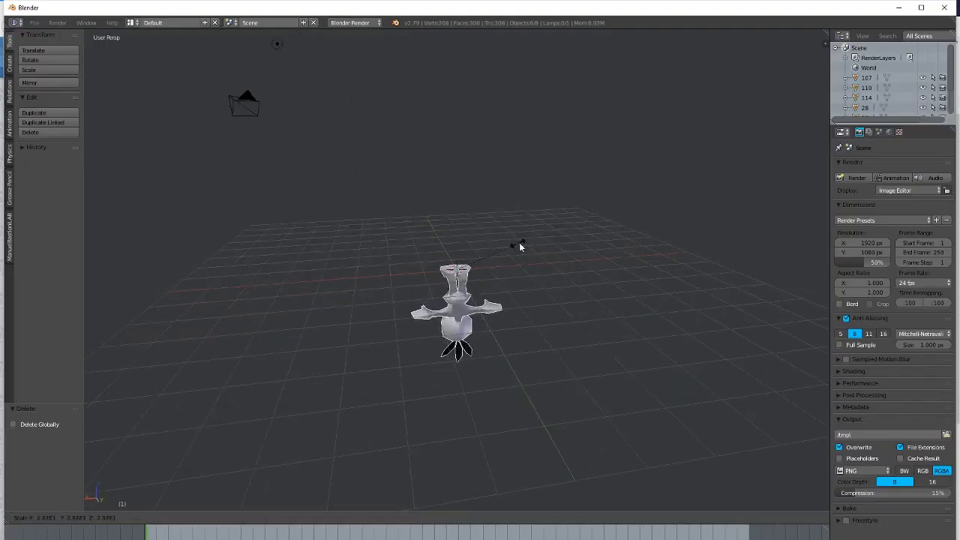
left_click(347, 225)
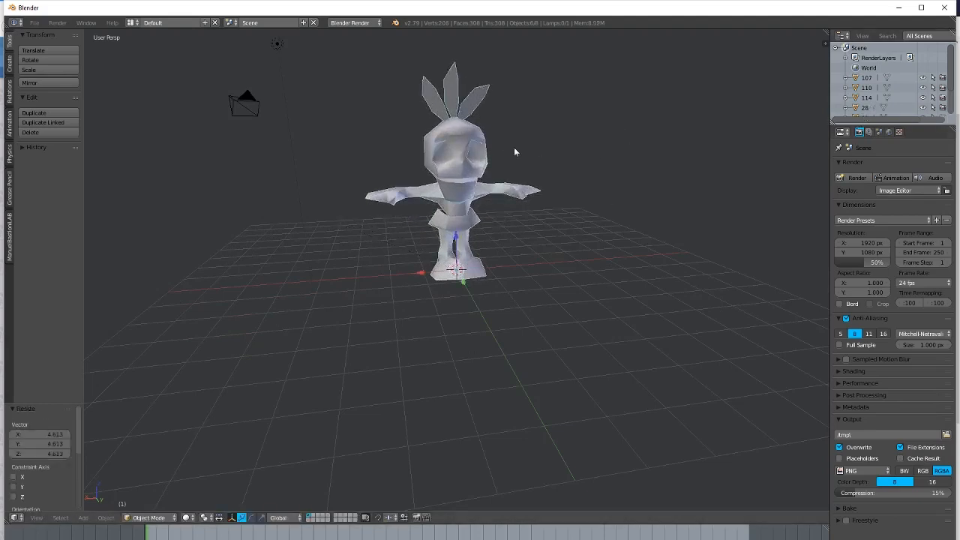
key("ctrl+h")
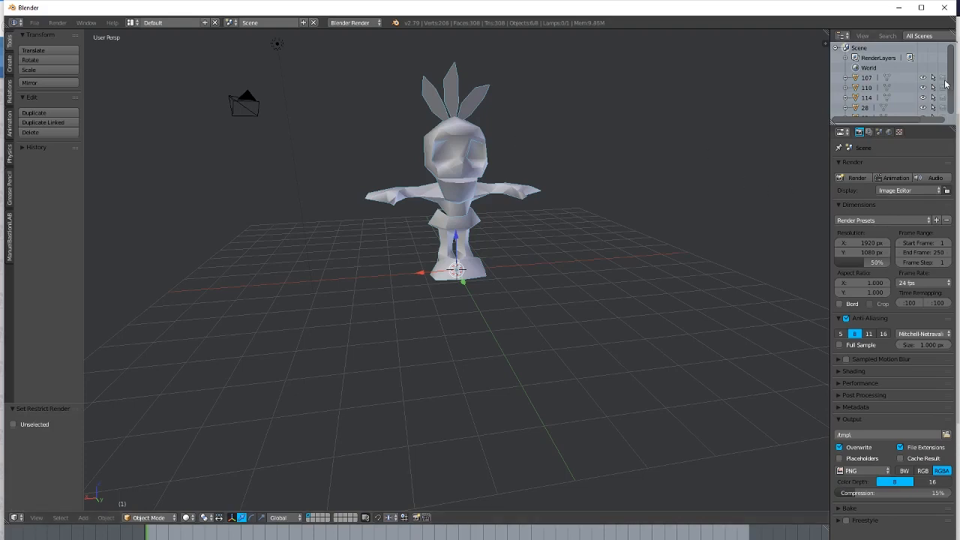
scroll(943, 110, "down", 2)
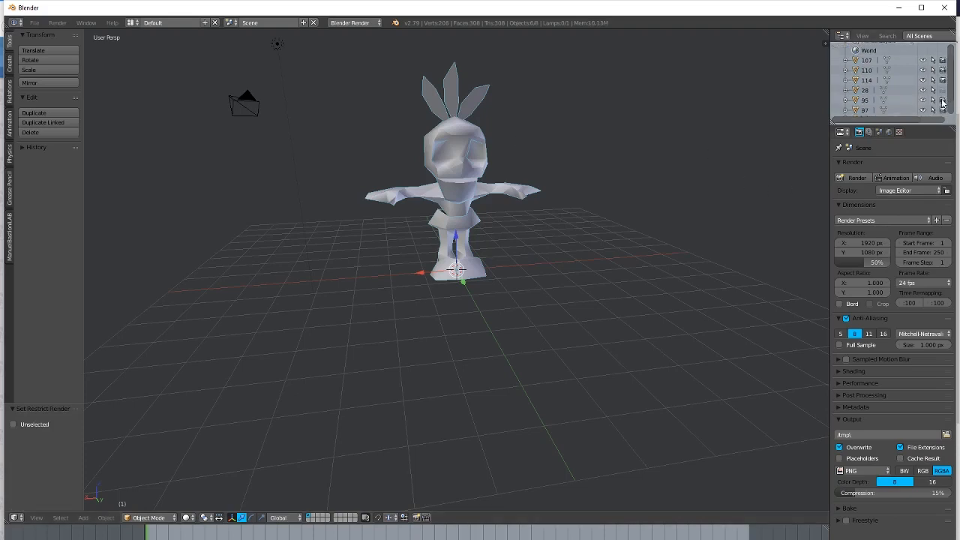
scroll(944, 102, "down", 2)
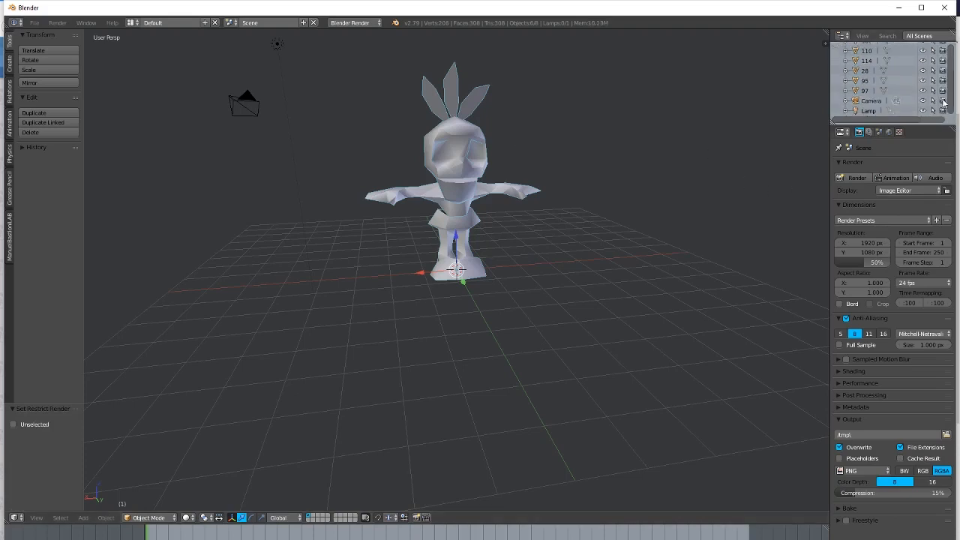
Select the mesh parts 97, 95, 28, 114, 107 and 110, and join them into one object with 110 active.
left_click(863, 89)
left_click(864, 83)
left_click(864, 73)
left_click(865, 63)
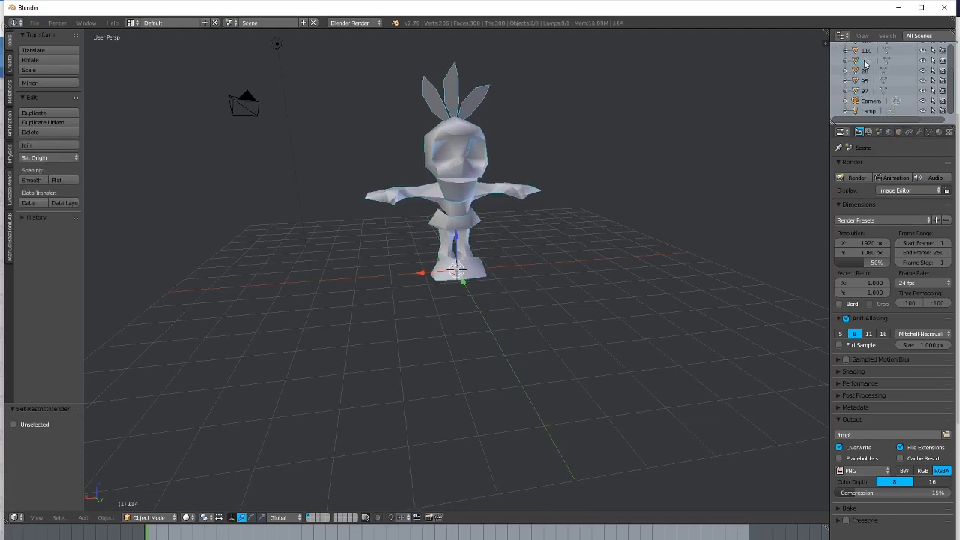
scroll(865, 63, "up", 2)
left_click(866, 60)
left_click(866, 68)
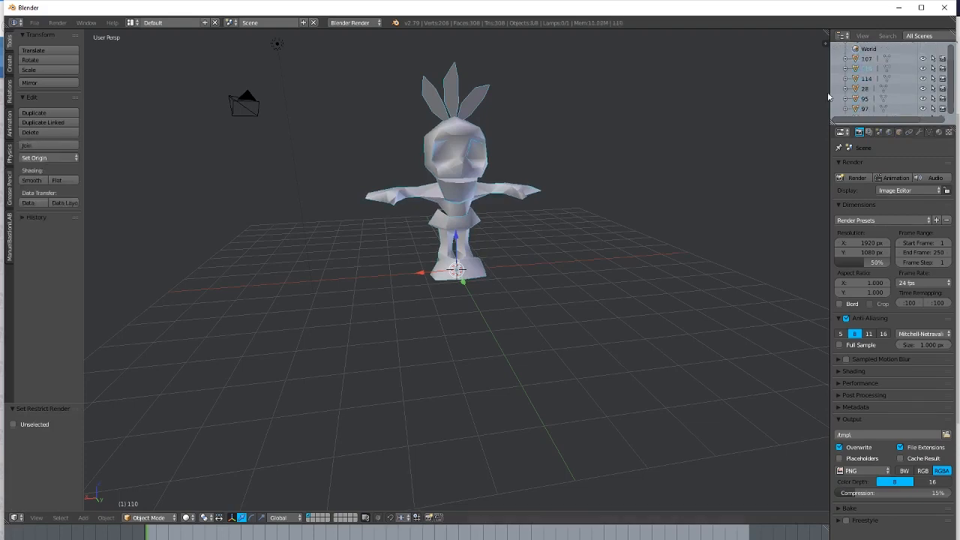
key("ctrl+j")
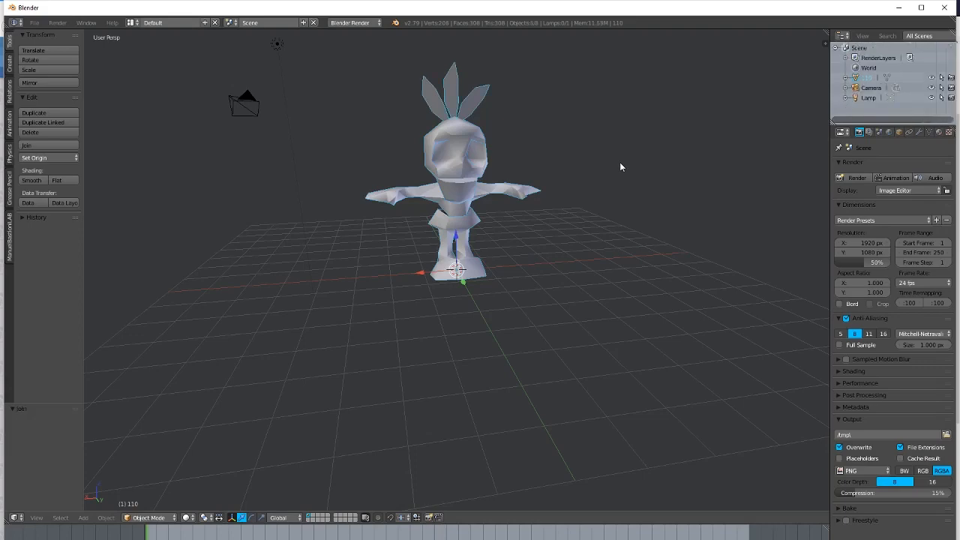
Rename the joined character mesh as Body.
double_click(865, 78)
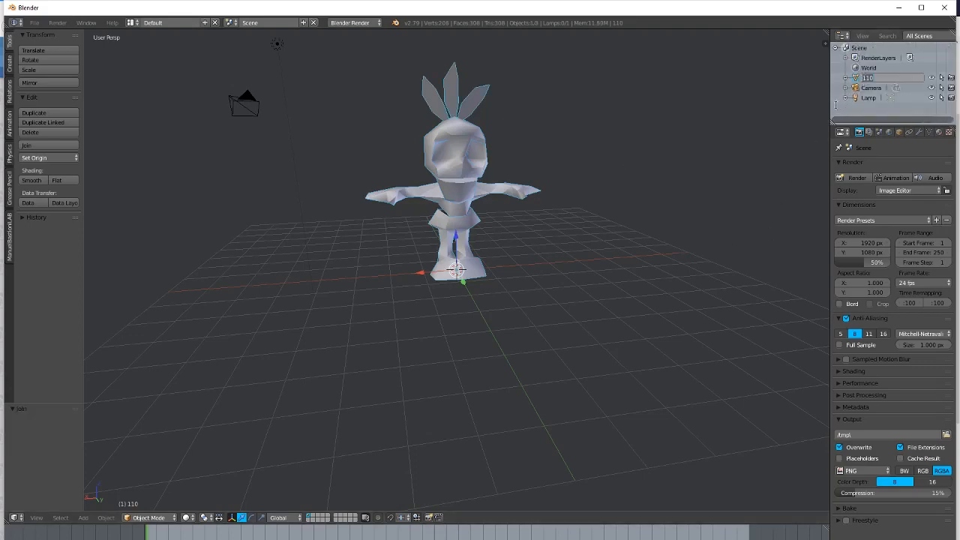
type("Body")
key("Return")
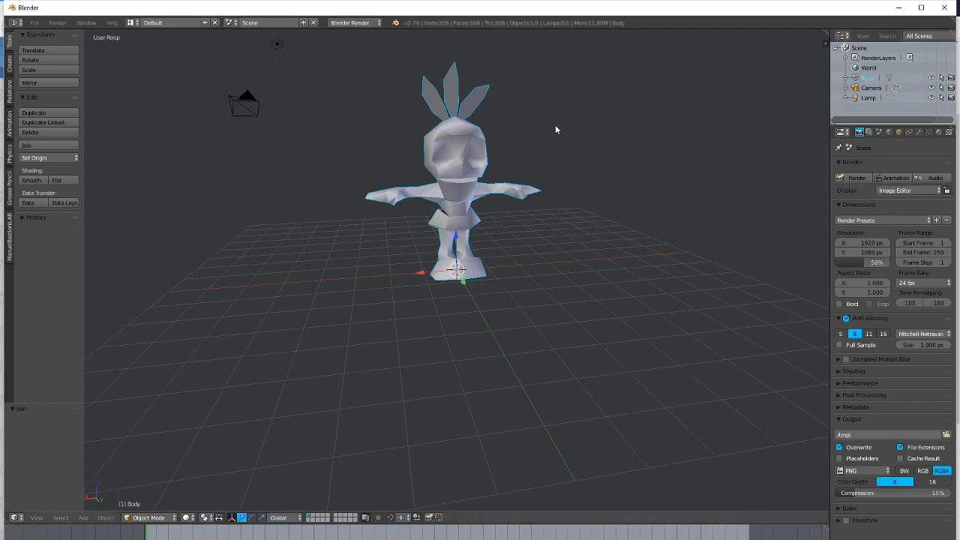
Switch the render engine to Cycles Render and bring up the 3D view's shading settings.
middle_click_drag(555, 124, 582, 150)
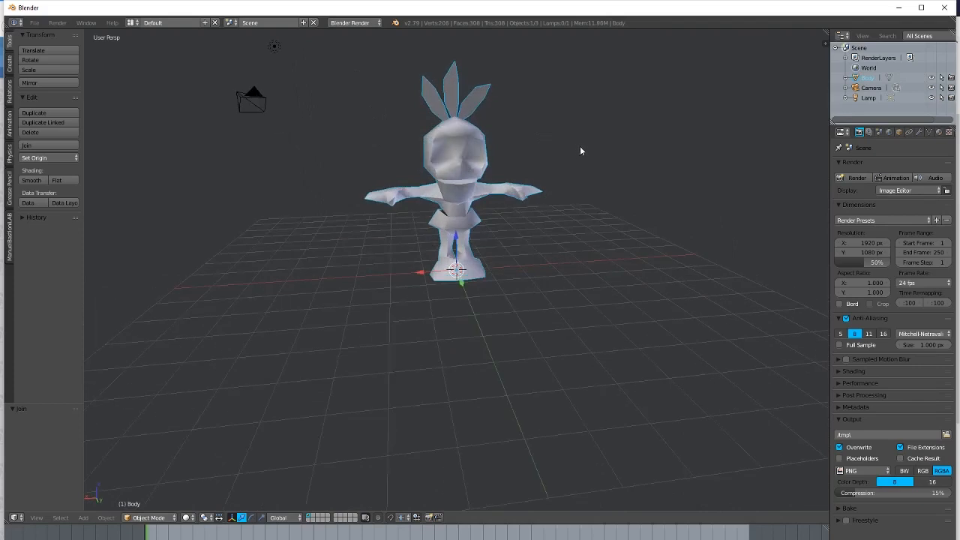
scroll(583, 150, "up", 2)
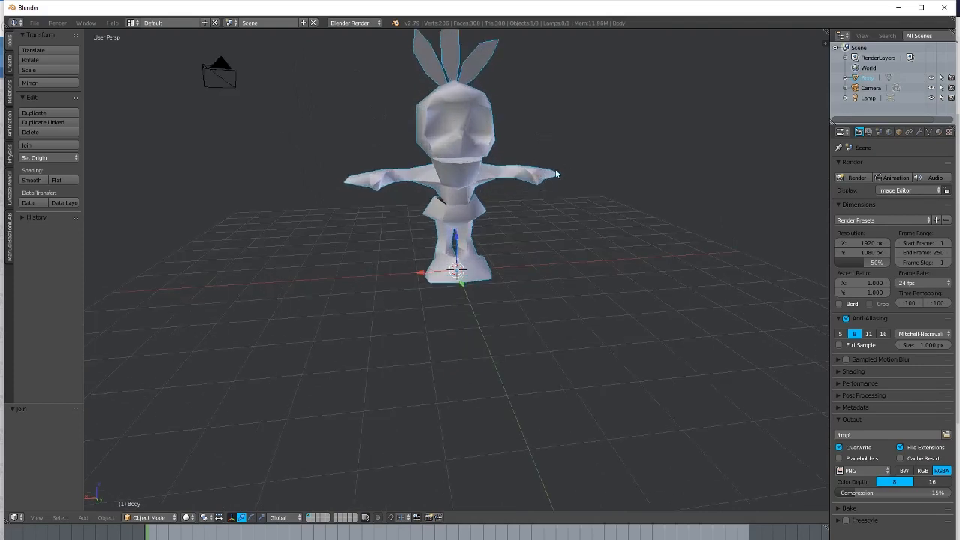
left_click(356, 23)
left_click(377, 58)
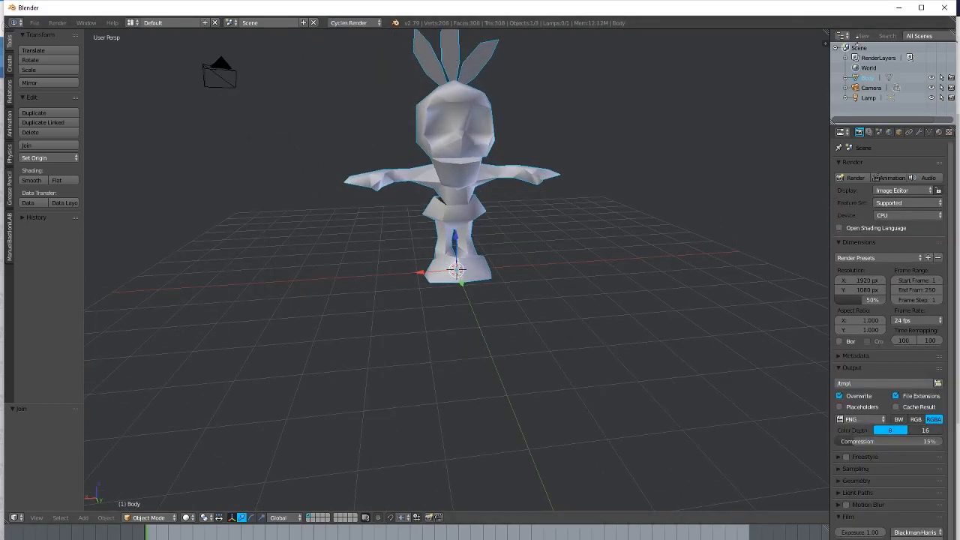
left_click(826, 45)
scroll(780, 175, "down", 4)
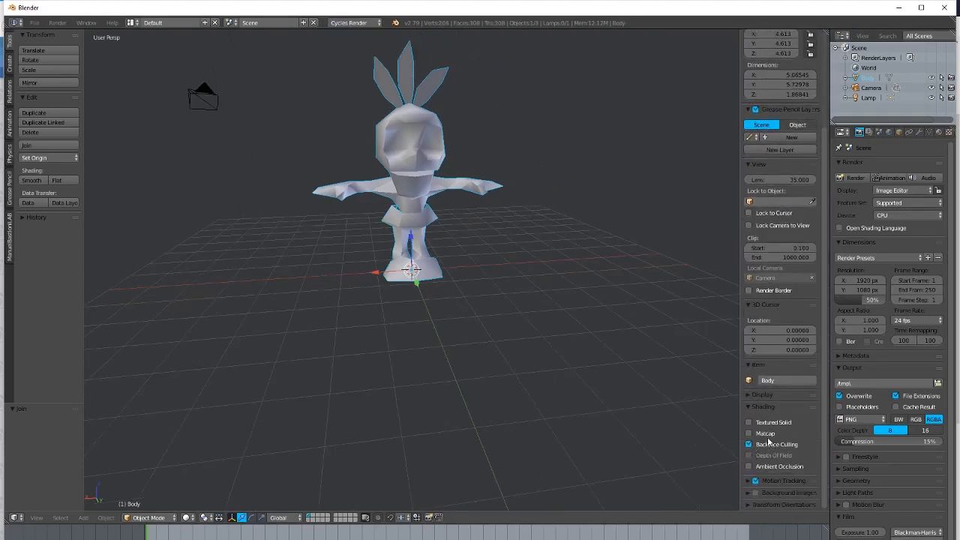
Add a Solidify modifier to the Body mesh and set its thickness to 0.
left_click(920, 133)
left_click(876, 168)
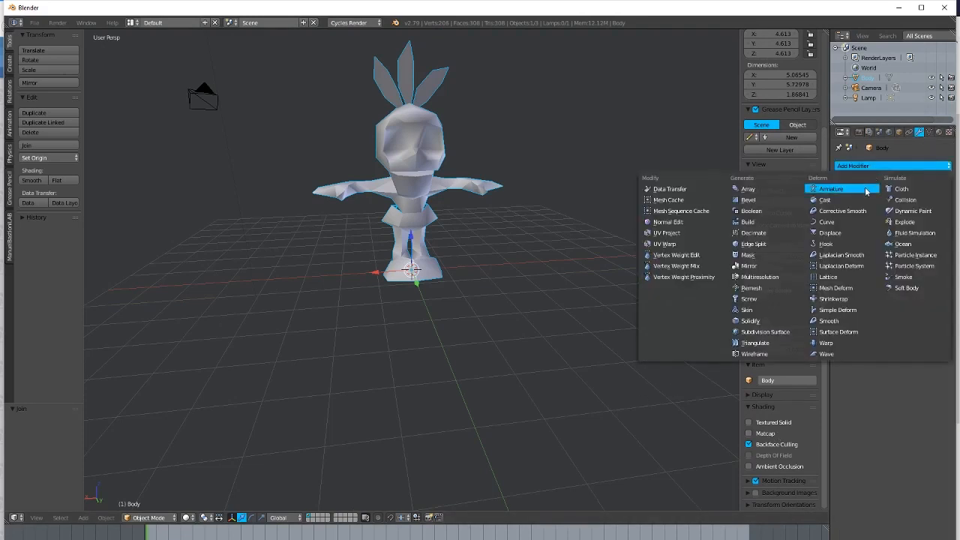
left_click(749, 320)
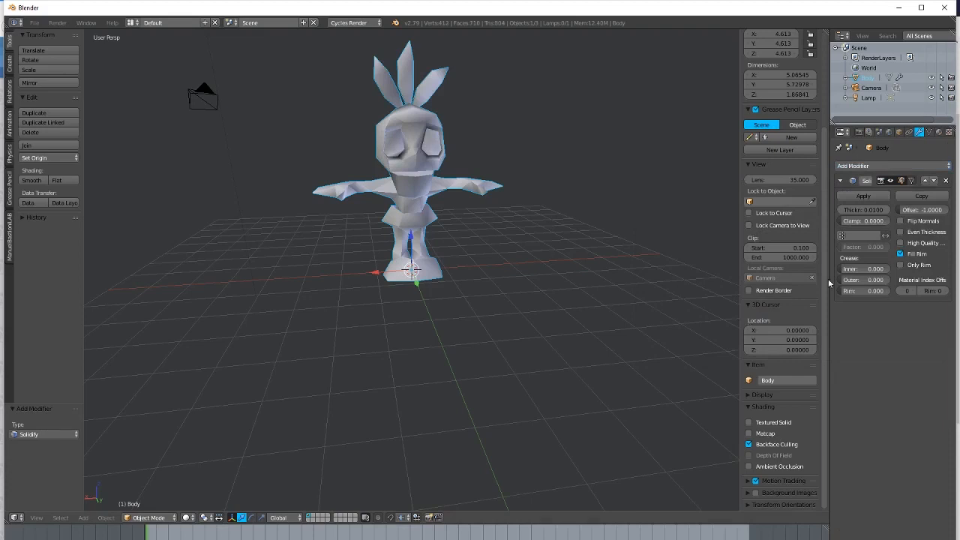
left_click(874, 211)
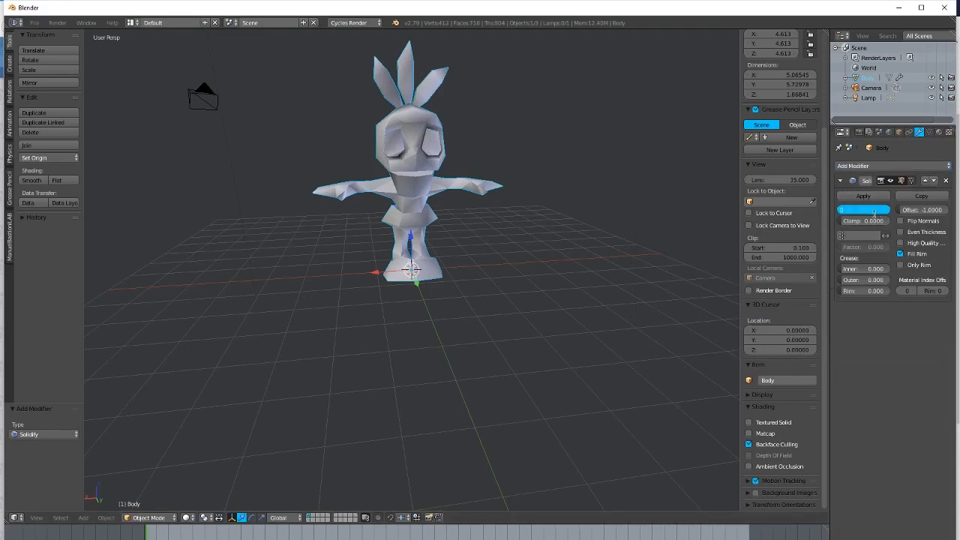
type("0")
key("Return")
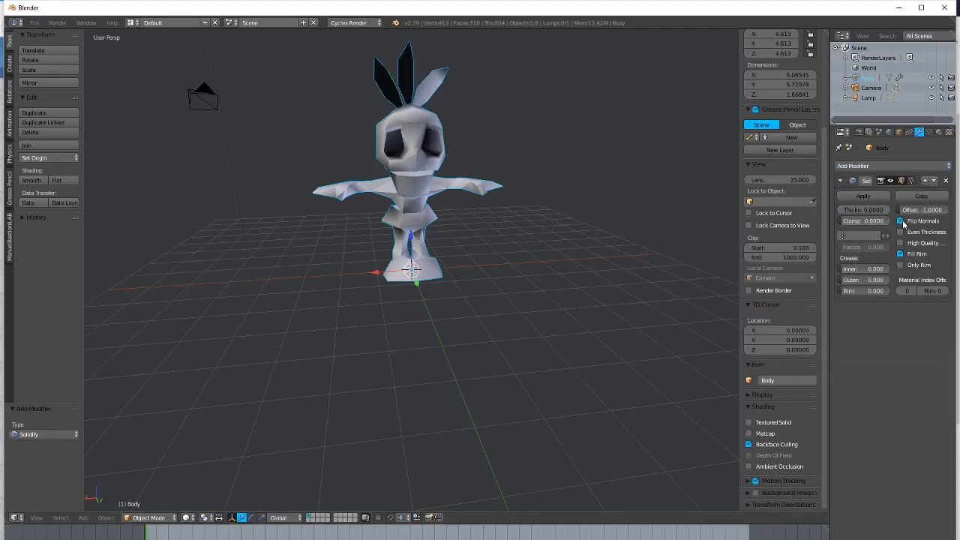
Apply the Solidify modifier to the Body mesh and check the model's faces.
left_click(863, 195)
middle_click_drag(422, 171, 471, 212)
scroll(485, 221, "up", 2)
scroll(486, 221, "down", 3)
scroll(484, 217, "up", 5)
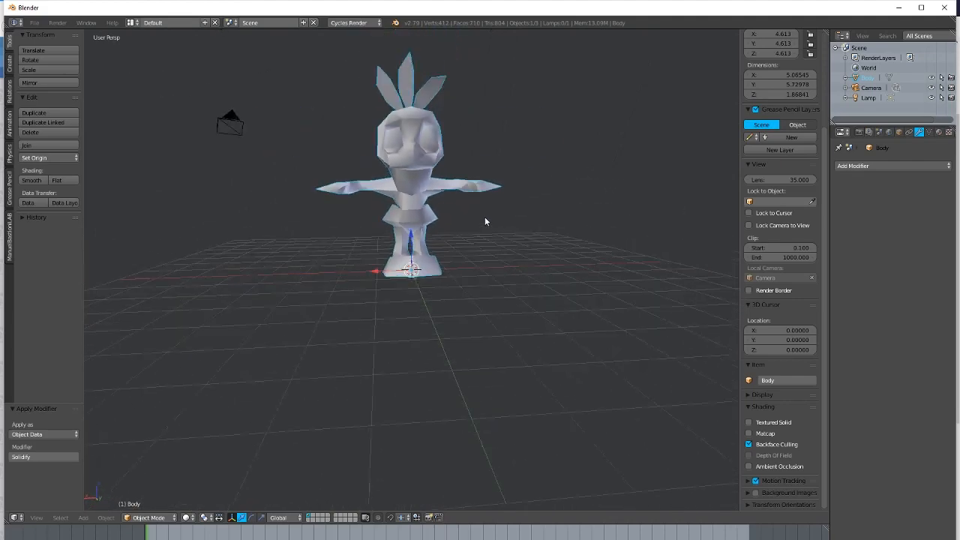
middle_click_drag(471, 266, 474, 245)
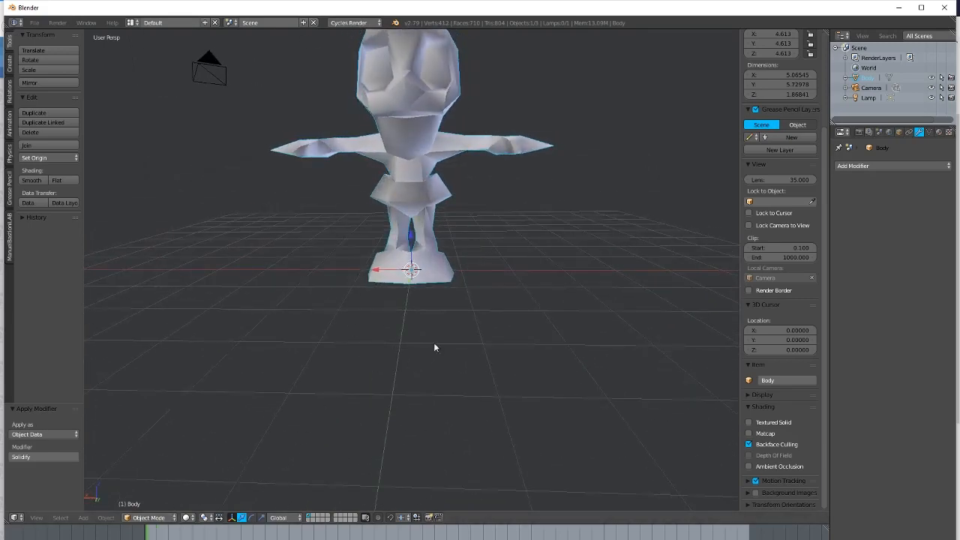
Add a single-bone armature and raise it about 1.49 units along Z into the character's hip area.
key("shift+a")
mouse_move(447, 276)
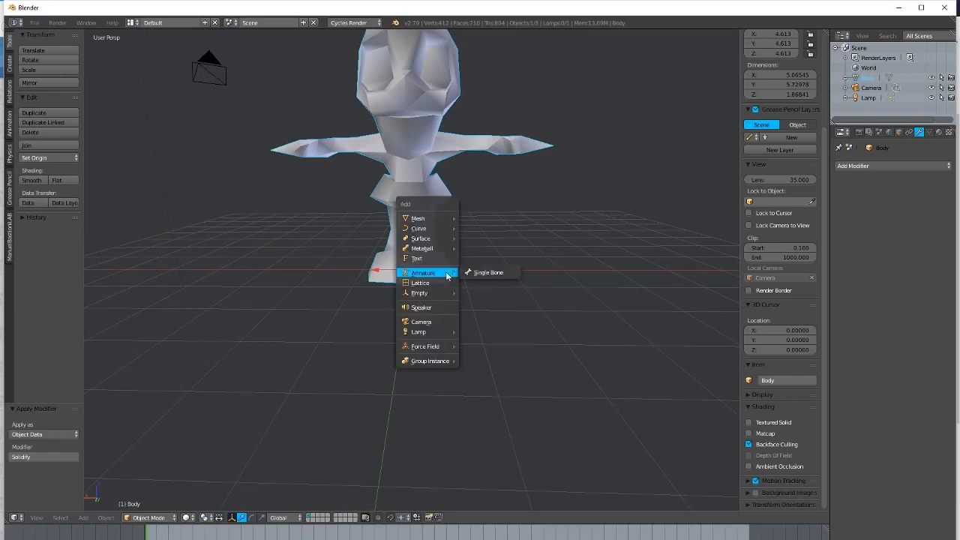
left_click(486, 272)
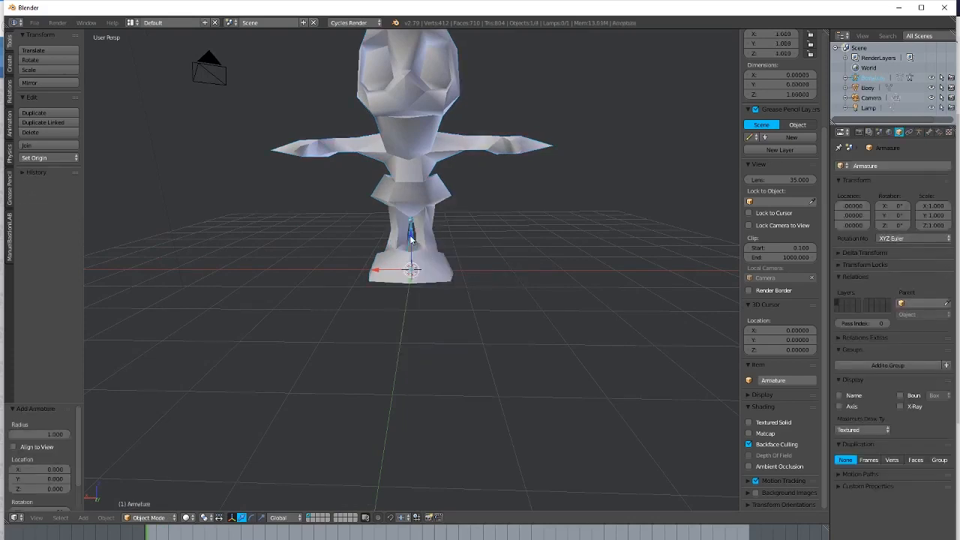
key("g")
key("z")
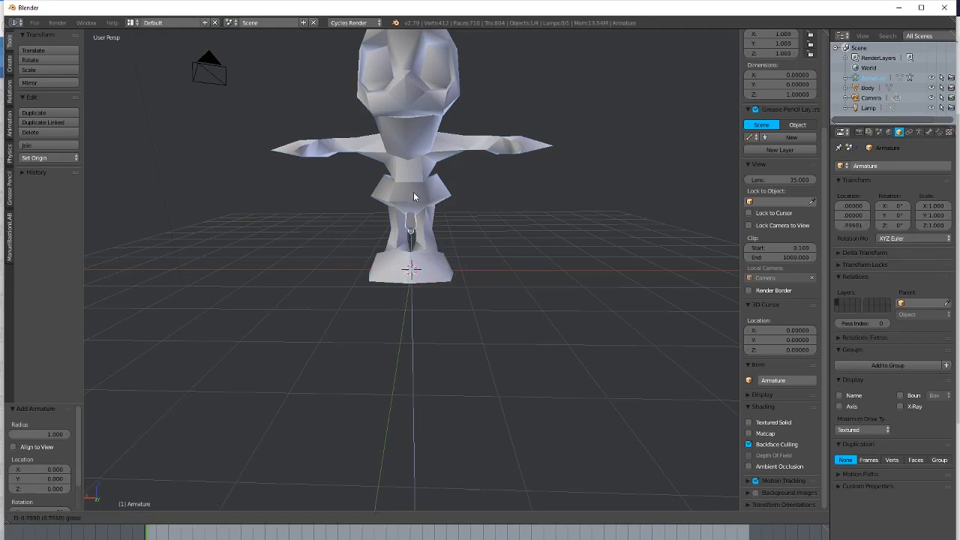
left_click(410, 164)
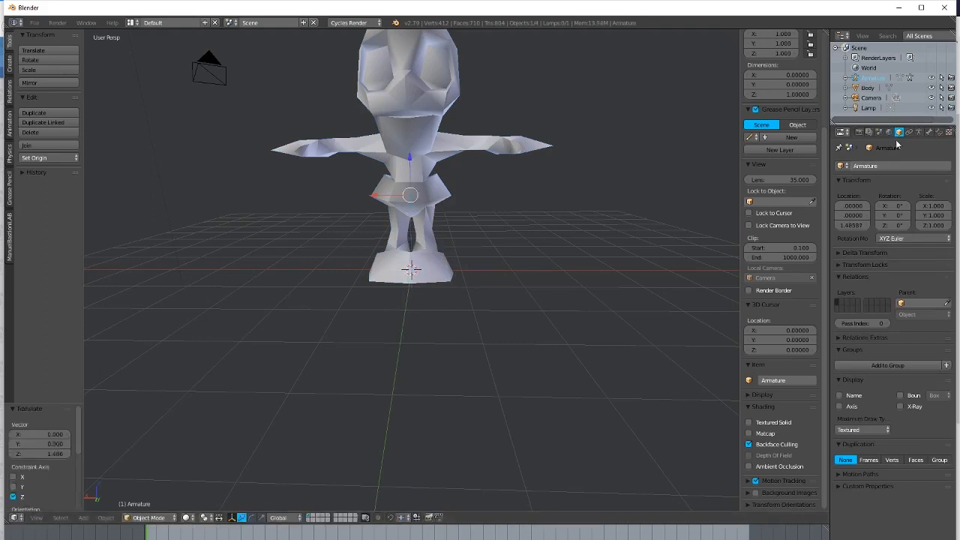
Turn on X-Ray display for the armature so its bone draws through the mesh.
left_click(918, 132)
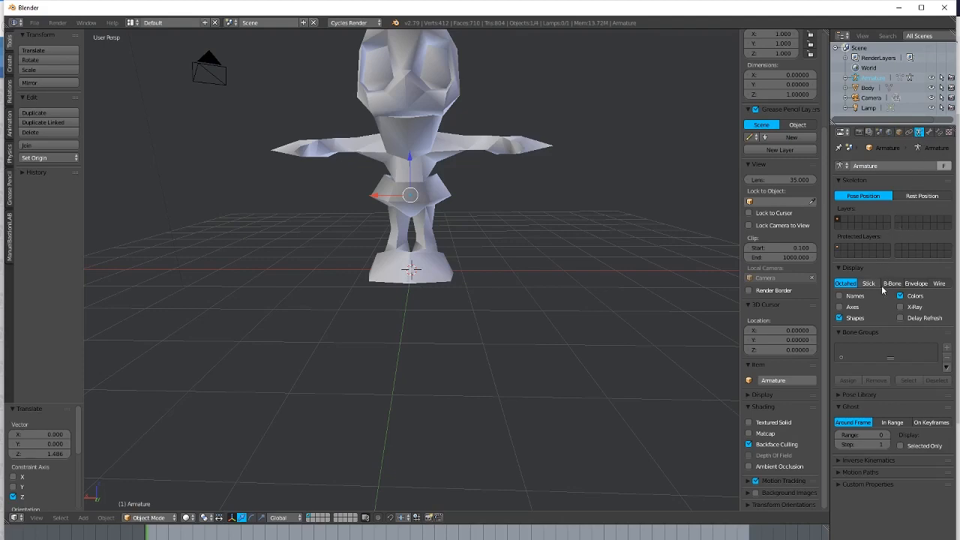
left_click(900, 306)
middle_click_drag(279, 161, 380, 145)
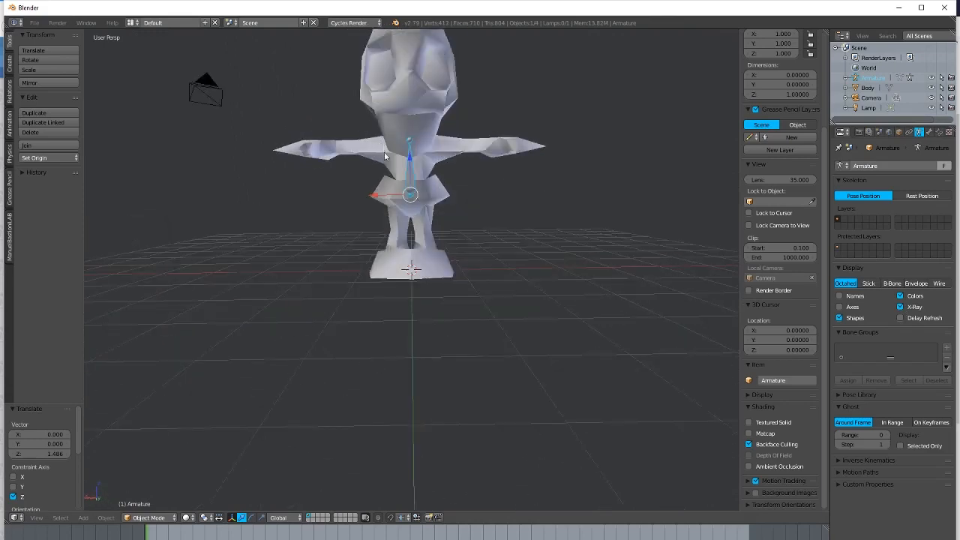
Scale the armature down to about 0.65 and raise it about 0.31 units along Z within the torso.
key("s")
left_click(415, 171)
left_click_drag(409, 158, 409, 146)
scroll(420, 158, "up", 2)
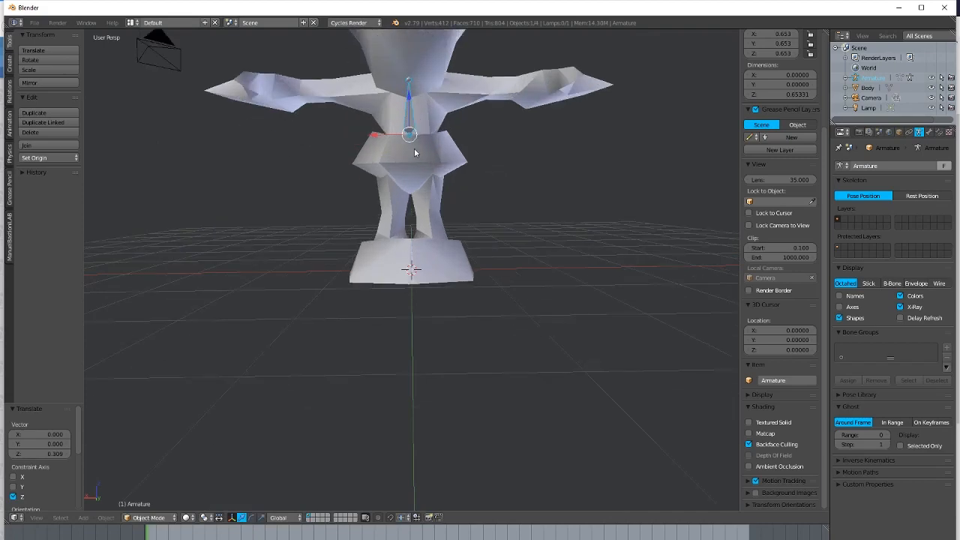
Enter Edit Mode on the armature and extrude a head bone about 1.79 units straight up from the torso bone's tip.
scroll(439, 164, "down", 4)
mouse_move(438, 165)
middle_mouse_down()
mouse_move(480, 168)
mouse_move(436, 172)
mouse_move(484, 165)
mouse_move(441, 174)
middle_mouse_up()
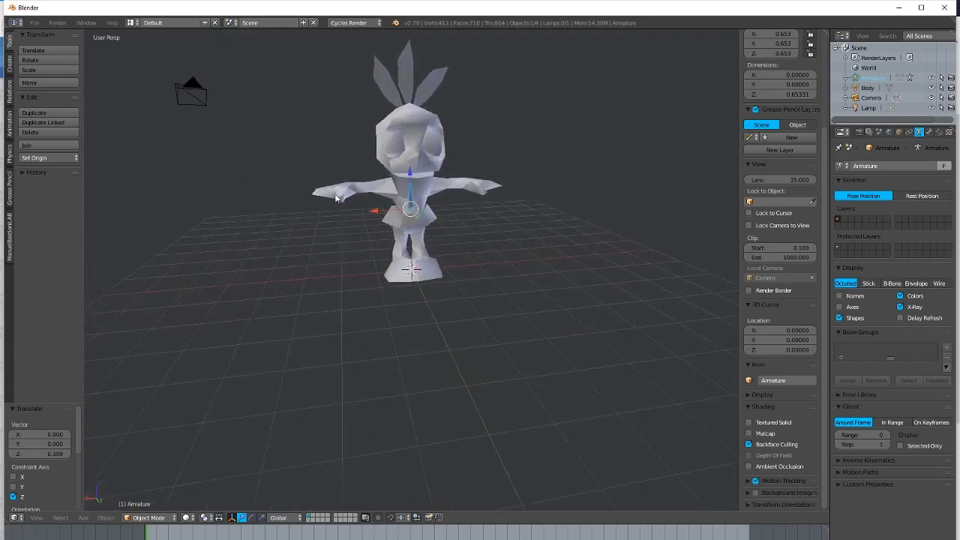
middle_click_drag(357, 189, 343, 173)
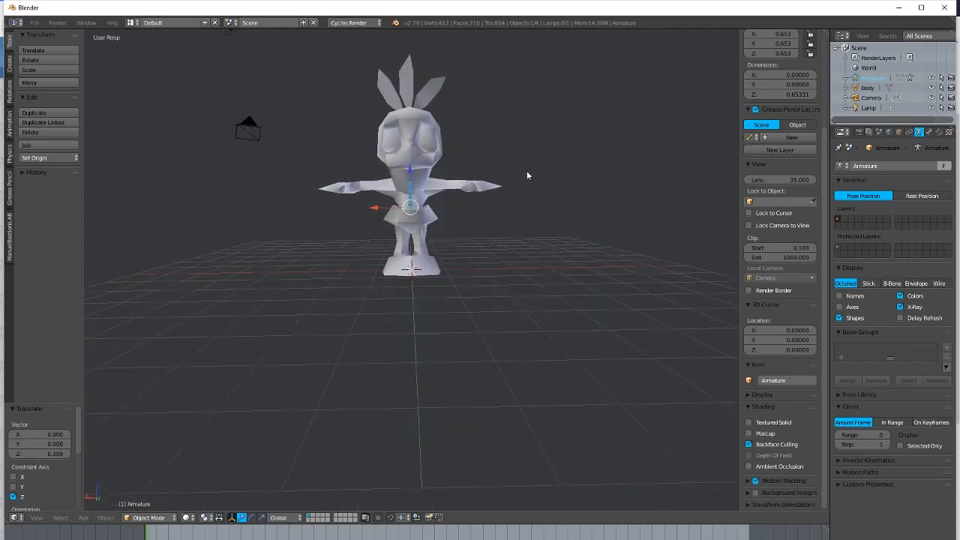
middle_click_drag(526, 171, 455, 186)
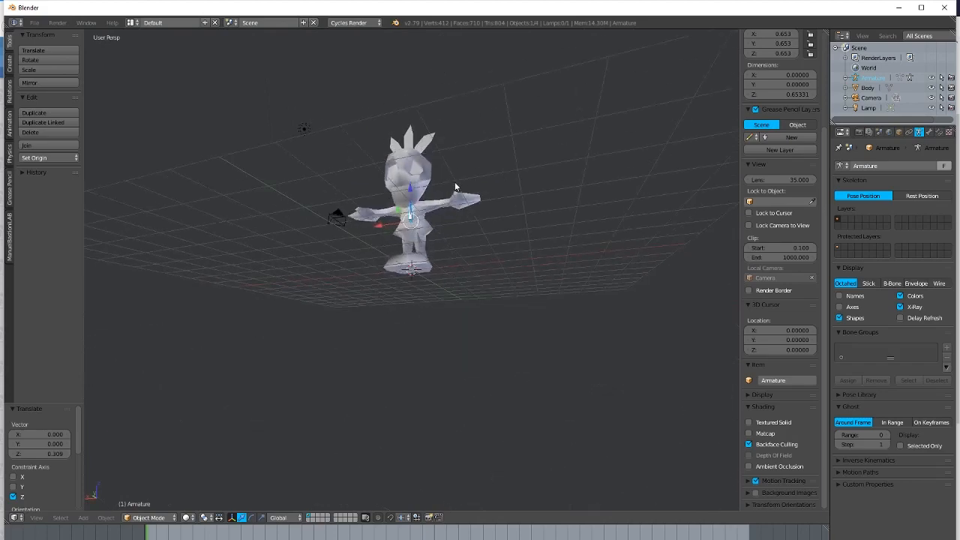
middle_click_drag(502, 216, 493, 229)
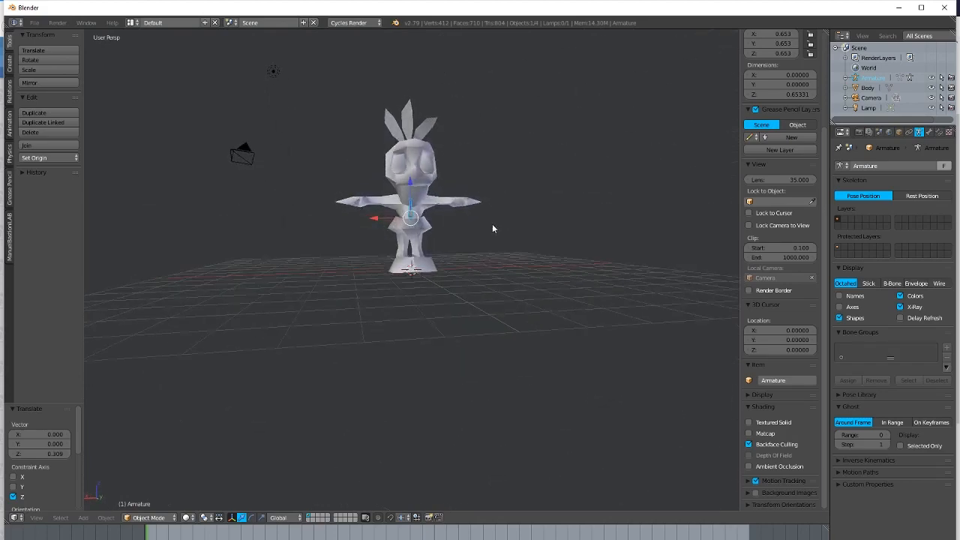
key("Tab")
scroll(410, 197, "up", 2)
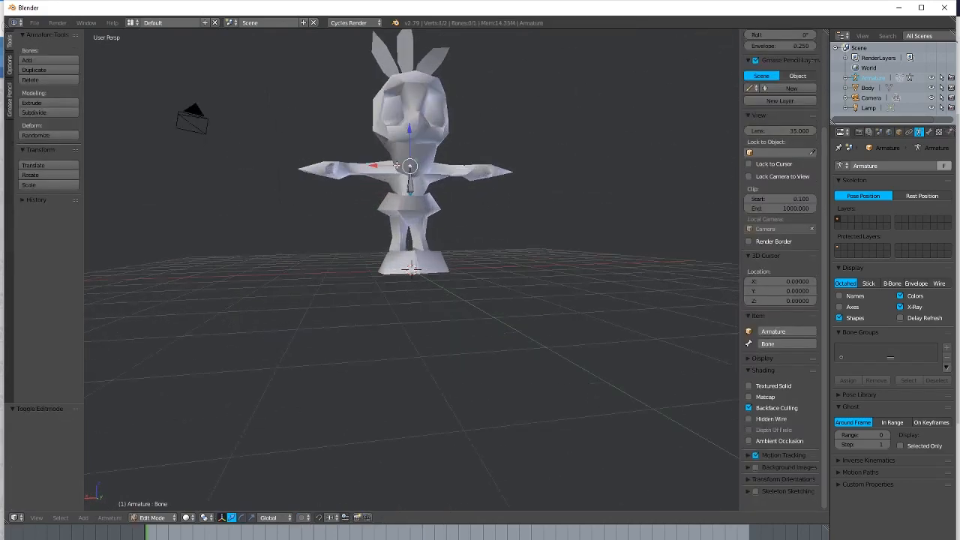
middle_click_drag(423, 158, 402, 221, "shift")
scroll(402, 218, "up", 2)
key("e")
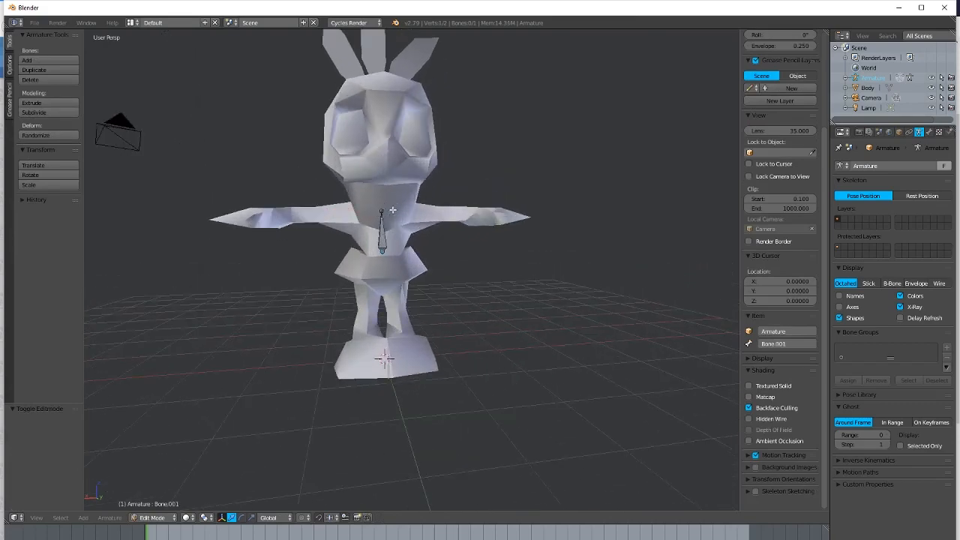
key("z")
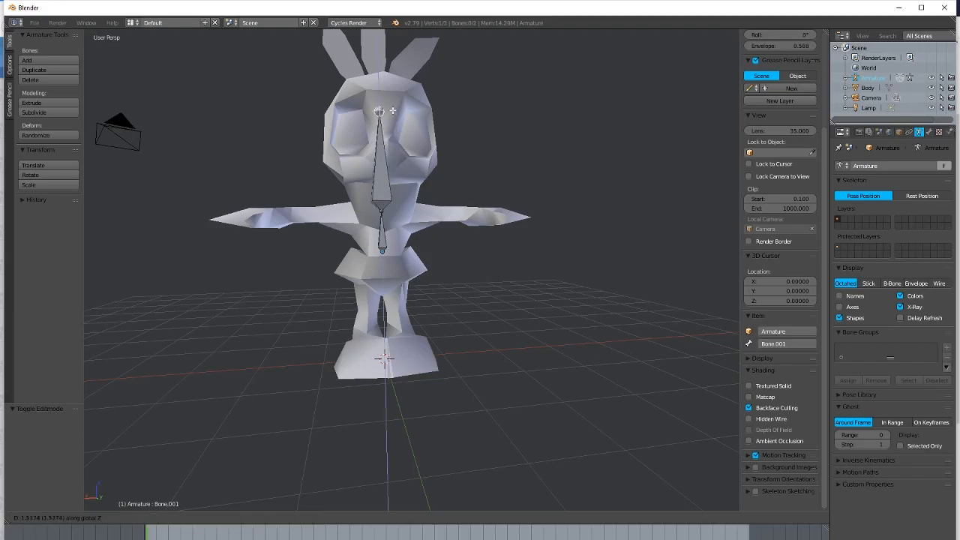
left_click(393, 93)
middle_click_drag(394, 93, 393, 170)
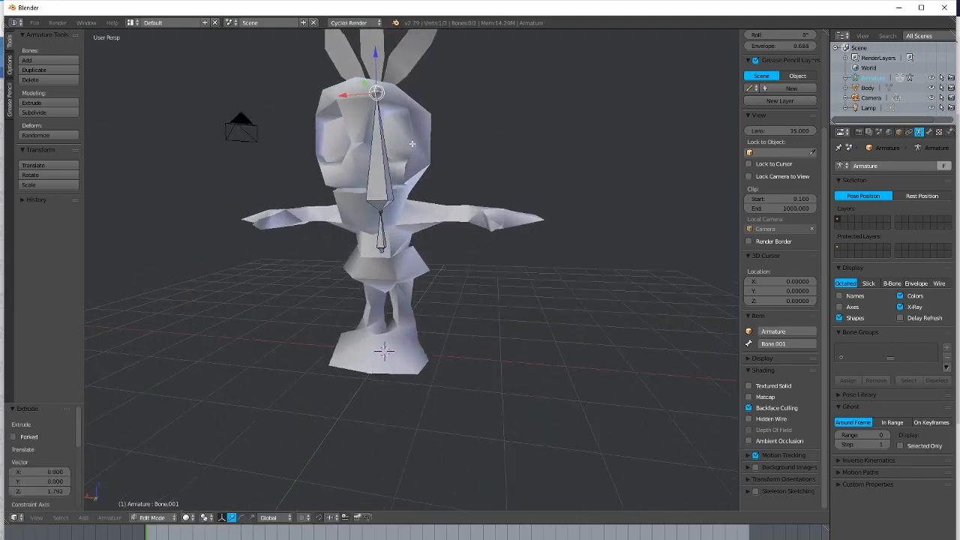
Disconnect the head bone from the torso bone with the Disconnect Bone option.
key("Tab")
key("Tab")
key("Tab")
key("Tab")
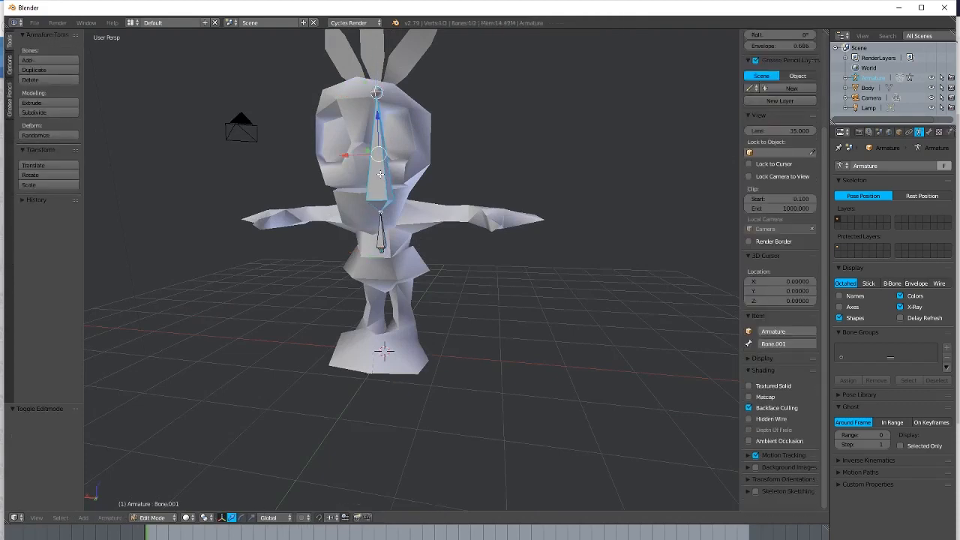
key("alt+p")
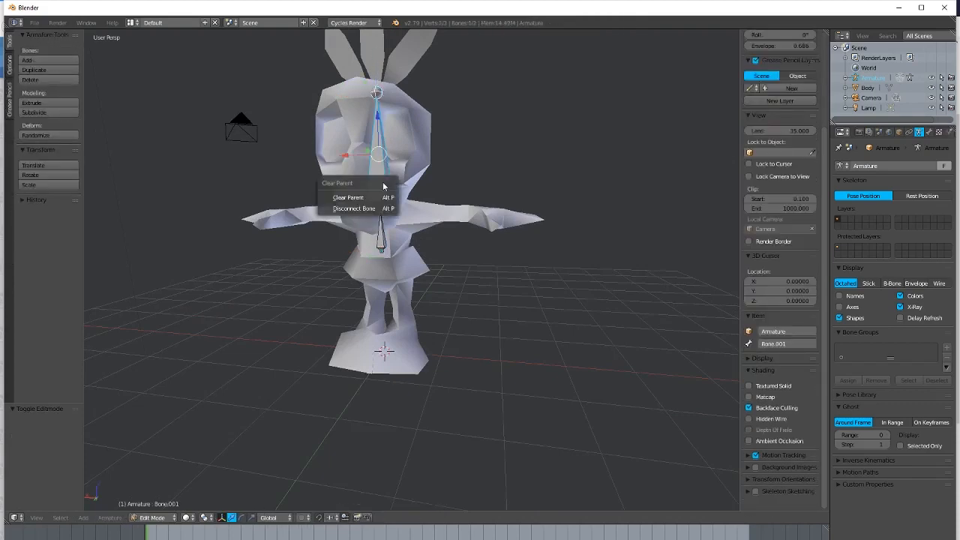
left_click(359, 208)
mouse_move(414, 179)
middle_mouse_down()
mouse_move(447, 168)
mouse_move(417, 180)
middle_mouse_up()
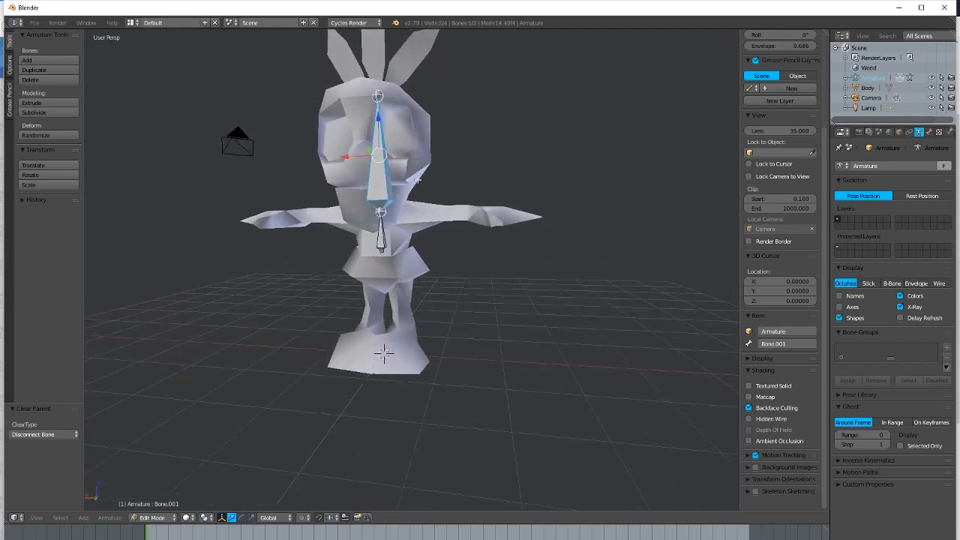
Extrude a hip bone about 0.62 units straight down from the torso bone's base and disconnect it from its parent.
right_click(383, 252)
middle_click_drag(395, 254, 400, 258)
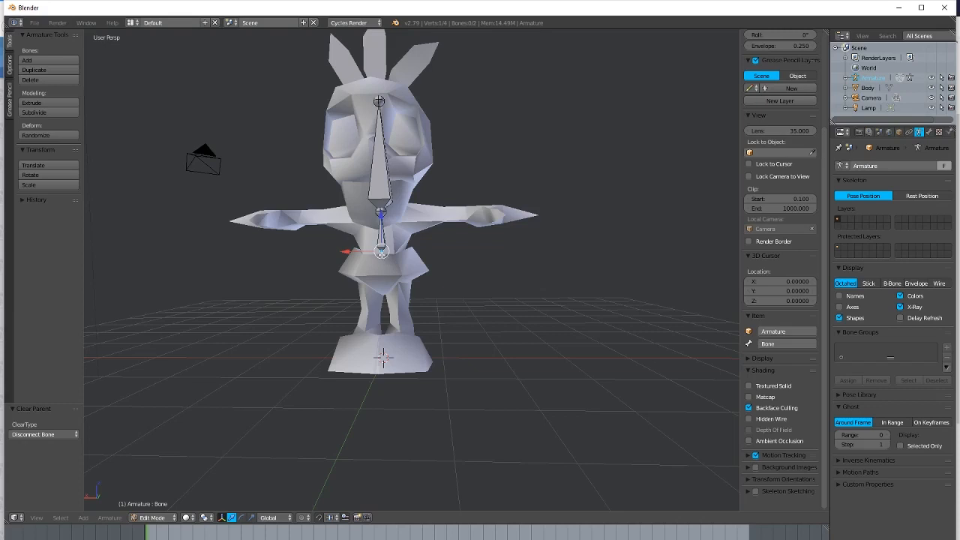
key("e")
key("z")
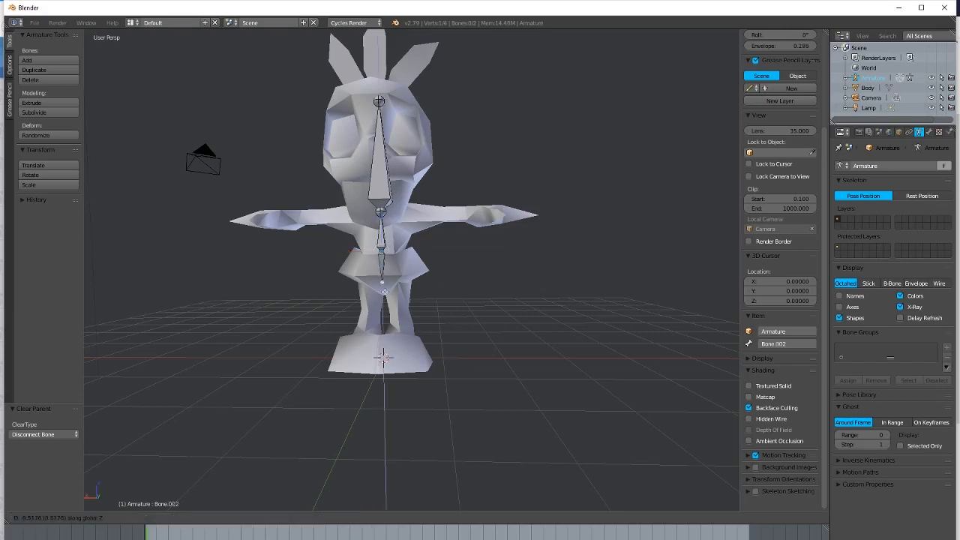
left_click(383, 292)
mouse_move(410, 267)
middle_mouse_down()
mouse_move(450, 240)
mouse_move(403, 271)
middle_mouse_up()
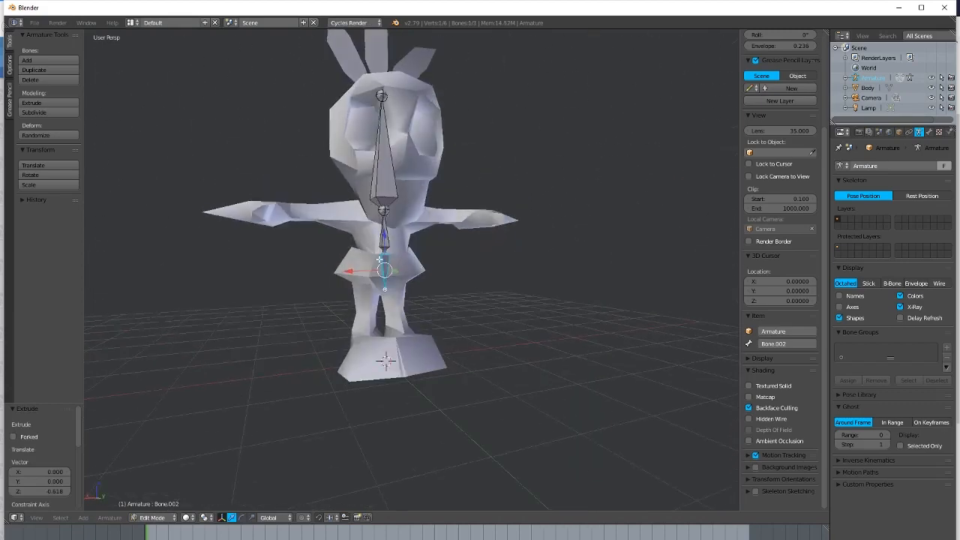
key("alt+p")
left_click(381, 263)
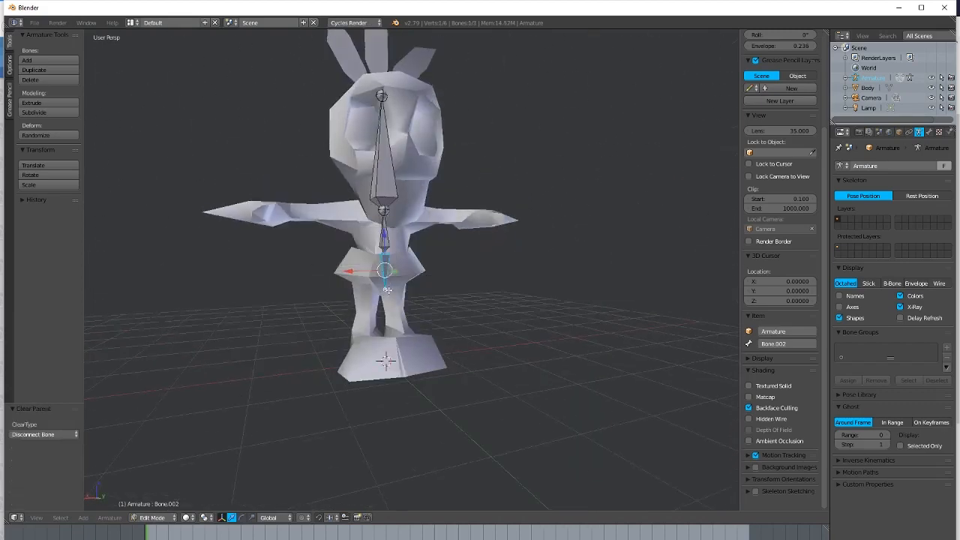
Extrude a leg bone about 0.65 units straight down from the hip bone's tip and disconnect it from its parent.
right_click(387, 291)
key("e")
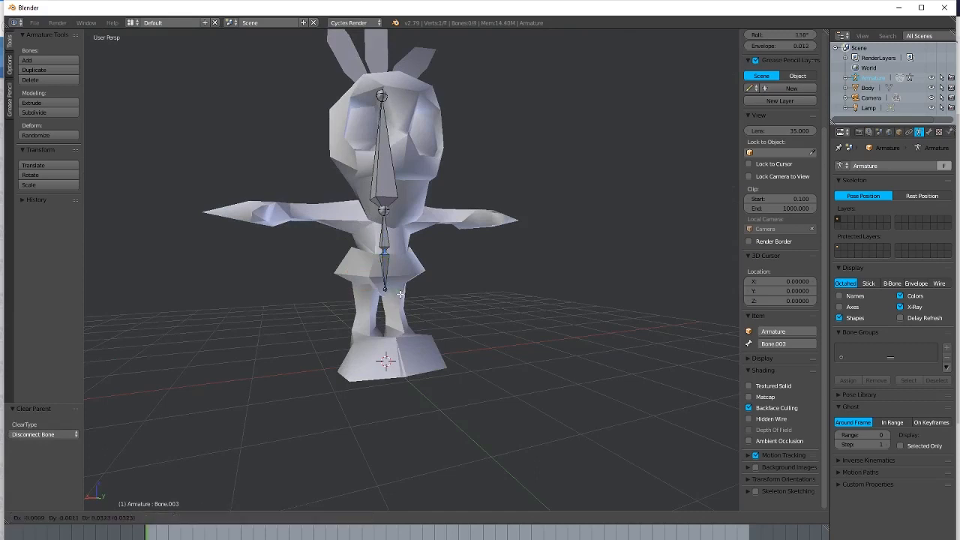
key("z")
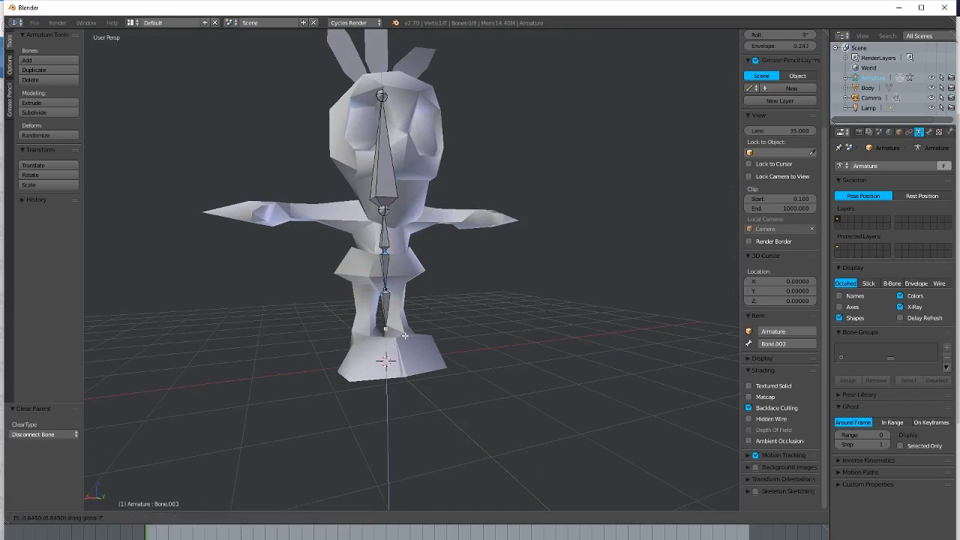
left_click(405, 336)
right_click(382, 307)
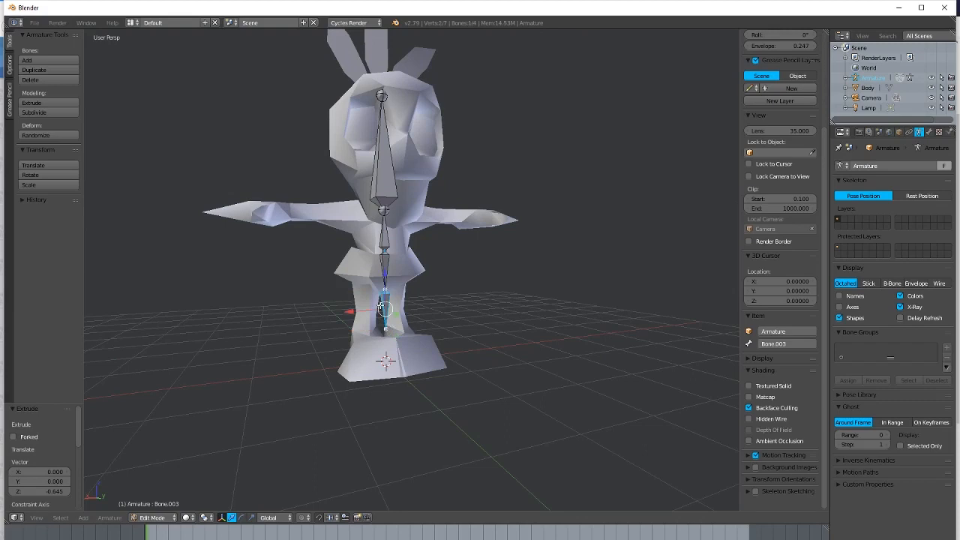
key("alt+p")
left_click(382, 307)
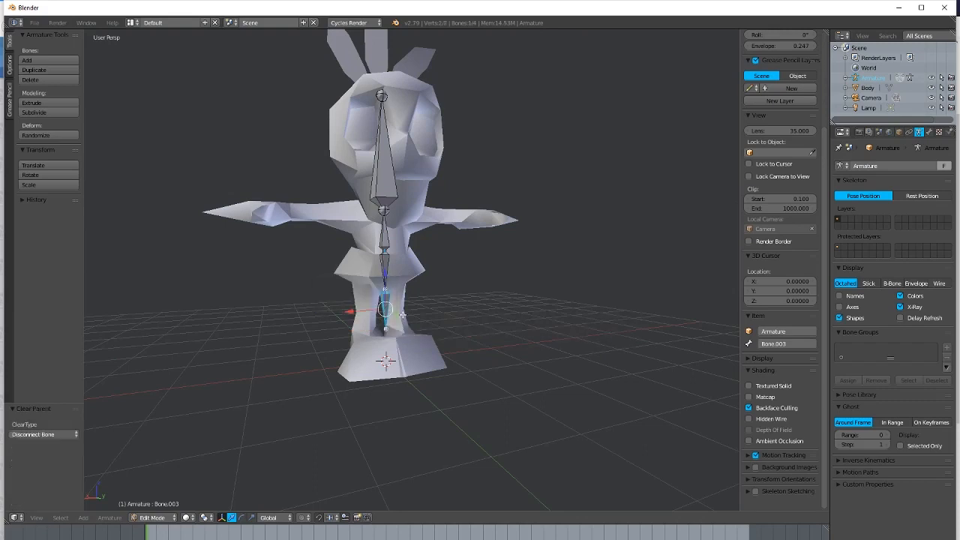
Move the leg bone about 0.39 units along X into one leg and duplicate it along X into the other leg.
left_click_drag(353, 311, 331, 315)
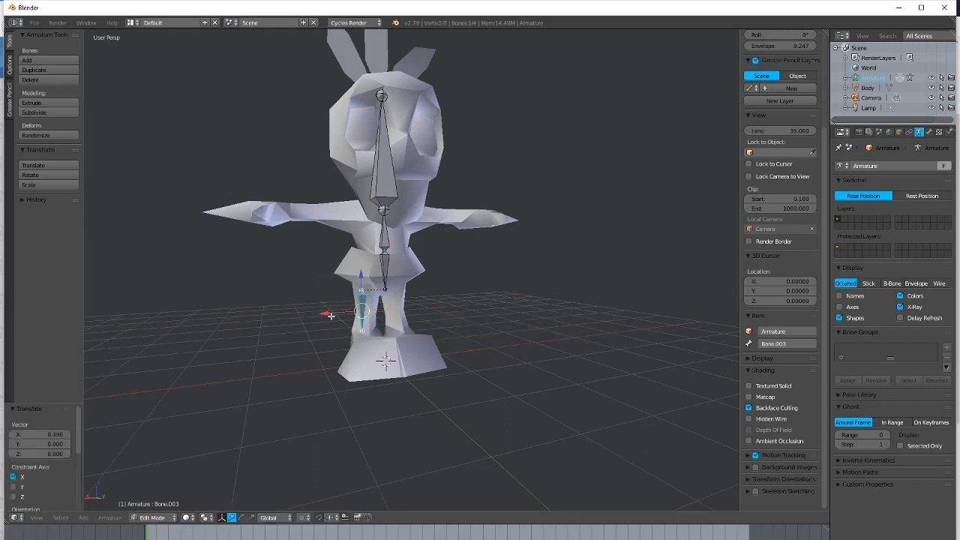
key("e")
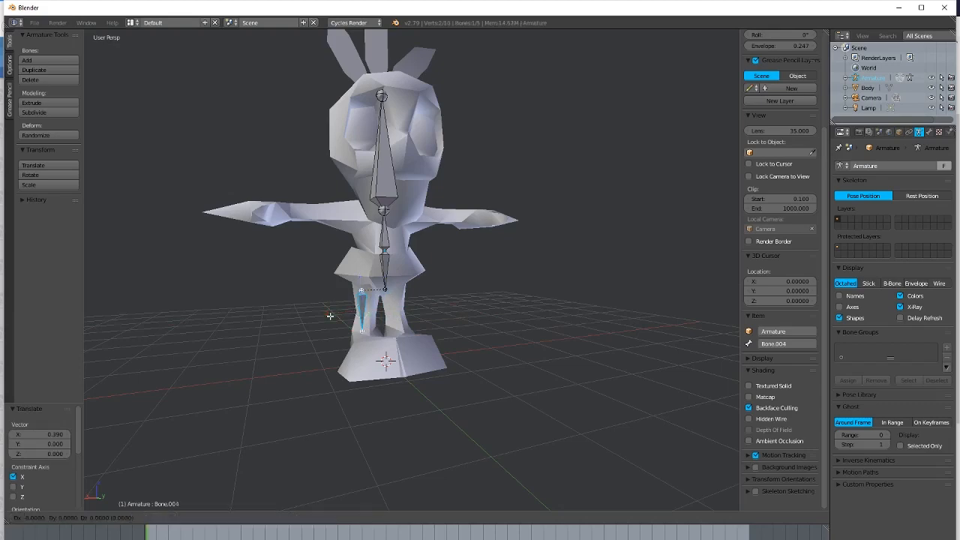
key("x")
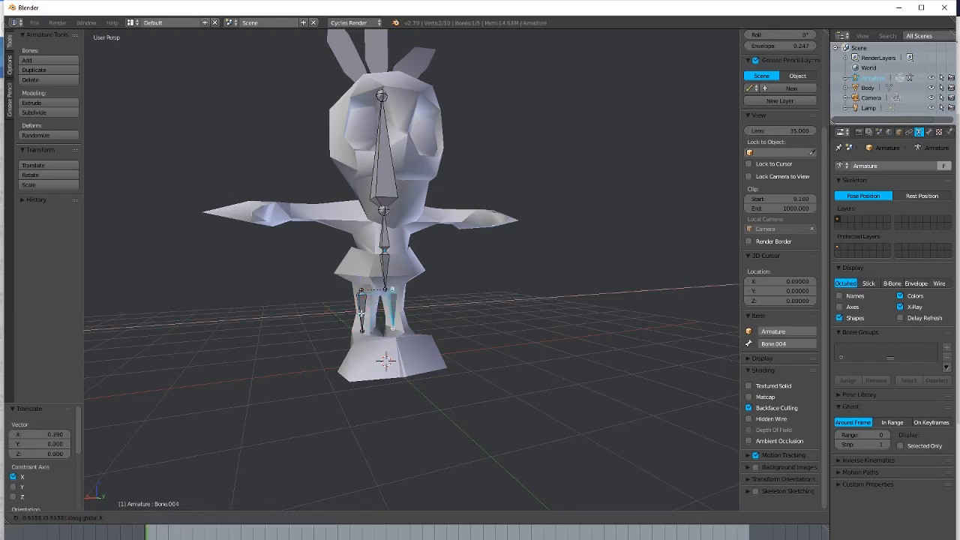
left_click(369, 310)
middle_click_drag(393, 307, 366, 301)
Shift the first leg bone about -0.13 units along X to centre it in its leg.
right_click(363, 303)
left_click_drag(342, 310, 350, 309)
middle_click_drag(393, 308, 274, 307)
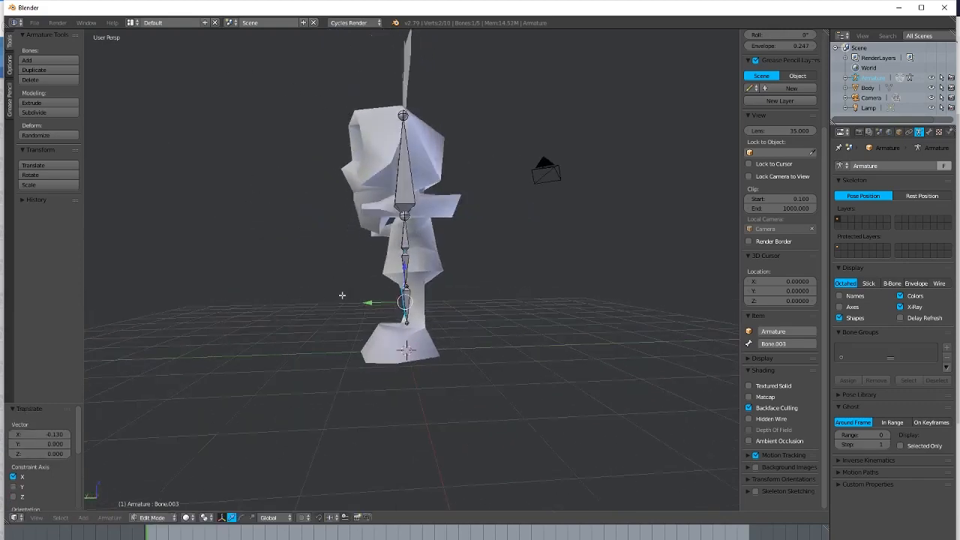
Move the first leg bone about -0.14 units along Y into the leg and scale it up by about 1.27.
right_click(405, 291)
left_click_drag(389, 309, 393, 303)
right_click(404, 300)
middle_click_drag(393, 303, 533, 278)
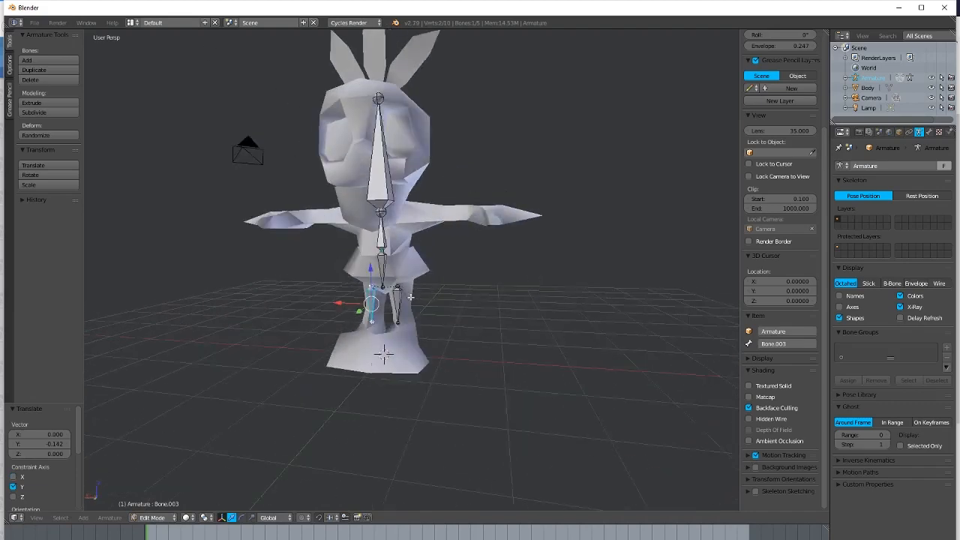
key("s")
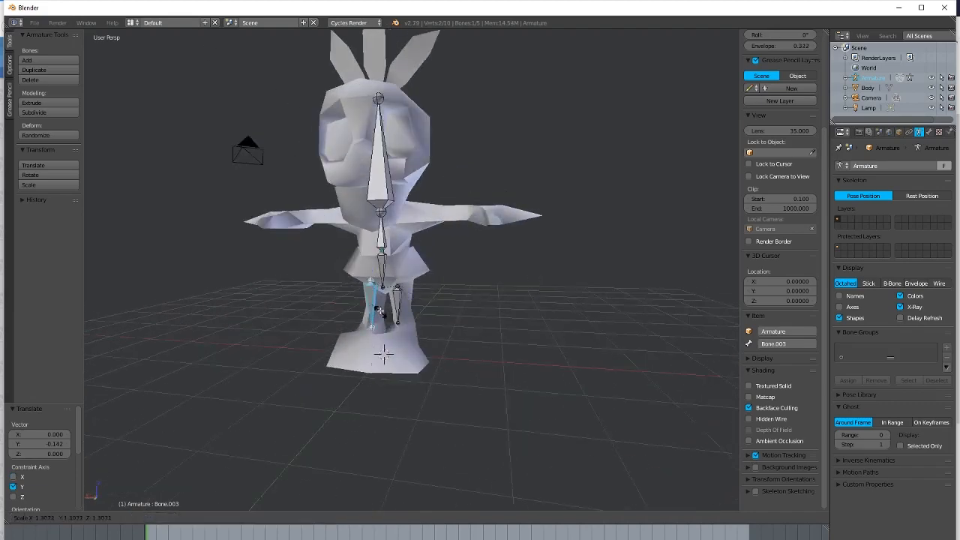
left_click(381, 308)
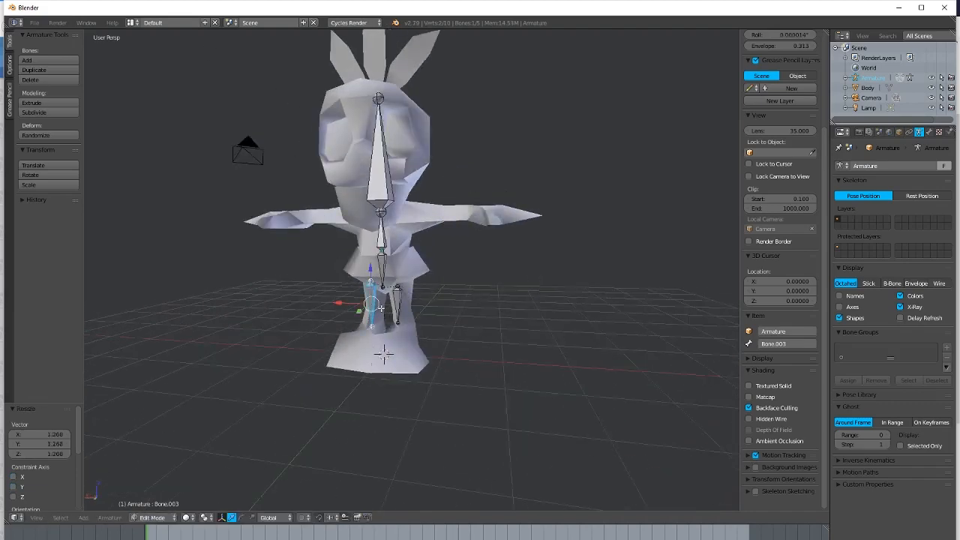
Lower both leg bones about 0.11 units along Z, rescaling the second one so the two match in height and length.
left_click_drag(369, 272, 370, 278)
right_click(399, 306)
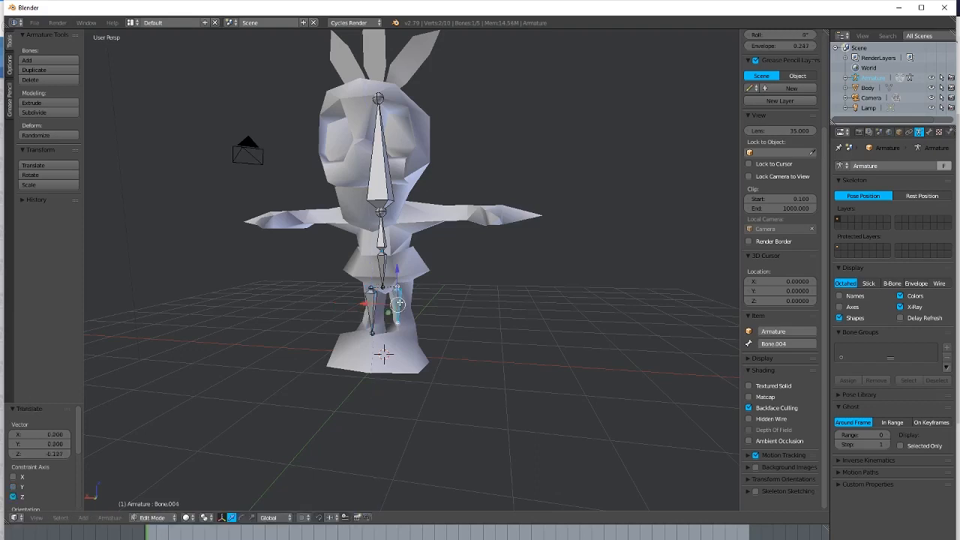
key("s")
left_click(401, 305)
key("s")
left_click(398, 303)
left_click_drag(398, 272, 399, 279)
middle_click_drag(399, 279, 404, 281)
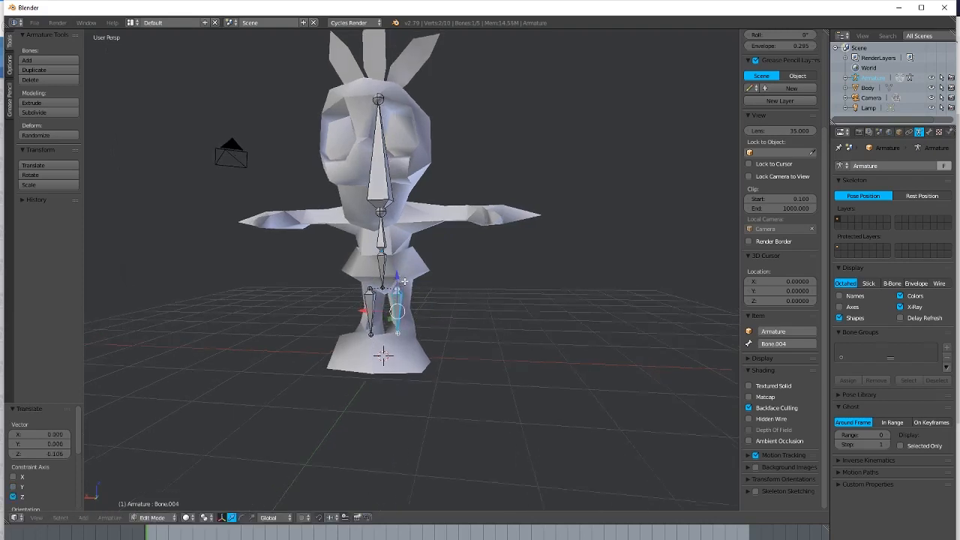
left_click_drag(402, 282, 368, 286)
right_click(369, 309)
middle_click_drag(376, 308, 474, 321)
Extrude a foot bone about 0.71 units forward along Y from the first leg bone's lower tip.
right_click(391, 346)
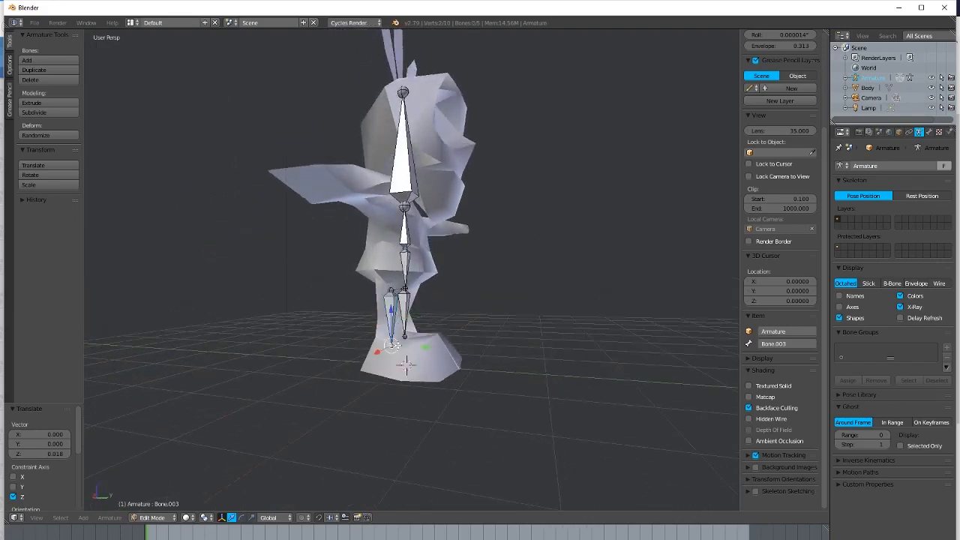
key("e")
key("y")
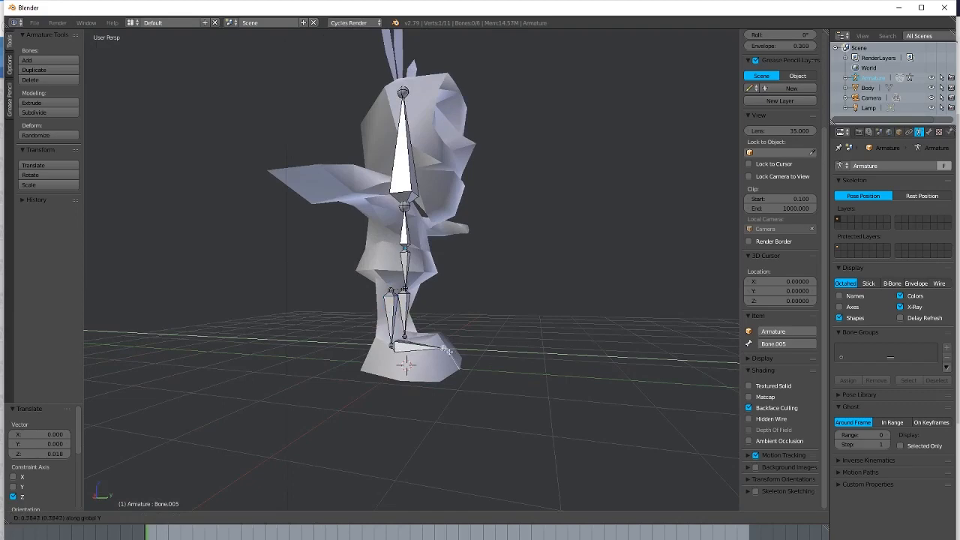
left_click(439, 342)
scroll(425, 360, "up", 2)
Extrude a foot bone about 0.81 units forward along Y from the second leg bone's lower tip.
middle_click_drag(425, 360, 397, 370)
right_click(403, 348)
key("e")
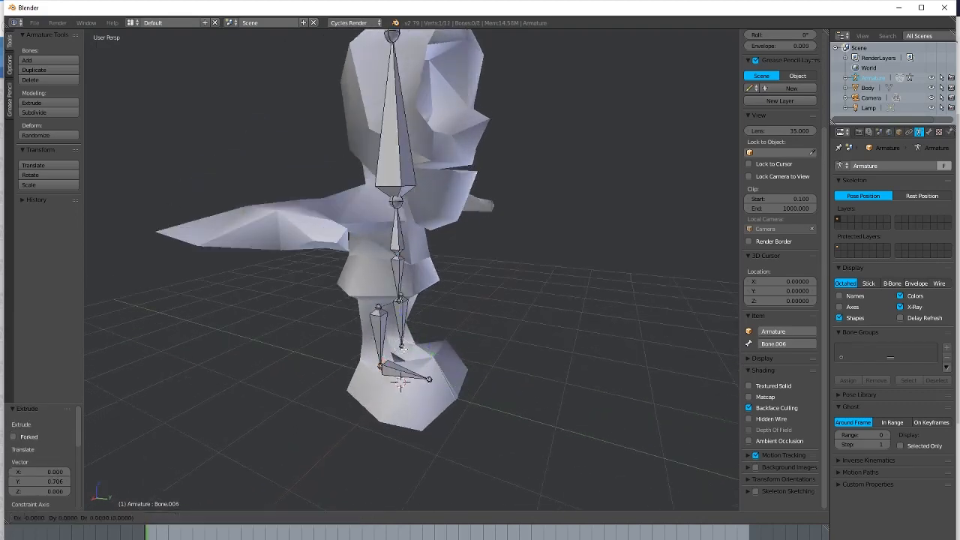
key("y")
left_click(442, 360)
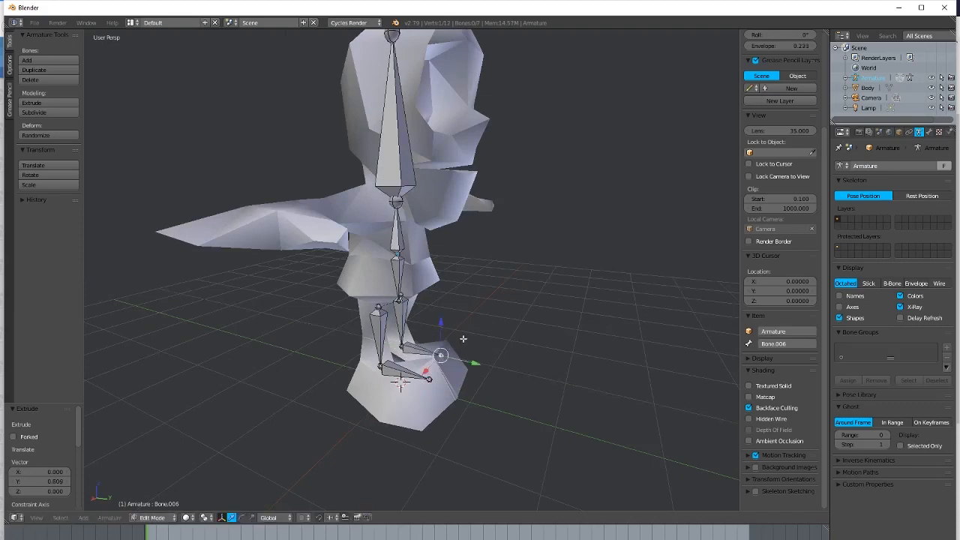
Scale the second foot bone by about 1.28 and again by about 0.85, and shift it about 0.06 units along Y.
middle_click_drag(463, 338, 390, 327)
right_click(398, 346)
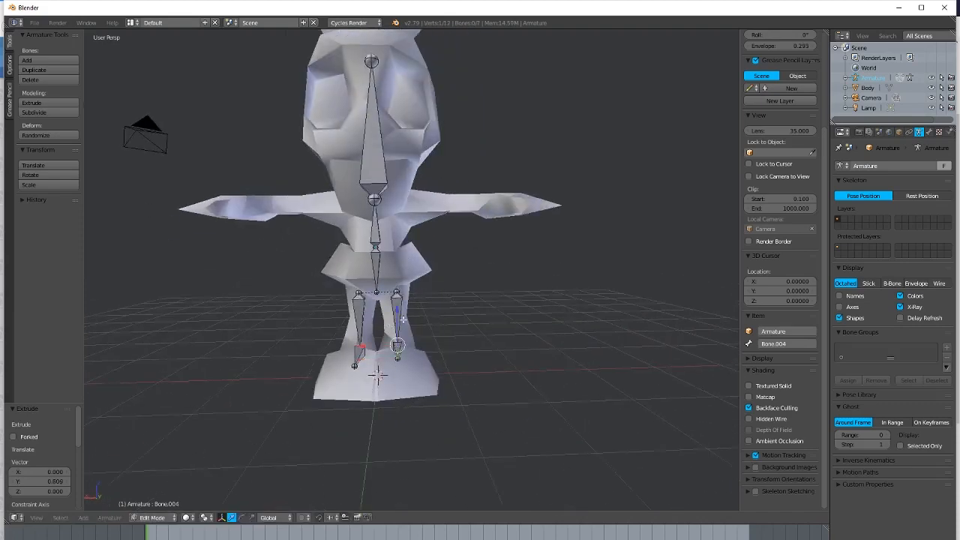
key("Tab")
key("Tab")
middle_click_drag(400, 341, 324, 353)
right_click(388, 342)
key("s")
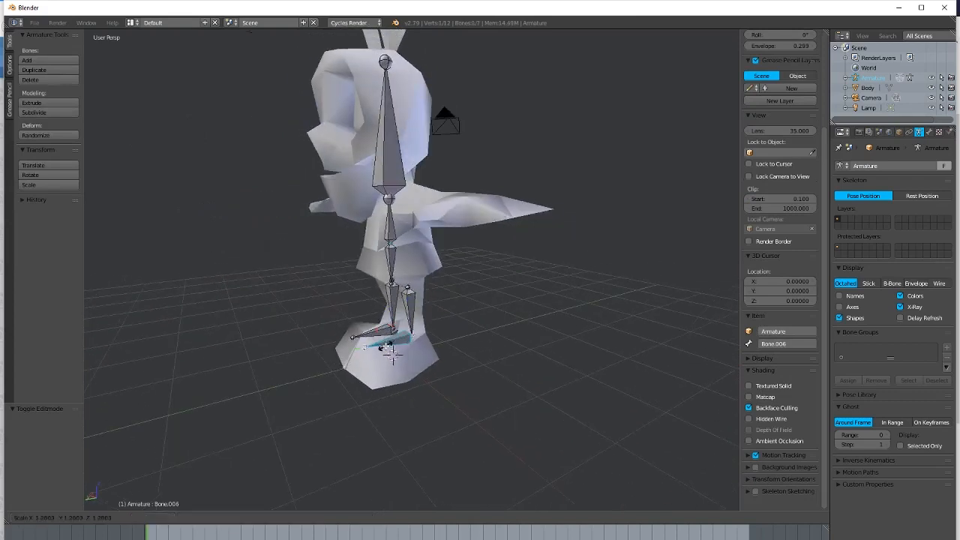
left_click(412, 341)
key("s")
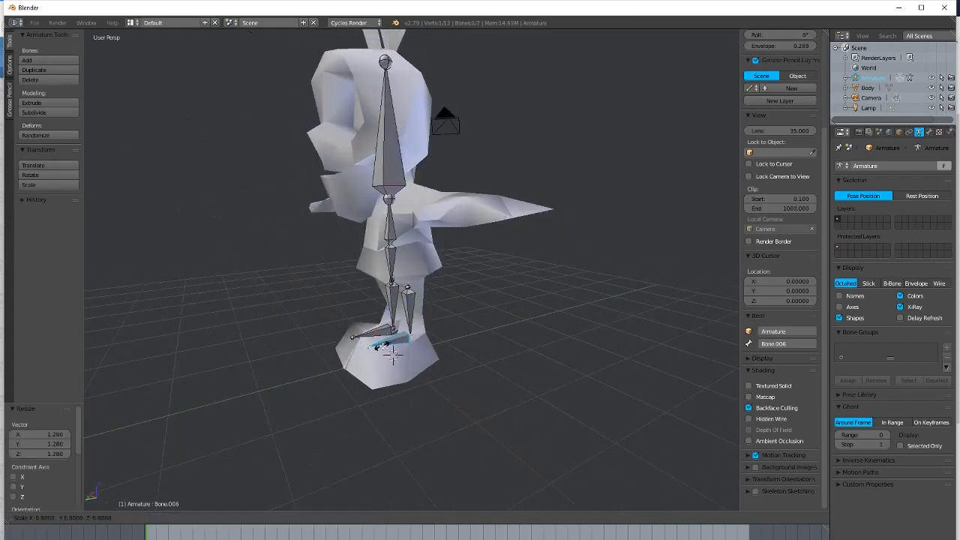
left_click(380, 344)
key("g")
key("y")
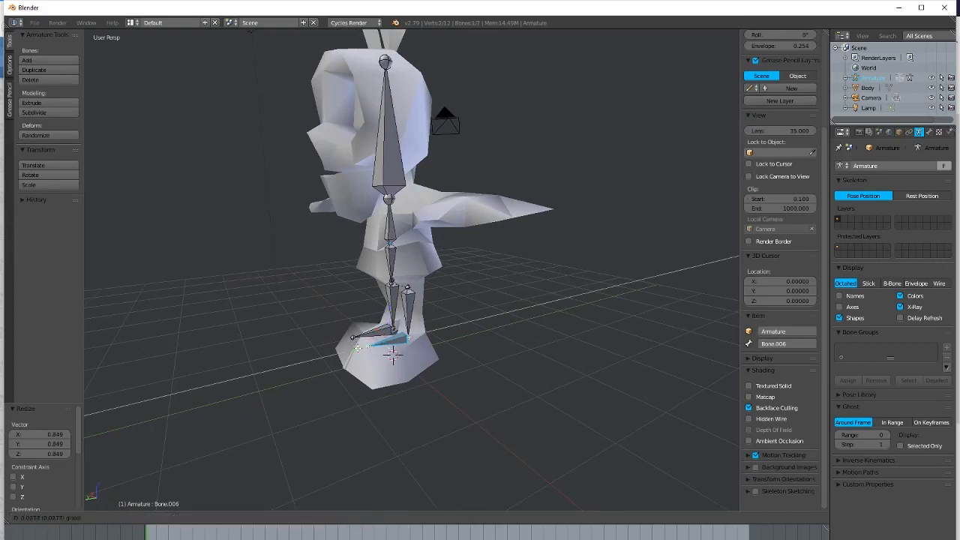
left_click(363, 343)
Disconnect both foot bones and the first leg bone from their parents while keeping the parent relationships.
key("alt+p")
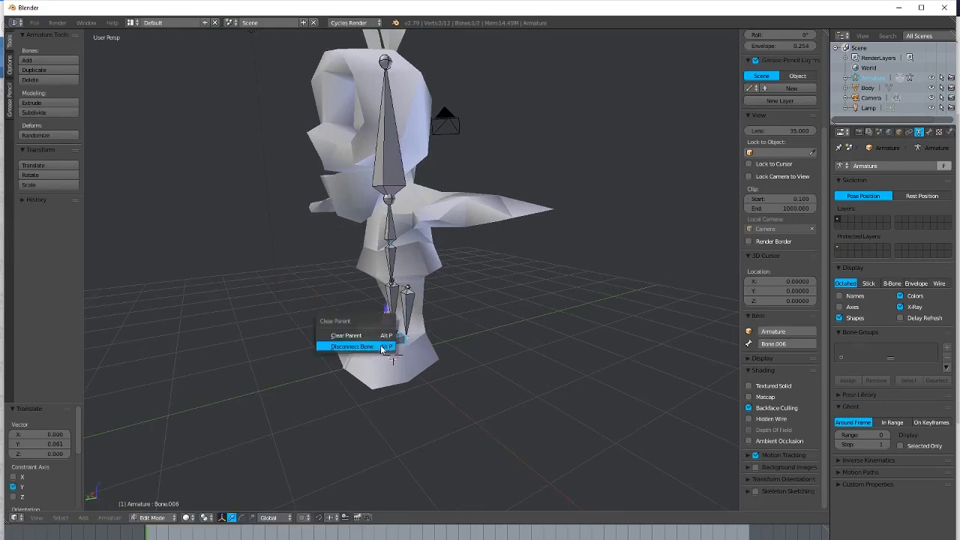
left_click(379, 339)
right_click(367, 335)
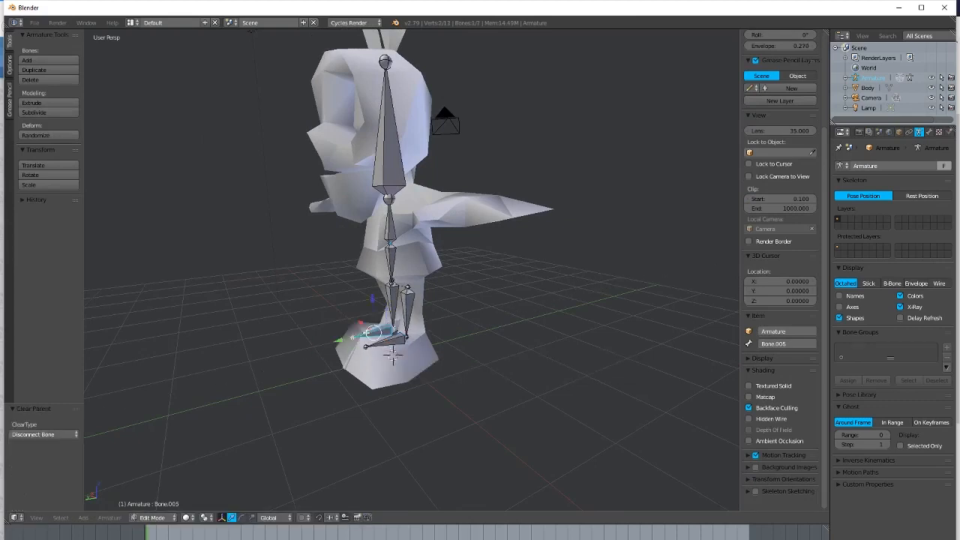
key("alt+p")
left_click(368, 333)
right_click(389, 309)
key("alt+p")
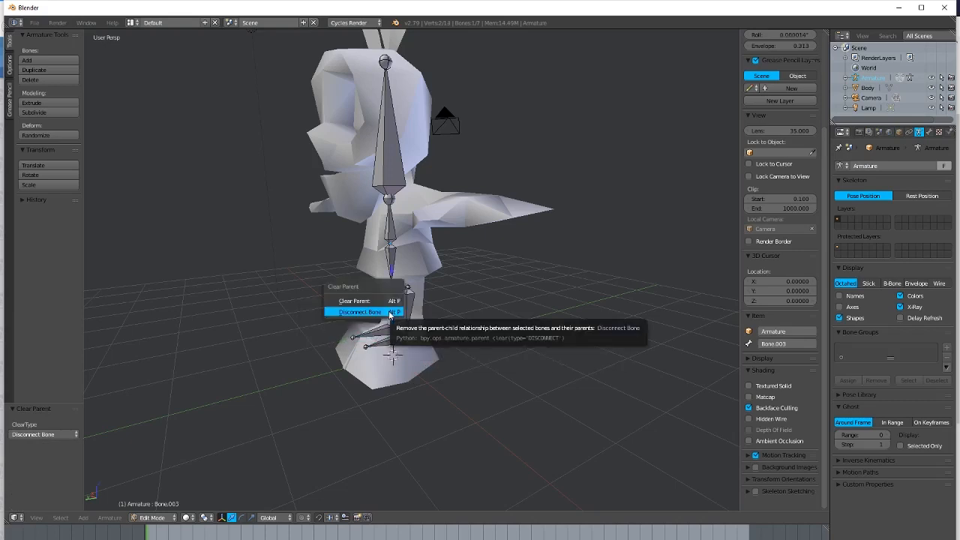
left_click(390, 309)
right_click(407, 311)
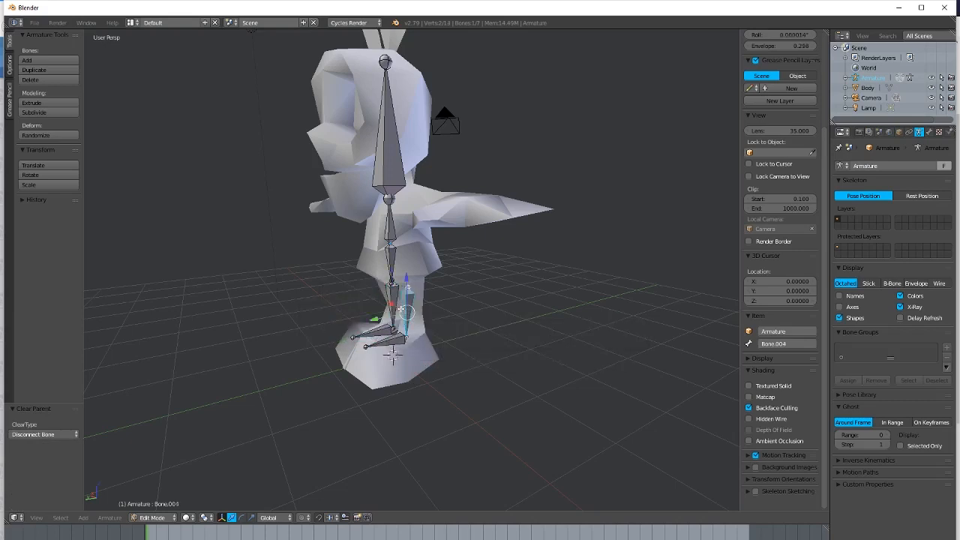
Extrude an arm bone about -1.18 units along X from the neck joint into one arm and disconnect it from its parent.
middle_click_drag(401, 295, 503, 276)
scroll(497, 274, "up", 1)
middle_click_drag(409, 245, 378, 345, "shift")
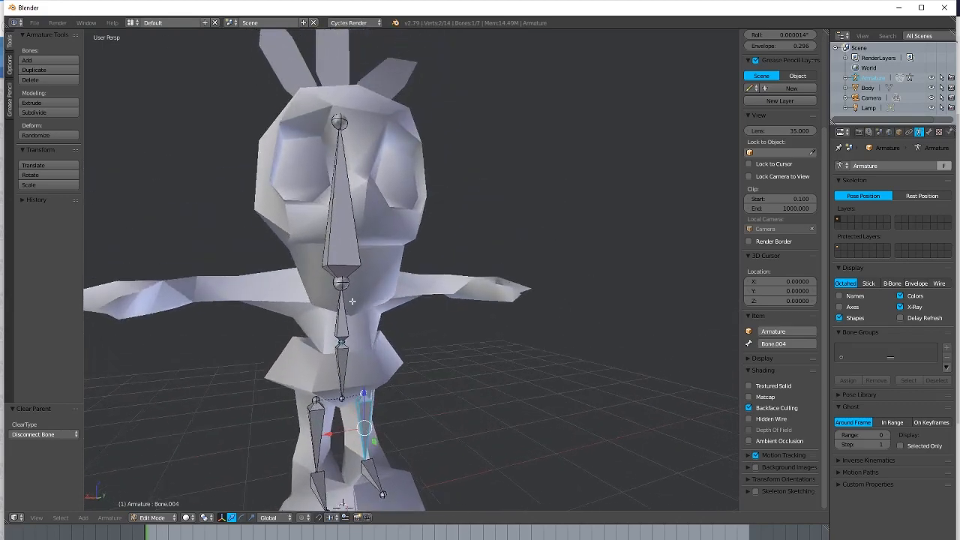
right_click(345, 282)
middle_click_drag(398, 284, 400, 286)
key("e")
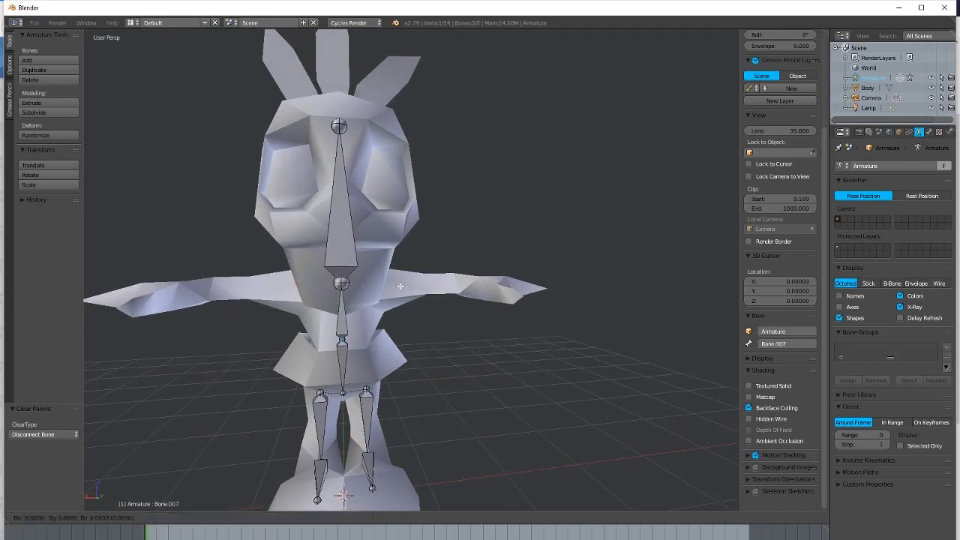
key("x")
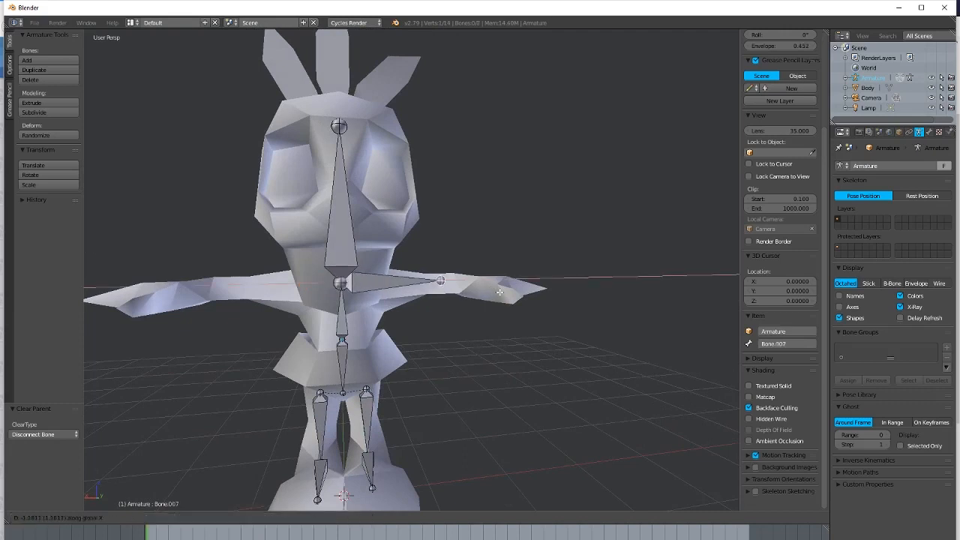
left_click(499, 293)
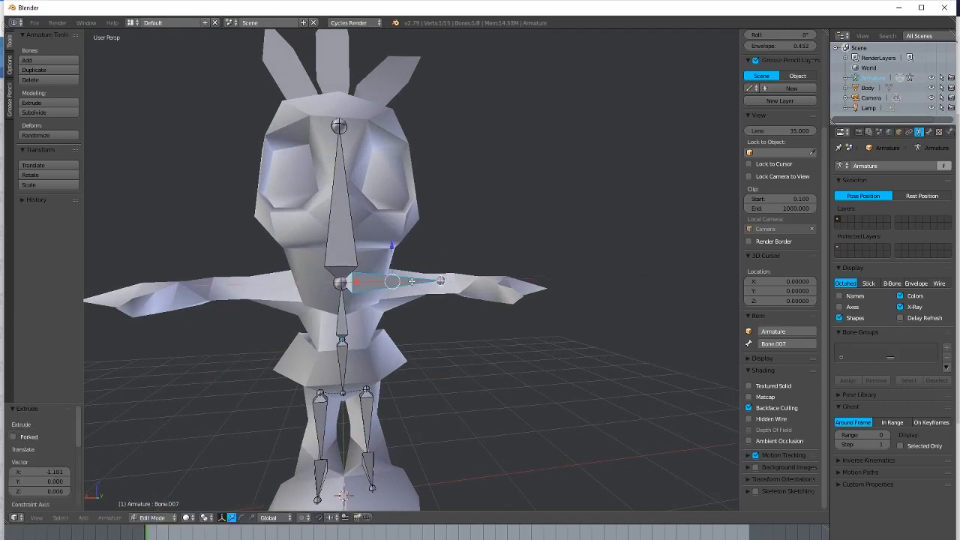
key("alt+p")
left_click(414, 281)
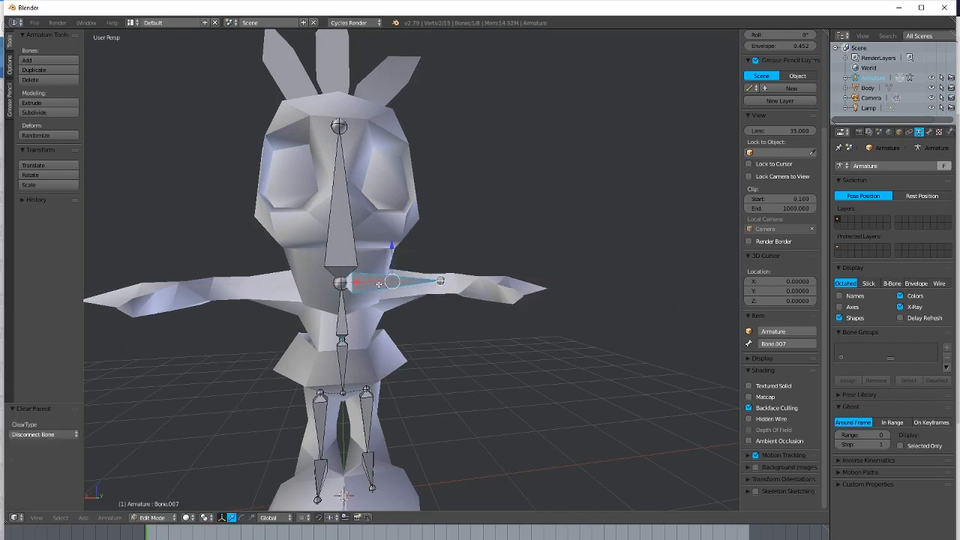
Move the arm bone away from the neck joint so it sits inside the shoulder end of the arm.
key("g")
left_click(379, 287)
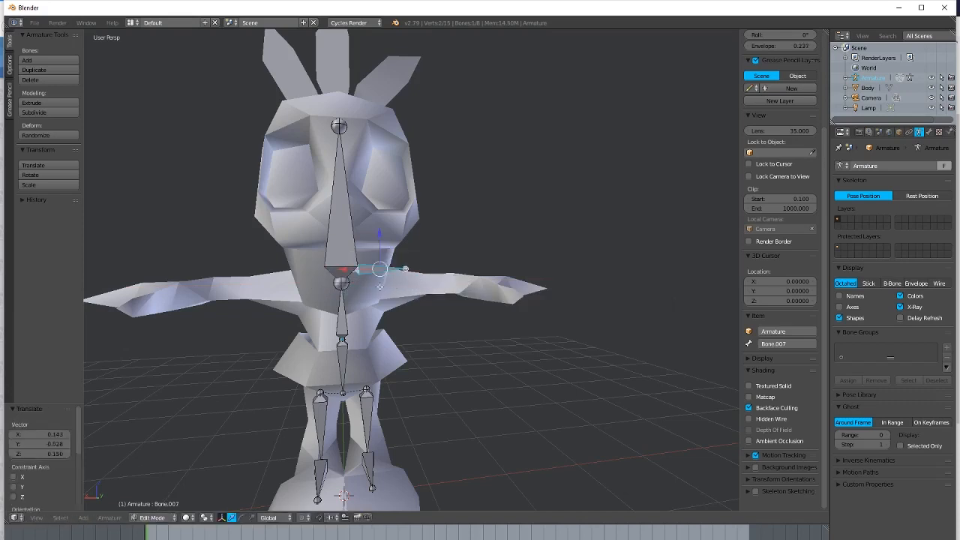
key("g")
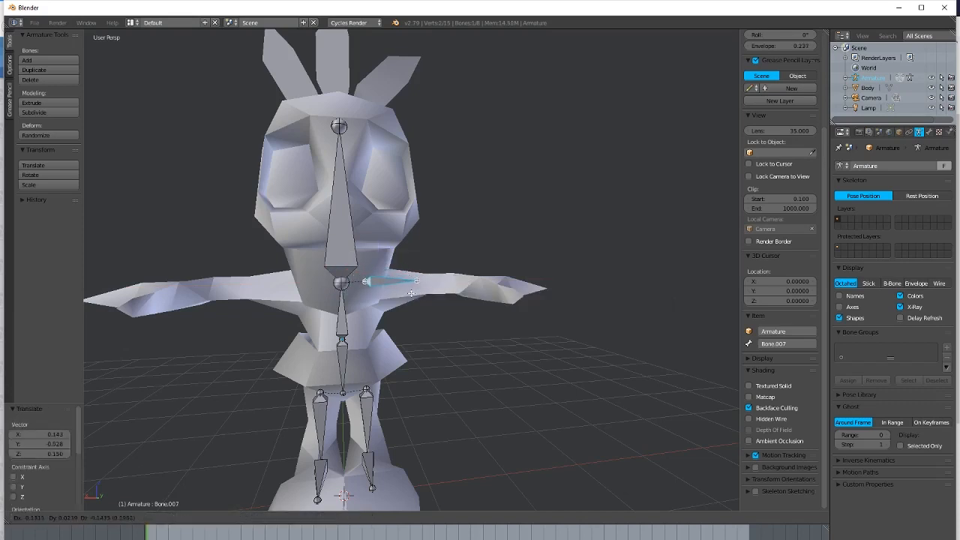
left_click(415, 295)
mouse_move(415, 295)
middle_mouse_down()
mouse_move(353, 298)
mouse_move(402, 295)
middle_mouse_up()
Scale the arm bone up by about 1.58 and shift it about -0.27 units along X into the arm.
key("s")
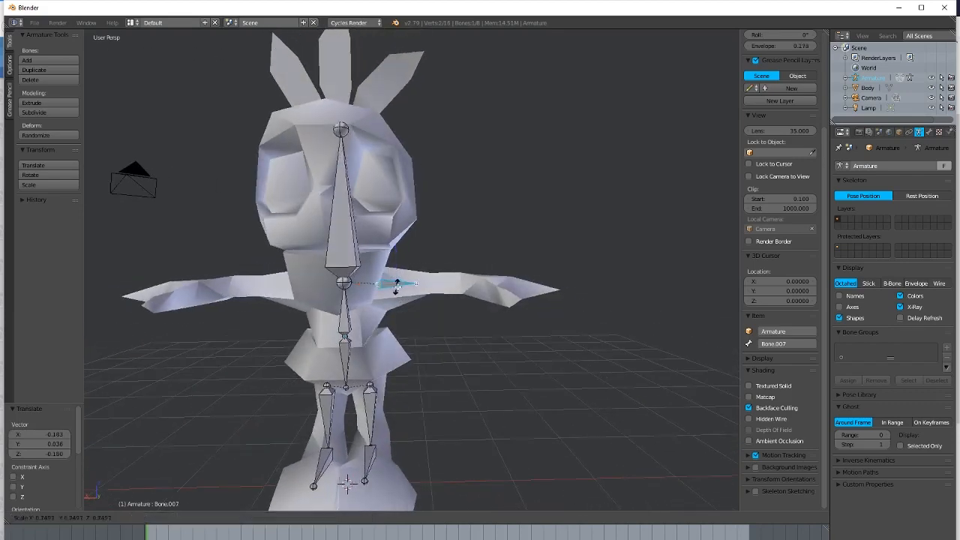
left_click(391, 286)
key("g")
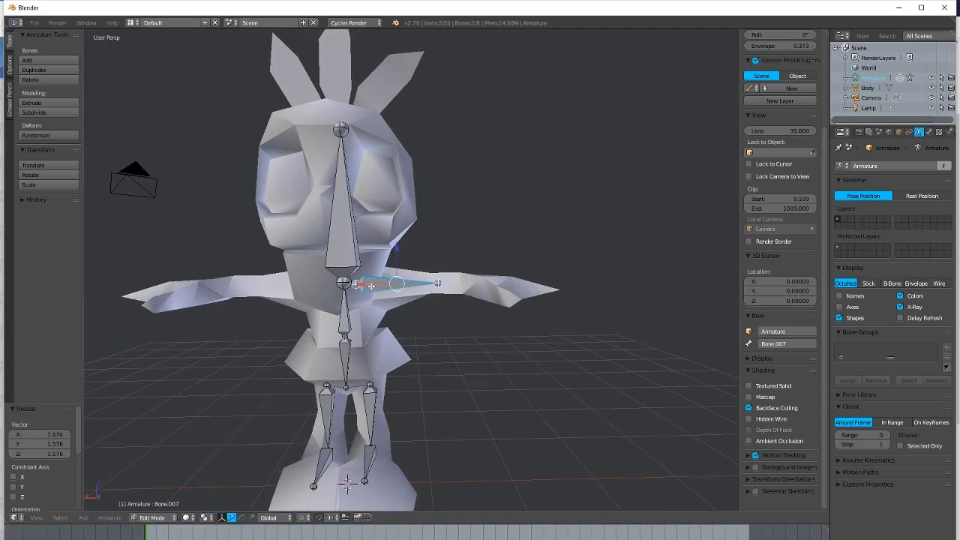
key("x")
left_click(397, 288)
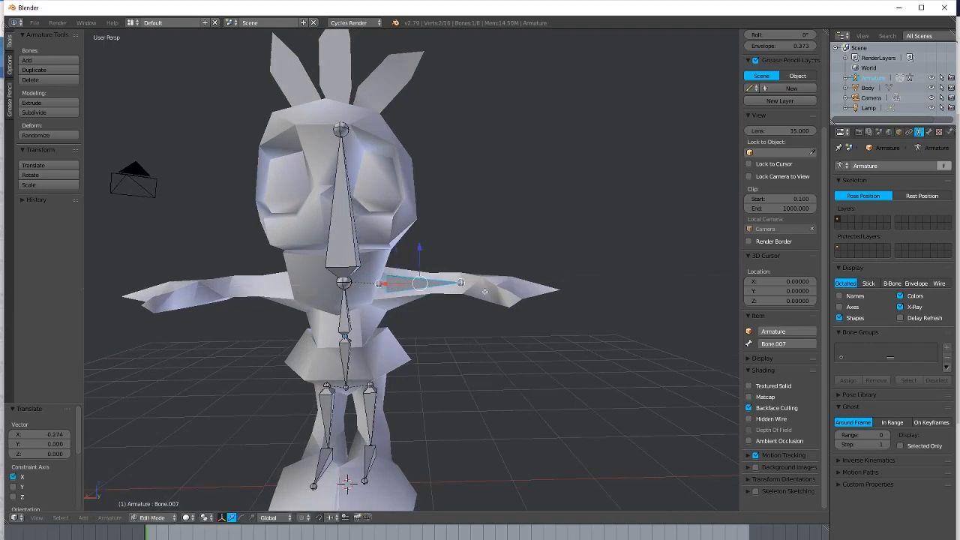
Extrude a hand bone about -0.87 units along X from the arm bone's outer tip and lower its end slightly along Z.
left_click(461, 283)
key("e")
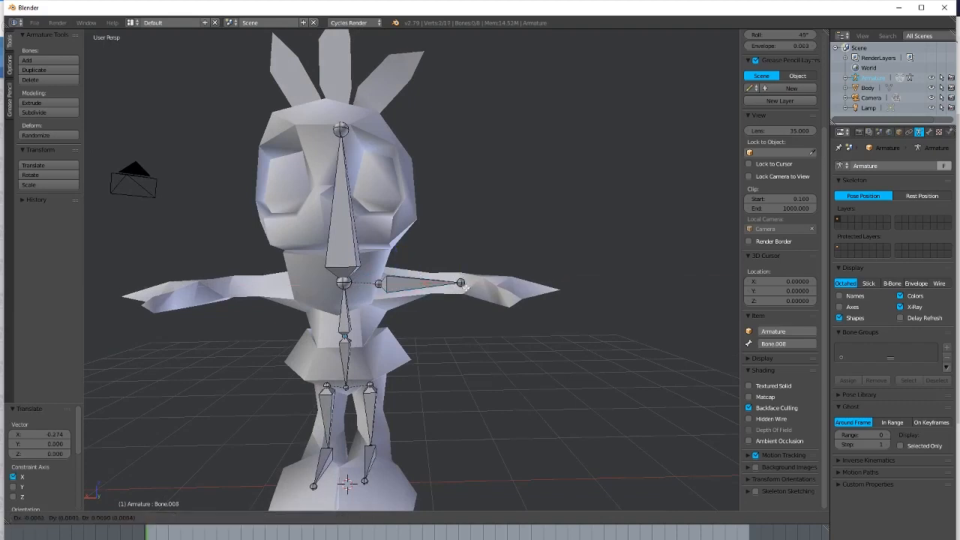
key("x")
left_click(522, 295)
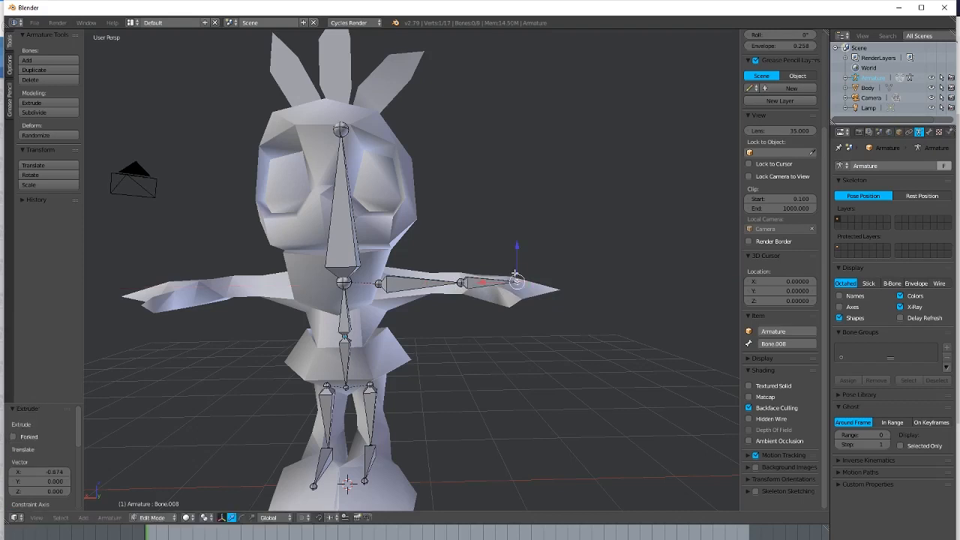
key("g")
key("z")
left_click(517, 275)
Disconnect the hand bone from the arm bone.
middle_click_drag(516, 275, 478, 283)
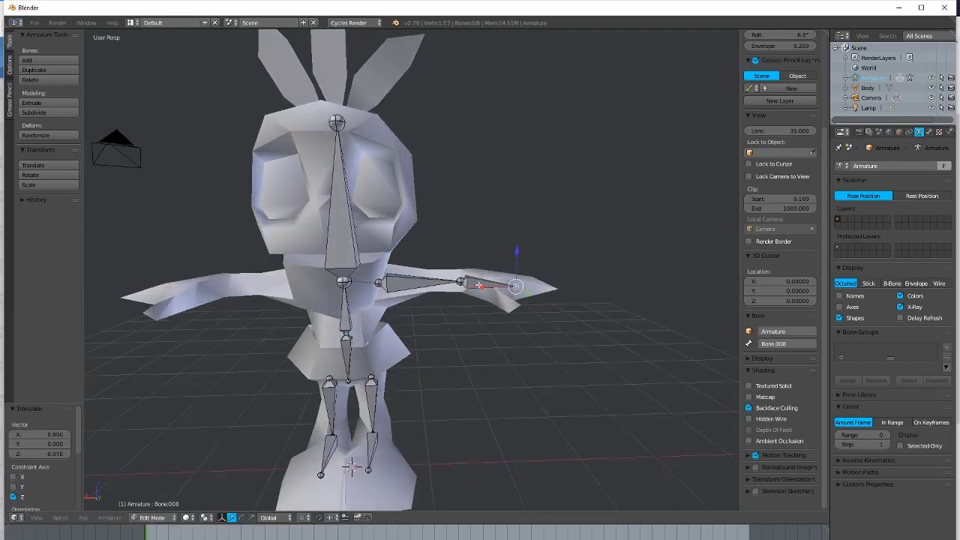
key("alt+p")
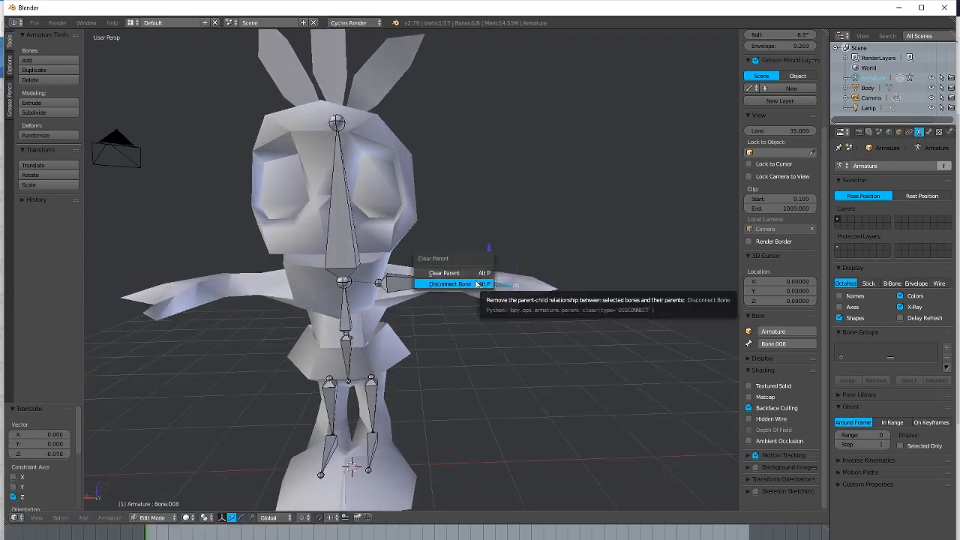
left_click(479, 282)
Move the arm bone about -0.18 units along Y to centre it in the arm.
middle_click_drag(478, 282, 433, 313)
right_click(426, 295)
left_click(395, 291)
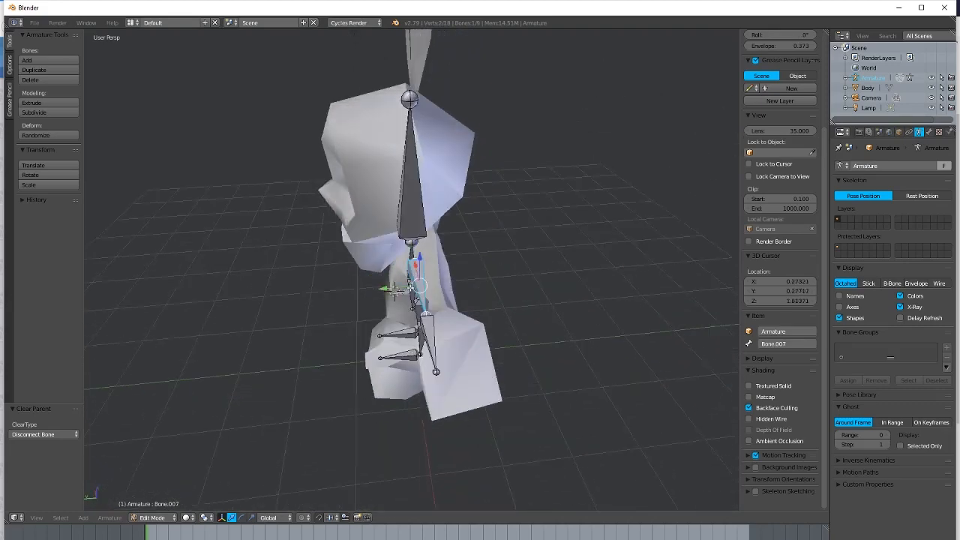
left_click_drag(386, 289, 400, 289)
middle_click_drag(401, 289, 450, 225)
Move the hand bone back along Y, outward along X and about -0.02 units along Z to fit it inside the hand.
right_click(463, 309)
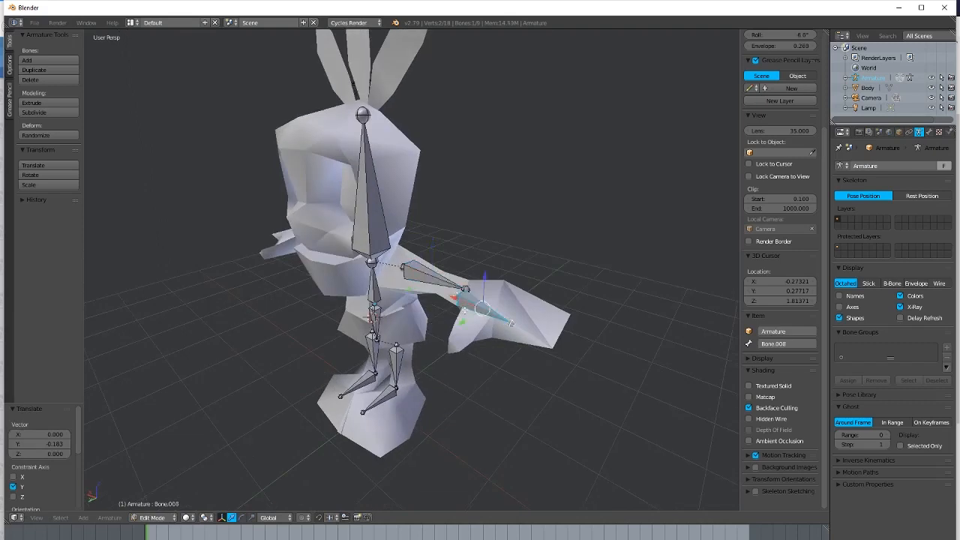
key("g")
key("y")
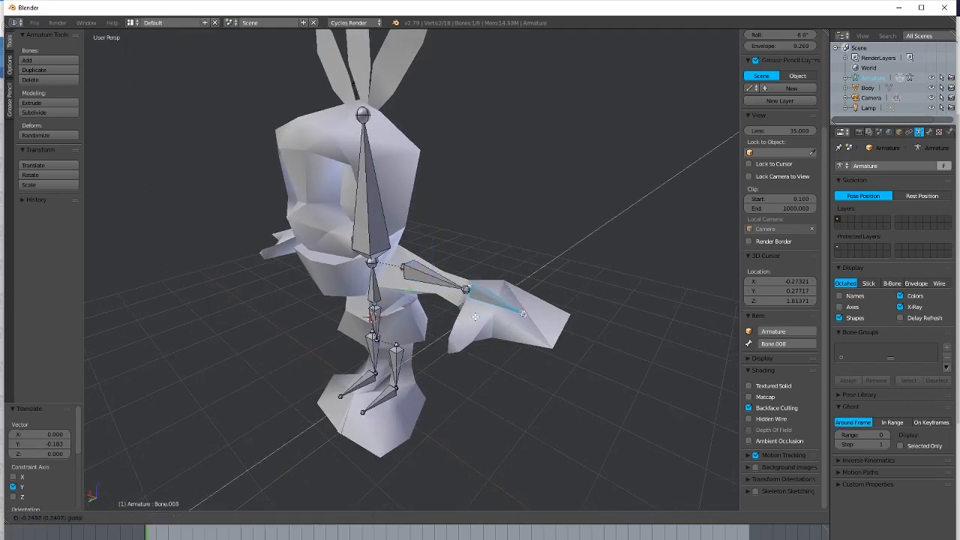
left_click(473, 310)
left_click_drag(467, 291, 480, 296)
middle_click_drag(481, 298, 515, 266)
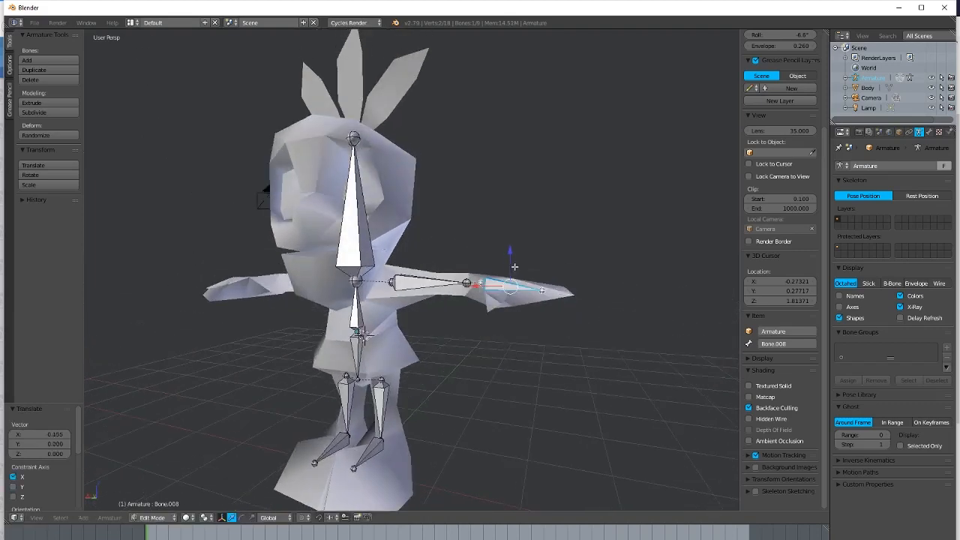
left_click_drag(511, 266, 508, 268)
Extrude an arm bone about 0.75 units along X from the neck joint into the opposite arm.
middle_click_drag(456, 295, 493, 300)
right_click(345, 283)
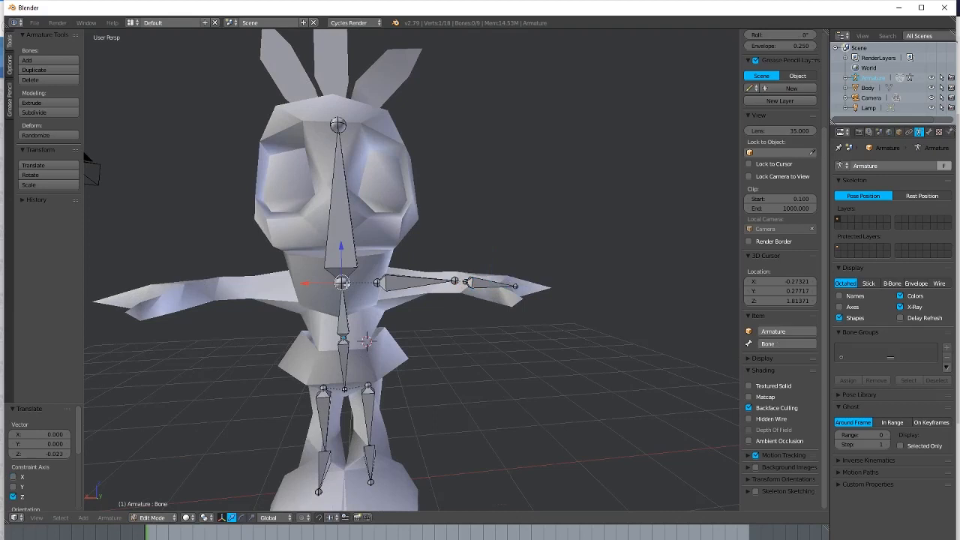
key("e")
key("x")
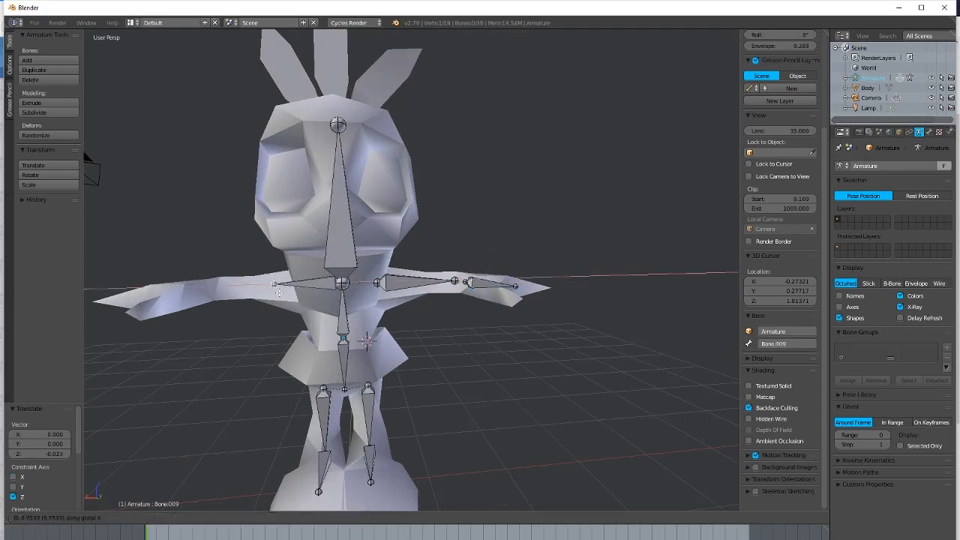
left_click(310, 286)
Leave armature editing and select the Body mesh in Object Mode.
key("Tab")
right_click(312, 285)
key("Tab")
key("Tab")
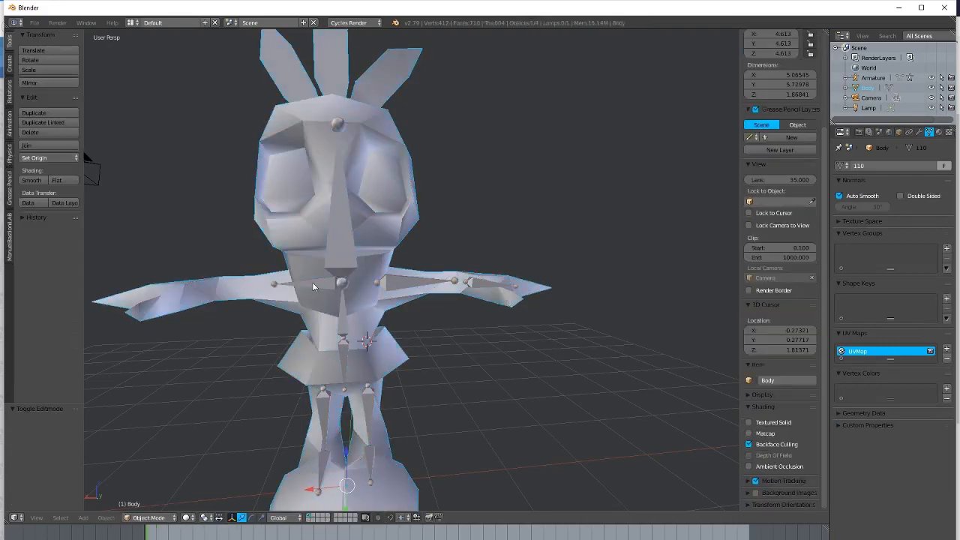
Return to armature editing and disconnect the newly extruded arm bone from its parent.
right_click(313, 285)
key("Tab")
right_click(314, 285)
key("alt+p")
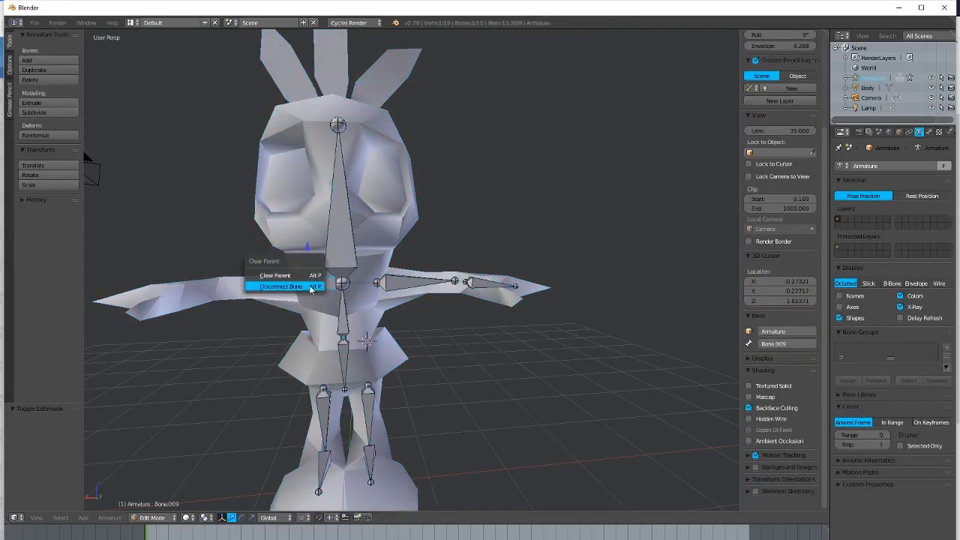
left_click(309, 285)
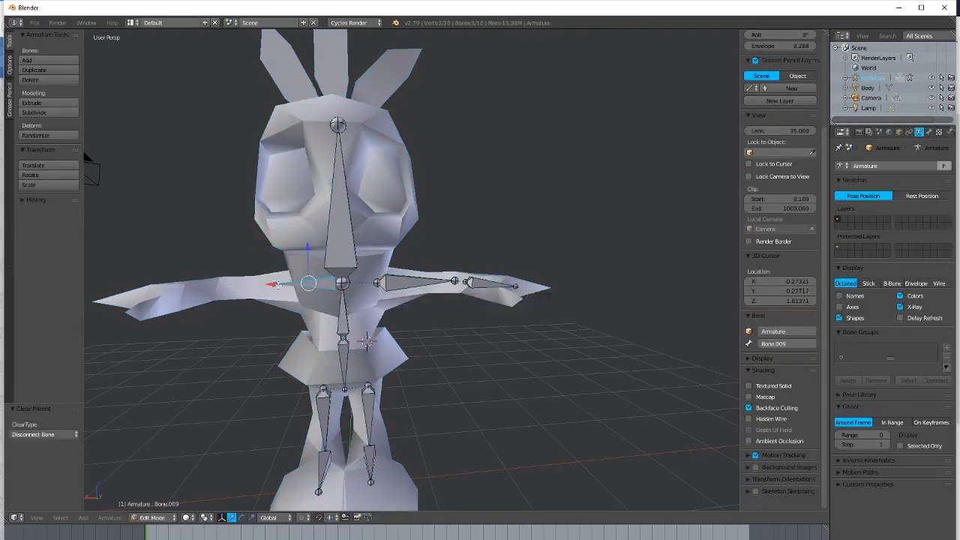
Move the disconnected arm bone about 0.58 units outward along X, then back about 0.33 units toward the shoulder.
key("g")
key("x")
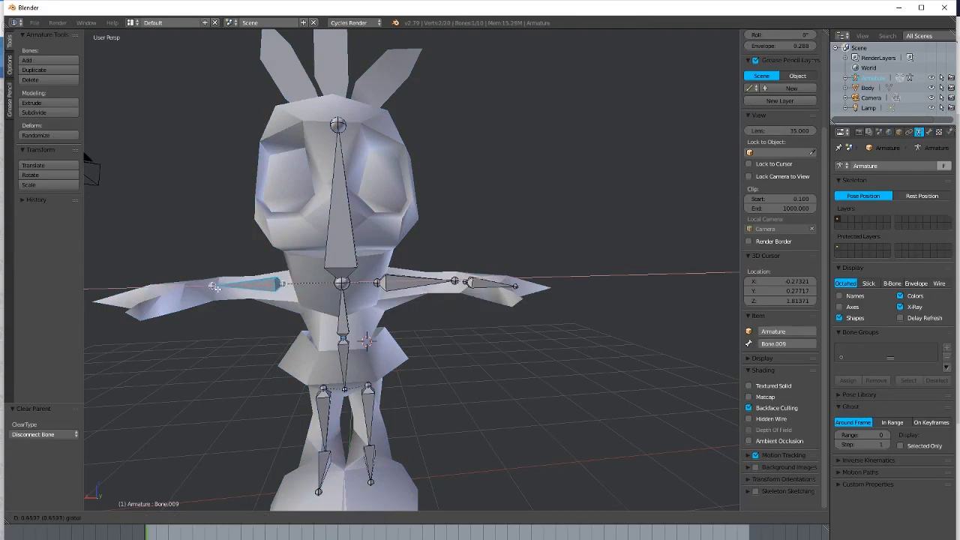
left_click(218, 285)
middle_click_drag(217, 285, 304, 301)
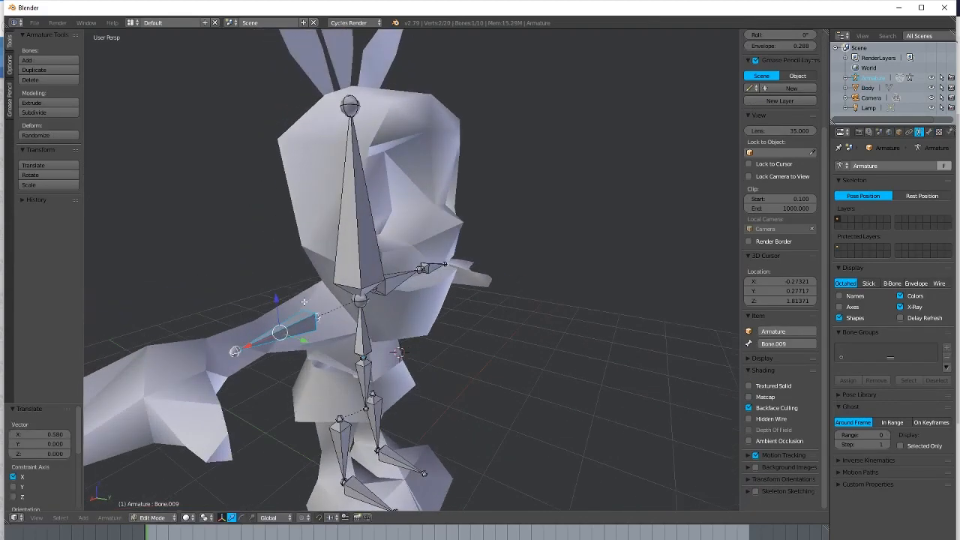
key("g")
key("x")
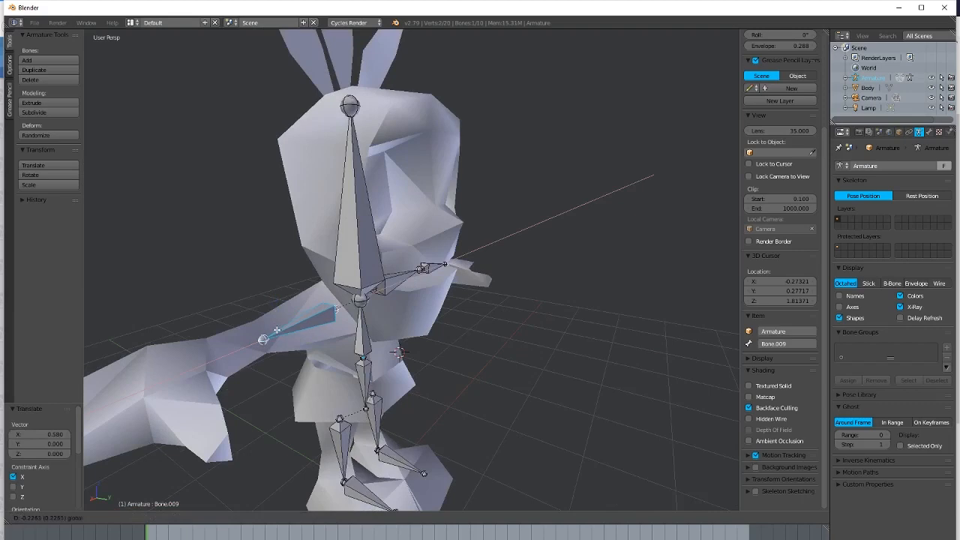
left_click(246, 309)
key("KP_1")
left_click(265, 260)
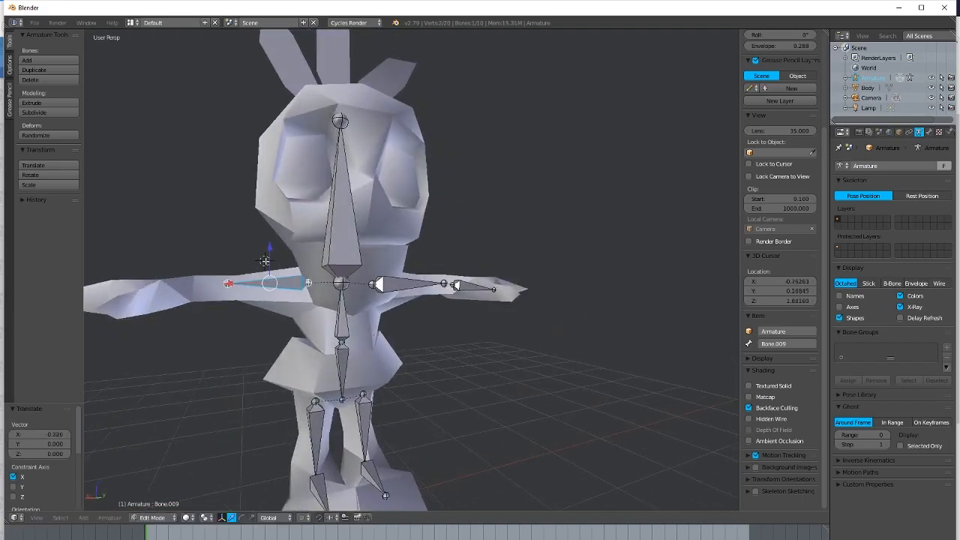
Lower the arm bone about 0.05 units along Z to centre it in the arm.
left_click_drag(269, 267, 271, 272)
left_click(271, 272)
middle_click_drag(271, 272, 294, 273)
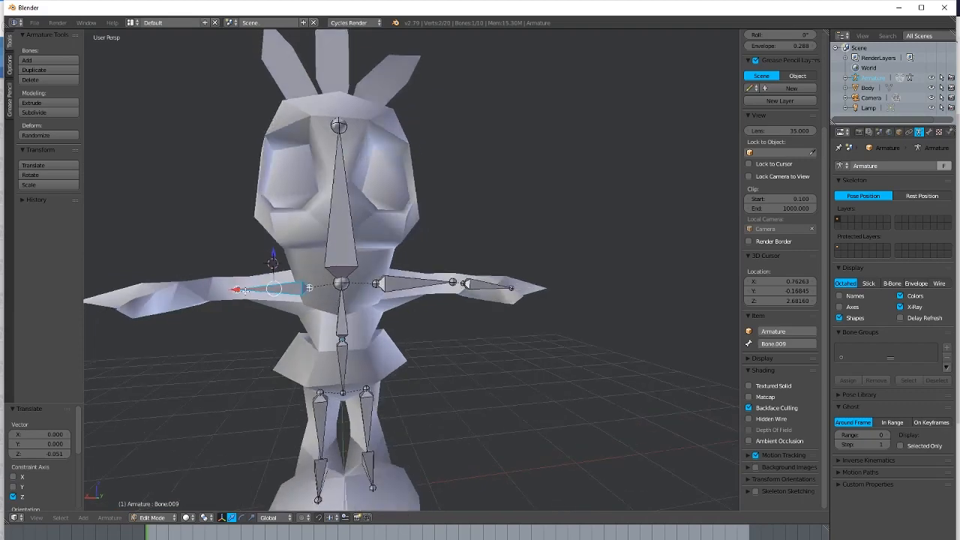
Scale the arm bone up about 1.21 times and shift it outward along the arm, raising its tip about 0.01 units.
key("s")
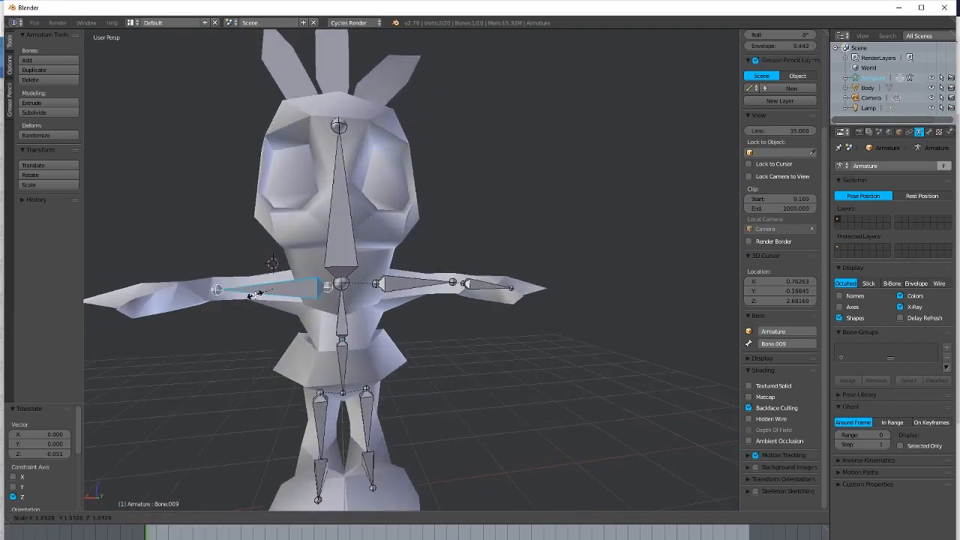
left_click(259, 295)
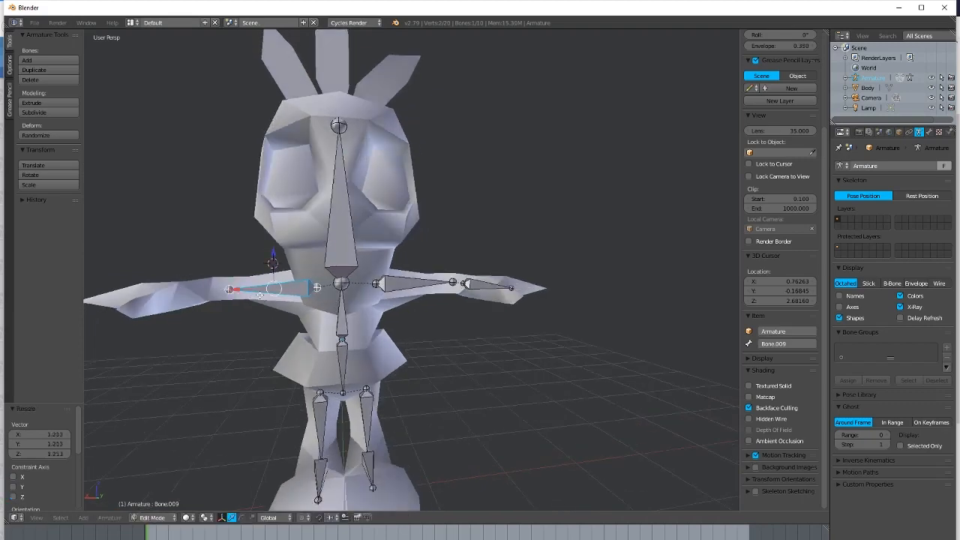
left_click_drag(237, 289, 257, 264)
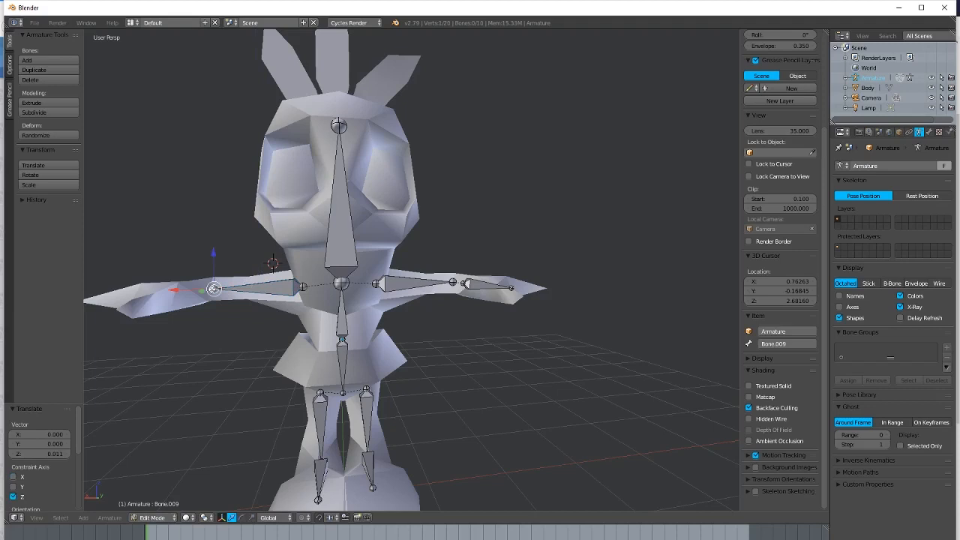
Extrude a hand bone about 0.72 units along X from the arm bone's tip and lower its end about 0.12 units along Z.
key("e")
key("x")
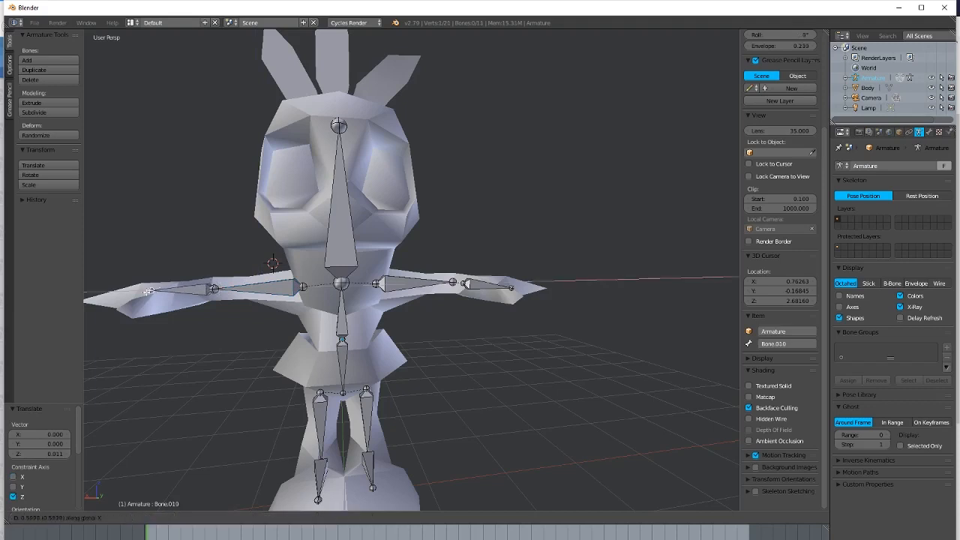
left_click(139, 291)
right_click(130, 276)
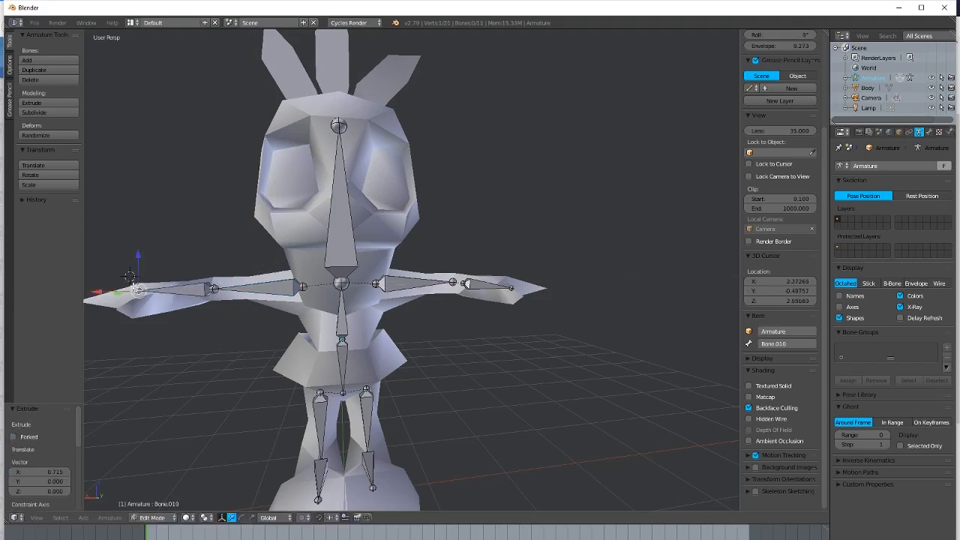
key("g")
key("z")
left_click(138, 289)
Expand the armature's bone list in the outliner and disconnect the new hand bone from its arm bone.
scroll(270, 306, "down", 3)
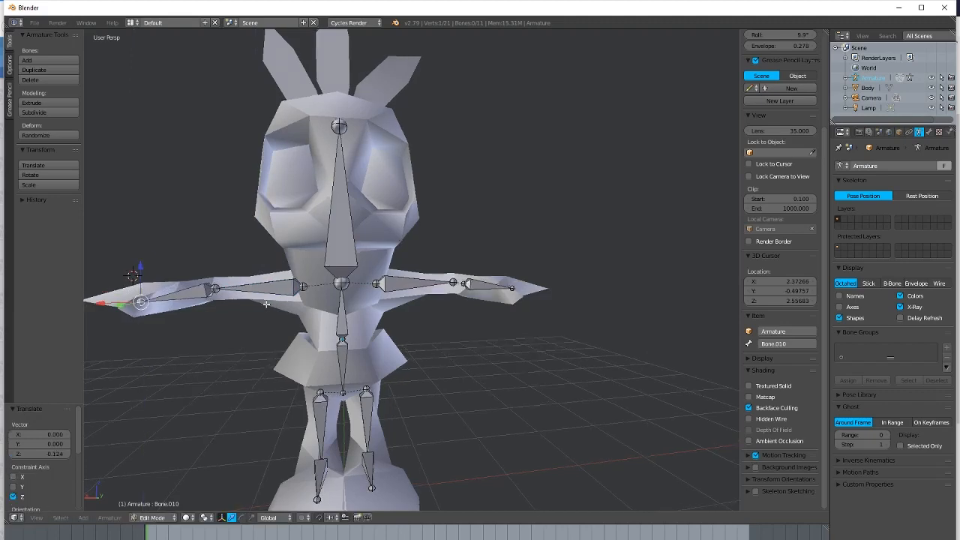
middle_click_drag(377, 294, 361, 304)
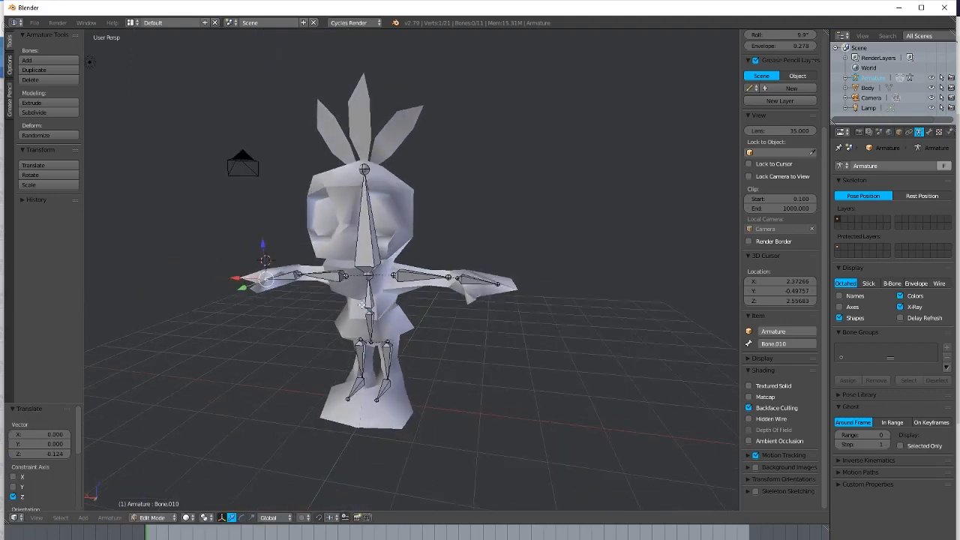
scroll(362, 304, "up", 1)
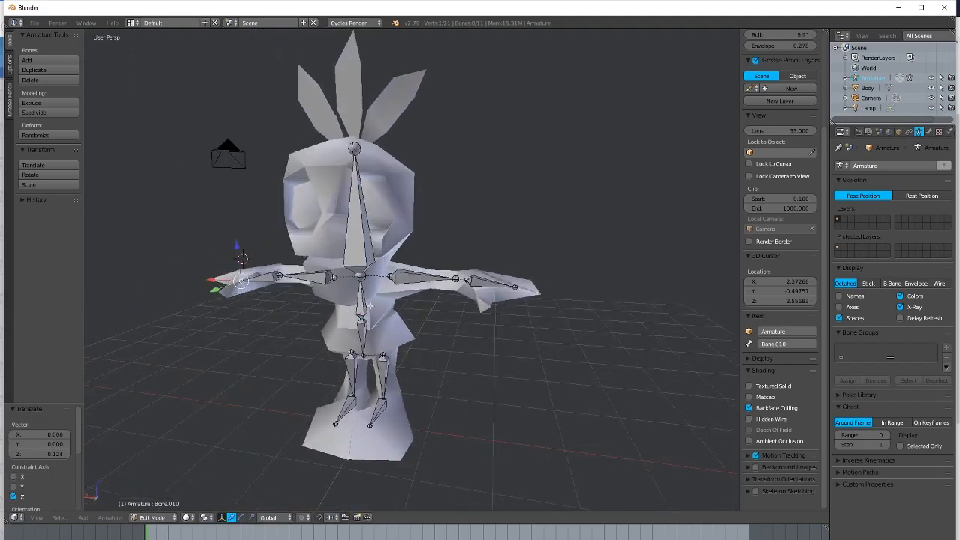
left_click(846, 78)
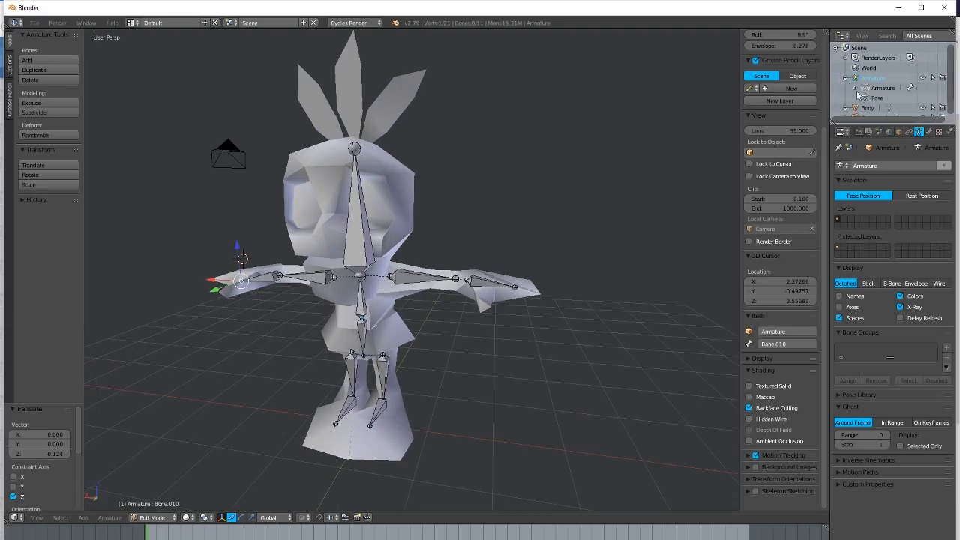
scroll(866, 105, "down", 2)
scroll(873, 91, "up", 2)
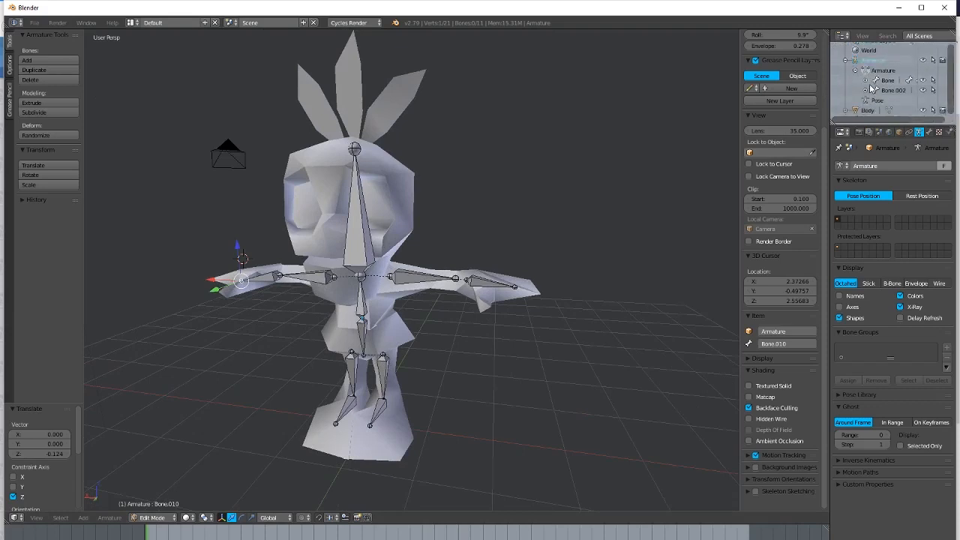
right_click(273, 276)
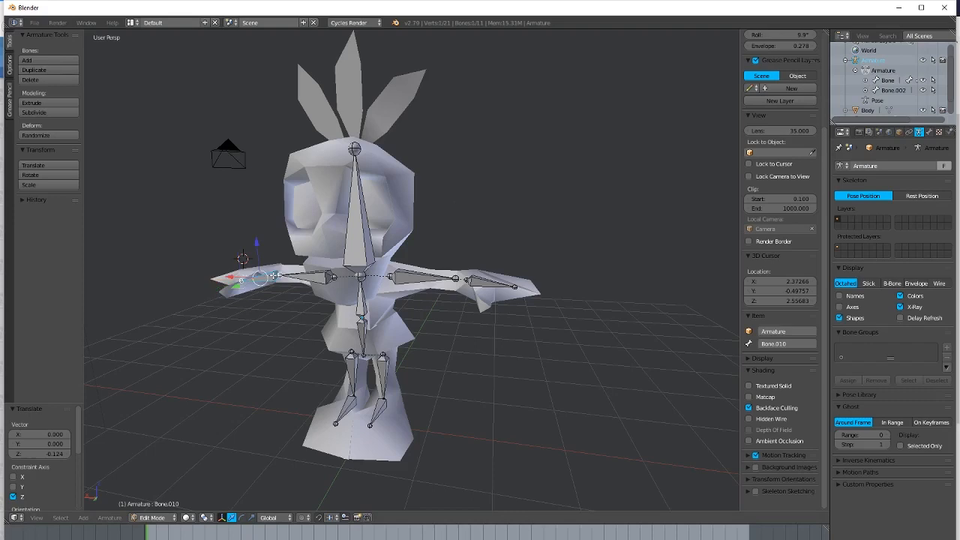
key("alt+p")
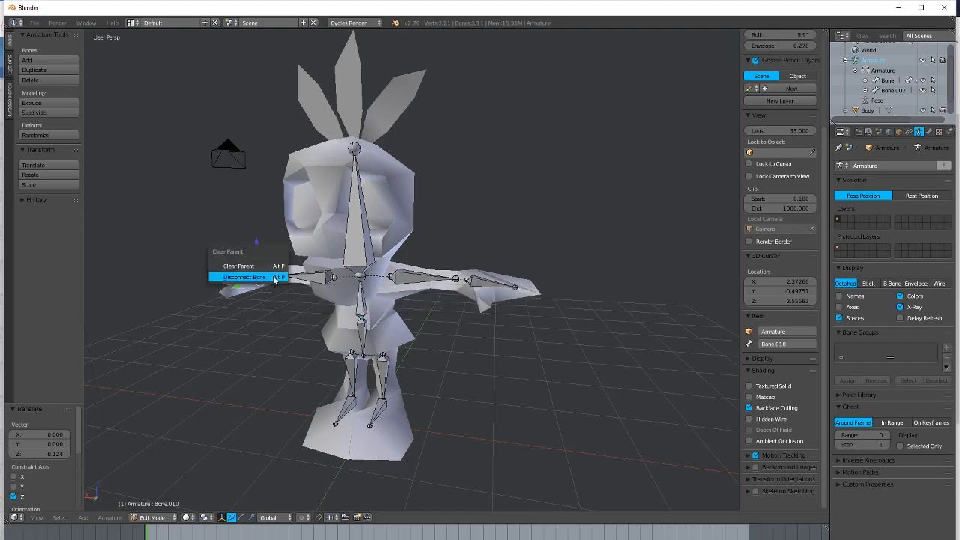
left_click(275, 273)
Apply Disconnect Bone to both arm bones and to the hand bone on the opposite side.
right_click(321, 278)
key("alt+p")
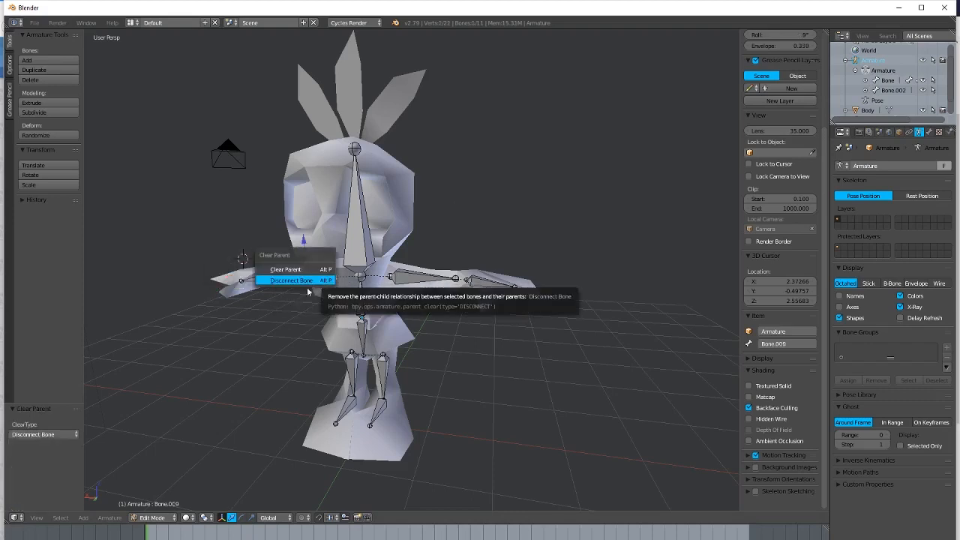
left_click(281, 282)
right_click(407, 278)
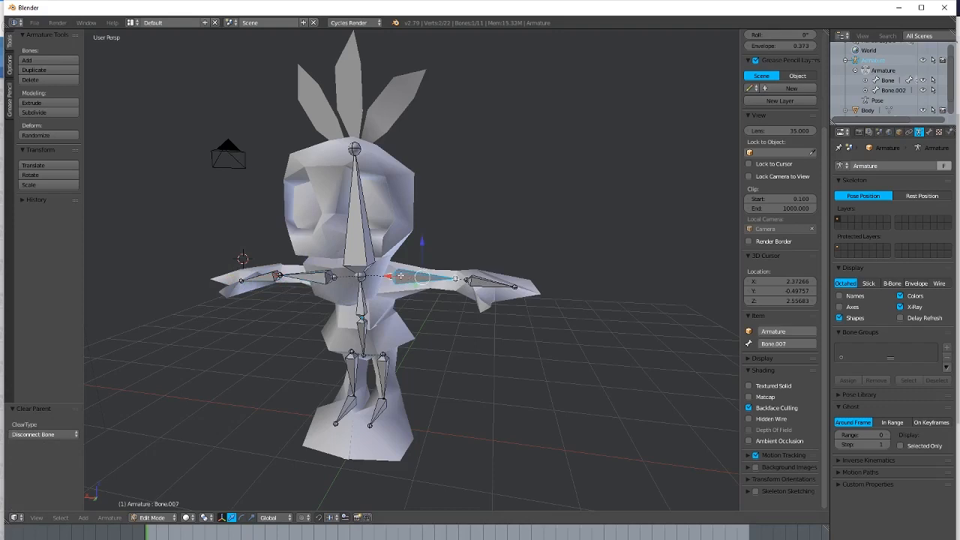
key("alt+p")
left_click(401, 276)
right_click(497, 283)
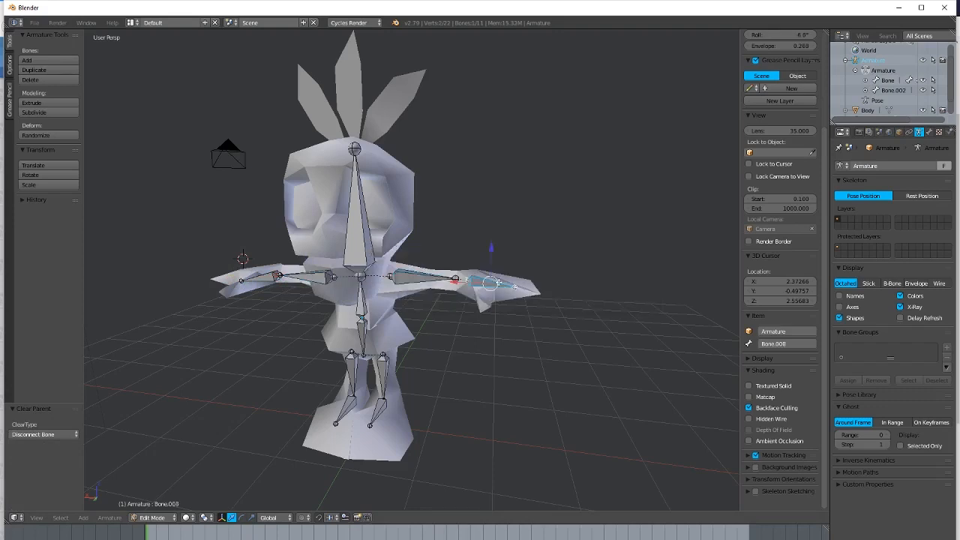
key("alt+p")
left_click(475, 282)
Select all bones of the armature and clear their parents.
key("a")
key("alt+p")
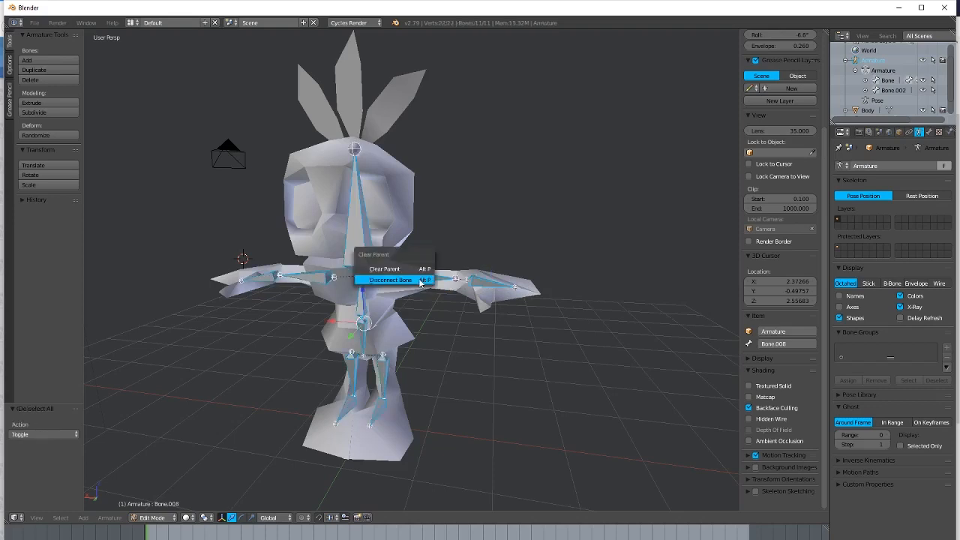
left_click(422, 268)
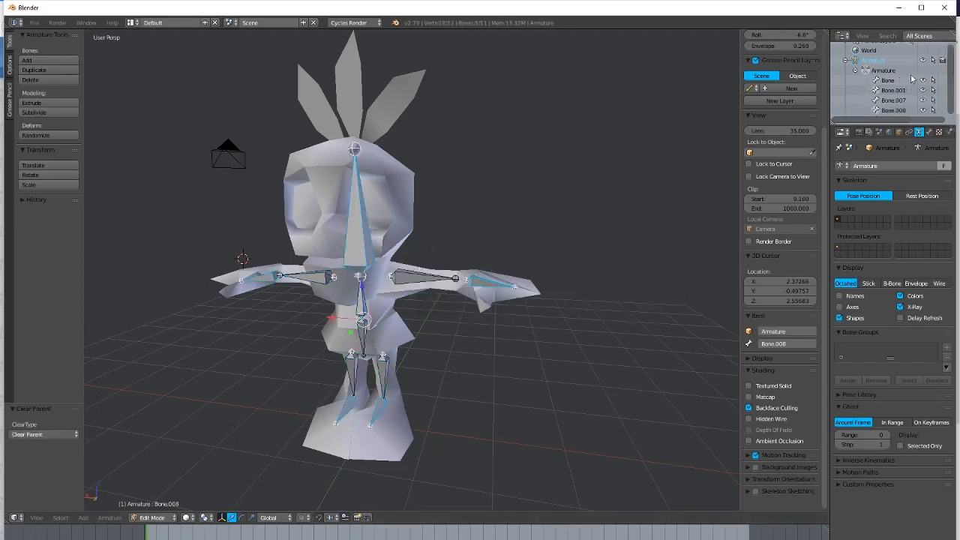
Find the head bone in the outliner and rename it Head.
scroll(899, 89, "down", 5)
scroll(900, 89, "up", 2)
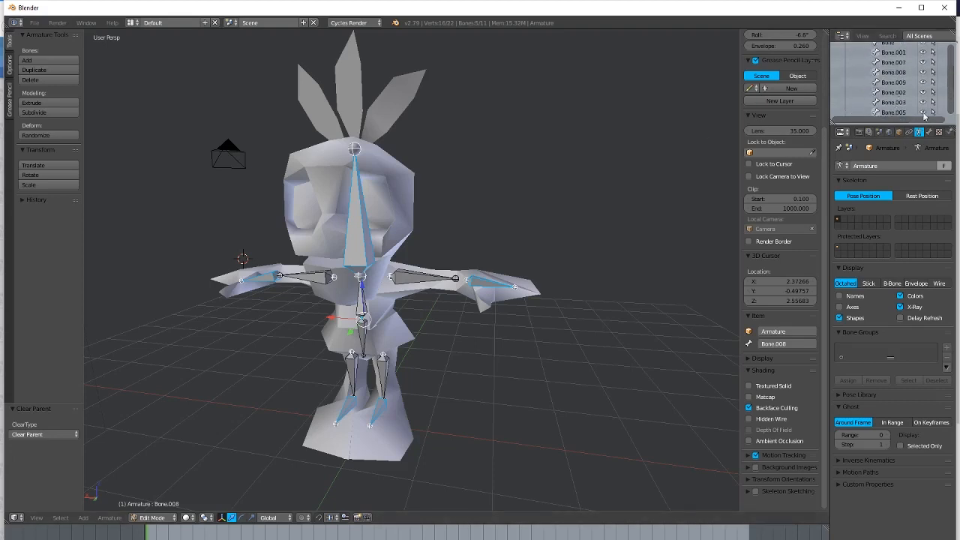
scroll(894, 90, "up", 3)
right_click(365, 235)
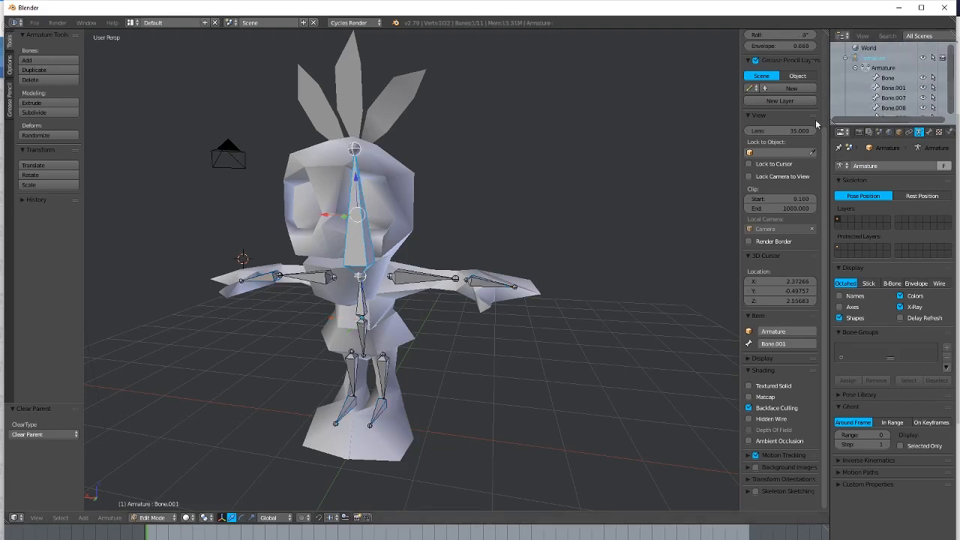
double_click(889, 88)
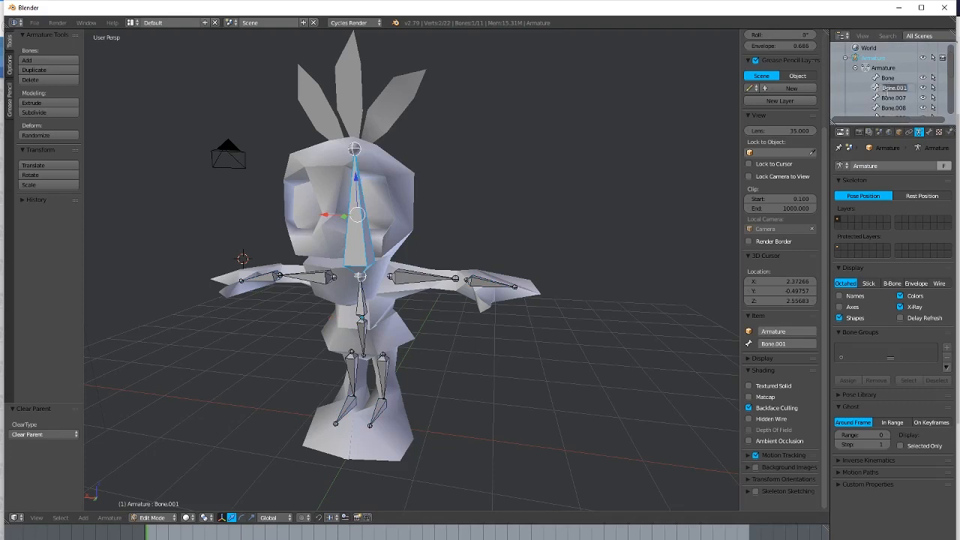
type("Head")
key("Return")
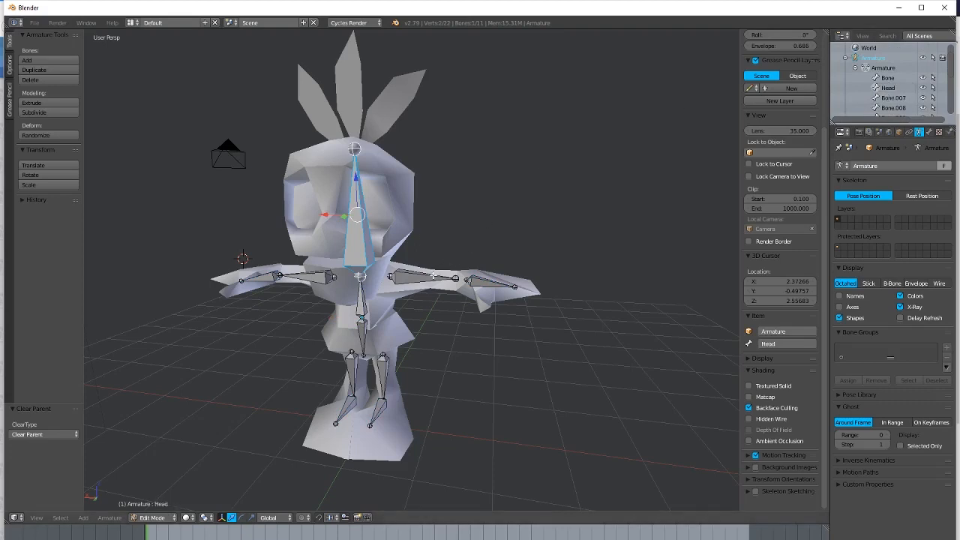
Rename the arm bone on the character's left side as Left Arm.
right_click(433, 276)
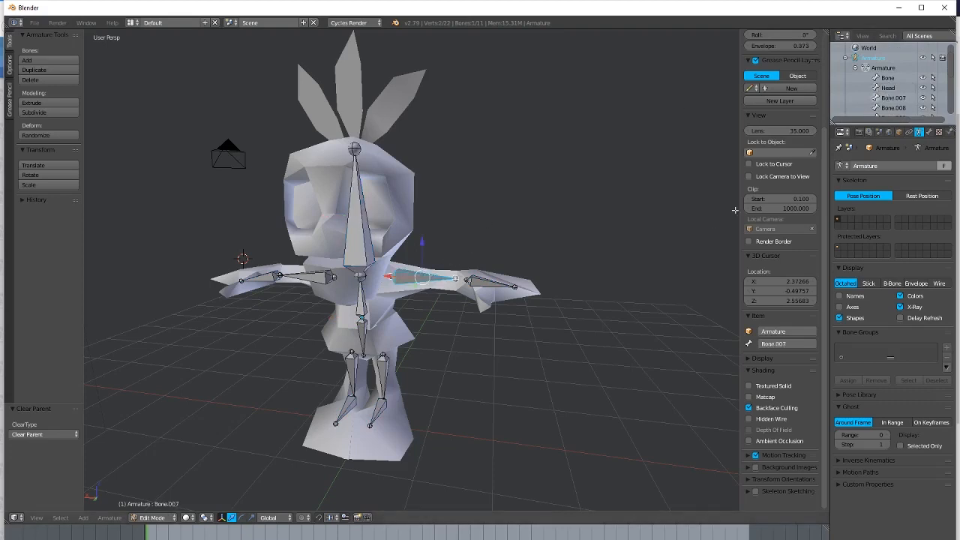
double_click(886, 97)
key("BackSpace")
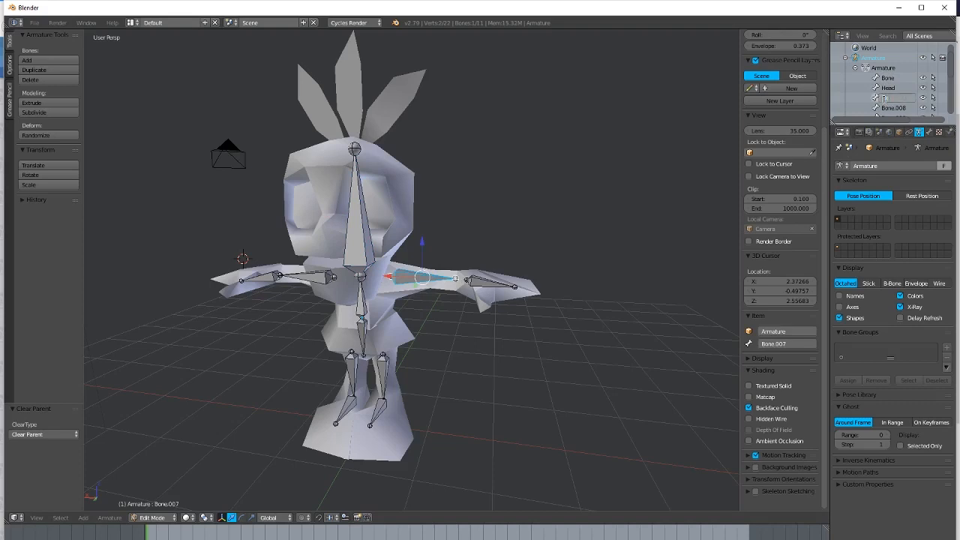
type("Left Arm")
key("Return")
scroll(883, 103, "down", 1)
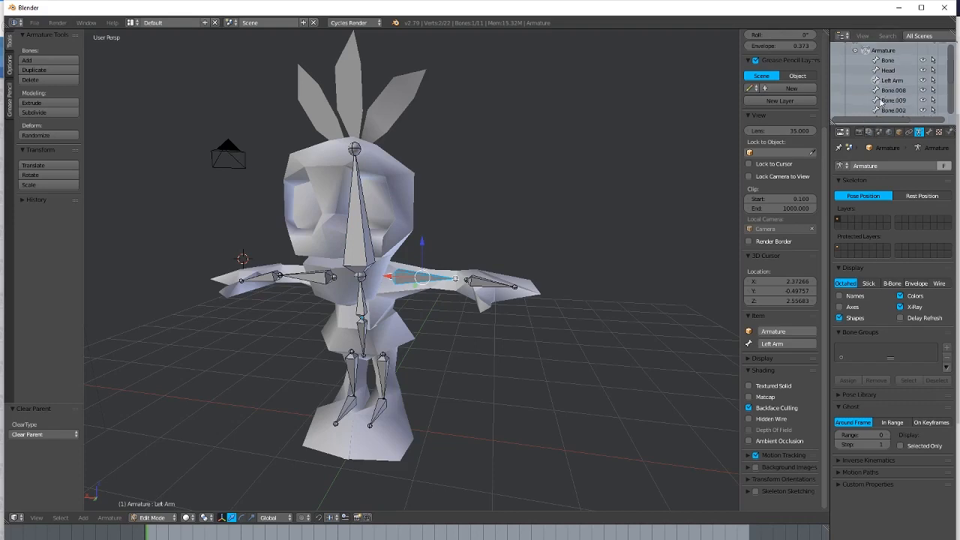
Rename the hand bone beyond the left arm as Left Hand and the upper torso bone as Spine.
left_click(876, 99)
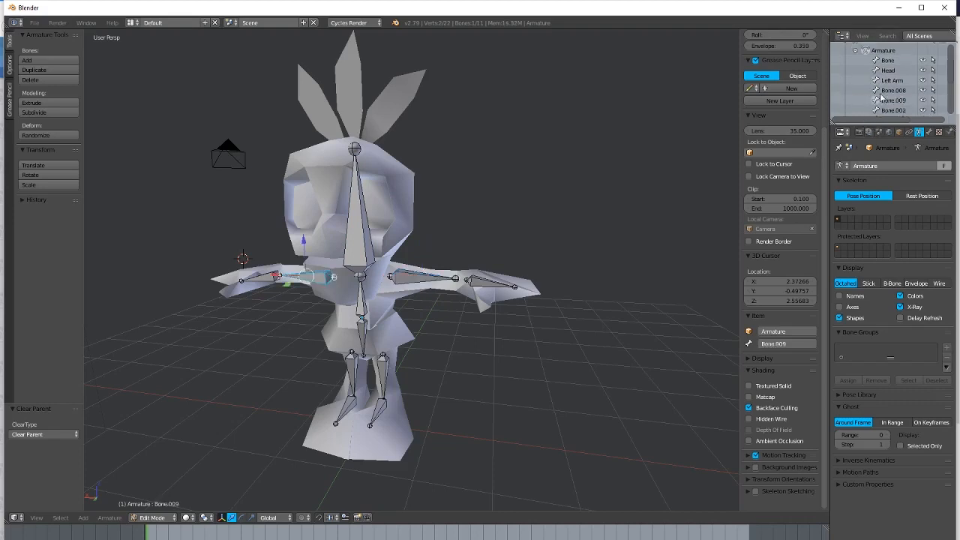
left_click(885, 90)
double_click(885, 91)
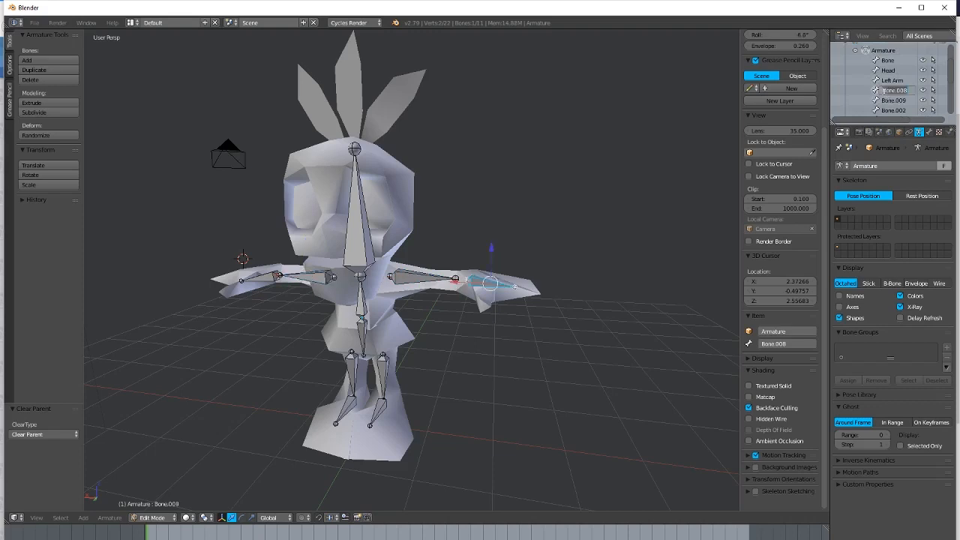
type("Left Hand")
key("Return")
left_click(888, 60)
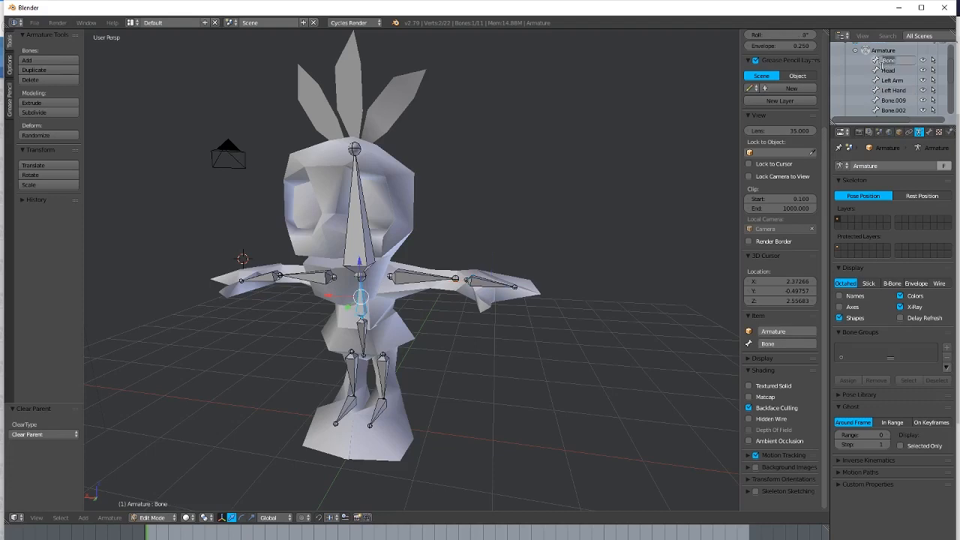
type("B")
Rename the arm bone on the character's right side as Right Arm.
left_click(885, 100)
key("BackSpace")
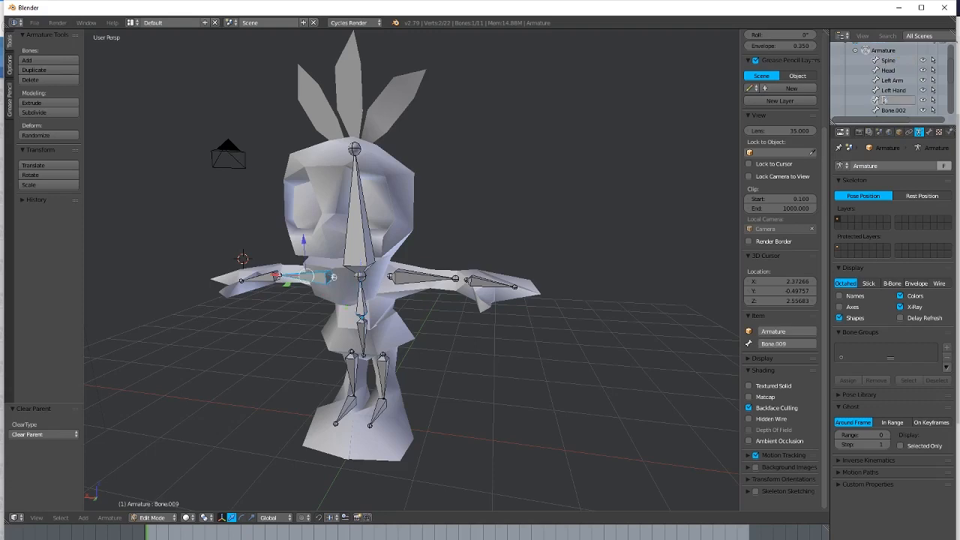
type("Right Arm")
key("Return")
Rename the lower torso bone as Right Hand.
scroll(885, 99, "down", 1)
left_click(883, 91)
type("Righ")
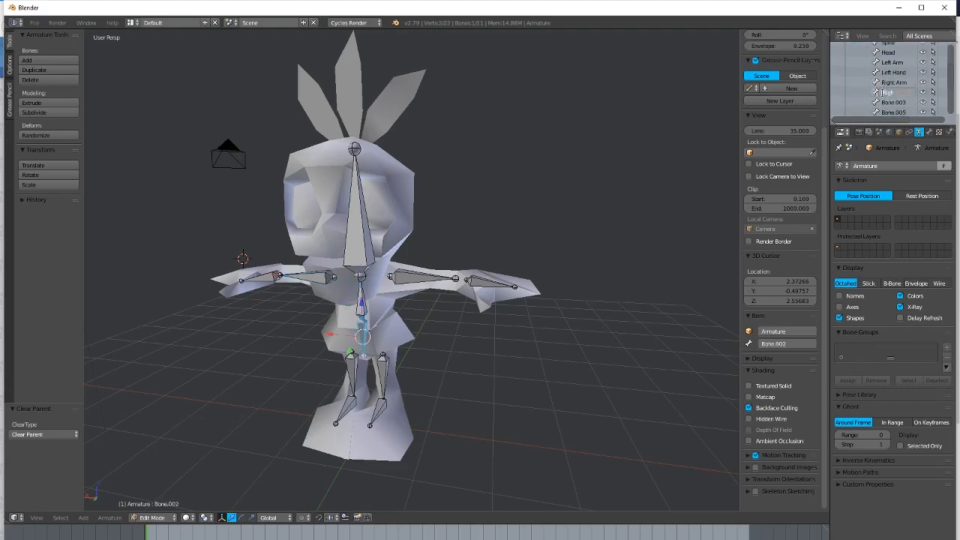
type("t Hand")
key("Return")
Rename the upper bone of the character's right leg as Right Leg and the lower one as Right Foot.
left_click(889, 103)
double_click(886, 103)
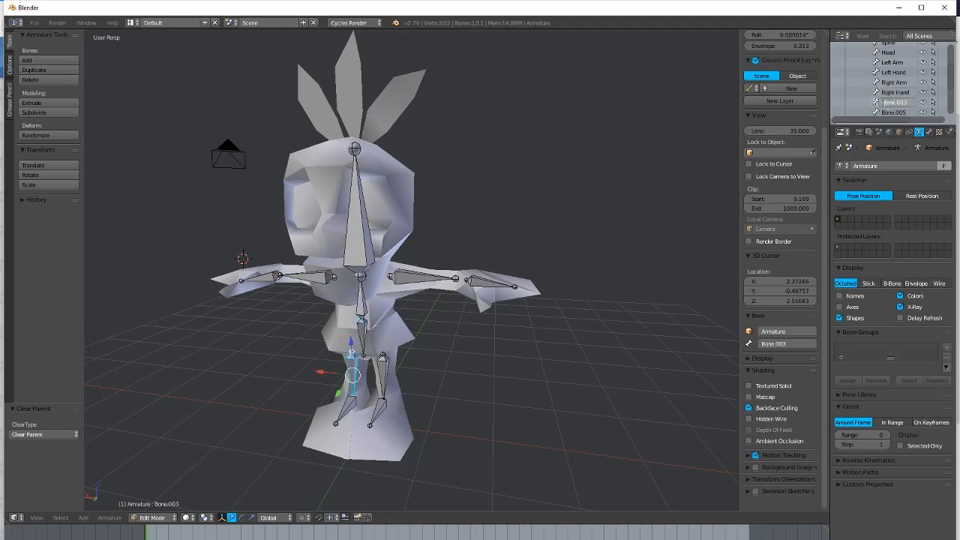
type("Right")
key("BackSpace")
type("Right Leg")
key("Return")
scroll(885, 104, "down", 1)
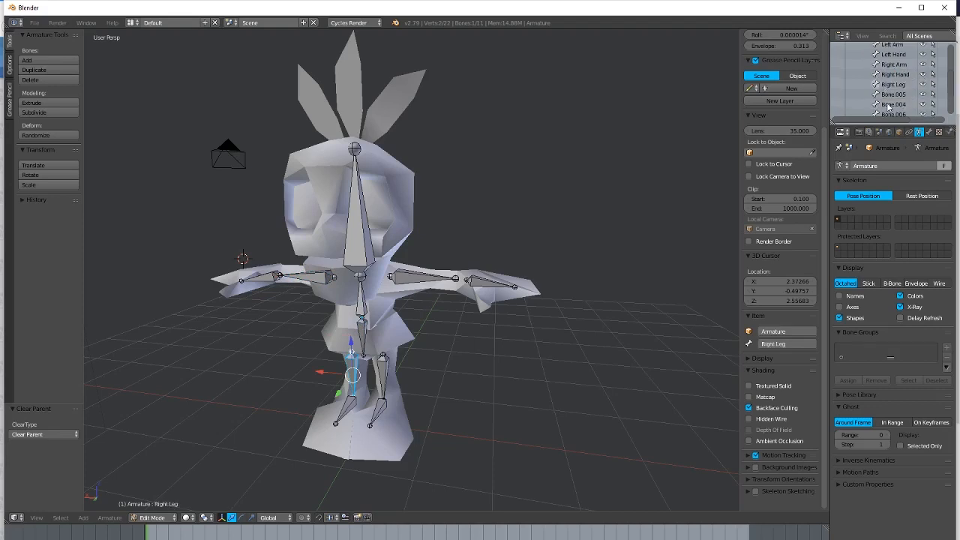
left_click(891, 94)
double_click(889, 94)
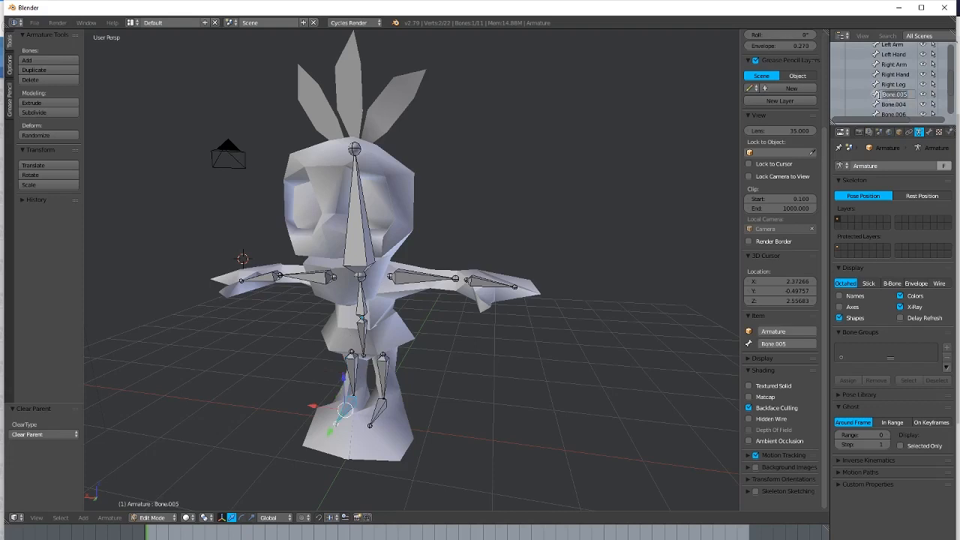
type("Right Foot")
key("Return")
Rename the upper bone of the character's left leg as Left Leg and the lower one as Left Foot.
scroll(904, 95, "down", 1)
left_click(894, 87)
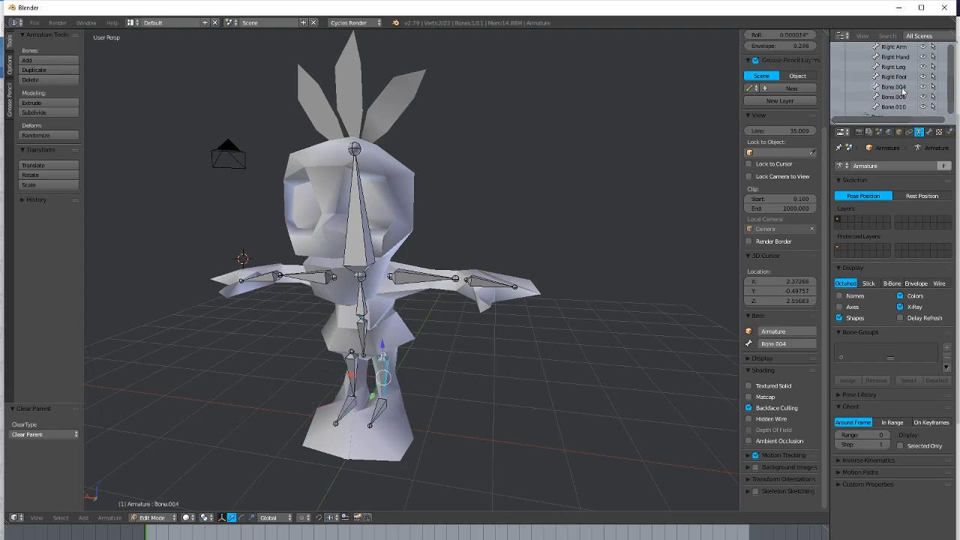
double_click(896, 87)
type("Left Leg")
key("Return")
double_click(892, 98)
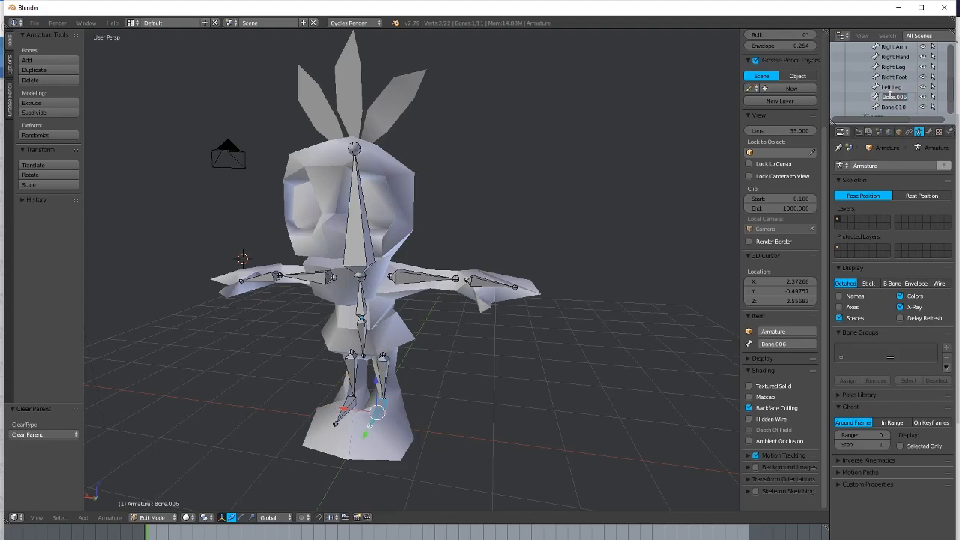
type("L")
type("eft Foot")
key("Return")
Rename the bone beyond the right arm as R.
double_click(893, 107)
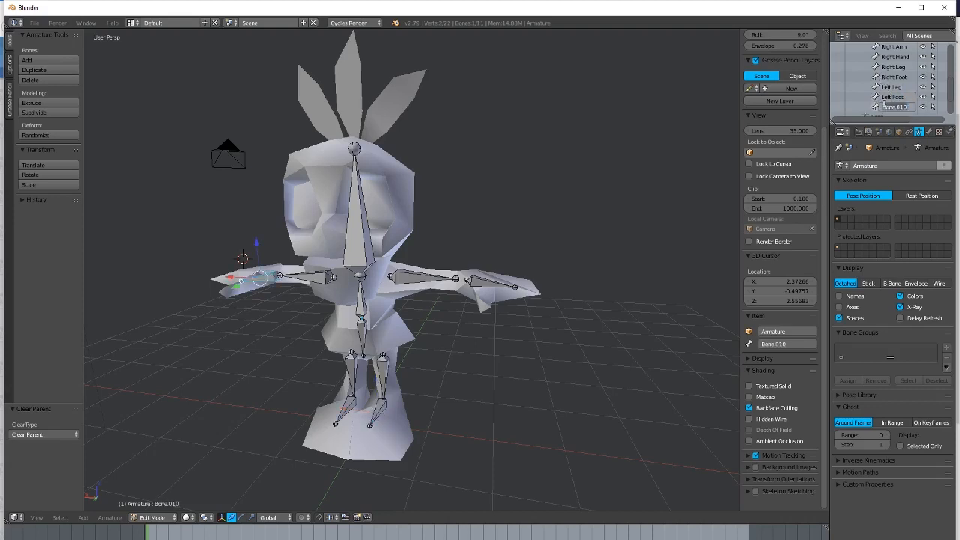
key("BackSpace")
type("R")
key("Return")
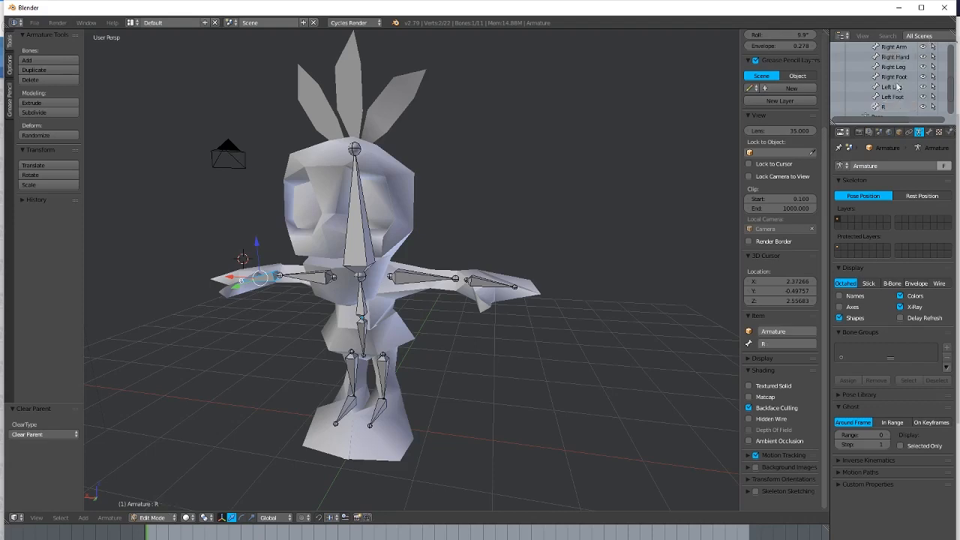
Rename the lower torso bone as Hip and the bone beyond the right arm as Right Hand.
left_click(896, 58)
double_click(895, 58)
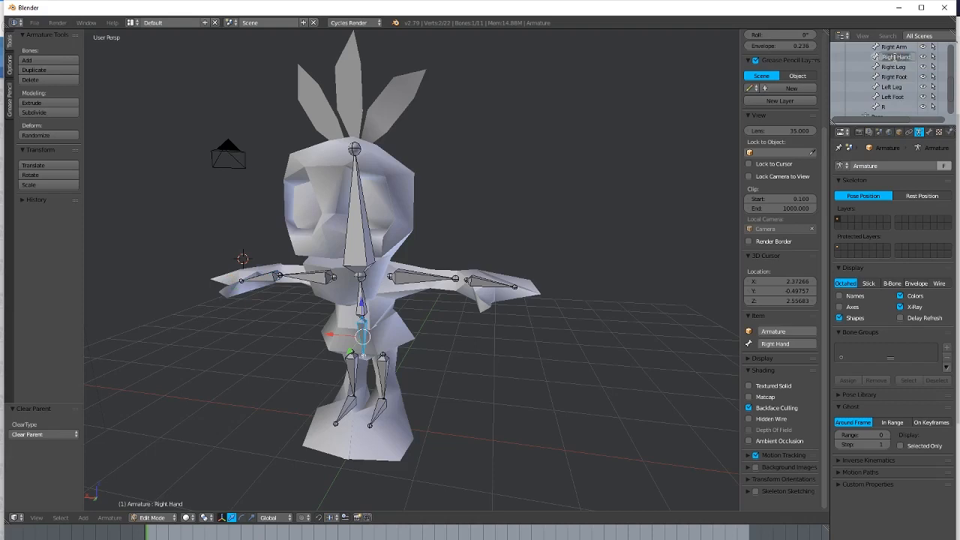
type("Hip")
key("Return")
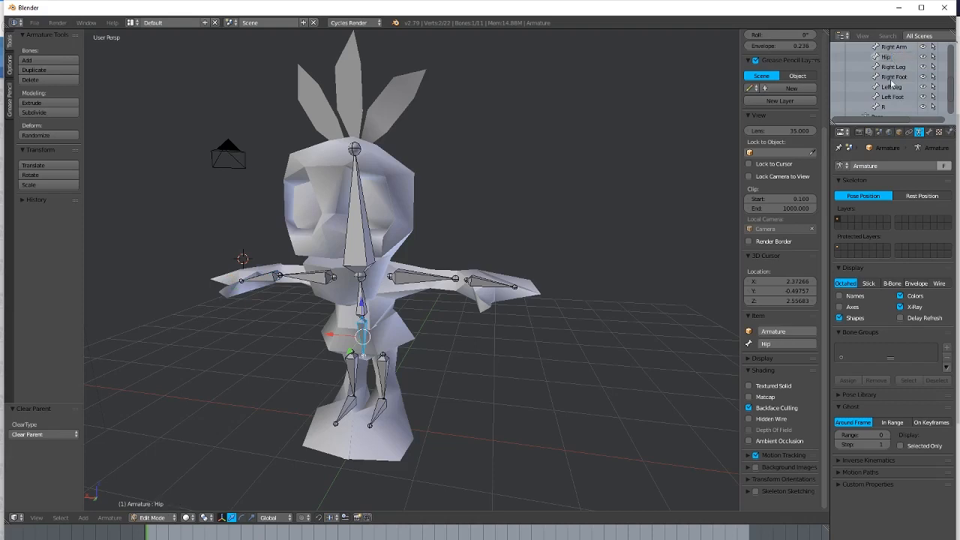
left_click(882, 107)
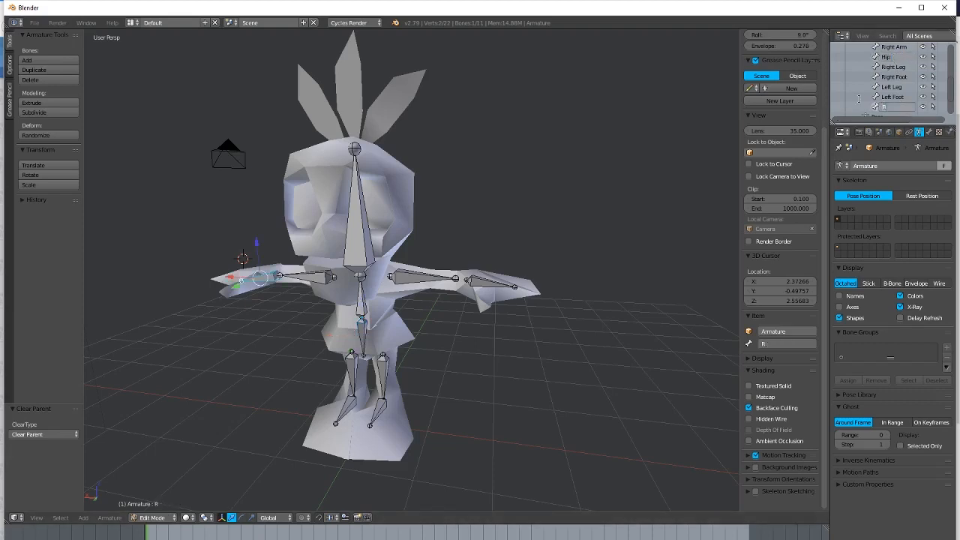
type("Right Hand")
key("Return")
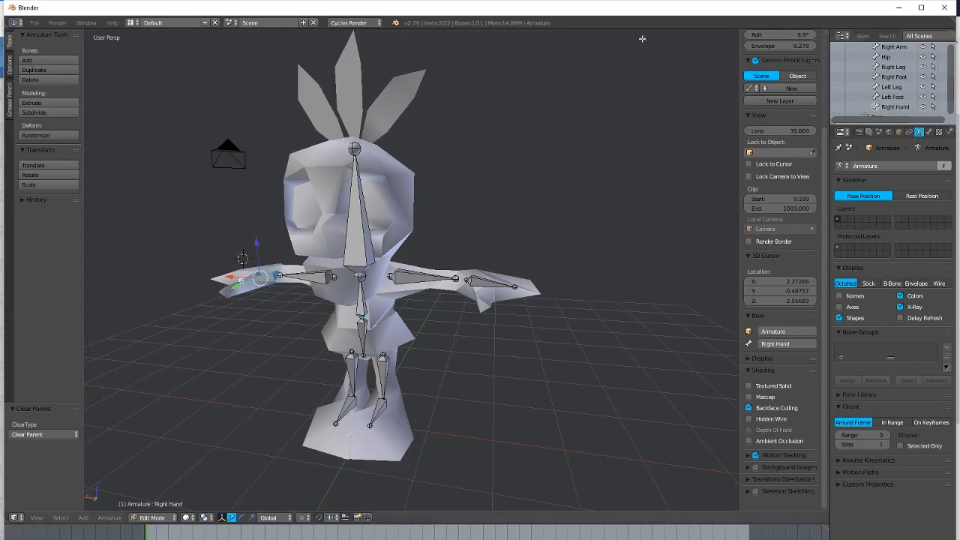
Return to Object Mode and move the armature about -5.04 units along the X axis, beside the character.
middle_click_drag(527, 213, 550, 207)
middle_click_drag(431, 234, 459, 235)
key("Tab")
scroll(421, 266, "down", 1)
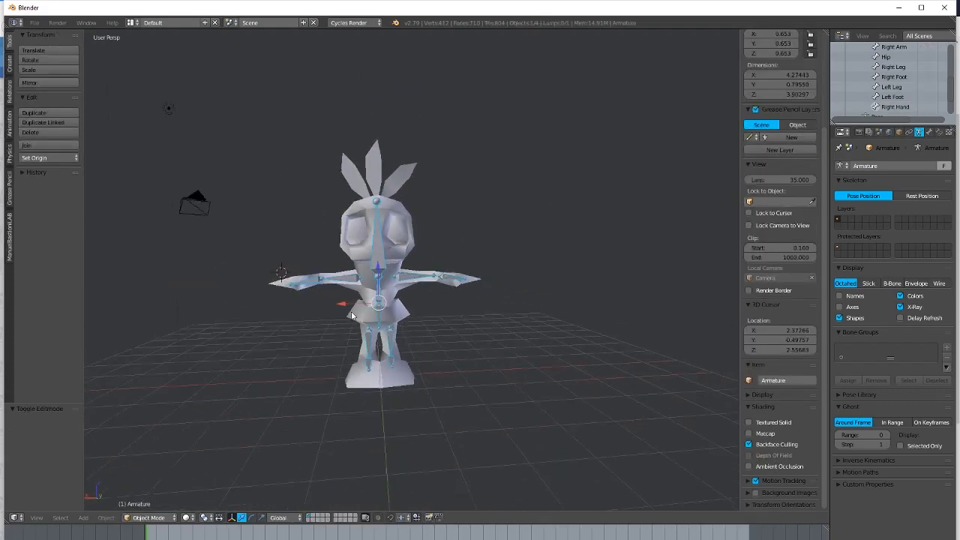
key("g")
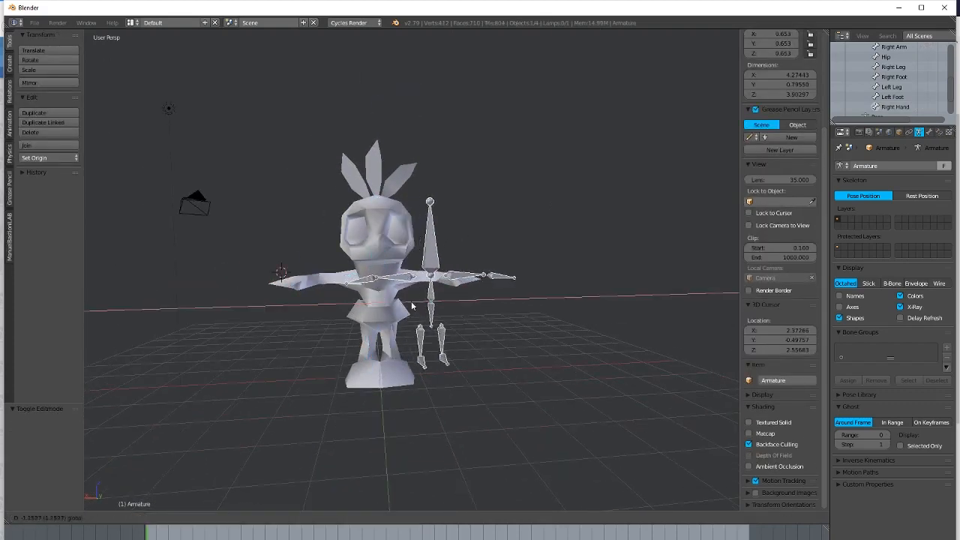
left_click(547, 296)
middle_click_drag(548, 295, 532, 301)
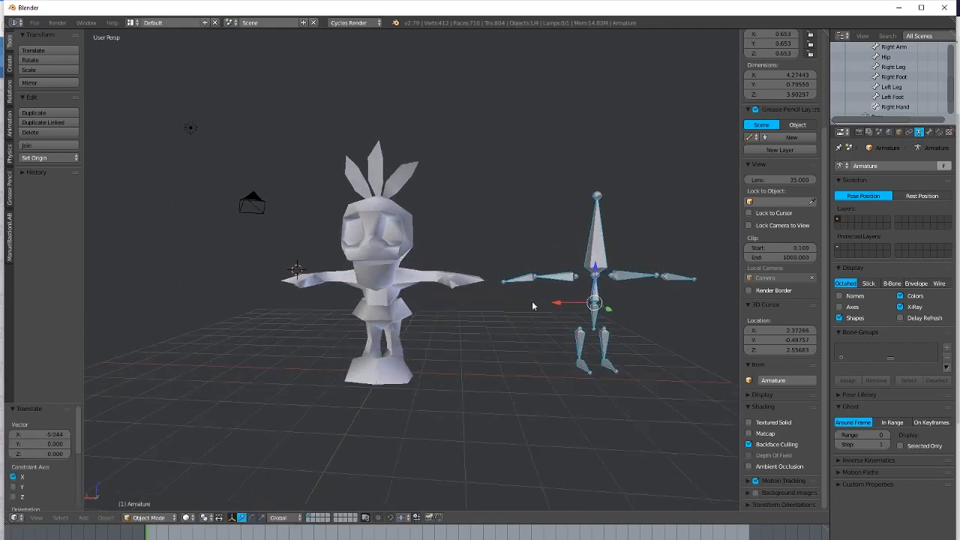
Parent the Body mesh to the armature using Armature Deform With Empty Groups.
right_click(457, 278)
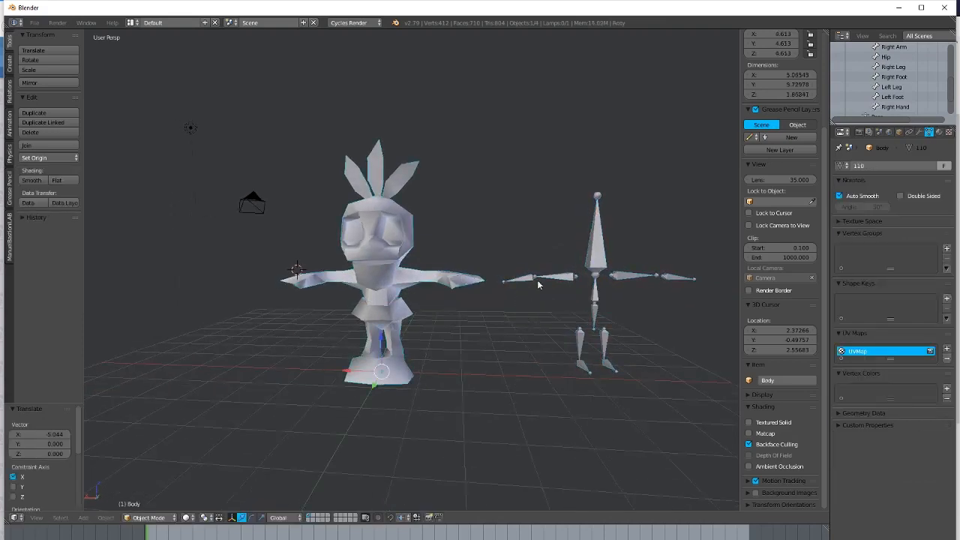
right_click(592, 267)
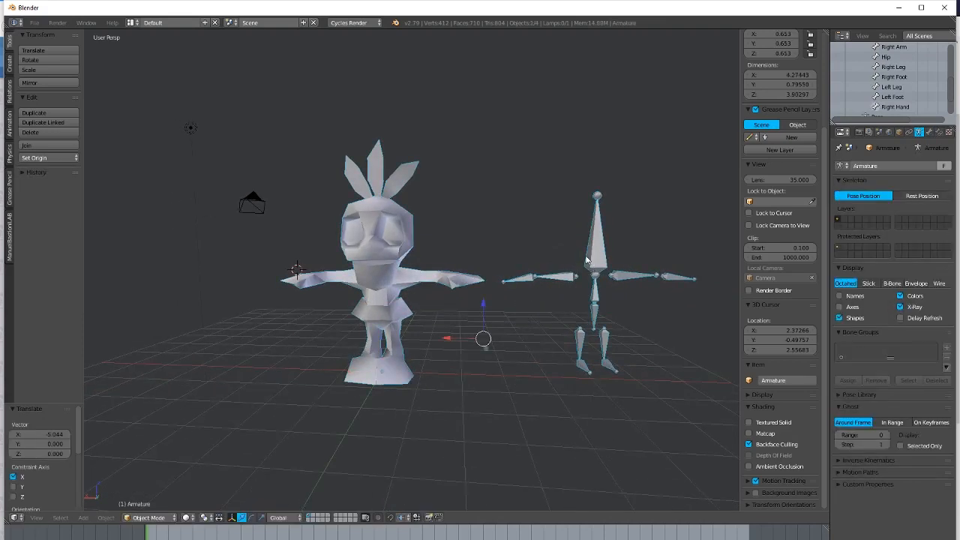
key("ctrl+p")
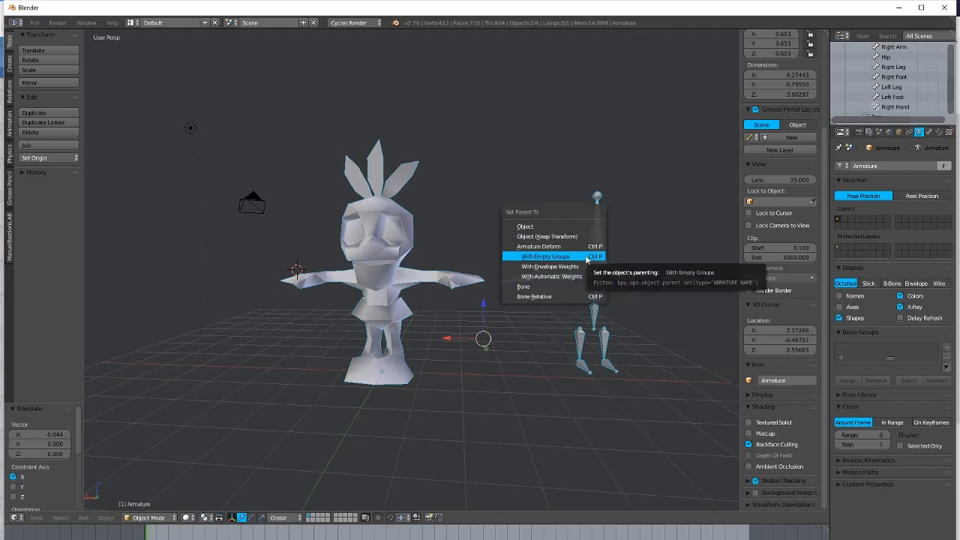
left_click(581, 259)
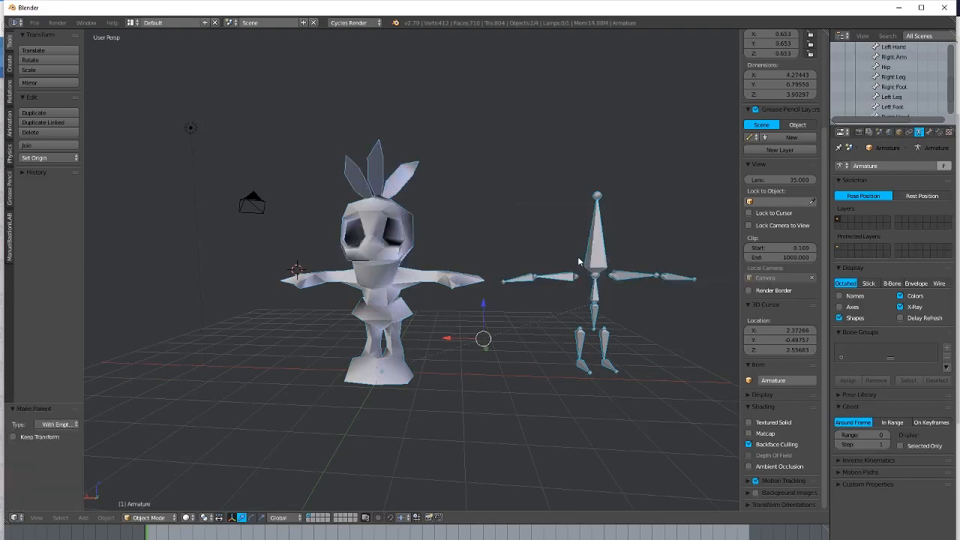
In Edit Mode, move all the armature's bones about 5.07 units along the X axis, back onto the character.
middle_click_drag(537, 278, 531, 296)
key("Tab")
key("a")
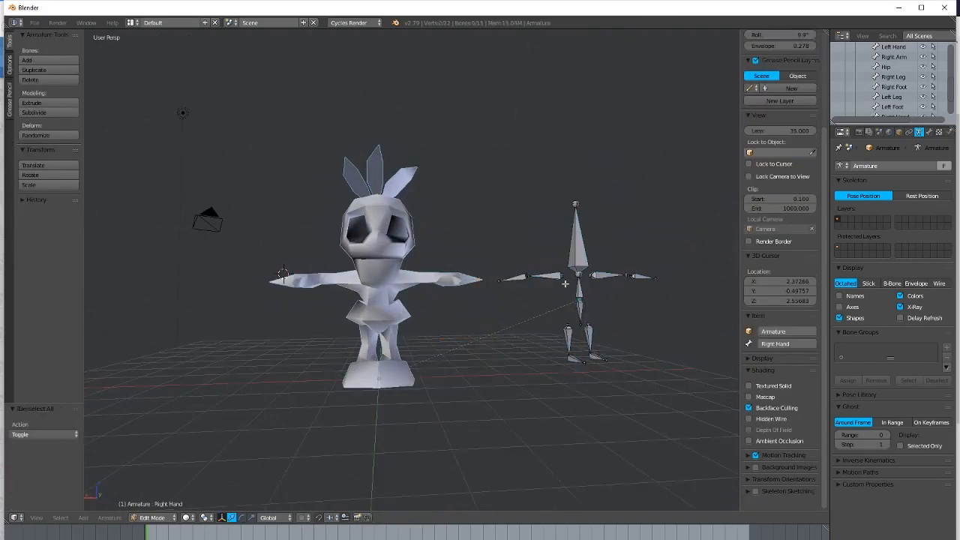
key("a")
key("g")
key("x")
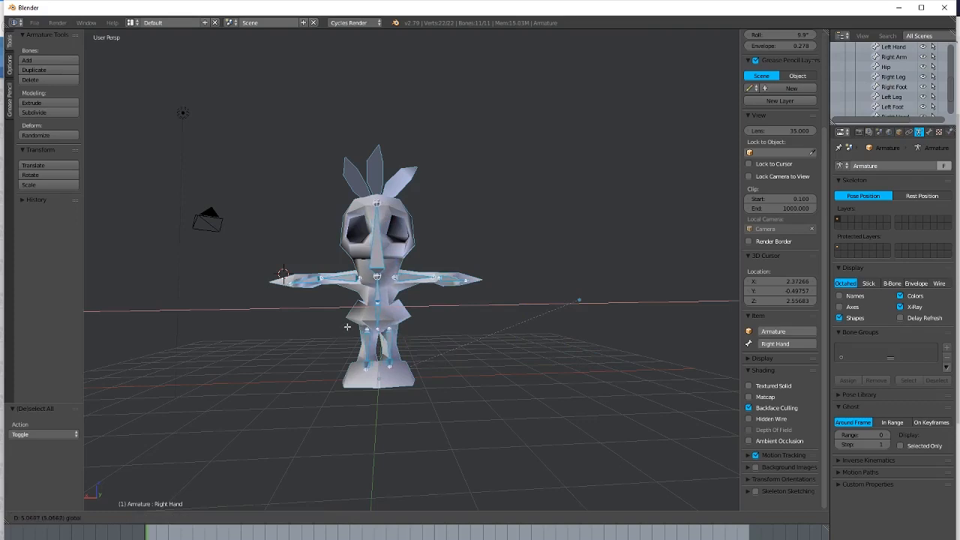
left_click(348, 327)
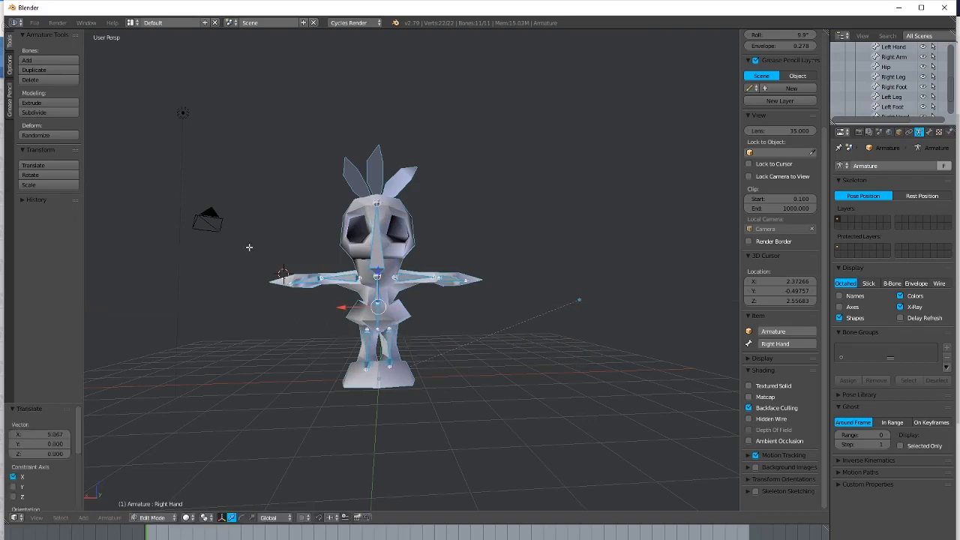
Snap the 3D cursor to the selected bones and set the origin to the 3D cursor in Object Mode.
key("shift+s")
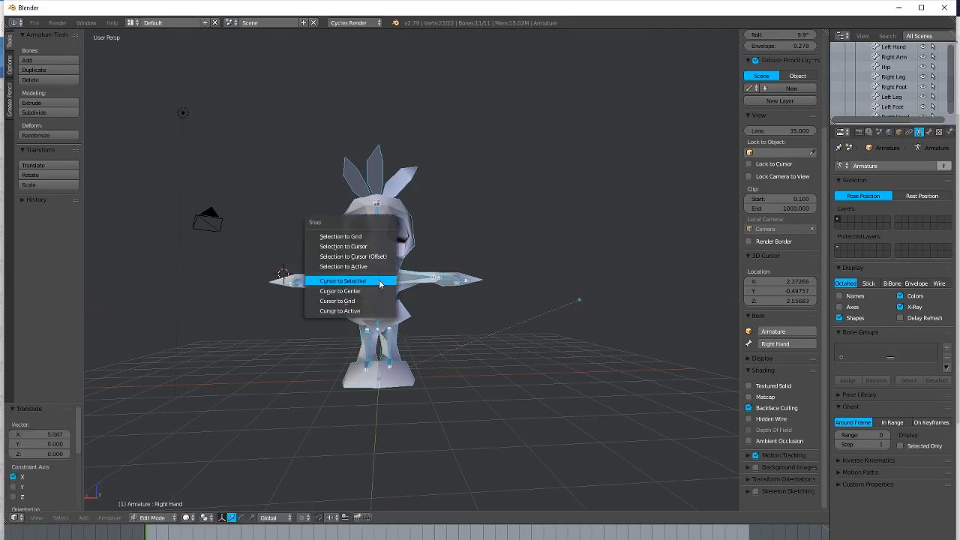
left_click(382, 278)
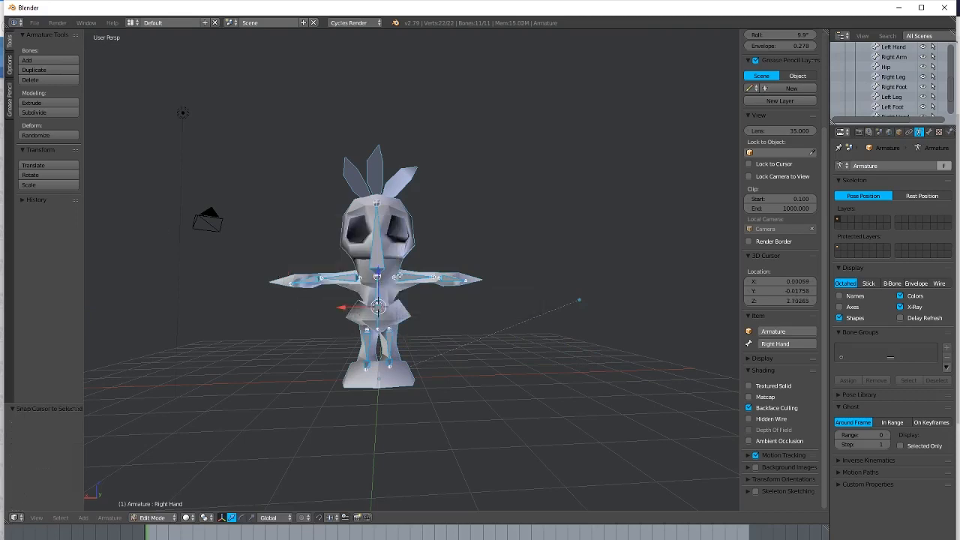
key("Tab")
left_click(66, 160)
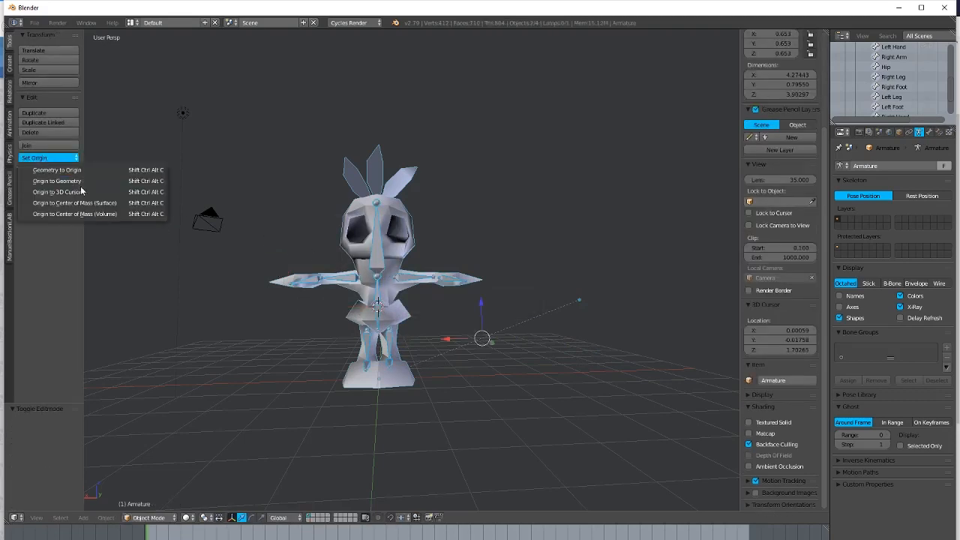
left_click(75, 193)
Deselect all vertices of the Body mesh in Edit Mode, then return to Object Mode.
middle_click_drag(395, 280, 463, 249)
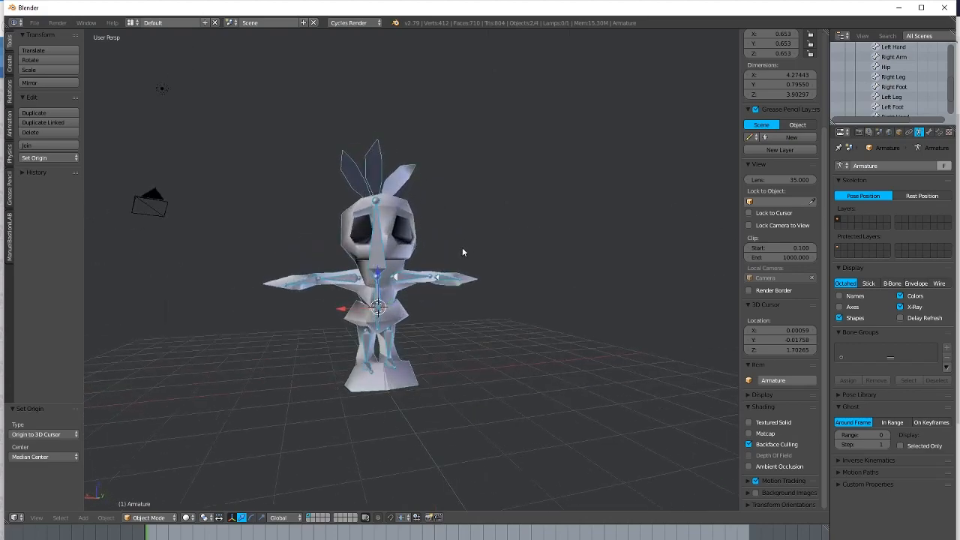
scroll(462, 244, "up", 3)
scroll(459, 231, "down", 3)
scroll(451, 233, "up", 2)
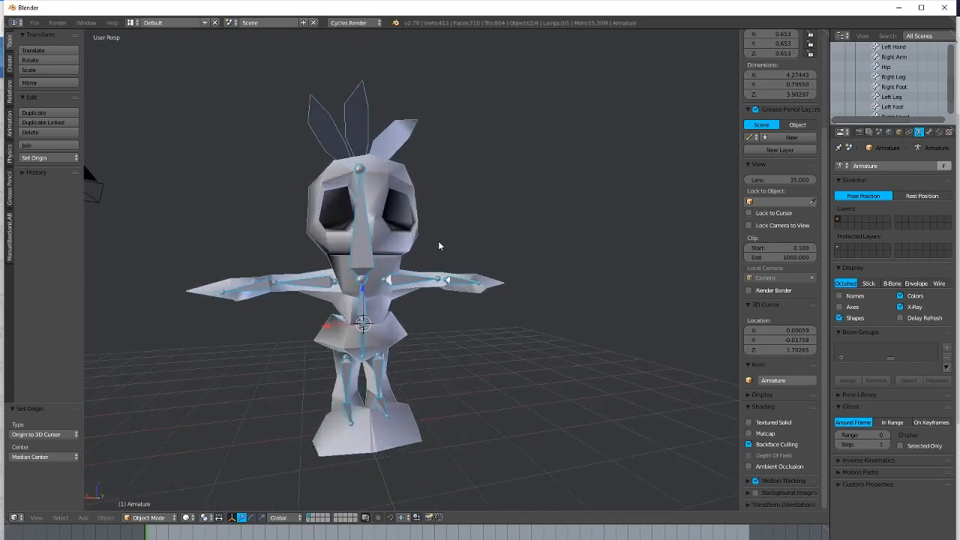
right_click(390, 260)
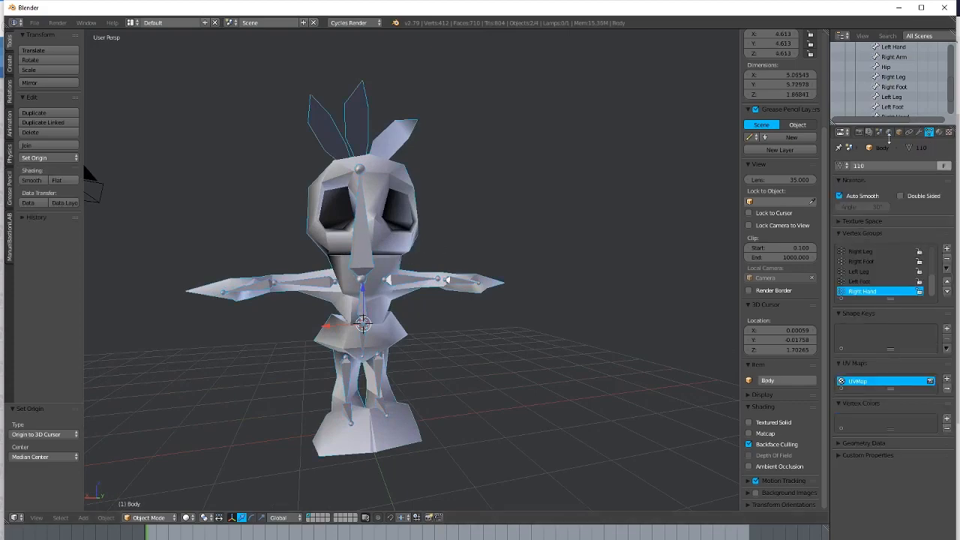
key("Tab")
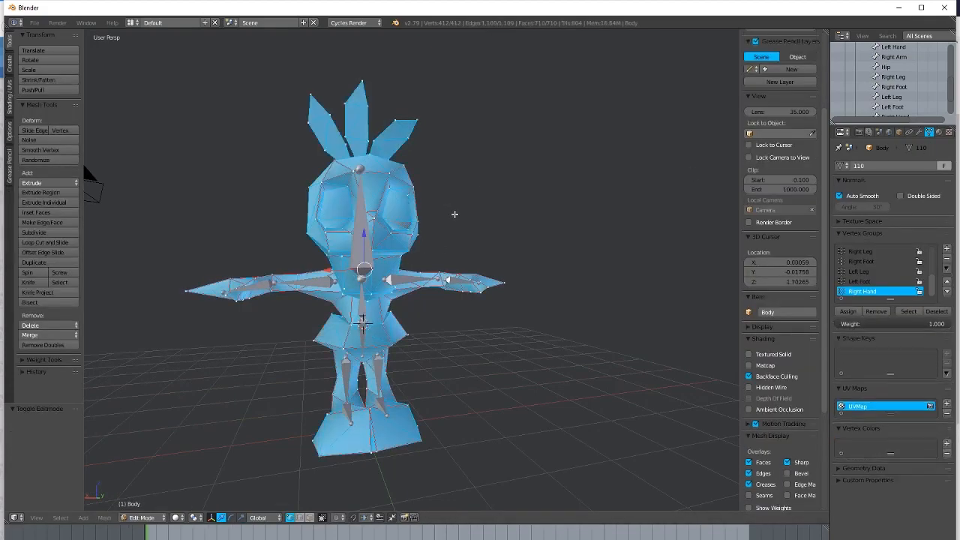
key("a")
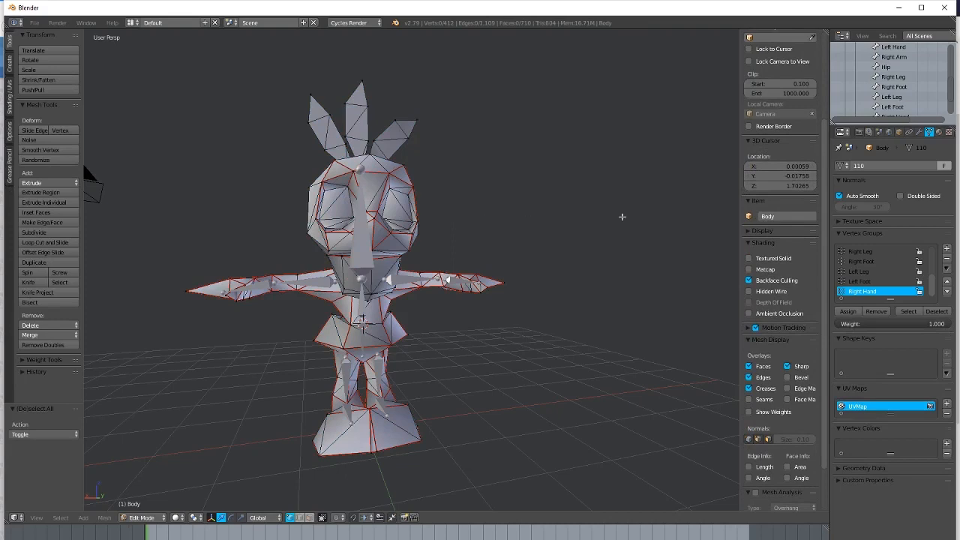
key("Tab")
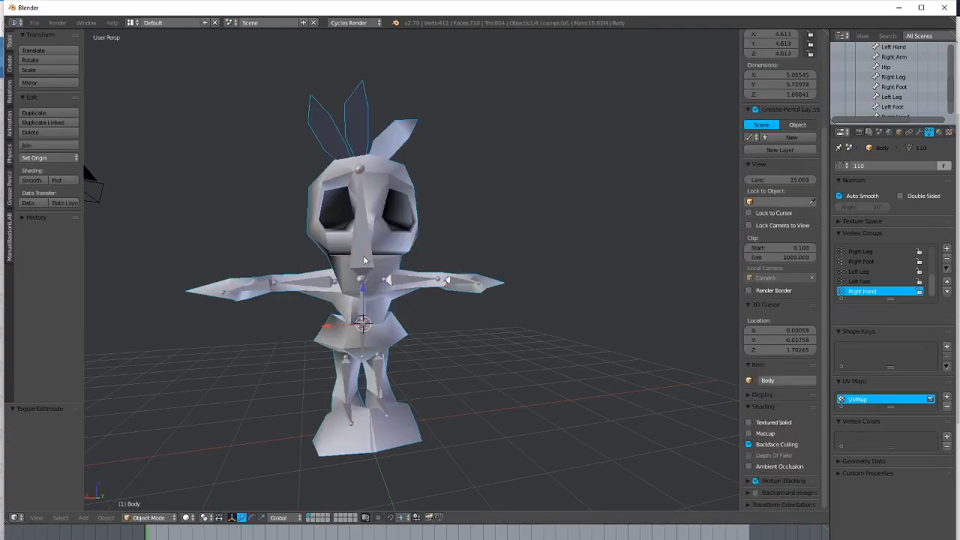
Turn off X-Ray display for the armature and select the Body mesh.
right_click(440, 280)
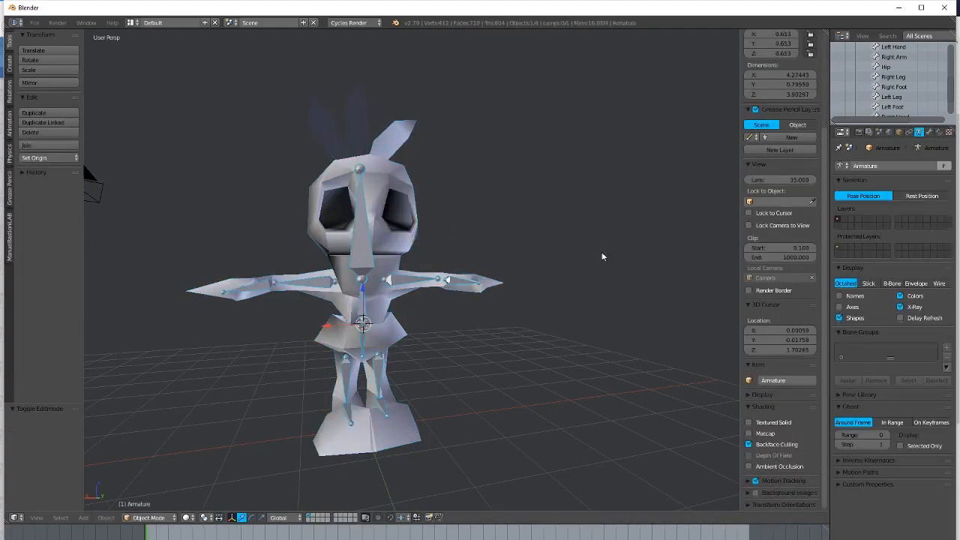
left_click(902, 308)
mouse_move(517, 311)
middle_mouse_down()
mouse_move(485, 322)
mouse_move(502, 315)
middle_mouse_up()
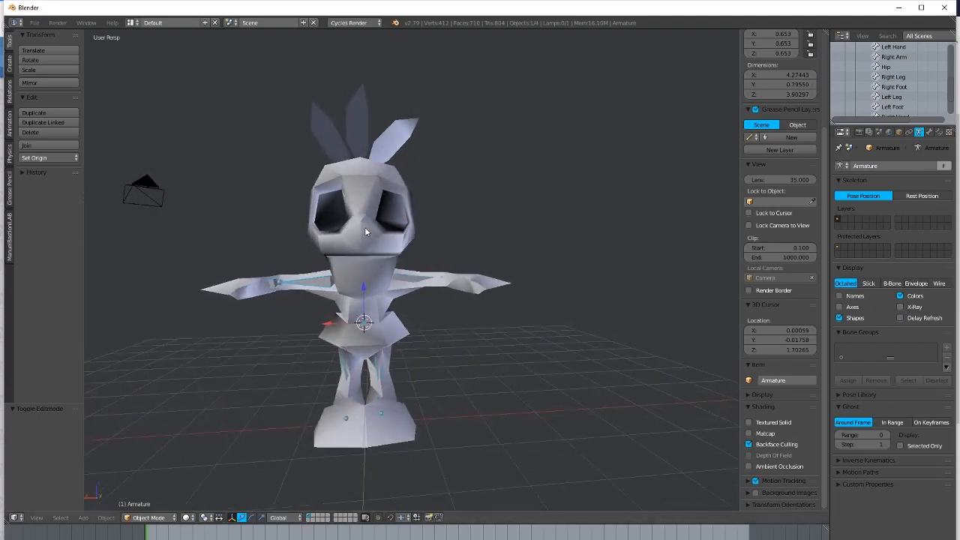
right_click(387, 244)
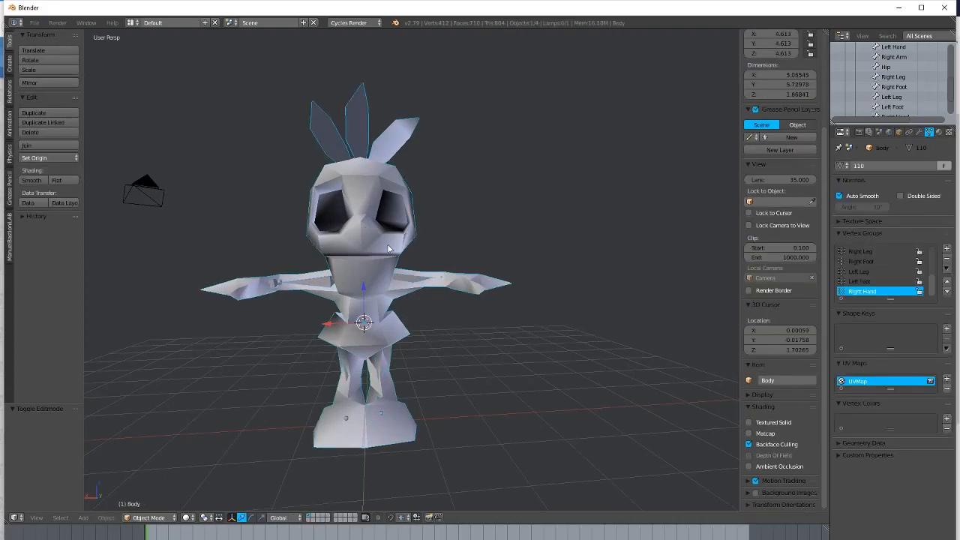
Enter Edit Mode on the Body mesh and switch to face selection.
key("Tab")
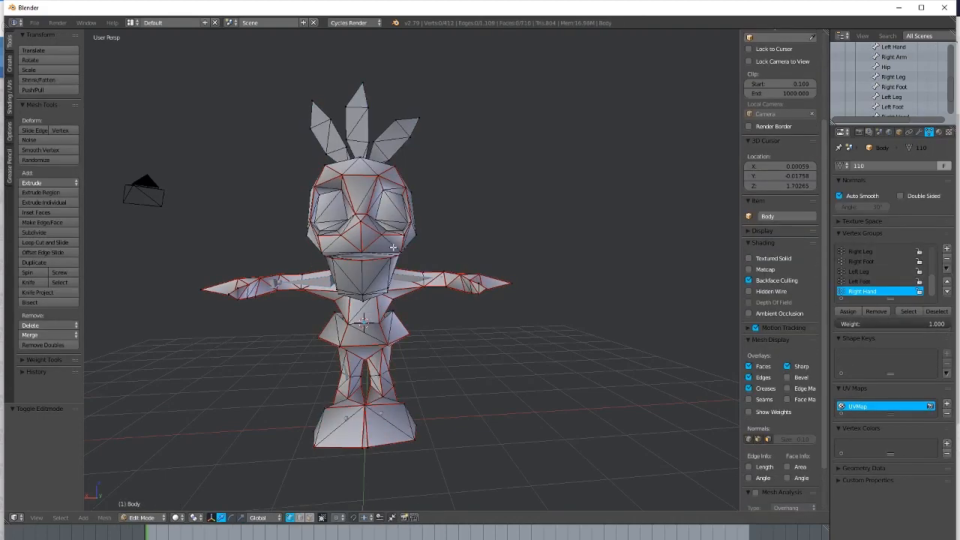
key("Tab")
key("Tab")
key("Tab")
key("Tab")
left_click(309, 517)
middle_click_drag(399, 305, 347, 294)
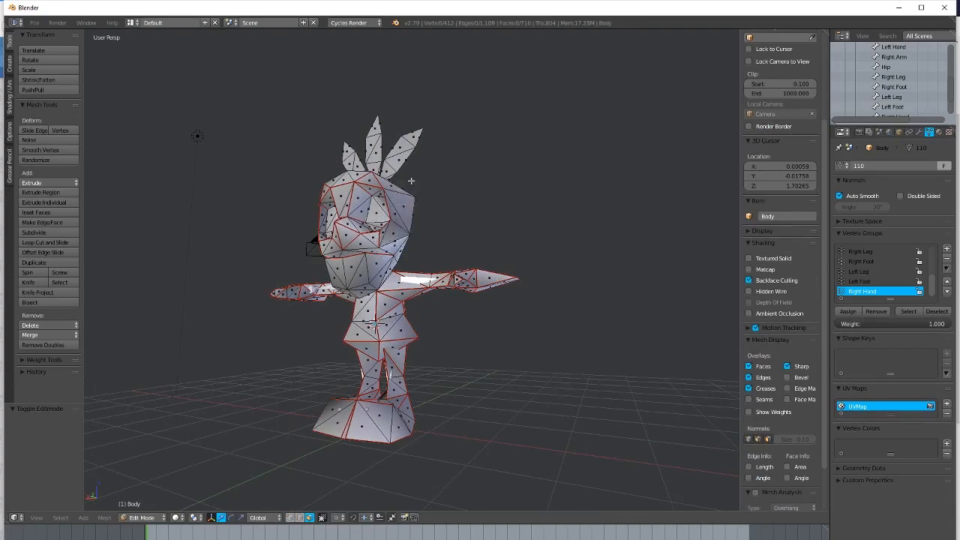
Circle-select the hair faces and the visible faces around the back and side of the Body mesh's head.
middle_click_drag(408, 183, 413, 225)
key("c")
mouse_move(381, 159)
left_mouse_down()
mouse_move(424, 120)
mouse_move(345, 129)
mouse_move(352, 99)
left_mouse_up()
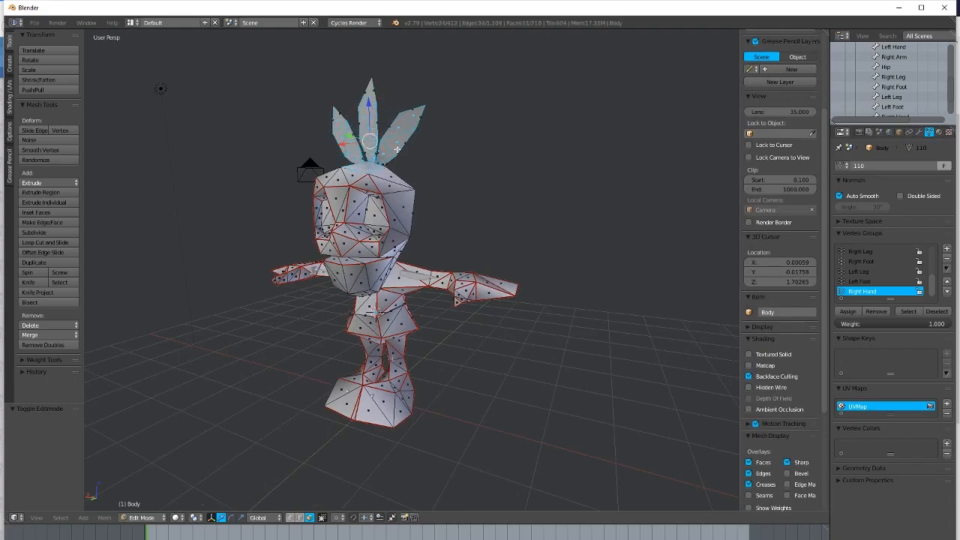
middle_click_drag(398, 150, 359, 176)
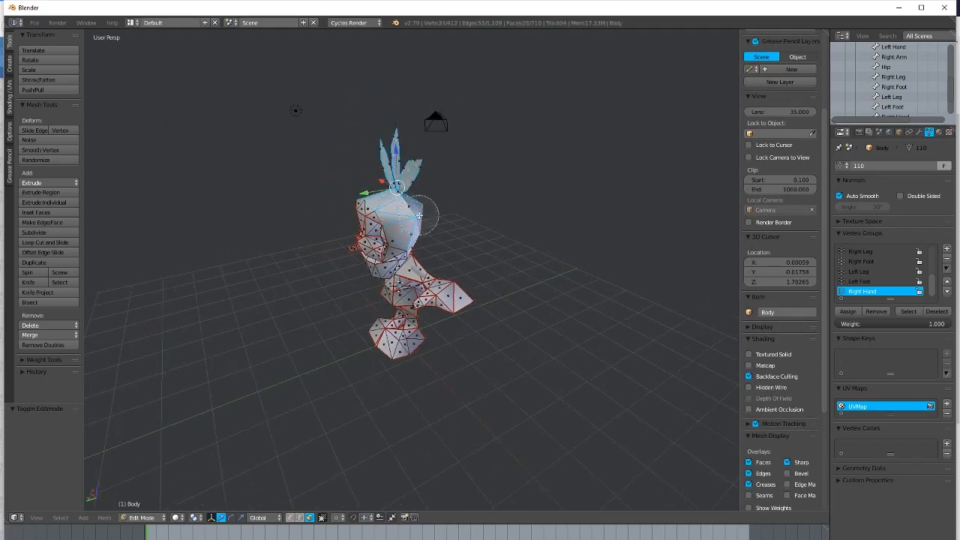
mouse_move(420, 211)
middle_mouse_down()
mouse_move(471, 237)
mouse_move(432, 247)
middle_mouse_up()
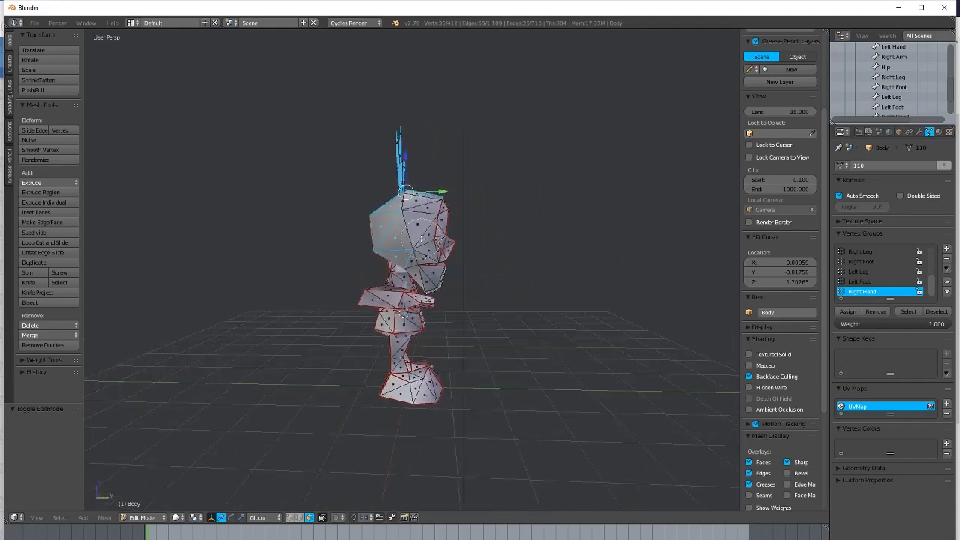
key("c")
left_click_drag(432, 248, 436, 273)
right_click(435, 274)
Extend the circle selection across the face and through the head using wireframe display.
middle_click_drag(460, 271, 387, 251)
key("c")
mouse_move(387, 251)
left_mouse_down()
mouse_move(368, 225)
mouse_move(368, 199)
mouse_move(368, 221)
mouse_move(401, 197)
mouse_move(411, 203)
mouse_move(402, 243)
left_mouse_up()
right_click(370, 220)
key("z")
key("c")
right_click(400, 247)
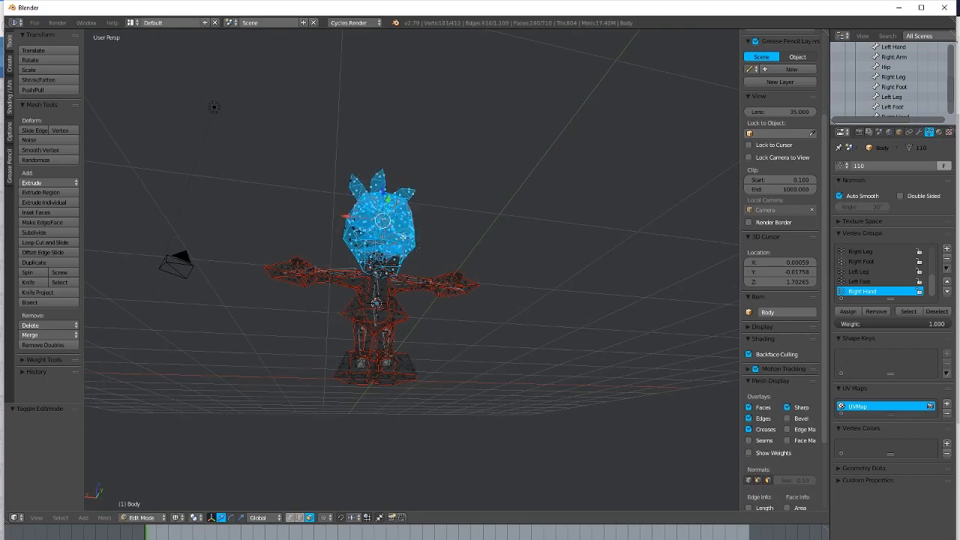
Return to solid display and add missed faces on the head to the circle selection.
scroll(399, 257, "up", 1)
key("z")
scroll(386, 260, "up", 1)
mouse_move(386, 260)
middle_mouse_down()
mouse_move(417, 252)
mouse_move(383, 254)
middle_mouse_up()
left_click(423, 238)
right_click(461, 246)
key("c")
middle_click(469, 260)
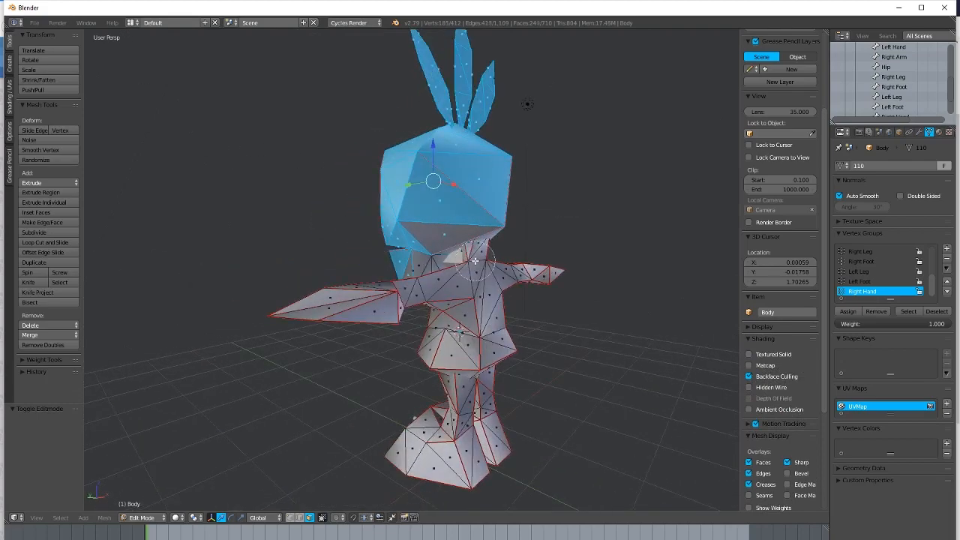
Add the missed faces at the lower back of the head and along the jaw to the selection.
right_click(454, 244)
scroll(458, 234, "up", 1)
middle_click_drag(459, 234, 537, 206)
key("c")
left_click(459, 236)
right_click(465, 233)
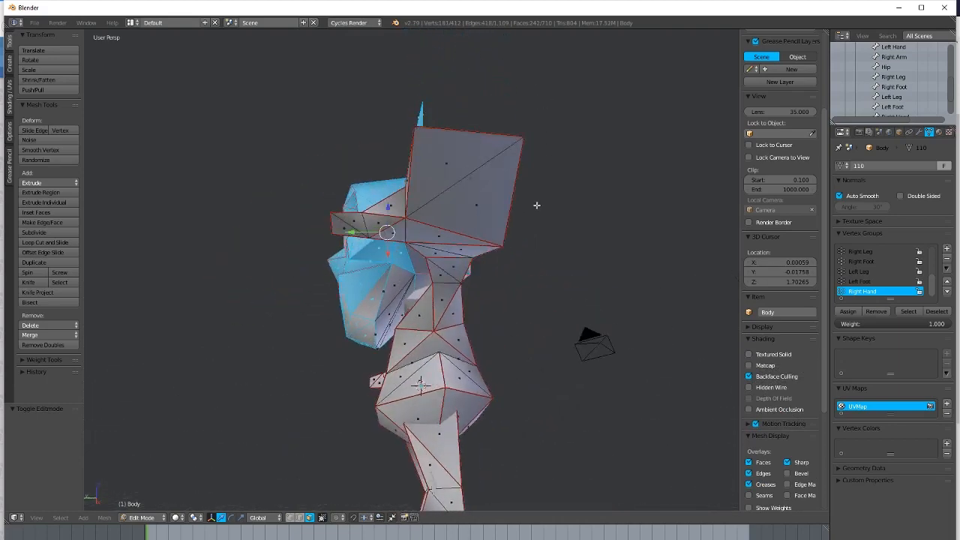
key("c")
left_click(390, 292)
left_click(383, 304)
Circle-select the remaining interior faces of the head in wireframe display.
middle_click_drag(369, 309, 424, 339)
key("z")
key("c")
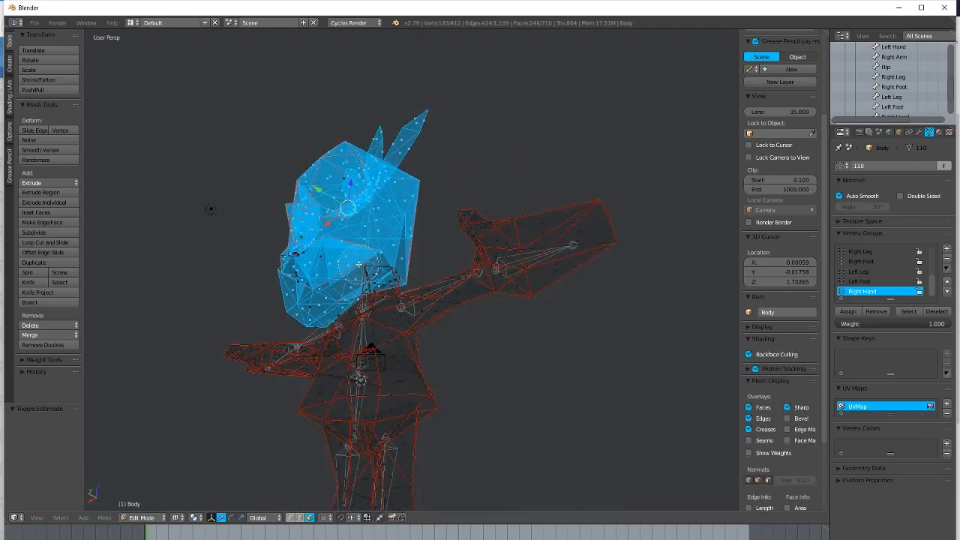
mouse_move(358, 264)
left_mouse_down()
mouse_move(336, 271)
mouse_move(314, 306)
mouse_move(284, 238)
mouse_move(346, 188)
left_mouse_up()
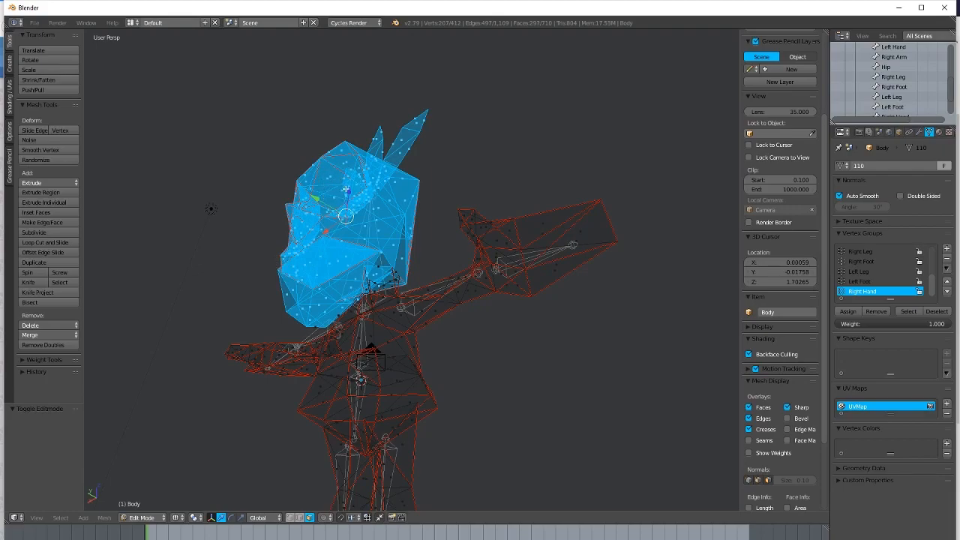
middle_click_drag(345, 189, 397, 264)
right_click(393, 260)
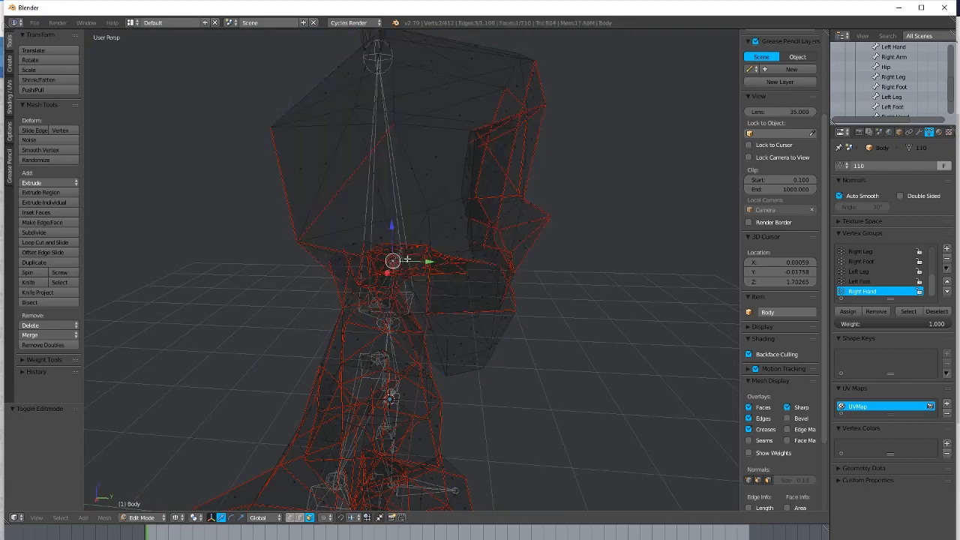
key("l")
Return to solid display, assign the selected head faces to the Head vertex group, and check it by deselecting and reselecting the group.
key("z")
mouse_move(439, 263)
middle_mouse_down()
mouse_move(494, 245)
mouse_move(517, 219)
mouse_move(507, 272)
middle_mouse_up()
scroll(528, 226, "down", 3)
scroll(508, 272, "down", 1)
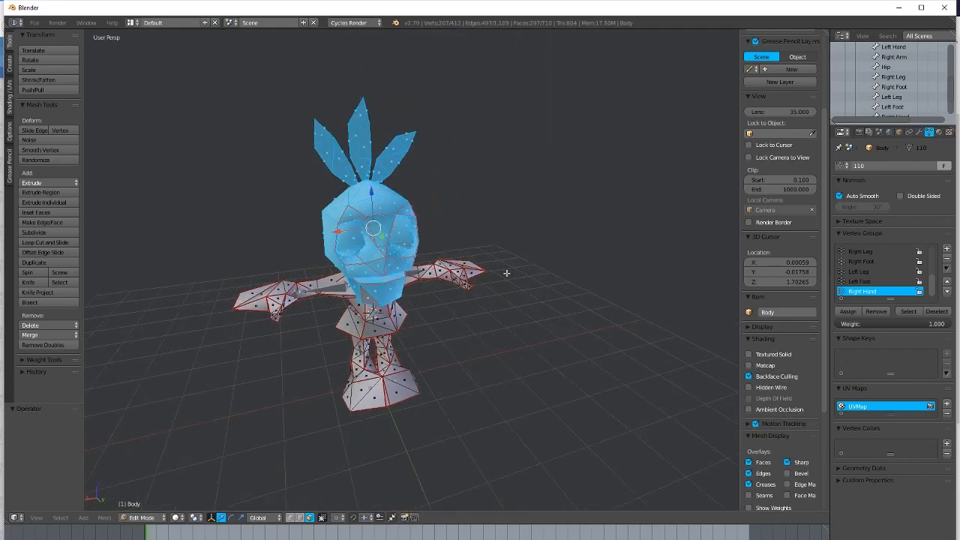
scroll(855, 276, "up", 5)
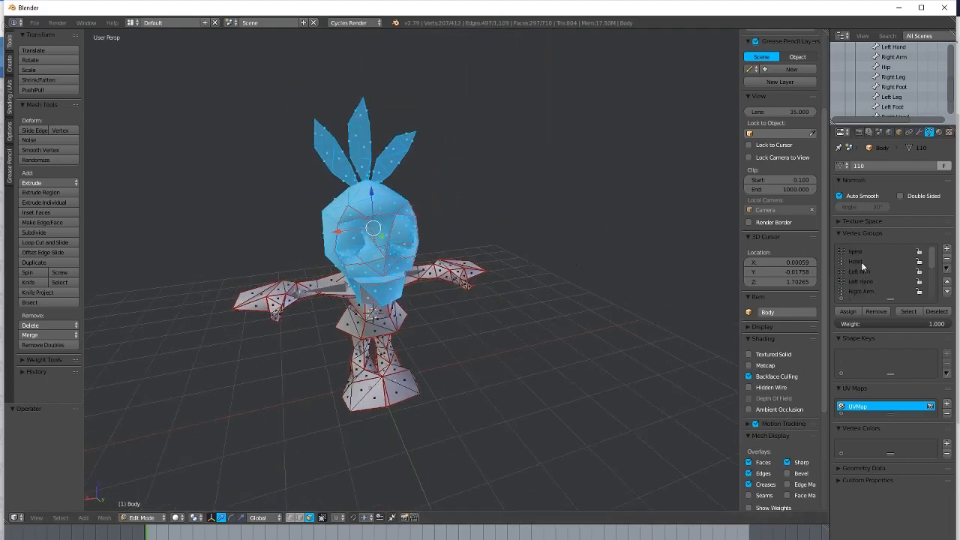
left_click(861, 262)
left_click(936, 312)
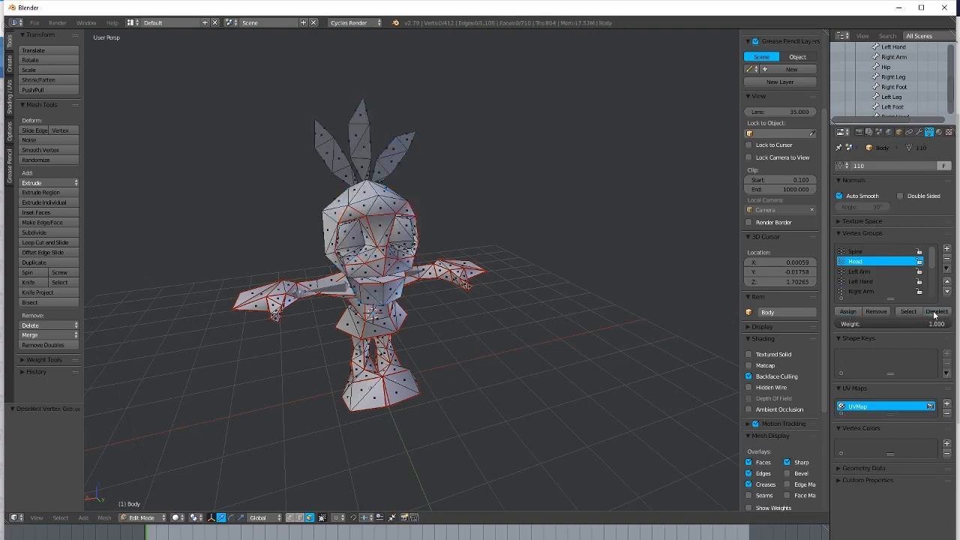
left_click(908, 312)
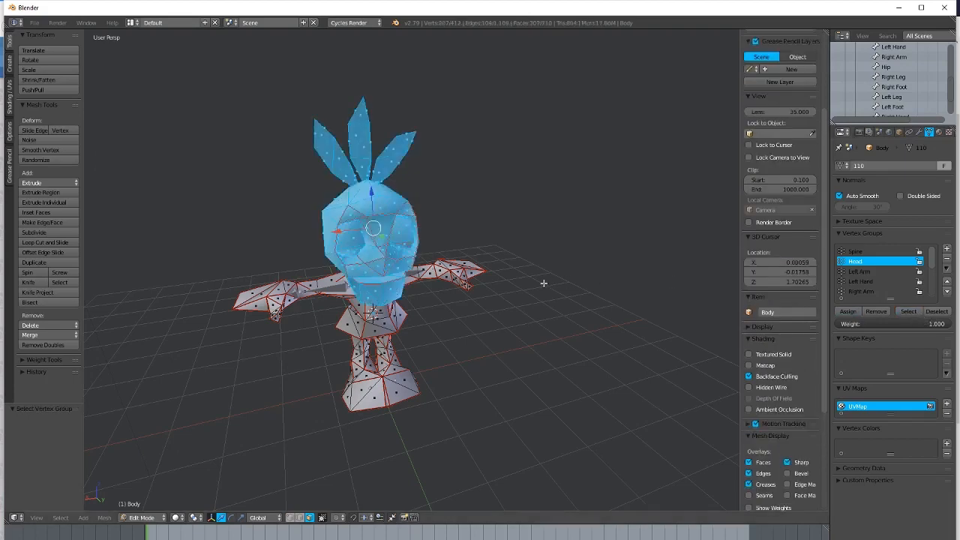
Recheck the Head vertex group's coverage from another angle by toggling its selection, ending with it deselected.
middle_click_drag(544, 283, 585, 263)
left_click(936, 311)
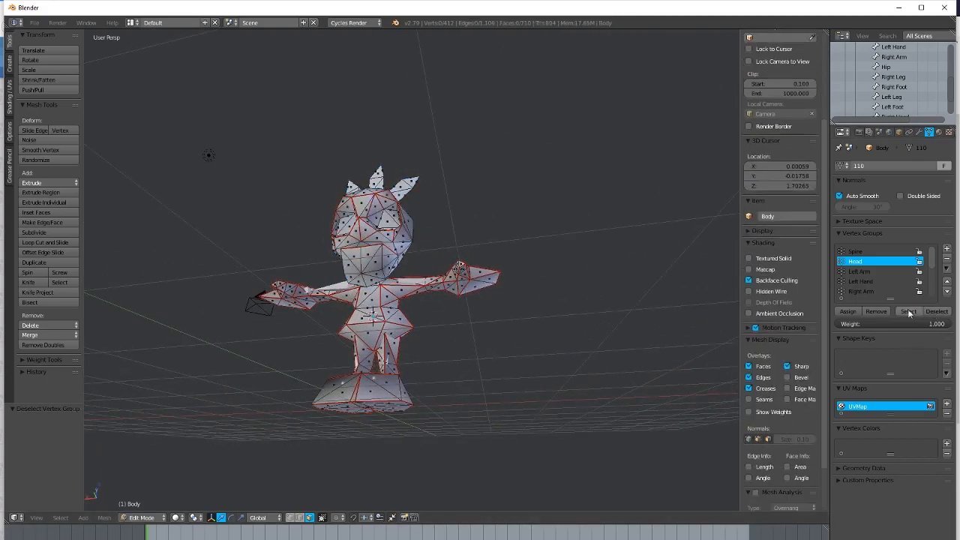
left_click(908, 311)
left_click(936, 311)
left_click(909, 311)
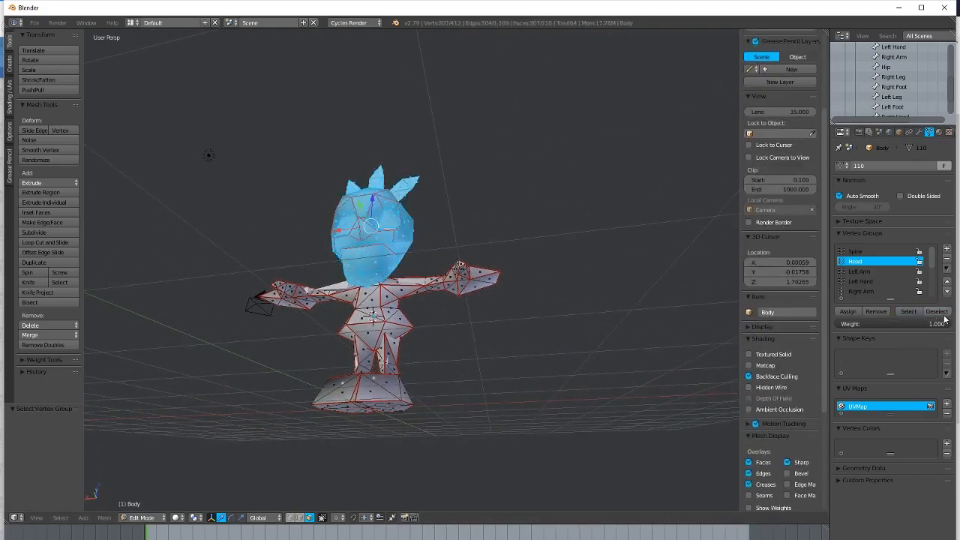
left_click(938, 312)
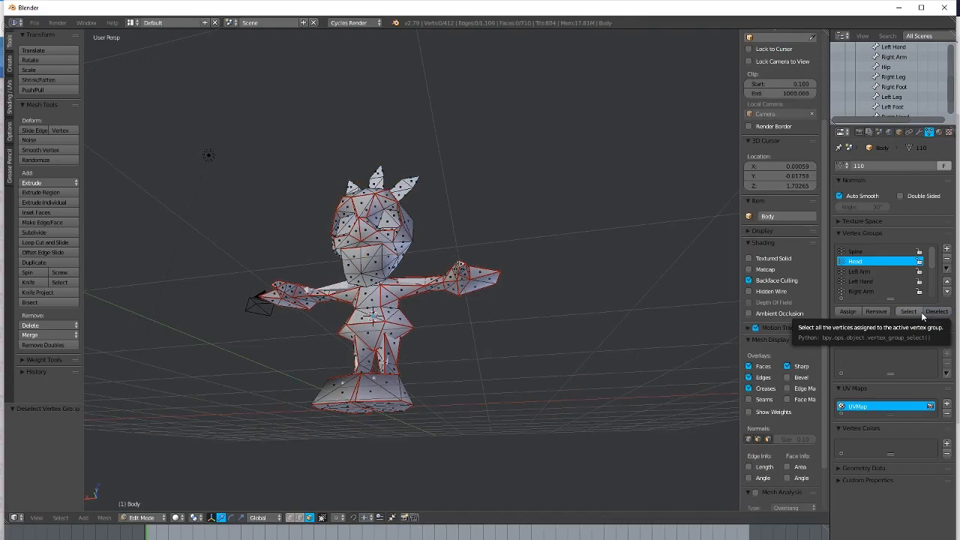
middle_click_drag(523, 267, 483, 309)
scroll(495, 298, "up", 3)
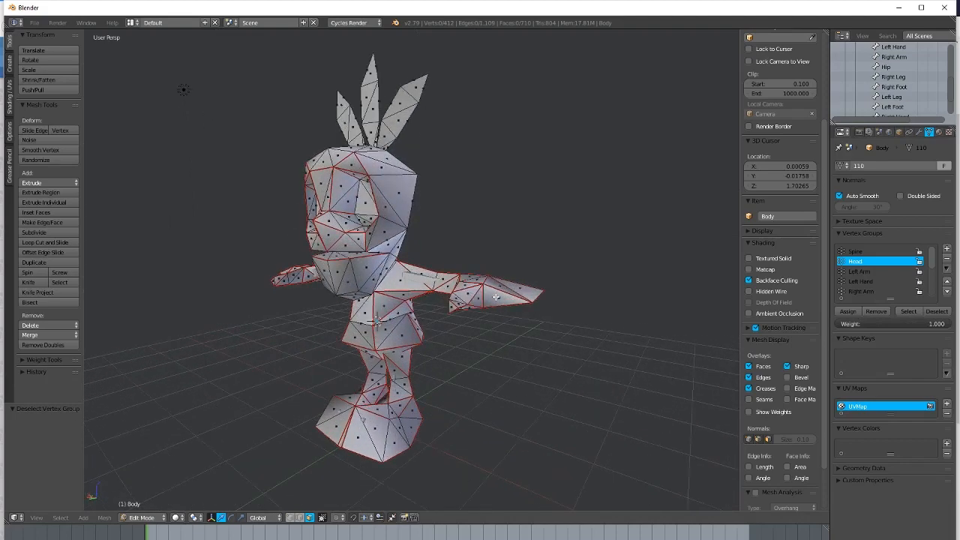
scroll(495, 297, "down", 4)
scroll(495, 298, "up", 2)
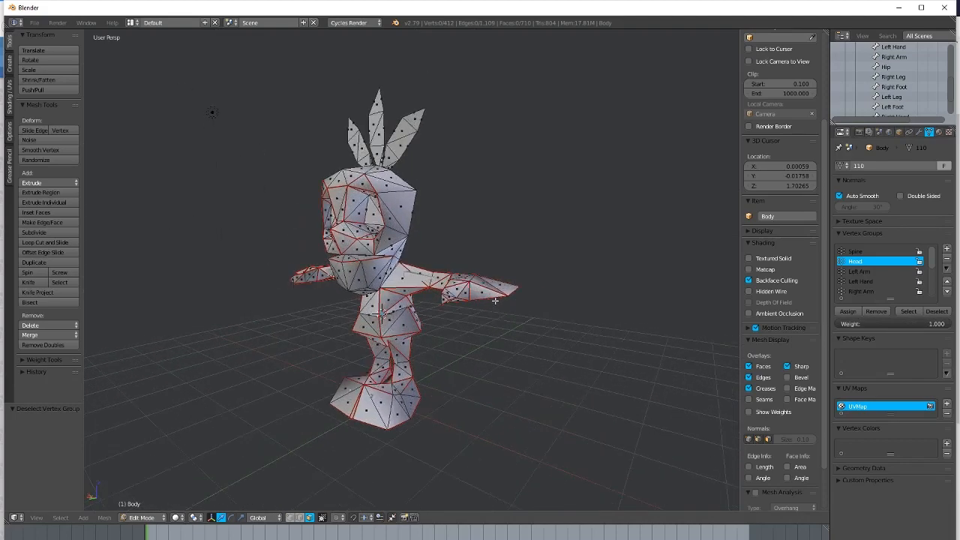
middle_click_drag(495, 300, 541, 295)
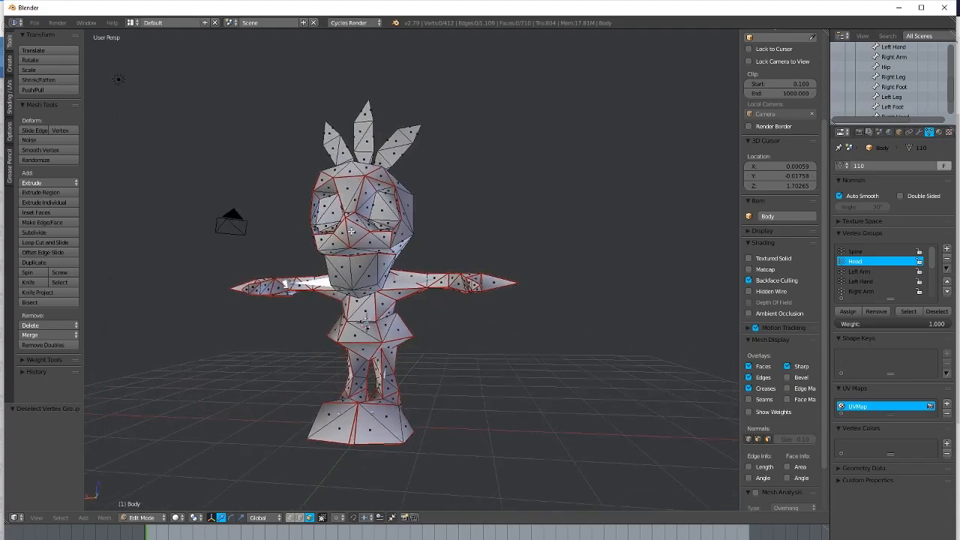
Open the recent file Mumbo Rig.blend, which contains the prepared rig.
left_click(33, 22)
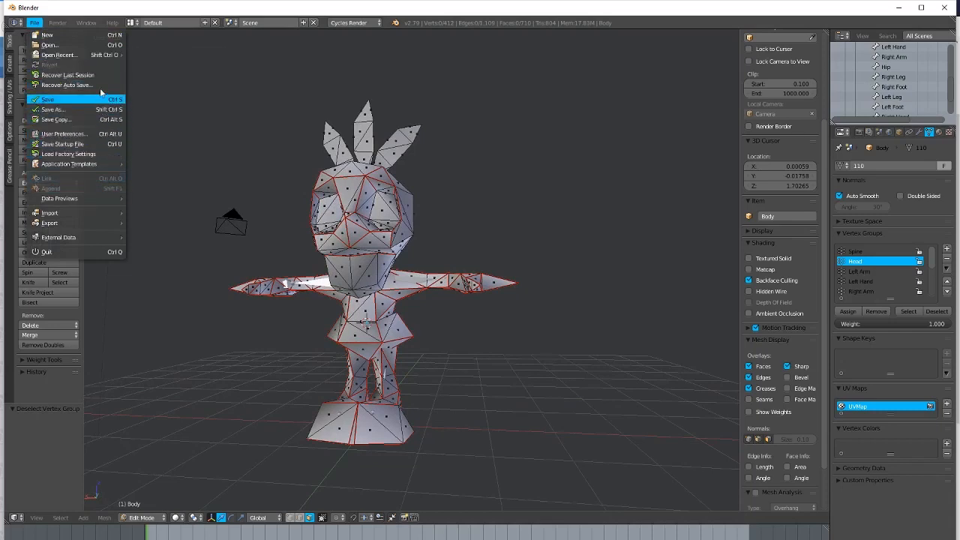
mouse_move(96, 62)
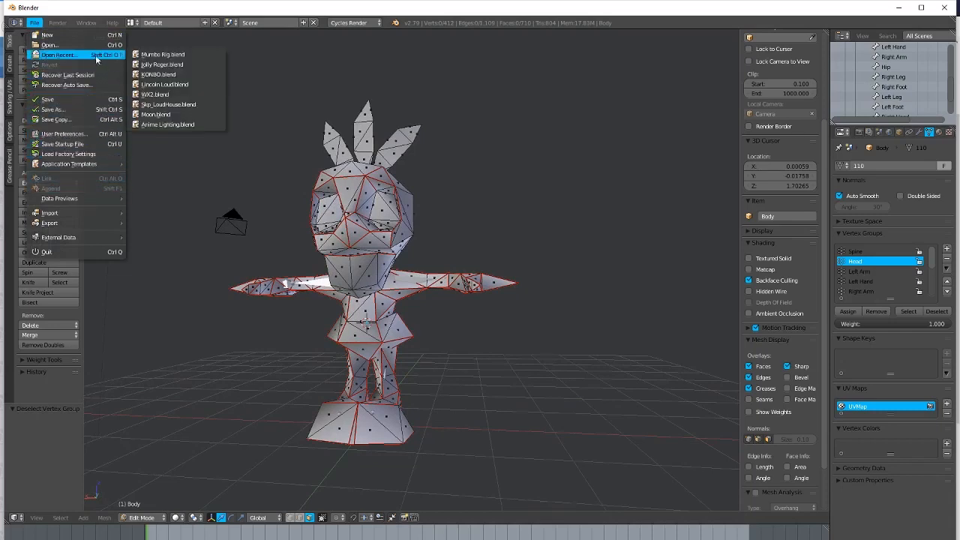
left_click(143, 57)
middle_click_drag(293, 122, 474, 148)
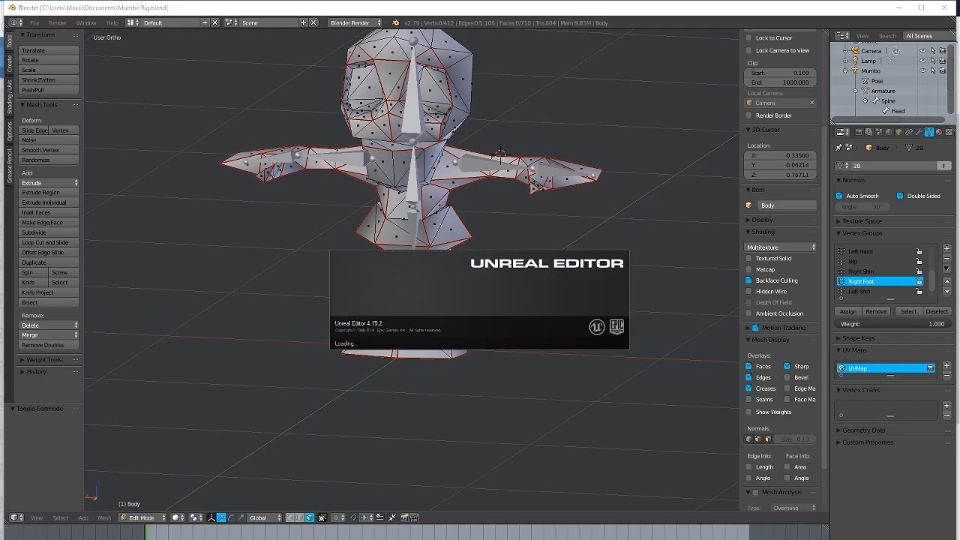
mouse_move(255, 537)
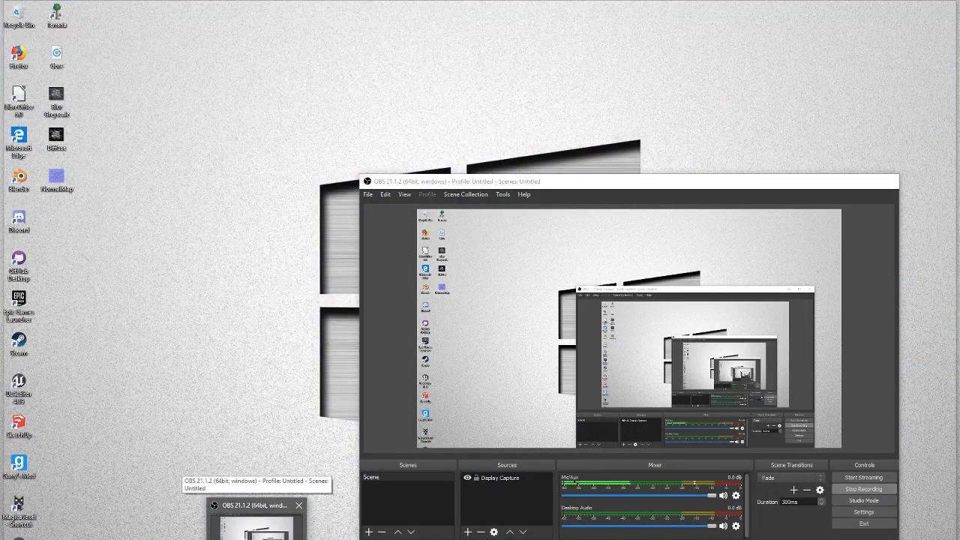
left_click(255, 525)
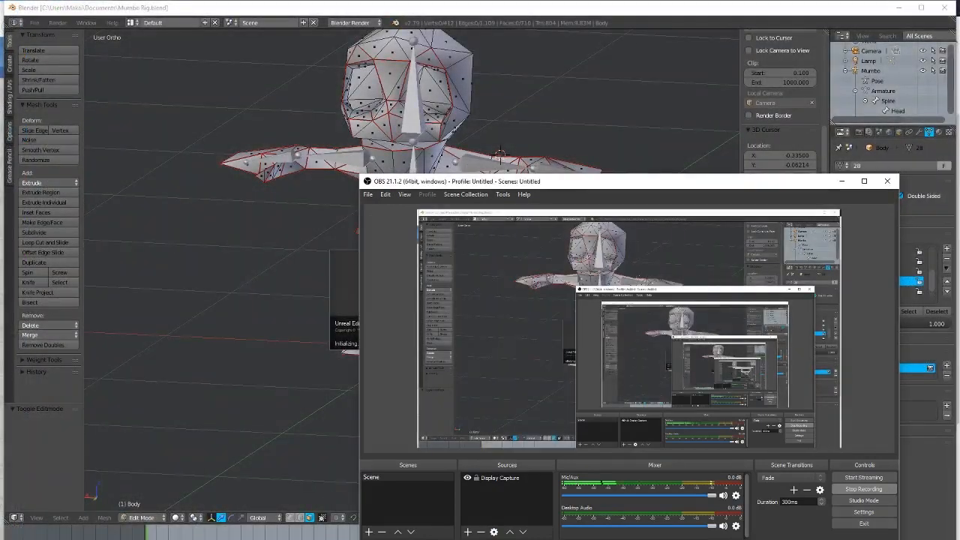
key("alt+Tab")
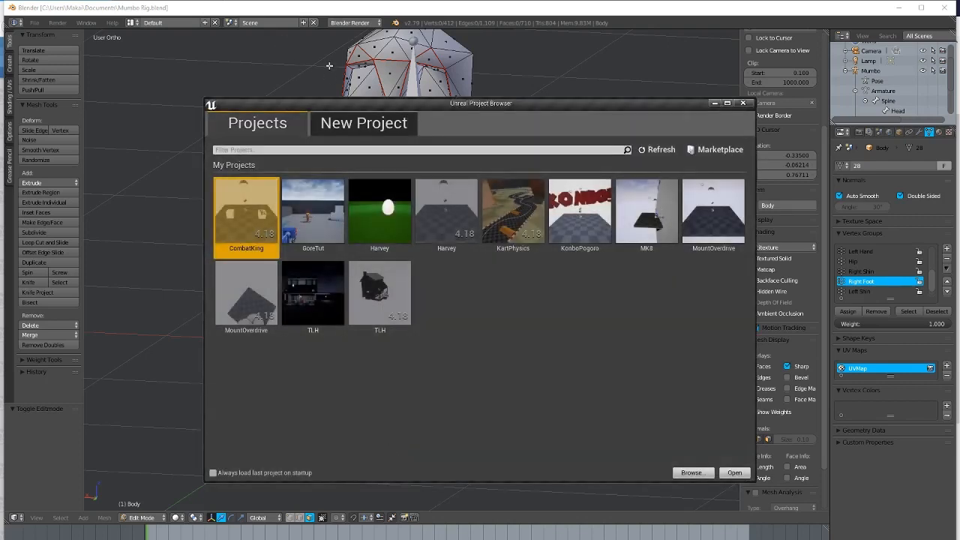
In the Unreal Project Browser, create a Blueprint project named Gore from the First Person template and open it.
left_click(352, 122)
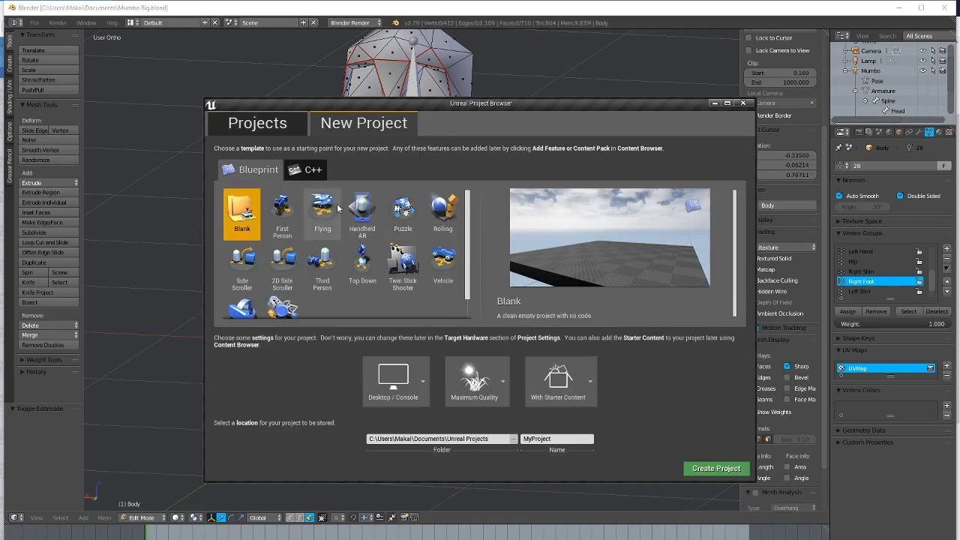
left_click(289, 217)
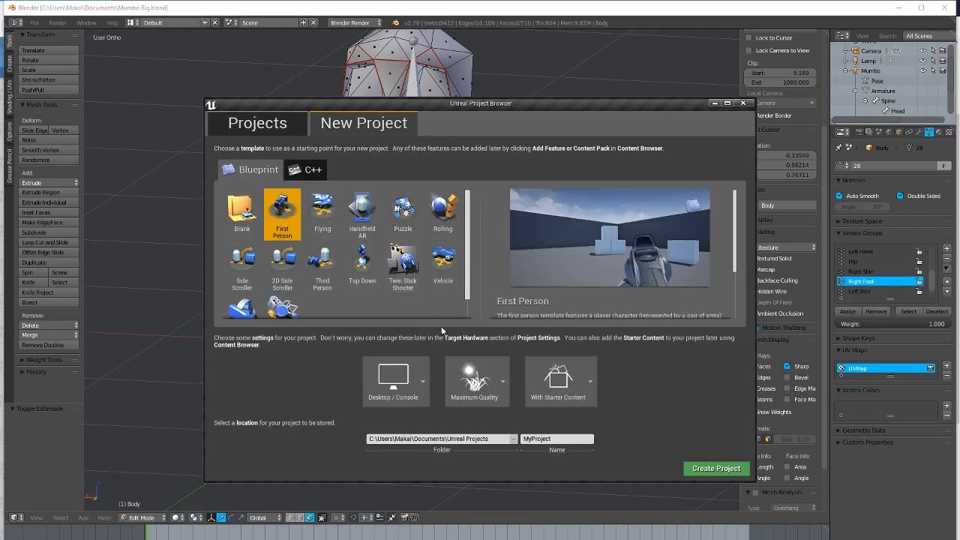
double_click(550, 439)
type("Gore")
left_click(718, 471)
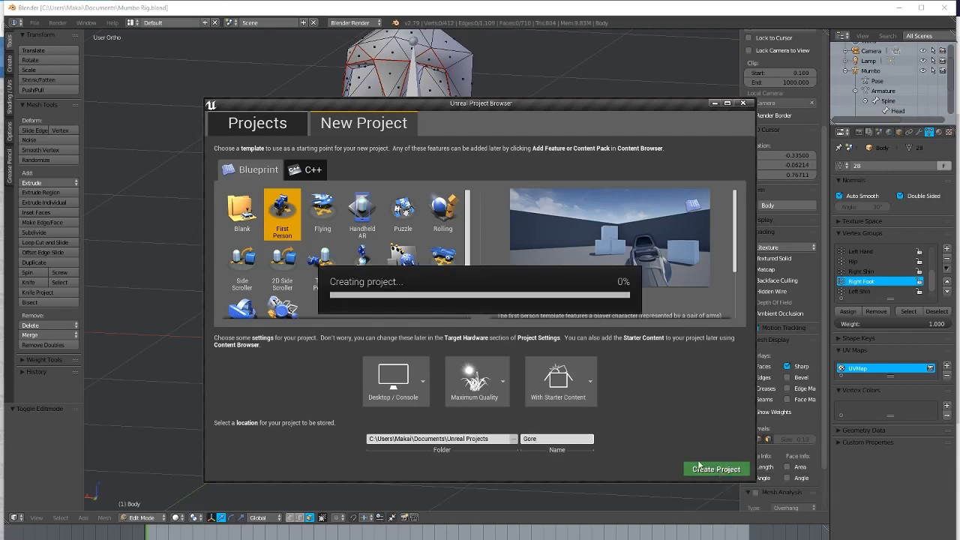
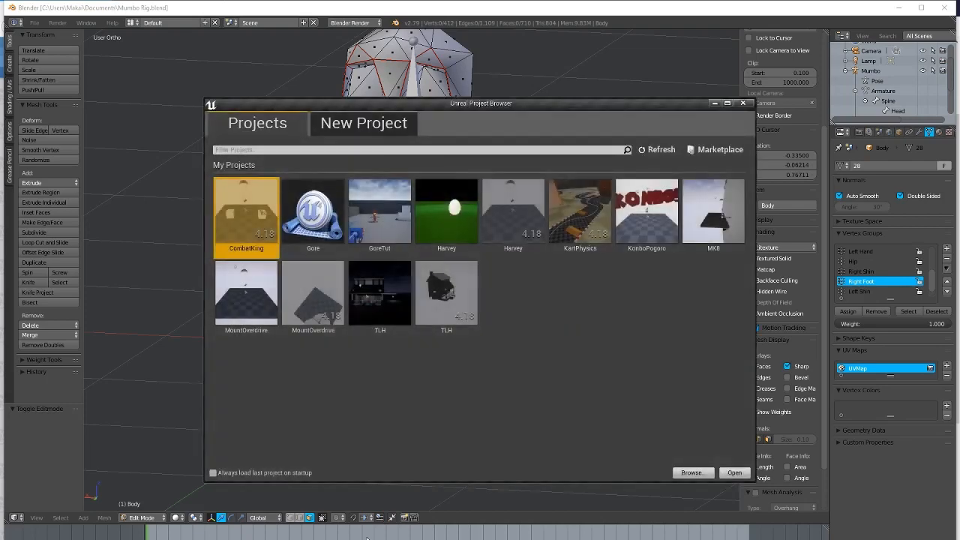
double_click(343, 242)
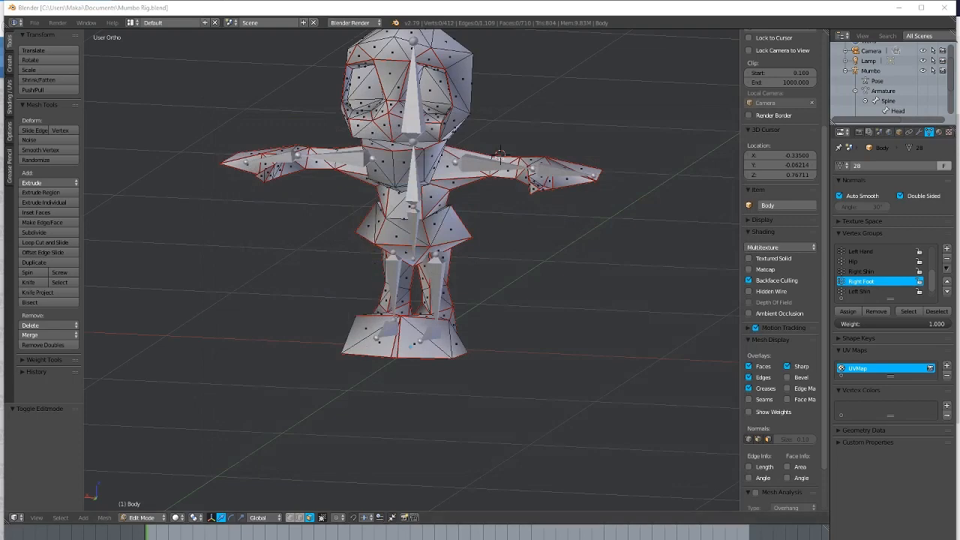
Minimize the Blender and browser windows and move the OBS window aside while the Gore project loads.
left_click(905, 9)
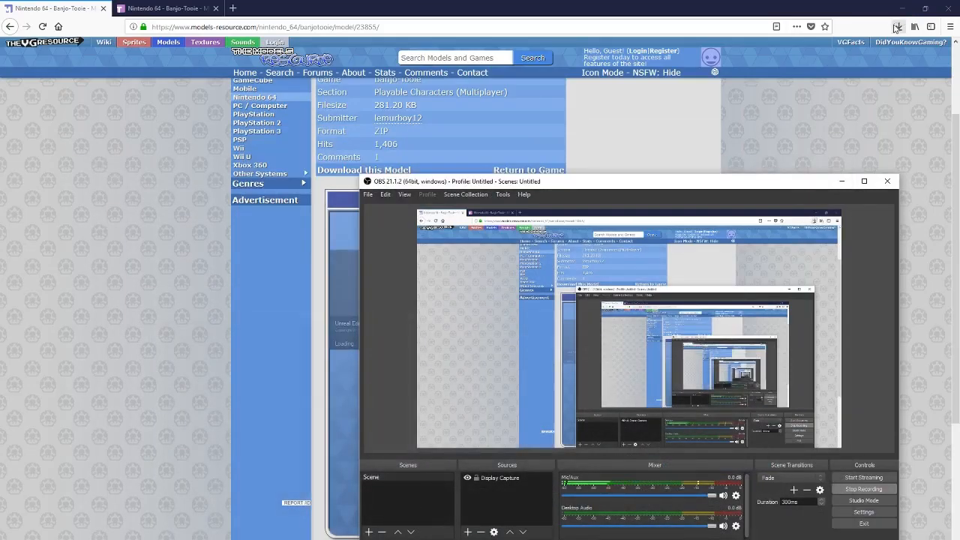
left_click(903, 8)
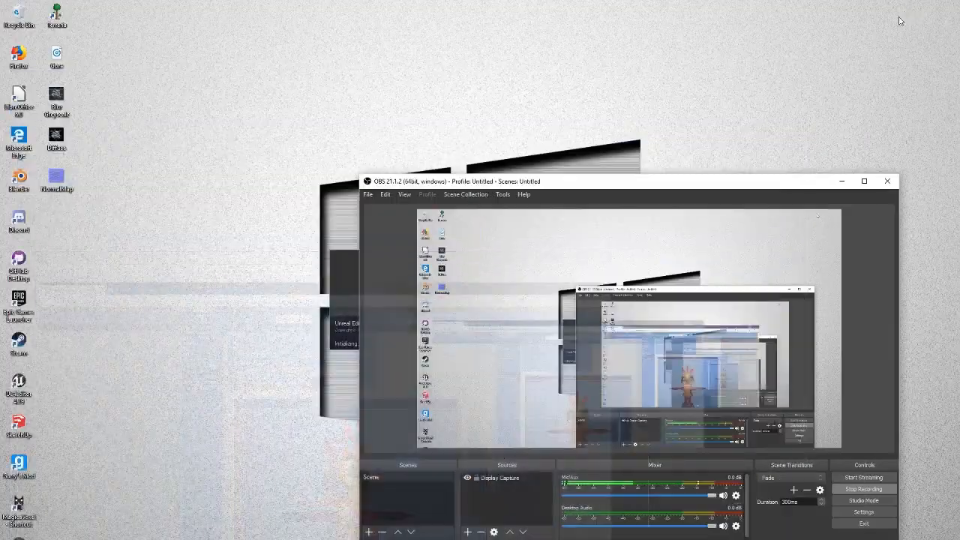
left_click_drag(542, 185, 620, 139)
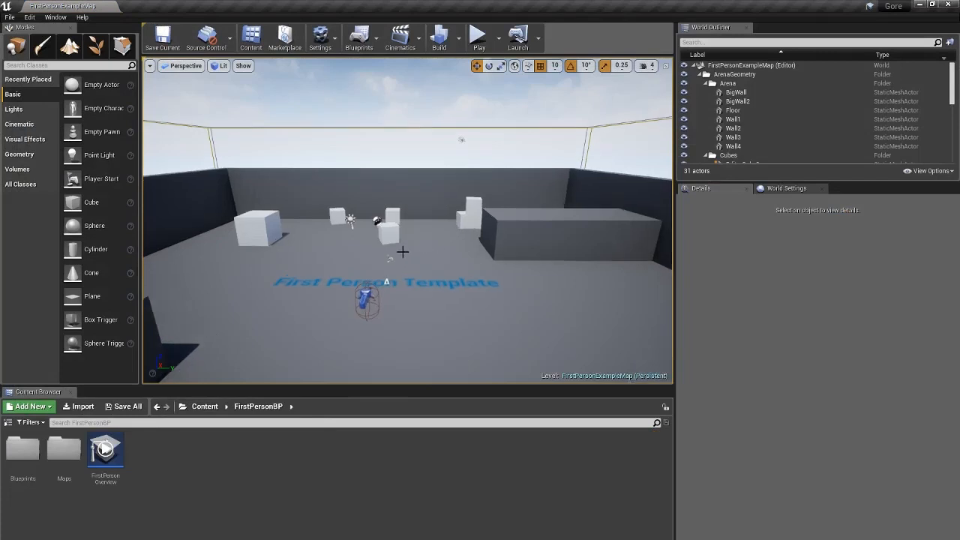
Play the First Person level in the viewport, walk around shooting at the white cubes, and end the play session.
left_click(478, 36)
left_click(465, 231)
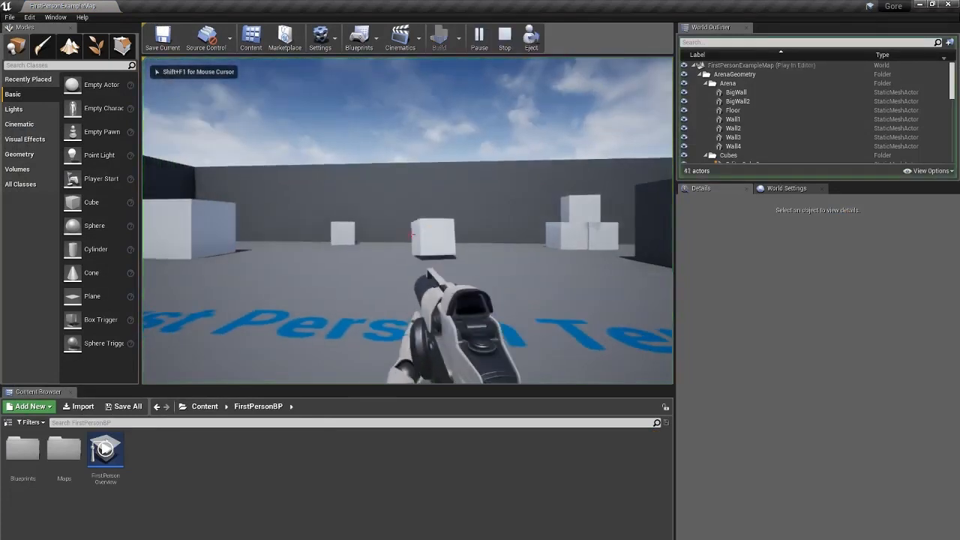
key("w")
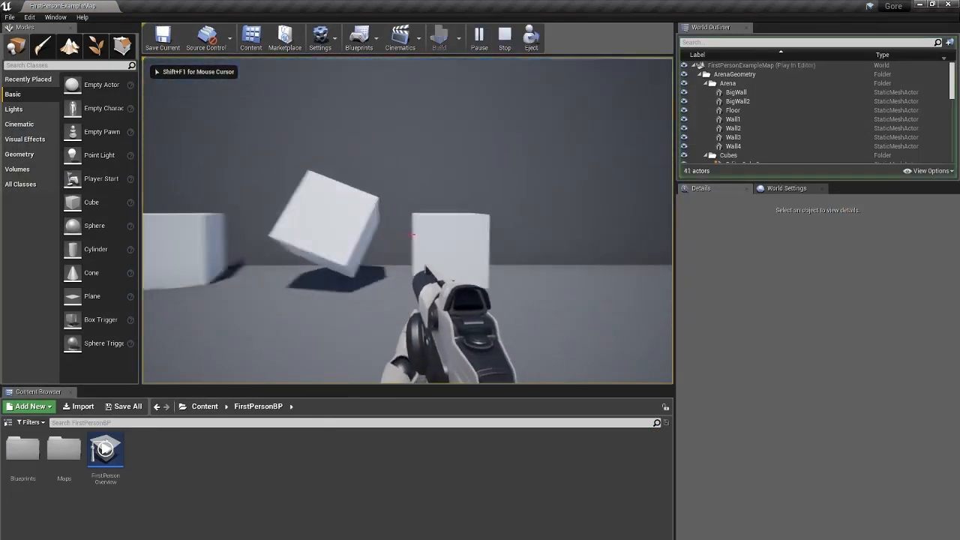
left_click(411, 234)
key("w")
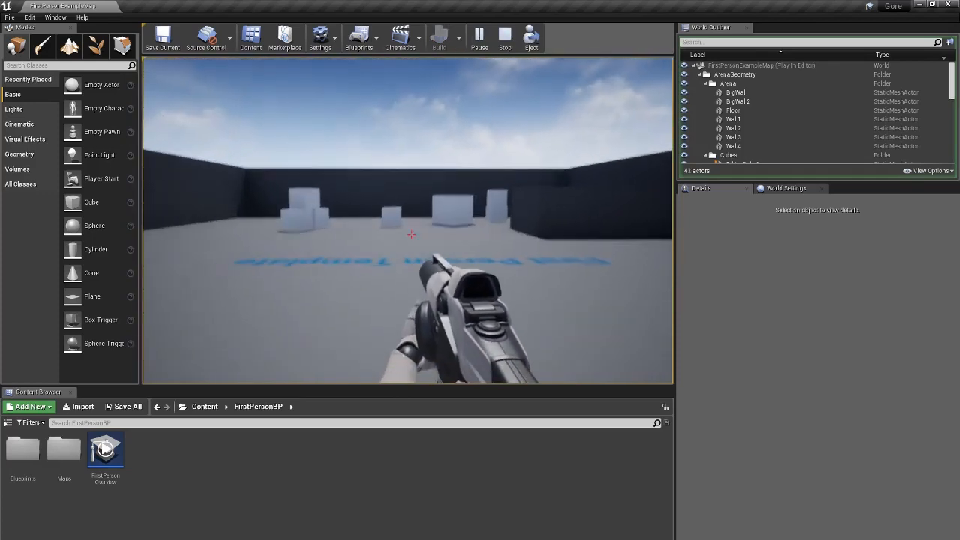
key("Escape")
Show the folder tree in the Content Browser and create a folder named Audio in the Content root.
left_click(8, 423)
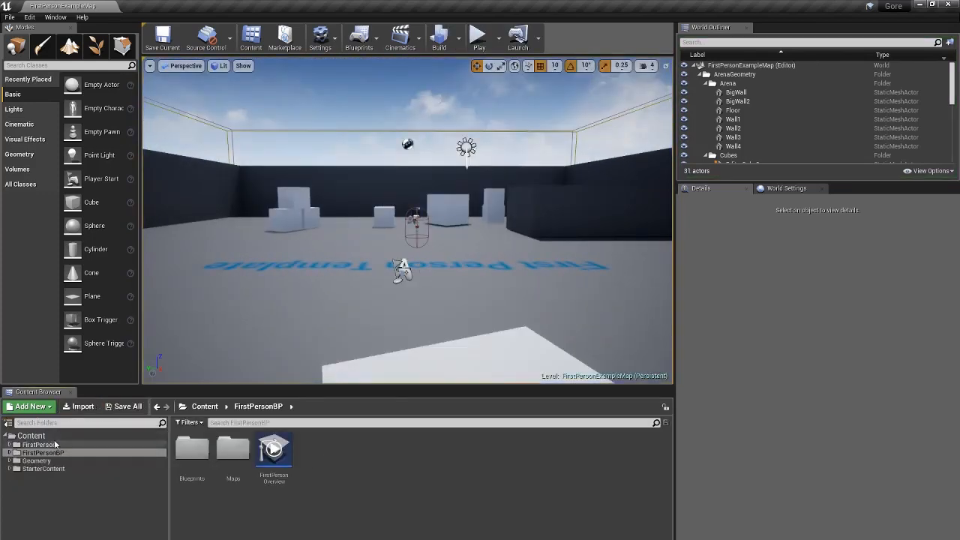
left_click(32, 436)
right_click(220, 465)
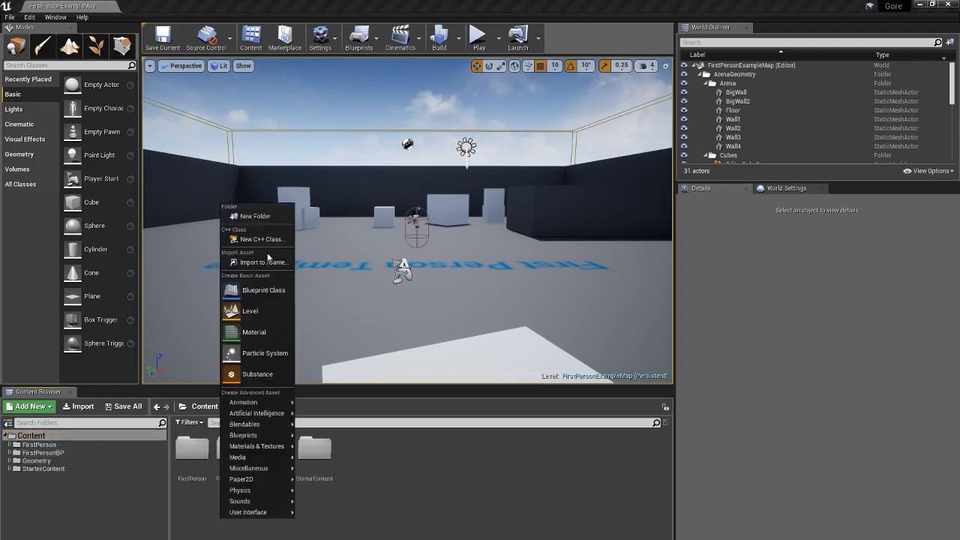
left_click(255, 216)
type("Audio")
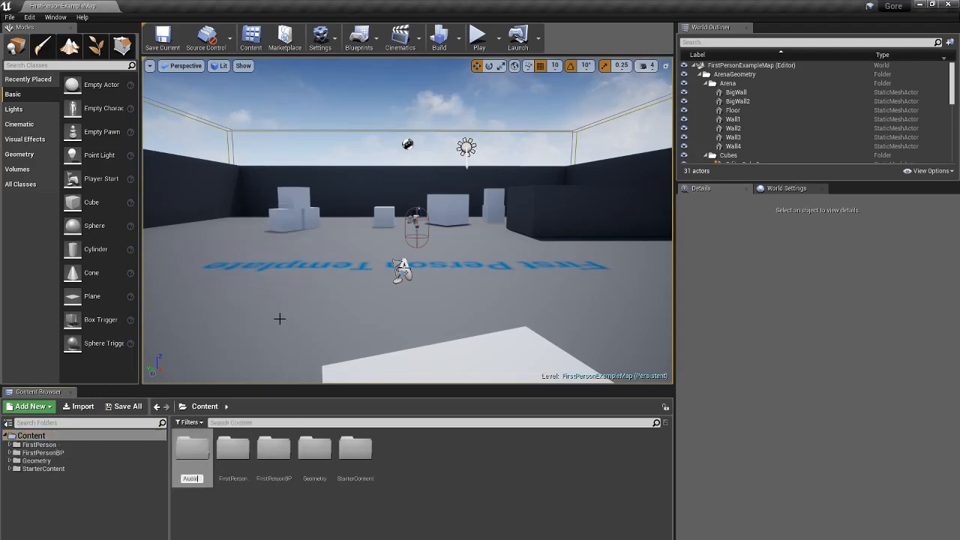
key("Return")
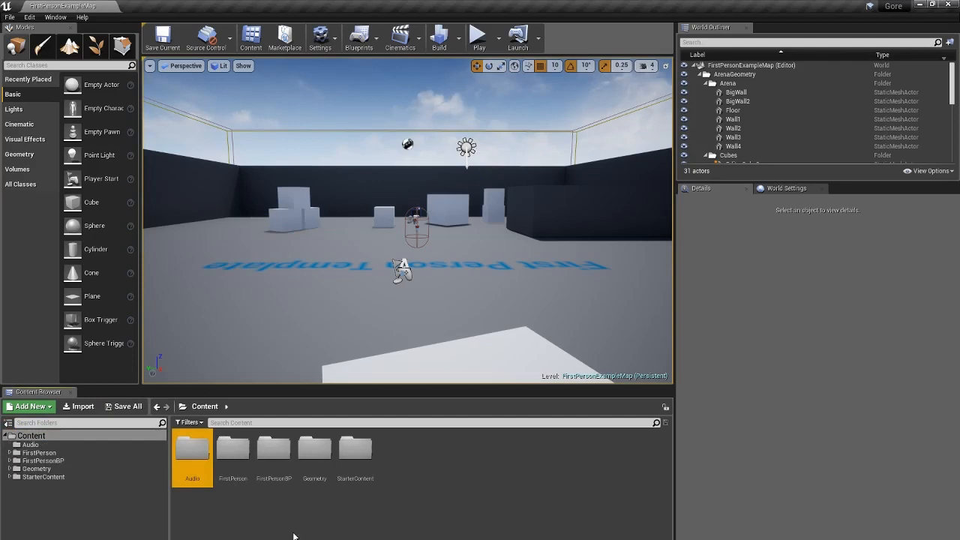
Create two more folders in the Content root, named Blood and BK_Assets.
right_click(294, 536)
left_click(322, 233)
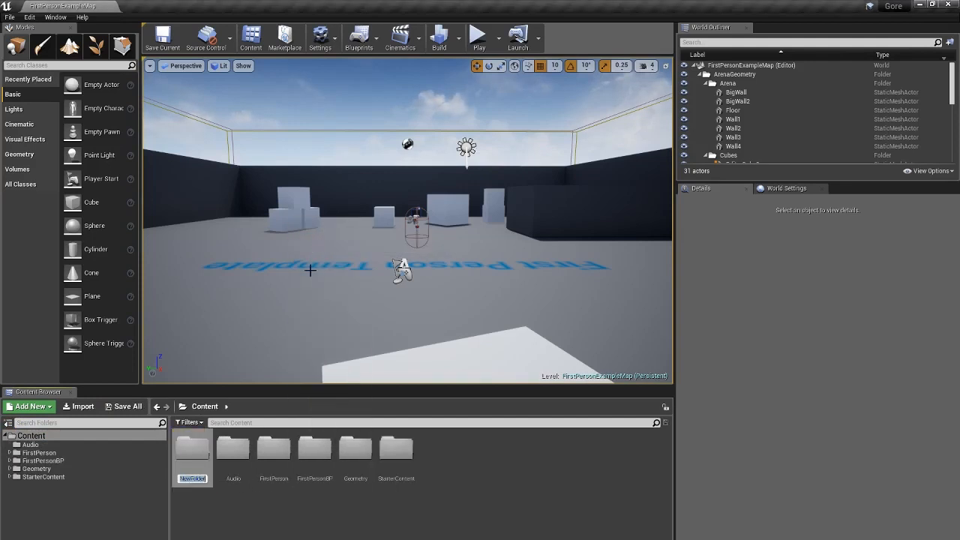
type("Blood")
key("Return")
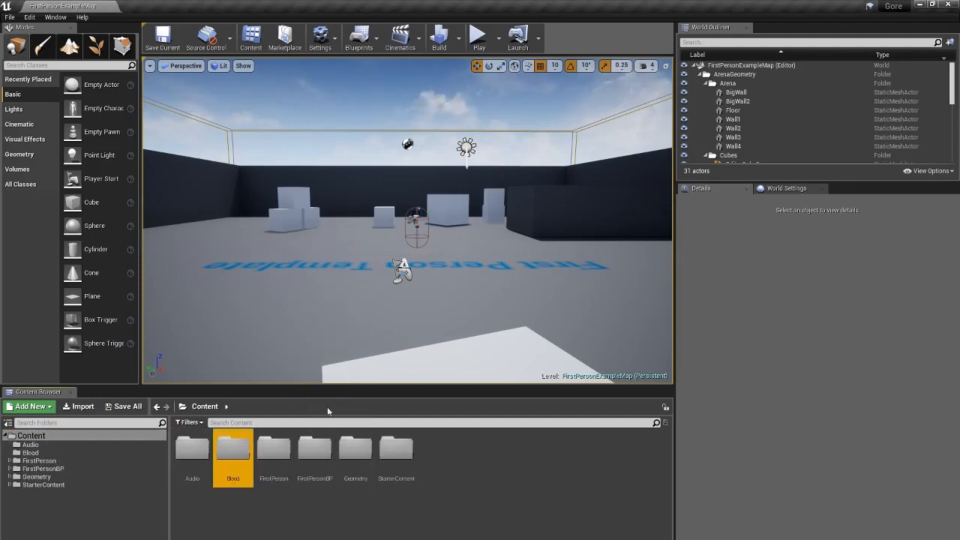
right_click(252, 518)
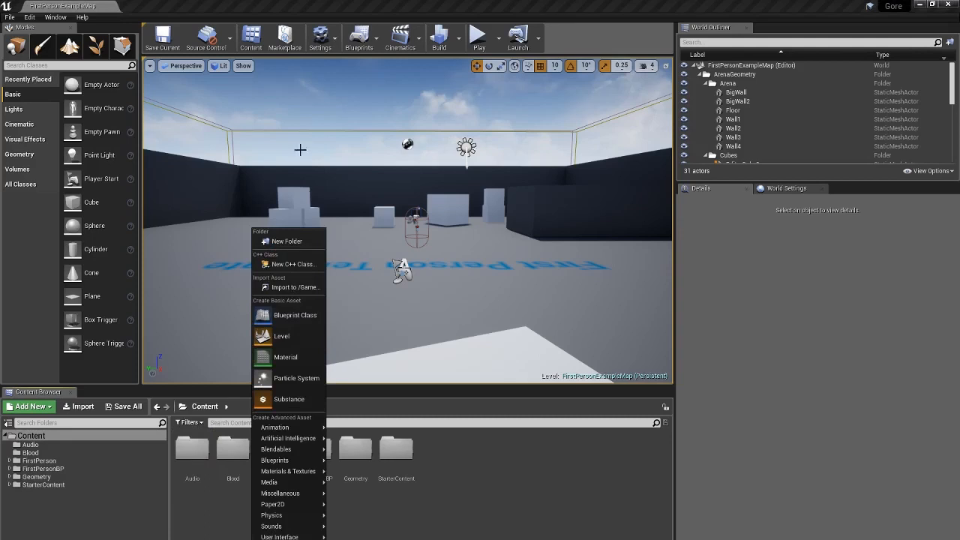
left_click(289, 241)
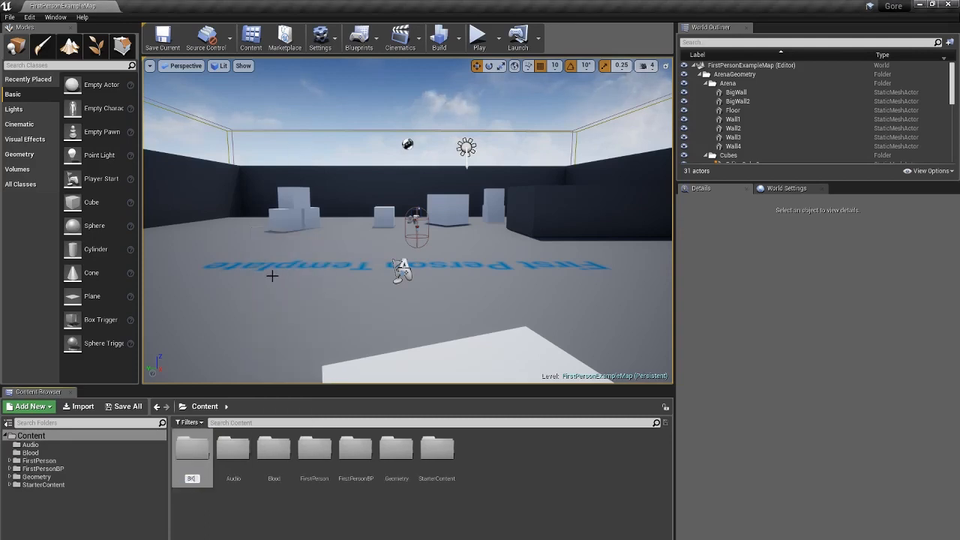
type("BK_Assets")
key("Return")
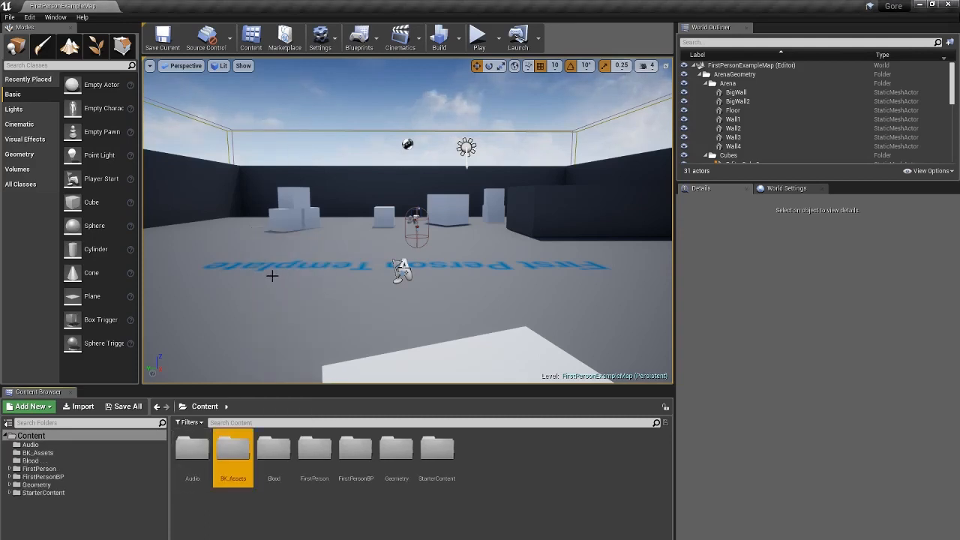
Inside the BK_Assets folder, create two subfolders named Bregull and Mumbo.
double_click(217, 453)
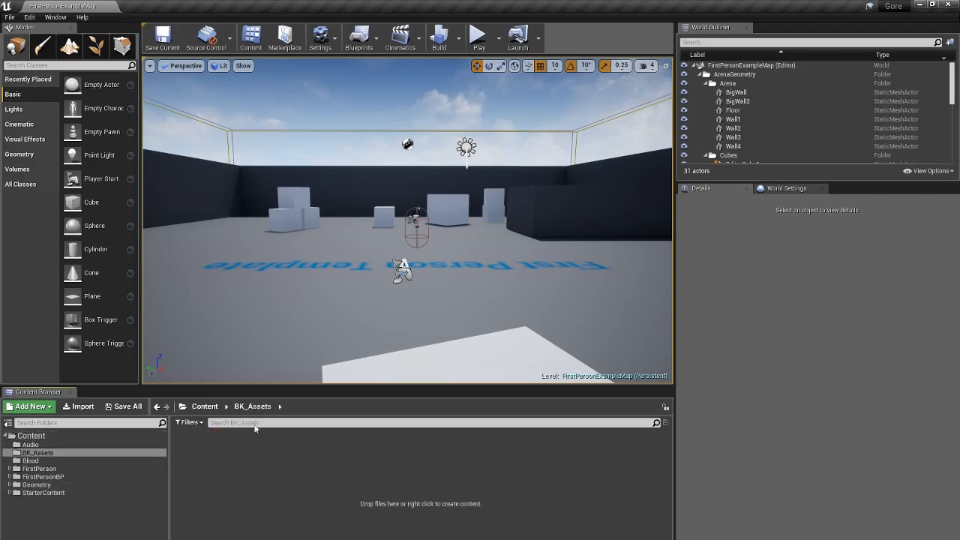
right_click(244, 491)
left_click(295, 201)
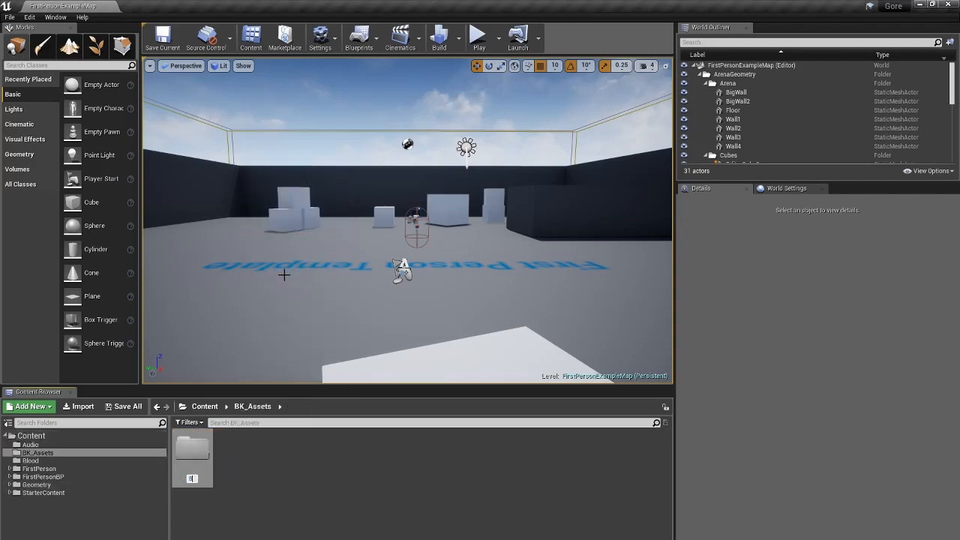
key("Return")
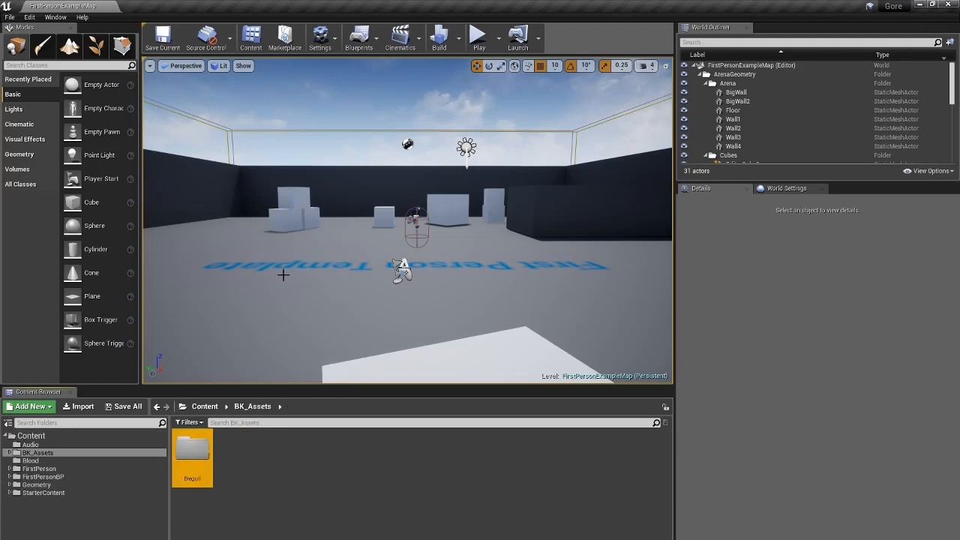
right_click(279, 489)
left_click(305, 189)
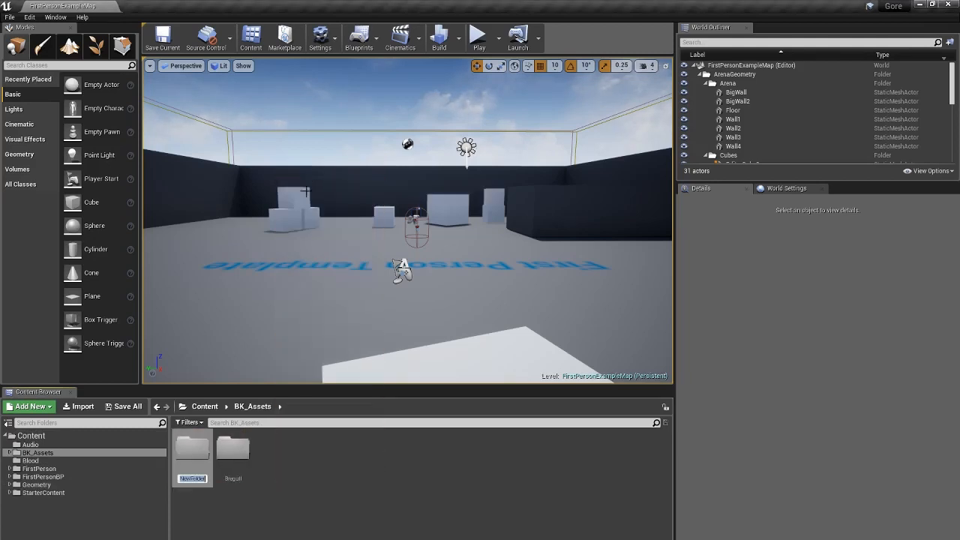
type("Mumbo")
key("Return")
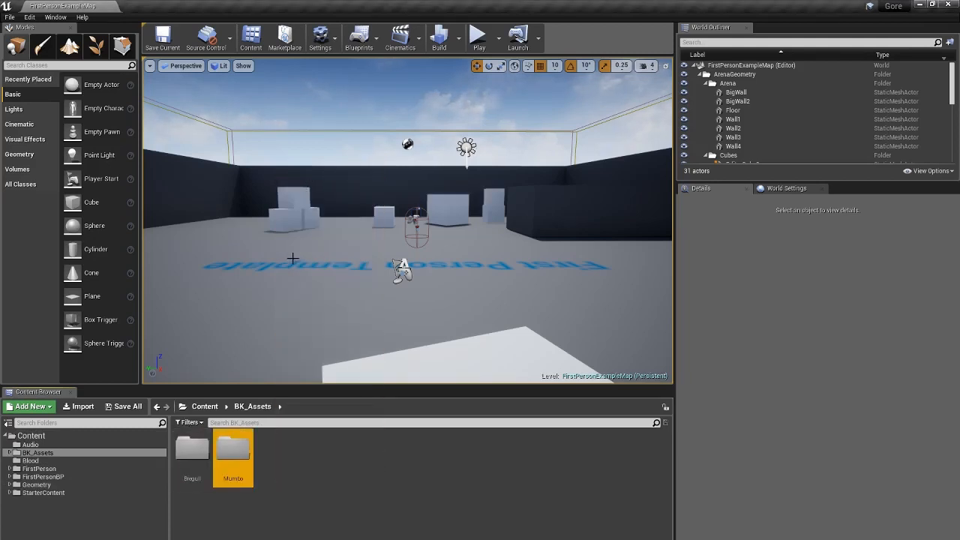
right_click_drag(425, 161, 430, 180)
key("w")
key("s")
key("w")
key("s")
key("d")
key("w")
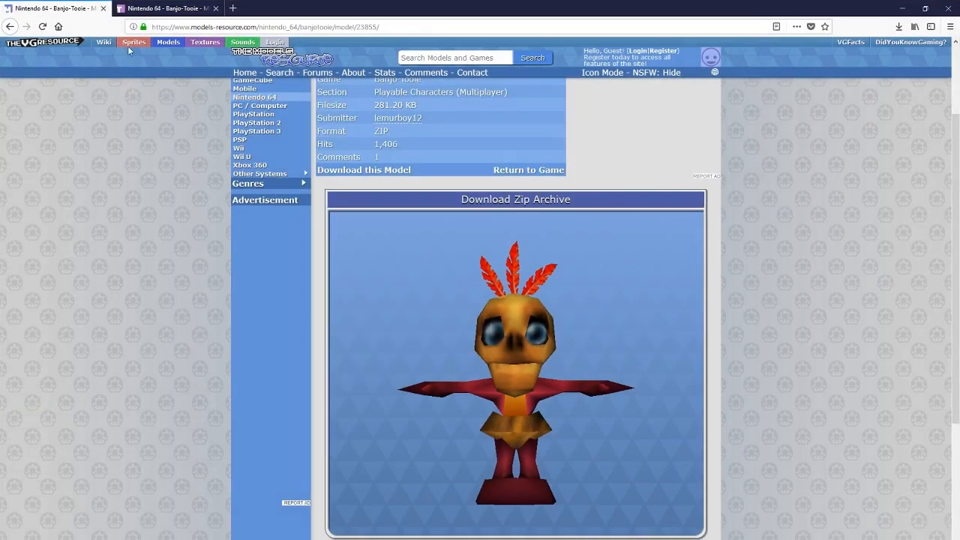
In the browser, open the Breegull Blaster model from the Banjo-Tooie list on The Models Resource.
scroll(489, 187, "up", 3)
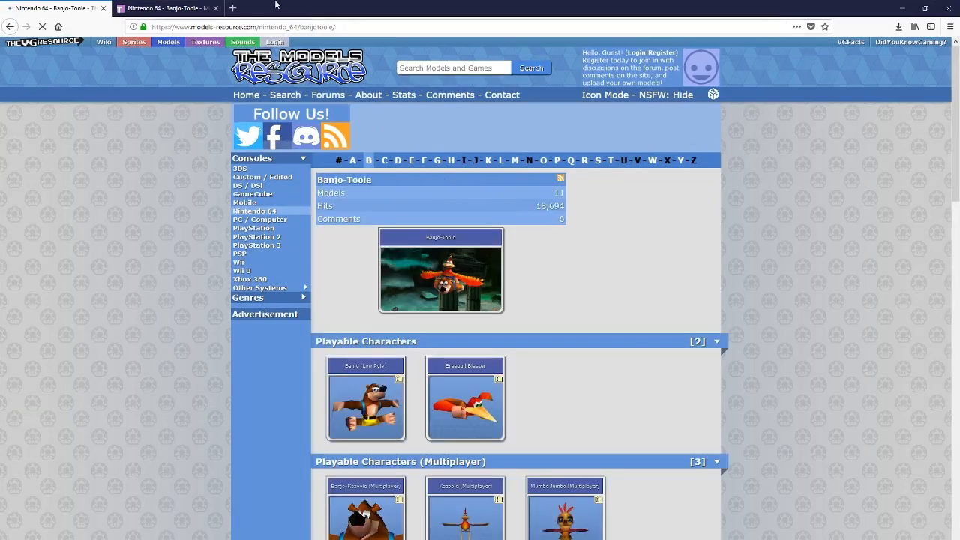
scroll(446, 286, "down", 3)
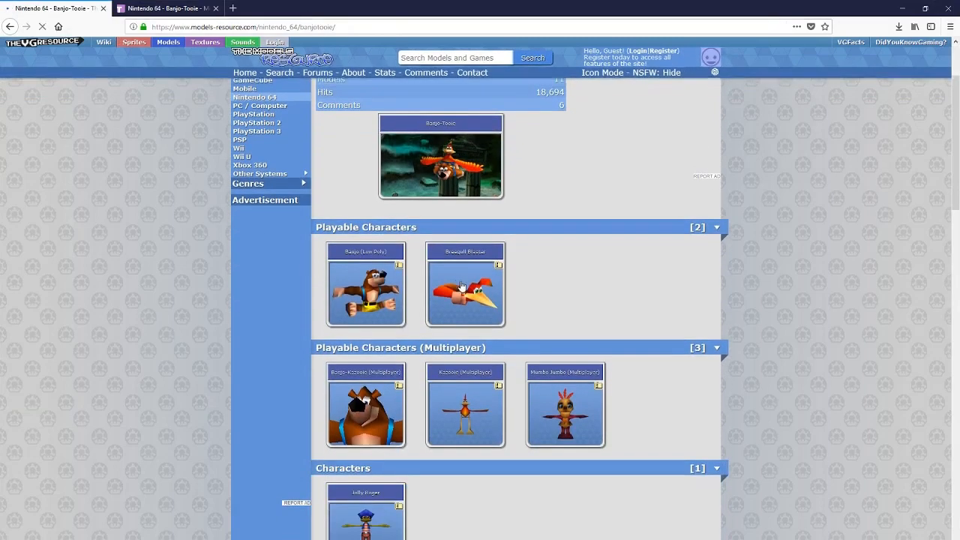
left_click(461, 286)
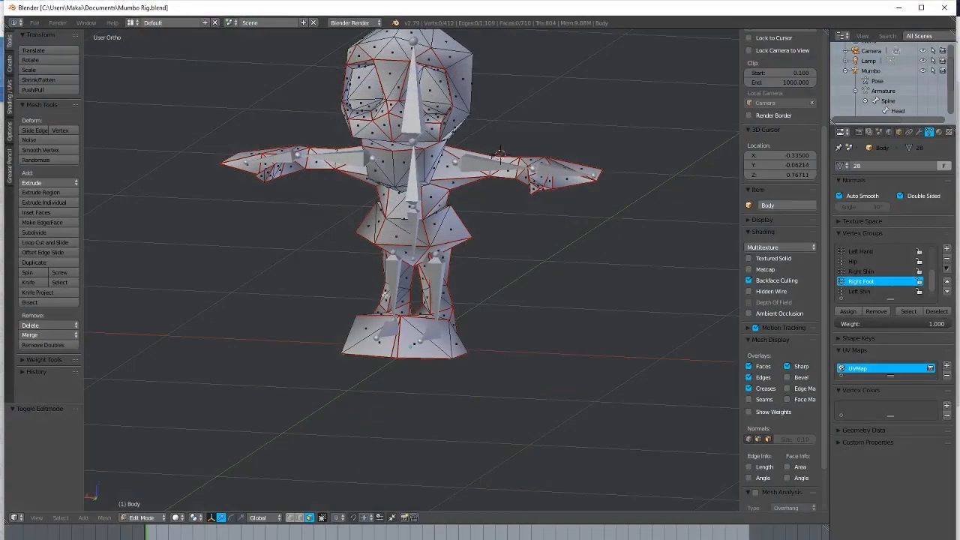
In Blender, leave Edit Mode on the Mumbo body, start a new scene and delete its default cube.
key("Tab")
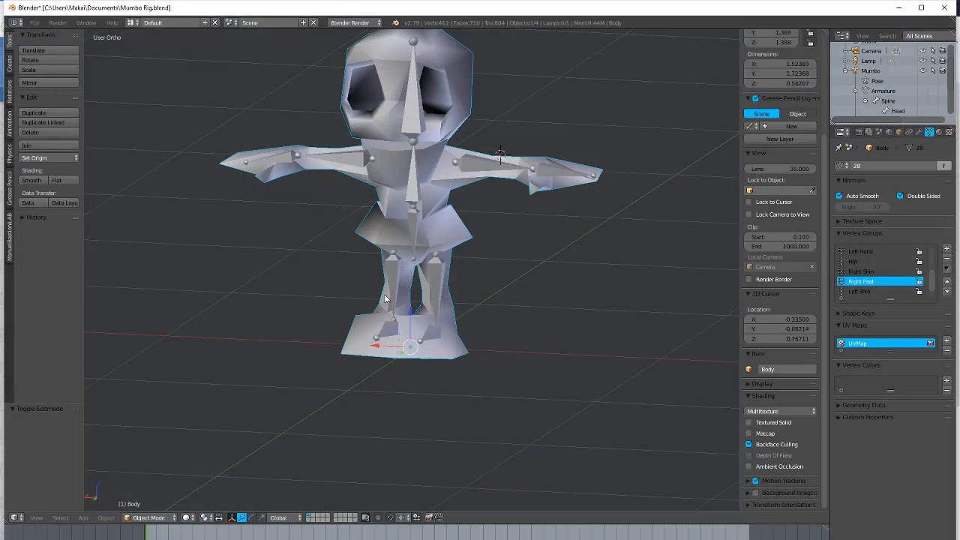
key("ctrl+n")
left_click(385, 296)
key("x")
left_click(382, 296)
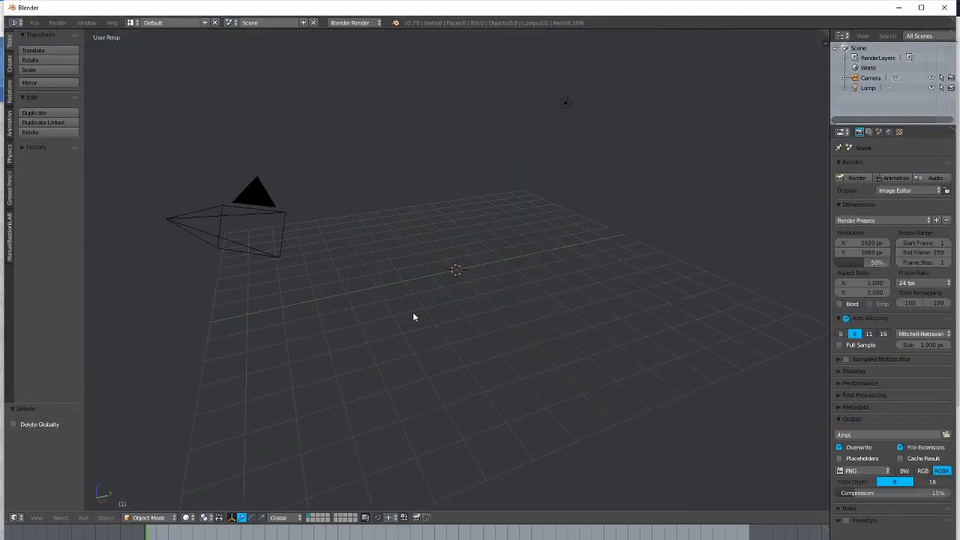
Import the Wavefront OBJ model from the Breegull Blaster folder in Downloads.
left_click(34, 23)
mouse_move(87, 211)
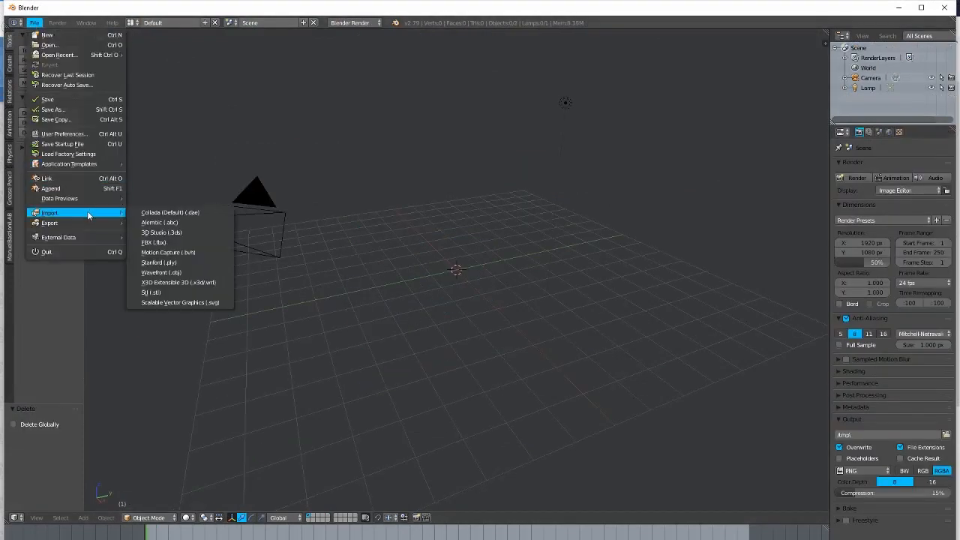
left_click(194, 273)
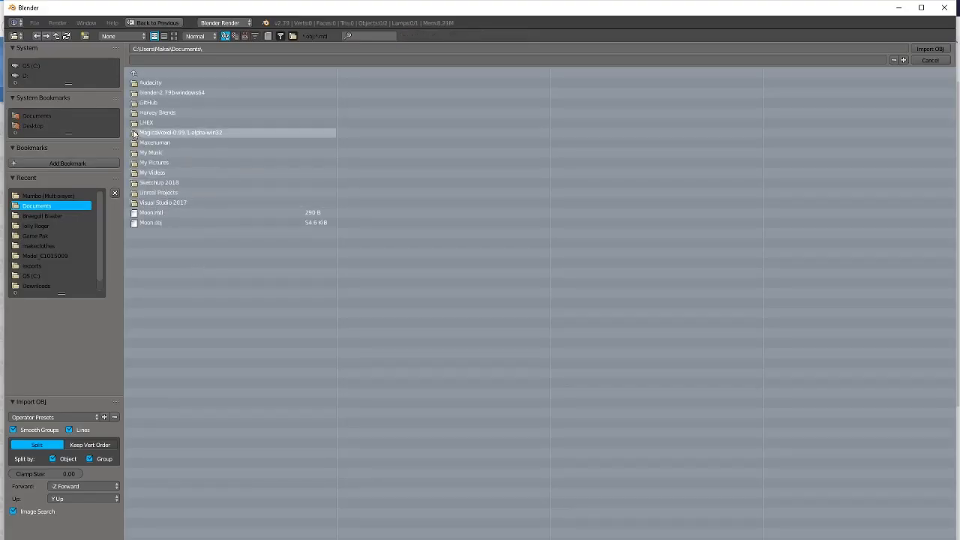
left_click(37, 286)
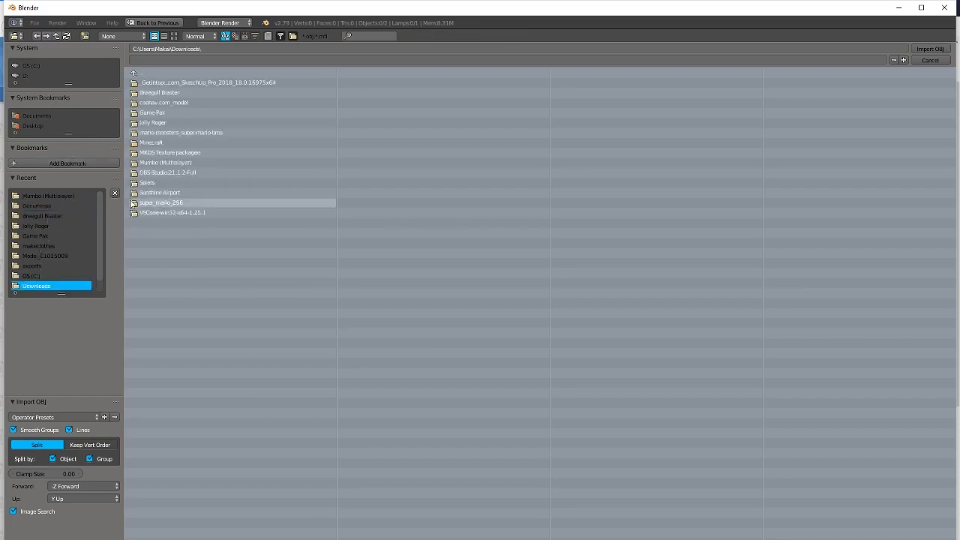
left_click(171, 93)
double_click(172, 97)
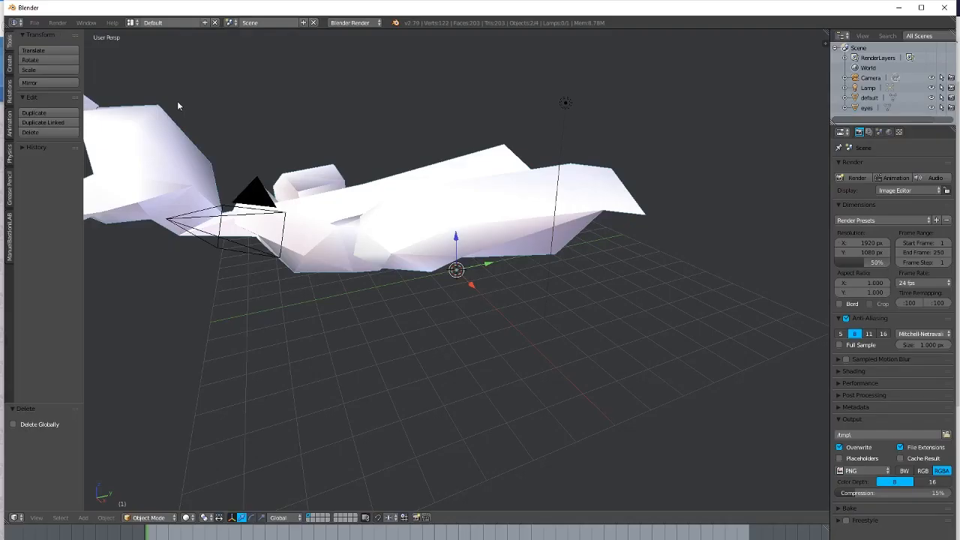
Export the imported gun model as FBX with smoothing set to Face, overwriting Bregull.fbx in Documents.
scroll(351, 212, "down", 4)
middle_click_drag(351, 213, 205, 126)
left_click(34, 23)
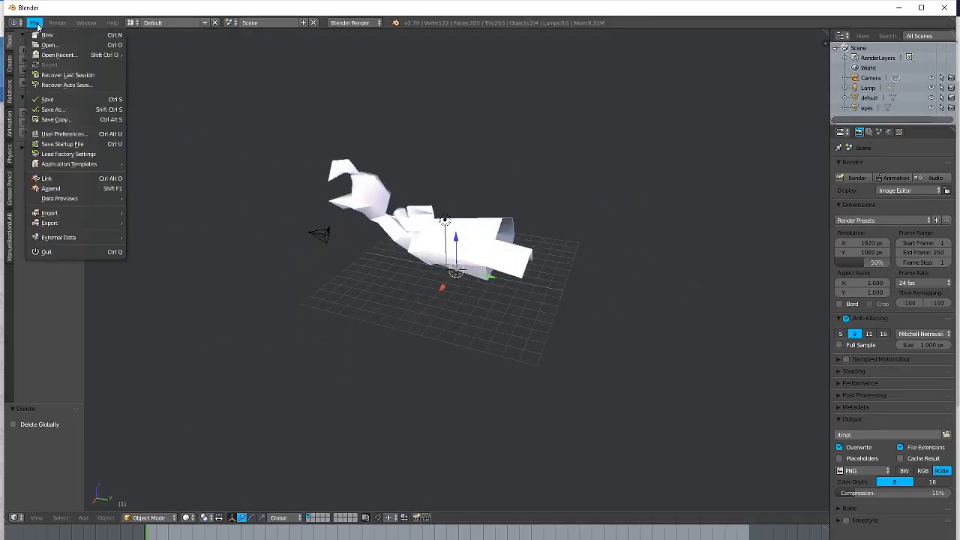
mouse_move(87, 228)
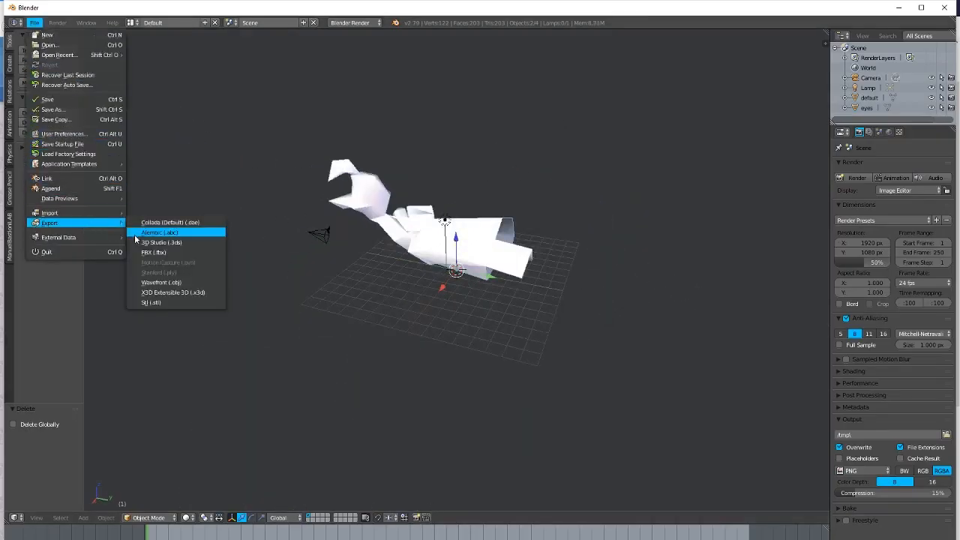
left_click(153, 252)
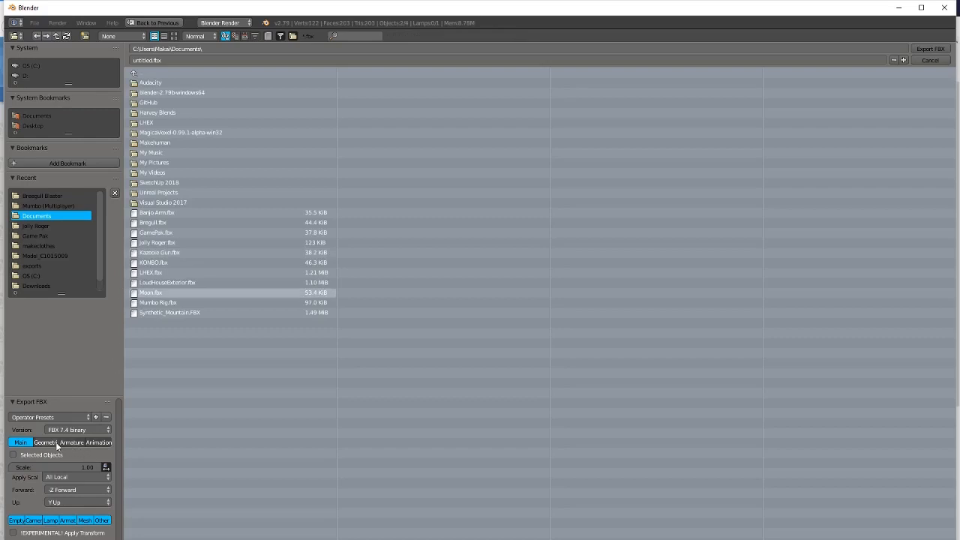
scroll(55, 439, "down", 1)
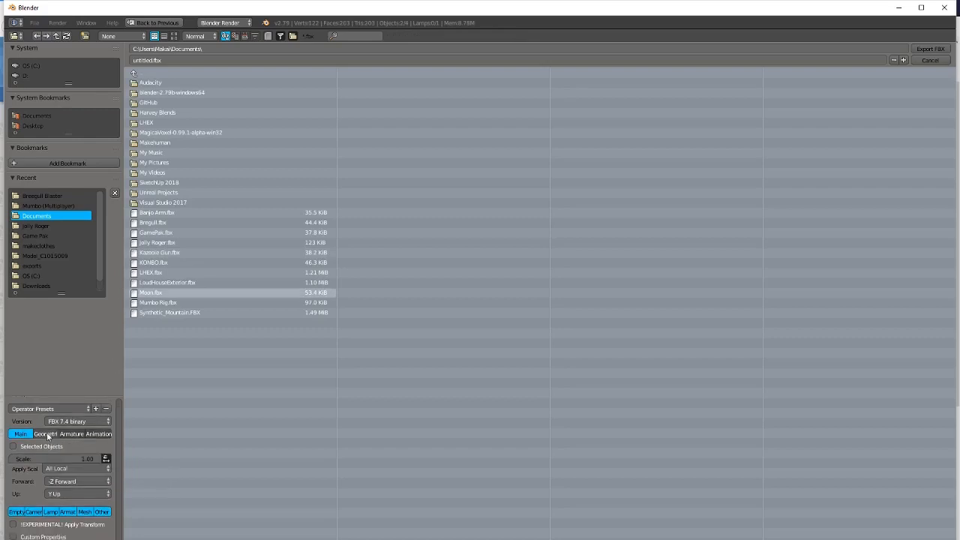
left_click(46, 434)
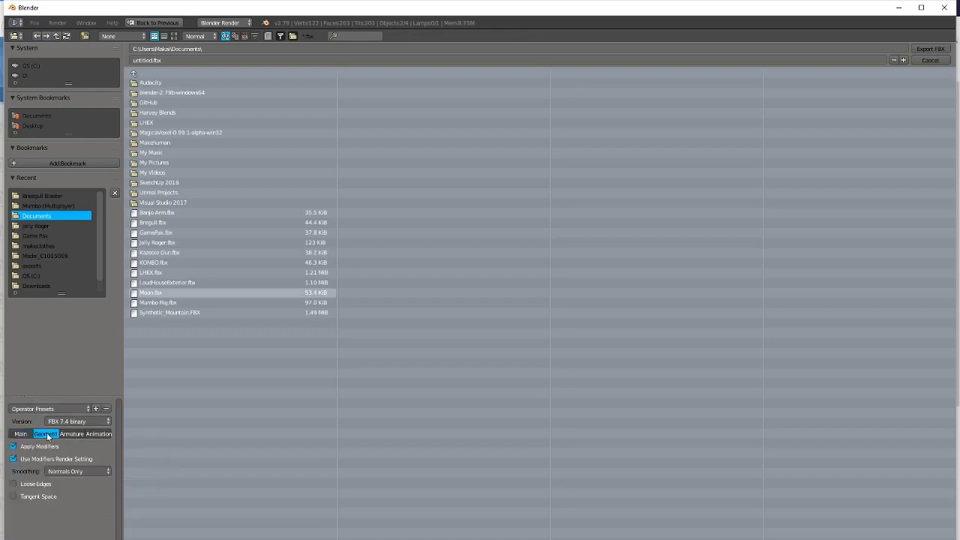
left_click(66, 472)
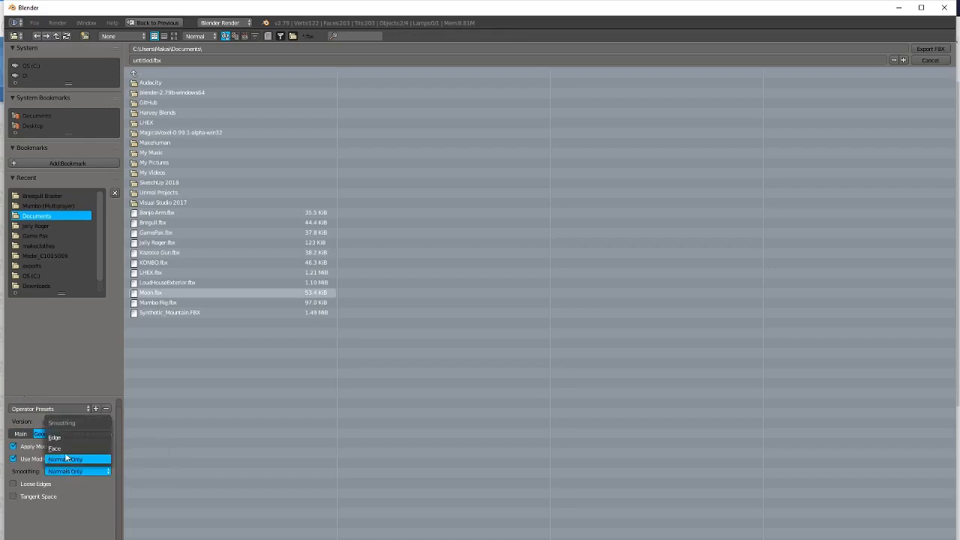
left_click(57, 448)
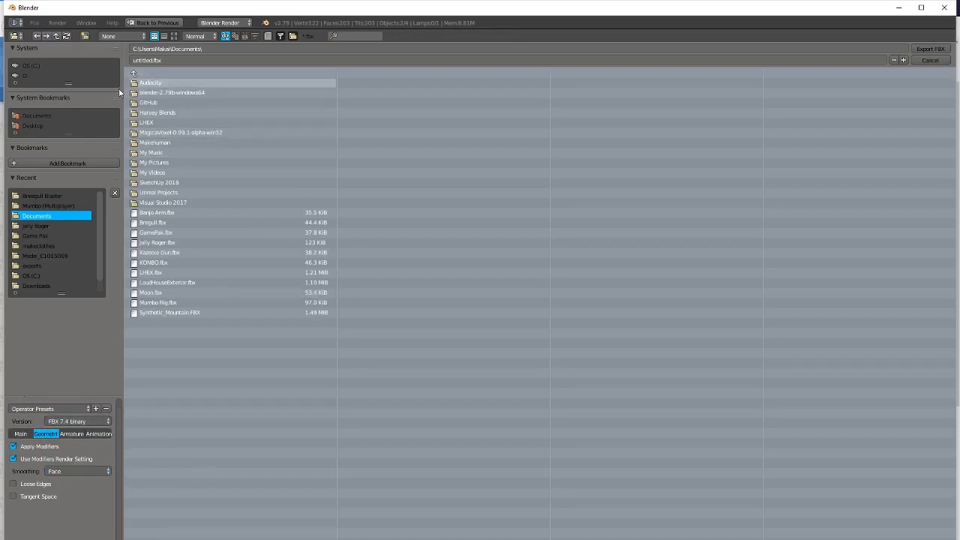
left_click(174, 222)
left_click(930, 49)
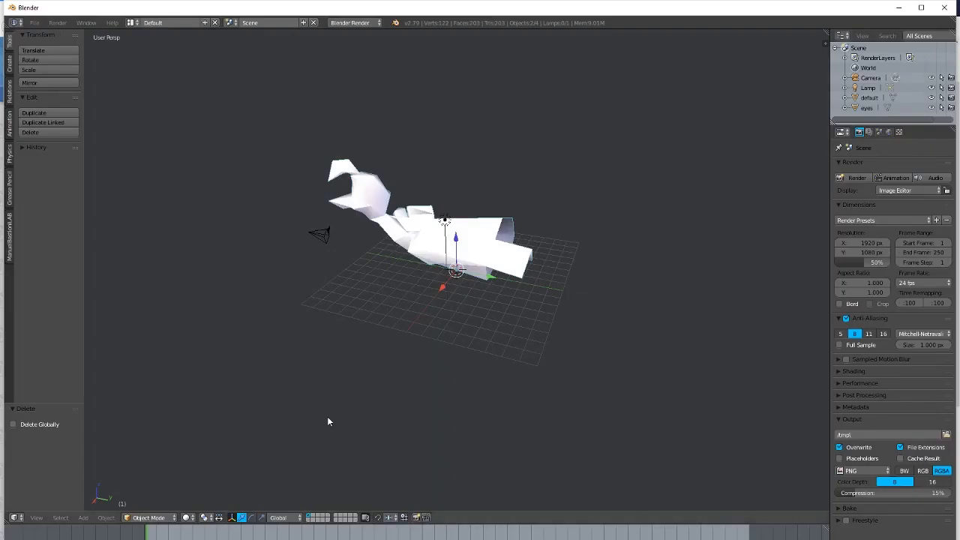
Switch to the Gore project in Unreal Editor and open the FirstPersonCharacter blueprint from FirstPersonBP/Blueprints in its viewport view.
mouse_move(282, 537)
left_click(229, 525)
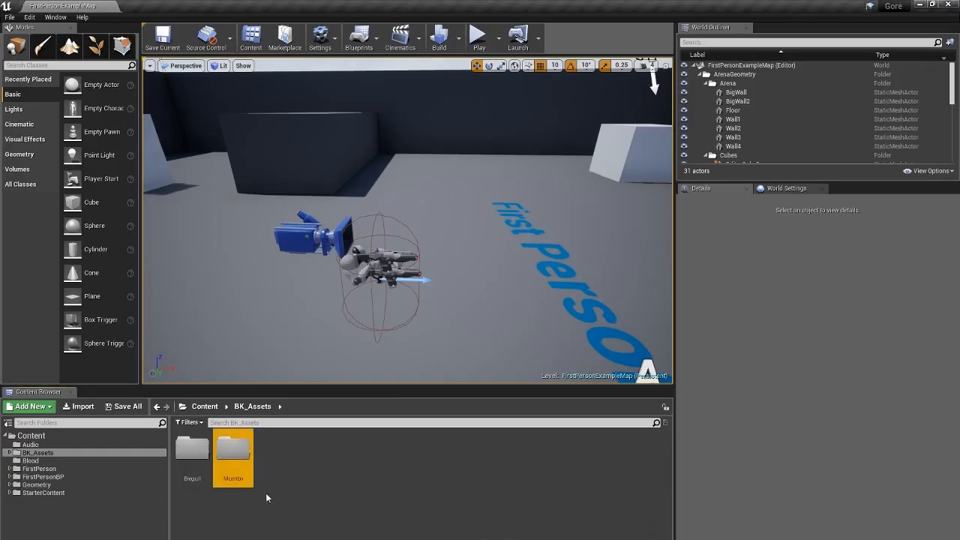
left_click(97, 477)
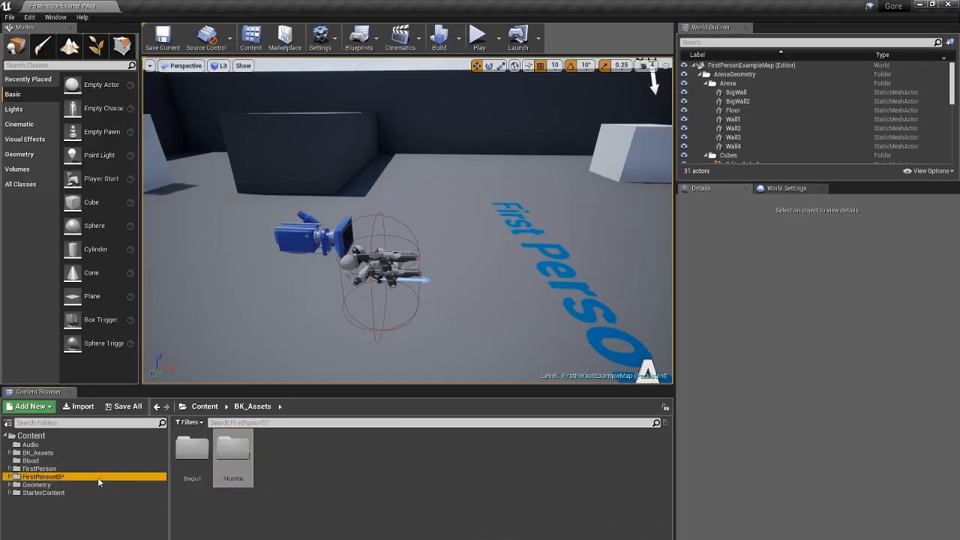
double_click(188, 472)
double_click(193, 479)
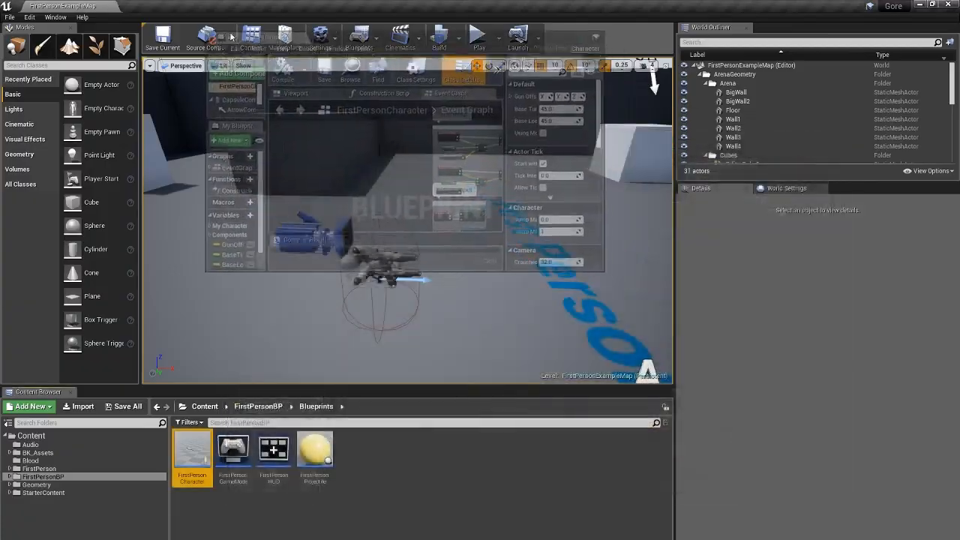
double_click(788, 133)
left_click(173, 61)
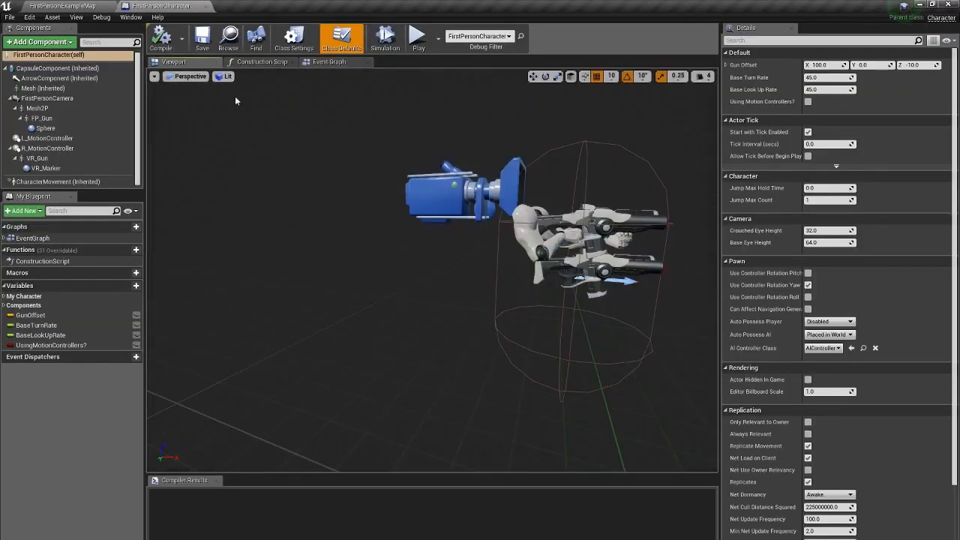
Inspect the Mesh2P and FP_Gun components to see which skeletal meshes the character's arms and gun use.
mouse_move(372, 190)
left_mouse_down()
mouse_move(383, 225)
mouse_move(375, 150)
mouse_move(372, 190)
left_mouse_up()
left_click_drag(42, 118, 49, 109)
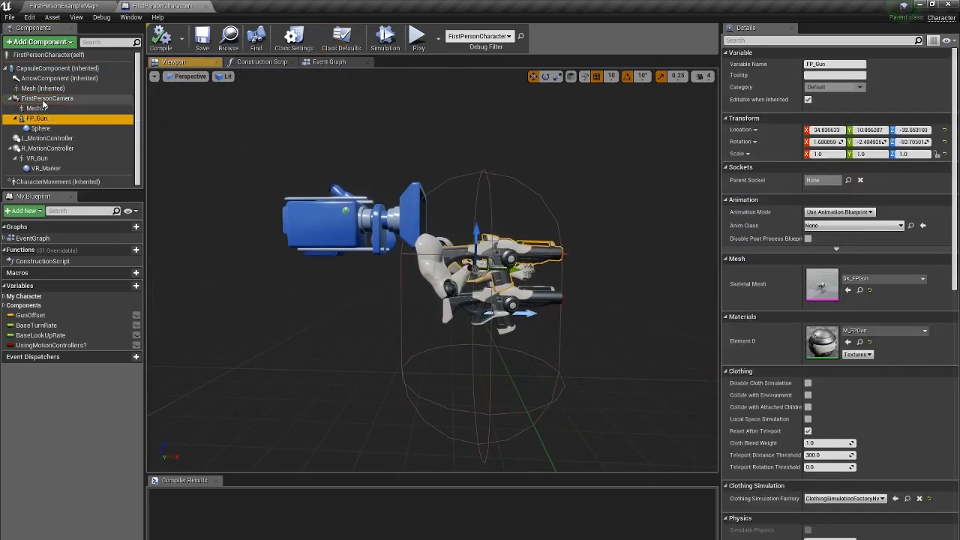
left_click(49, 110)
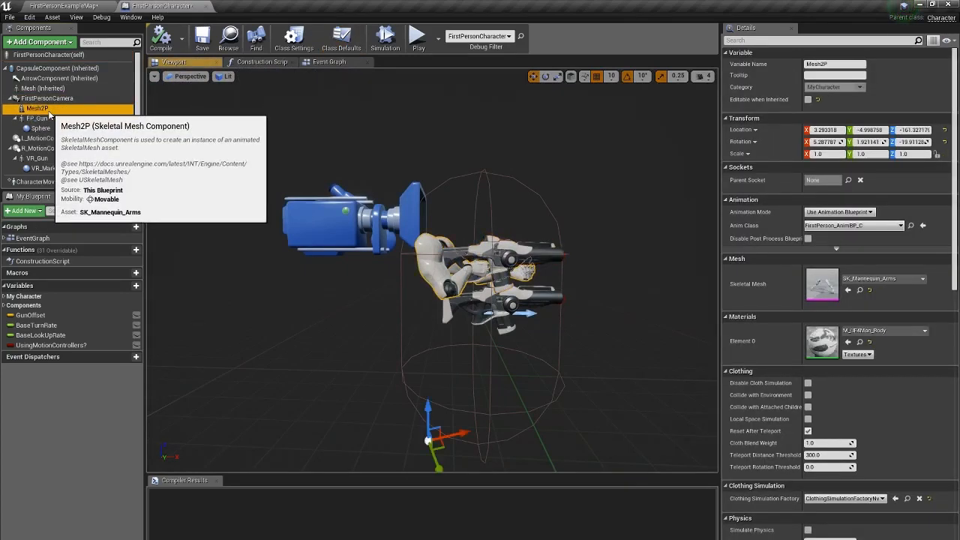
left_click(41, 119)
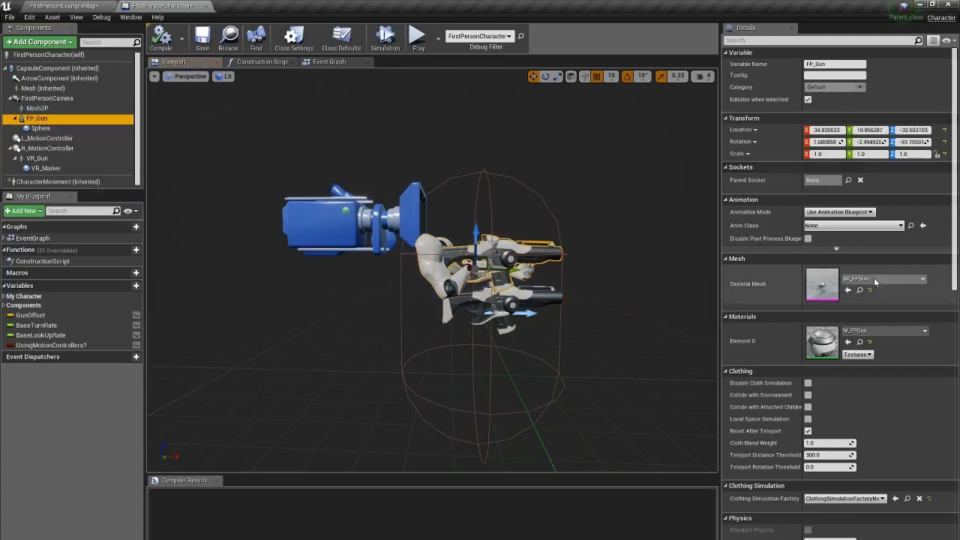
Return to the FirstPersonExampleMap level editor and open the Bregull folder inside BK_Assets.
left_click(64, 5)
left_click(38, 452)
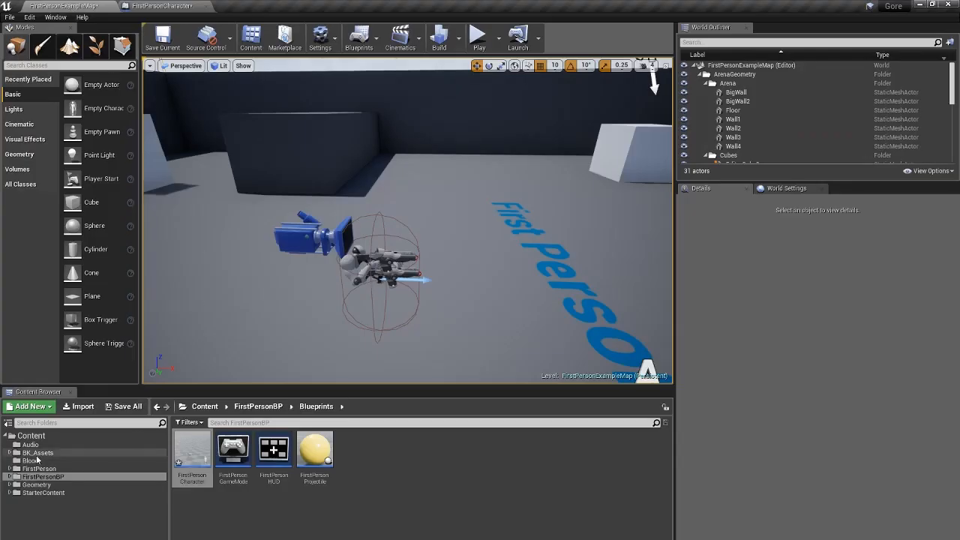
left_click(192, 448)
double_click(192, 449)
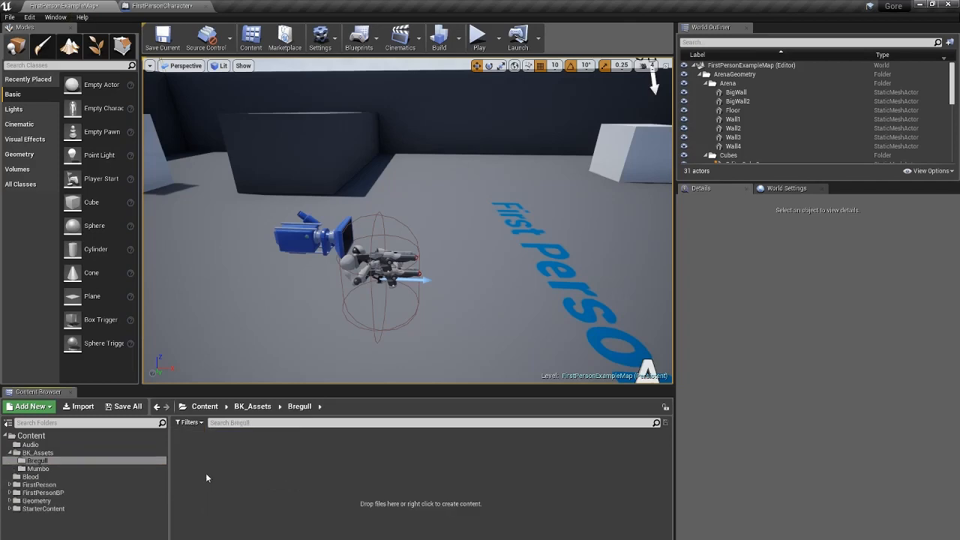
Import Bregull.fbx from Documents into the Bregull folder as a skeletal mesh and dismiss the message log.
right_click(207, 475)
left_click(261, 217)
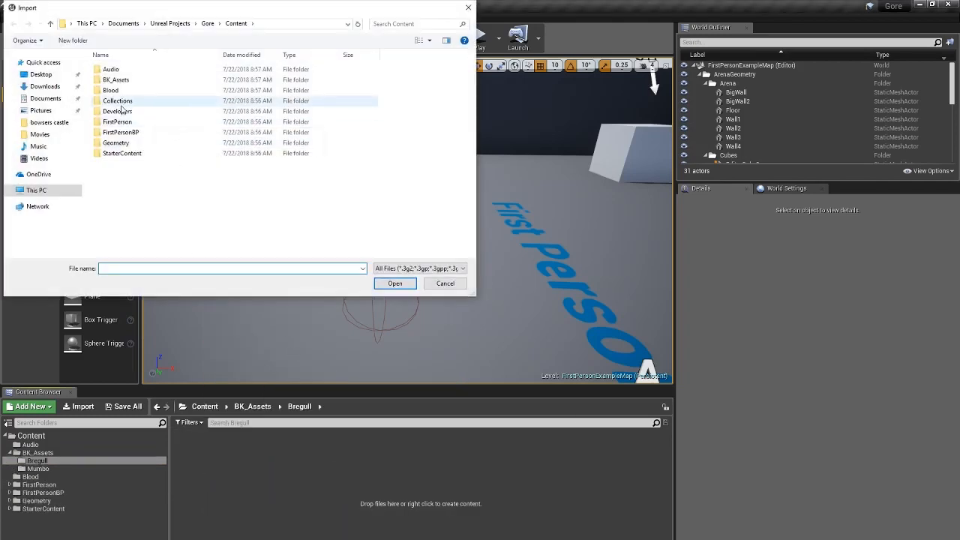
left_click(60, 98)
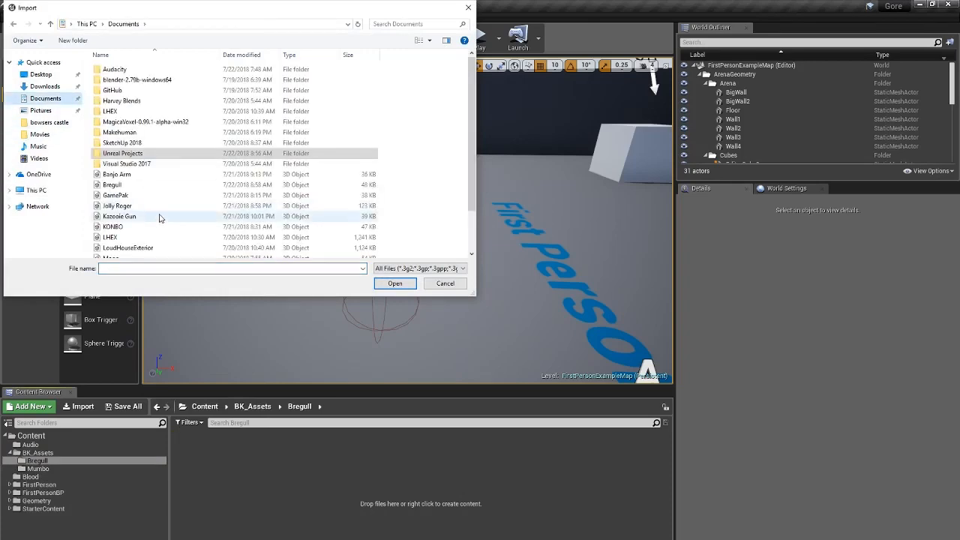
double_click(155, 185)
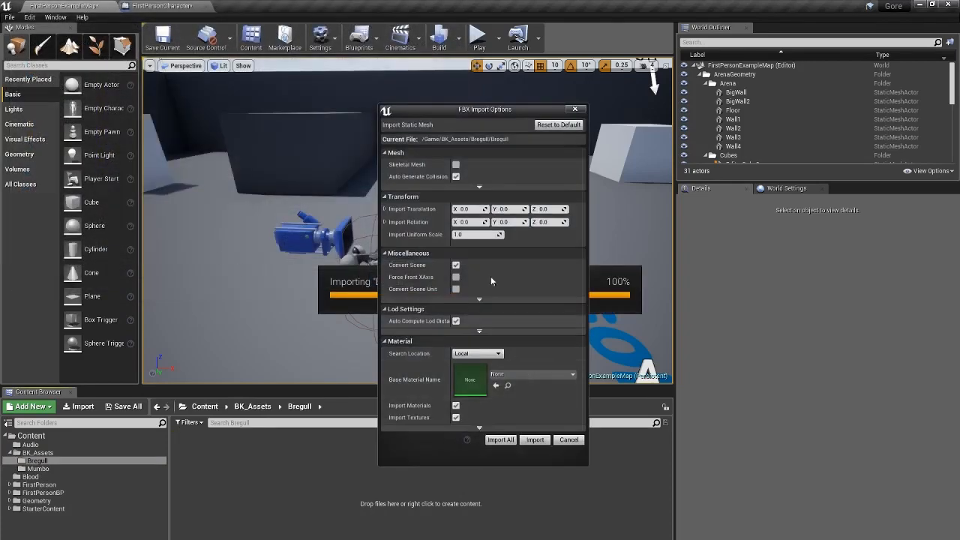
left_click(455, 164)
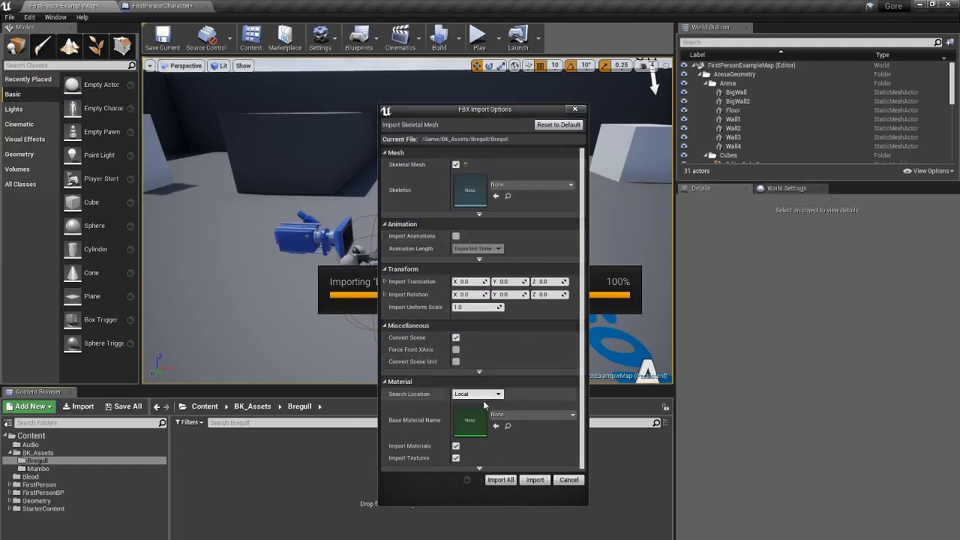
left_click(501, 480)
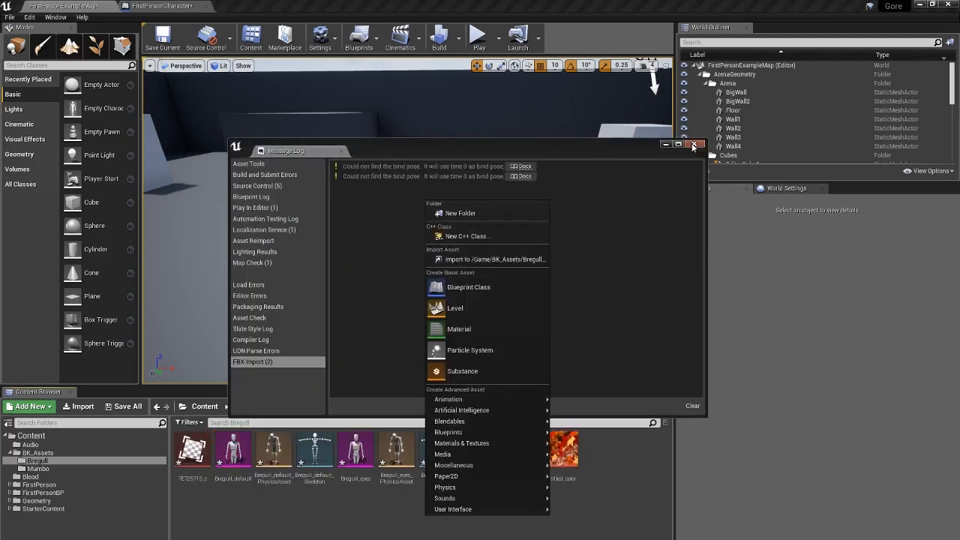
left_click(694, 145)
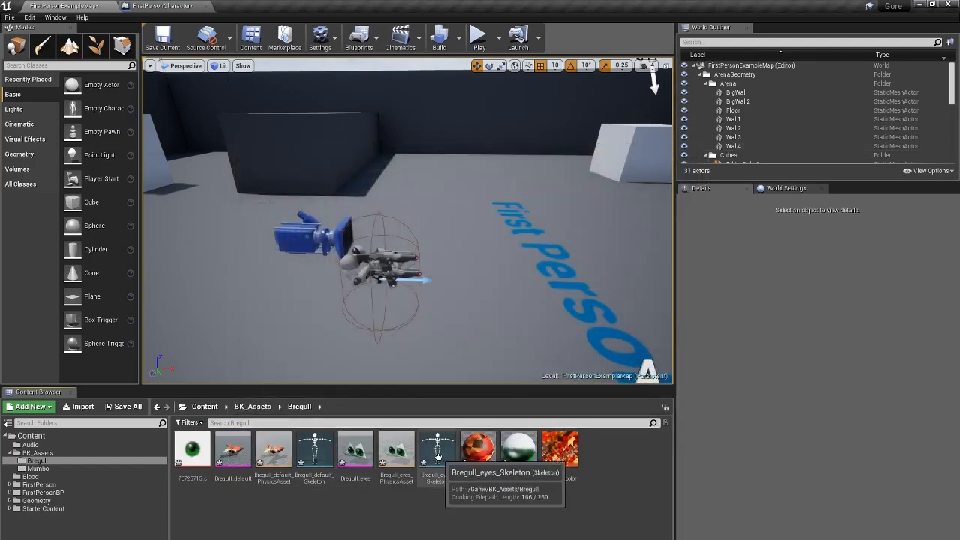
Switch to Blender and join the default and eyes objects into a single mesh.
key("alt+Tab")
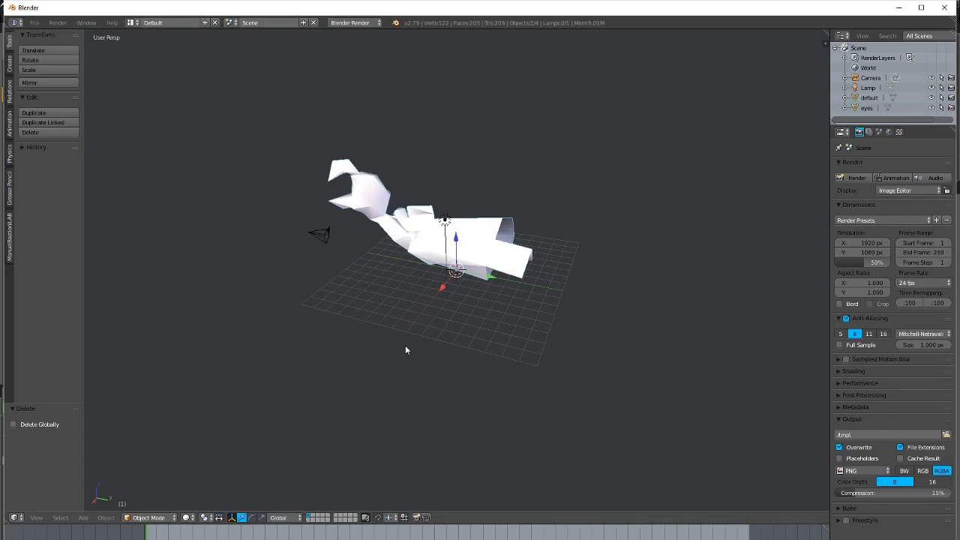
middle_click_drag(405, 349, 748, 161)
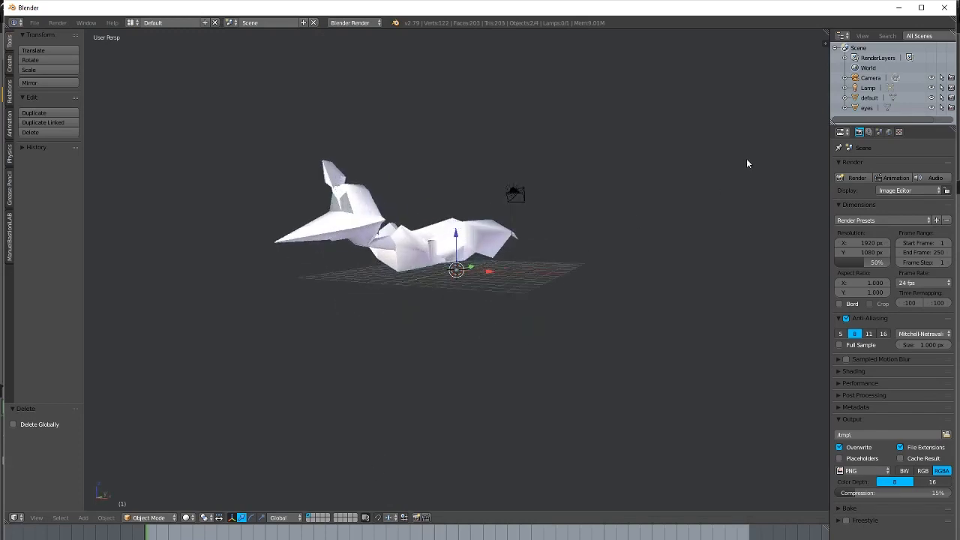
left_click(868, 98)
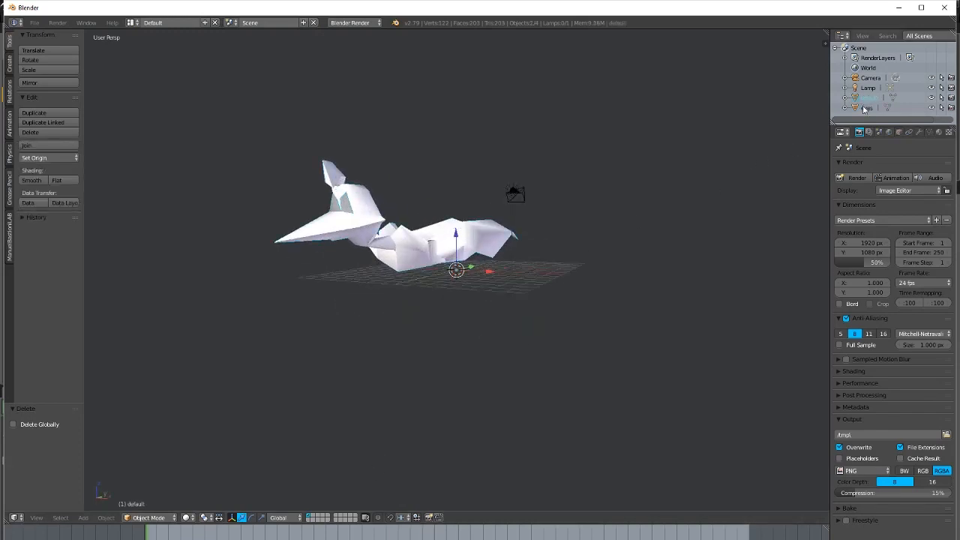
key("ctrl+j")
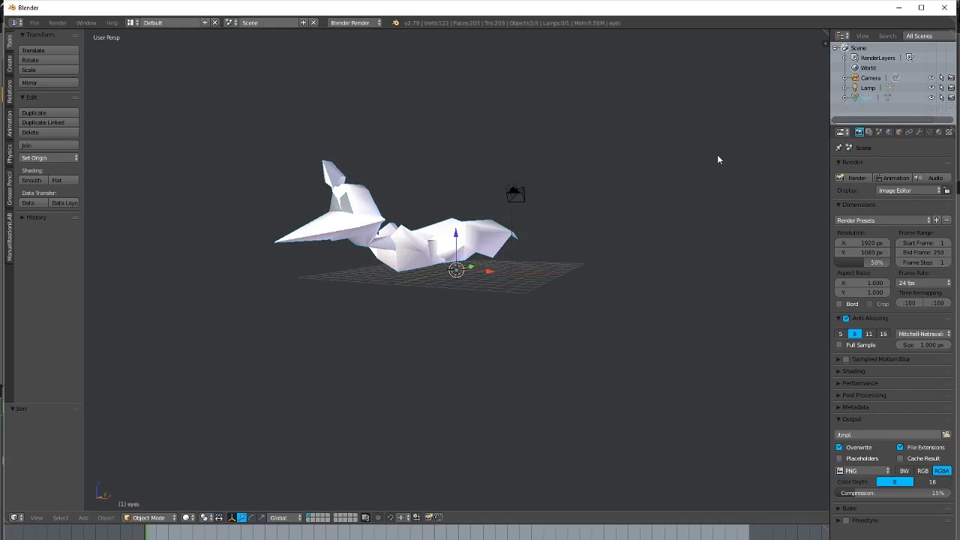
Export the joined gun model as FBX, overwriting Bregull.fbx in Documents.
left_click(35, 23)
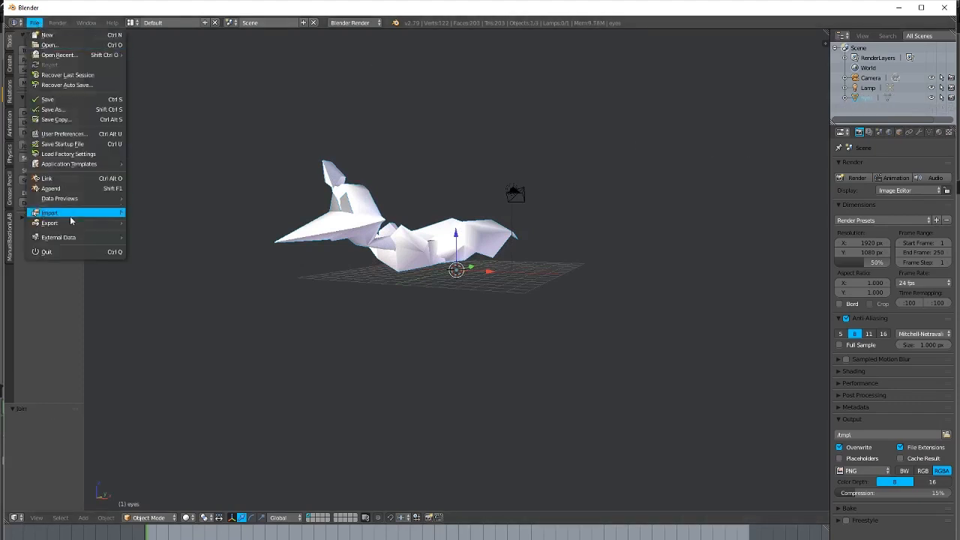
left_click(35, 23)
mouse_move(83, 223)
left_click(176, 252)
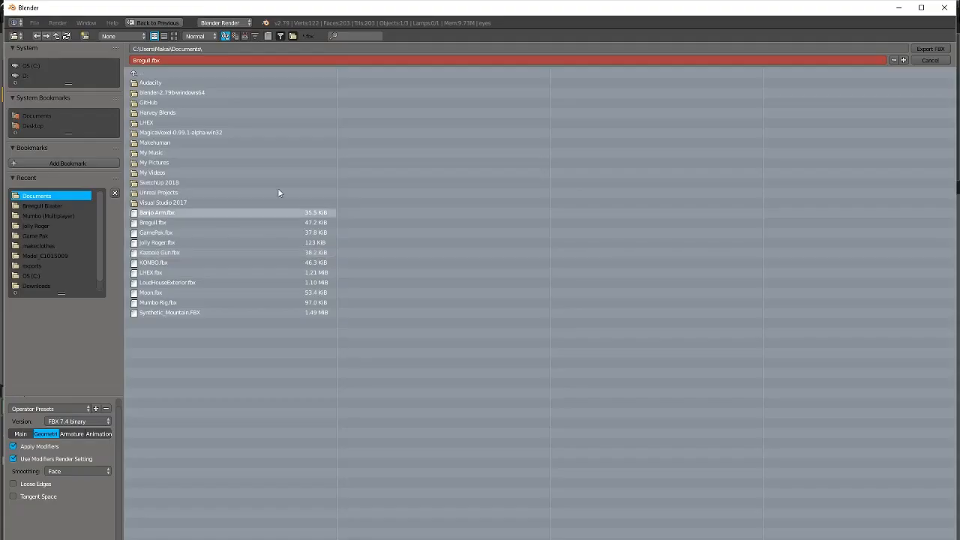
left_click(921, 50)
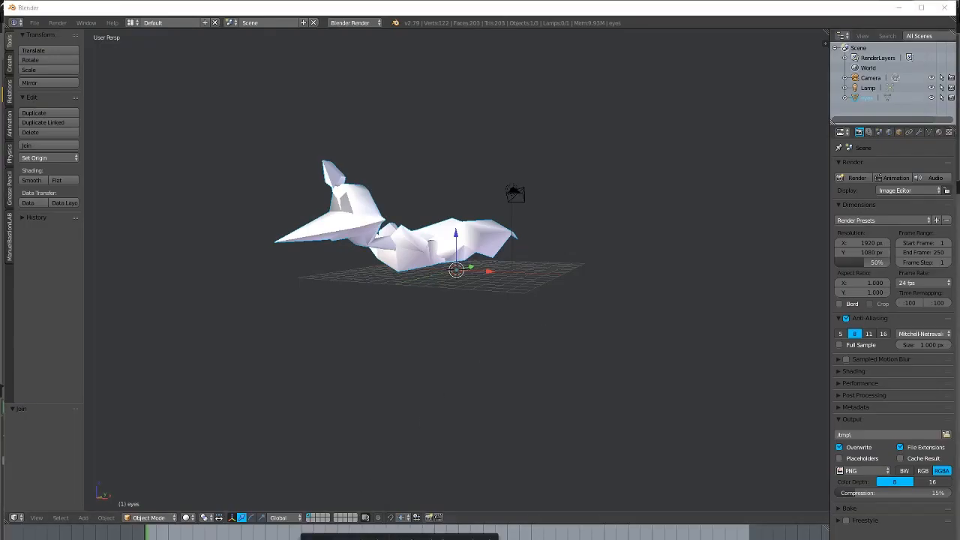
Switch back to the Gore project in Unreal Editor and reimport the Bregull_eyes skeletal mesh.
left_click(282, 539)
left_click(324, 526)
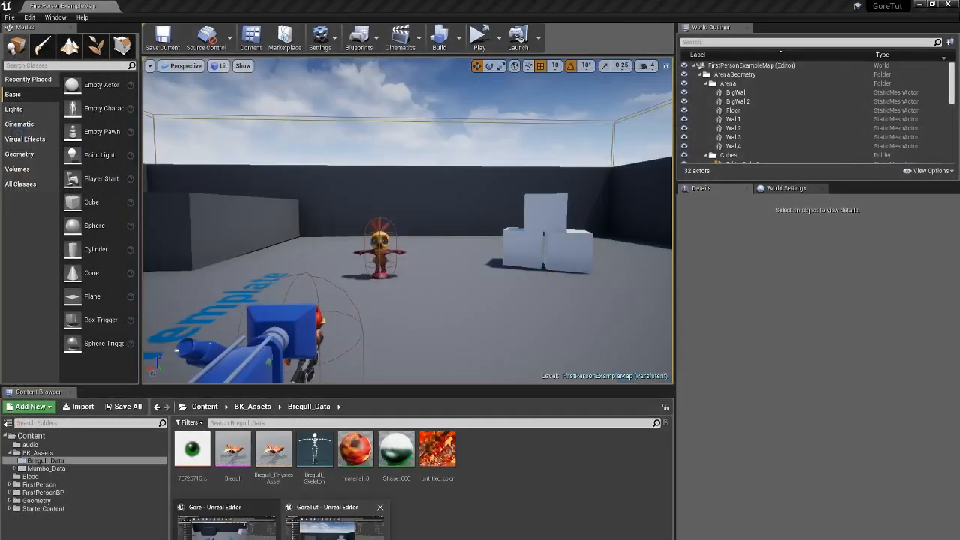
right_click(360, 454)
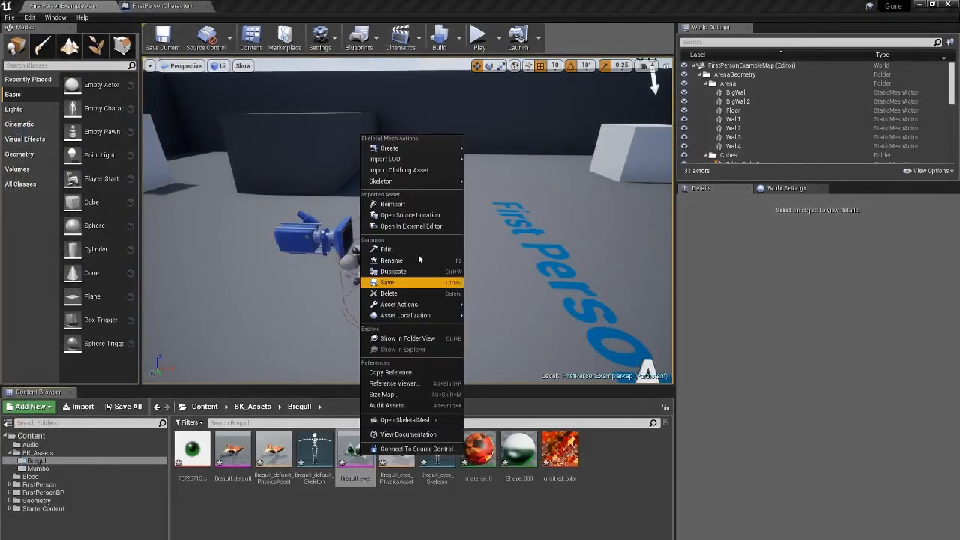
left_click(418, 205)
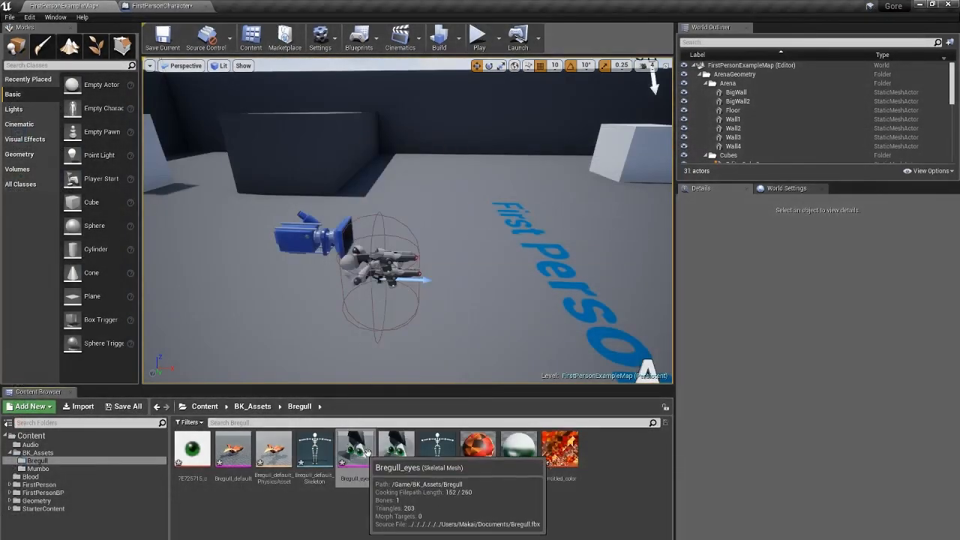
Delete all the imported assets in the Bregull folder.
left_click(560, 450)
left_click(207, 455, "shift")
right_click(207, 455)
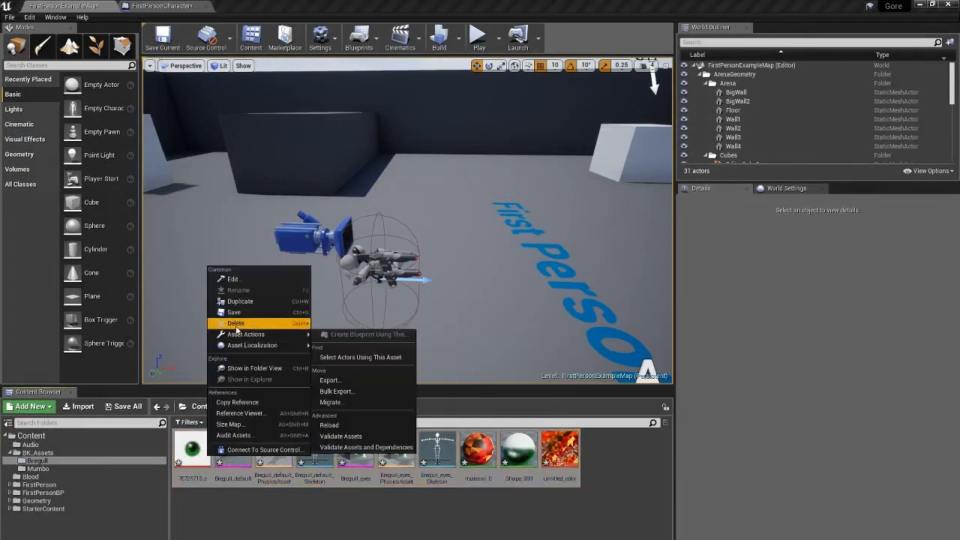
left_click(234, 310)
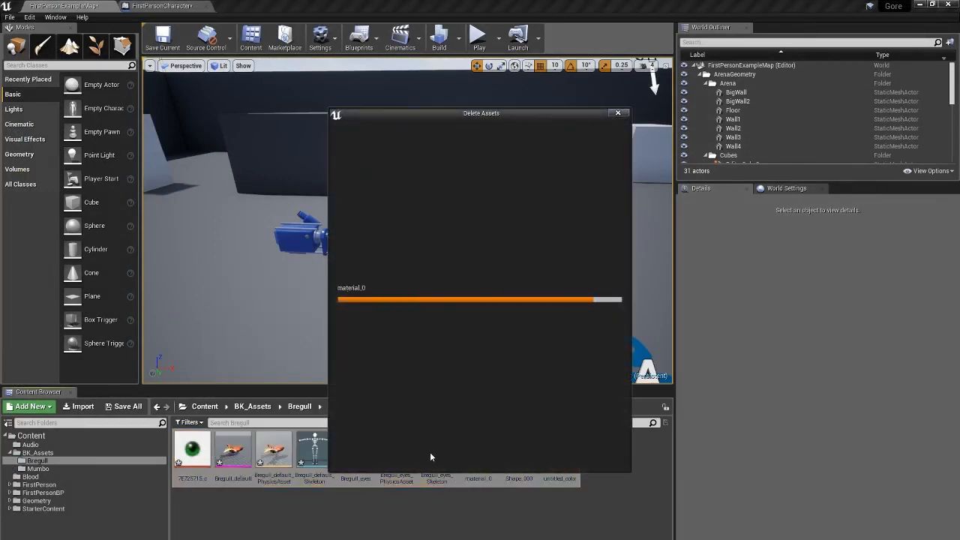
left_click(399, 455)
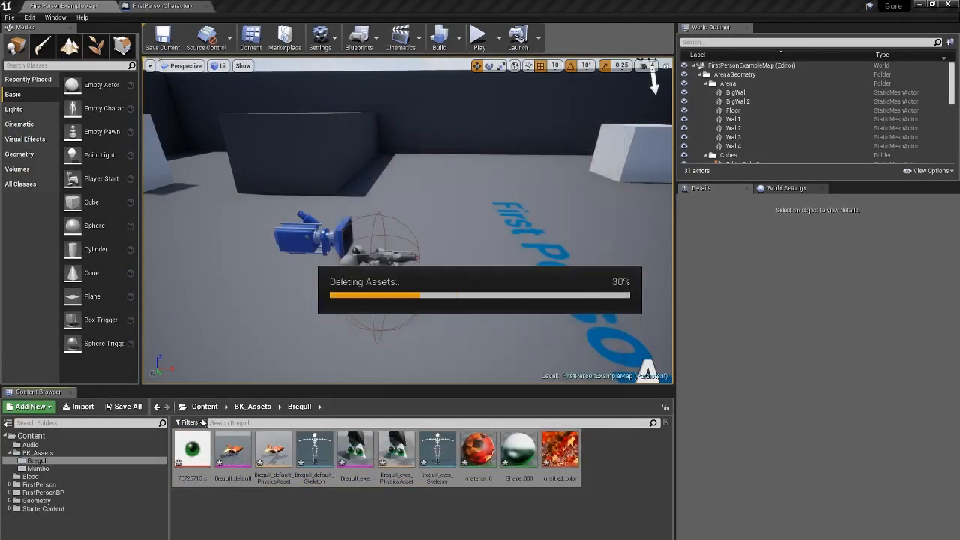
Import the newly exported Bregull.fbx from Documents into the Bregull folder with Skeletal Mesh enabled.
left_click(79, 405)
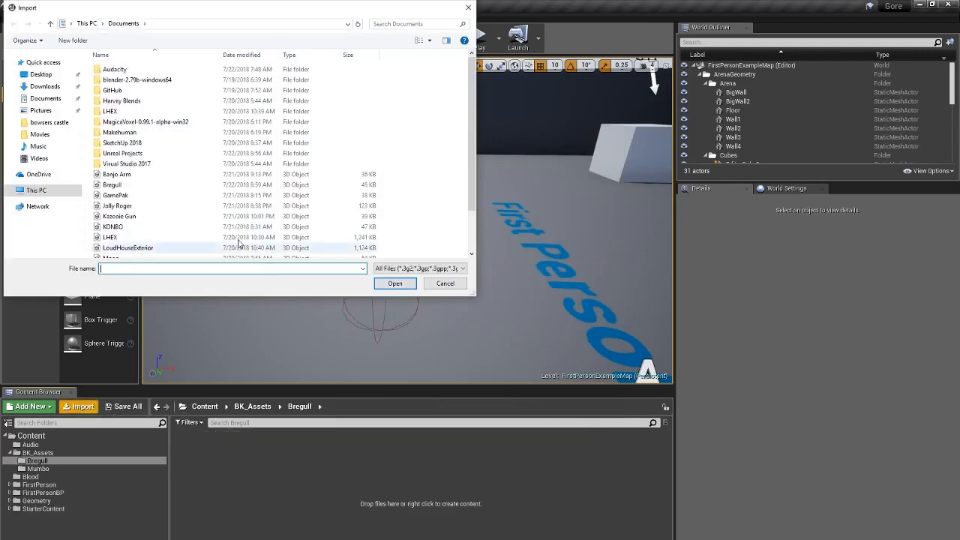
double_click(114, 184)
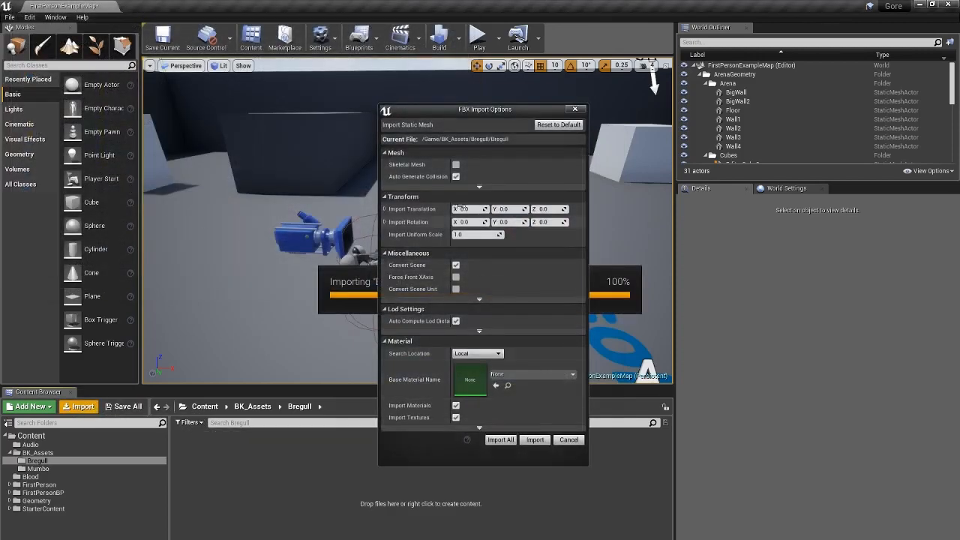
left_click(456, 164)
left_click(496, 483)
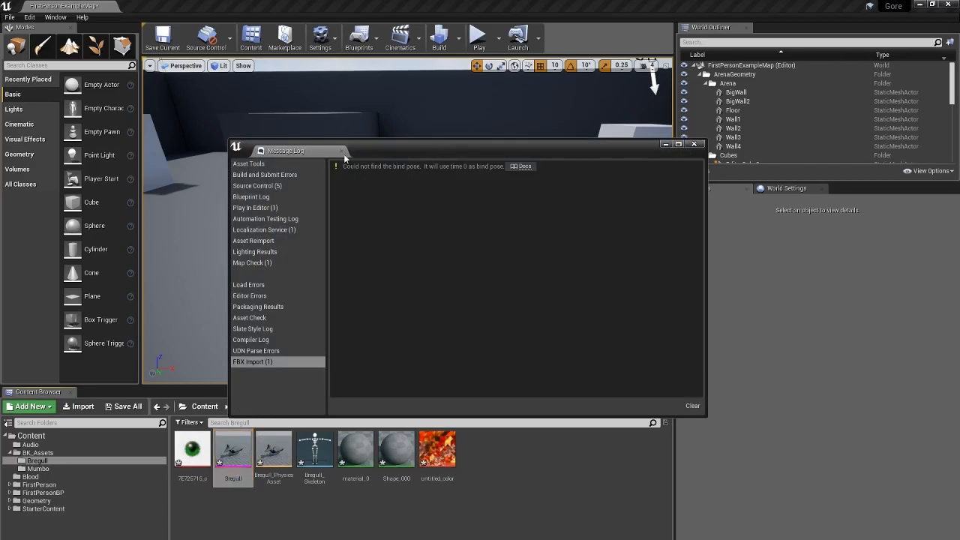
Close the message log, reopen the FirstPersonCharacter blueprint in its viewport view and select the FP_Gun component.
left_click(52, 492)
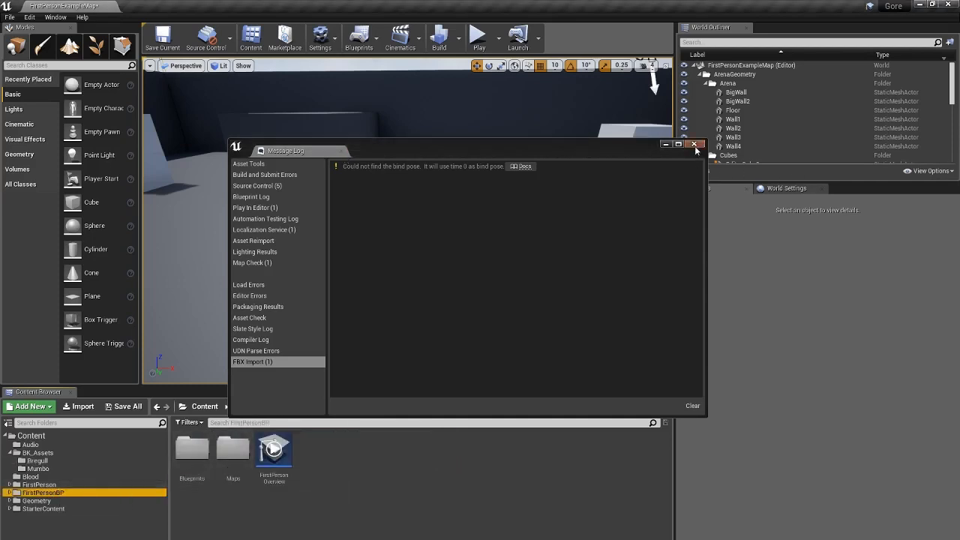
left_click(695, 145)
double_click(192, 450)
double_click(192, 450)
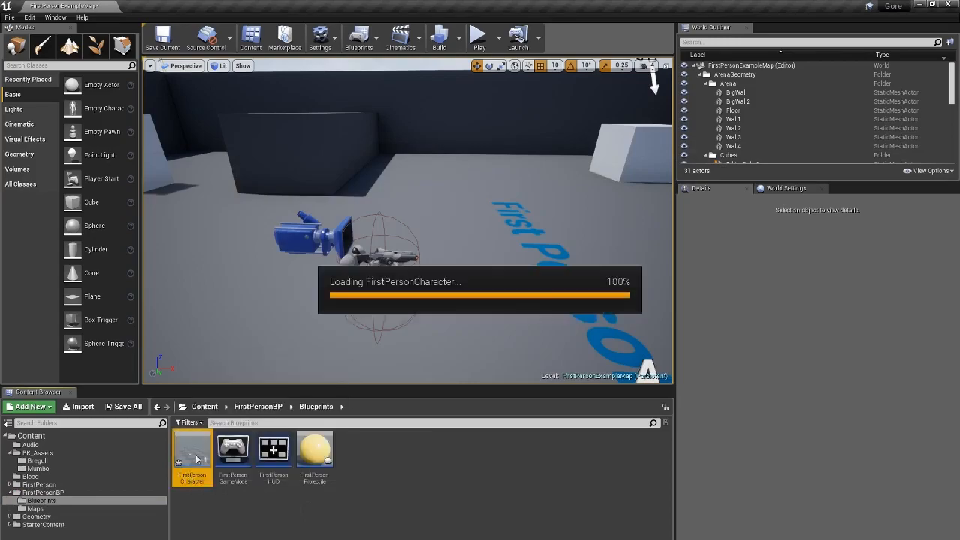
left_click_drag(291, 136, 290, 6)
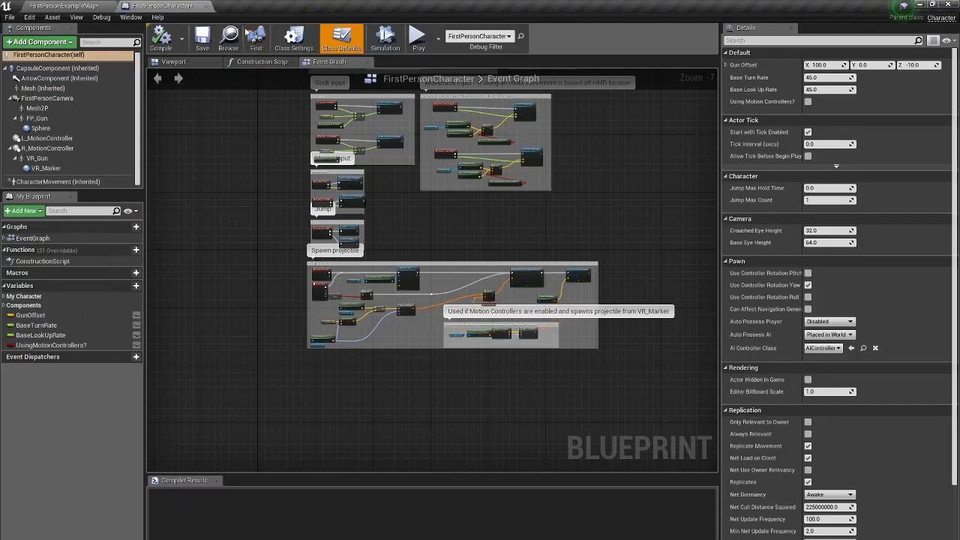
left_click(176, 62)
right_click_drag(337, 316, 369, 324)
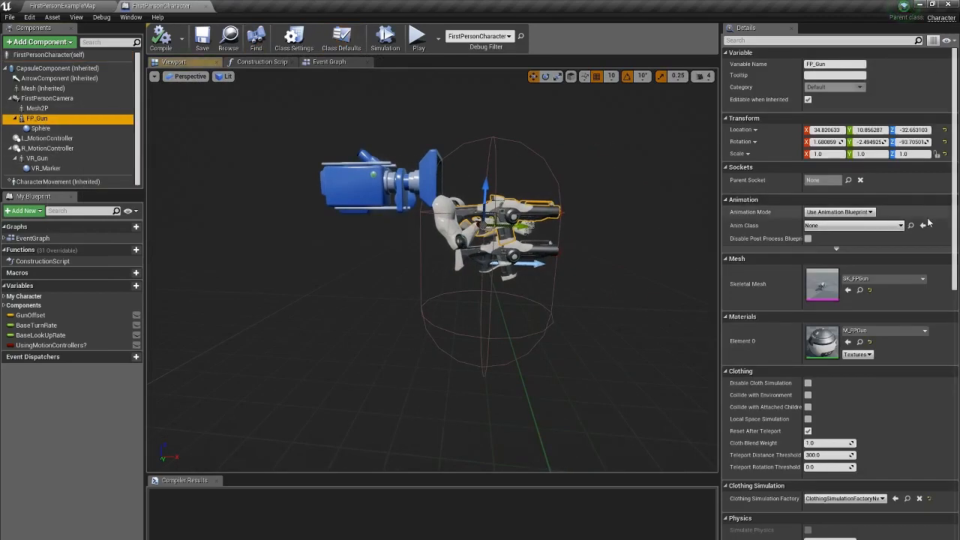
Assign the Bregull skeletal mesh to the FP_Gun component.
left_click(871, 280)
left_click(841, 373)
scroll(533, 327, "down", 10)
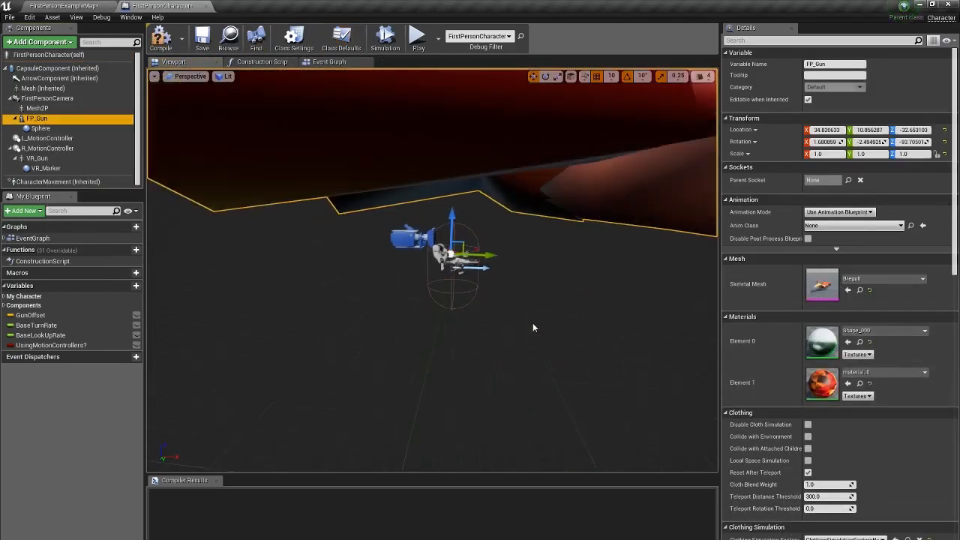
Turn off scale snapping and scale the Mesh2P arms component down uniformly to about 0.066.
left_click(36, 108)
scroll(248, 182, "down", 1)
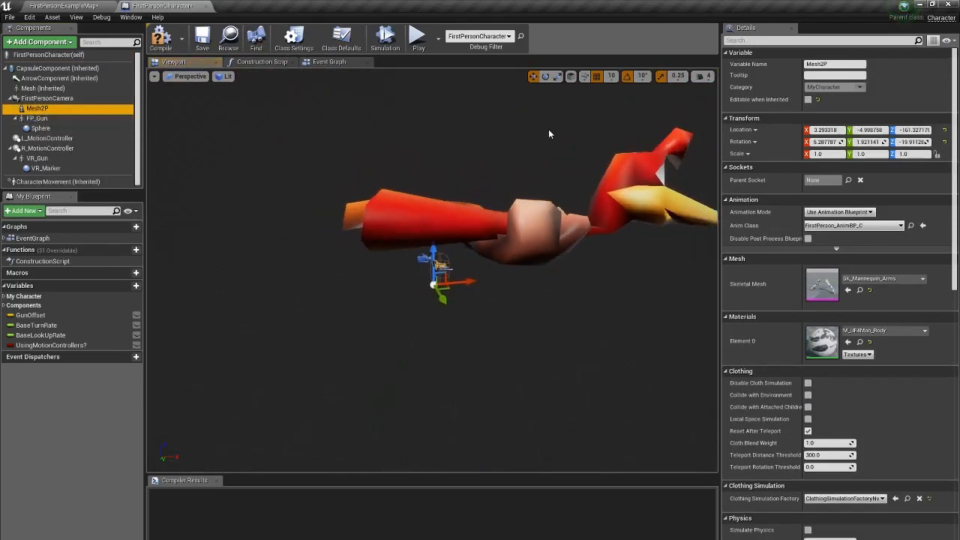
left_click(557, 75)
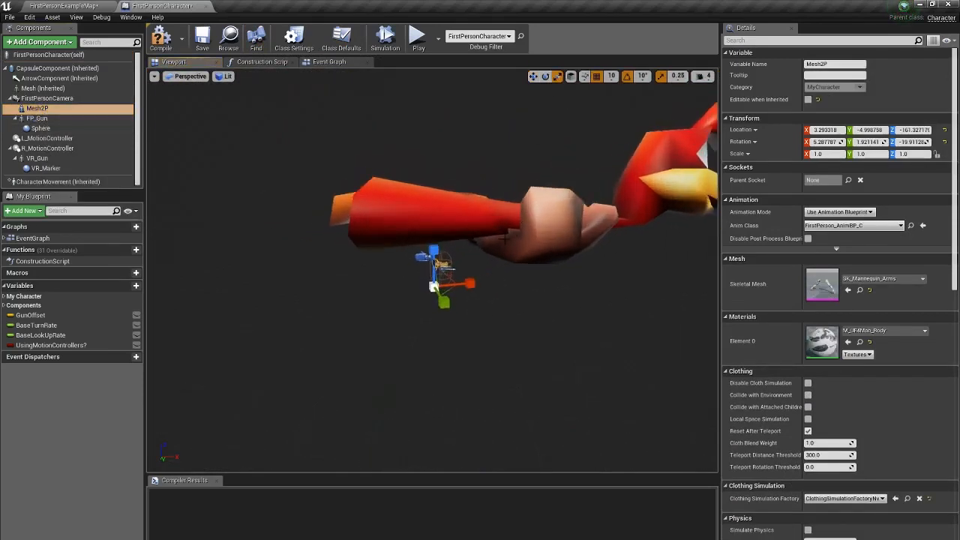
left_click(662, 81)
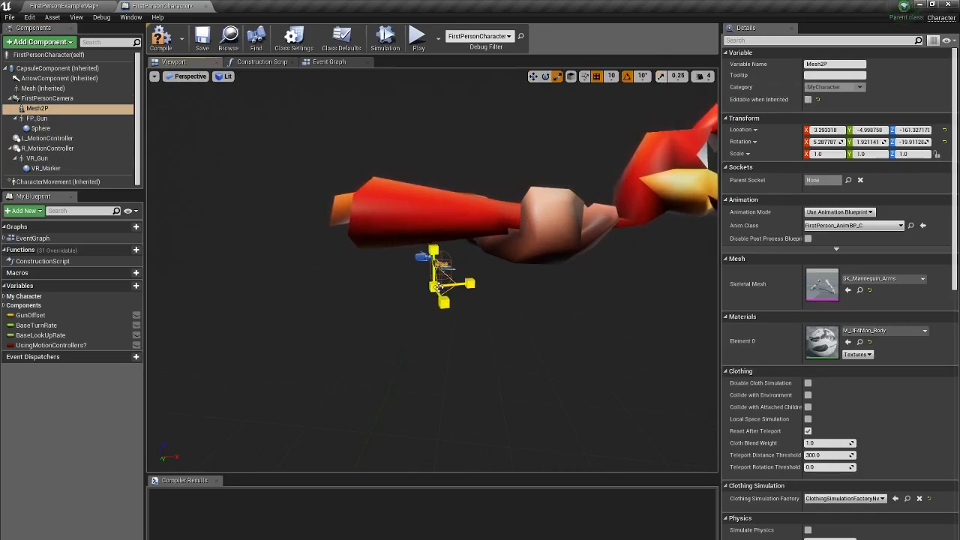
left_click_drag(433, 287, 388, 325)
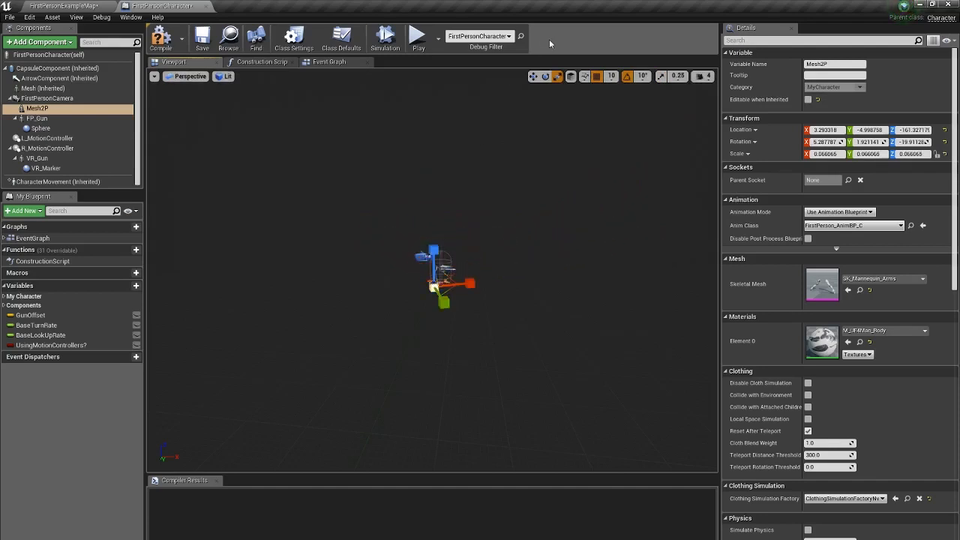
Move Mesh2P up into the character capsule, to about X 0.39, Y -4.91, Z -51.94.
left_click(535, 78)
scroll(461, 244, "up", 5)
left_click_drag(432, 264, 425, 229)
scroll(430, 228, "up", 3)
right_click_drag(431, 226, 257, 231)
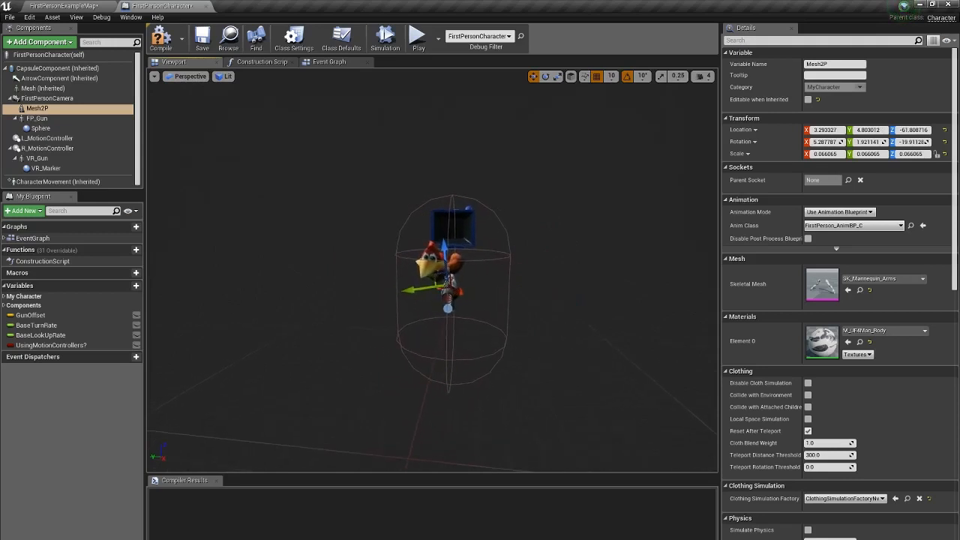
scroll(432, 229, "up", 6)
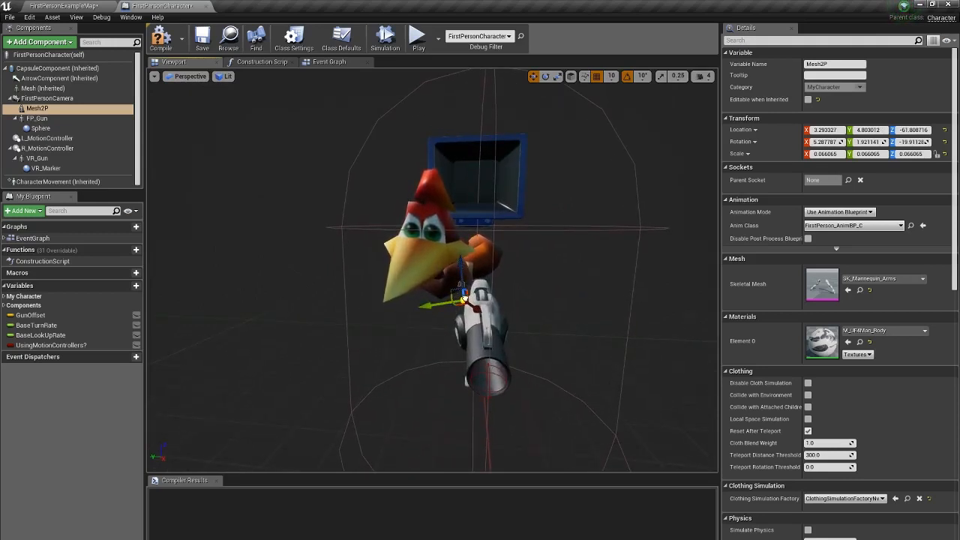
left_click_drag(472, 292, 474, 289)
Scale Mesh2P uniformly to about 0.065.
right_click_drag(577, 192, 443, 189)
left_click(558, 76)
right_click_drag(450, 225, 427, 225)
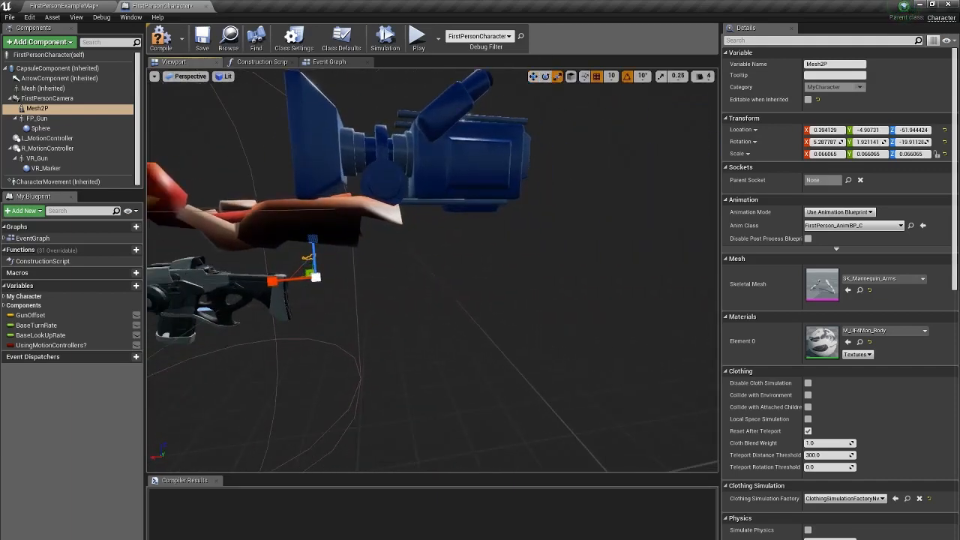
mouse_move(314, 279)
left_mouse_down()
mouse_move(321, 270)
mouse_move(309, 287)
mouse_move(323, 265)
left_mouse_up()
Play-test the level to check the Bregull weapon in first-person view, and end the session.
left_click(414, 44)
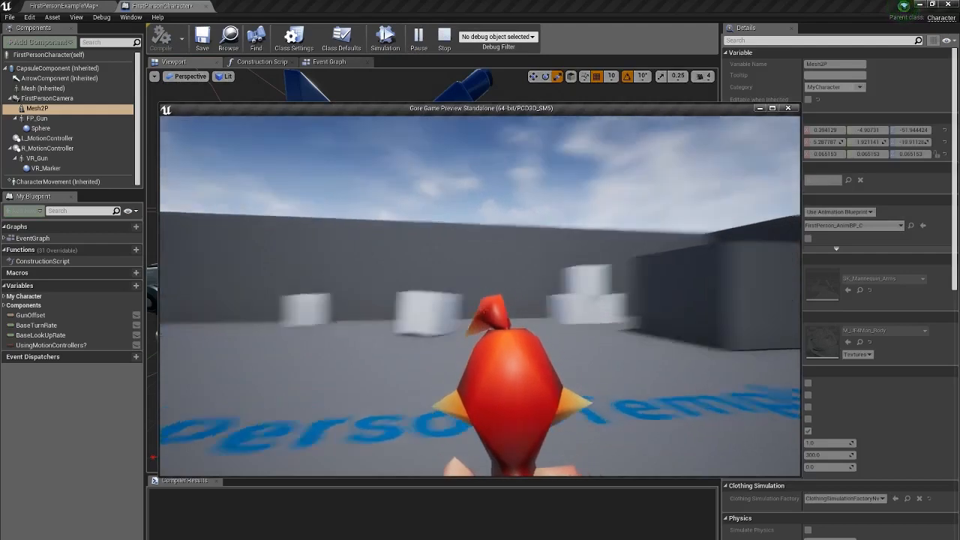
key("d")
left_click(480, 296)
key("d")
left_click(480, 296)
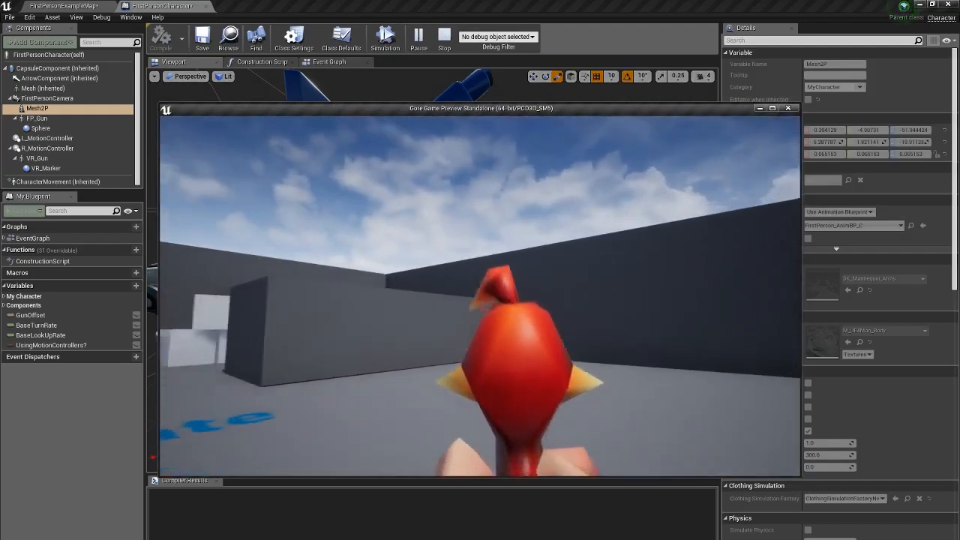
key("Escape")
Scale Mesh2P uniformly to about 0.043 and move it to about X 19.19, Y -10.73, Z -41.32.
key("d")
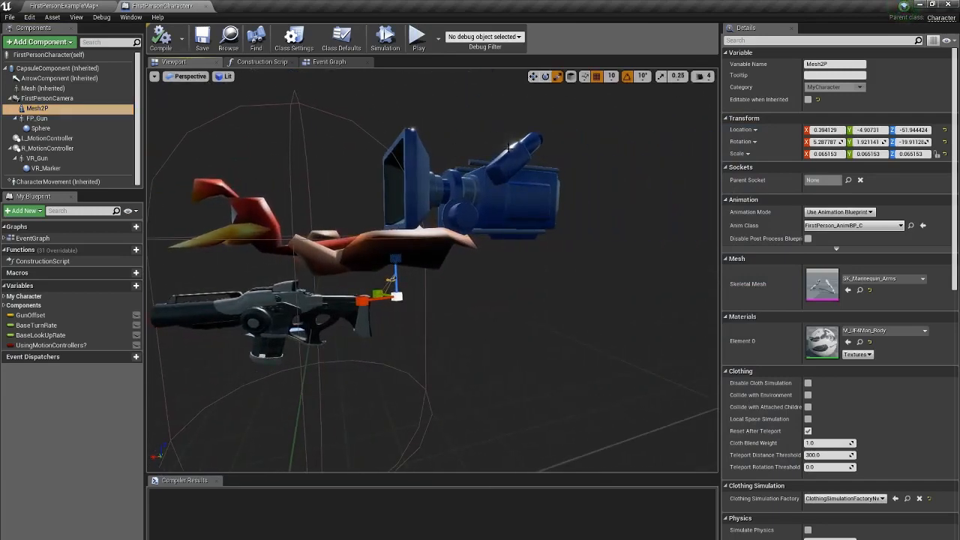
left_click_drag(389, 279, 375, 294)
key("w")
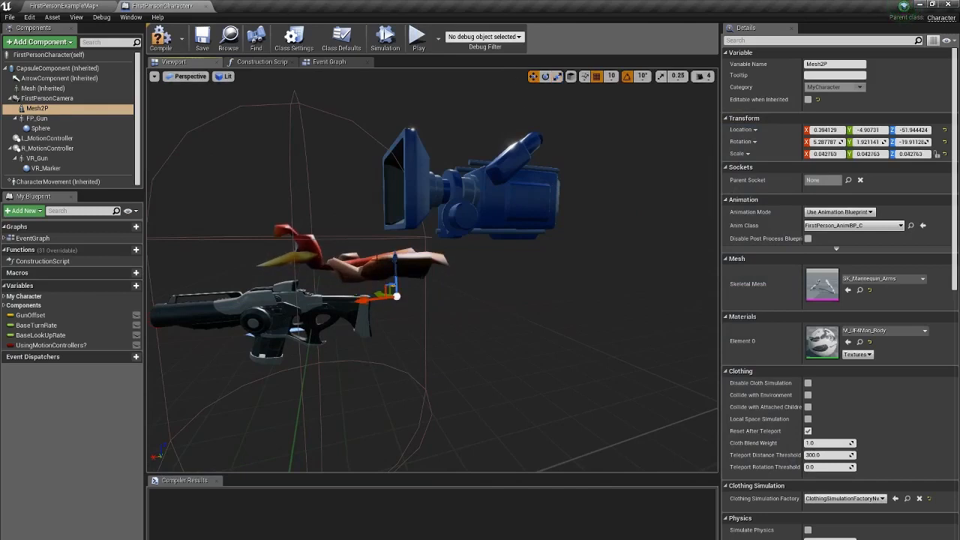
left_click_drag(396, 261, 396, 244)
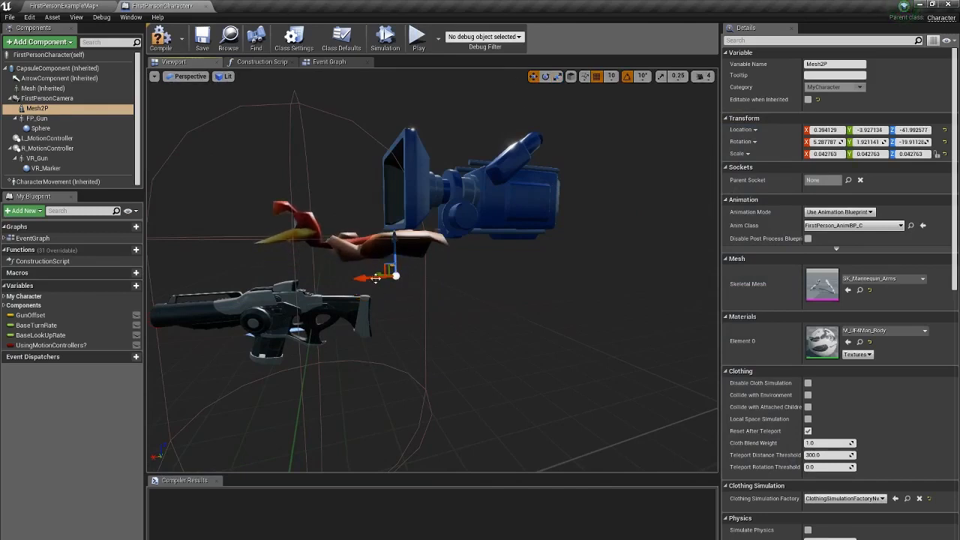
left_click_drag(375, 277, 337, 279)
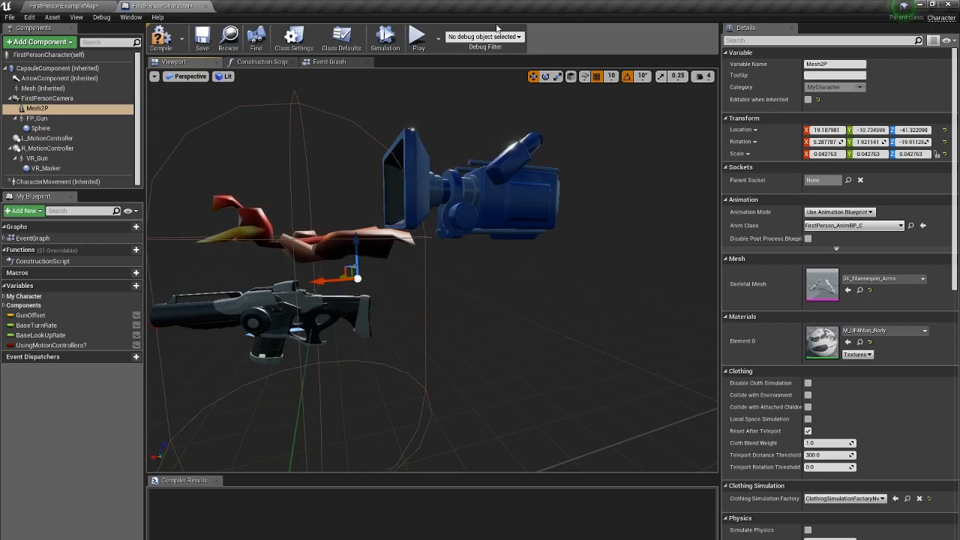
Play-test the level again, then examine the weapon's placement relative to the camera in the blueprint viewport.
left_click(417, 41)
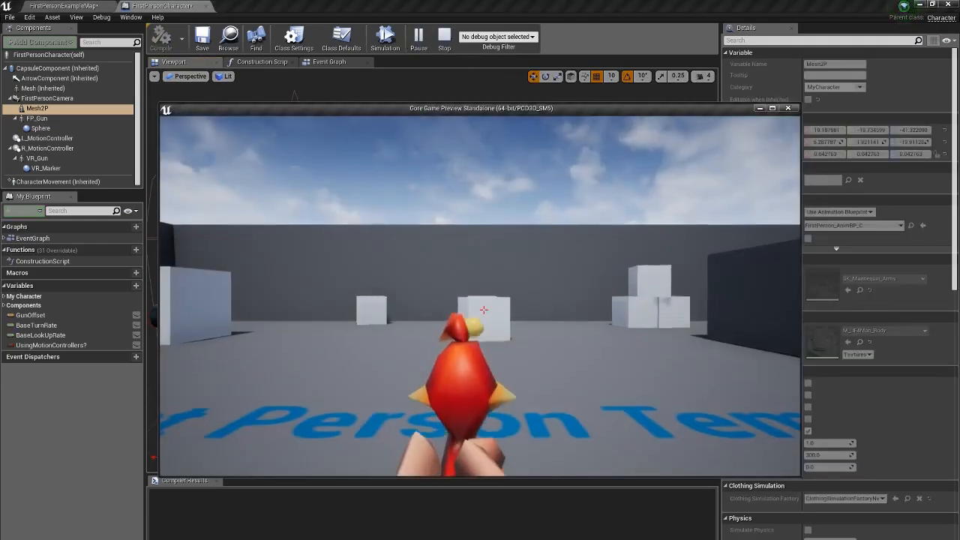
left_click(484, 309)
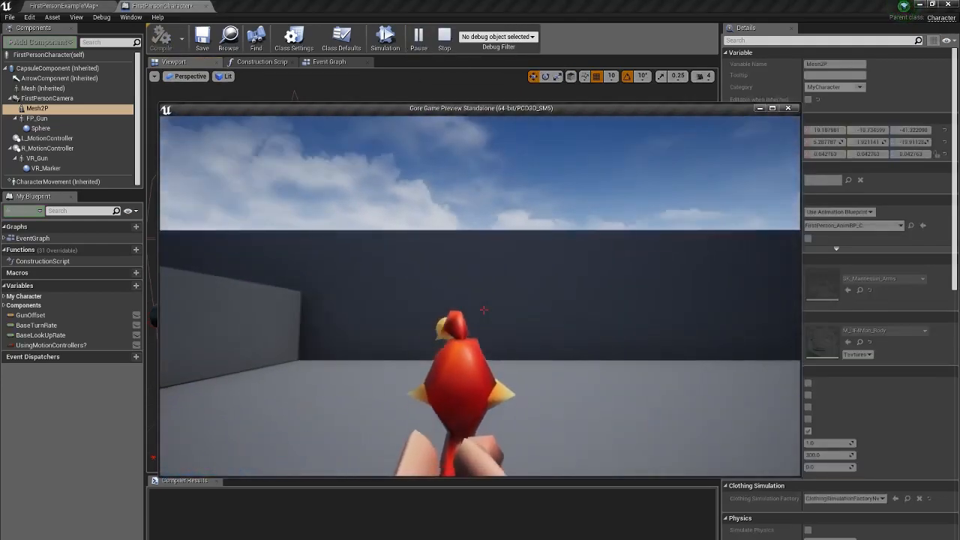
key("Escape")
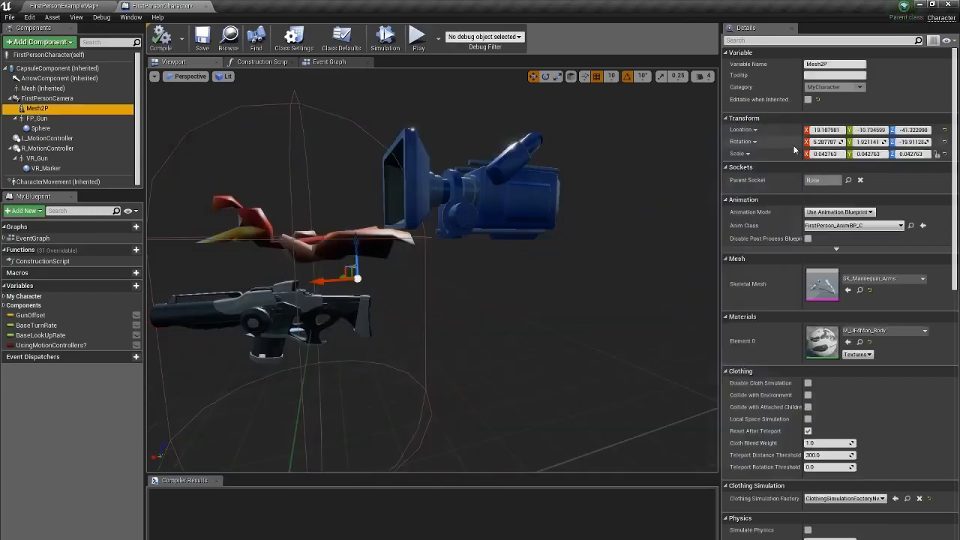
left_click_drag(540, 115, 592, 180)
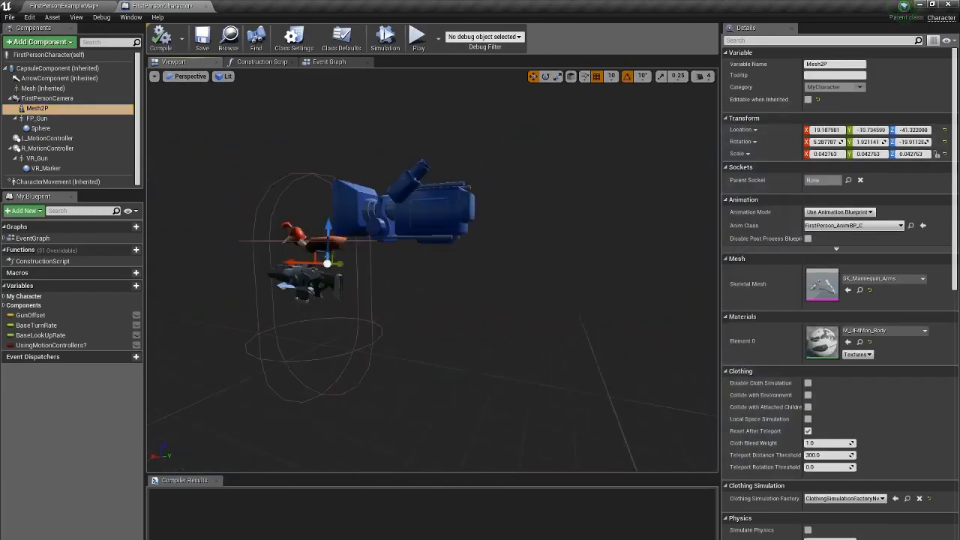
right_click_drag(432, 270, 315, 259)
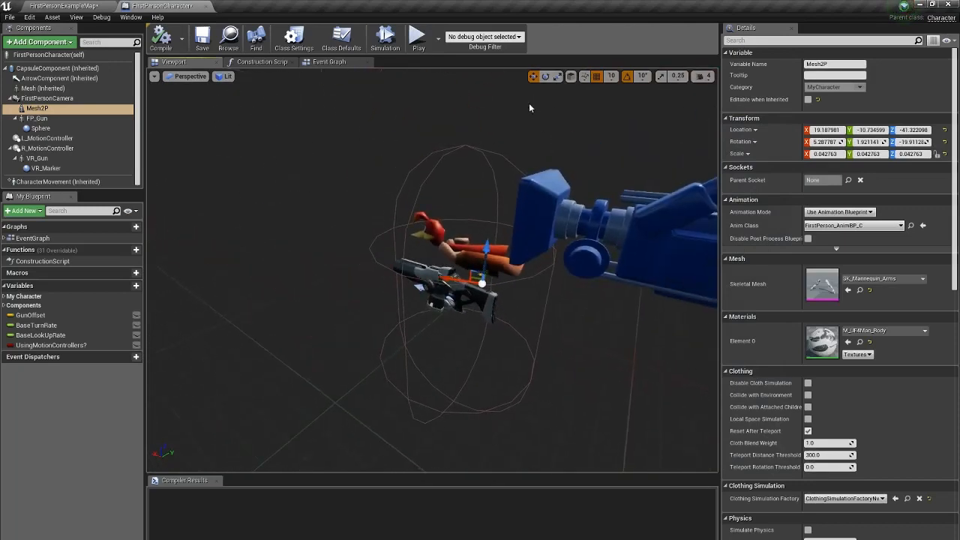
Return to the level editor and choose the Mumbo Rig file from Documents for import into the BK_Assets/Mumbo folder.
left_click(105, 6)
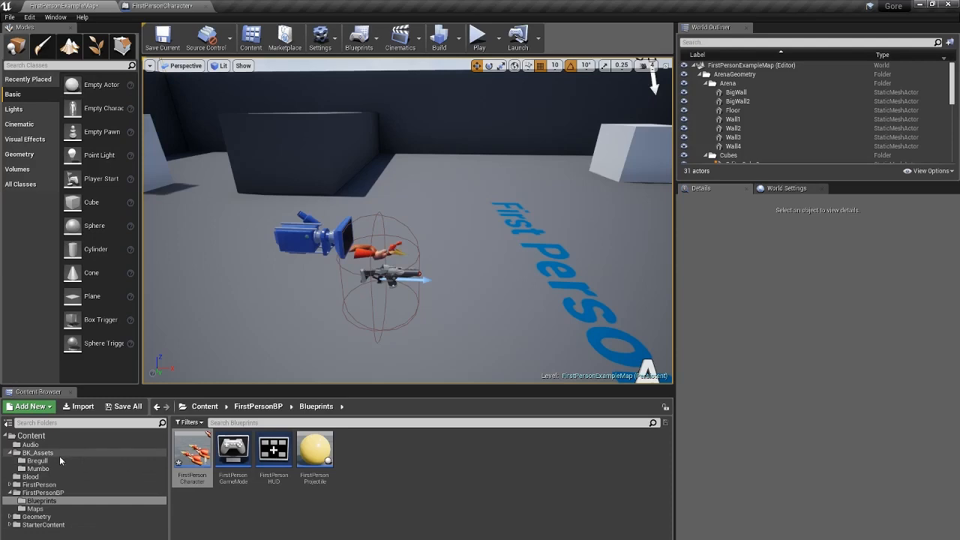
left_click(85, 469)
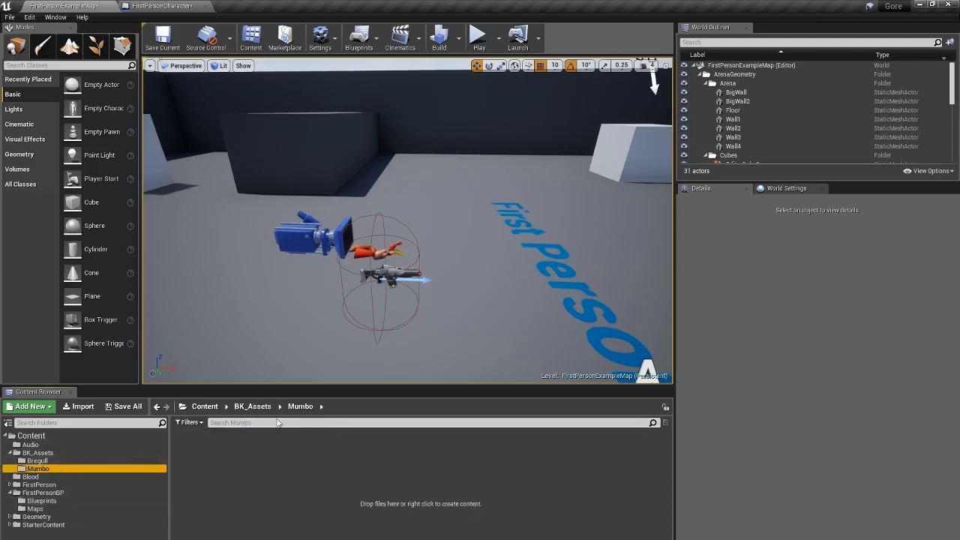
right_click(342, 521)
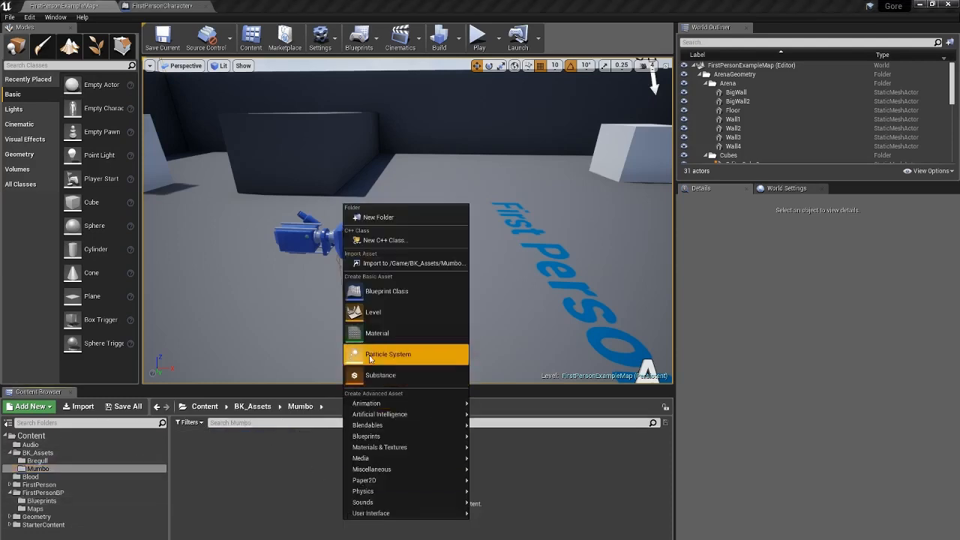
left_click(390, 264)
scroll(157, 224, "down", 3)
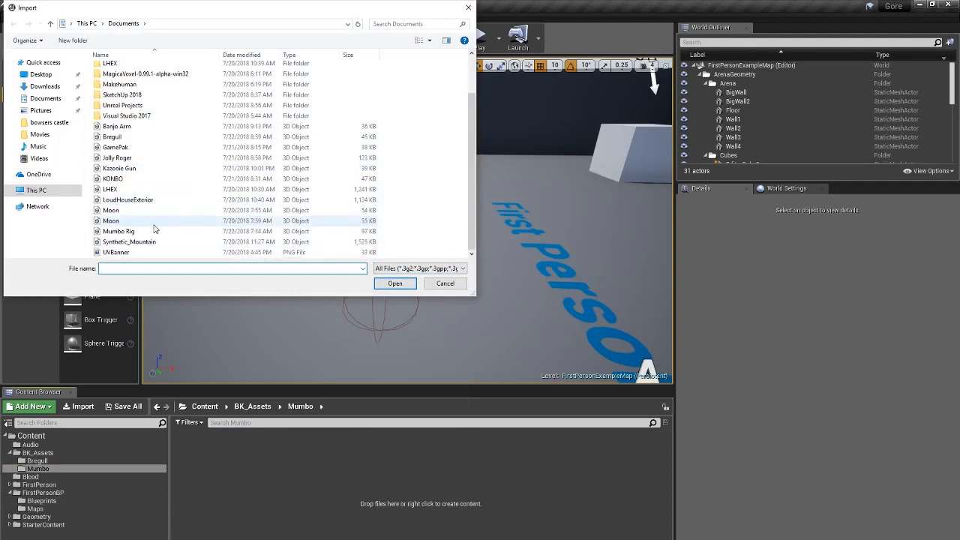
double_click(120, 231)
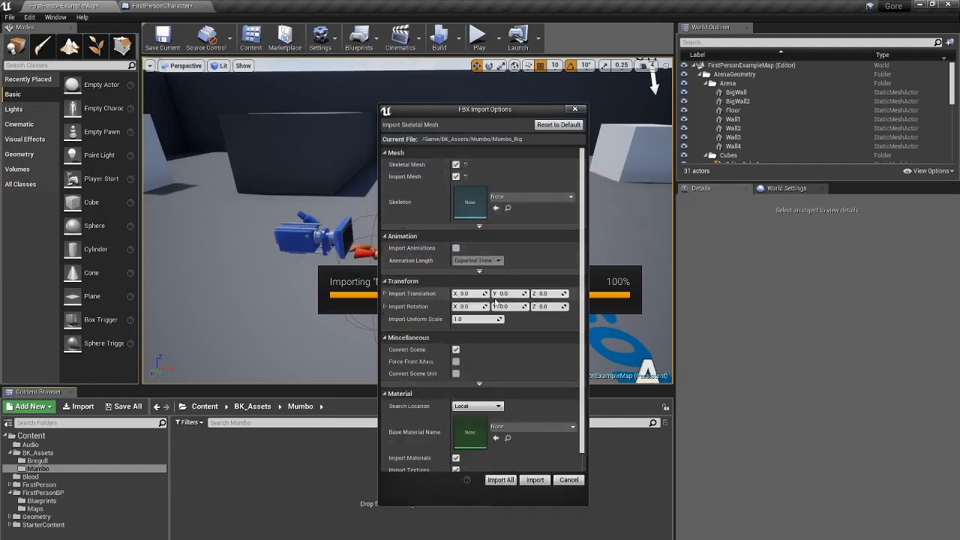
Enable Use T0As Ref Pose and the skeleton reference pose update, and set the normal import method to Import Normals and Tangents.
left_click(465, 236)
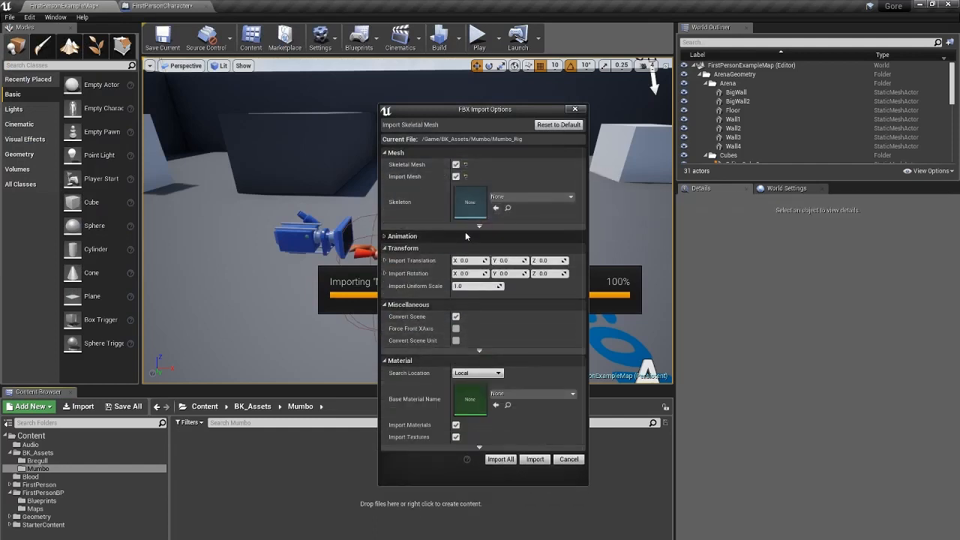
left_click(479, 225)
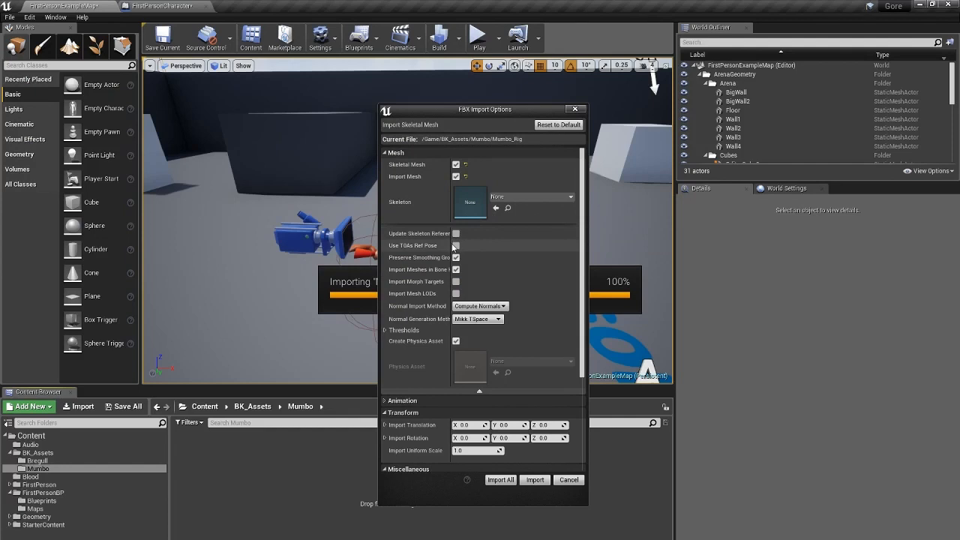
left_click(456, 245)
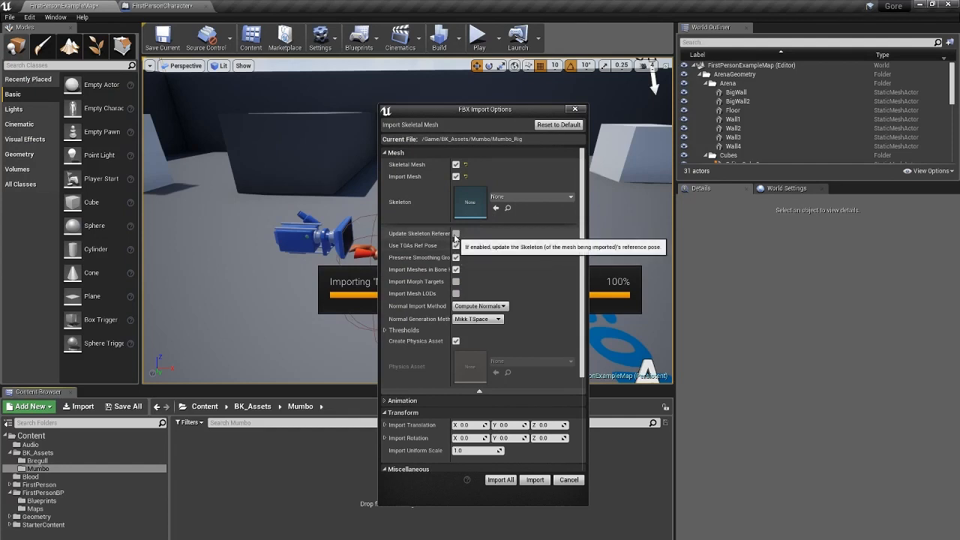
left_click(455, 233)
left_click(470, 307)
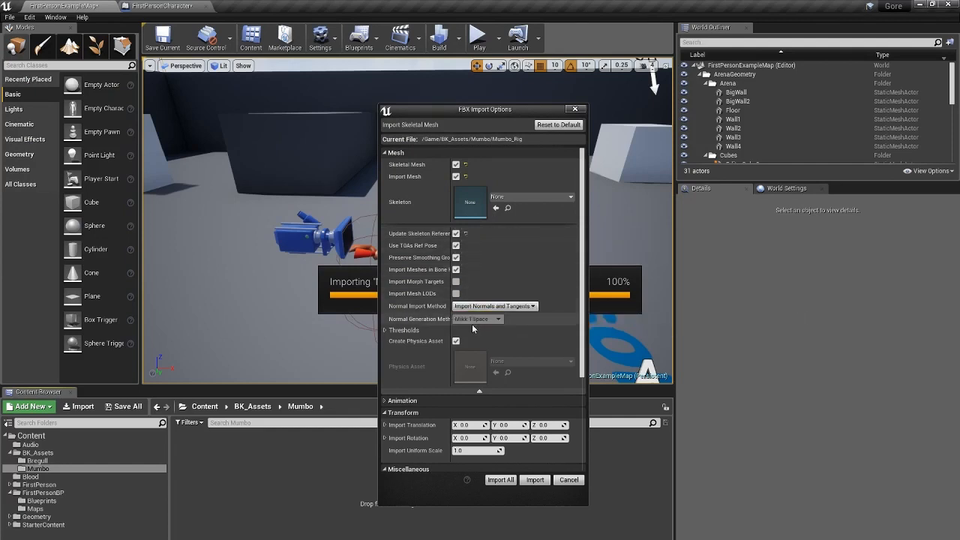
left_click(504, 315)
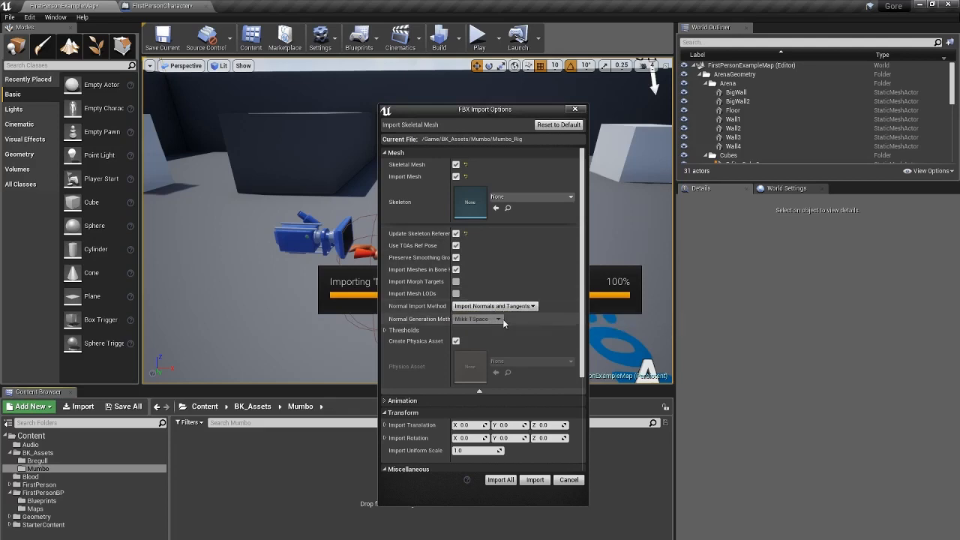
Import the Mumbo Rig with these options for all files and save all assets.
left_click(511, 480)
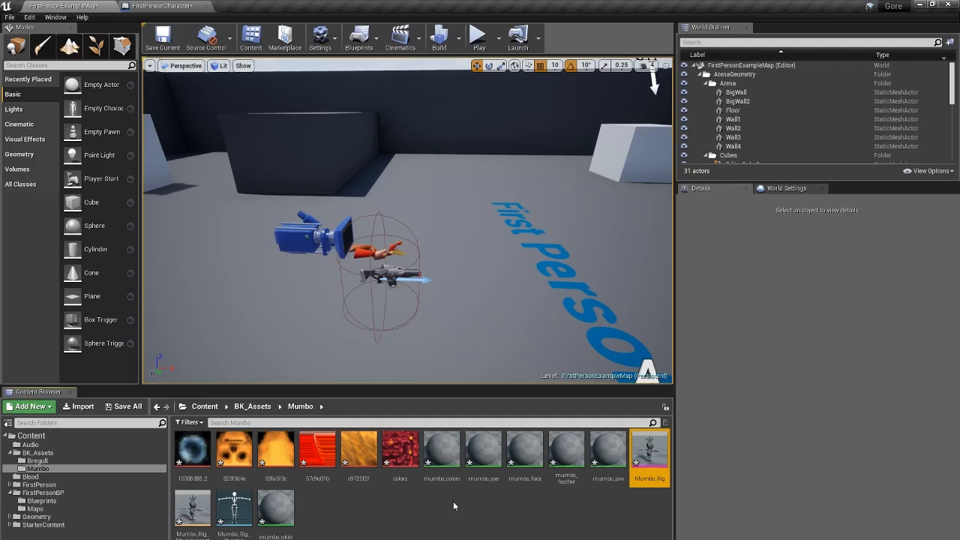
left_click(431, 510)
key("ctrl+shift+s")
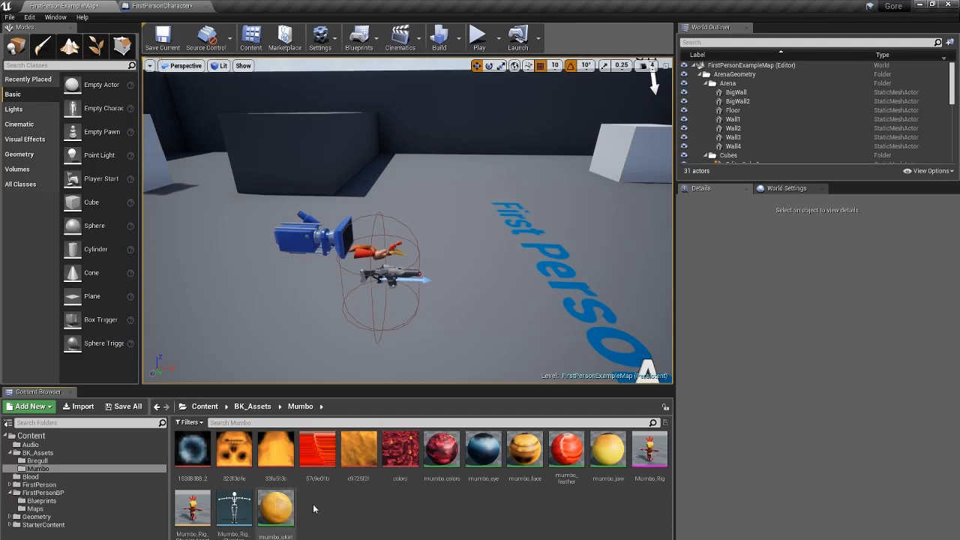
Open the Mumbo_Rig physics asset and start simulating its ragdoll.
double_click(204, 523)
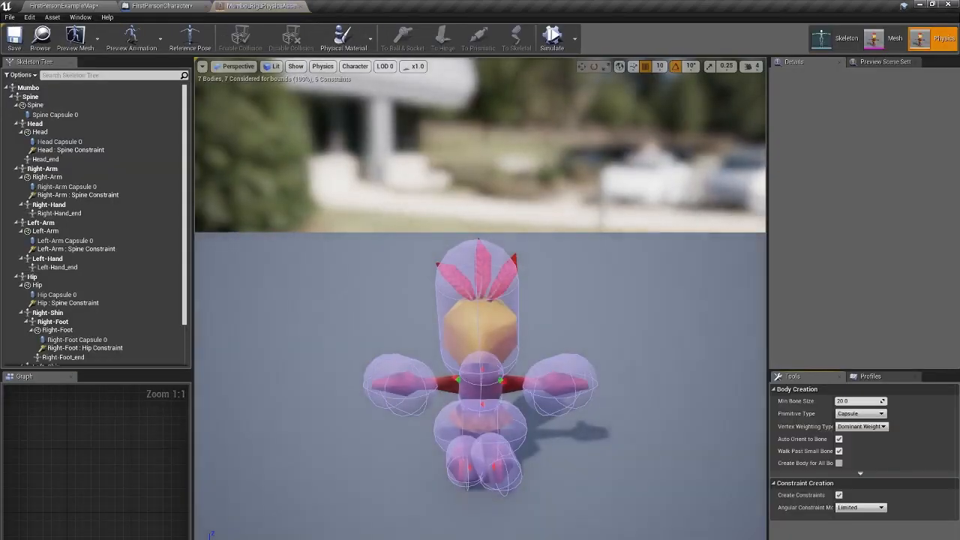
right_click_drag(249, 264, 405, 264)
right_click_drag(605, 326, 517, 326)
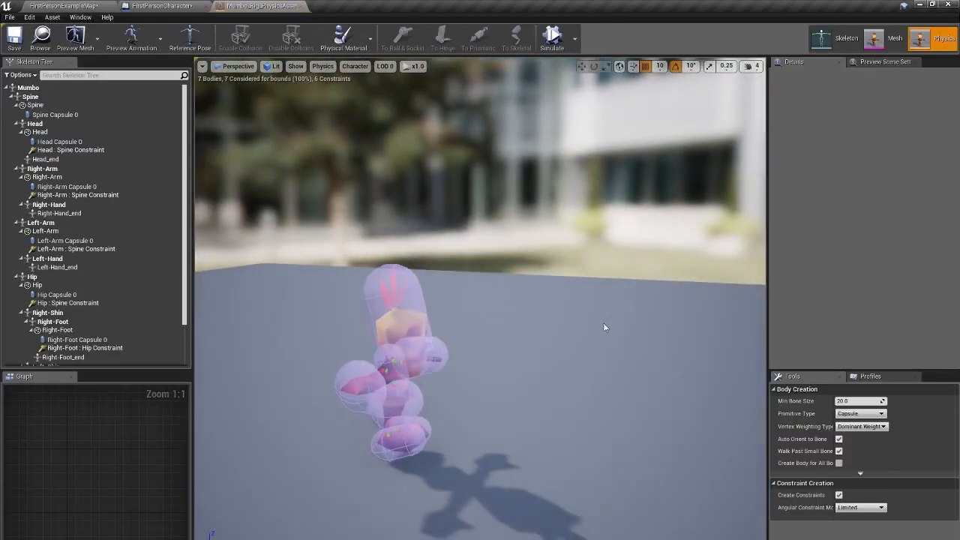
left_click(555, 44)
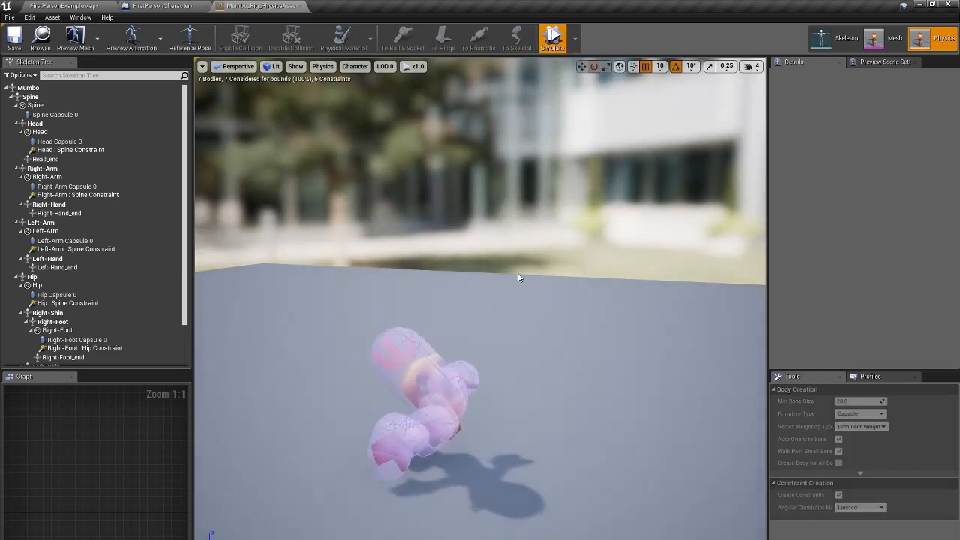
Examine Mumbo's simulated ragdoll from several angles, stop the simulation and inspect the physics bodies.
right_click_drag(521, 408, 530, 458)
key("w")
key("s")
key("d")
left_click(552, 47)
key("d")
right_click_drag(579, 180, 385, 155)
key("d")
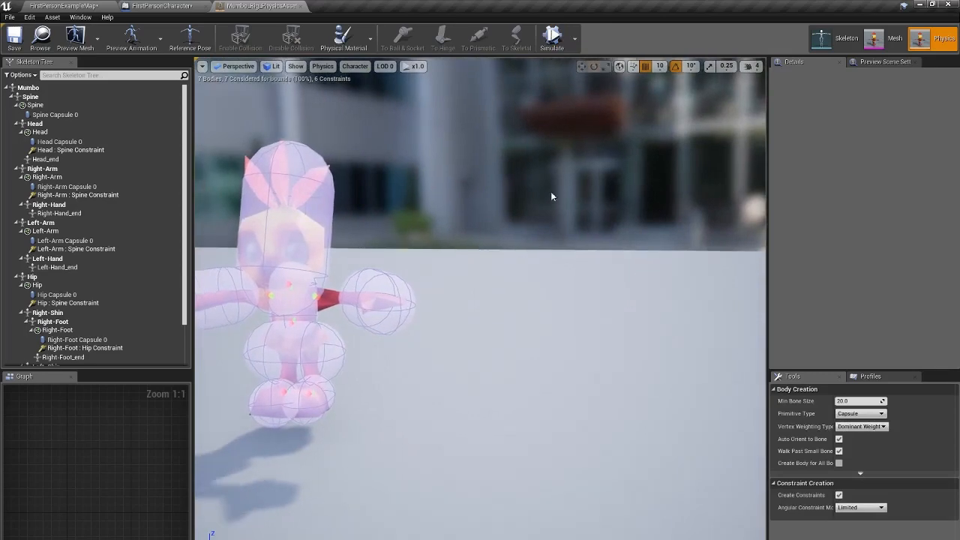
Select all of Mumbo's existing capsule physics bodies in the skeleton and delete them.
right_click_drag(552, 198, 462, 195)
key("w")
key("s")
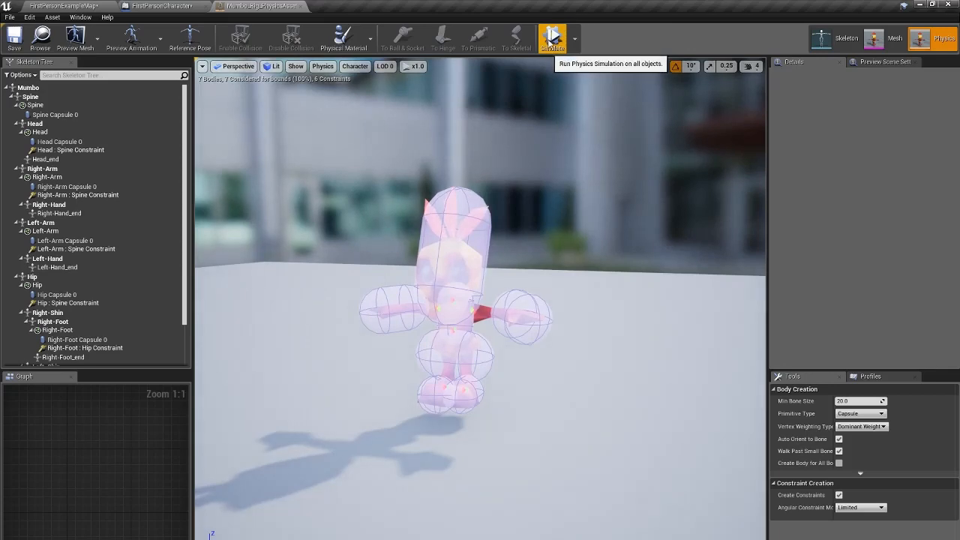
left_click(53, 99)
key("ctrl+a")
right_click(56, 106)
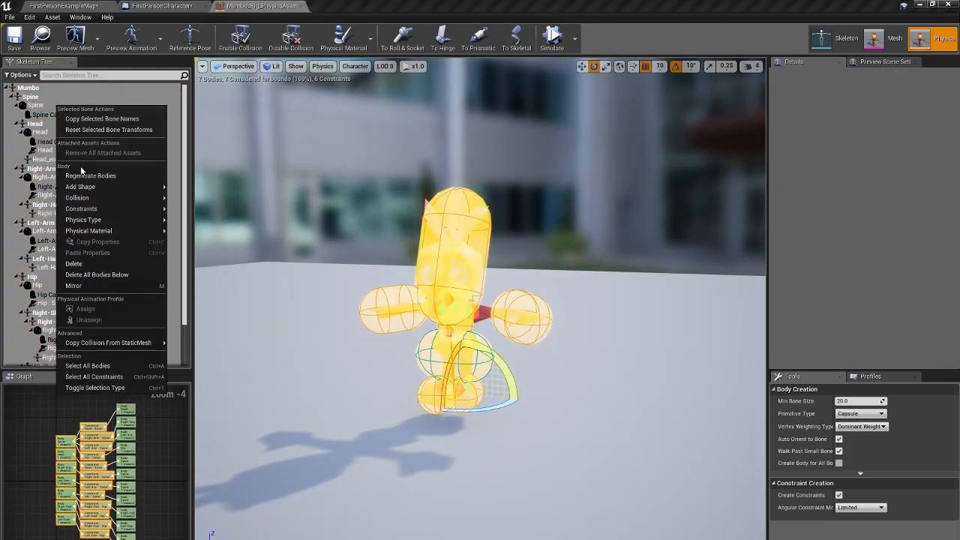
left_click(74, 263)
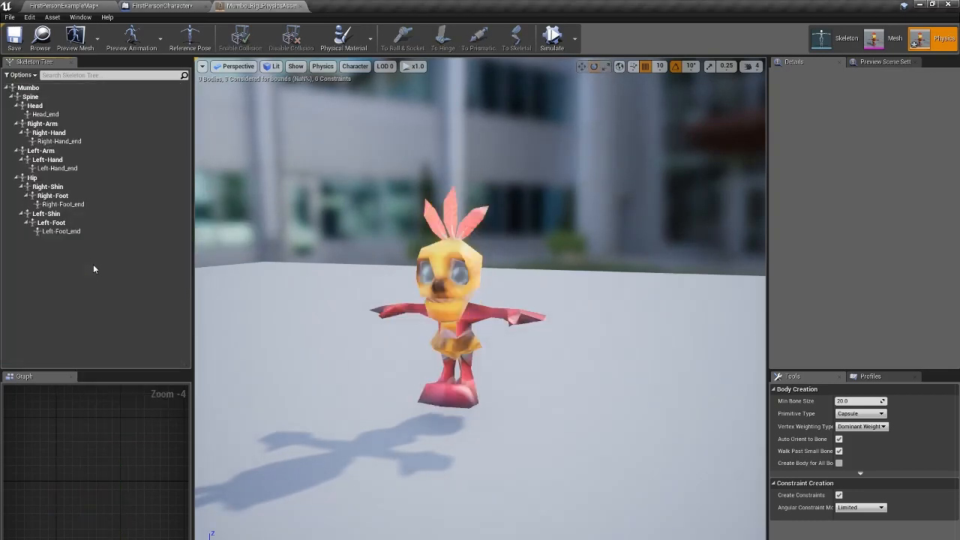
Select every bone in Mumbo's skeleton, set the primitive type to Box and create physics bodies for them.
left_click(93, 202)
key("ctrl+a")
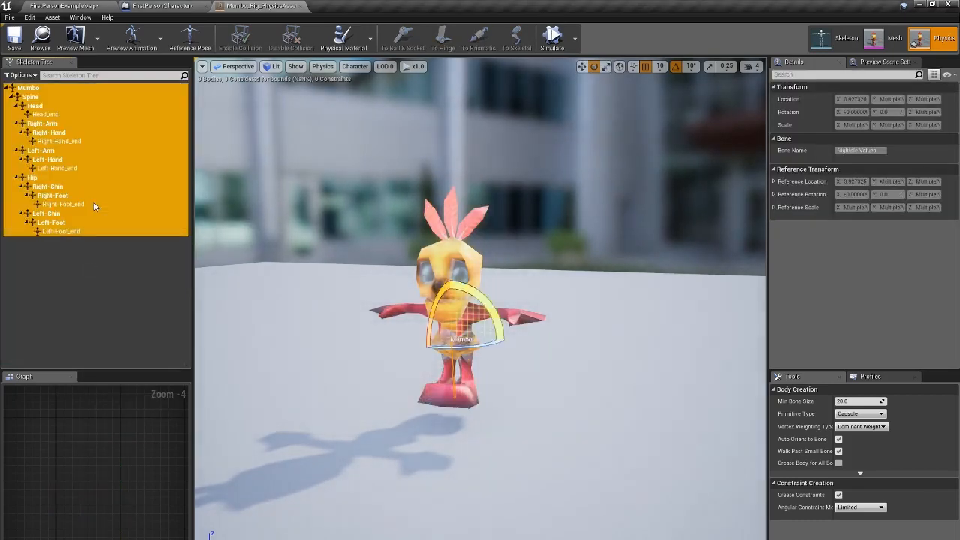
left_click(861, 413)
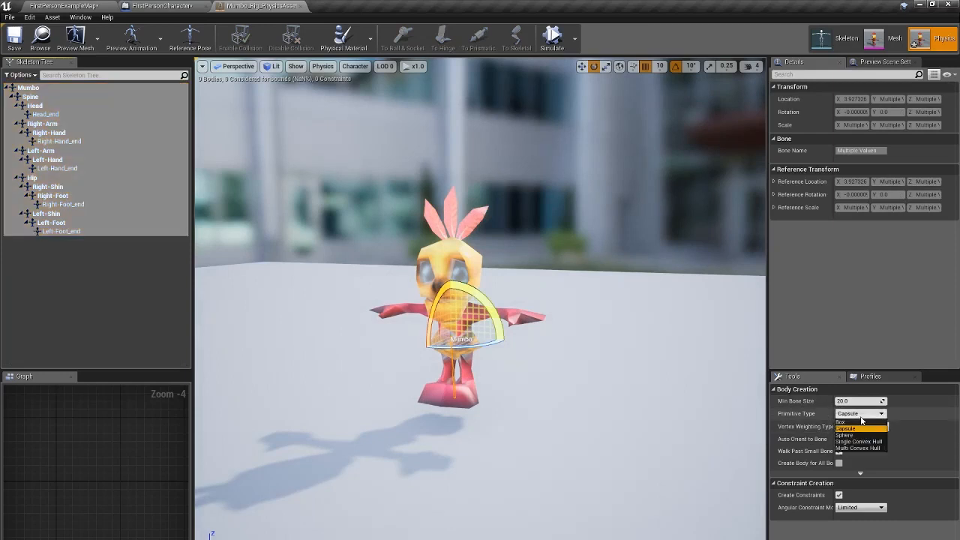
left_click(862, 443)
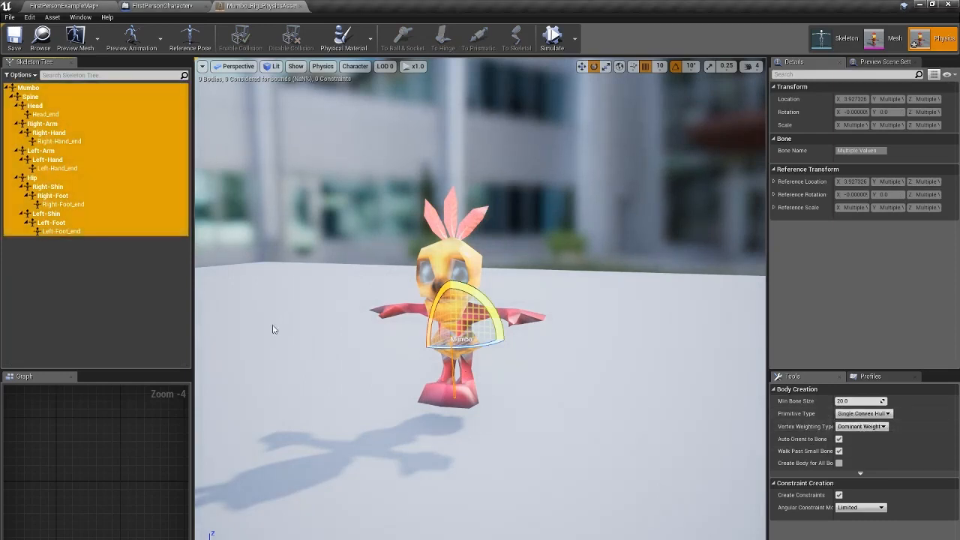
left_click(863, 415)
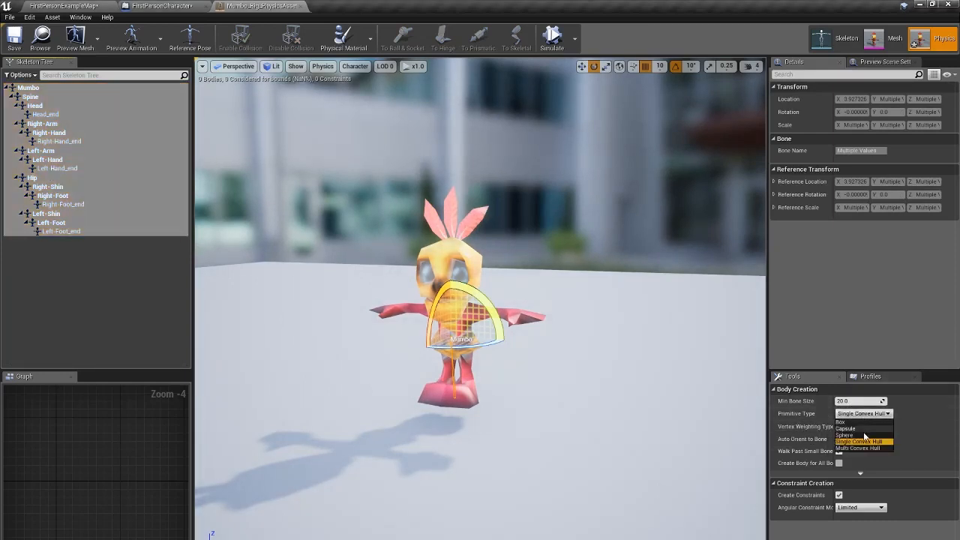
left_click(843, 422)
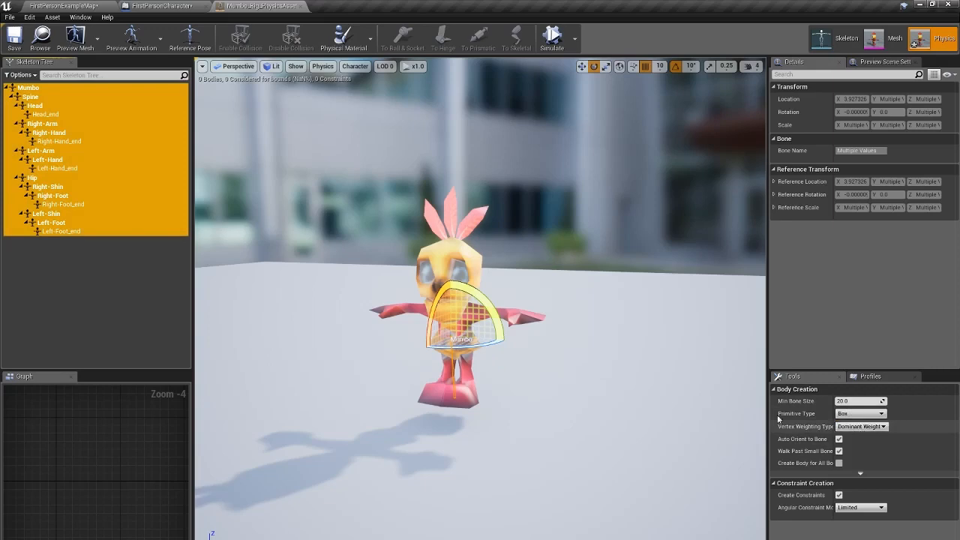
right_click(91, 132)
left_click(141, 205)
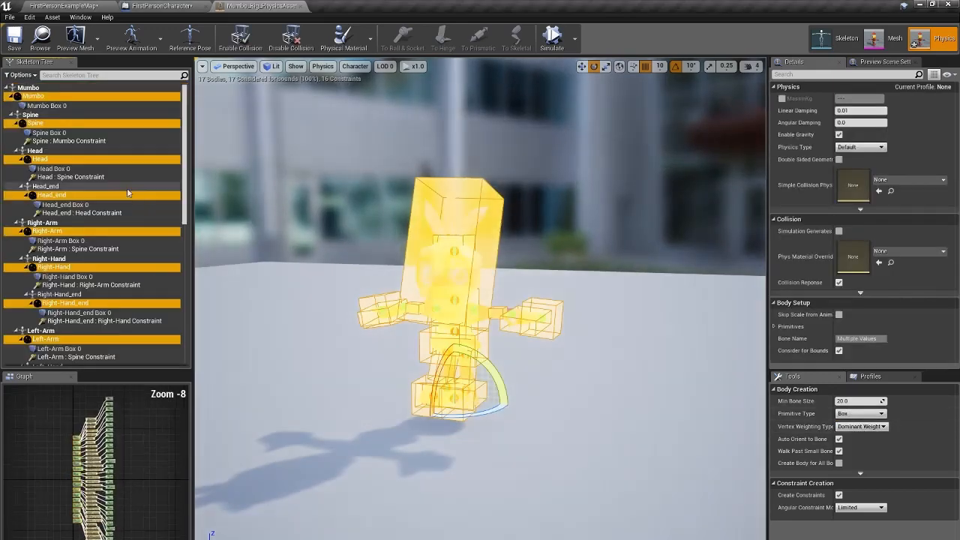
Delete the Spine : Mumbo, Head : Spine and Head_end : Head constraints from the physics asset.
left_click(79, 140)
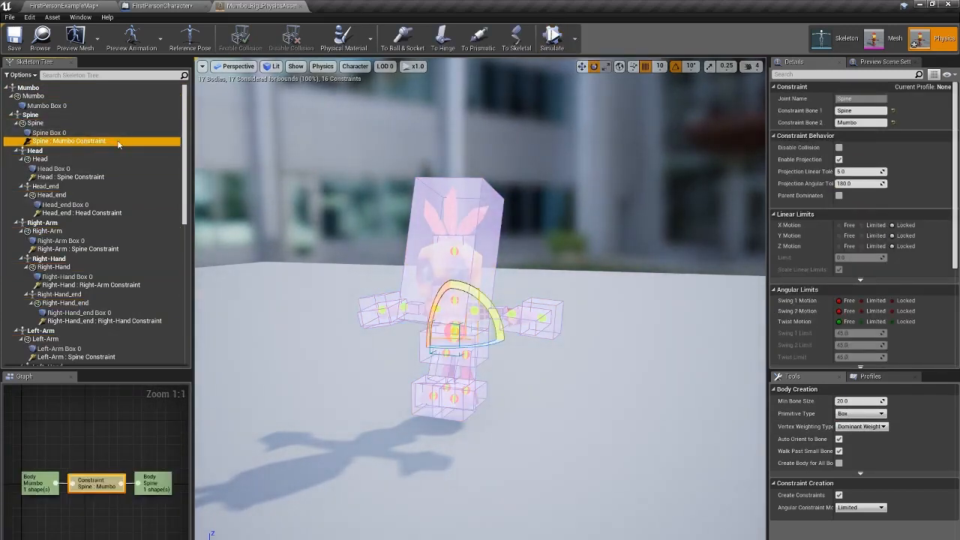
key("Delete")
left_click(52, 168)
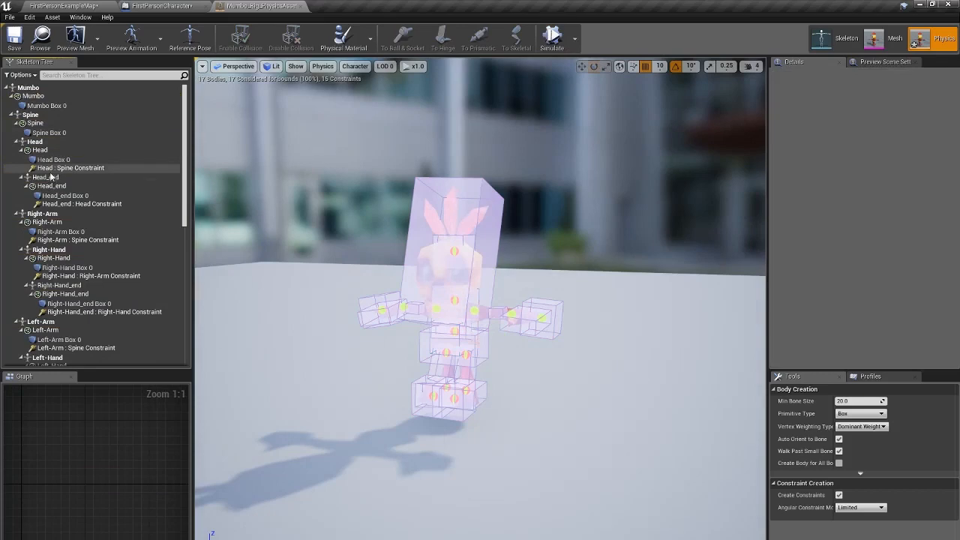
key("Delete")
left_click(55, 187)
left_click(55, 195)
key("Delete")
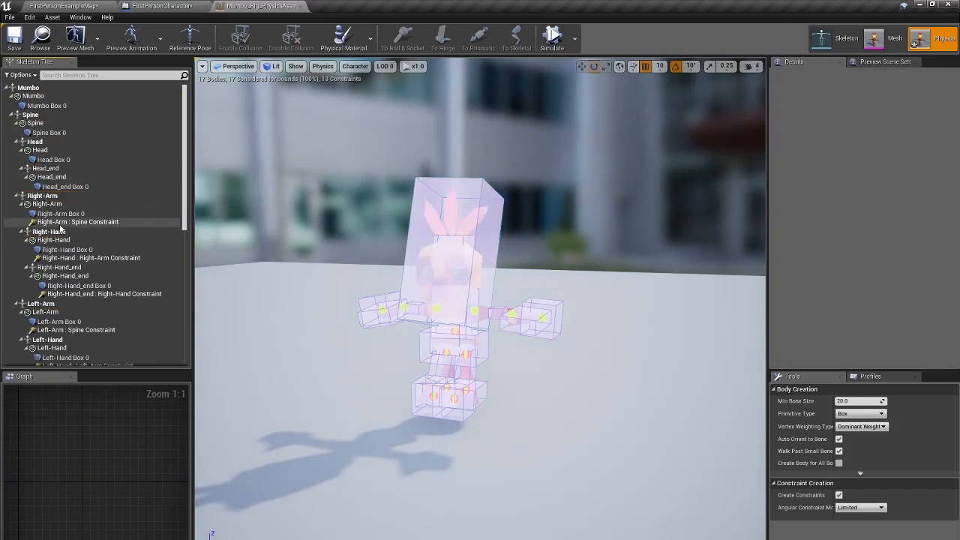
Delete the constraints of the Right-Arm, Right-Hand and Right-Hand_end bodies.
left_click(57, 223)
key("Delete")
left_click(57, 251)
key("Delete")
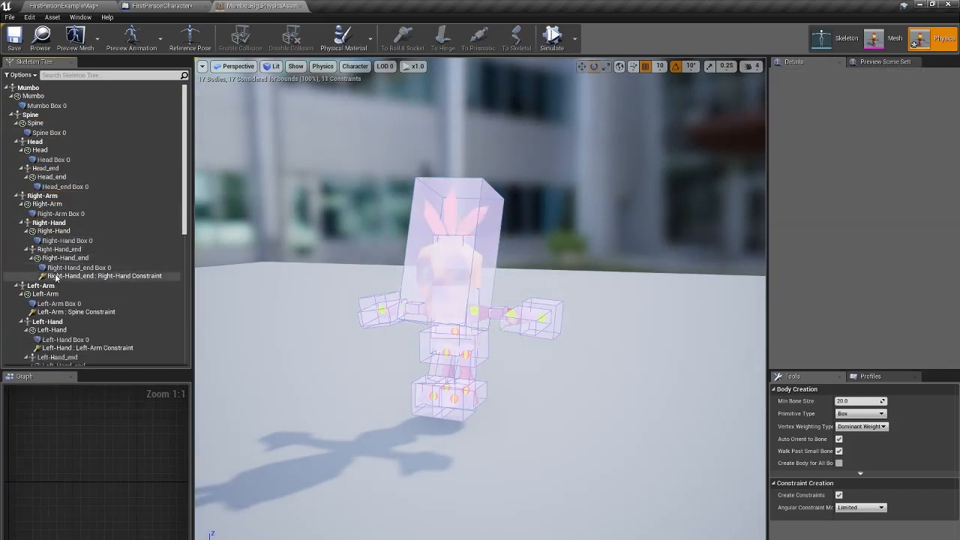
left_click(57, 276)
key("Delete")
Delete the constraints of the Left-Arm, Left-Hand and Left-Hand_end bodies.
left_click(57, 303)
key("Delete")
left_click(60, 330)
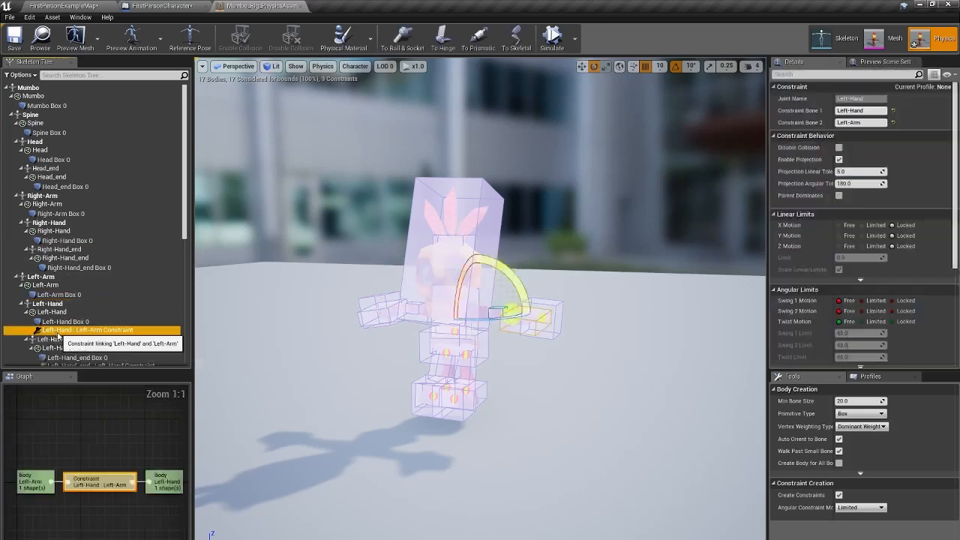
key("Delete")
scroll(60, 330, "down", 2)
left_click(64, 309)
key("Delete")
Delete the Hip : Spine constraint and the constraints of the Right-Shin, Right-Foot and Right-Foot_end bodies.
scroll(66, 330, "down", 1)
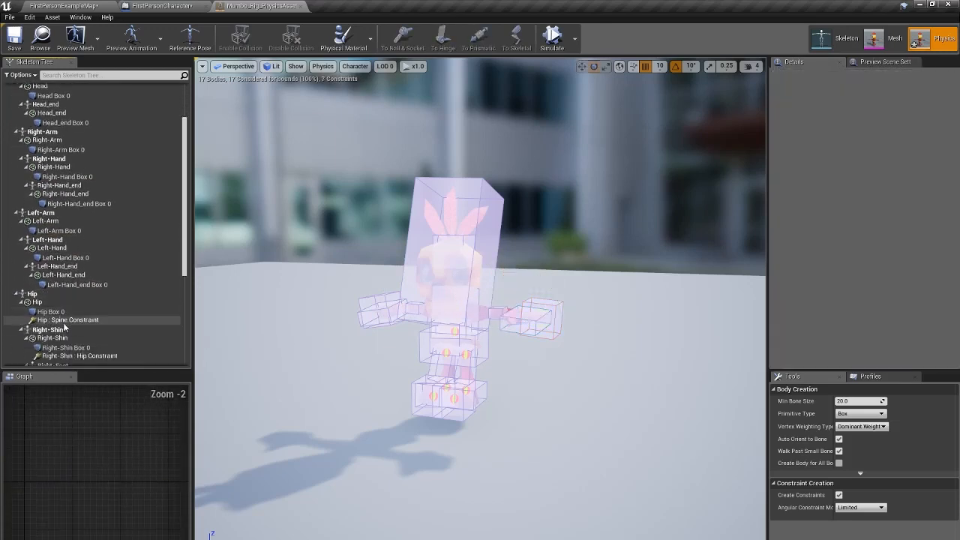
left_click(64, 316)
key("Delete")
scroll(66, 316, "down", 2)
left_click(68, 316)
key("Delete")
scroll(67, 317, "down", 1)
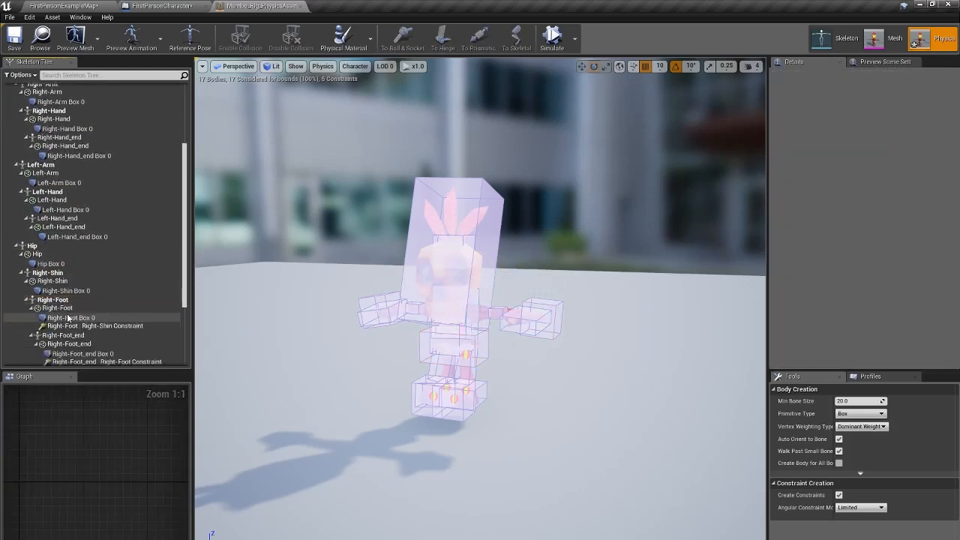
left_click(68, 325)
key("Delete")
scroll(68, 325, "down", 2)
left_click(69, 324)
key("Delete")
Delete the remaining constraints of the Left-Shin, Left-Foot and Left-Foot_end bodies.
scroll(69, 325, "down", 2)
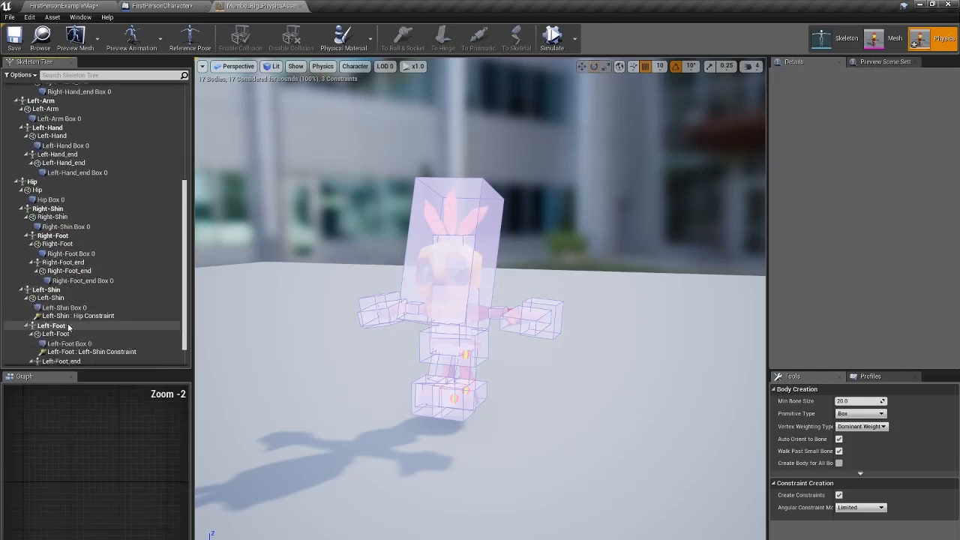
left_click(68, 325)
key("Delete")
scroll(69, 325, "down", 1)
left_click(68, 324)
key("Delete")
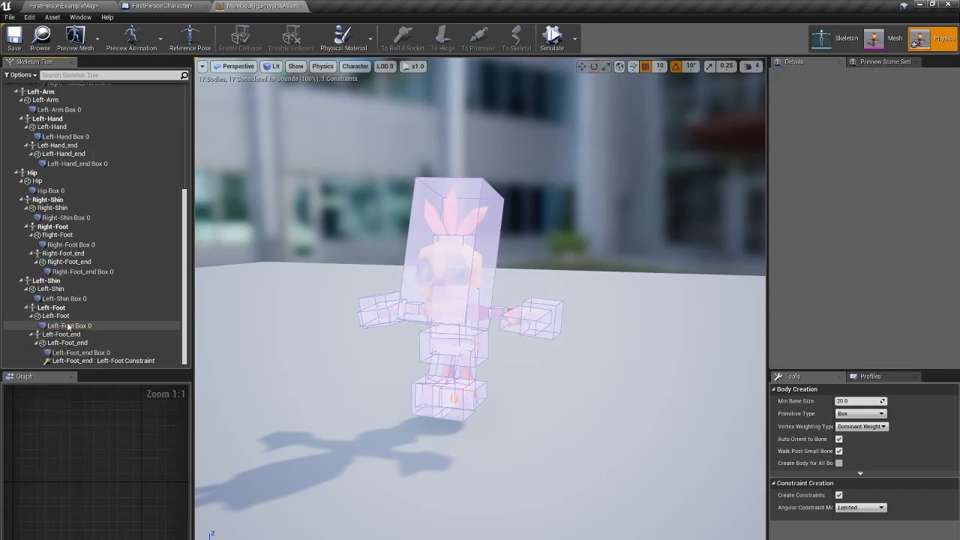
key("Delete")
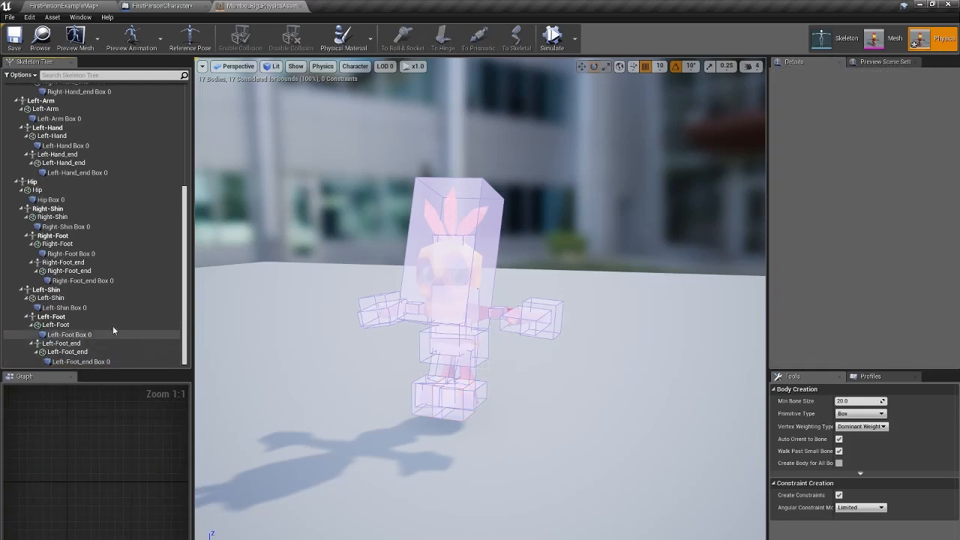
Simulate the unconstrained bodies to test Mumbo falling apart, stop the simulation and save the physics asset.
left_click(552, 36)
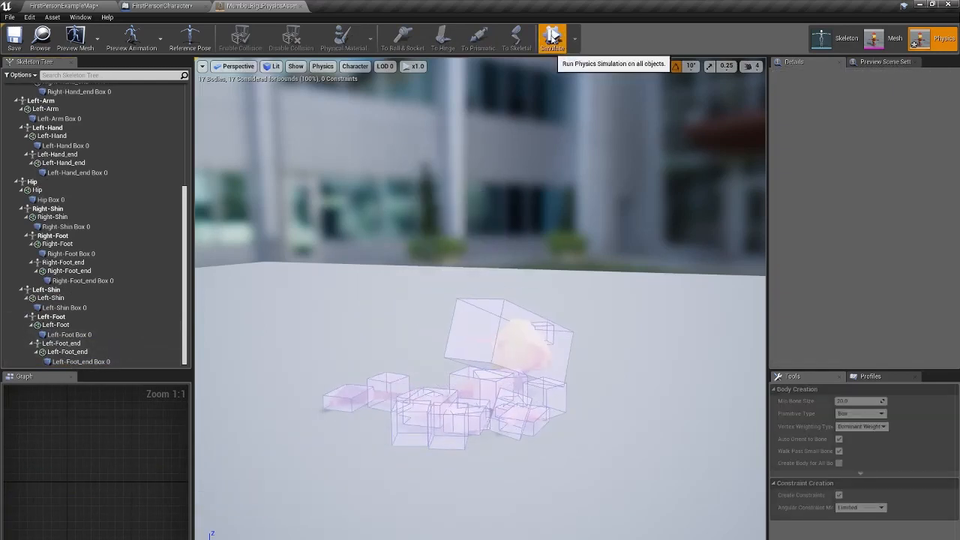
left_click(553, 36)
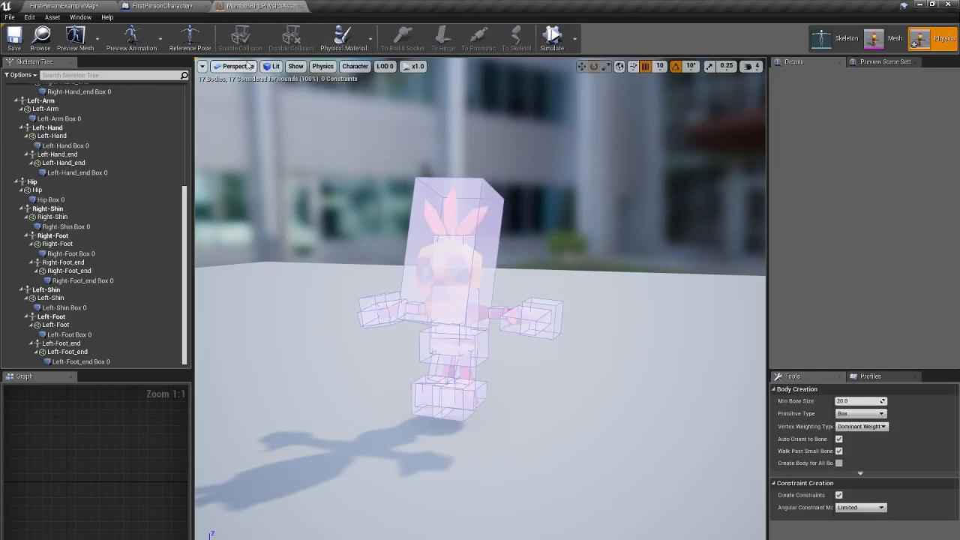
key("ctrl+s")
Create a new Pawn Blueprint Class named Mumbo in the BK_Assets folder.
left_click(66, 6)
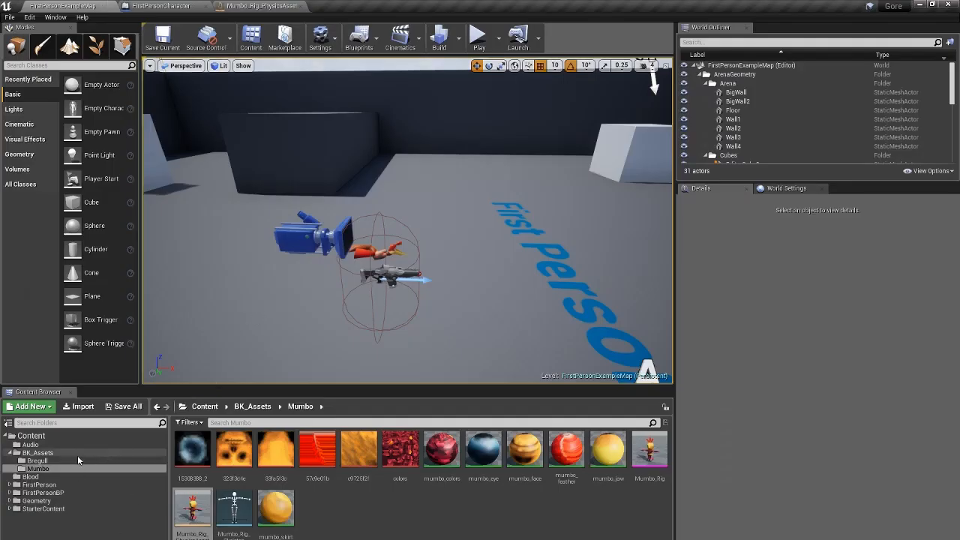
left_click(43, 470)
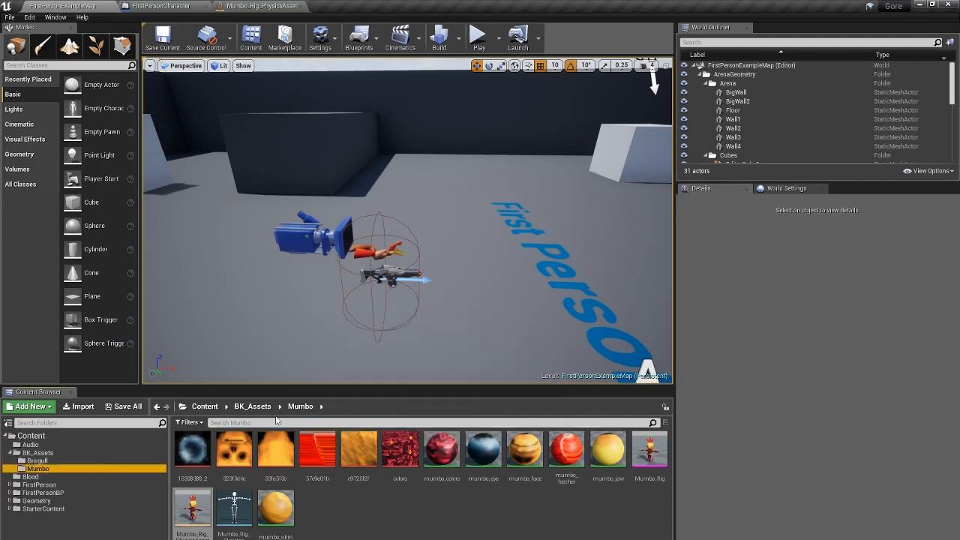
left_click(253, 407)
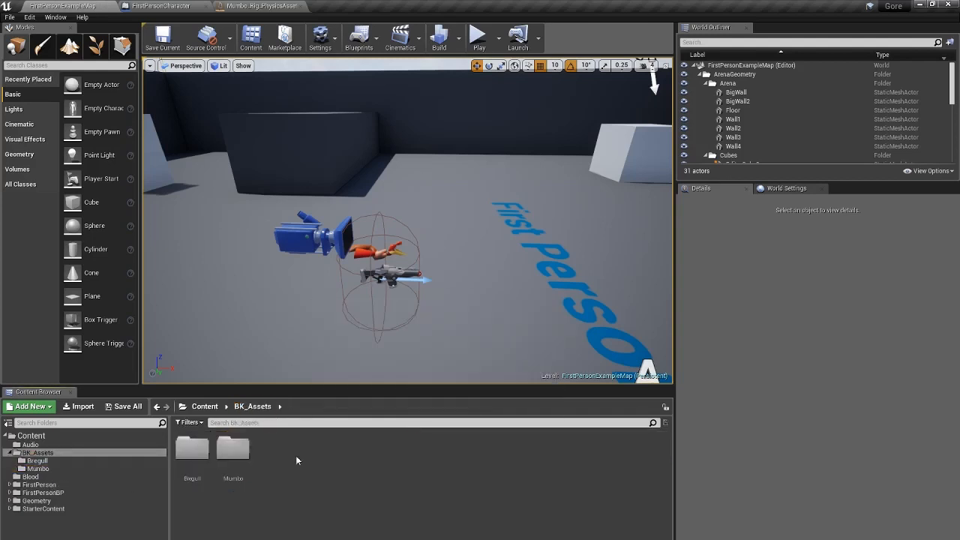
double_click(247, 454)
left_click(252, 407)
right_click(347, 528)
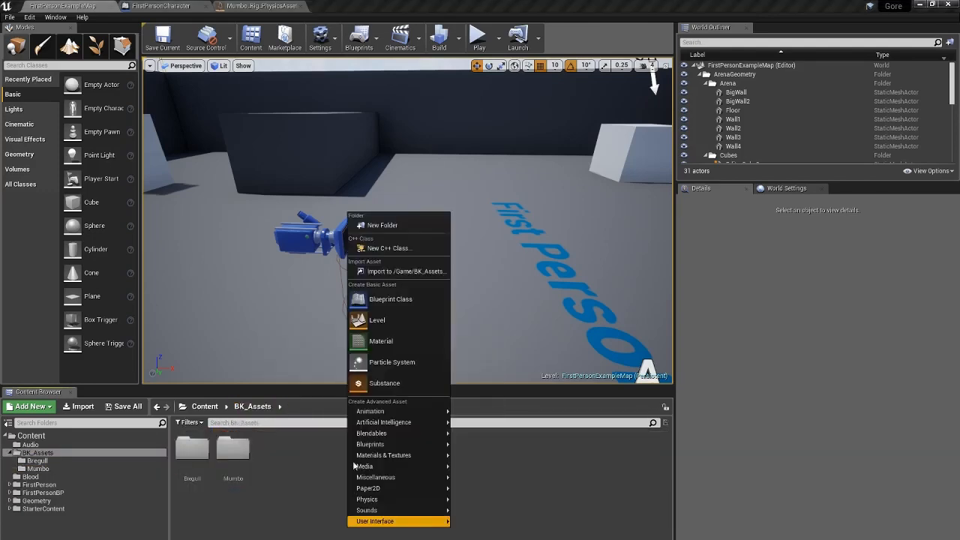
left_click(390, 299)
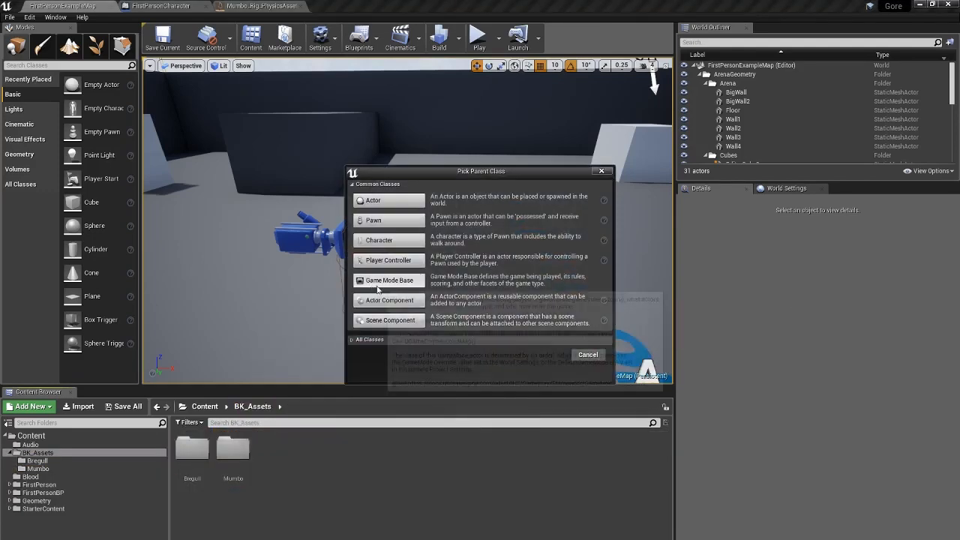
left_click(381, 221)
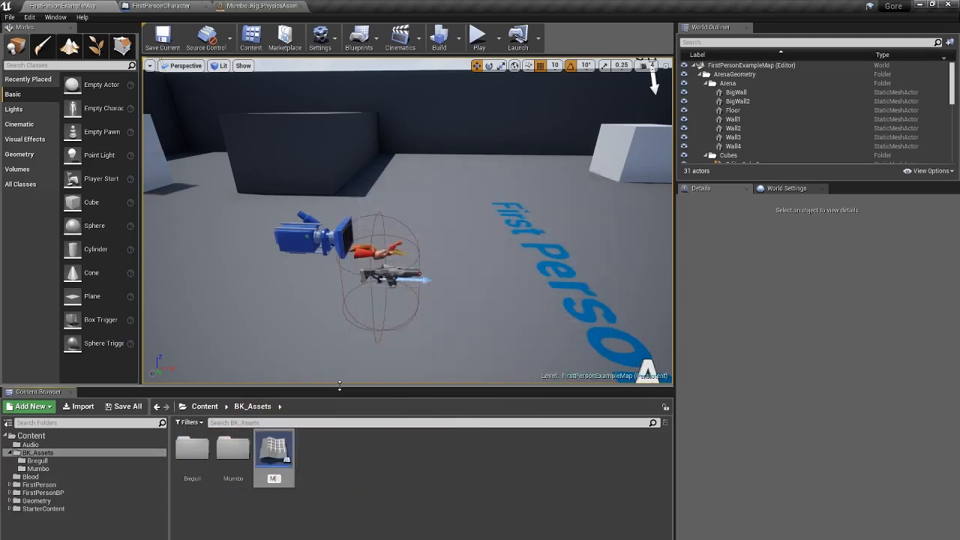
type("Mumbo")
key("Return")
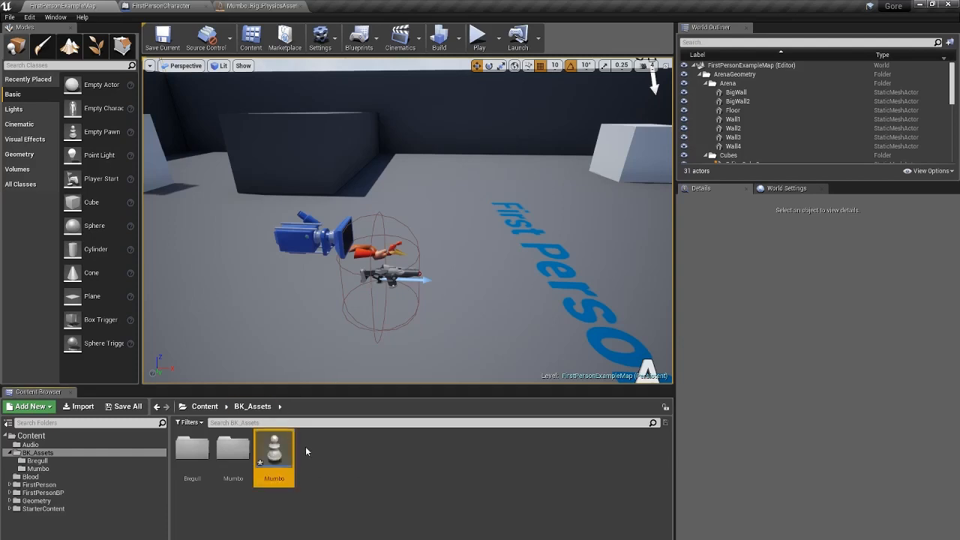
Open the Mumbo blueprint, add a Skeletal Mesh component and assign Mumbo_Rig as its mesh.
double_click(274, 454)
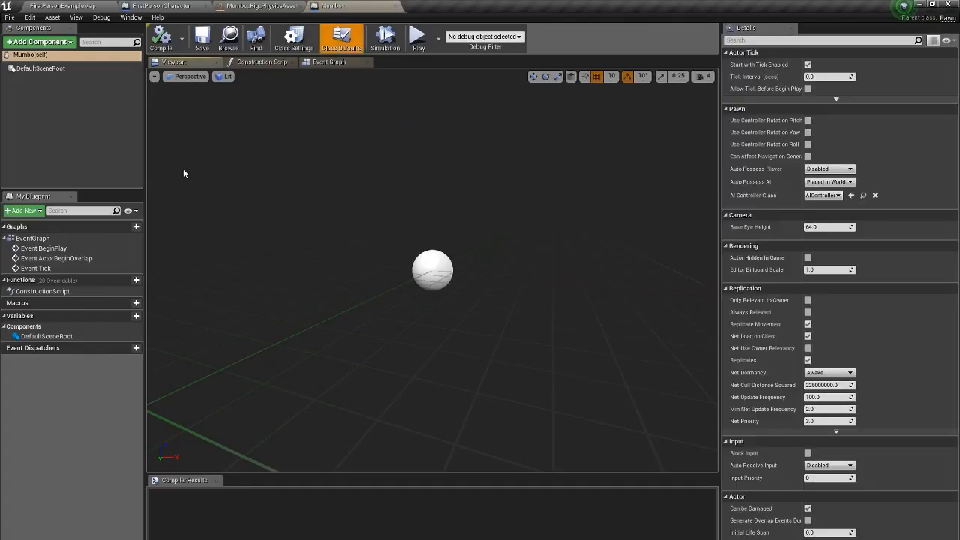
left_click(42, 44)
type("skele")
left_click(36, 71)
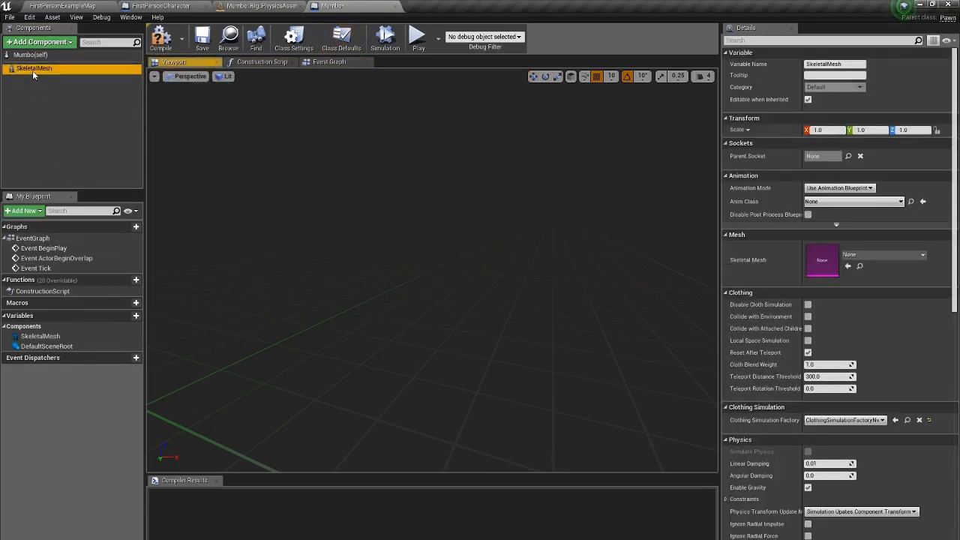
left_click(862, 255)
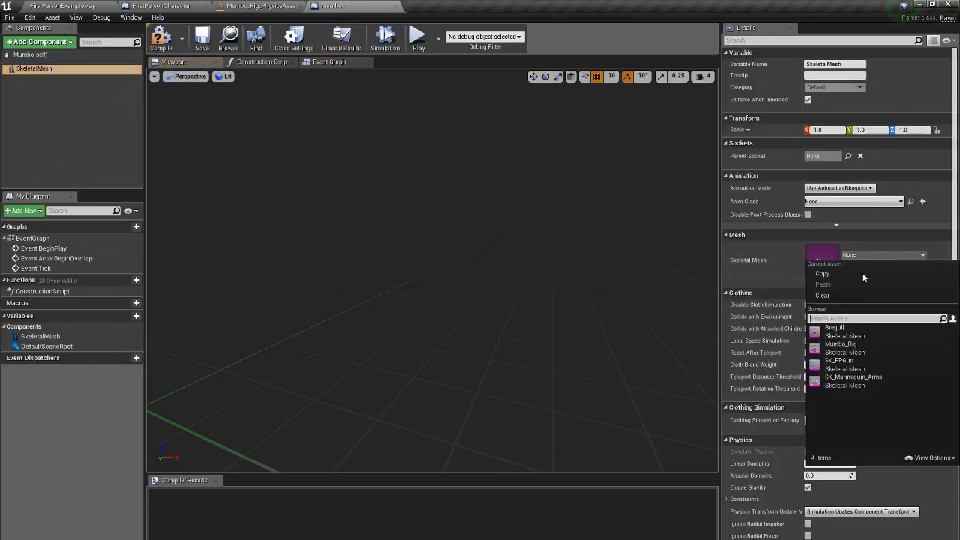
left_click(851, 348)
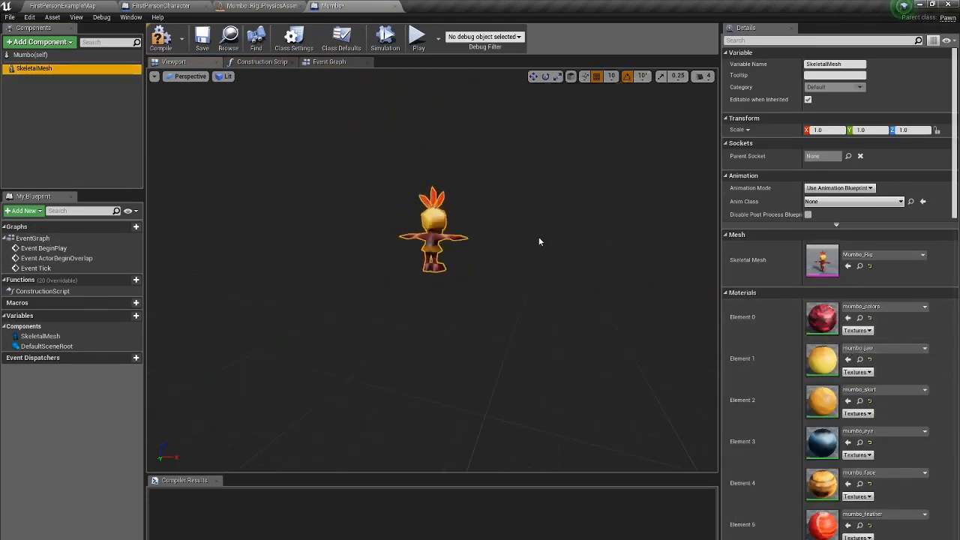
Add a capsule collision component and make it the root, with the skeletal mesh attached beneath it.
left_click(43, 43)
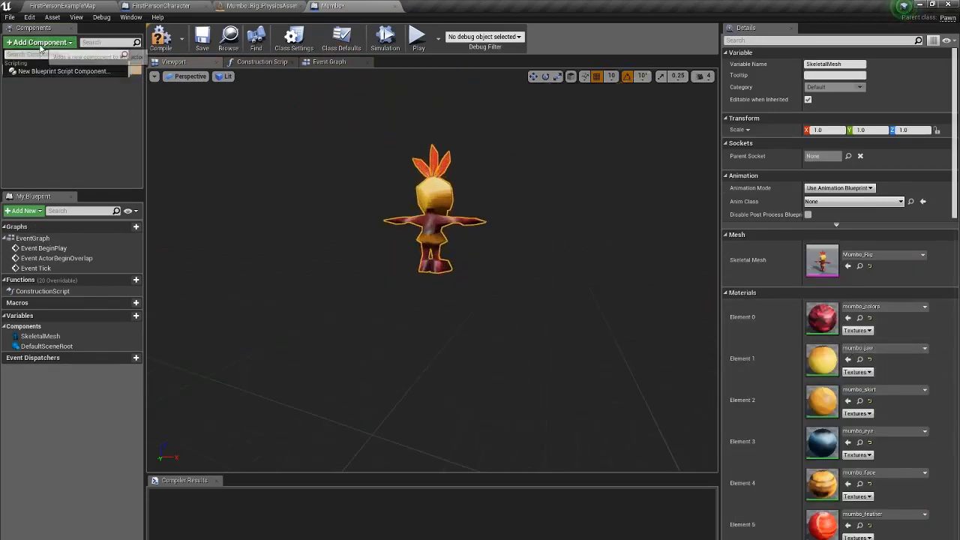
type("caps")
key("Return")
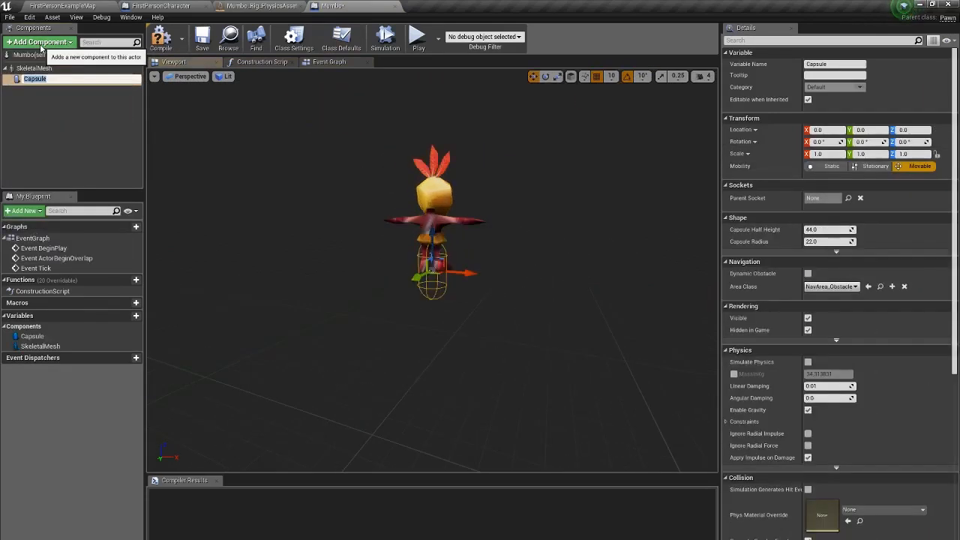
left_click(58, 101)
left_click_drag(39, 80, 39, 70)
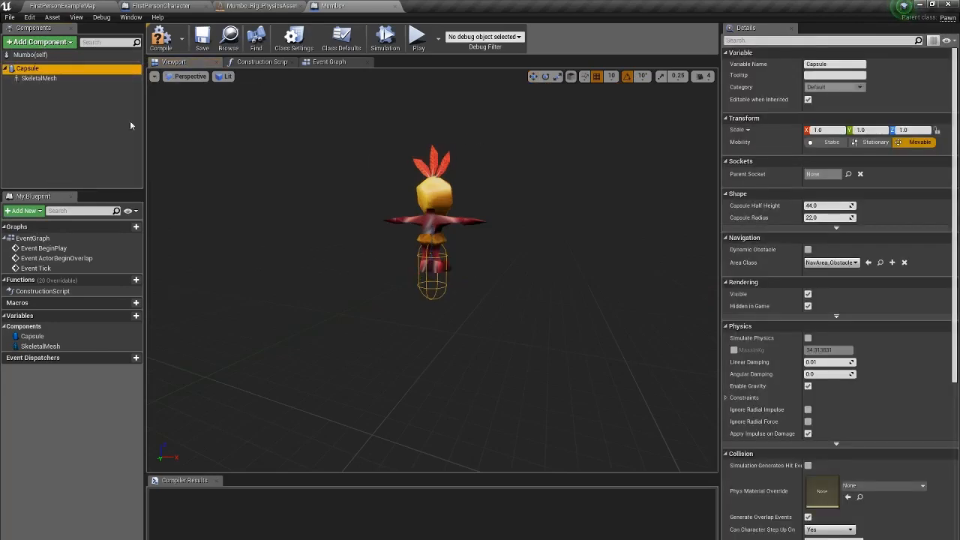
Scale the skeletal mesh uniformly to about 0.4 and lower it inside the capsule to a Z location of -40.
left_click(39, 78)
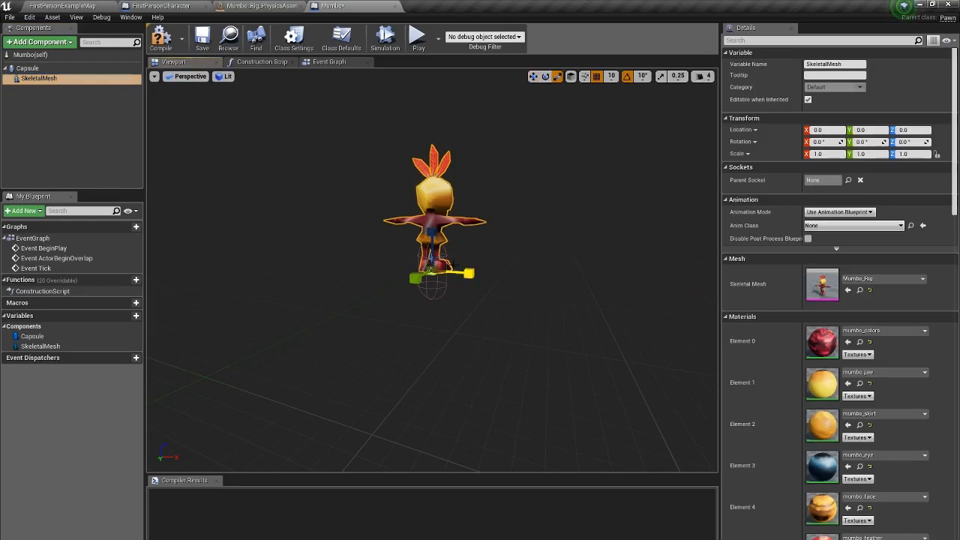
left_click_drag(434, 268, 433, 293)
left_click(533, 76)
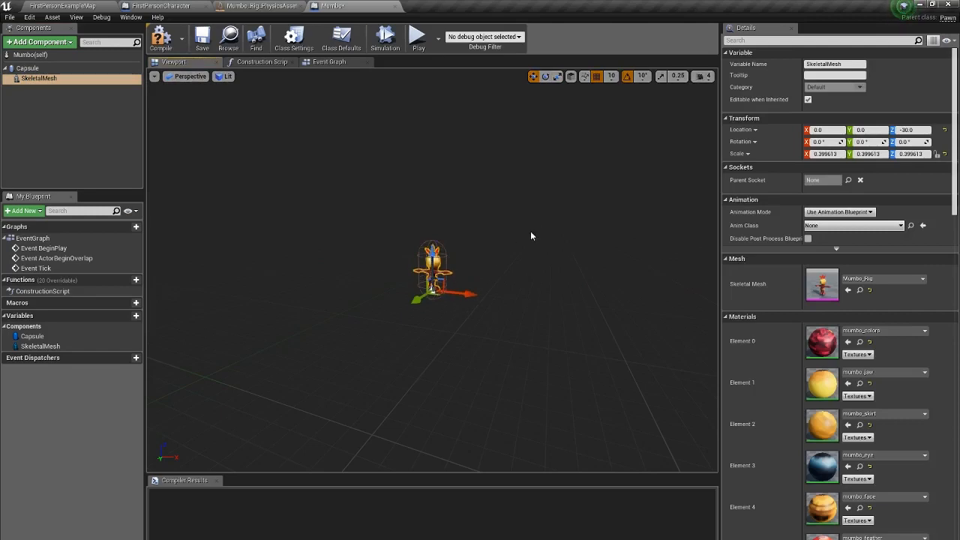
right_click_drag(531, 236, 429, 243)
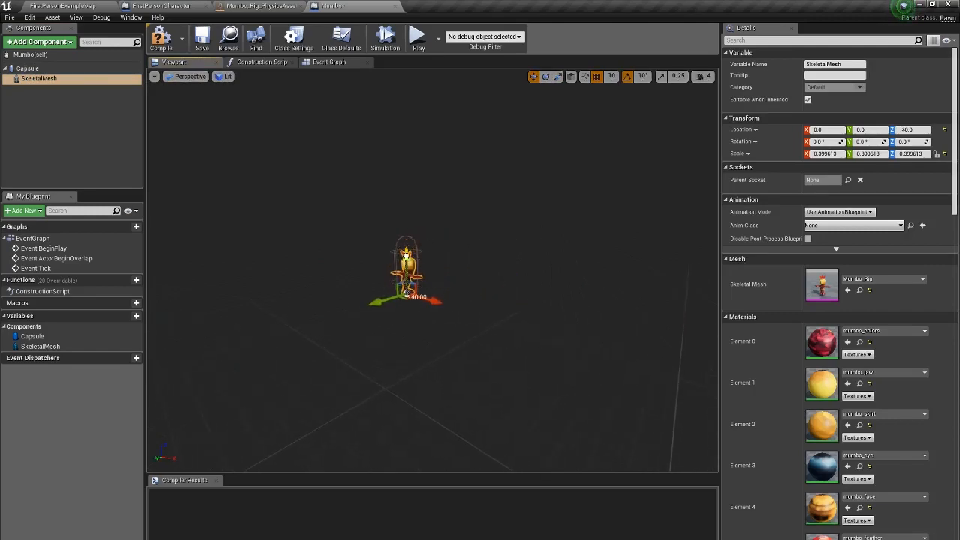
right_click_drag(495, 234, 524, 243)
Set the capsule half height to about 39.2 and raise the skeletal mesh to a Z location of -30.
left_click(75, 69)
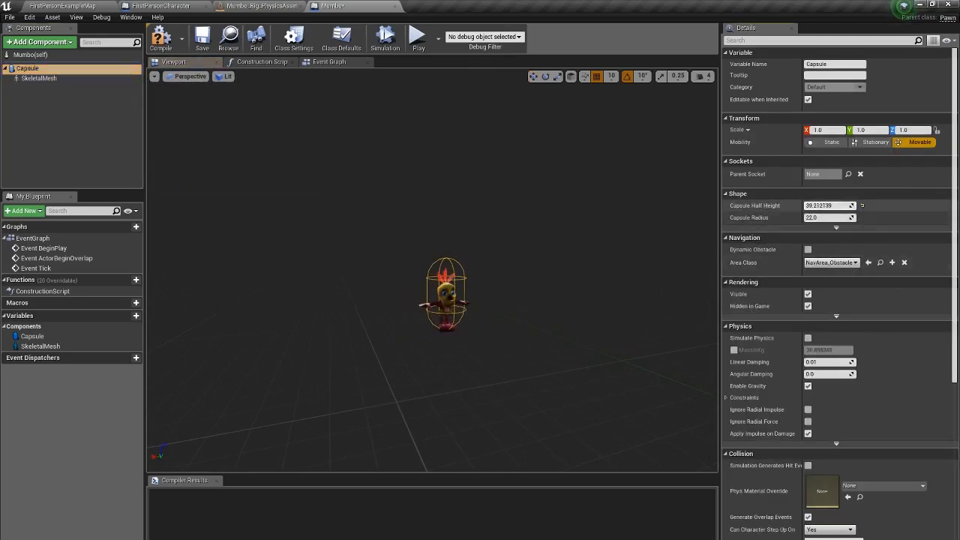
left_click(41, 78)
left_click_drag(443, 291, 444, 285)
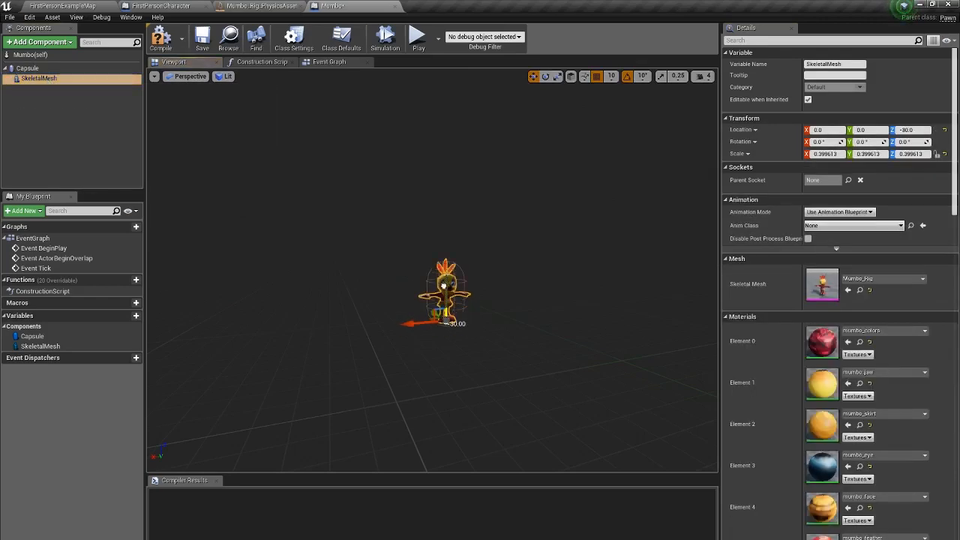
Compile the Mumbo blueprint and place a Mumbo pawn in the example map at X -50, Y -330.
middle_click_drag(483, 236, 652, 229)
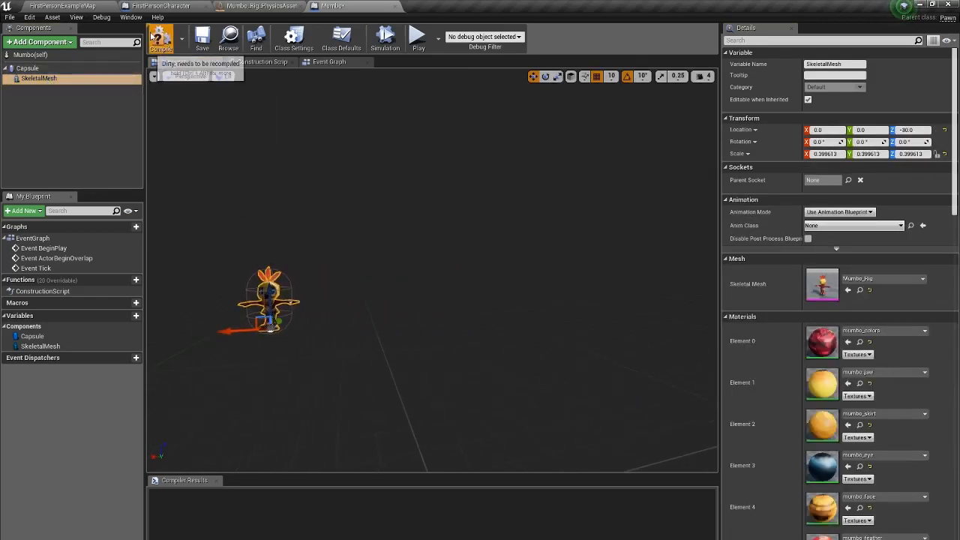
left_click(162, 39)
left_click(67, 6)
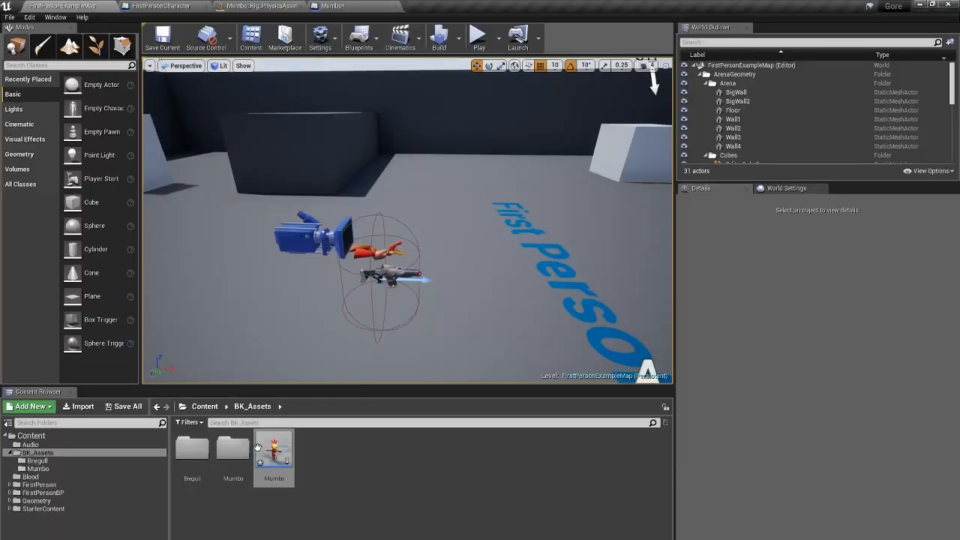
left_click_drag(259, 450, 524, 233)
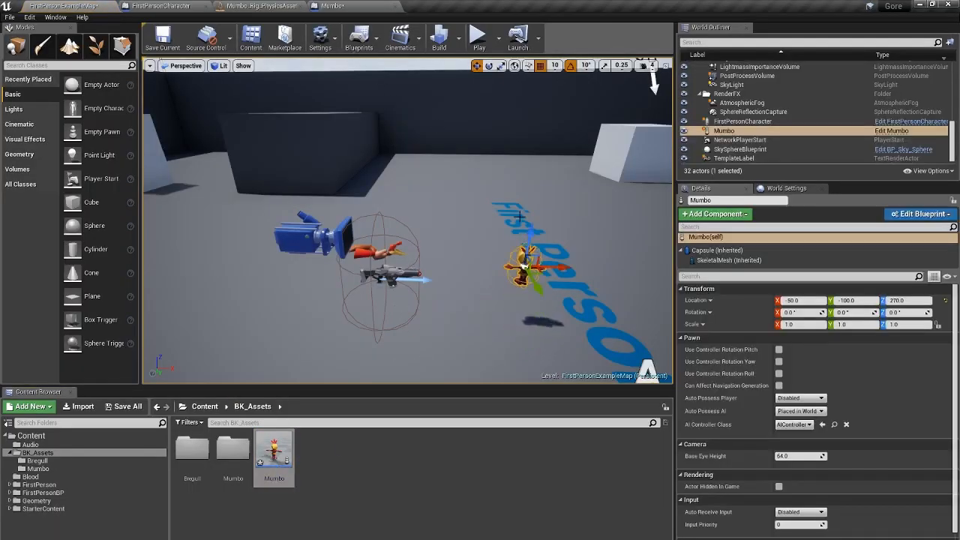
left_click_drag(535, 283, 481, 219)
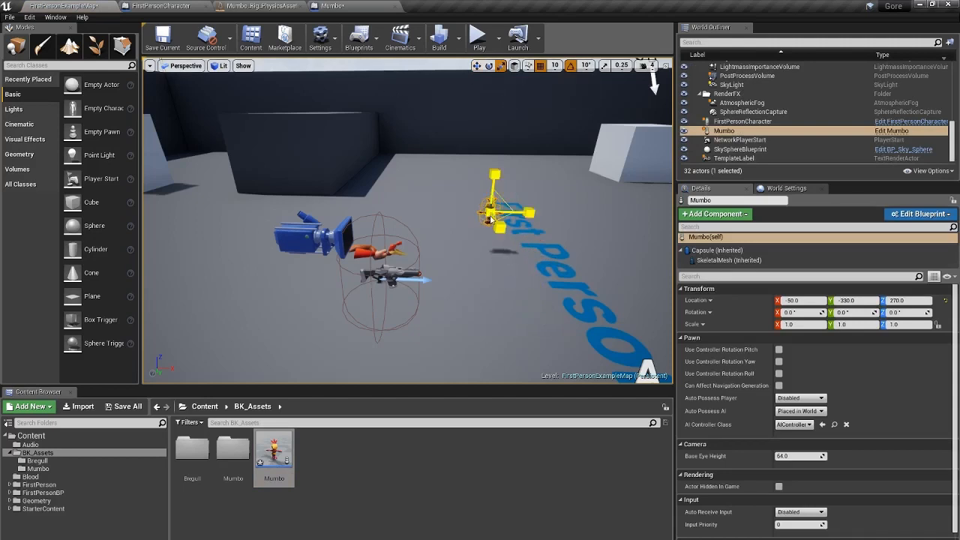
Scale the placed Mumbo pawn uniformly to about 2.3 and rotate it toward the player.
left_click_drag(491, 219, 510, 197)
left_click(489, 66)
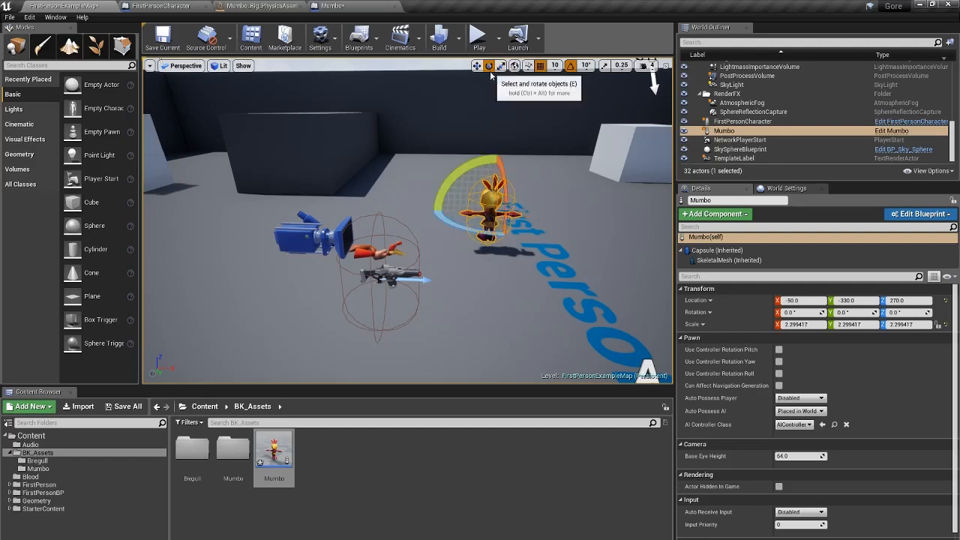
mouse_move(456, 229)
left_mouse_down()
mouse_move(420, 217)
mouse_move(461, 231)
left_mouse_up()
Playtest the level by walking up to the Mumbo pawn and shooting at it, and end the session.
left_click(479, 39)
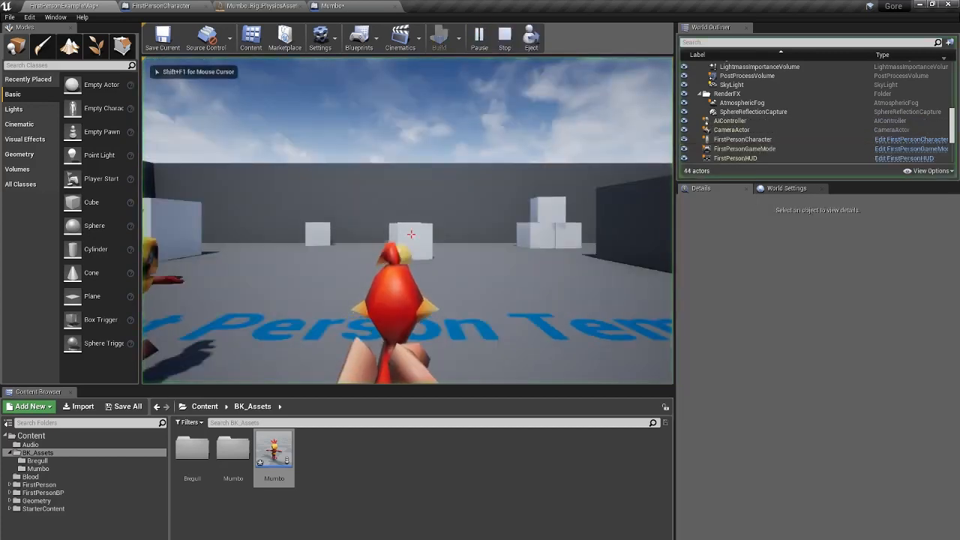
key("w")
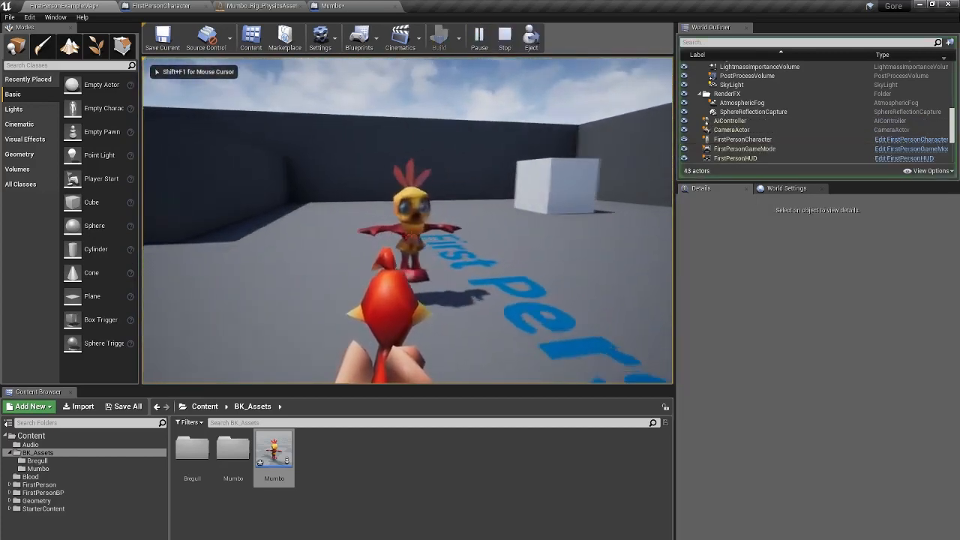
key("w")
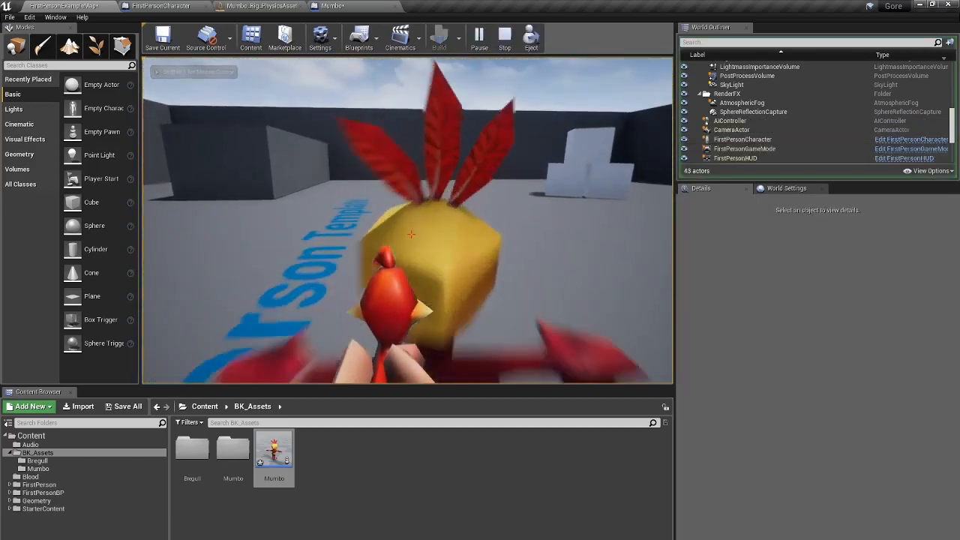
key("s")
left_click(411, 235)
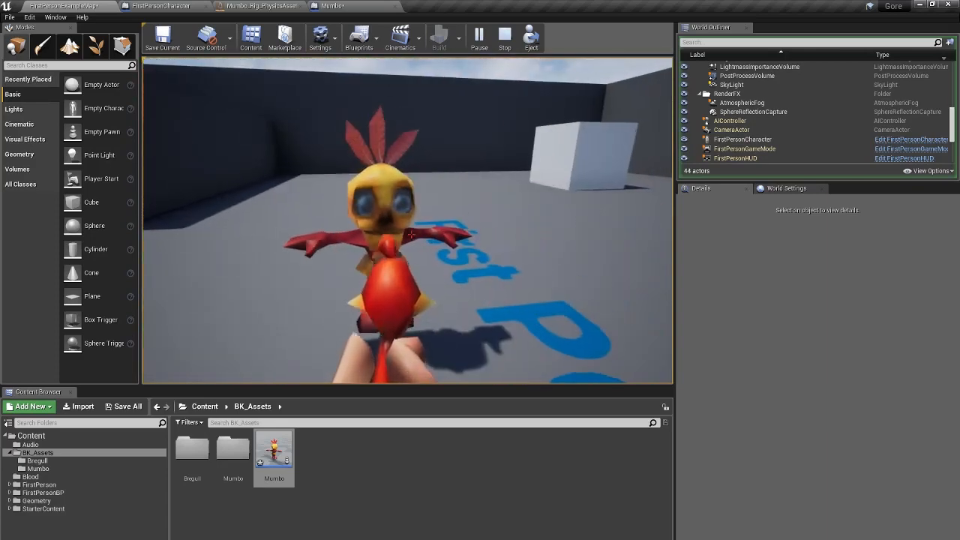
key("w")
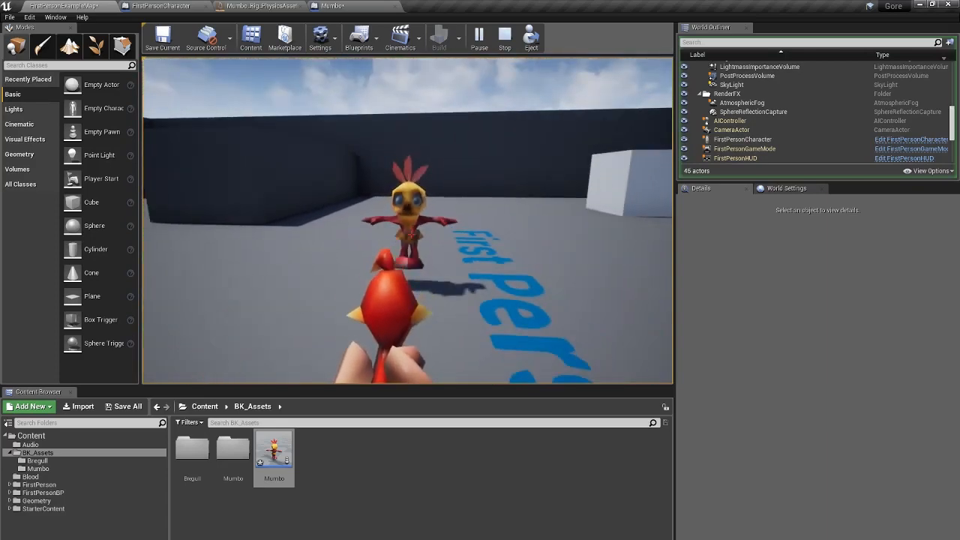
key("Escape")
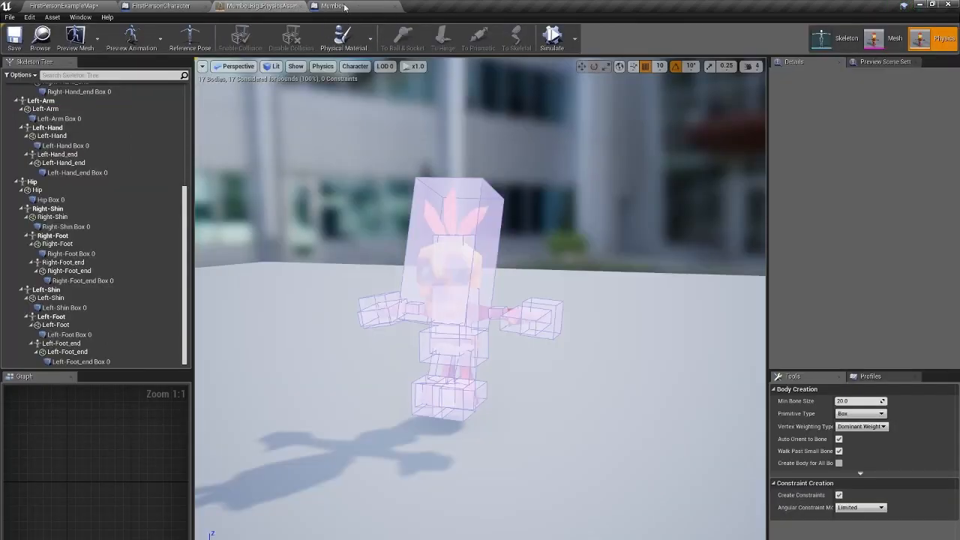
In the Mumbo blueprint, set the Capsule component's collision preset to BlockAllDynamic.
left_click_drag(344, 7, 136, 6)
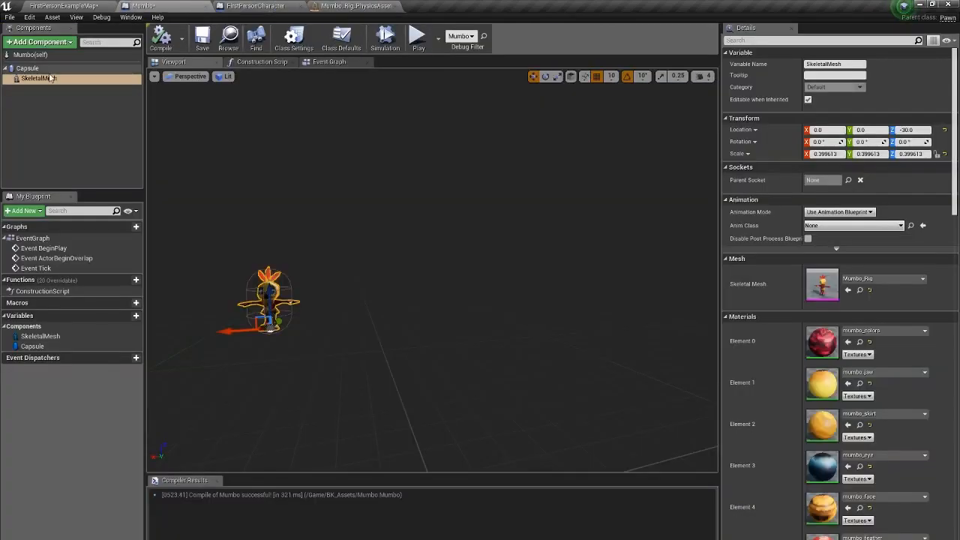
left_click(47, 68)
scroll(836, 404, "down", 5)
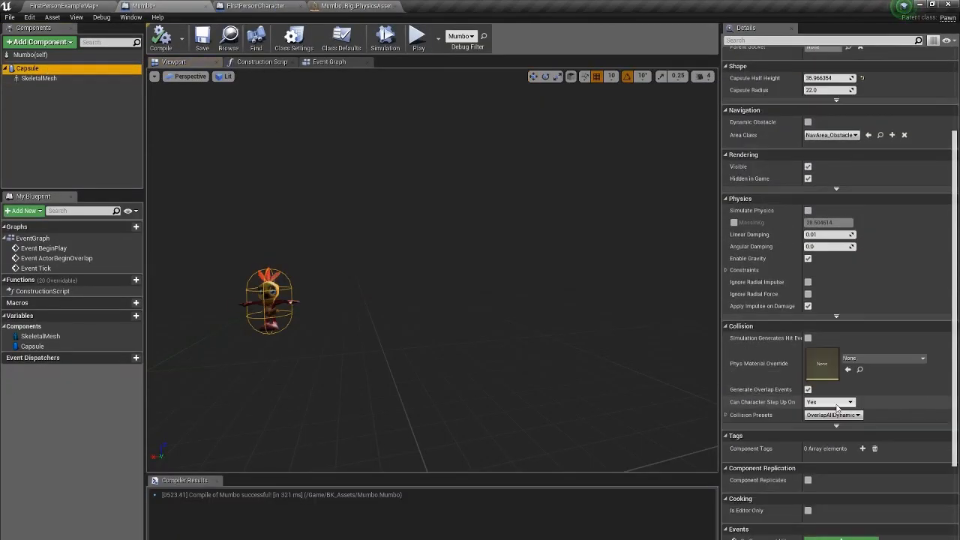
left_click(833, 415)
left_click(833, 450)
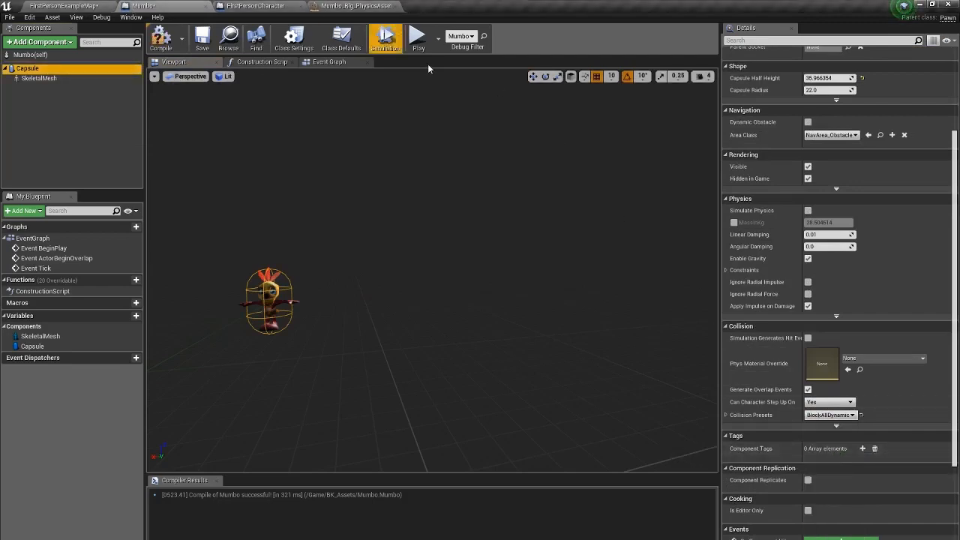
Playtest the capsule's blocking collision by walking toward the Mumbo pawn, and end the session.
left_click(418, 38)
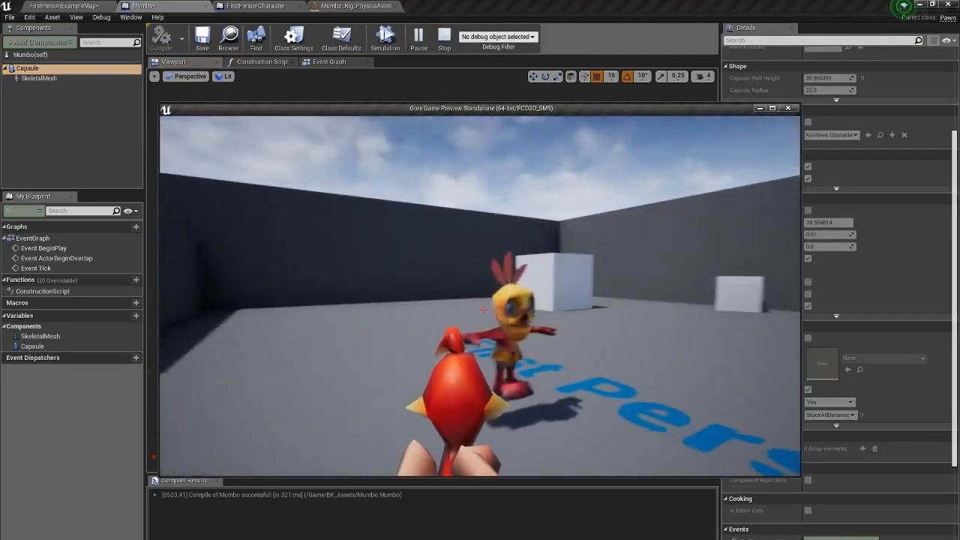
key("w")
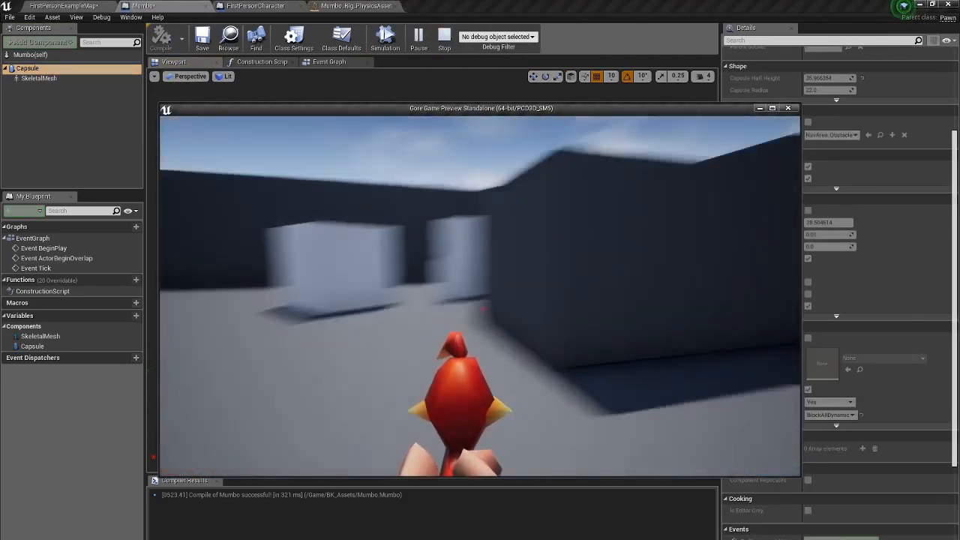
key("Escape")
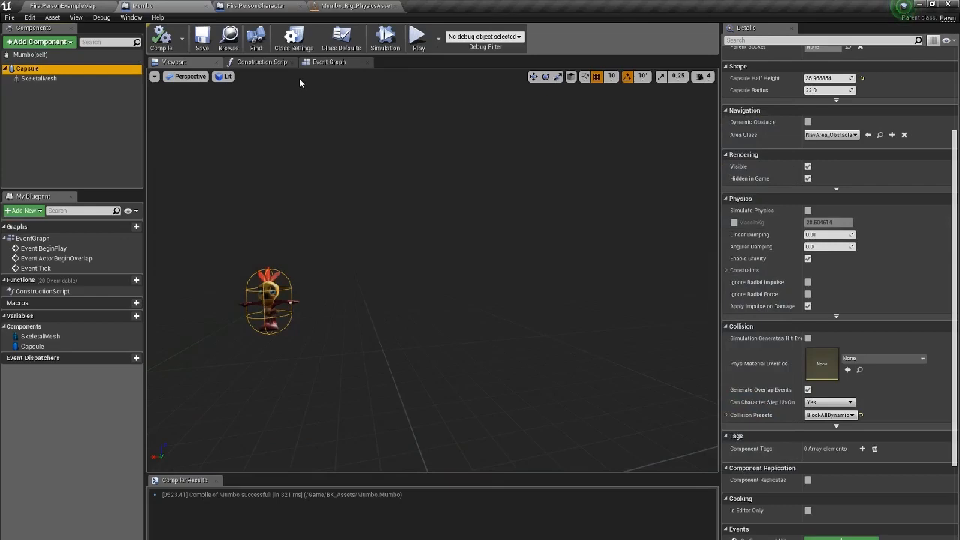
Assign Mumbo_Rig_PhysicsAsset as the SkeletalMesh component's physics asset override.
scroll(869, 284, "down", 2)
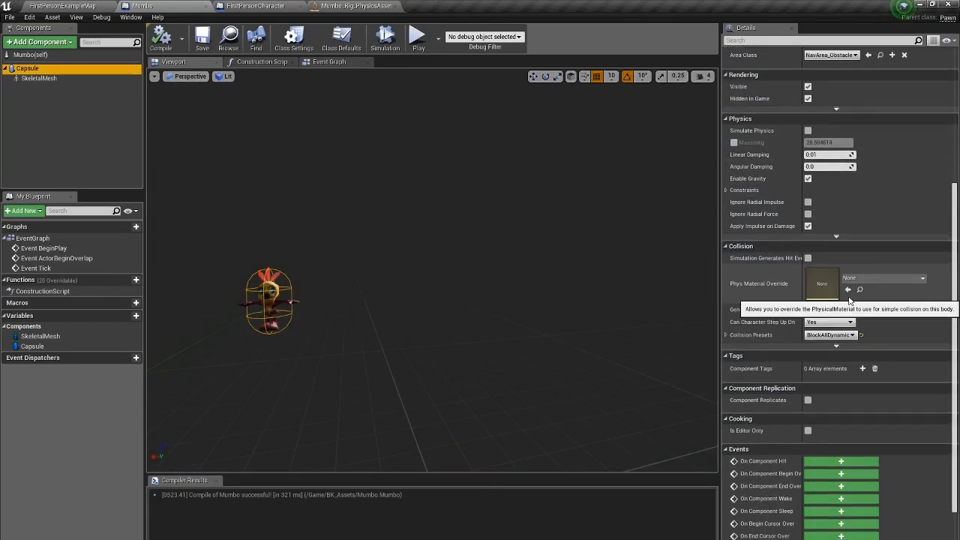
left_click(38, 78)
scroll(909, 291, "down", 6)
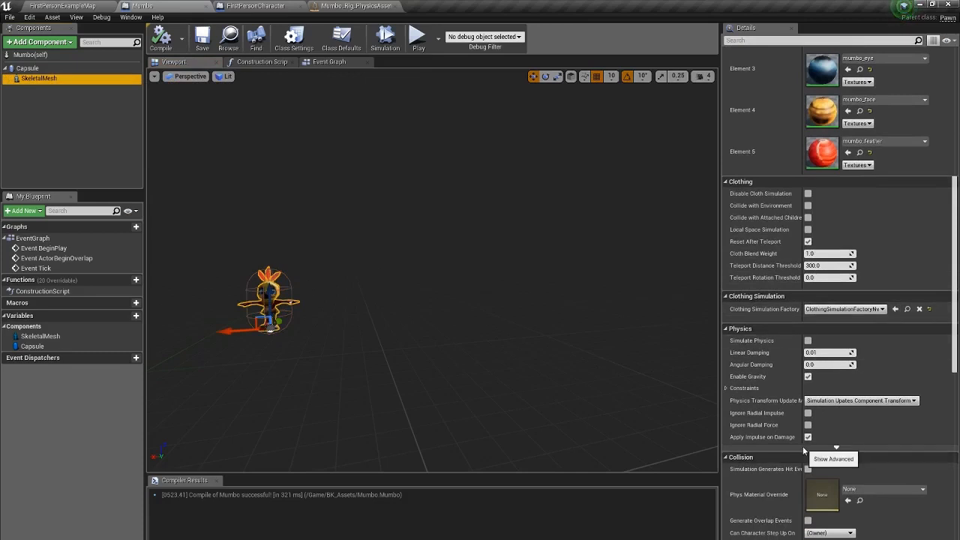
left_click(802, 446)
scroll(819, 437, "down", 5)
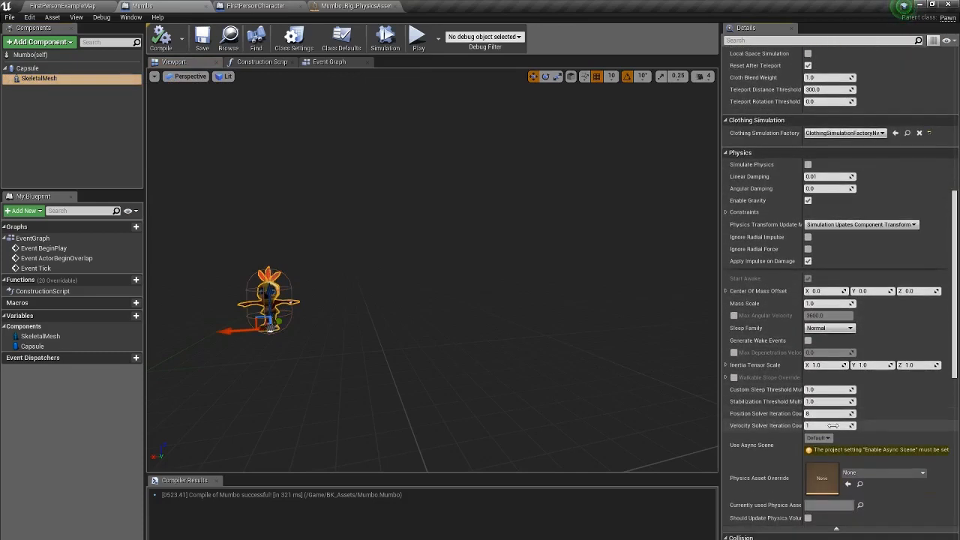
left_click(859, 473)
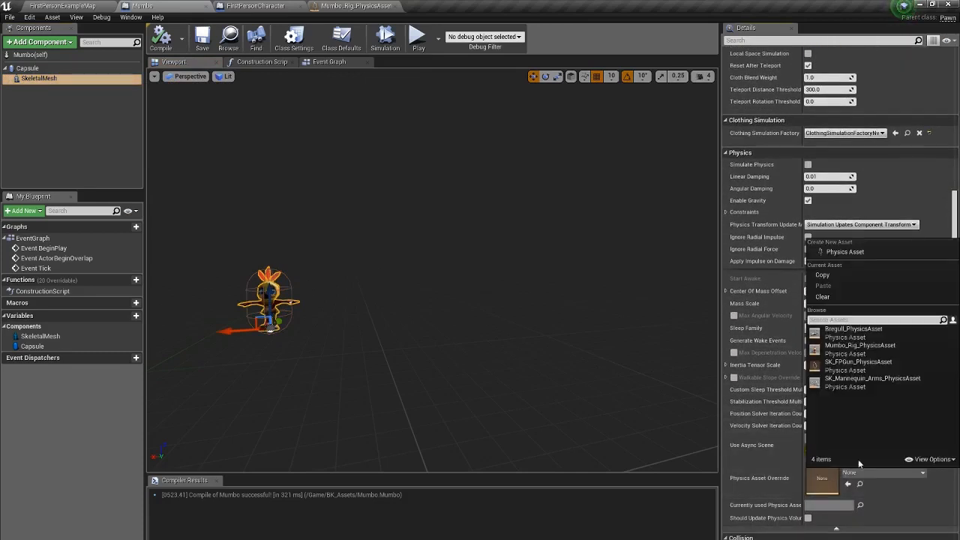
left_click(847, 353)
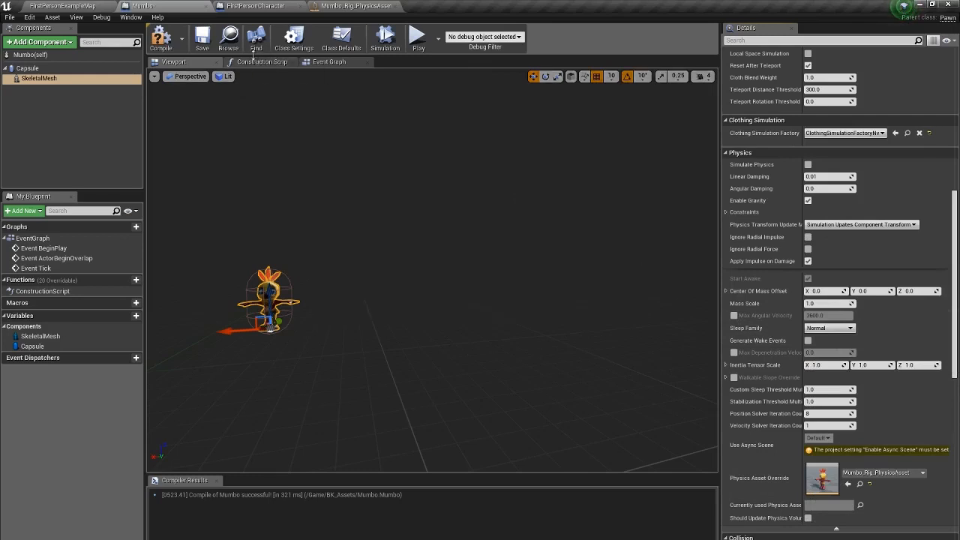
Open the FirstPersonProjectile blueprint from the FirstPersonBP Blueprints folder.
left_click(78, 5)
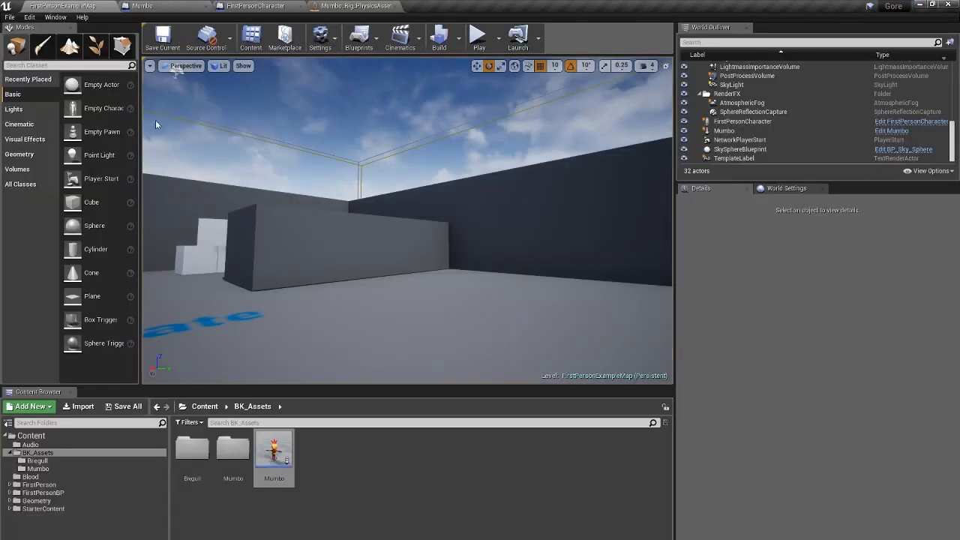
left_click(90, 493)
left_click(201, 464)
double_click(200, 464)
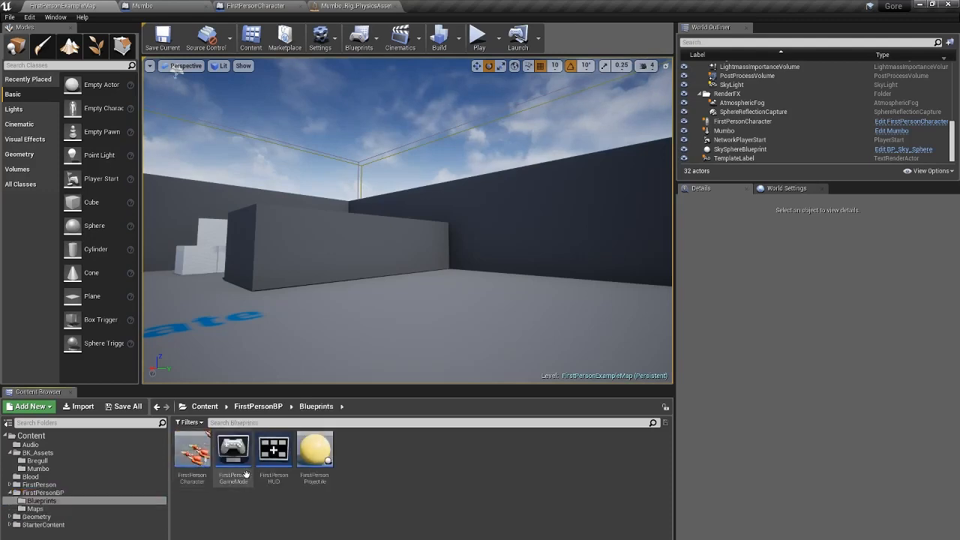
double_click(310, 436)
Insert a Sequence node after Event Hit and route its Then 1 output to the existing Branch node.
right_click_drag(364, 358, 435, 340)
scroll(309, 383, "down", 2)
left_click_drag(284, 229, 217, 230)
right_click(259, 223)
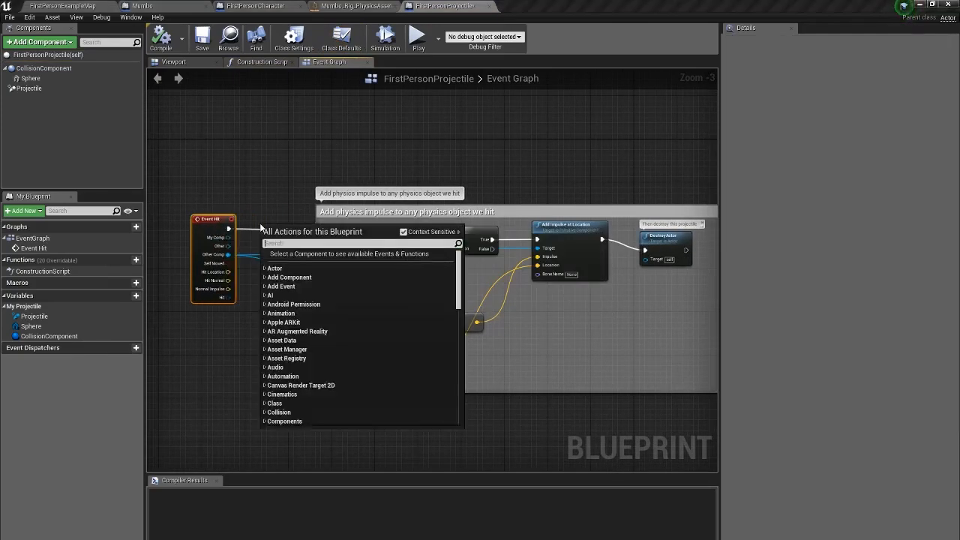
type("sequence")
key("Return")
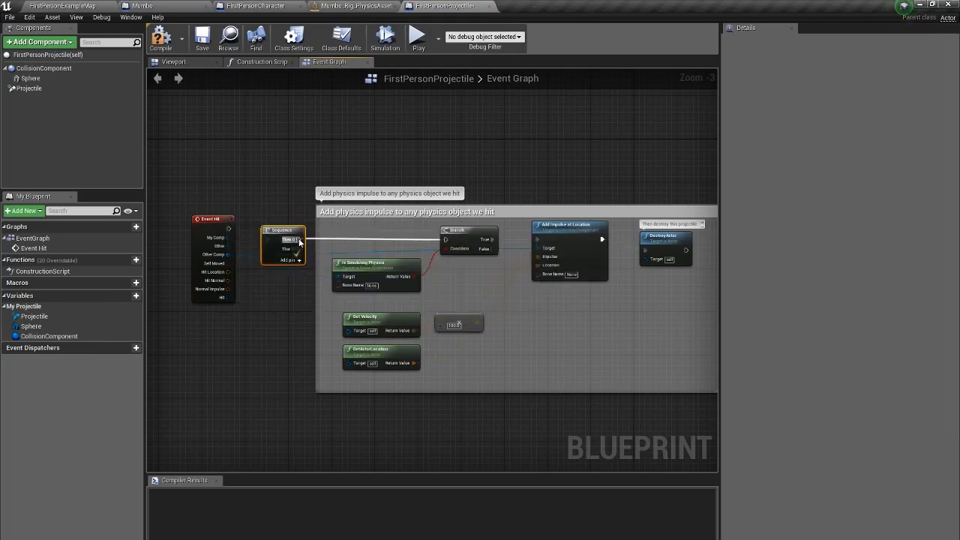
left_click_drag(299, 240, 229, 229)
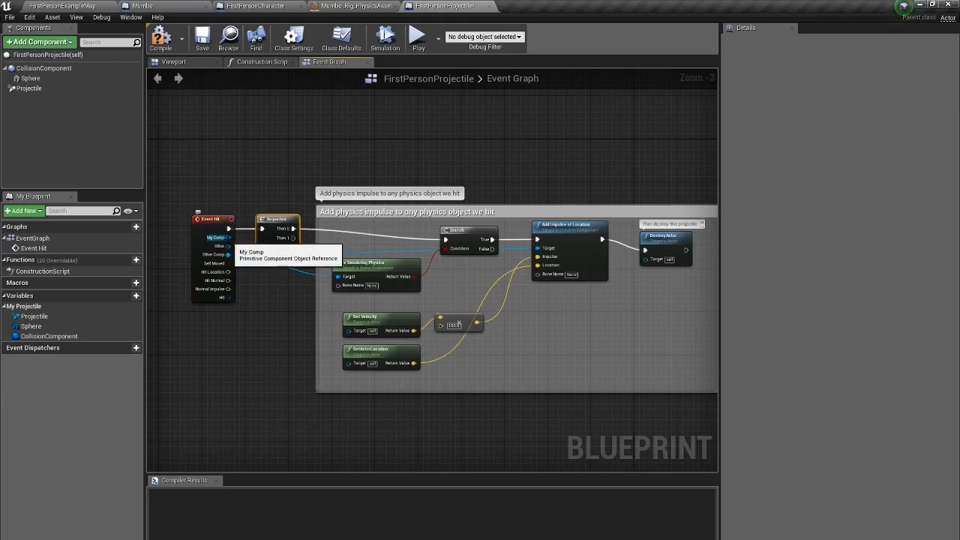
left_click_drag(293, 228, 293, 239, "ctrl")
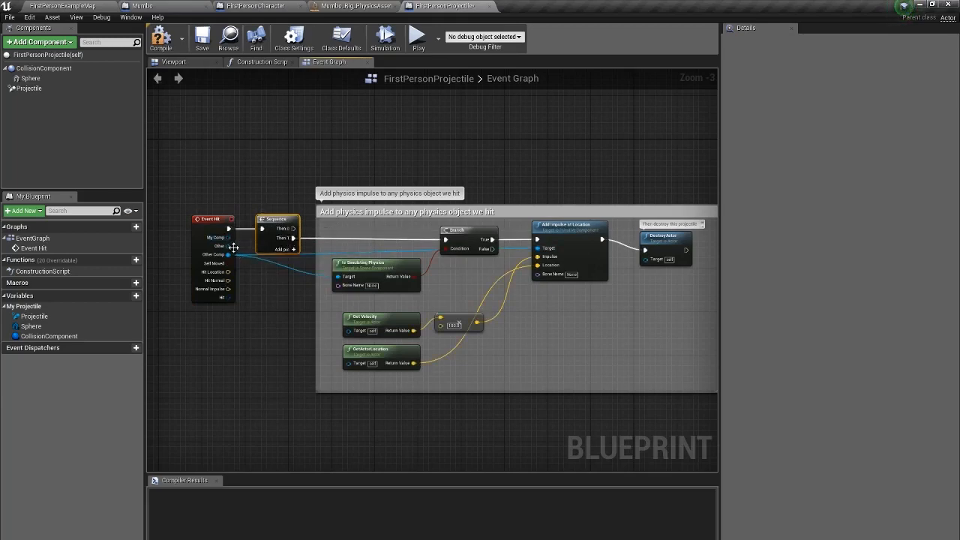
Add a Cast To Mumbo node fed by Event Hit's Other output and place it above the impulse comment group.
left_click_drag(230, 246, 262, 173)
type("cast")
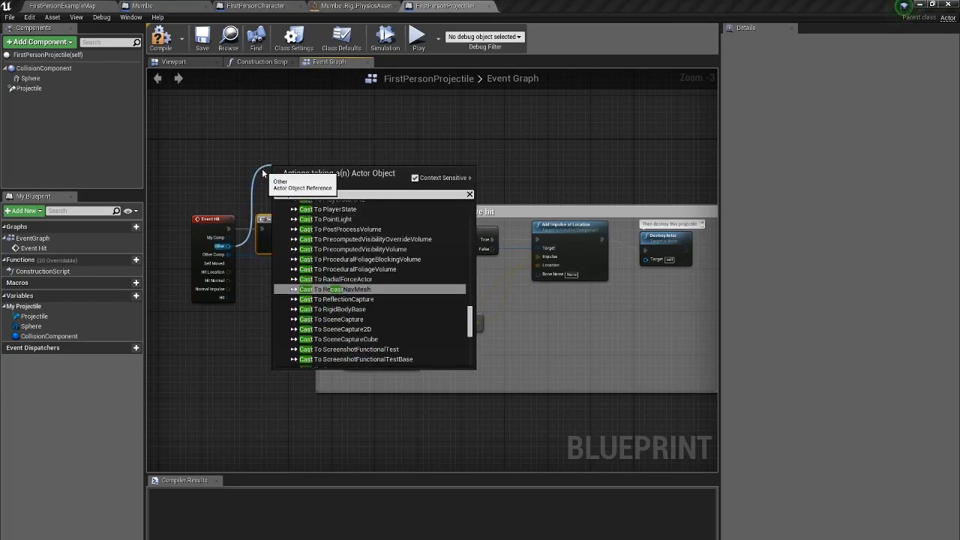
key("BackSpace")
key("BackSpace")
key("BackSpace")
key("BackSpace")
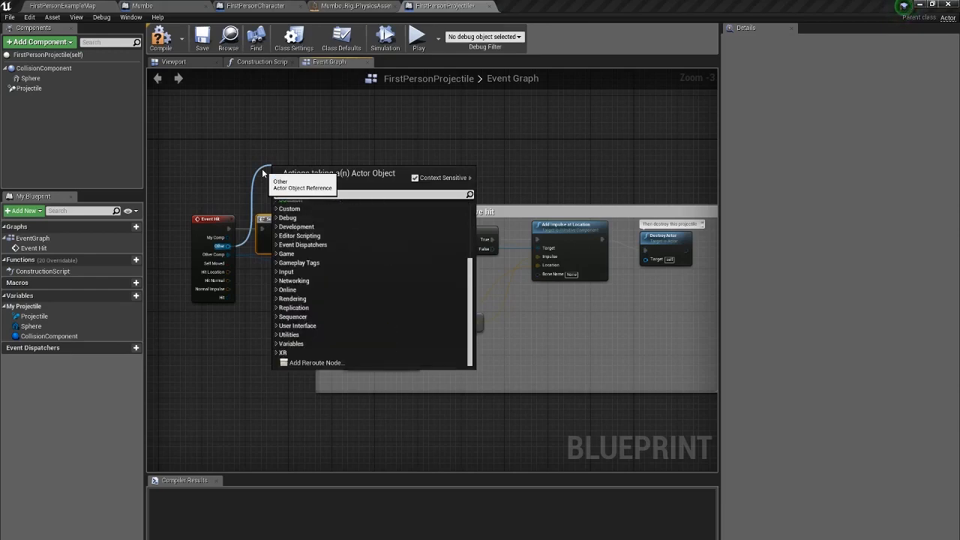
type("cast to mum")
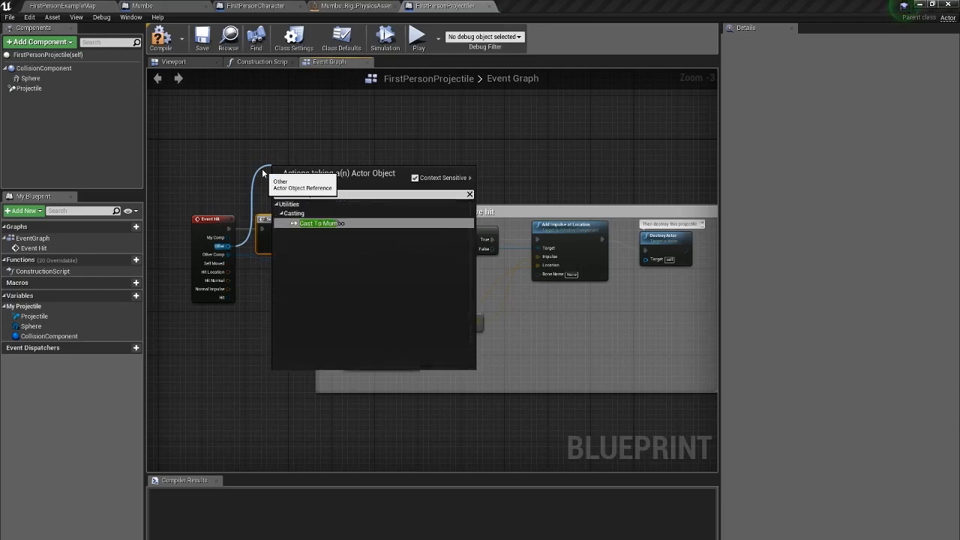
key("Return")
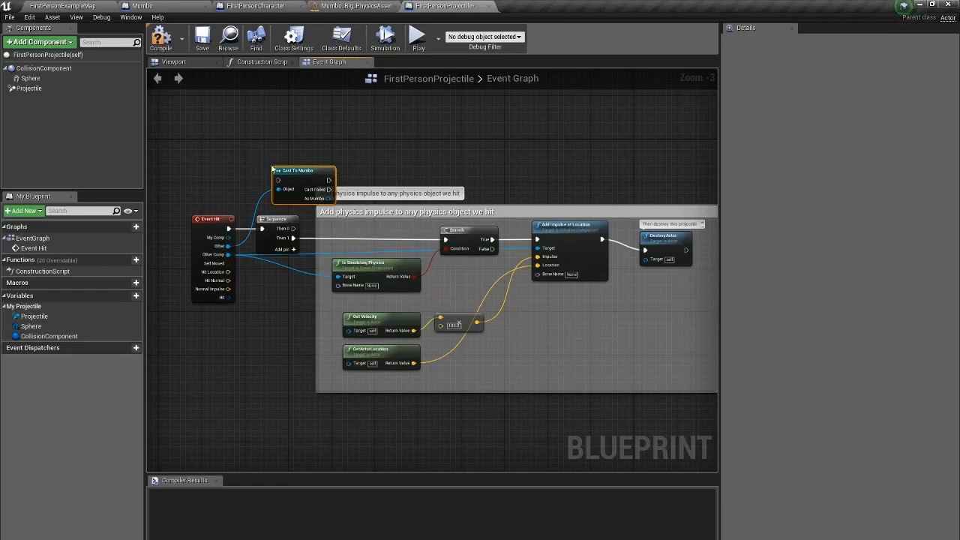
left_click_drag(304, 182, 389, 175)
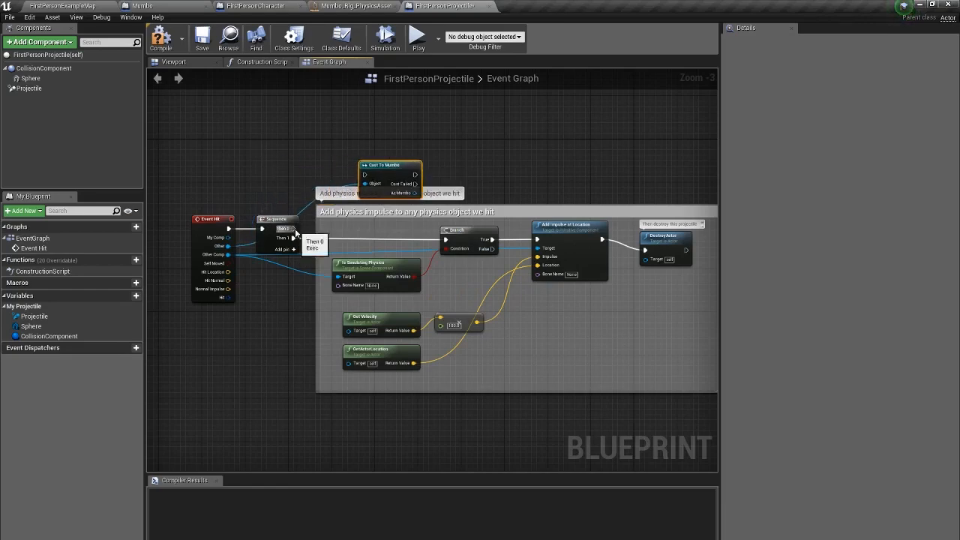
Connect the Sequence's Then 0 output to Cast To Mumbo and get the Skeletal Mesh component from the As Mumbo output.
left_click_drag(295, 229, 430, 171)
type("get m")
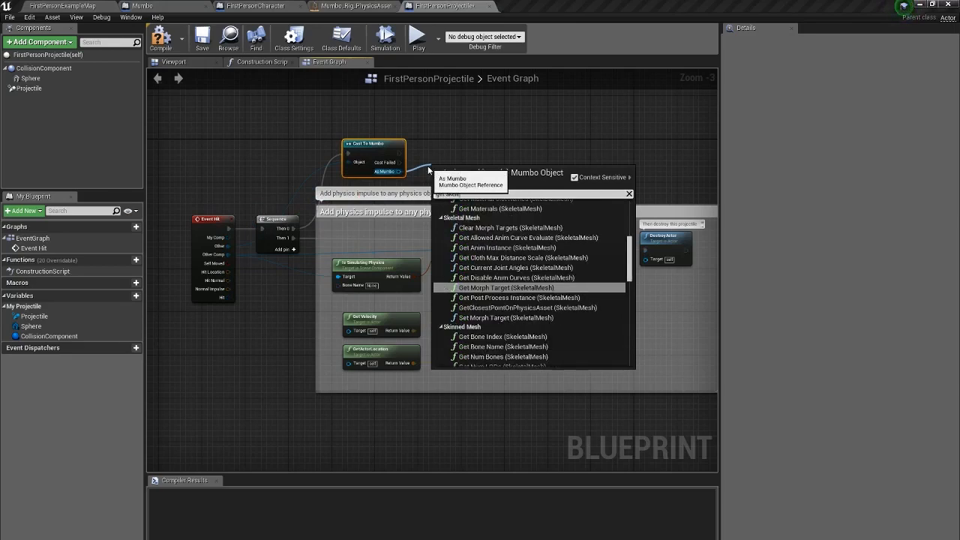
type("keletal mesh")
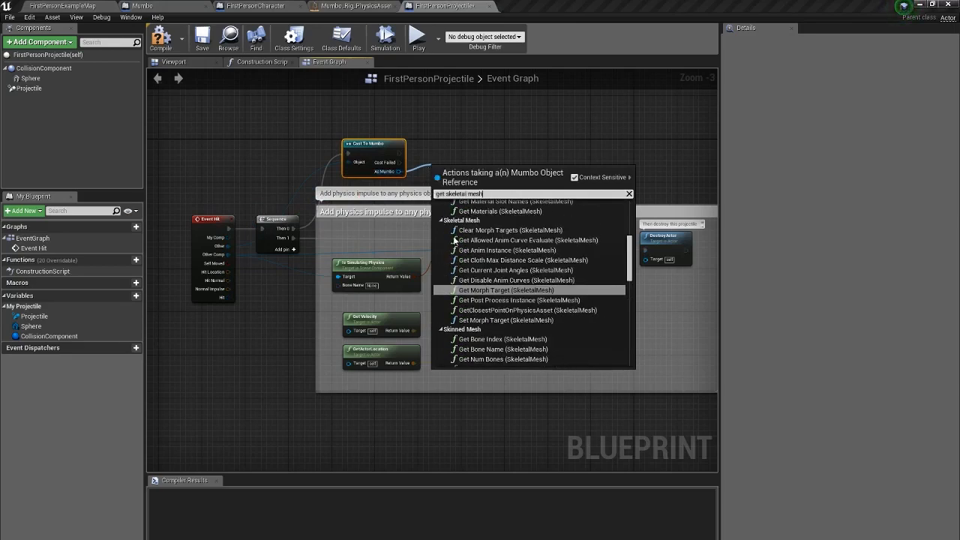
scroll(489, 327, "down", 10)
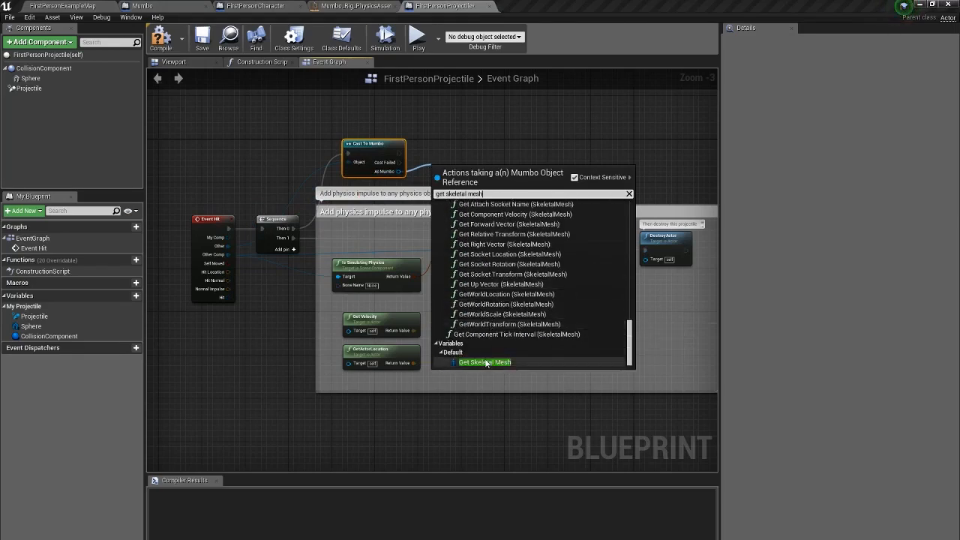
left_click(486, 362)
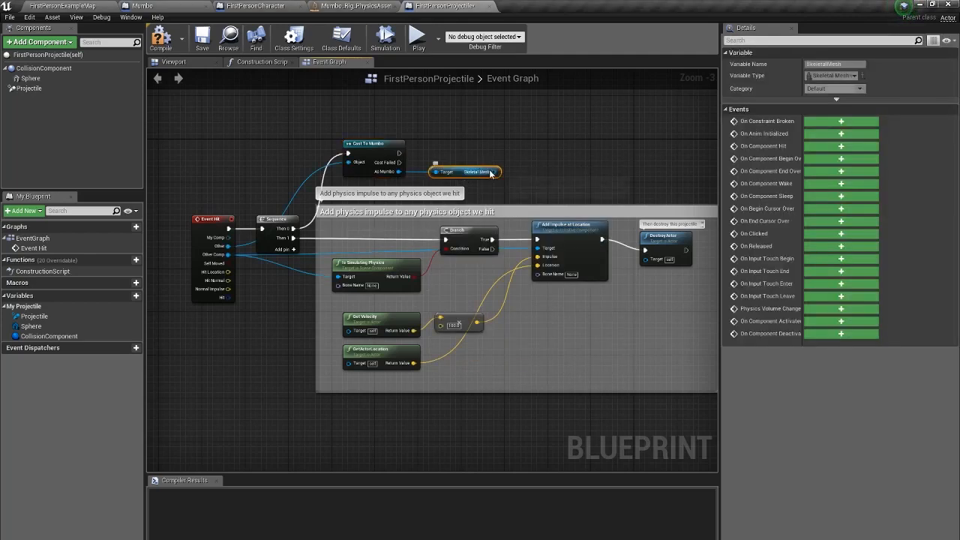
Add a Set Simulate Physics node for the Skeletal Mesh with Simulate enabled, executed after Cast To Mumbo.
left_click_drag(493, 171, 525, 166)
type("sim")
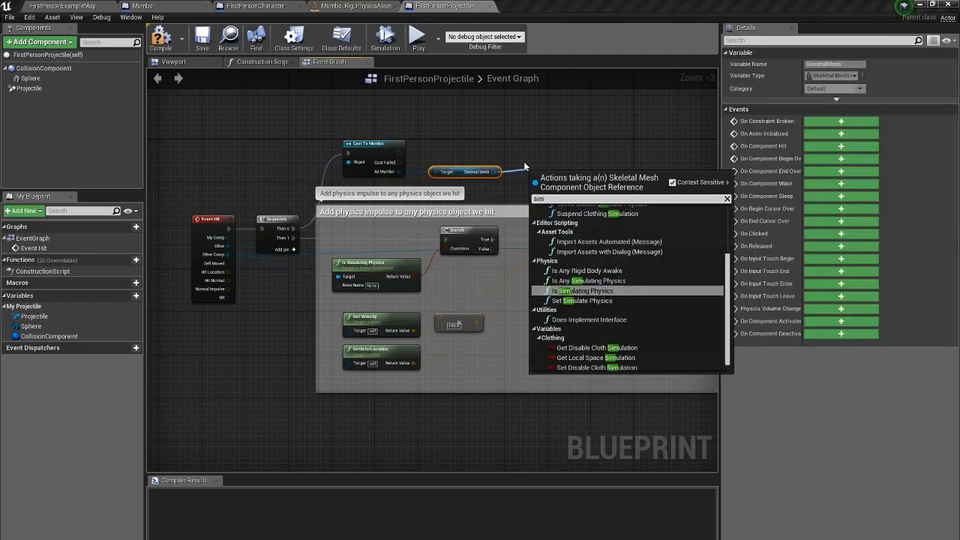
key("Down")
key("Return")
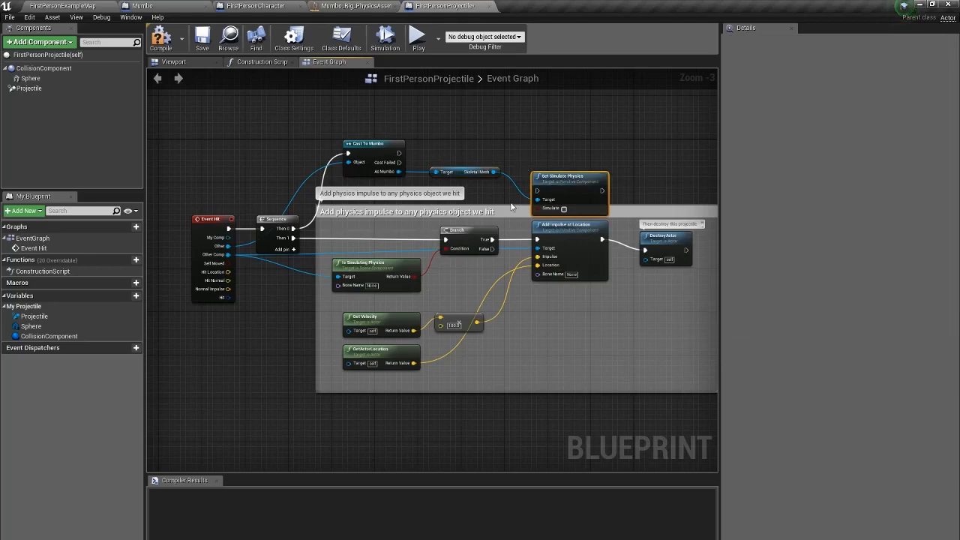
left_click(563, 208)
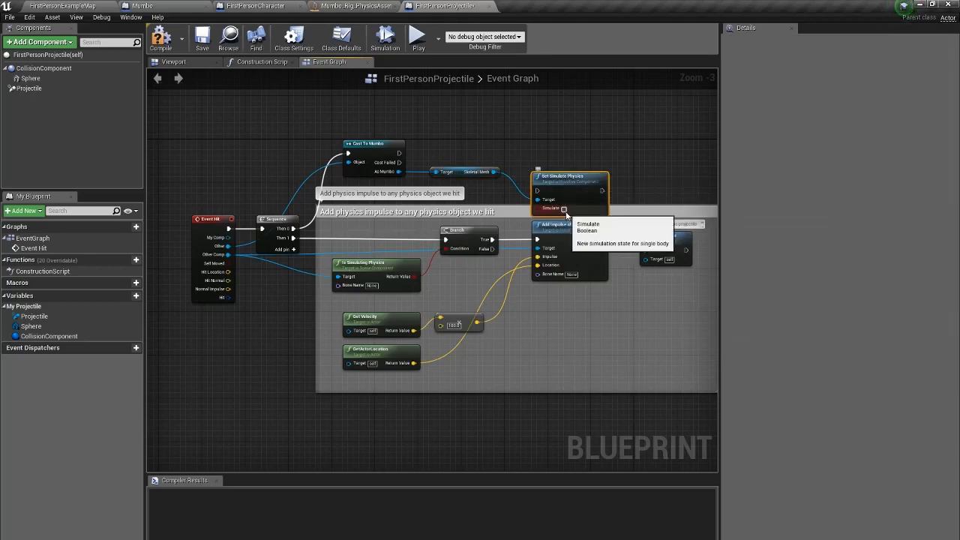
left_click_drag(563, 195, 557, 162)
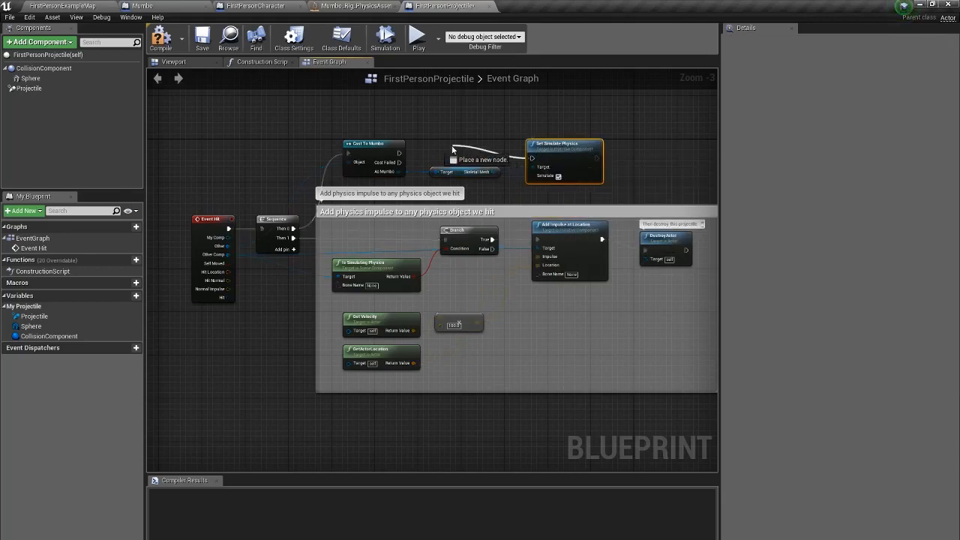
Compile the FirstPersonProjectile blueprint and play-test shooting Mumbo in the standalone preview.
left_click(164, 43)
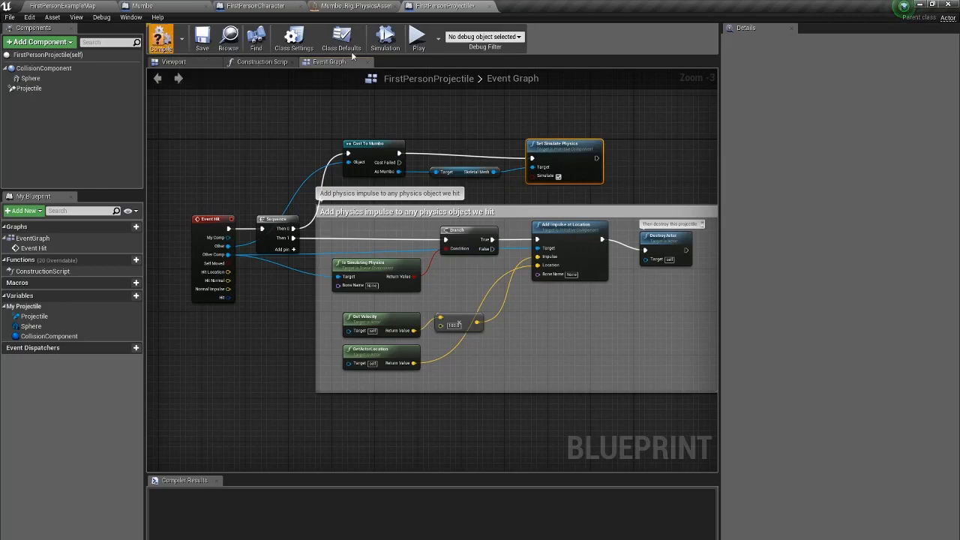
left_click(418, 37)
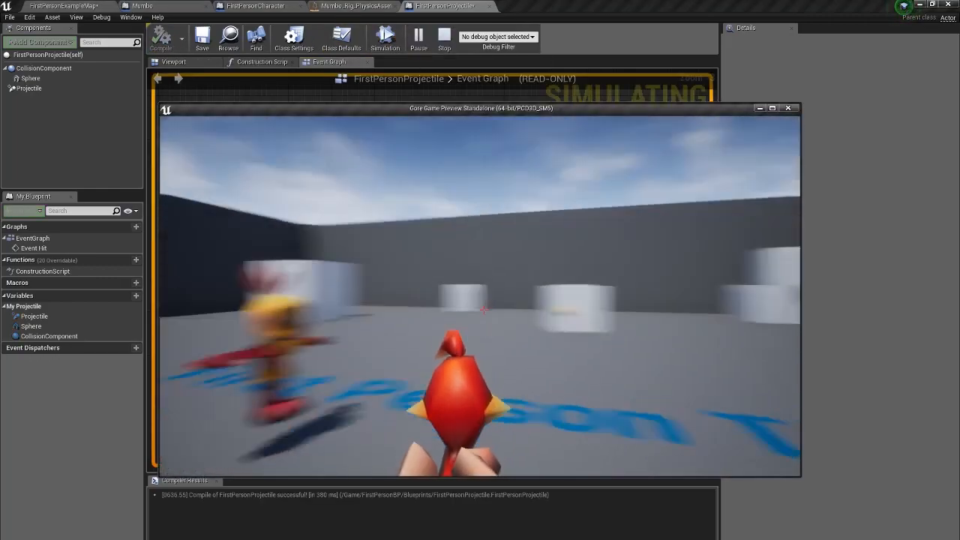
key("Escape")
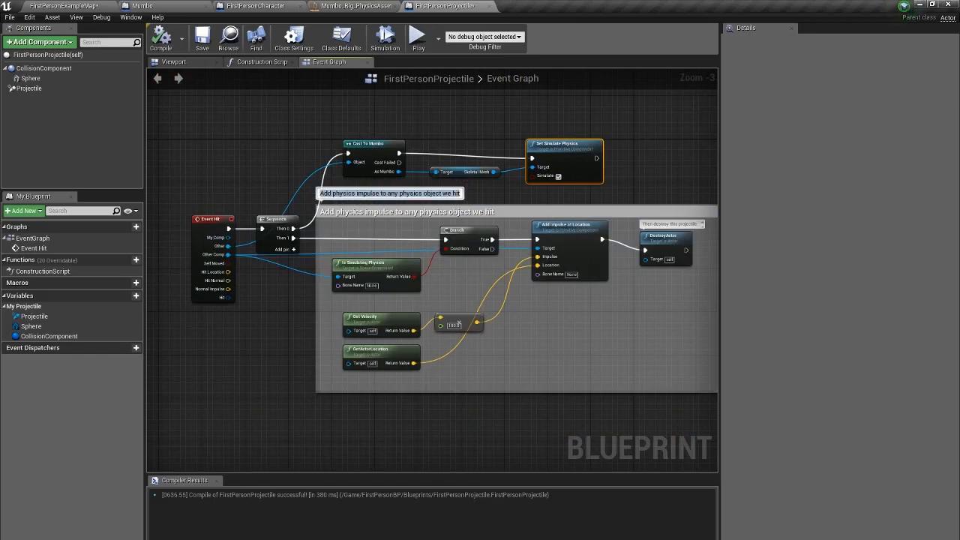
Switch to the GoreTut reference project and examine the hit logic in its FirstPersonProjectile event graph.
left_click(282, 539)
left_click(223, 527)
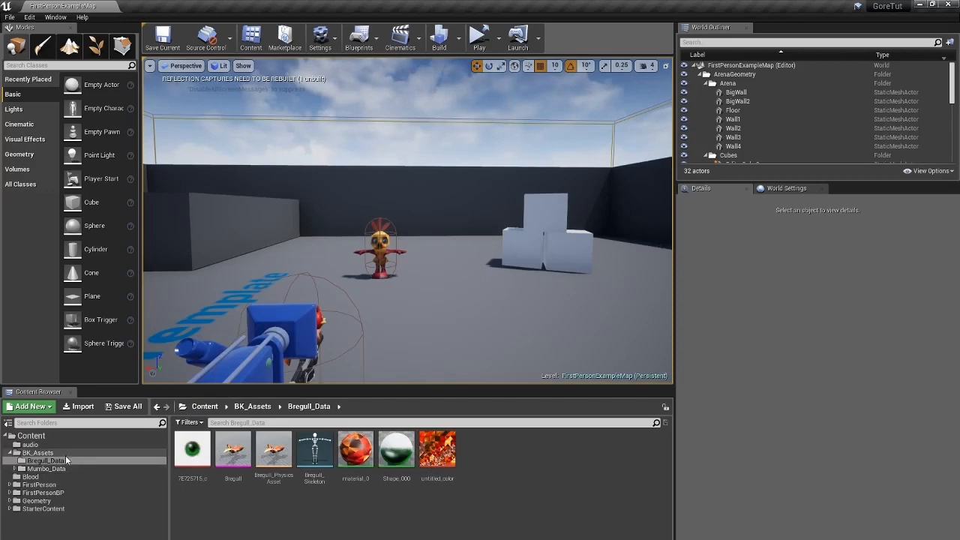
left_click(41, 452)
double_click(279, 465)
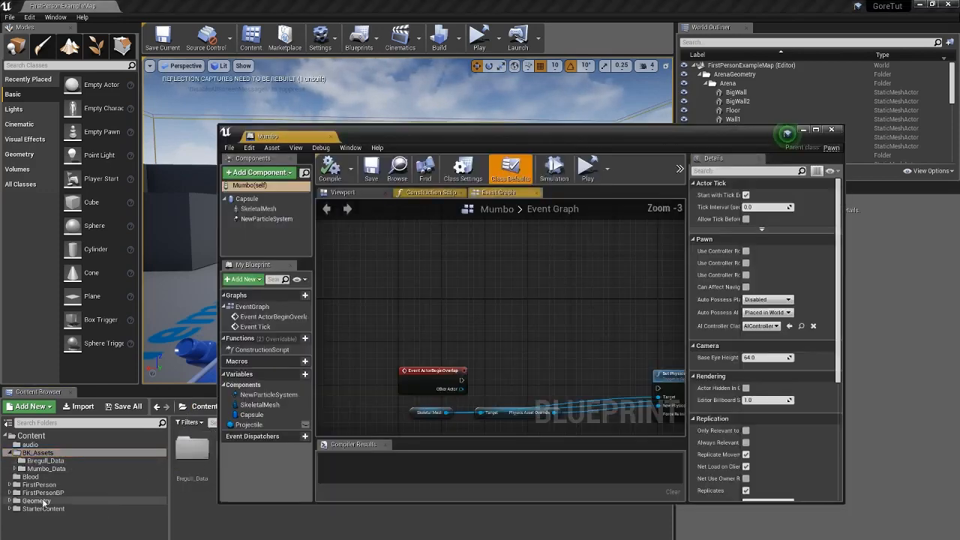
left_click(43, 492)
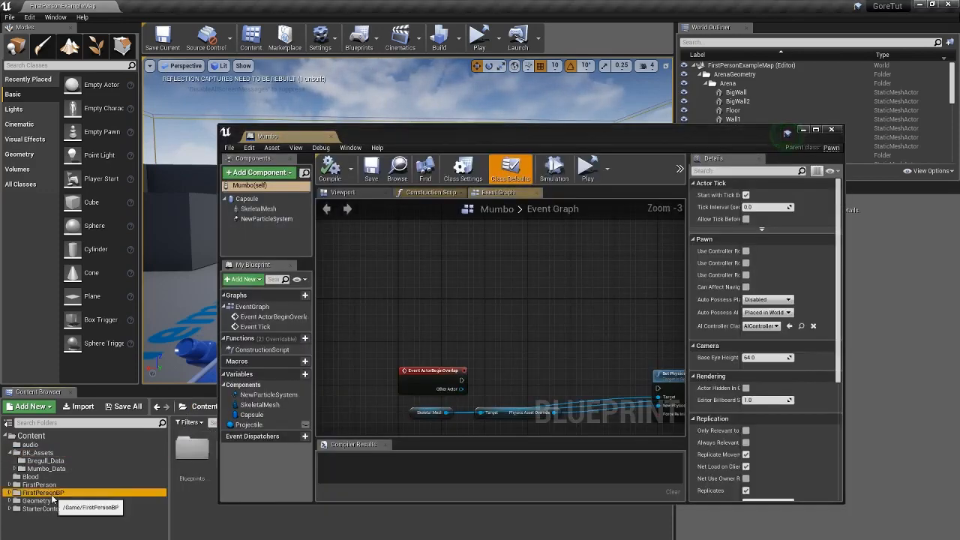
left_click(331, 136)
double_click(196, 453)
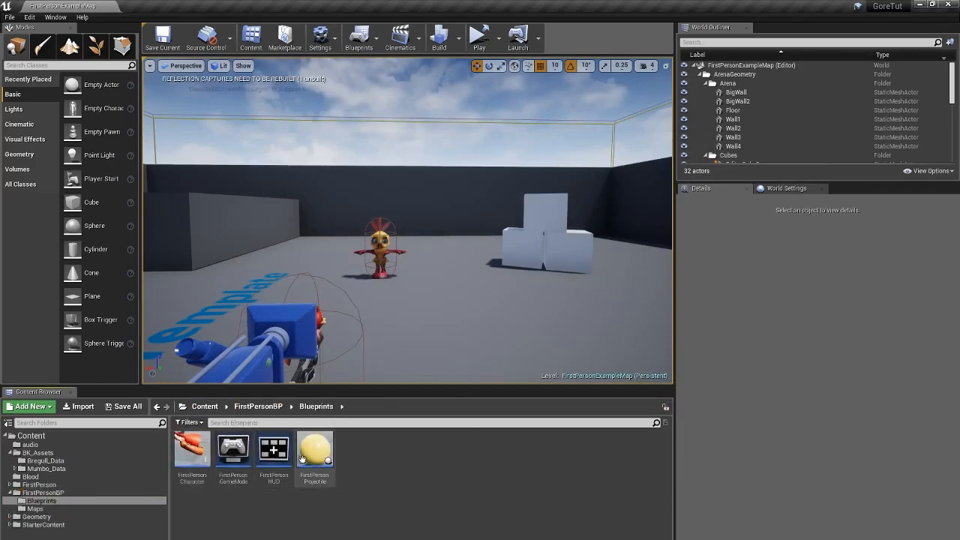
double_click(303, 457)
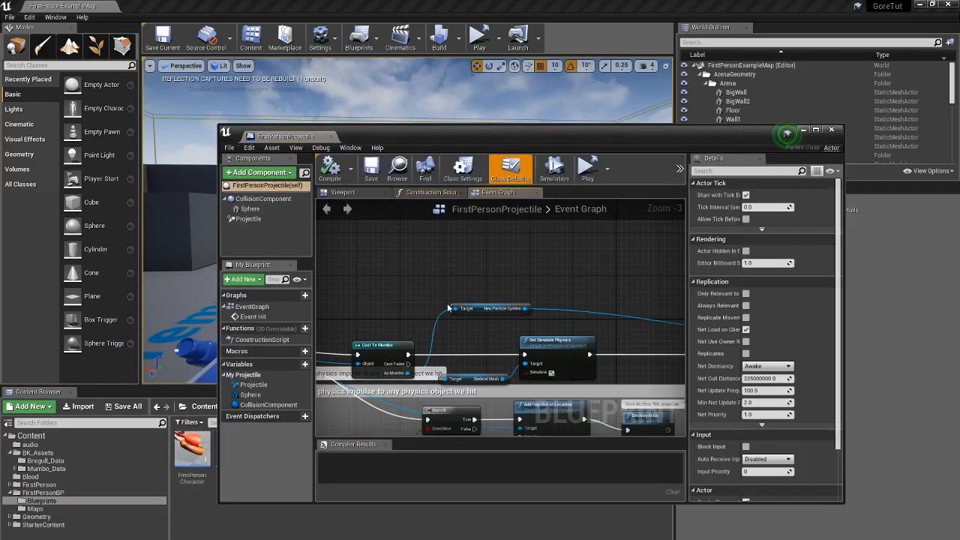
scroll(449, 308, "down", 1)
right_click_drag(482, 300, 569, 242)
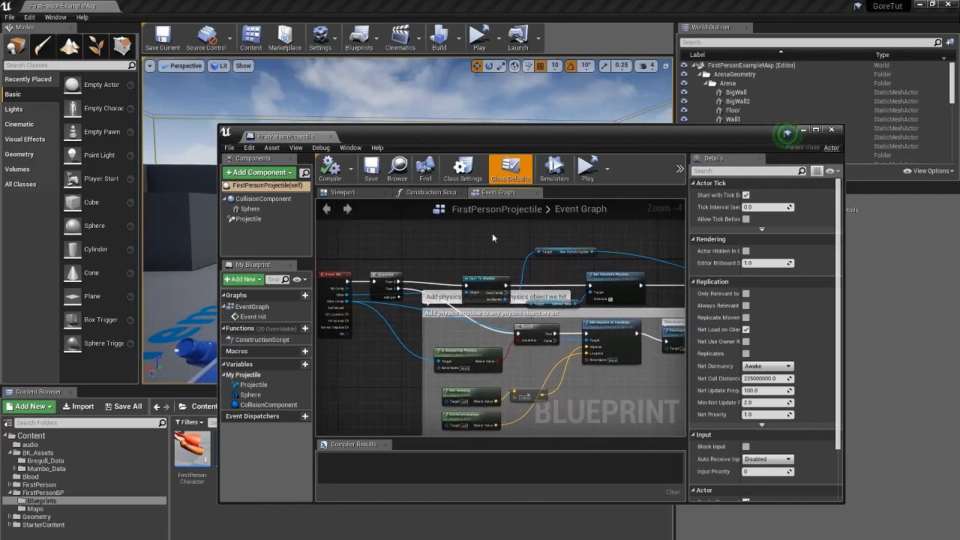
right_click_drag(492, 234, 469, 232)
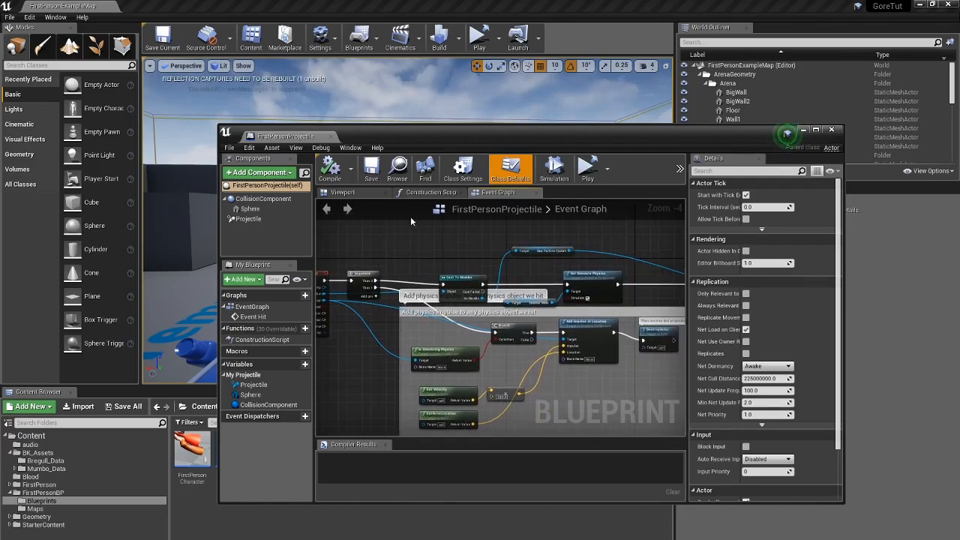
left_click(331, 137)
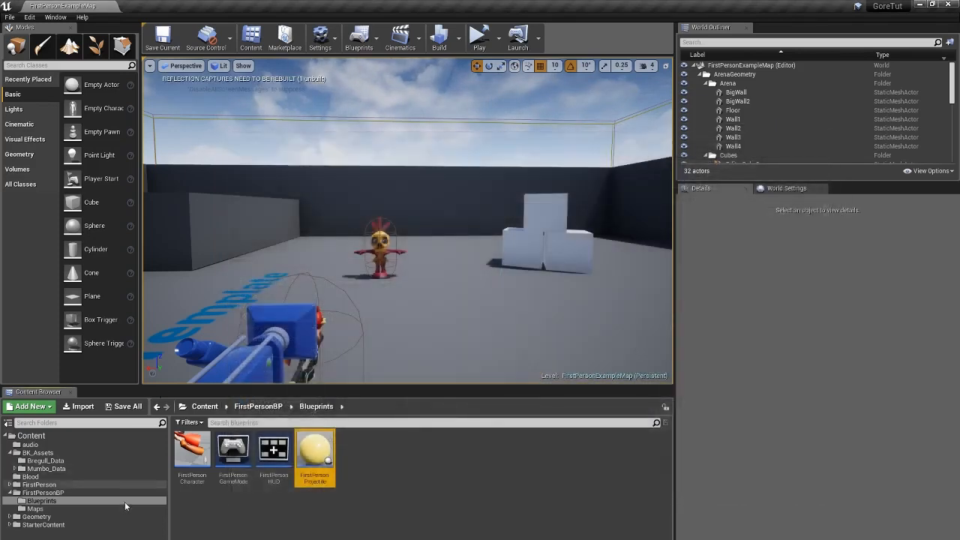
Open the reference project's Mumbo blueprint from BK_Assets and examine the Capsule component's physics and collision settings.
left_click(58, 454)
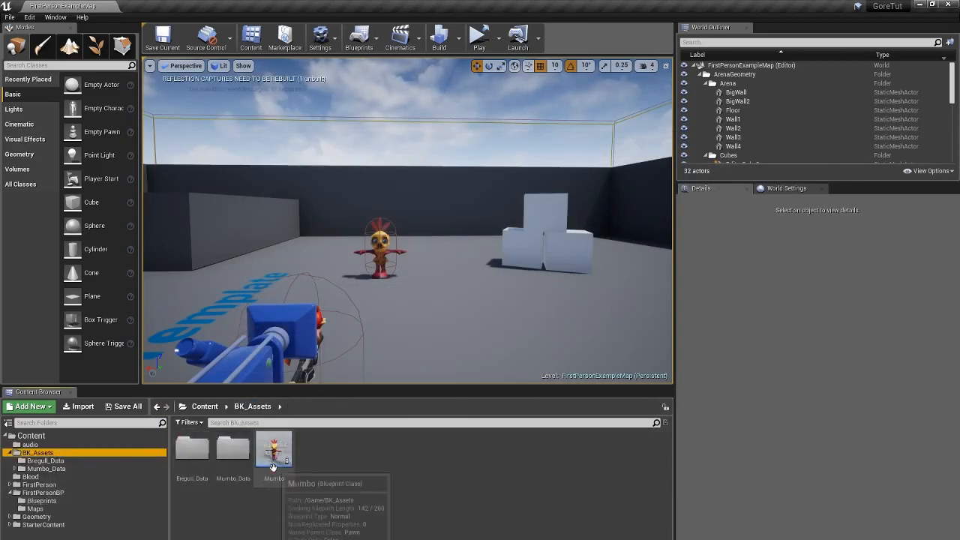
double_click(274, 450)
left_click_drag(270, 137, 259, 7)
right_click_drag(384, 233, 427, 270)
left_click(174, 61)
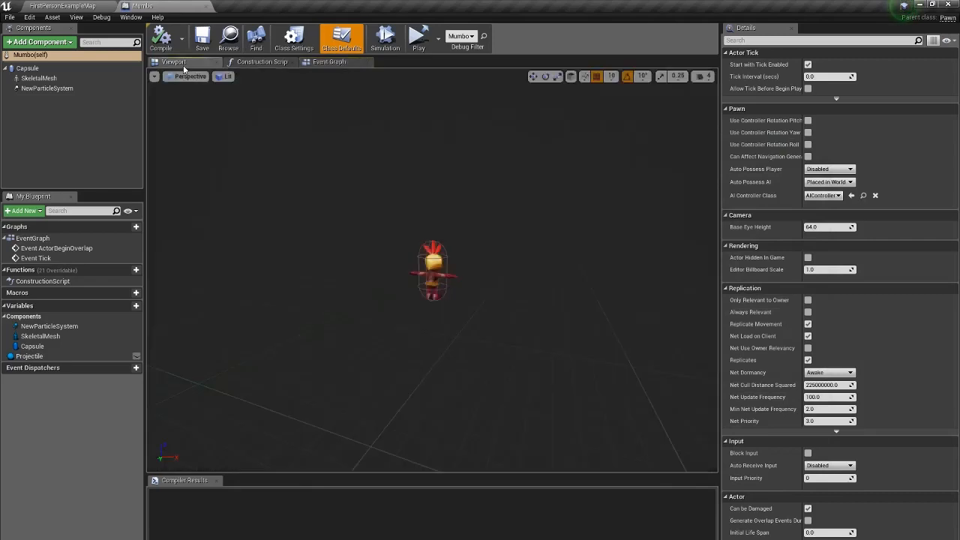
left_click(27, 68)
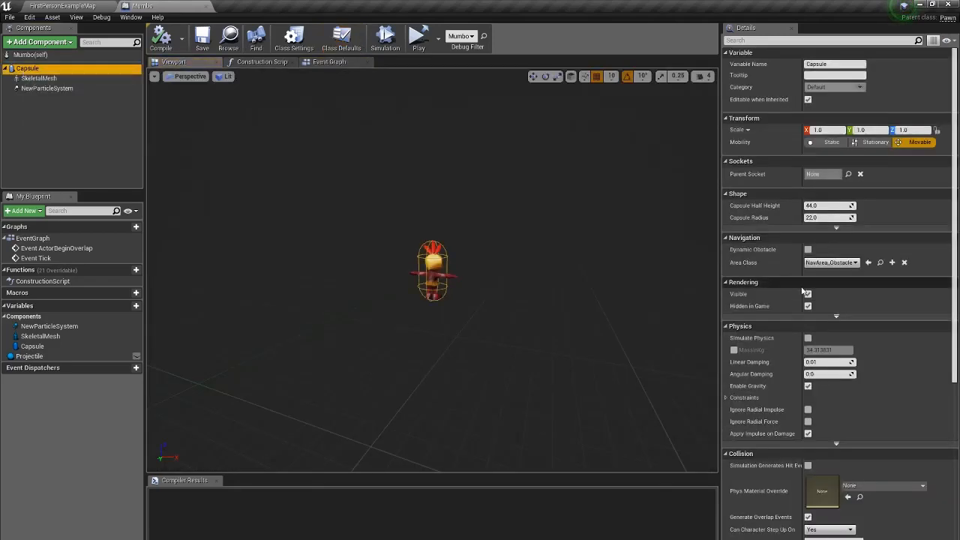
scroll(801, 300, "down", 5)
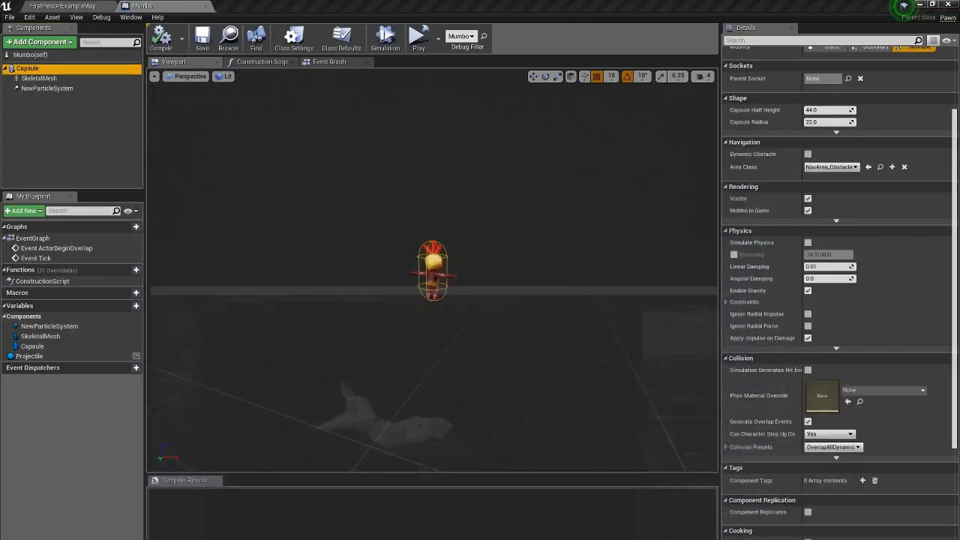
Return to the working project's Mumbo blueprint and set the SkeletalMesh component's collision preset to Pawn.
left_click(291, 498)
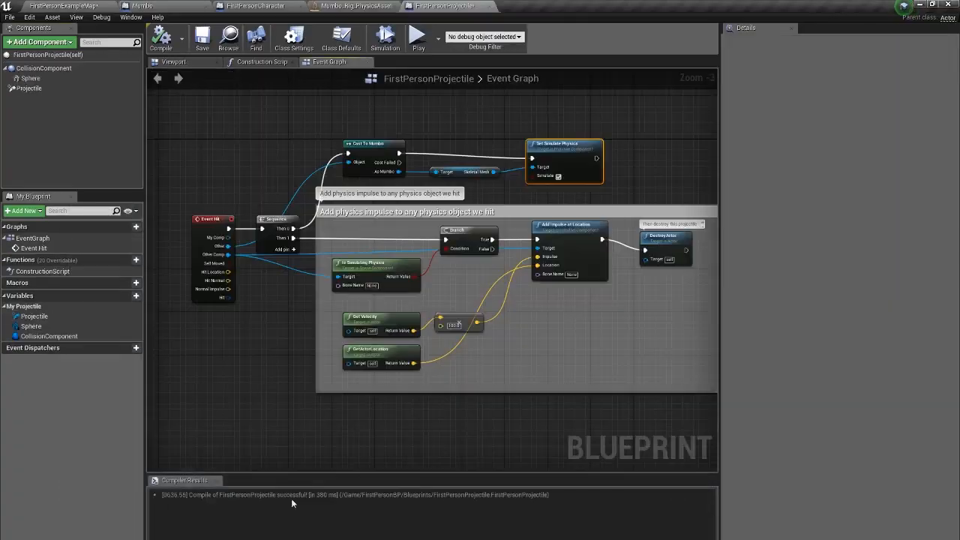
left_click(262, 9)
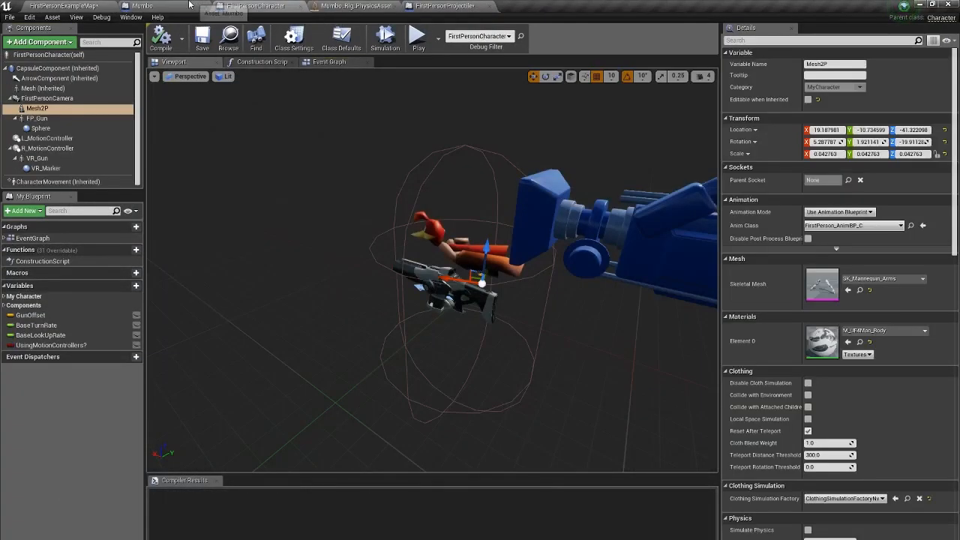
left_click(189, 5)
left_click(232, 5)
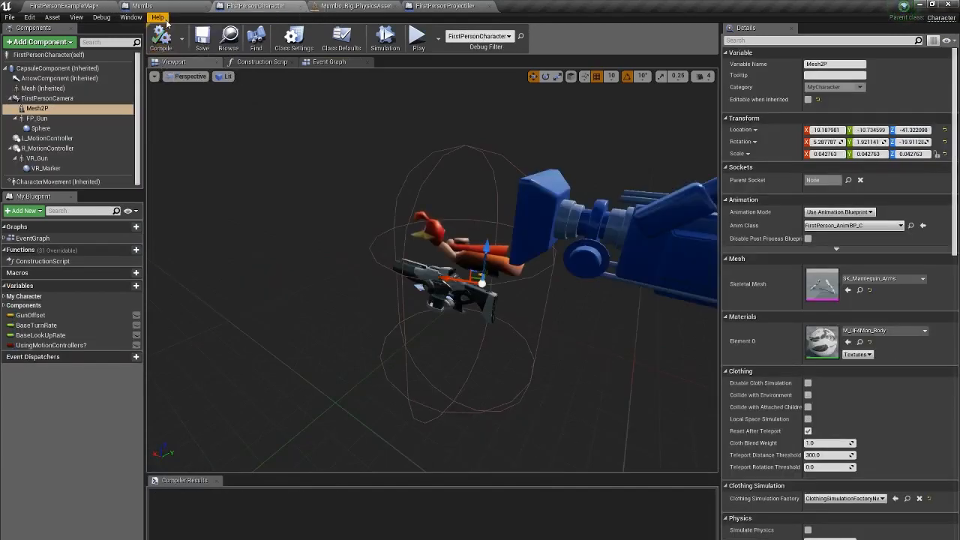
left_click(144, 5)
scroll(800, 348, "up", 5)
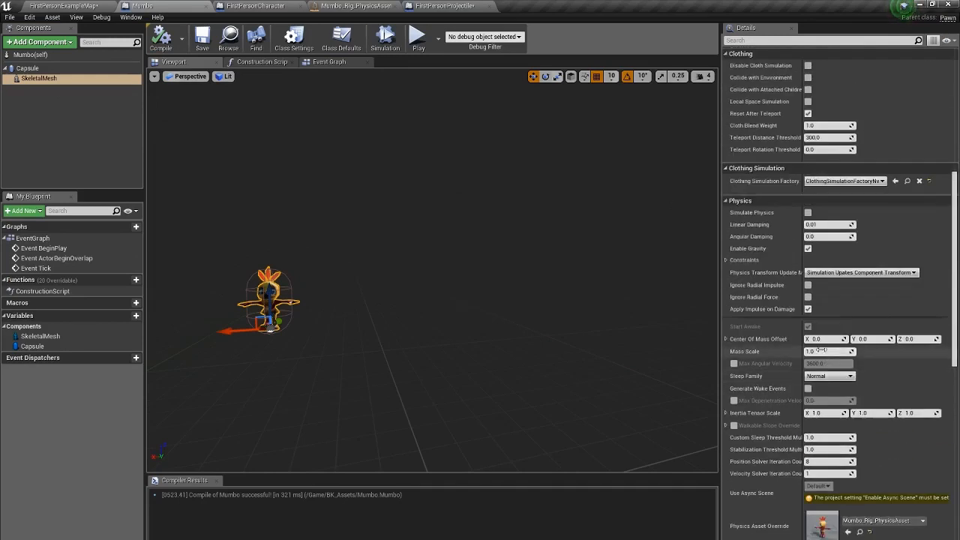
scroll(810, 350, "up", 4)
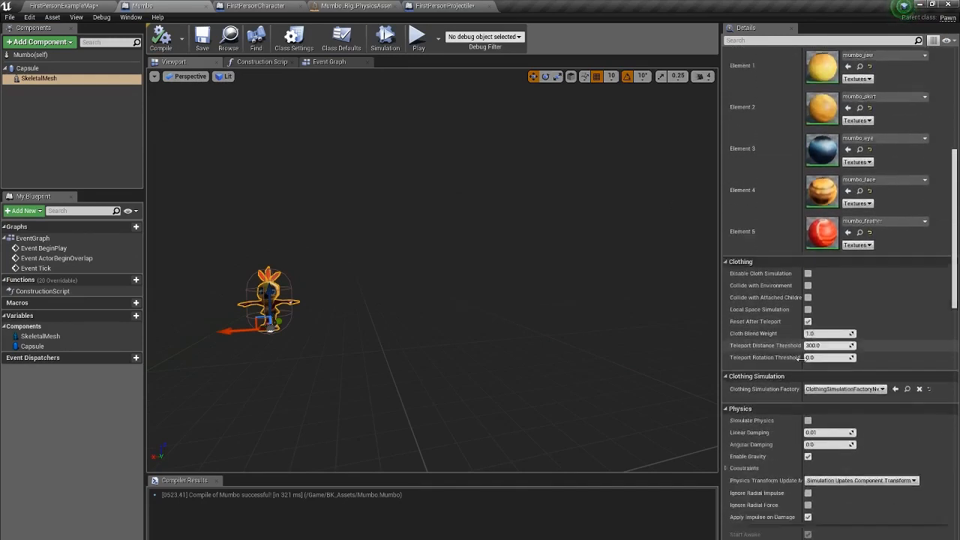
scroll(807, 360, "down", 9)
scroll(806, 365, "down", 3)
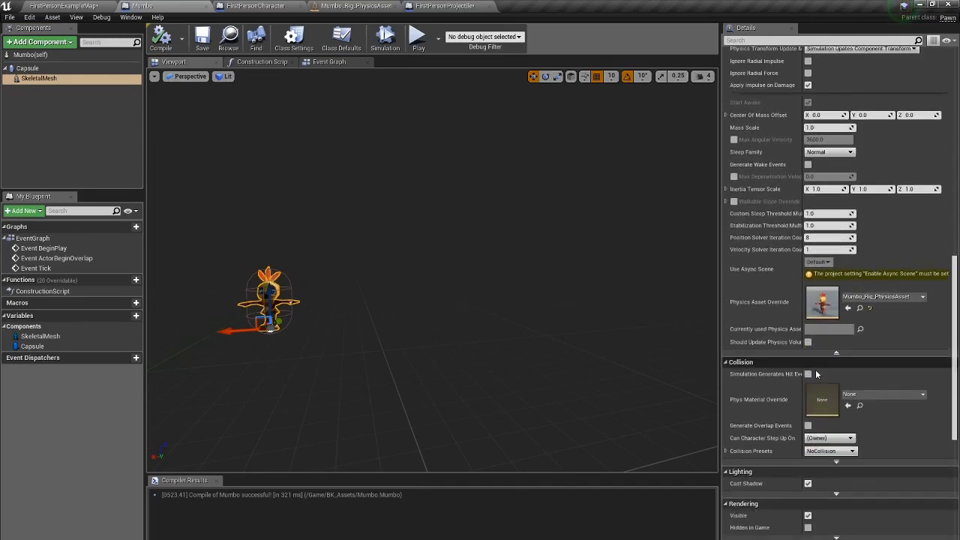
left_click(836, 451)
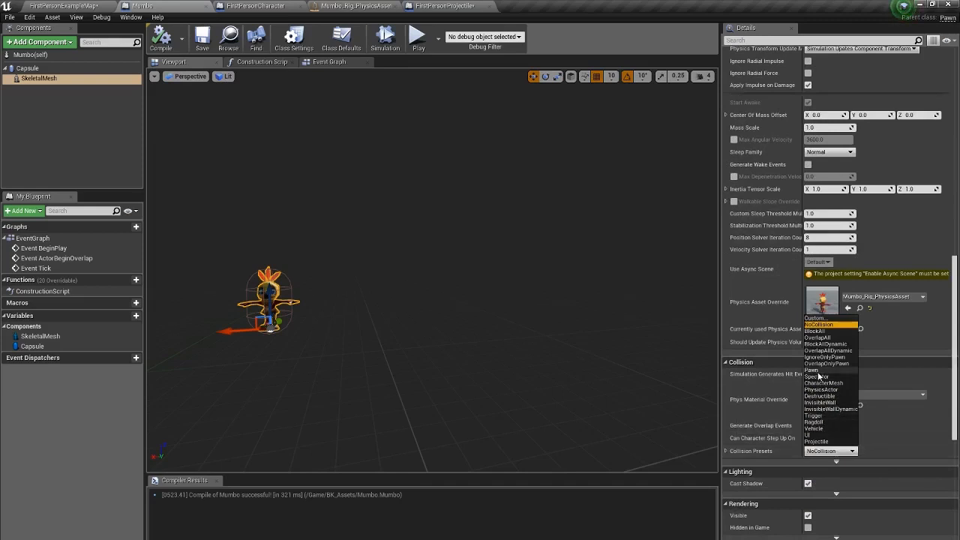
left_click(816, 371)
Set the Mumbo Capsule component's collision preset to OverlapAllDynamic.
left_click(30, 69)
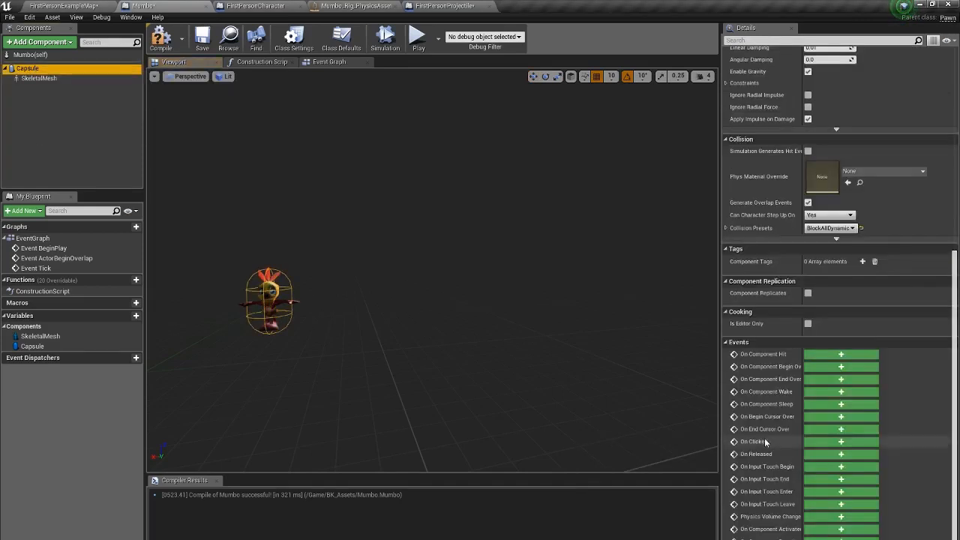
scroll(812, 252, "up", 1)
left_click(831, 260)
left_click(828, 291)
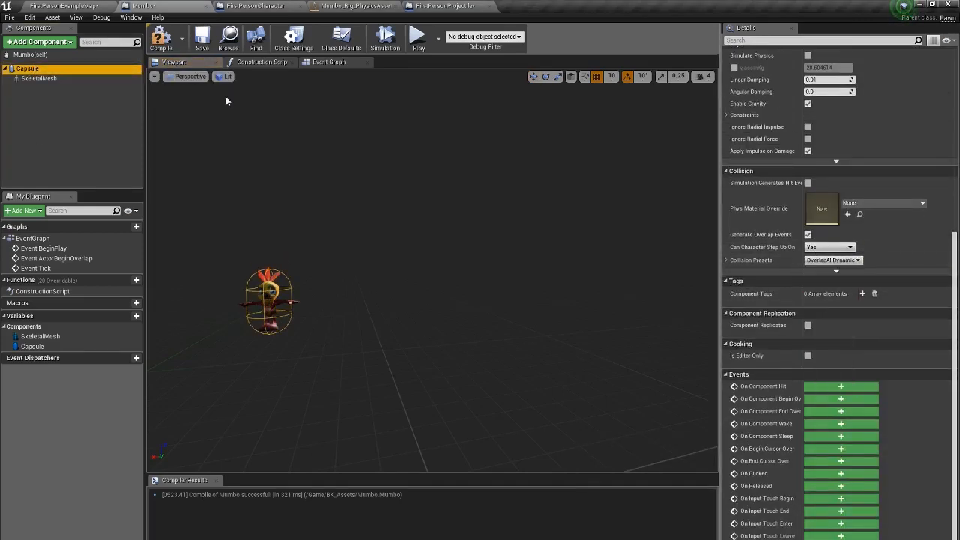
Play-test the game twice in the standalone preview to check how Mumbo reacts to projectile hits.
left_click(418, 39)
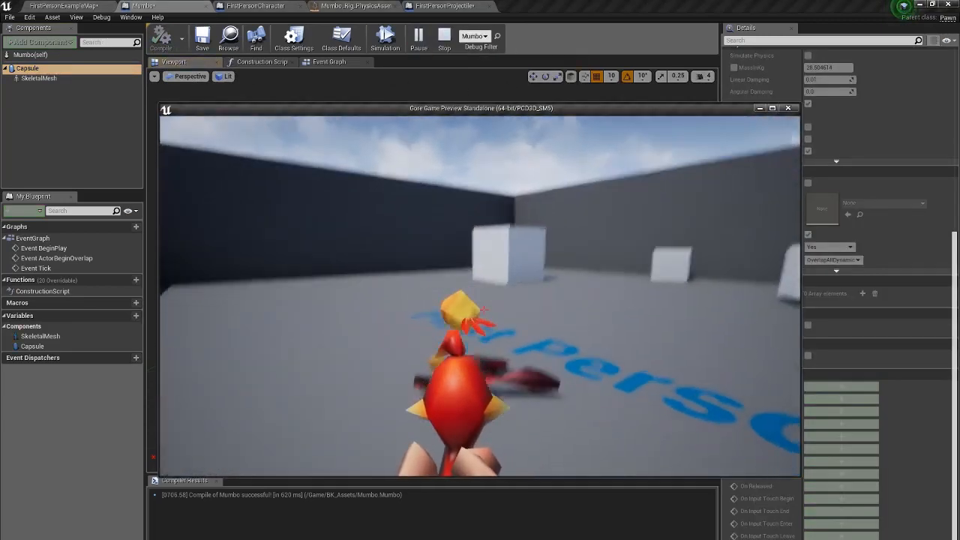
key("Escape")
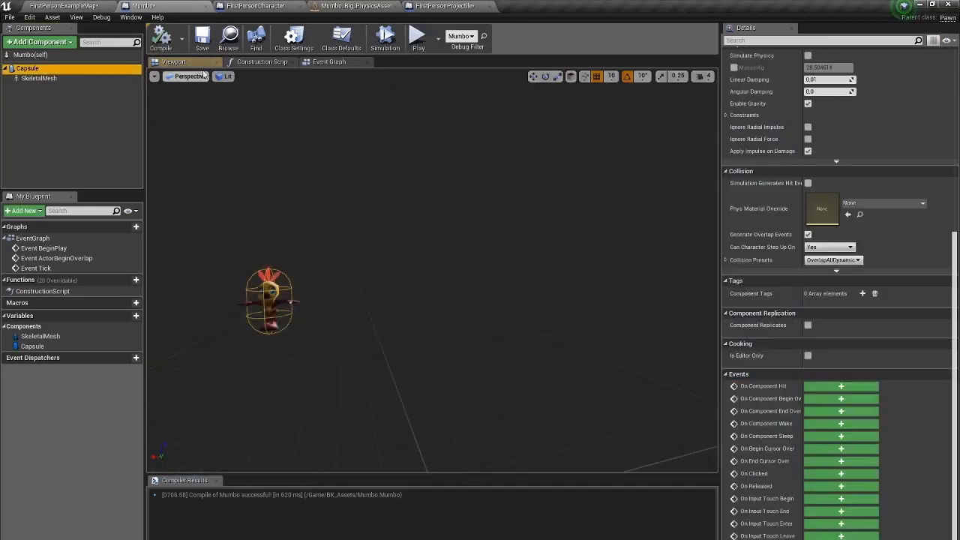
left_click(413, 37)
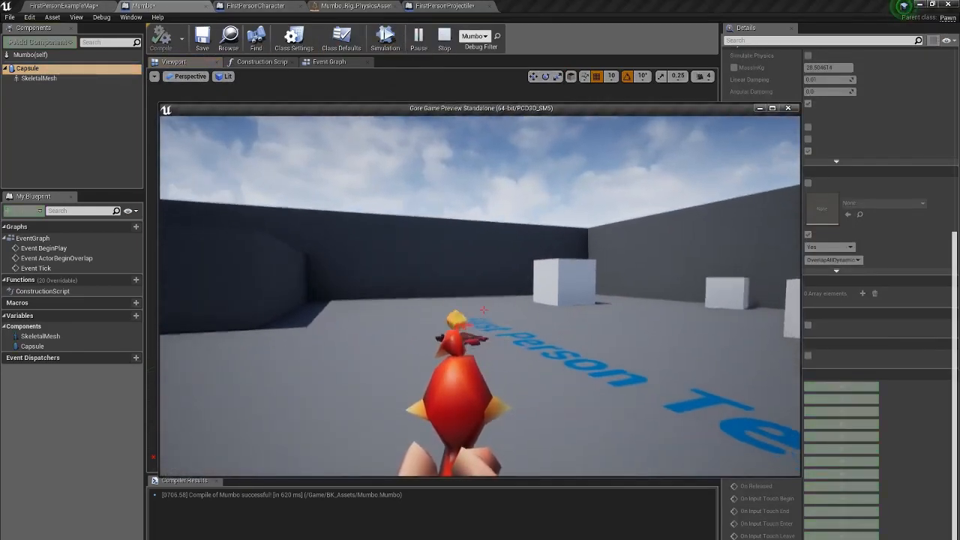
End the running preview and play-test the level once more, shooting Mumbo with the projectile to check his reaction.
key("Escape")
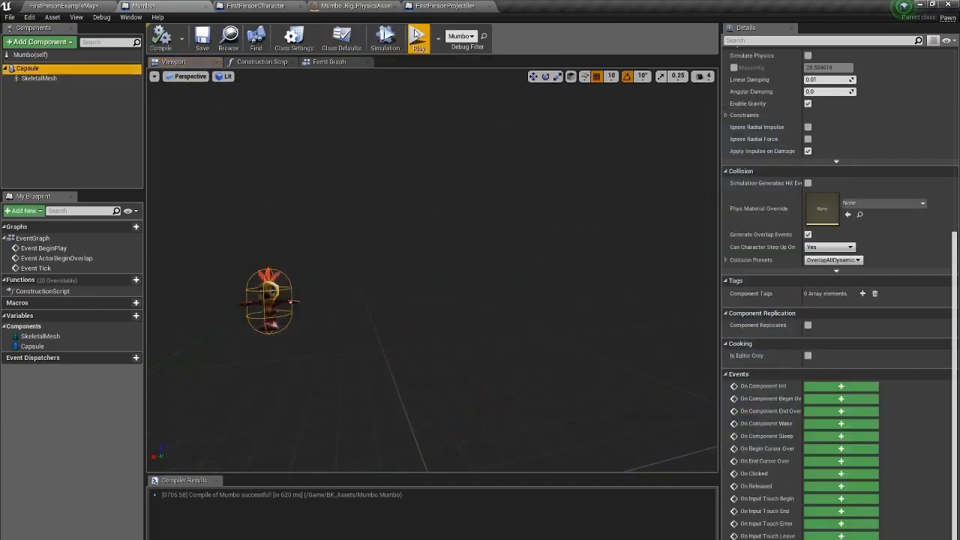
left_click(417, 37)
left_click(432, 236)
left_click(431, 237)
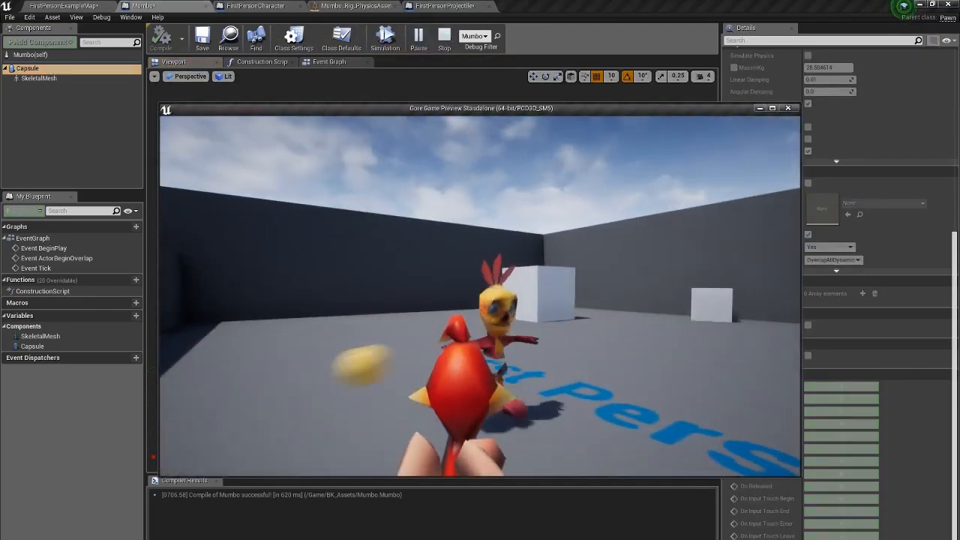
key("Escape")
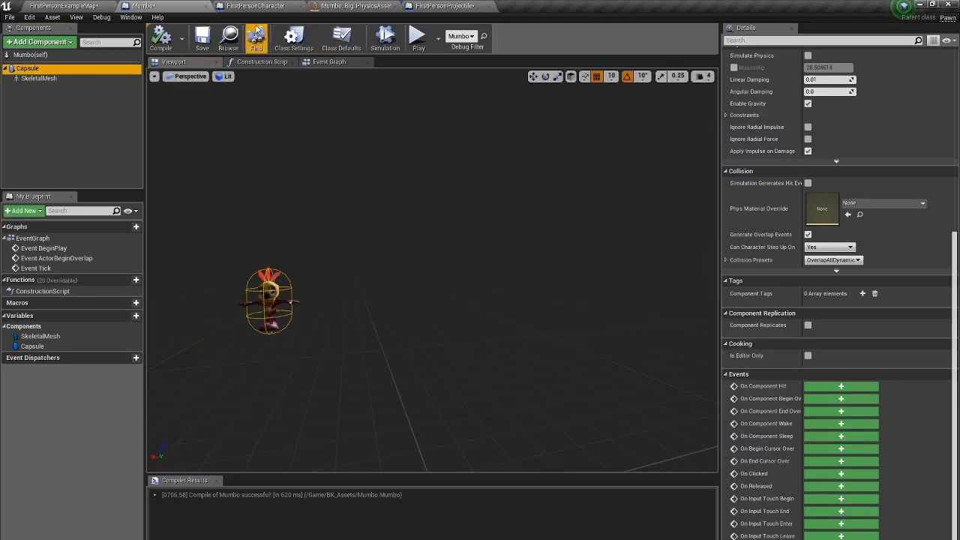
Import the Gore sound file from the desktop into the project's Audio folder.
left_click(105, 6)
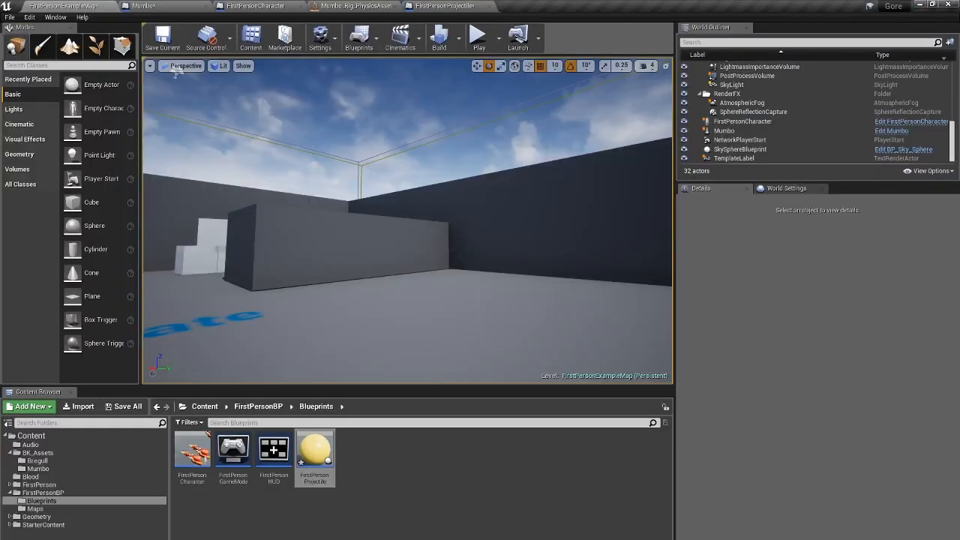
left_click(30, 444)
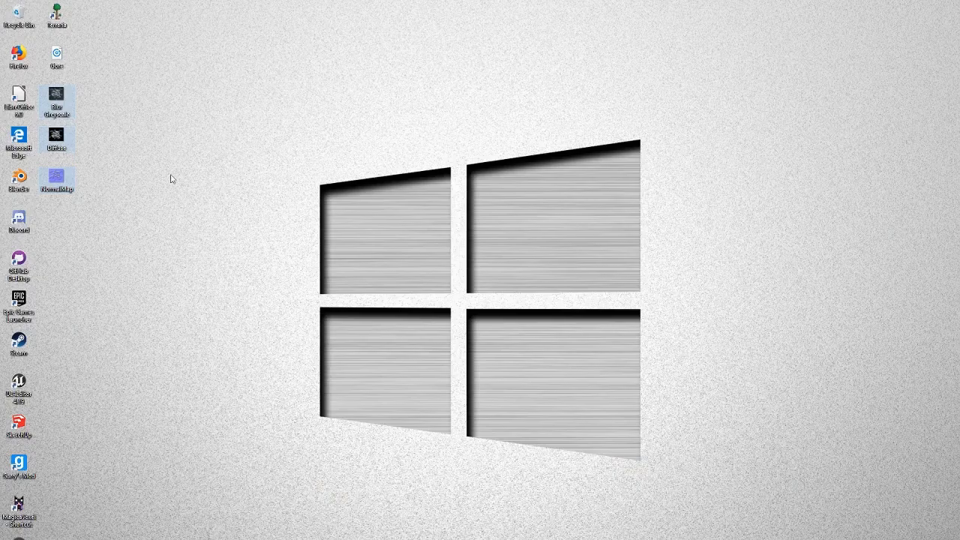
left_click_drag(140, 235, 45, 46)
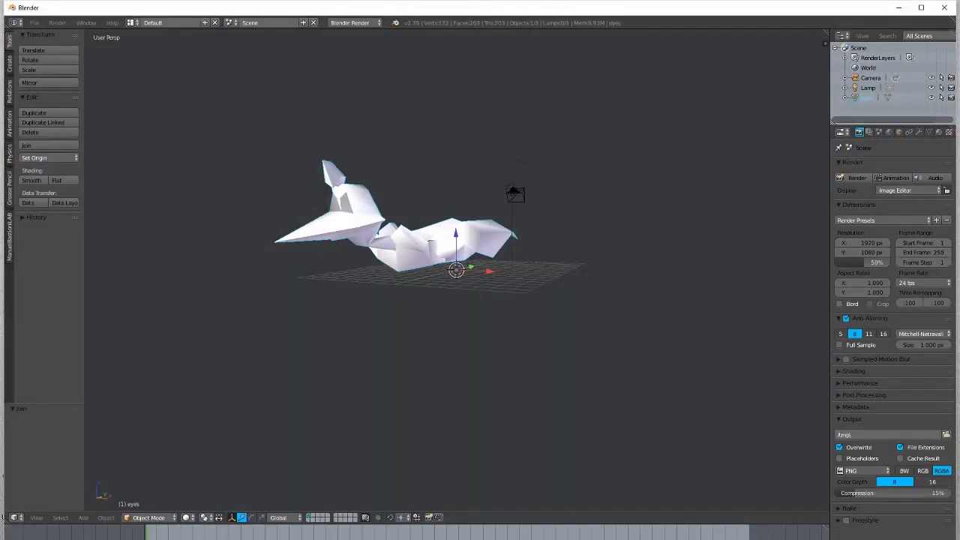
mouse_move(281, 539)
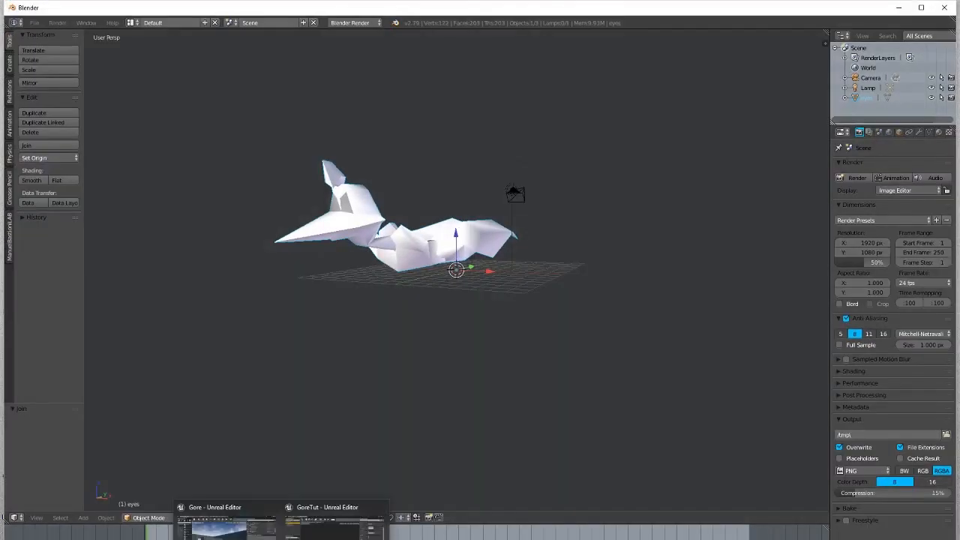
left_click(225, 525)
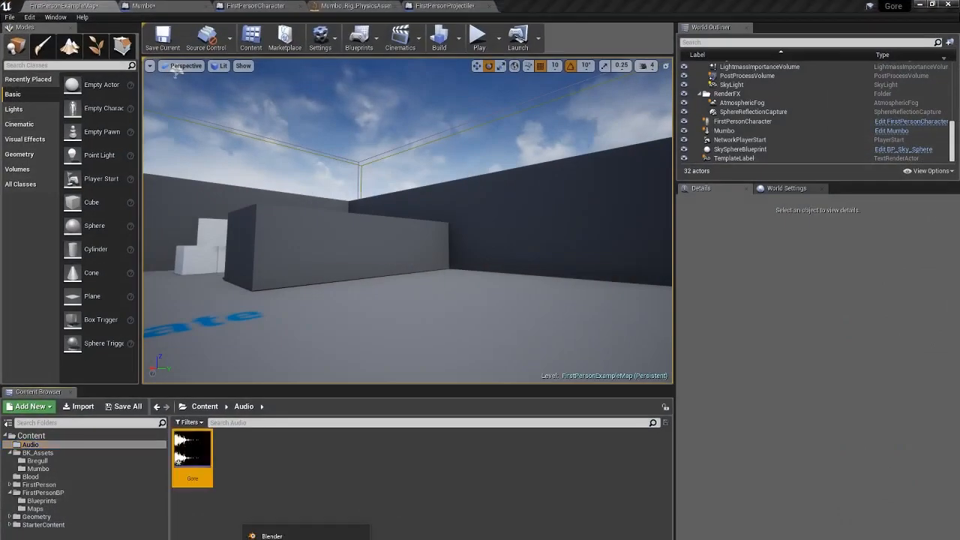
left_click(363, 536)
left_click(482, 329)
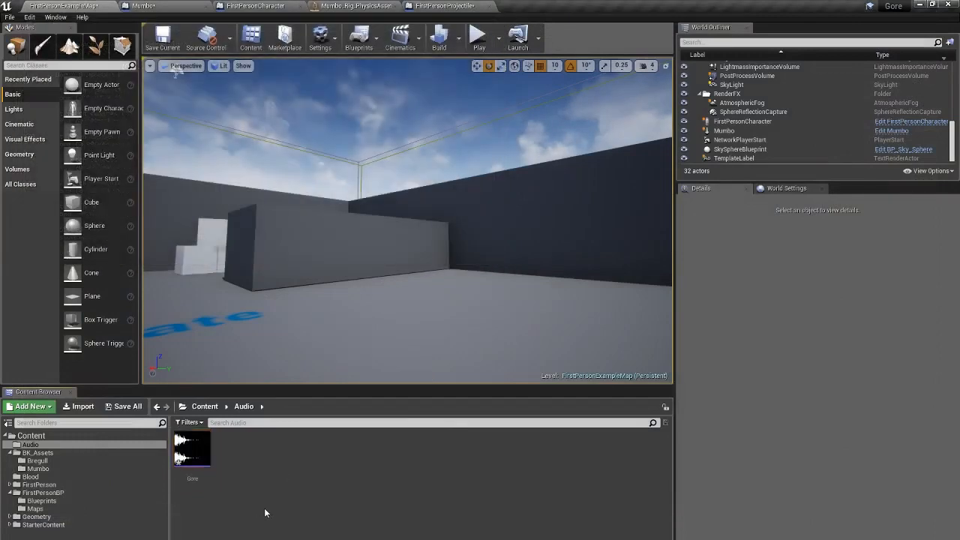
Add the Gore sound as an Add Audio Component node after Set Simulate Physics in the FirstPersonProjectile event graph and compile.
left_click(414, 5)
left_click(61, 6)
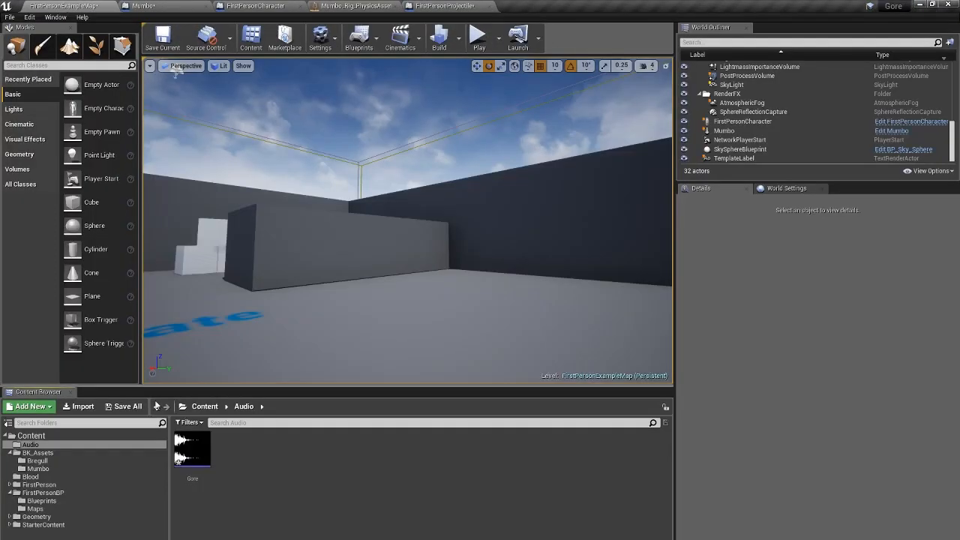
left_click_drag(192, 450, 634, 158)
left_click(652, 147)
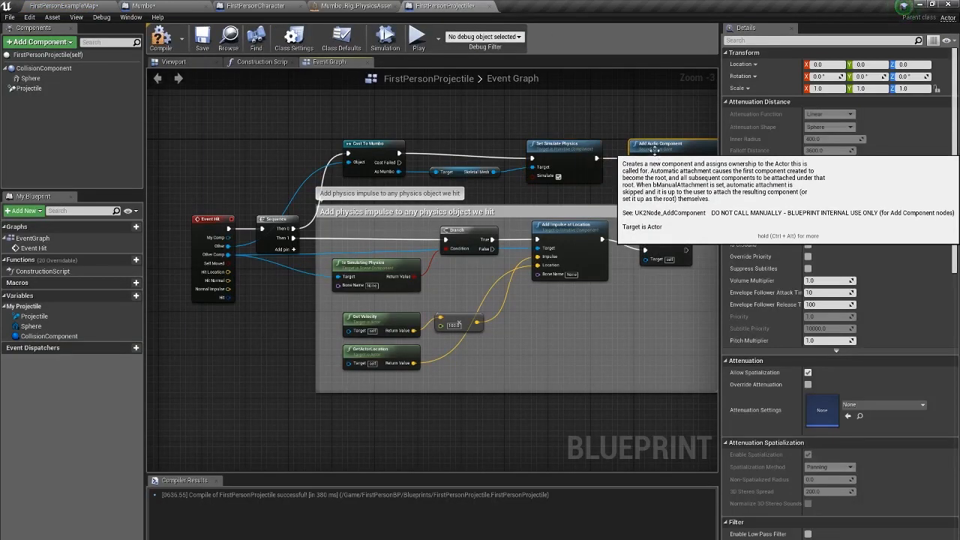
left_click(162, 39)
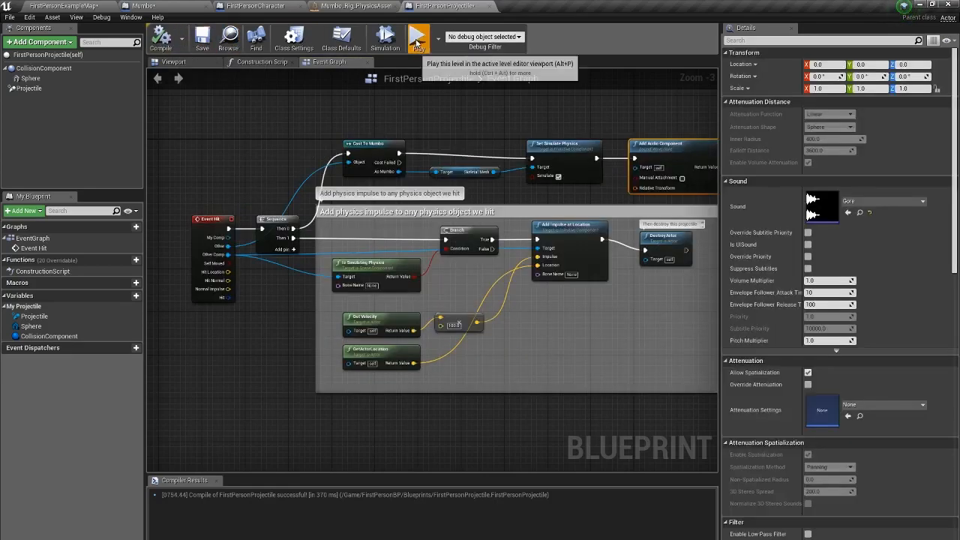
Play-test the level and shoot Mumbo to check the Gore sound on impact.
left_click(418, 36)
key("s")
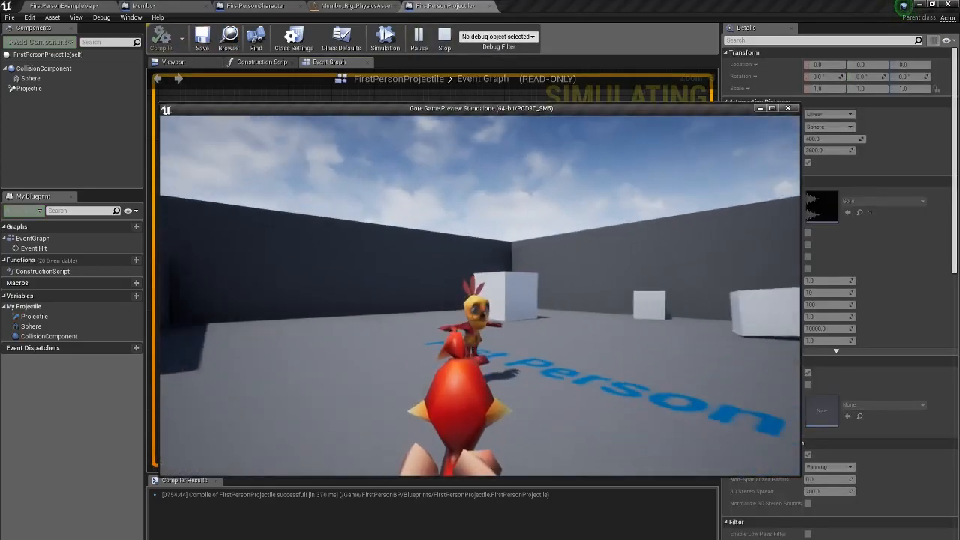
left_click(484, 310)
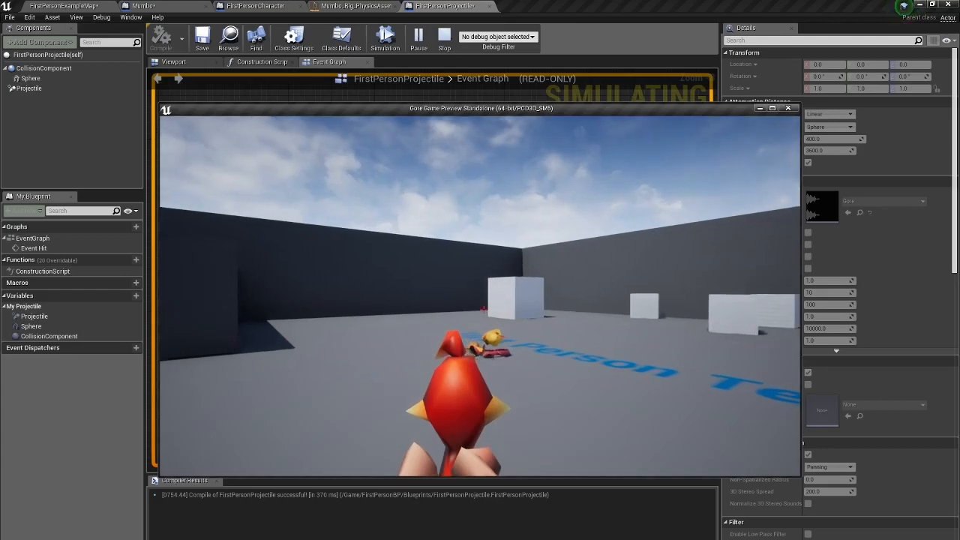
key("w")
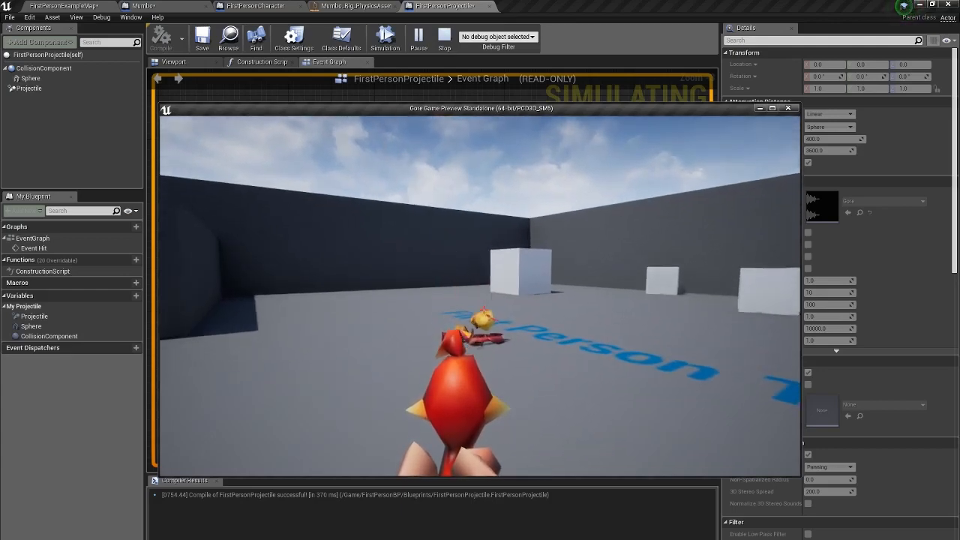
key("Escape")
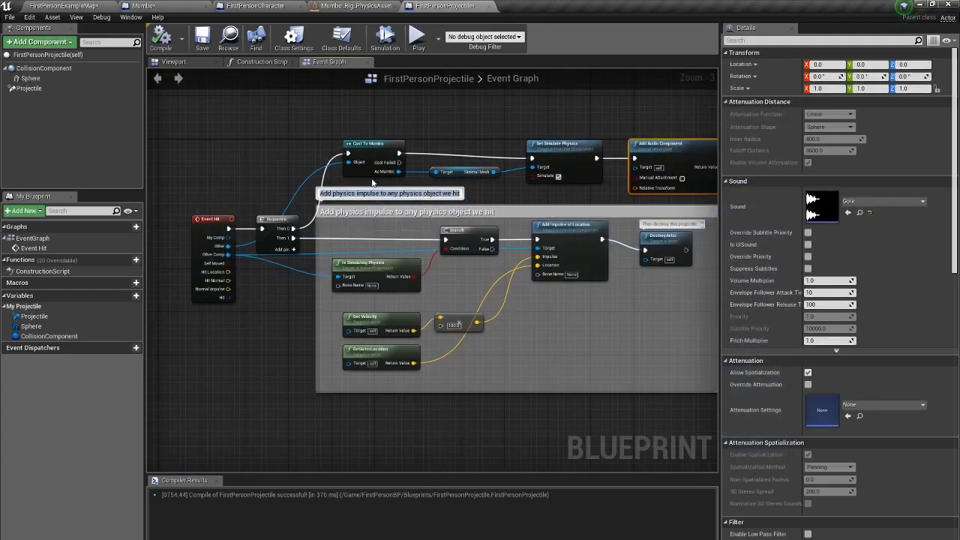
left_click(336, 143)
right_click_drag(335, 141, 229, 180)
scroll(228, 180, "down", 1)
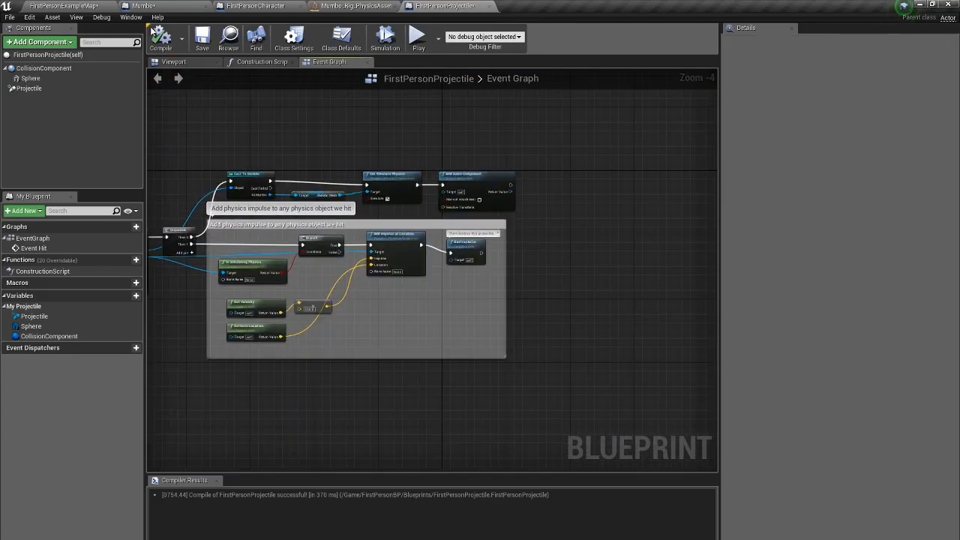
Import the Blur Greyscale, Diffuse and NormalMap textures from the desktop into the project's Blood folder.
left_click(83, 5)
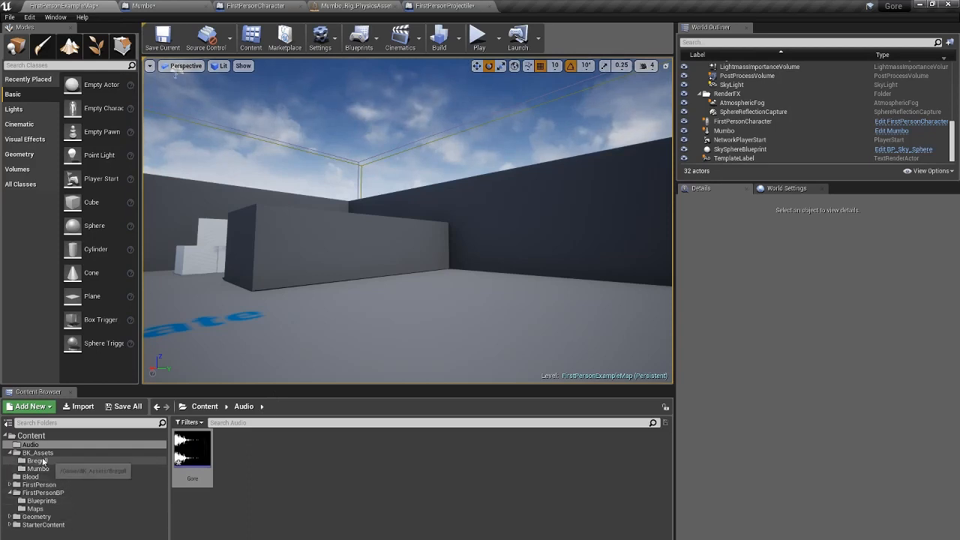
left_click(30, 476)
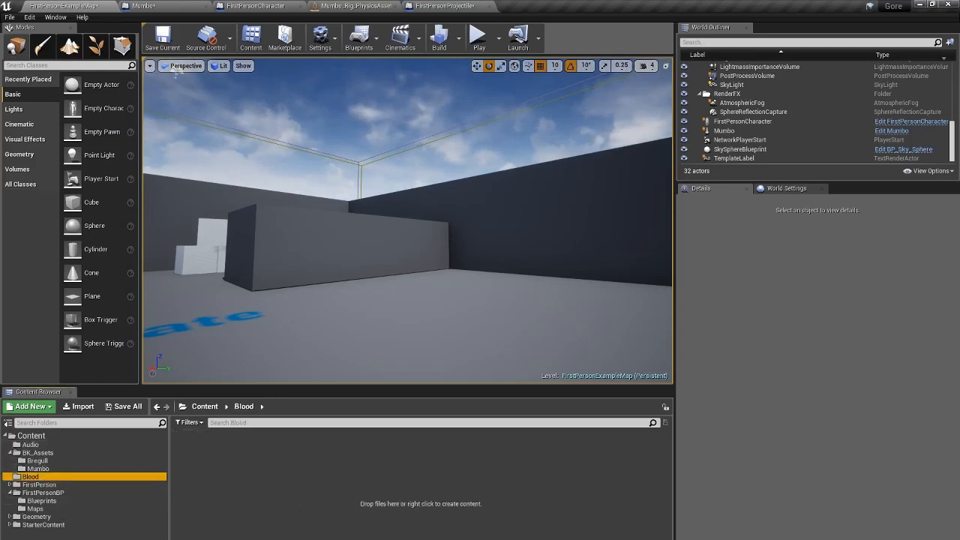
key("super+d")
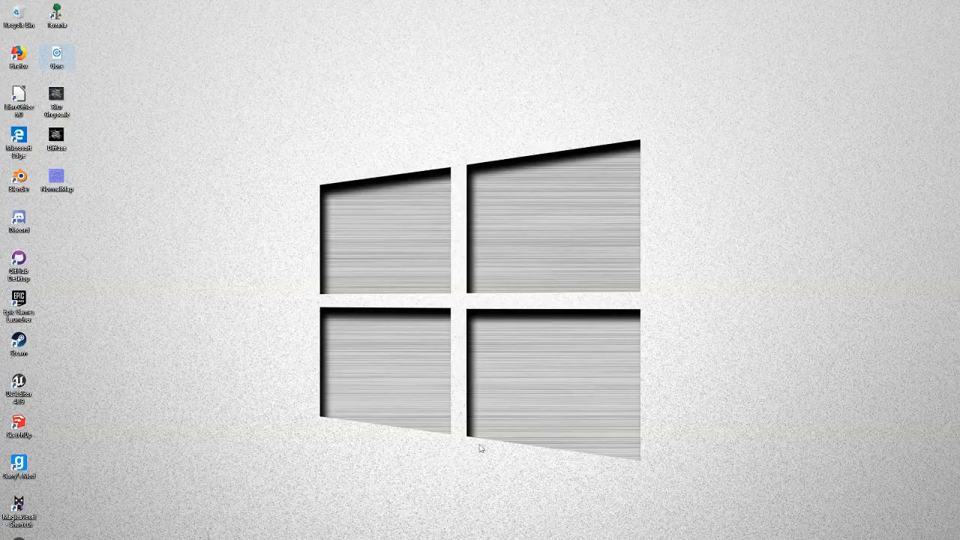
left_click_drag(101, 194, 339, 381)
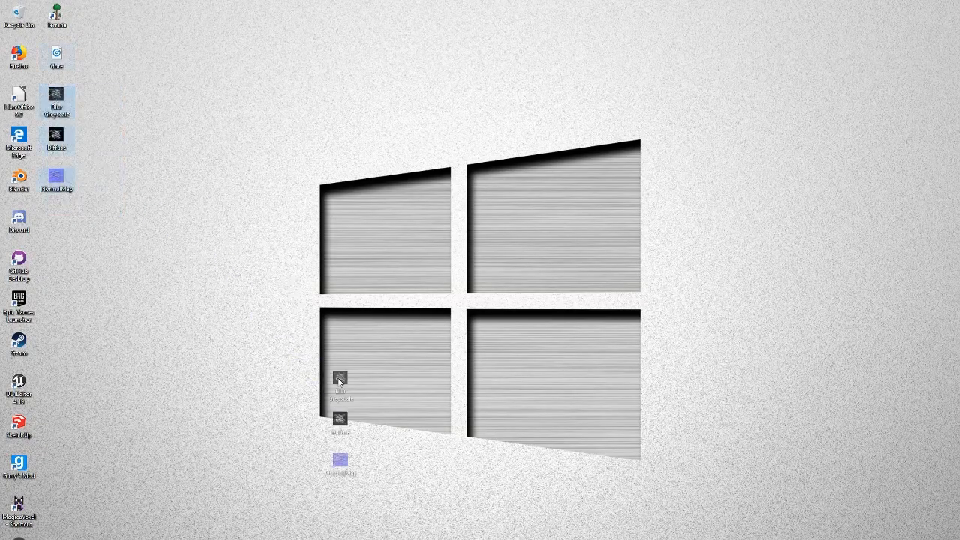
left_click_drag(282, 538, 315, 521)
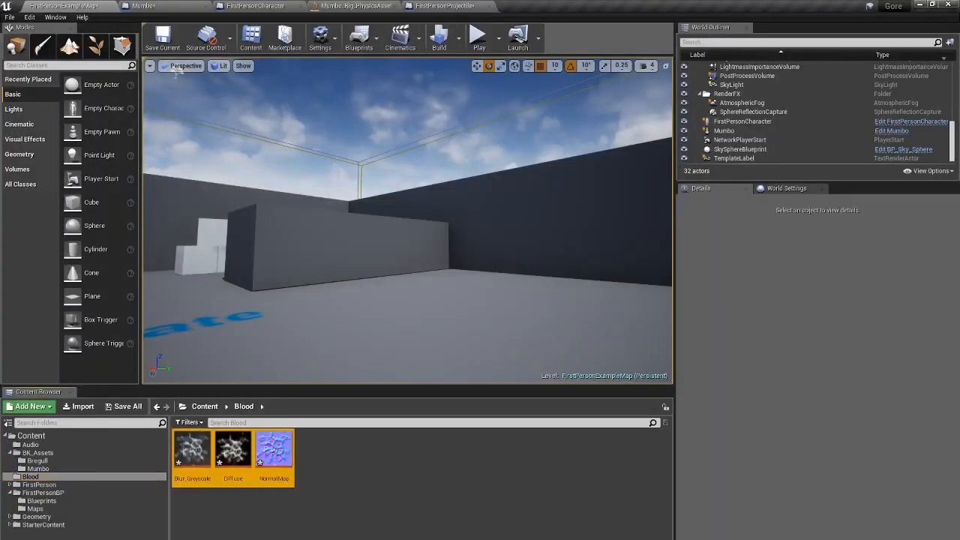
Create a material named BloodMat in the Blood folder and open it for editing.
right_click(525, 506)
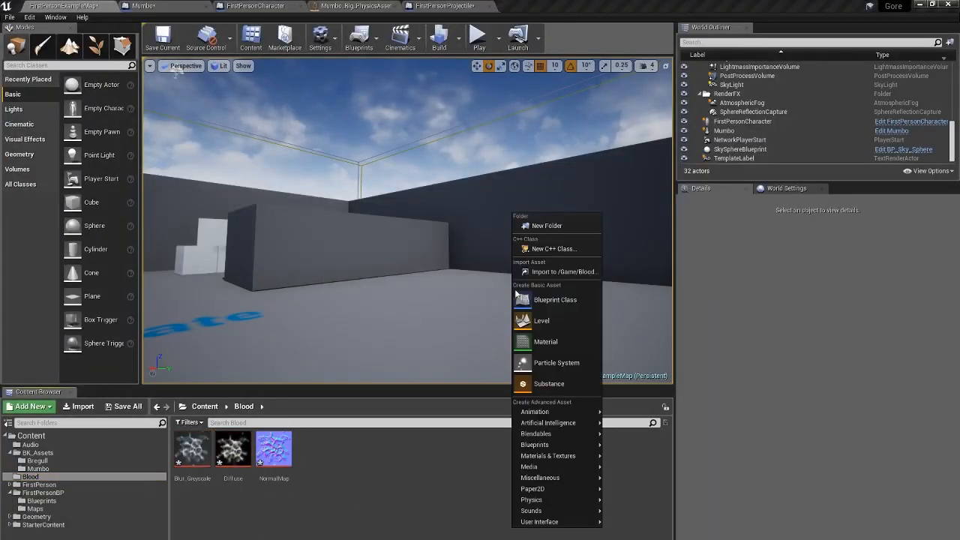
left_click(543, 342)
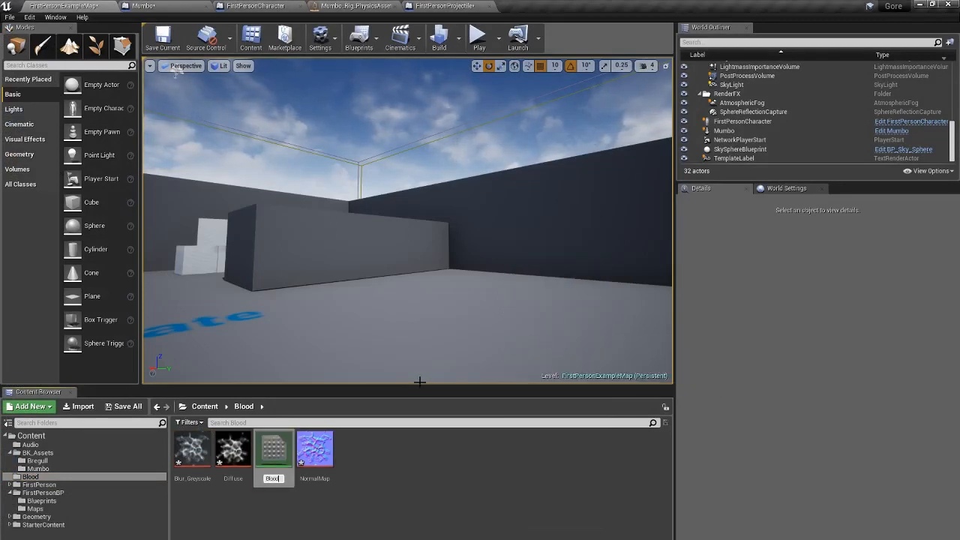
key("Return")
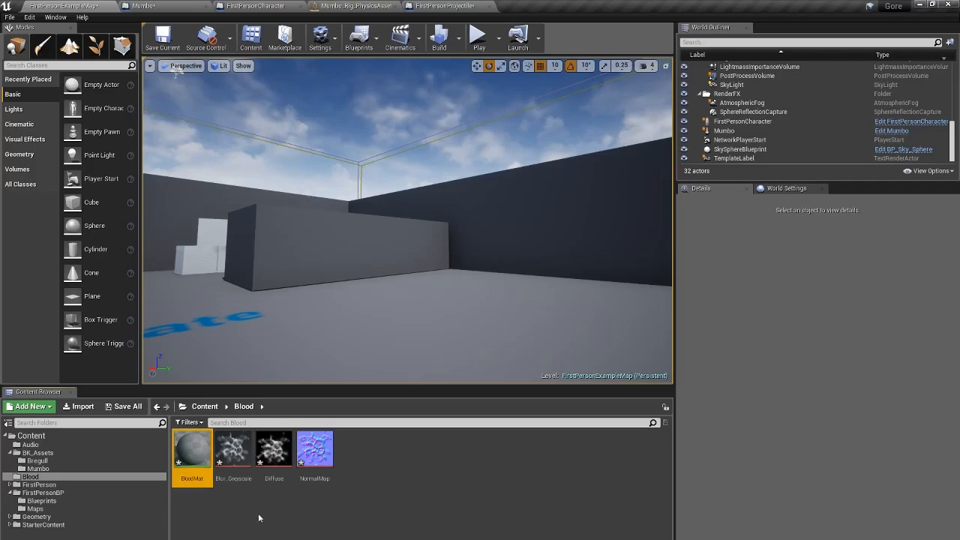
double_click(192, 453)
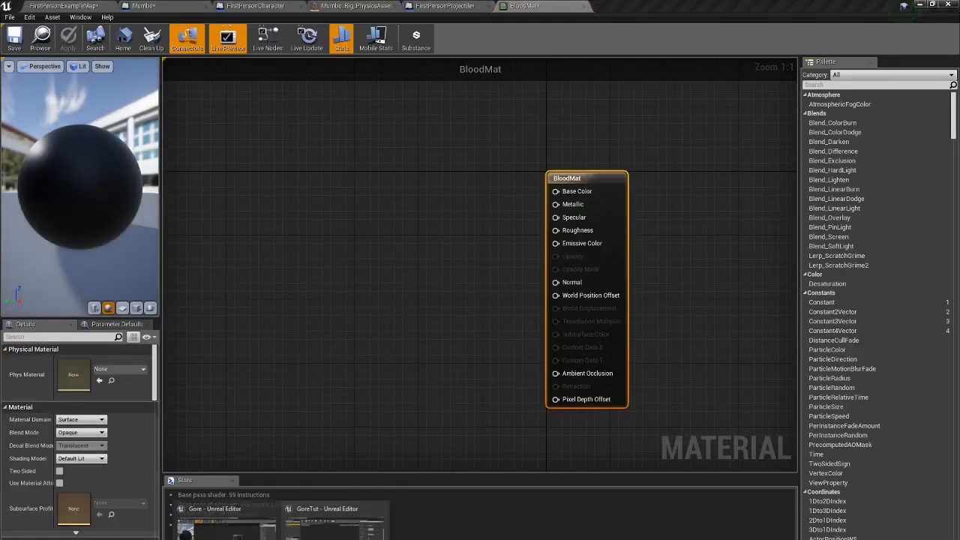
Switch to the GoreTut reference project and open BloodMat from its Blood folder to examine the material's node graph.
left_click(334, 528)
left_click(60, 6)
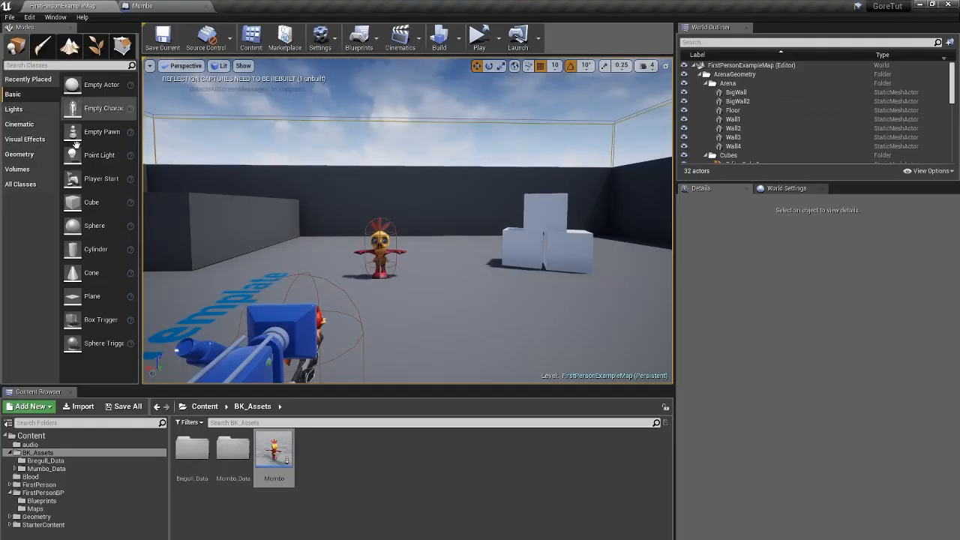
left_click(50, 485)
left_click(30, 476)
double_click(192, 454)
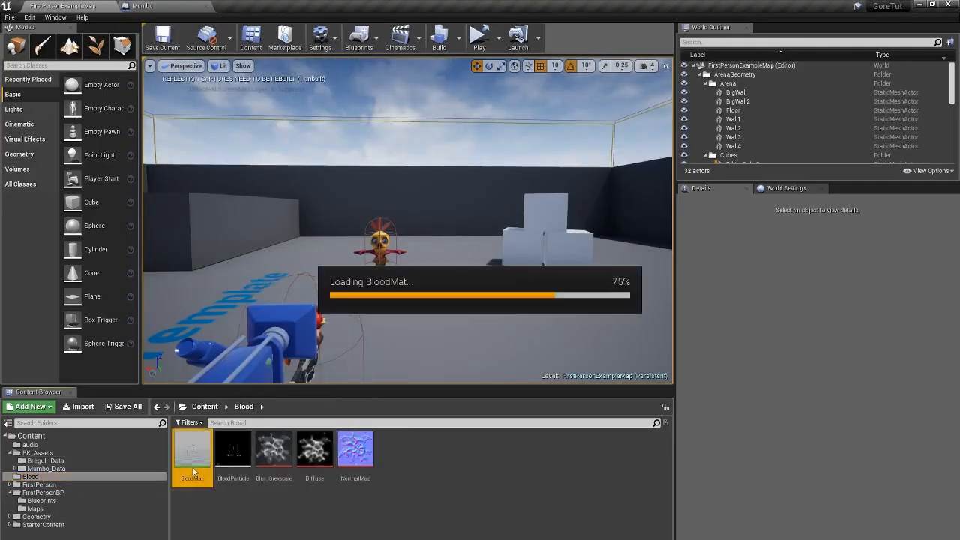
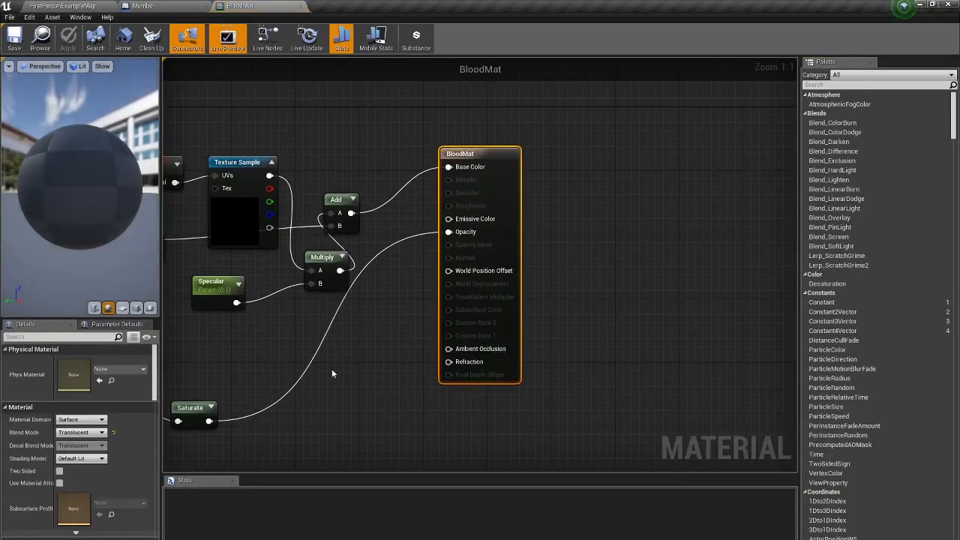
scroll(332, 373, "down", 3)
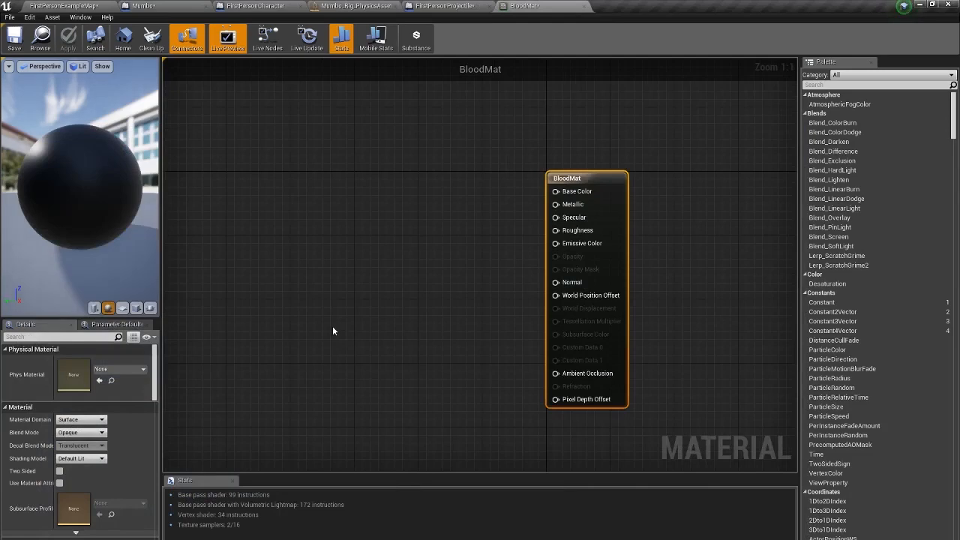
Return to the Gore project's BloodMat graph and add a TransformVector node and a Texture Sample using the Diffuse texture.
right_click(331, 331)
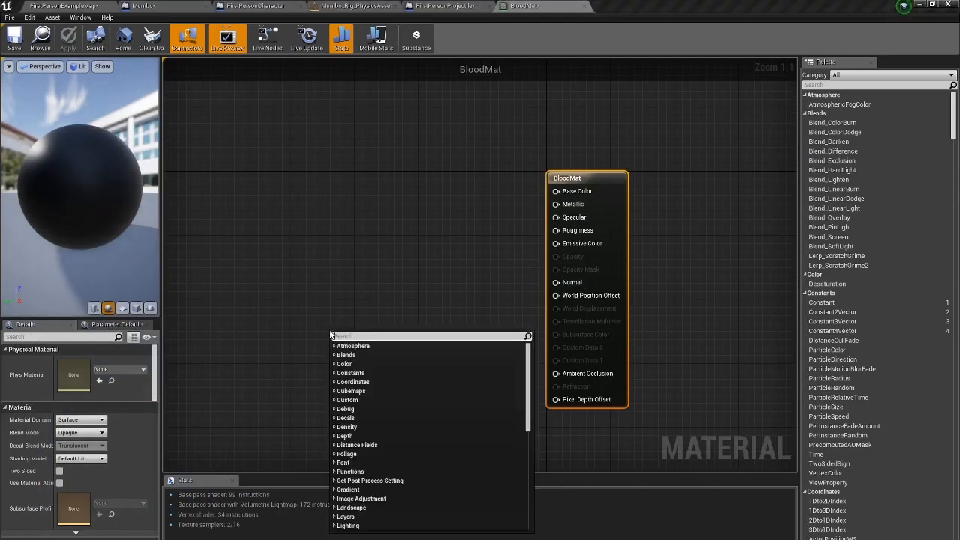
type("transform ve")
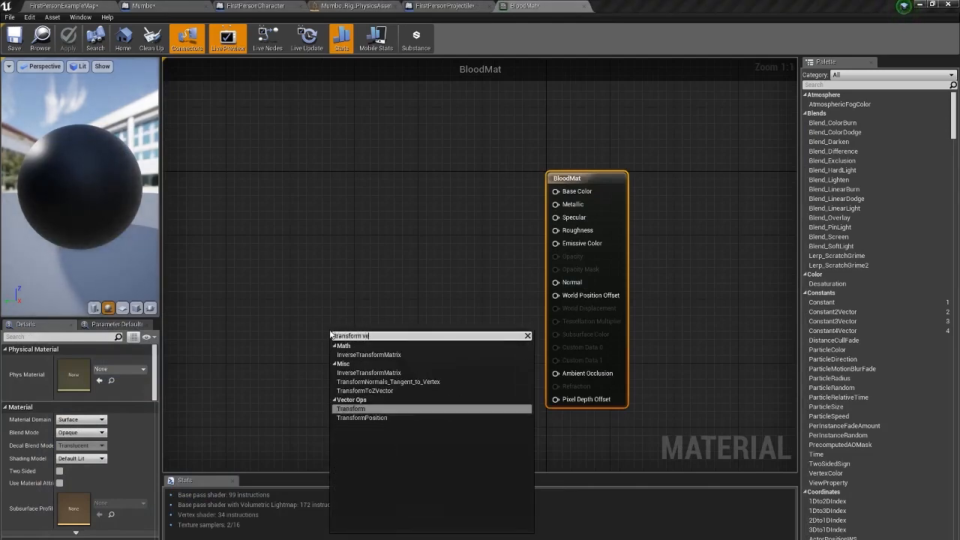
type("ct")
key("Return")
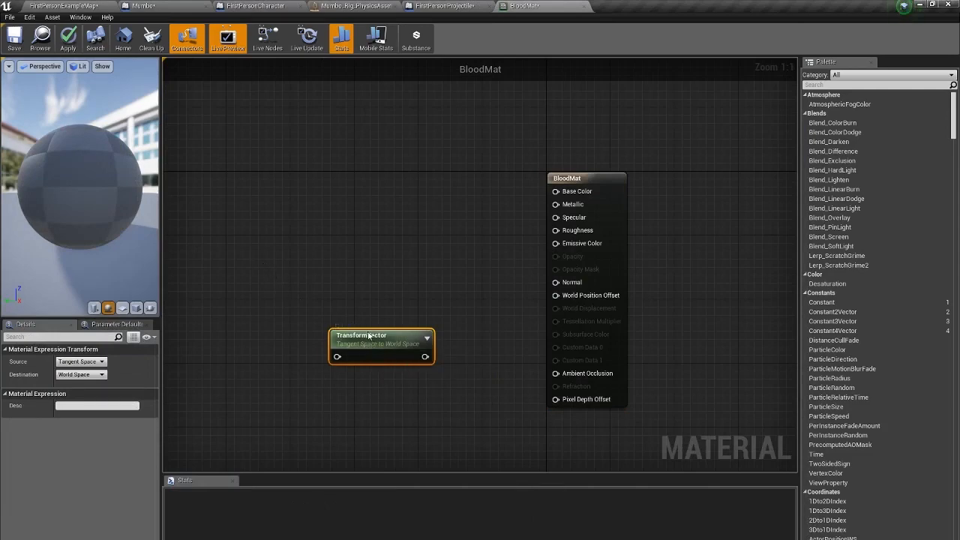
left_click_drag(369, 335, 298, 250)
left_click(99, 6)
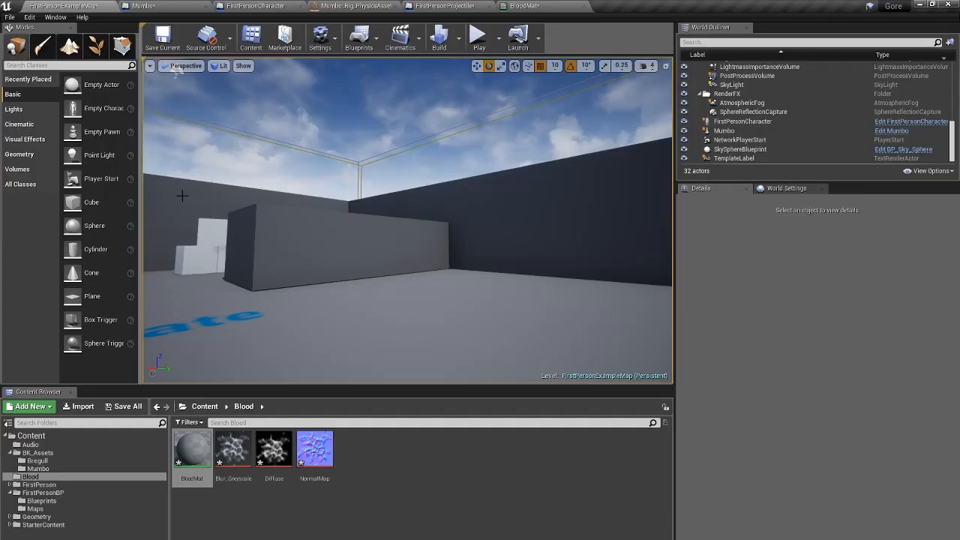
left_click_drag(274, 449, 204, 399)
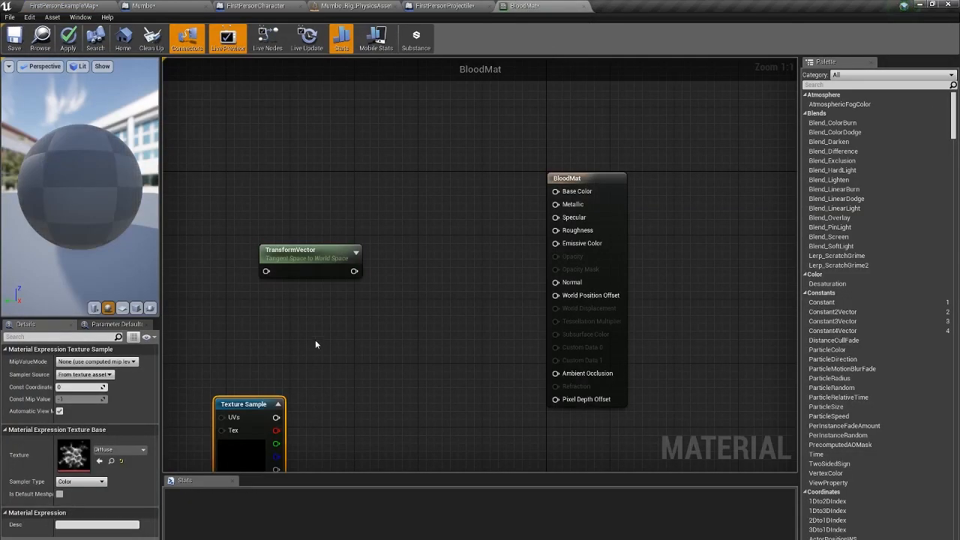
Add a Texture Sample using the NormalMap texture to the BloodMat graph and connect its output to the TransformVector node.
right_click_drag(318, 342, 350, 327)
left_click(71, 6)
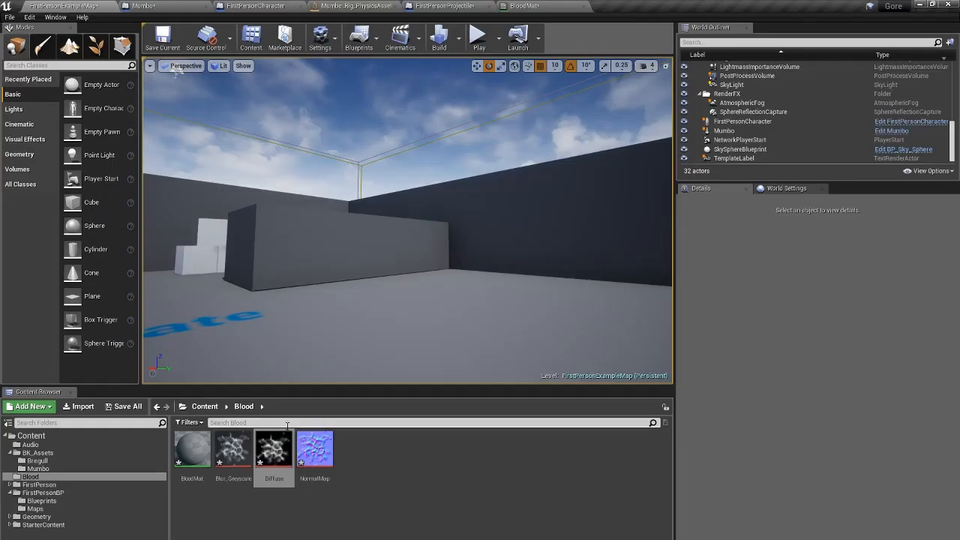
left_click_drag(315, 449, 252, 229)
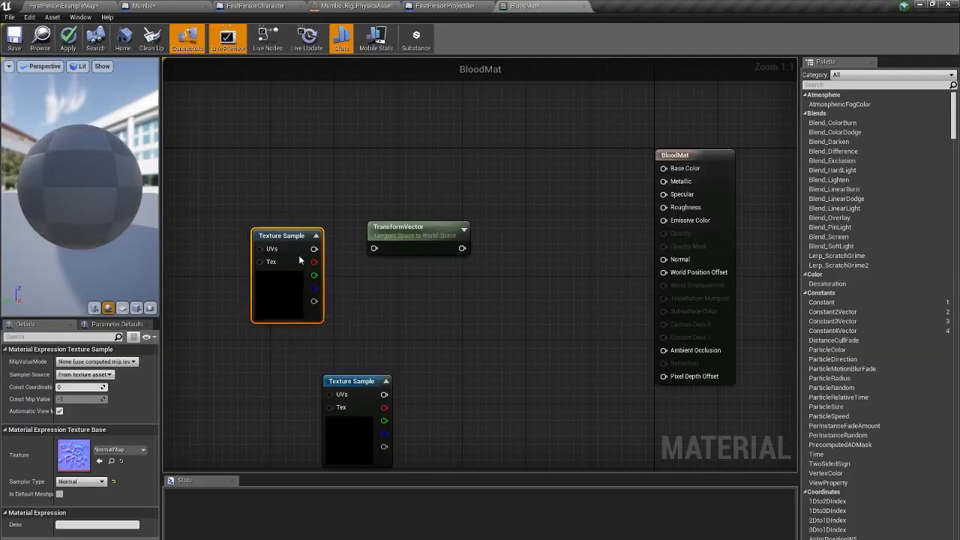
left_click_drag(383, 247, 375, 248)
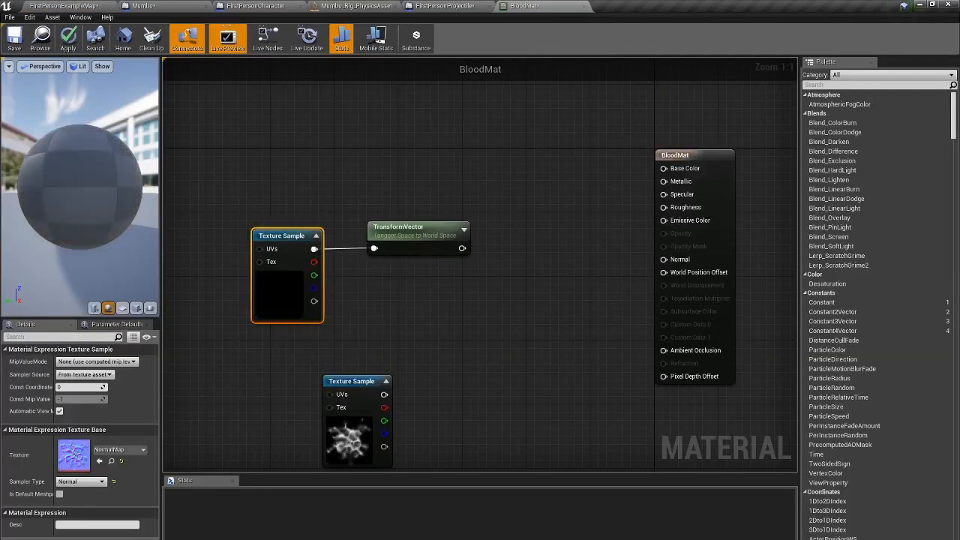
Add a ReflectionVectorWS node fed by TransformVector, and move the aligned normal-map chain farther from the BloodMat result node.
mouse_move(281, 539)
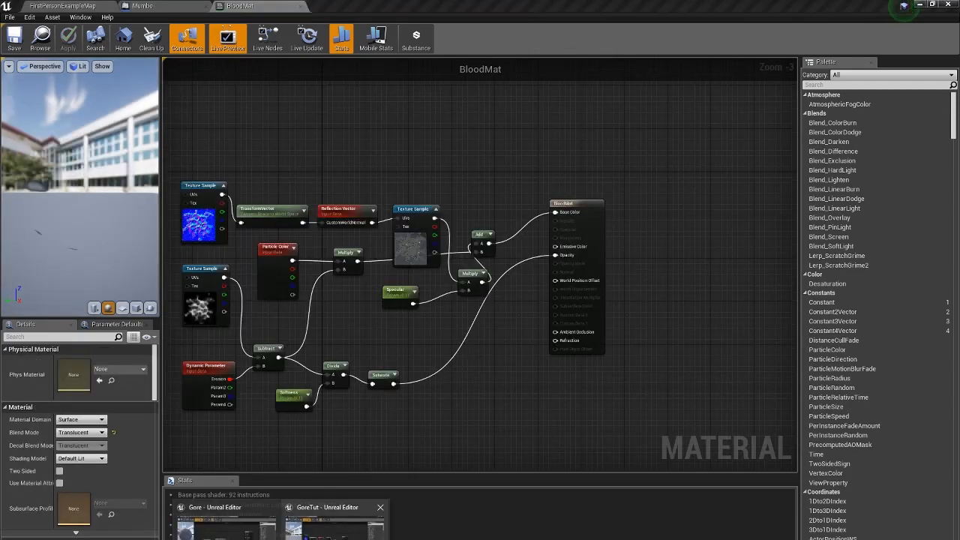
right_click(521, 289)
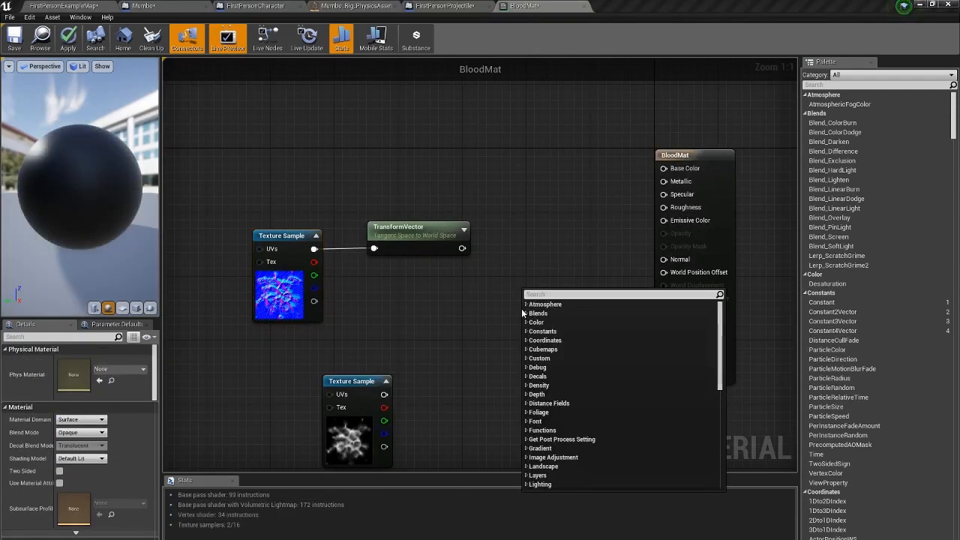
type("reflection vector")
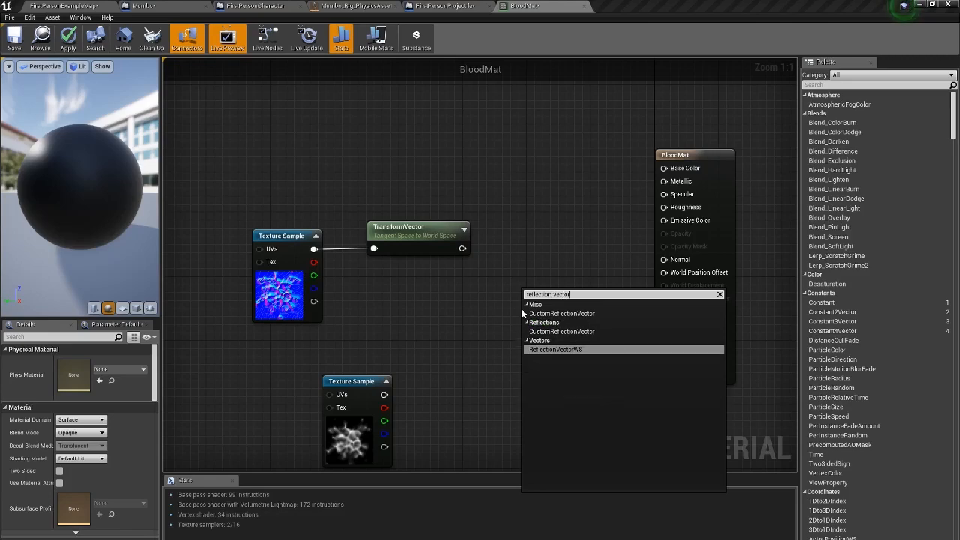
key("Return")
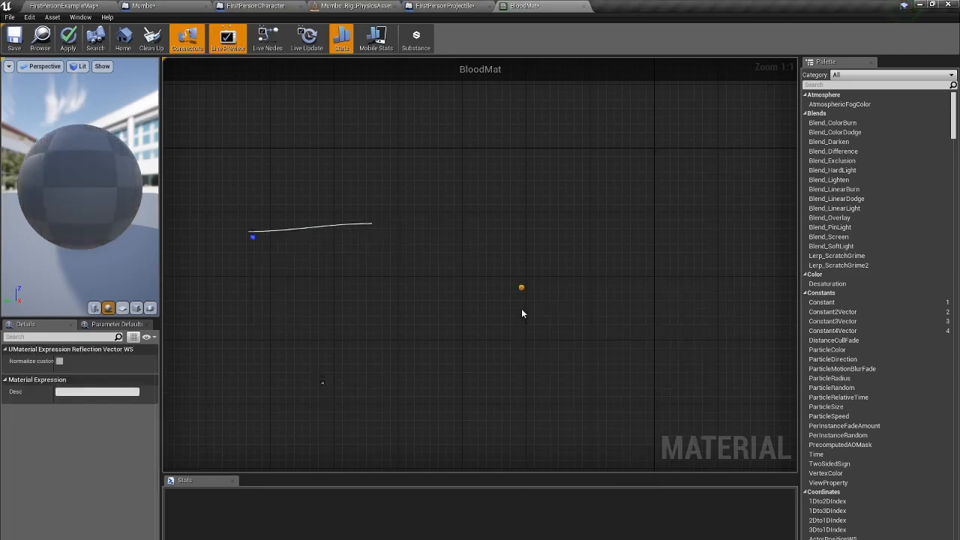
left_click_drag(539, 317, 462, 248)
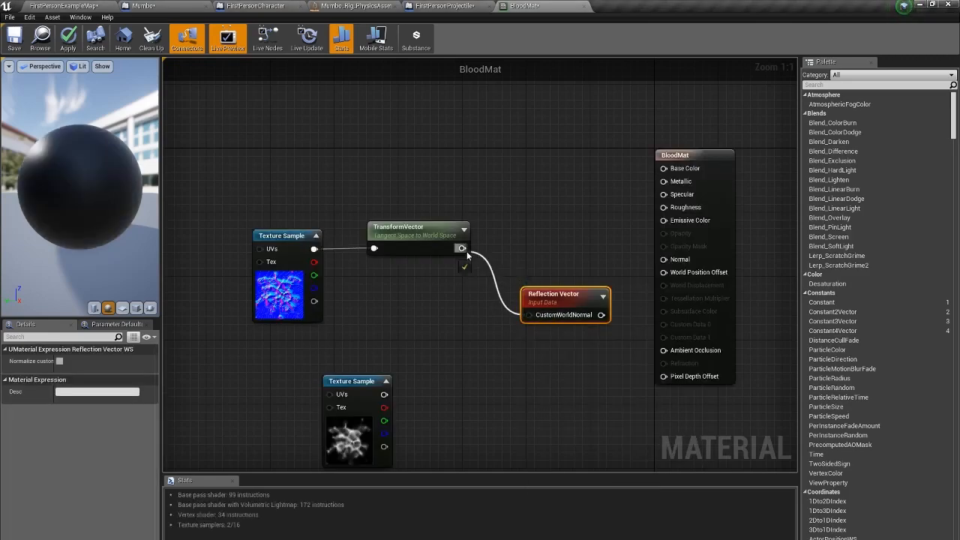
left_click_drag(555, 295, 528, 228)
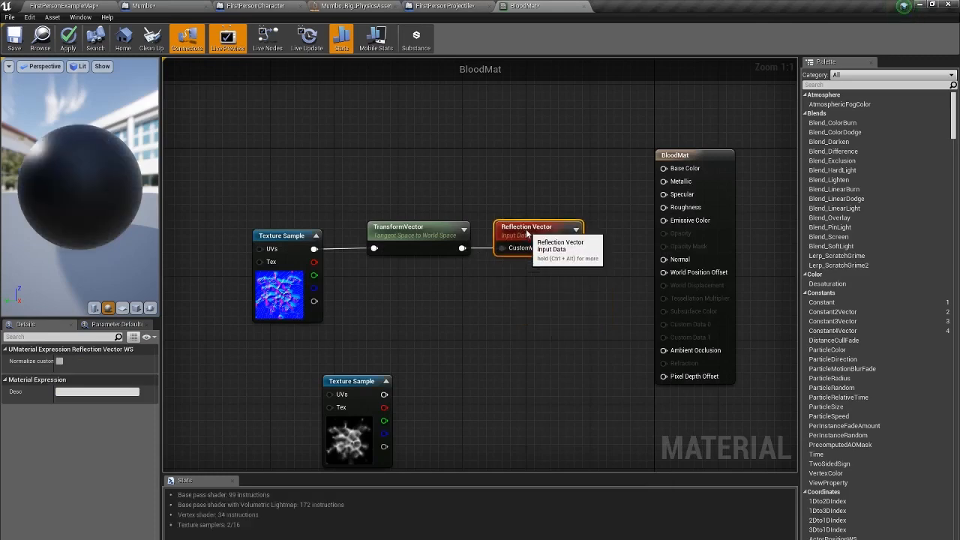
left_click_drag(274, 208, 537, 291)
left_click_drag(549, 239, 469, 239)
left_click(456, 268)
Duplicate the NormalMap Texture Sample and place the copy below the Reflection Vector node.
left_click(201, 242)
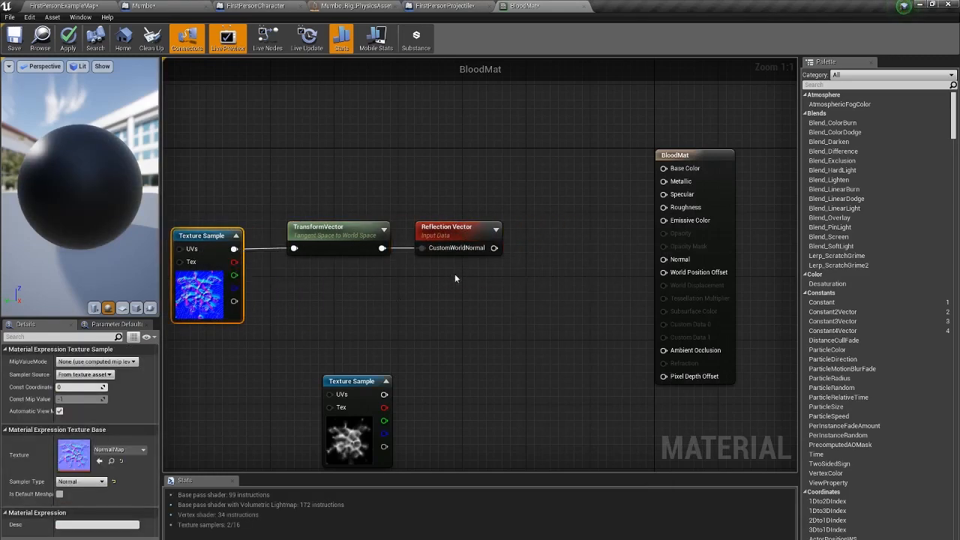
key("ctrl+c")
left_click(554, 293)
key("ctrl+v")
left_click_drag(562, 302, 423, 300)
With engine content included, assign T_Cubemap_01 to the copied Texture Sample and connect Reflection Vector to its UVs.
left_click(120, 449)
left_click(219, 435)
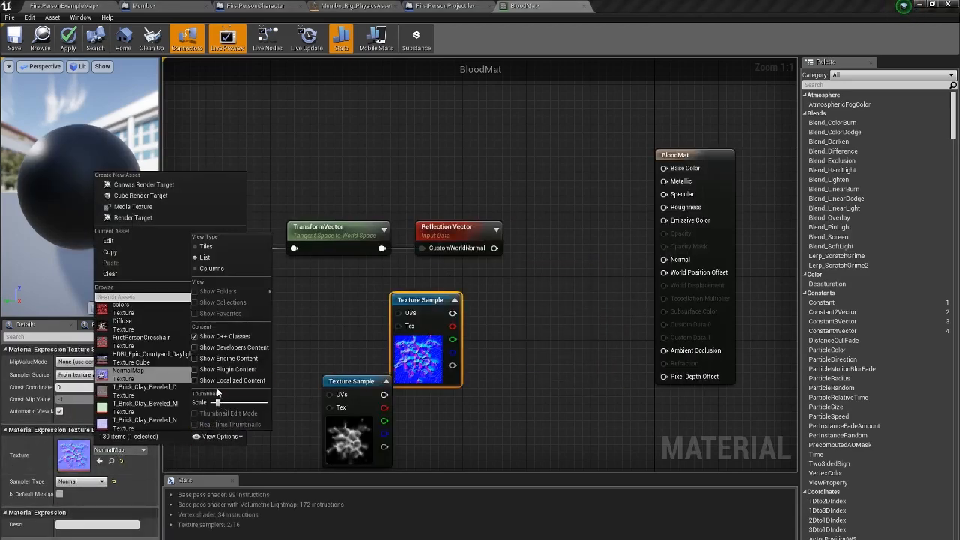
left_click(228, 358)
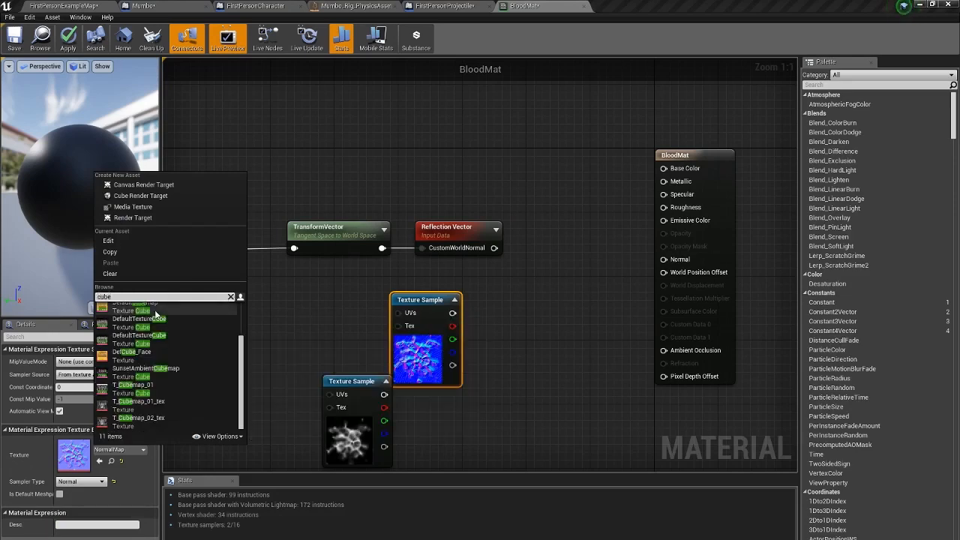
scroll(156, 316, "down", 2)
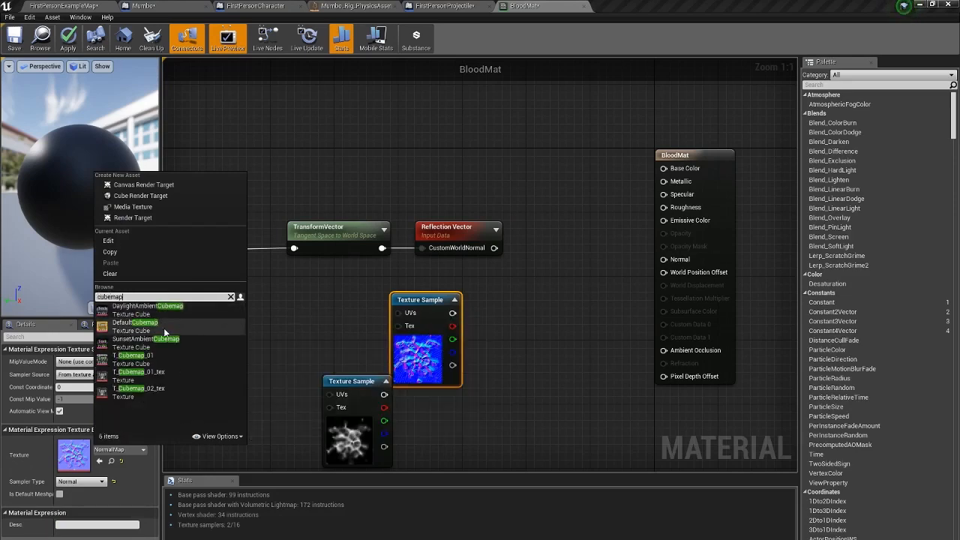
left_click(150, 357)
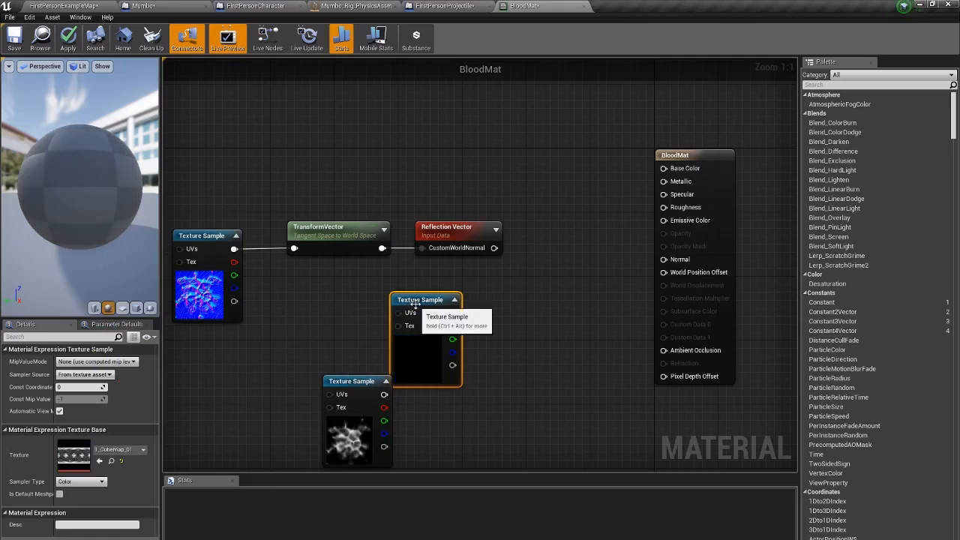
left_click_drag(415, 306, 493, 250)
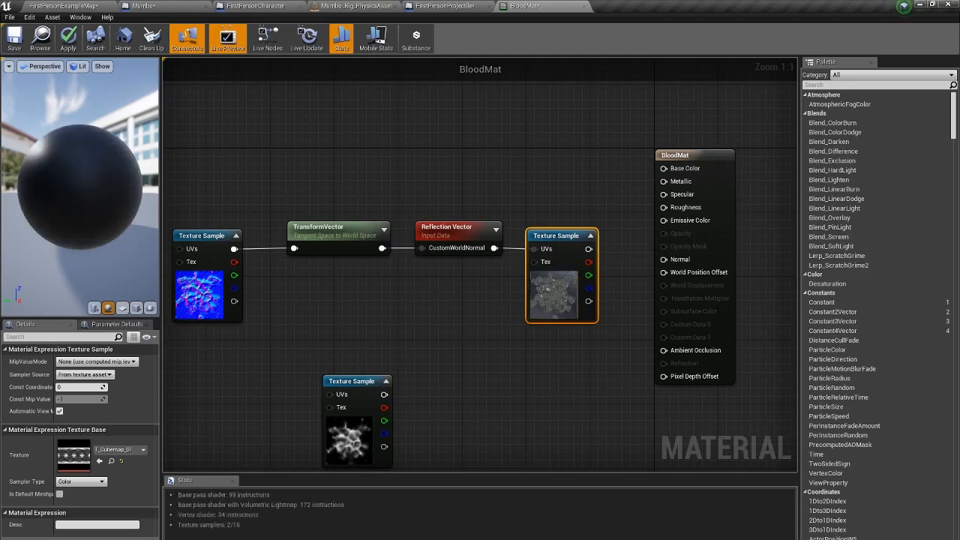
Spread the BloodMat result node and the Diffuse Texture Sample apart to make room for more nodes.
mouse_move(280, 539)
left_click(555, 408)
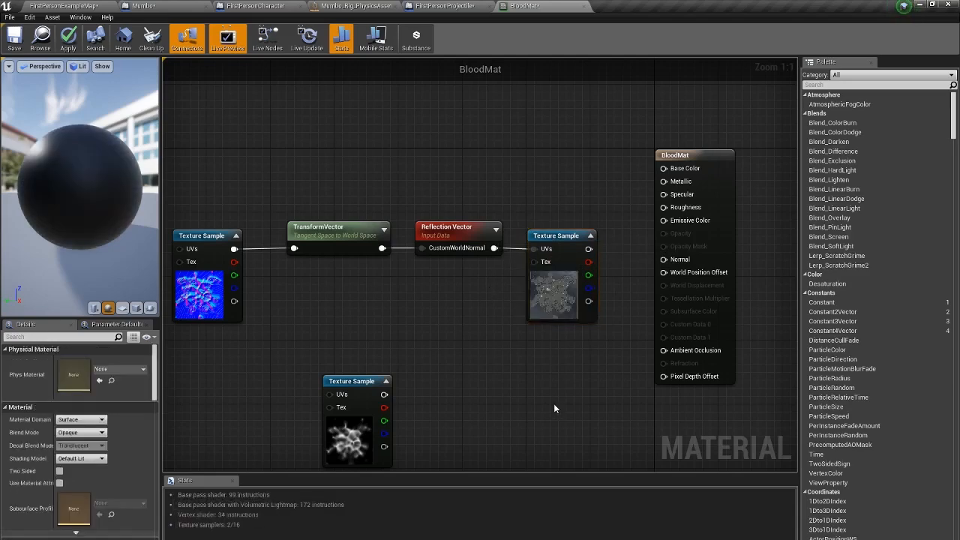
left_click_drag(705, 155, 768, 155)
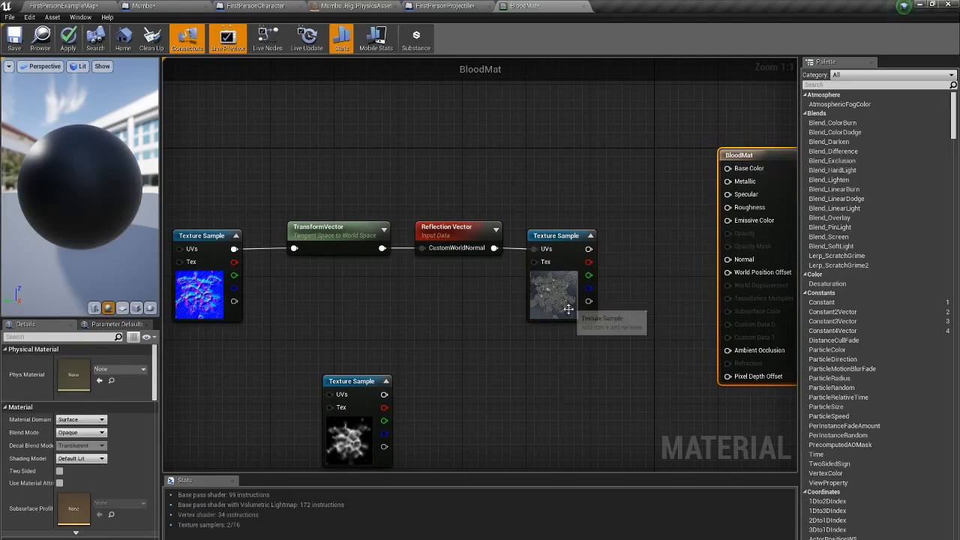
right_click_drag(607, 351, 448, 277)
right_click_drag(188, 324, 283, 318)
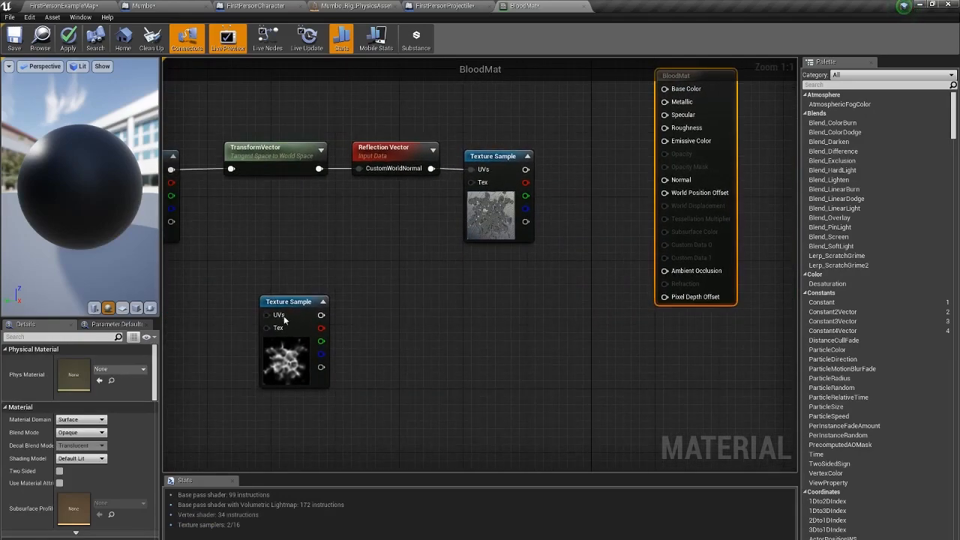
left_click_drag(298, 303, 199, 344)
Add a Multiply node and connect the cubemap Texture Sample's output to its A input.
right_click_drag(348, 273, 290, 305)
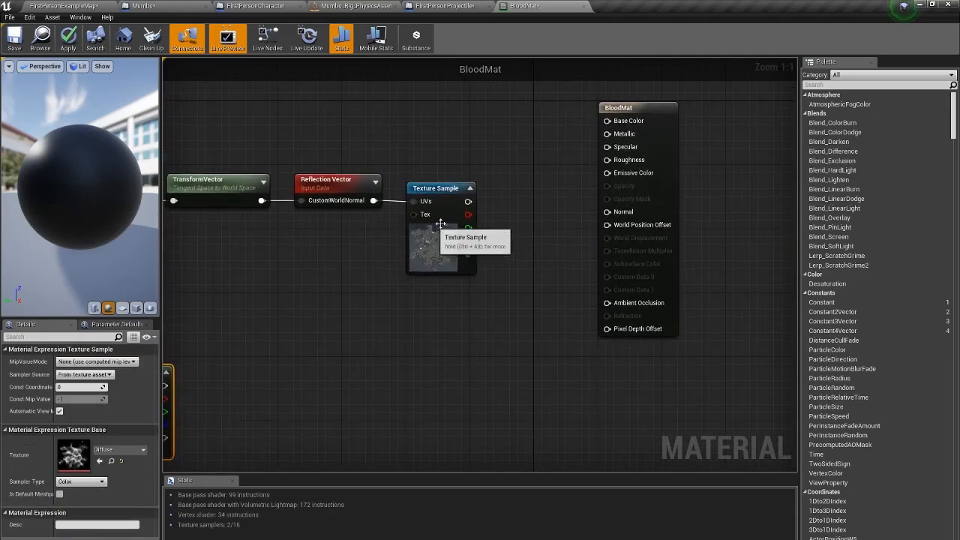
left_click(490, 328)
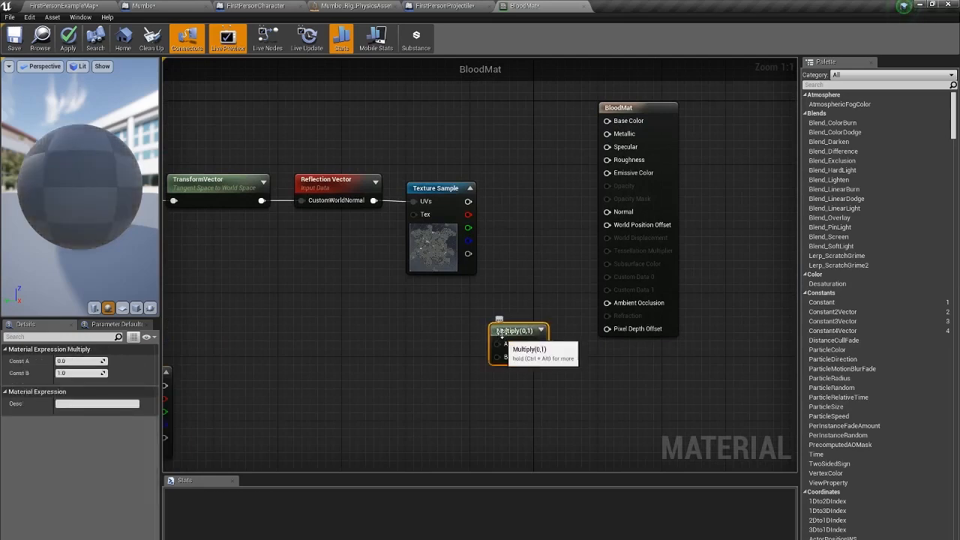
left_click_drag(499, 330, 468, 202)
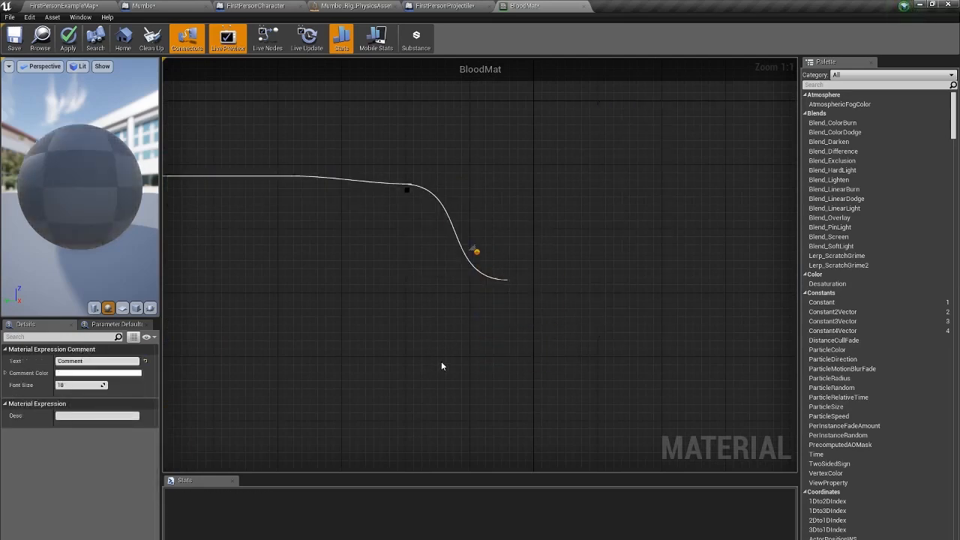
key("c")
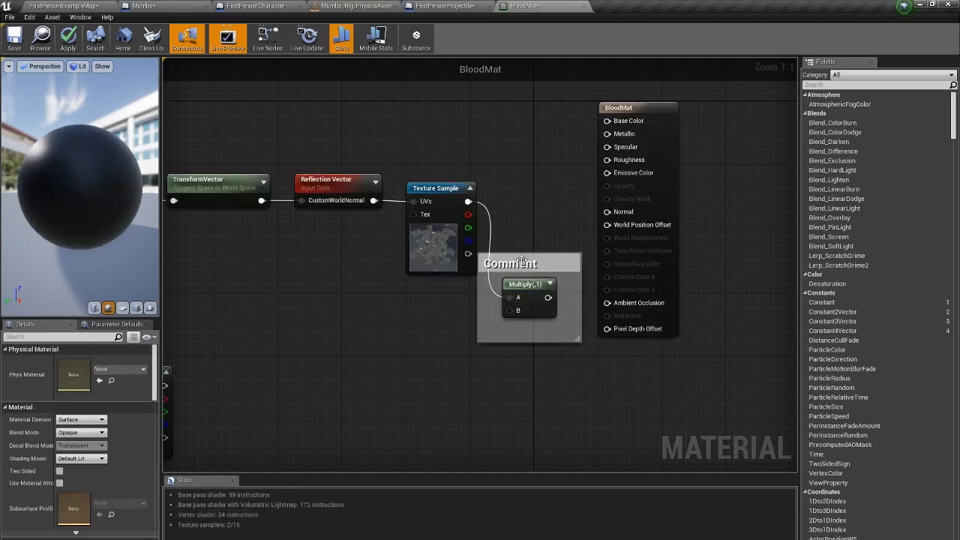
left_click(521, 260)
key("Delete")
Add a Constant node below the cubemap Texture Sample.
right_click(404, 380)
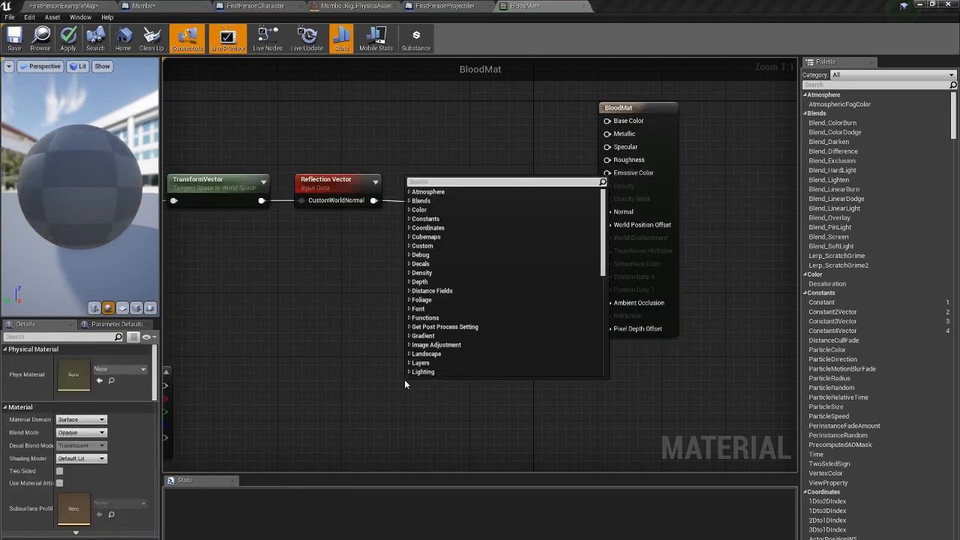
type("const")
key("Return")
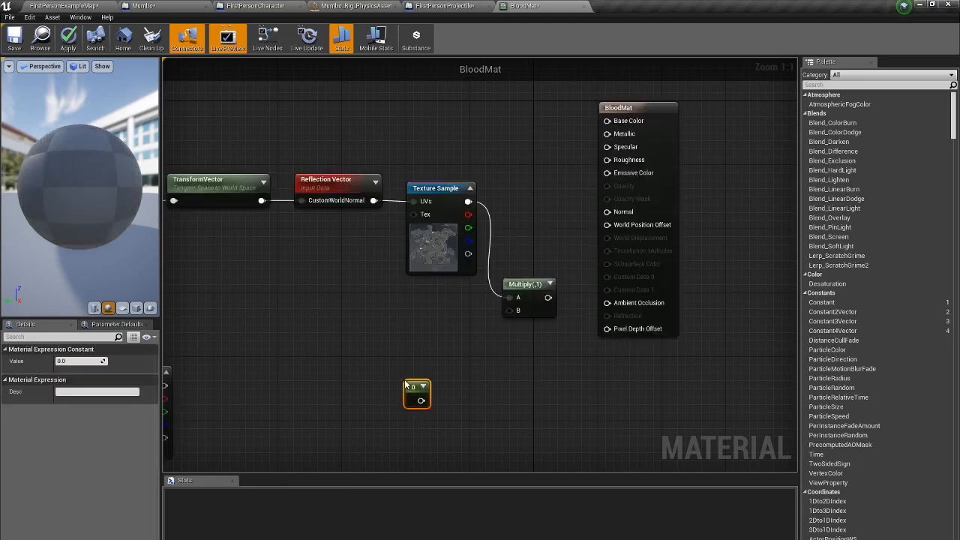
left_click(324, 355)
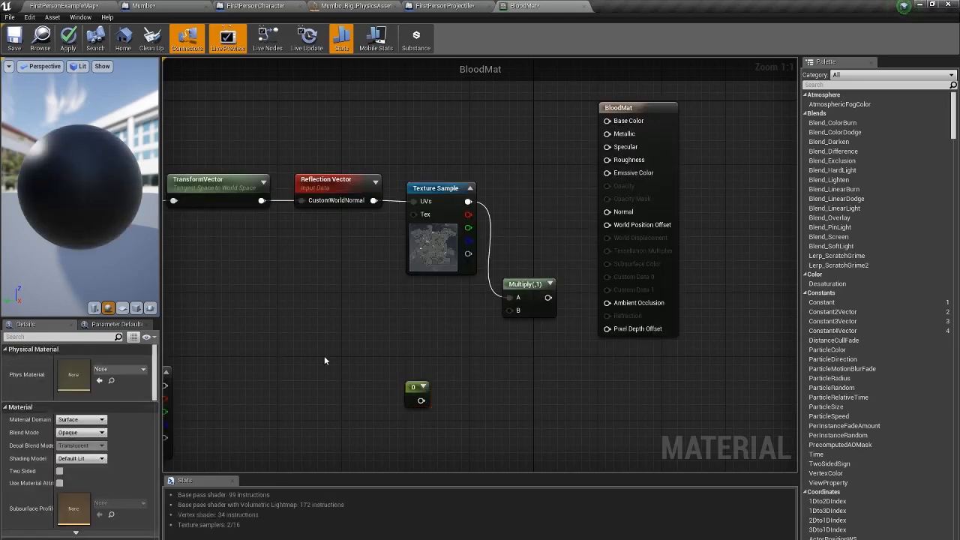
key("p")
left_click(325, 358)
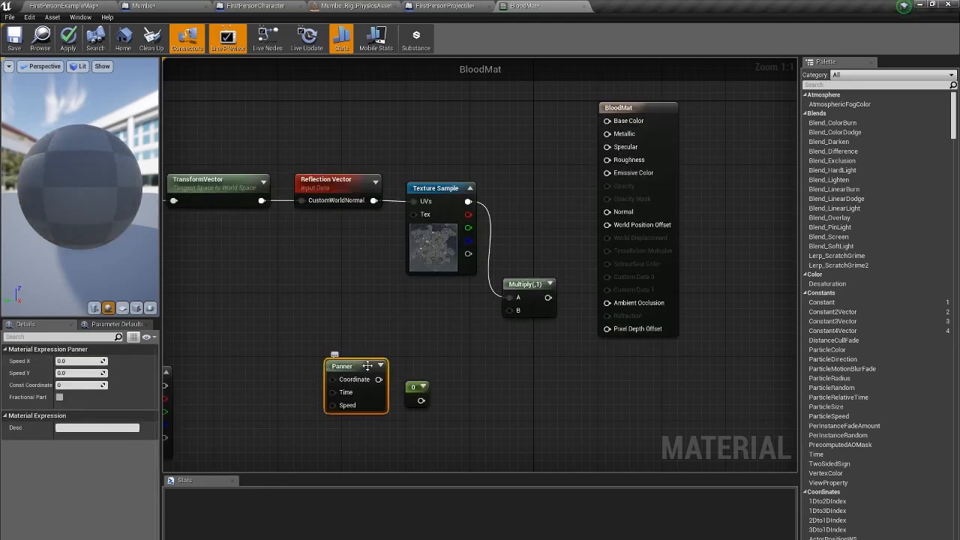
key("Delete")
Convert the constant to a parameter named Specular with default value 0.1 and connect it to Multiply's B input.
left_click(415, 388)
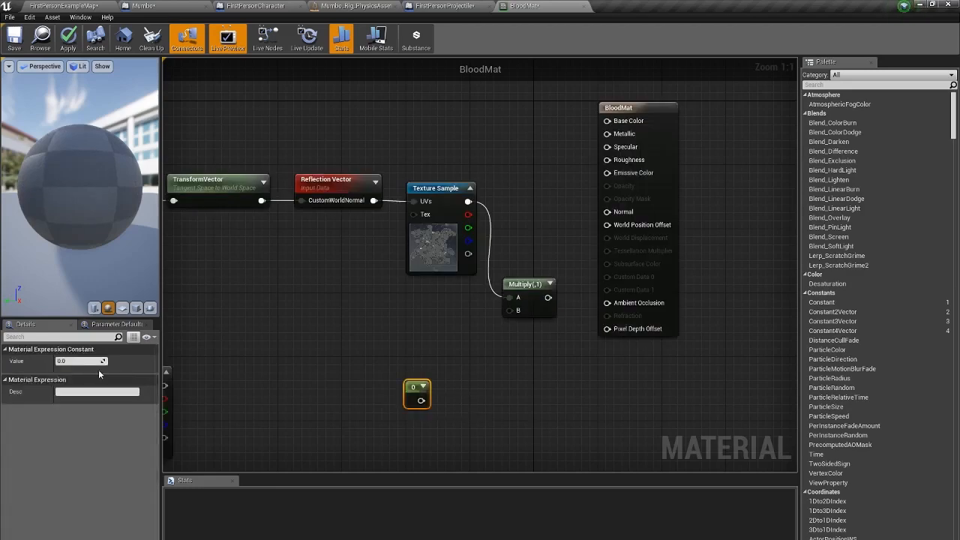
right_click(422, 396)
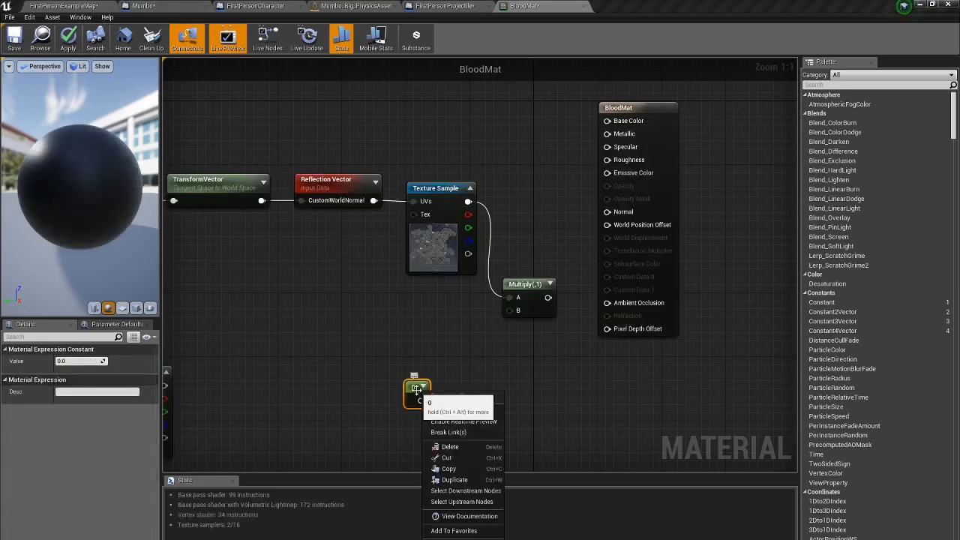
left_click(439, 393)
left_click(80, 361)
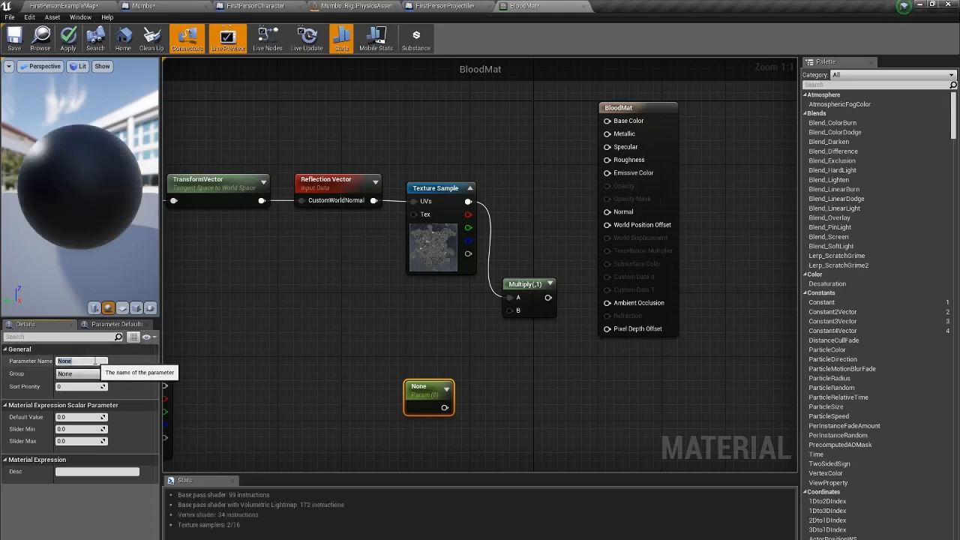
type("Specular")
key("Return")
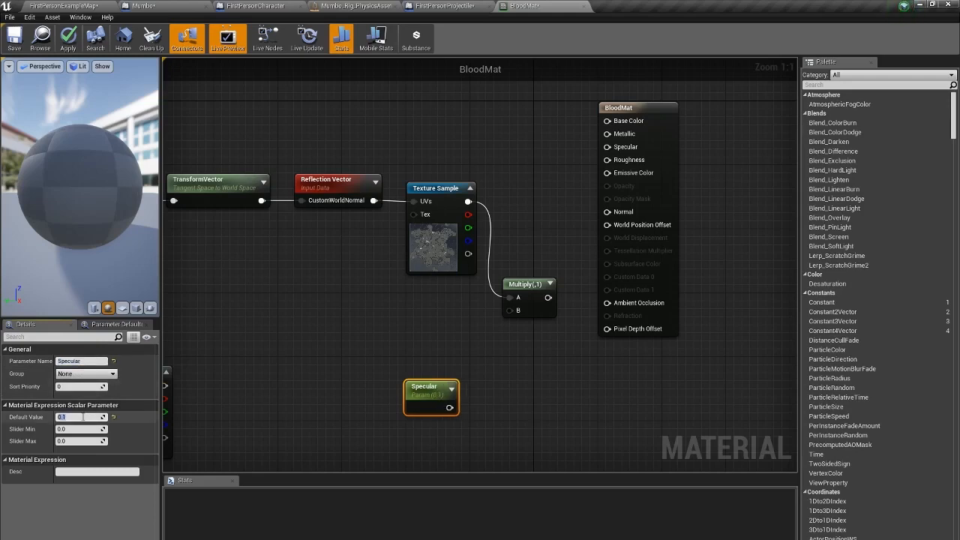
left_click_drag(450, 407, 511, 312)
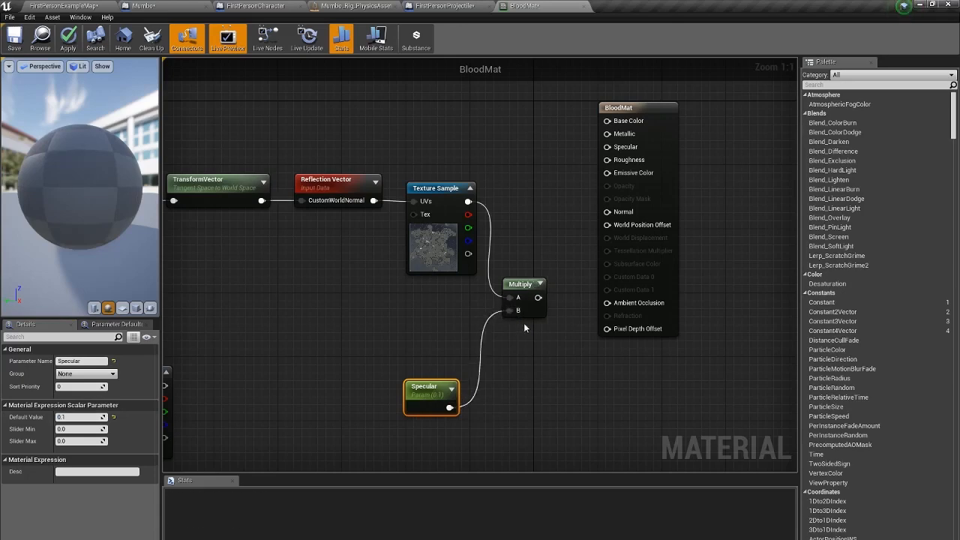
Move the BloodMat result node farther from the Multiply node and add a ParticleColor node near the Diffuse Texture Sample.
left_click(630, 109)
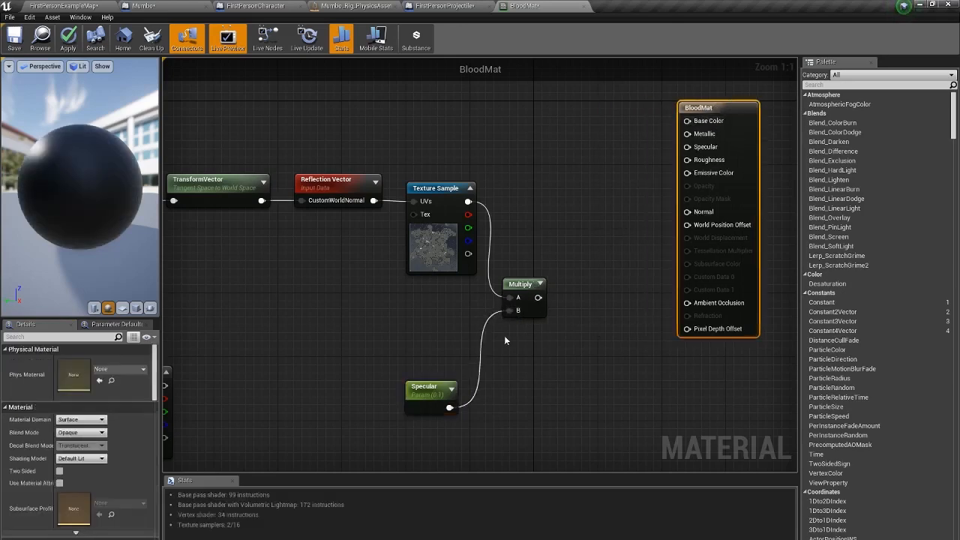
right_click_drag(291, 424, 379, 357)
right_click(380, 357)
type("parti")
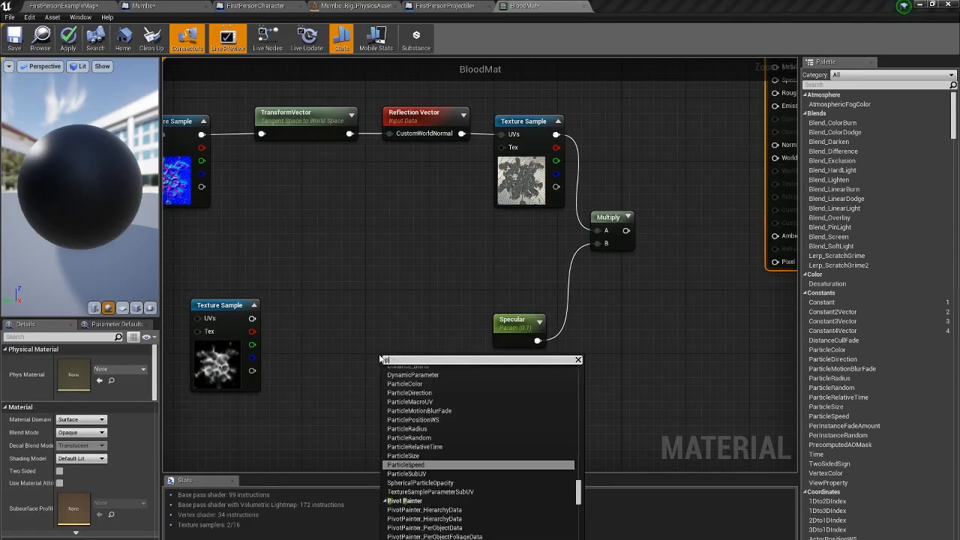
type("cle")
key("Return")
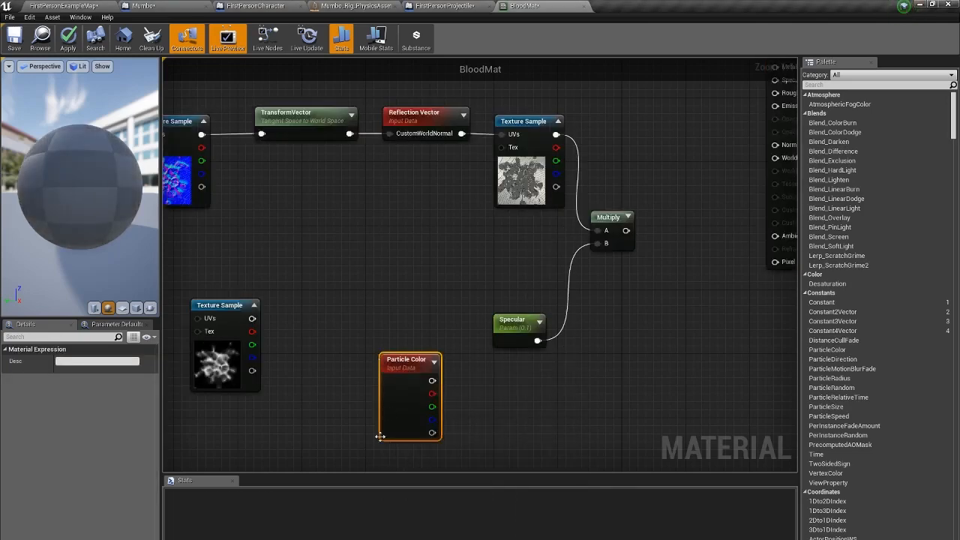
left_click(282, 539)
mouse_move(336, 534)
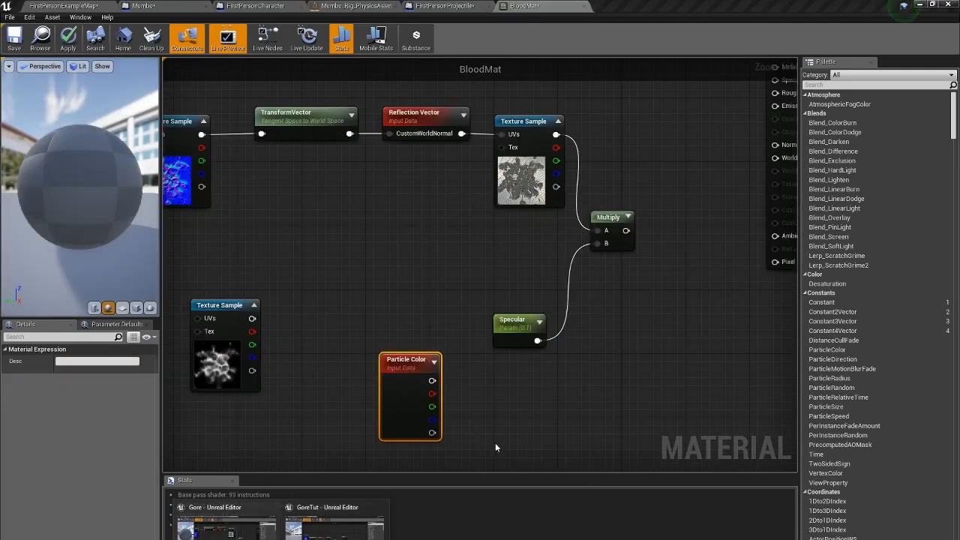
Feed Particle Color through a new Multiply node near the lower Texture Sample, and connect its output to a new Add node.
left_click_drag(402, 363, 664, 188)
left_click(392, 260)
type("add")
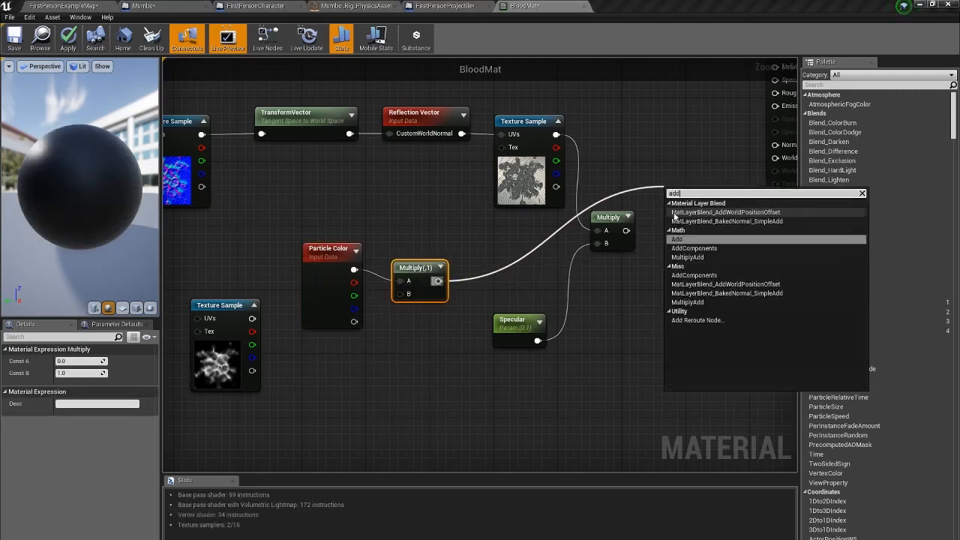
key("Return")
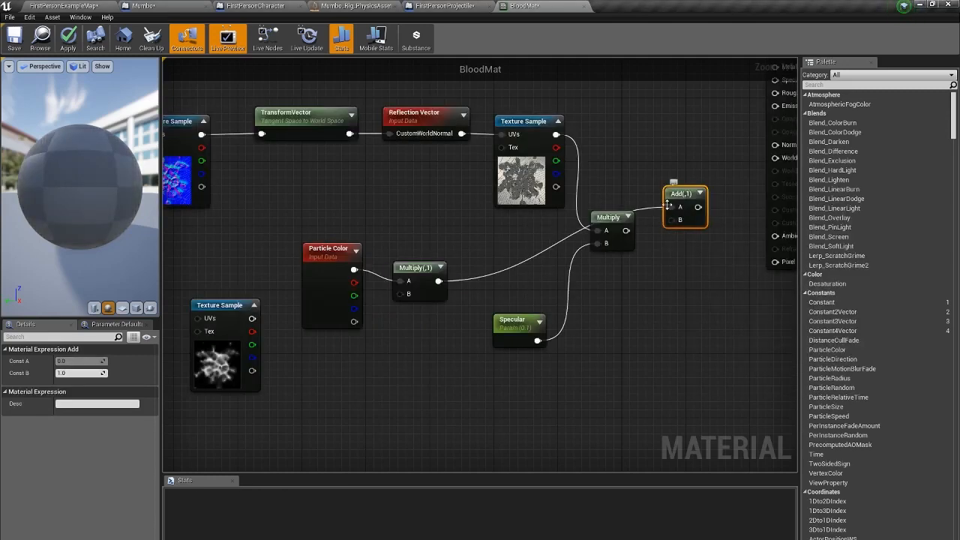
Wire the cubemap's Multiply into Add's A and Particle Color's Multiply into B, then connect Add's output to BloodMat's Base Color.
mouse_move(668, 204)
left_mouse_down()
mouse_move(674, 214)
mouse_move(672, 204)
left_mouse_up()
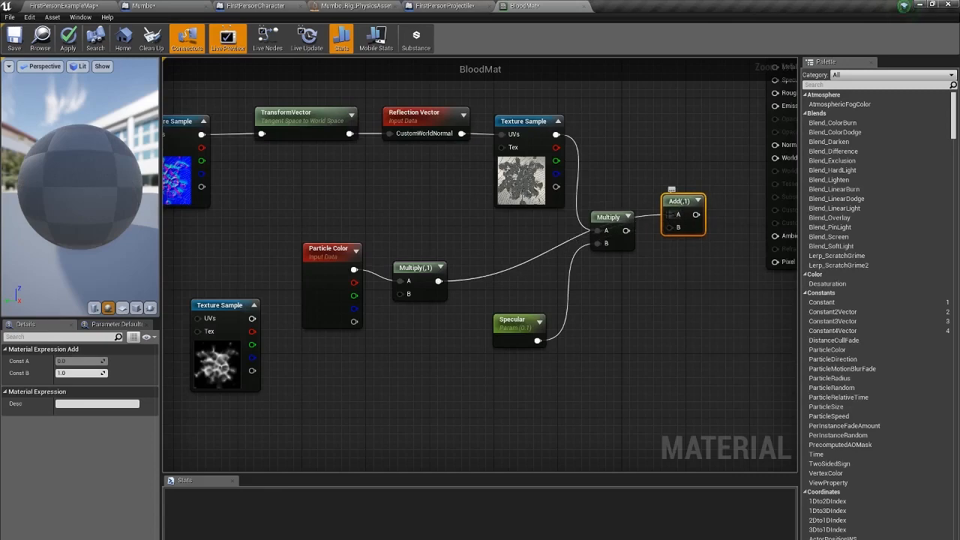
left_click_drag(669, 216, 626, 231, "ctrl")
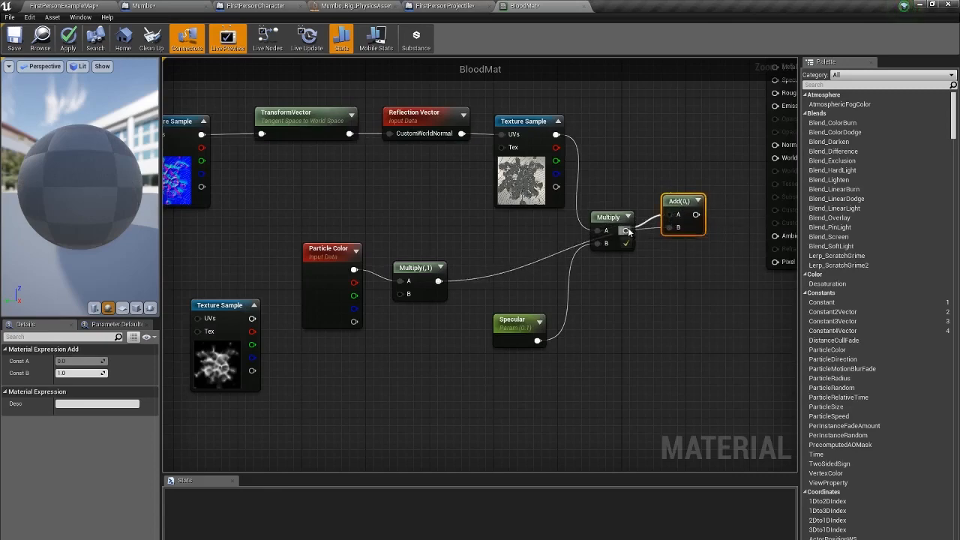
right_click_drag(640, 212, 567, 289)
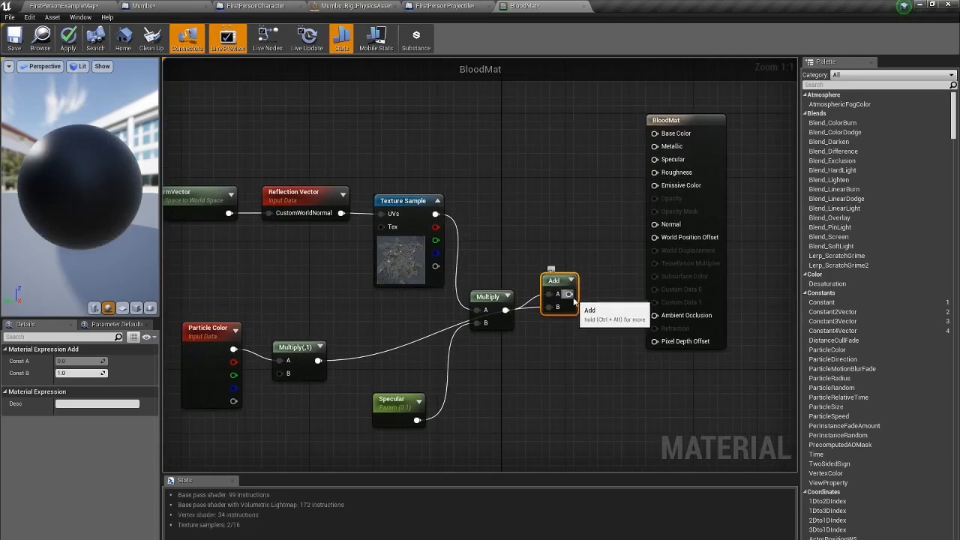
left_click_drag(569, 293, 655, 133)
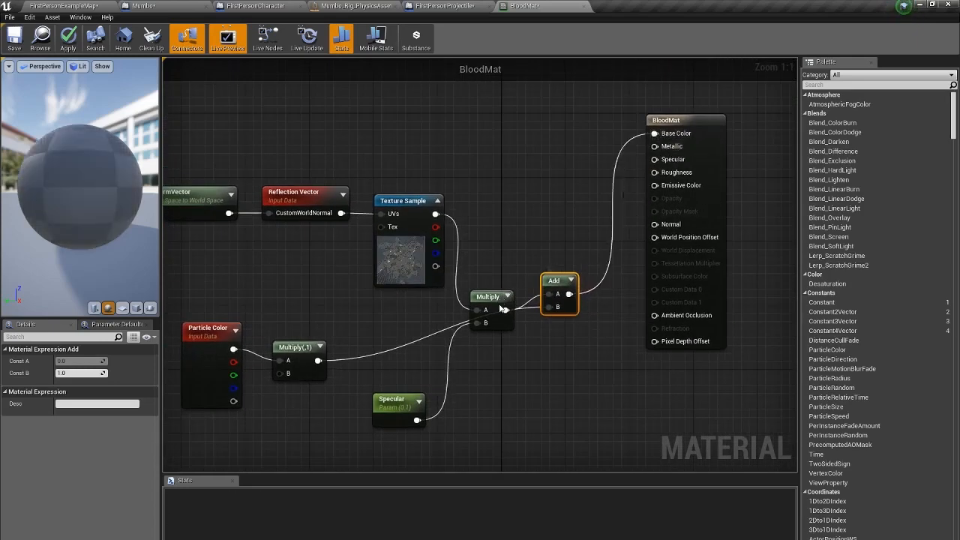
Switch the material preview mesh to a plane.
right_click_drag(502, 309, 657, 252)
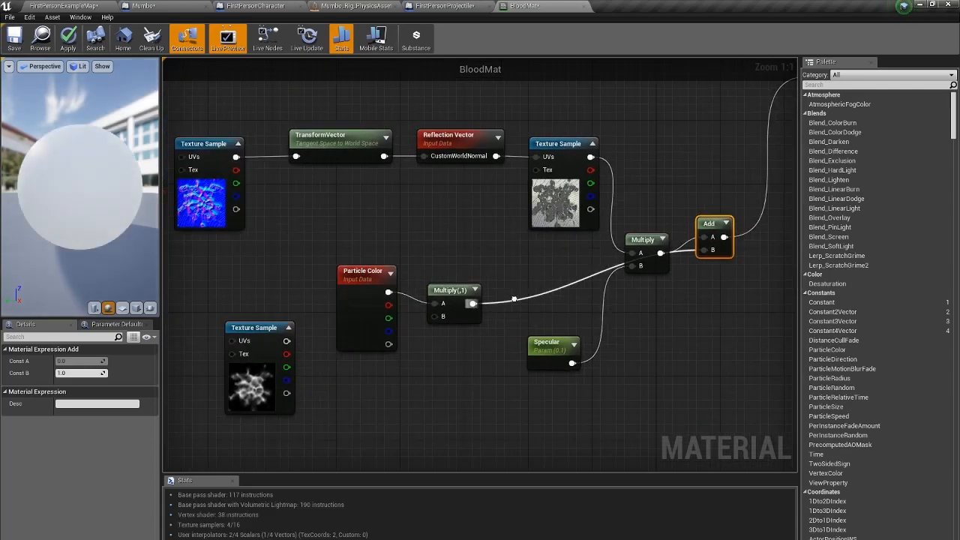
left_click_drag(78, 225, 117, 229)
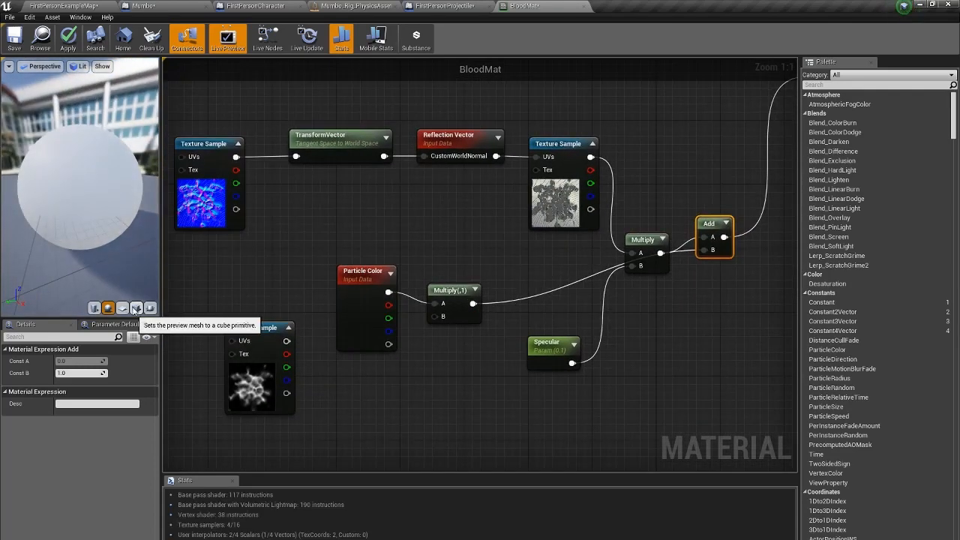
left_click(123, 308)
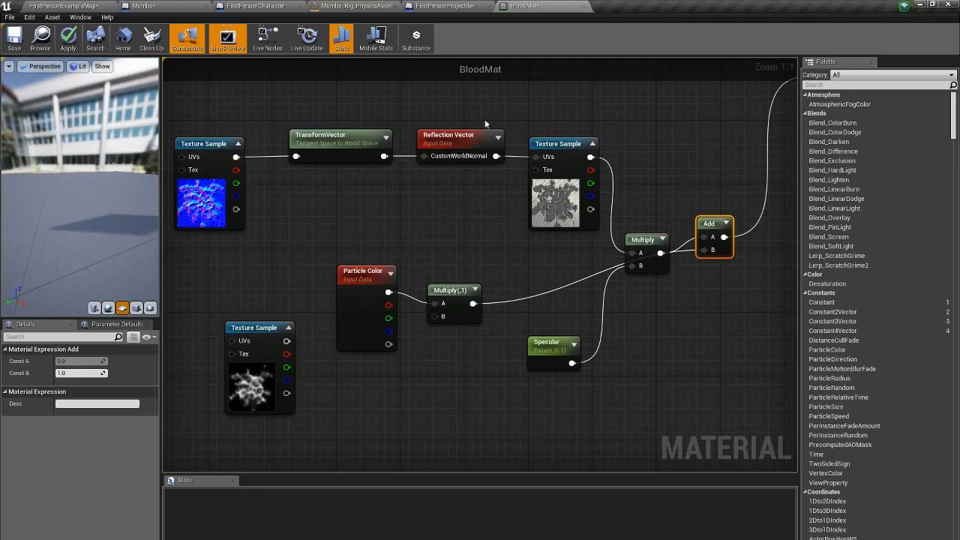
Set the BloodMat result node's Blend Mode to Translucent.
right_click_drag(570, 315, 398, 353)
left_click(665, 102)
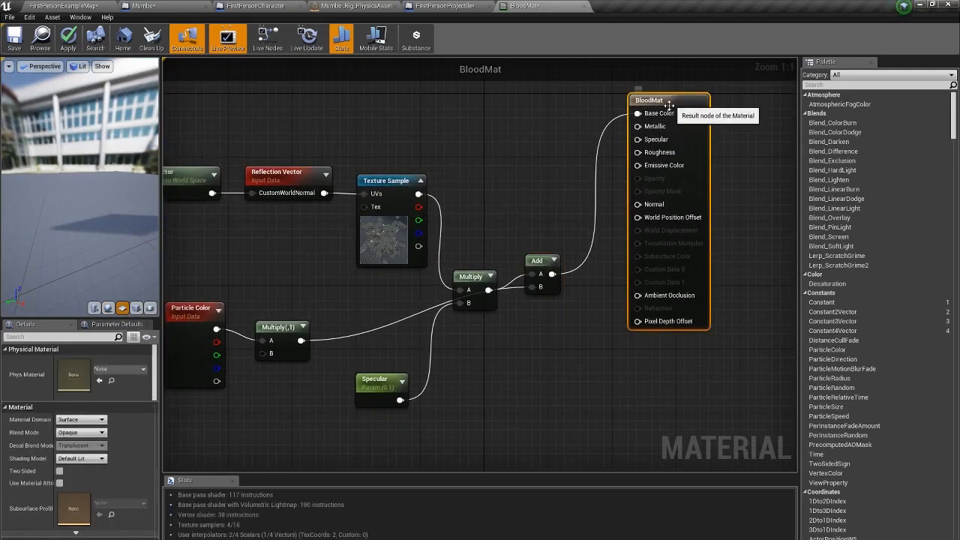
left_click(81, 433)
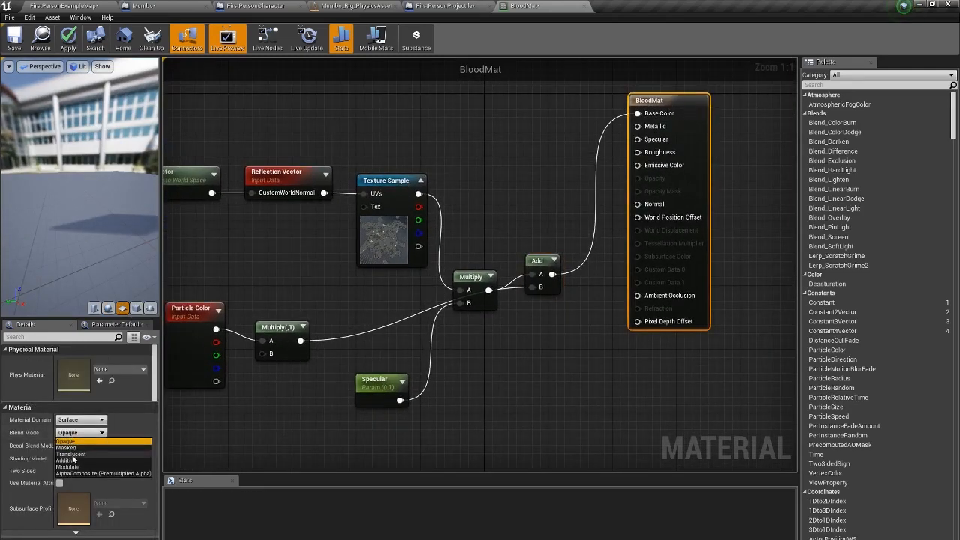
left_click(72, 455)
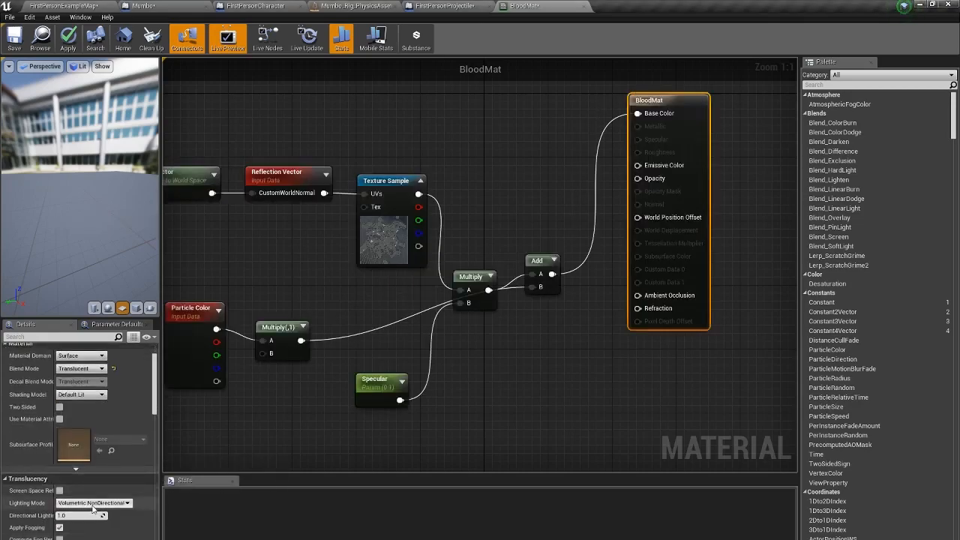
Check the reference graph and add a Dynamic Parameter node below the Diffuse Texture Sample.
right_click_drag(256, 418, 500, 316)
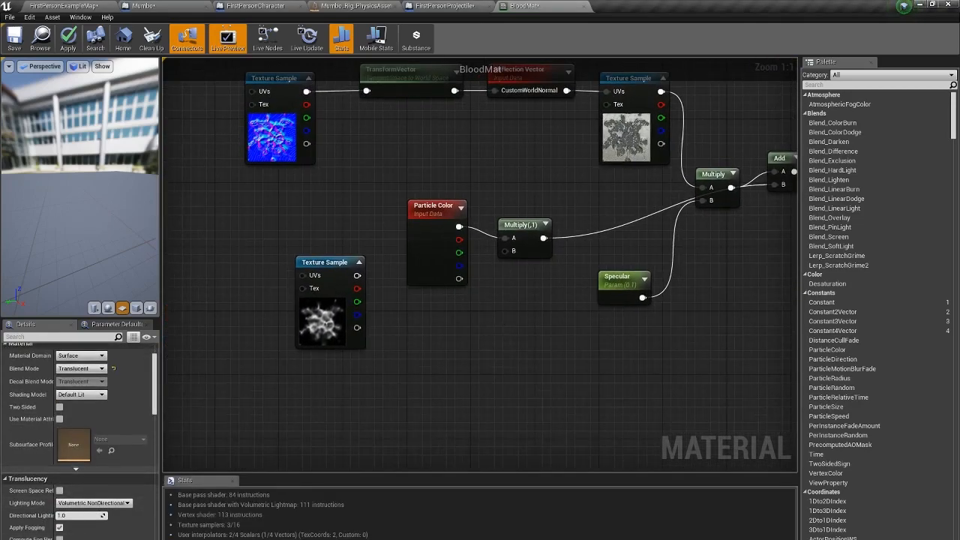
left_click(282, 539)
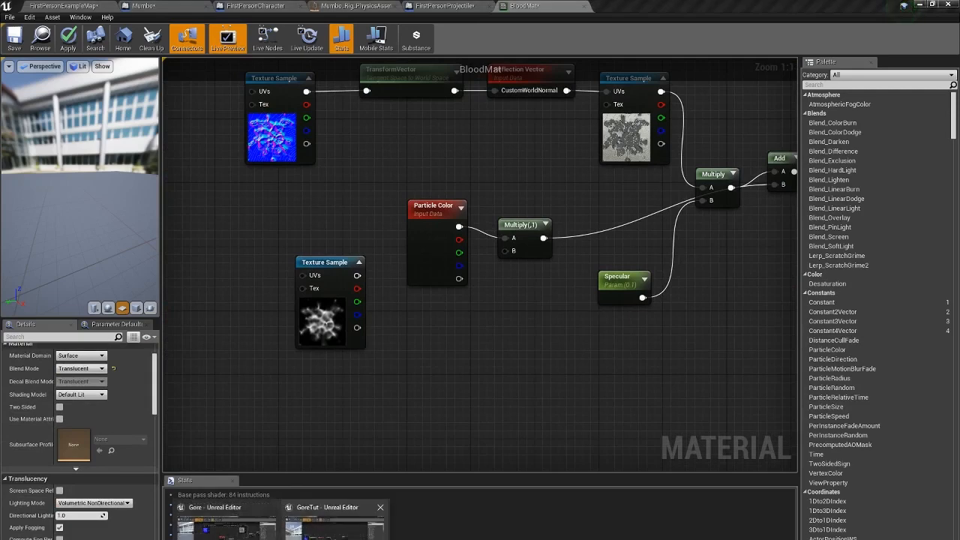
left_click(335, 523)
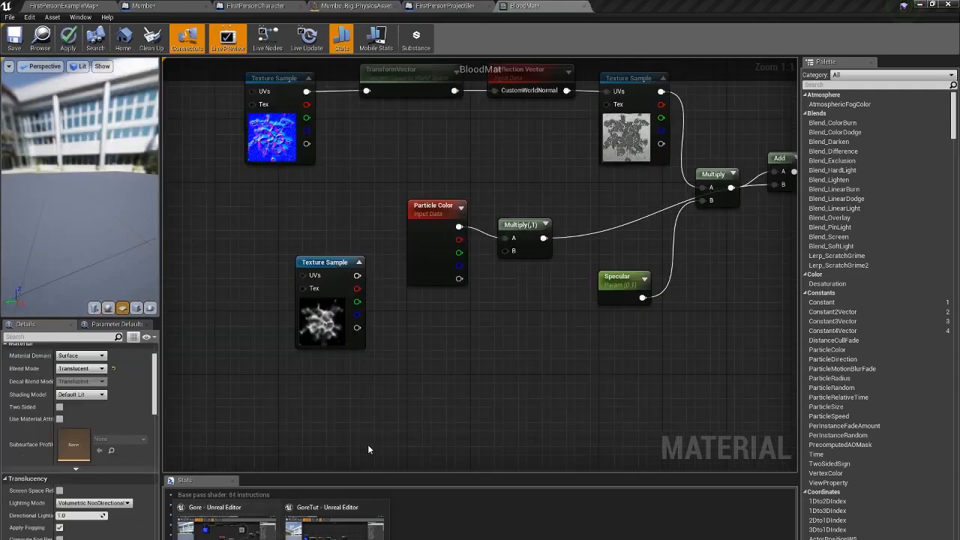
right_click(361, 448)
type("dynami")
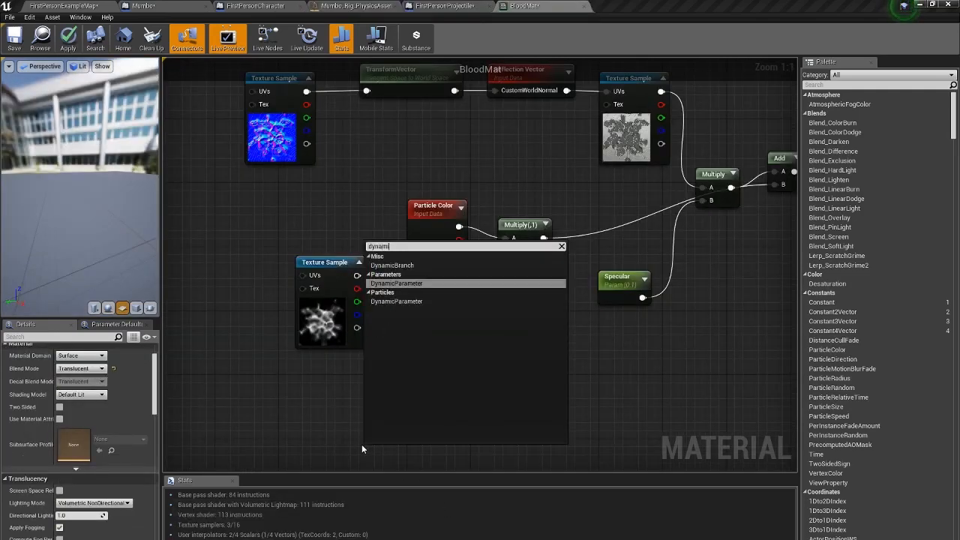
key("Return")
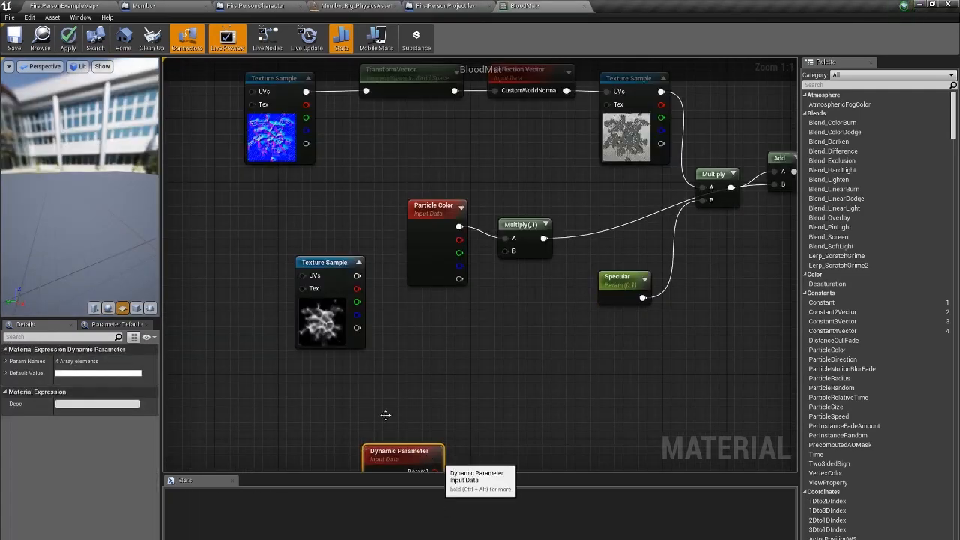
left_click_drag(397, 452, 353, 398)
Rename the Dynamic Parameter's first parameter to Erosion and set its default R value to 0.5.
right_click(71, 360)
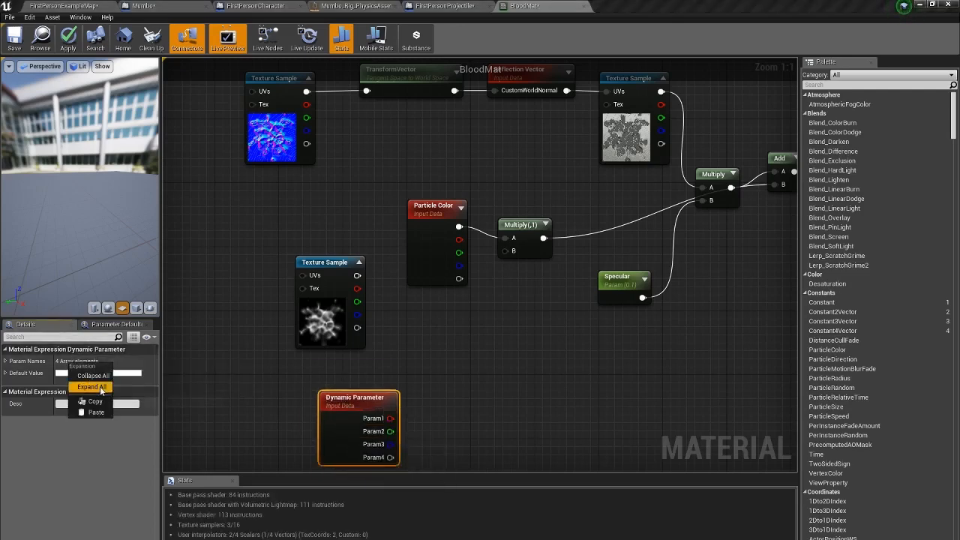
left_click(94, 378)
right_click(26, 422)
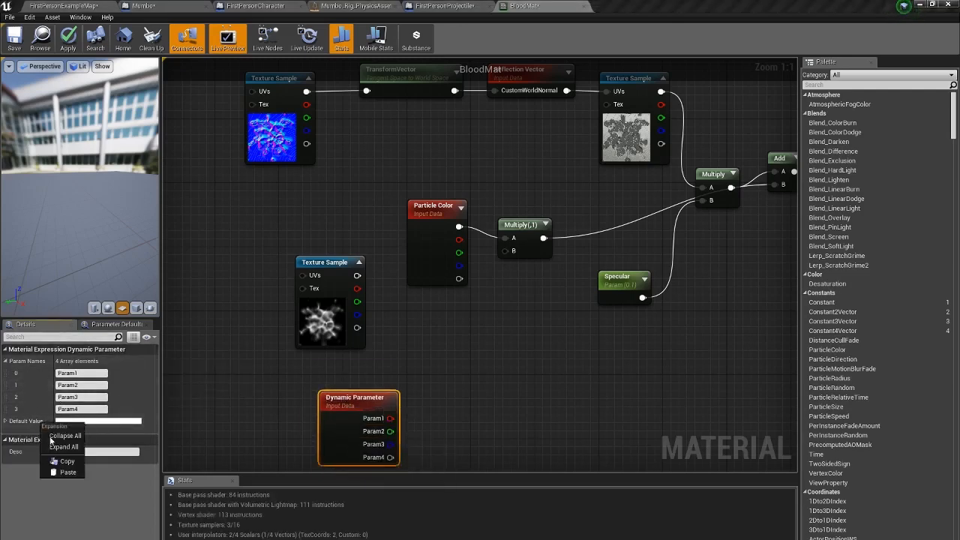
left_click(47, 441)
left_click(69, 373)
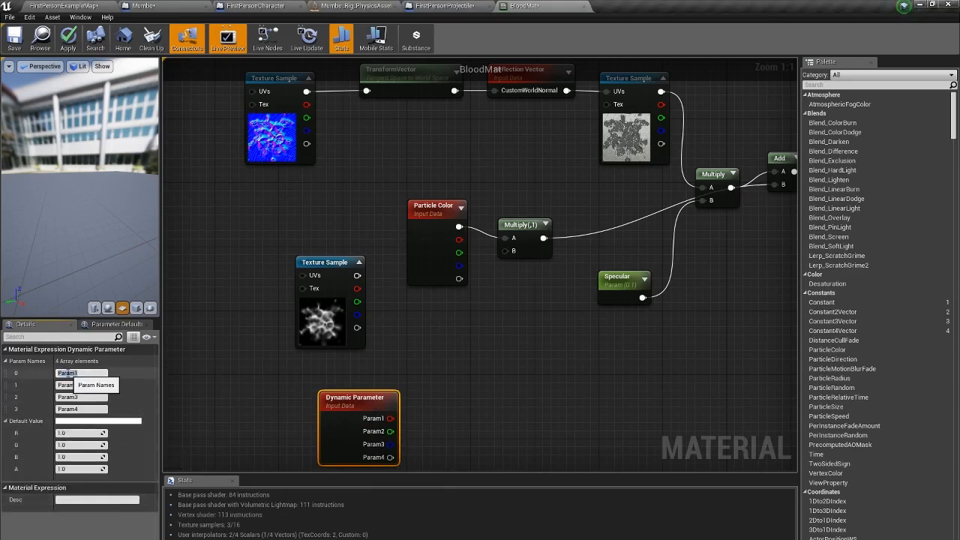
type("Erosion")
key("Return")
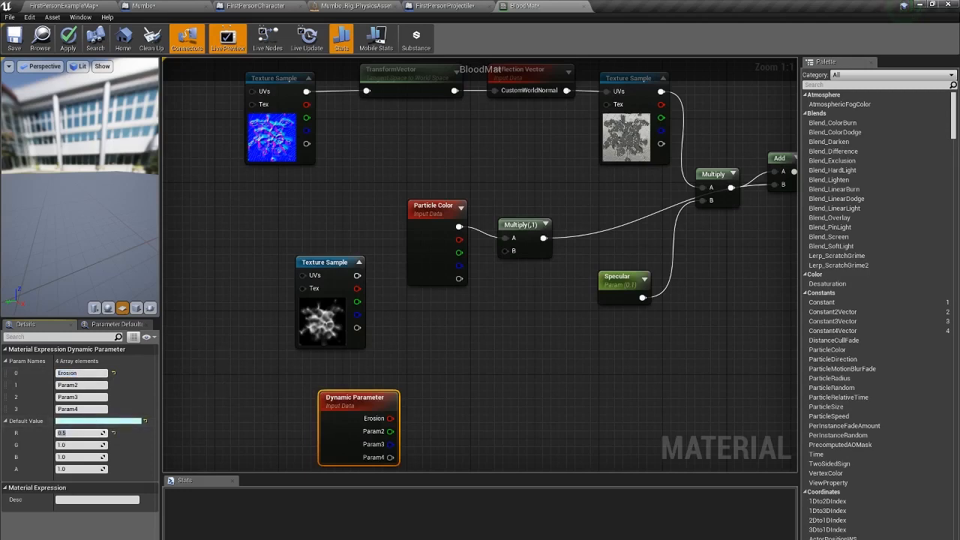
Add a Subtract node beside the Dynamic Parameter node, following the reference graph.
mouse_move(280, 539)
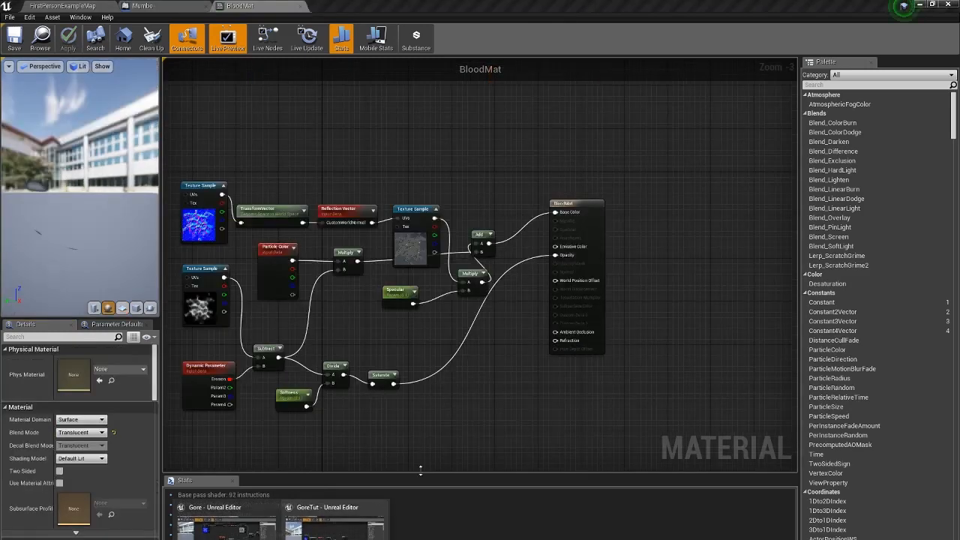
left_click(333, 523)
right_click(431, 406)
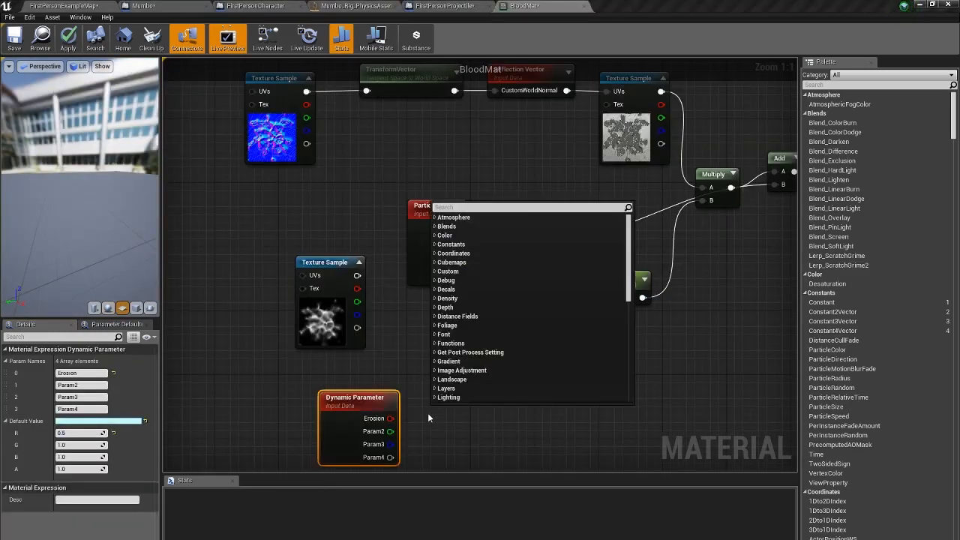
type("du")
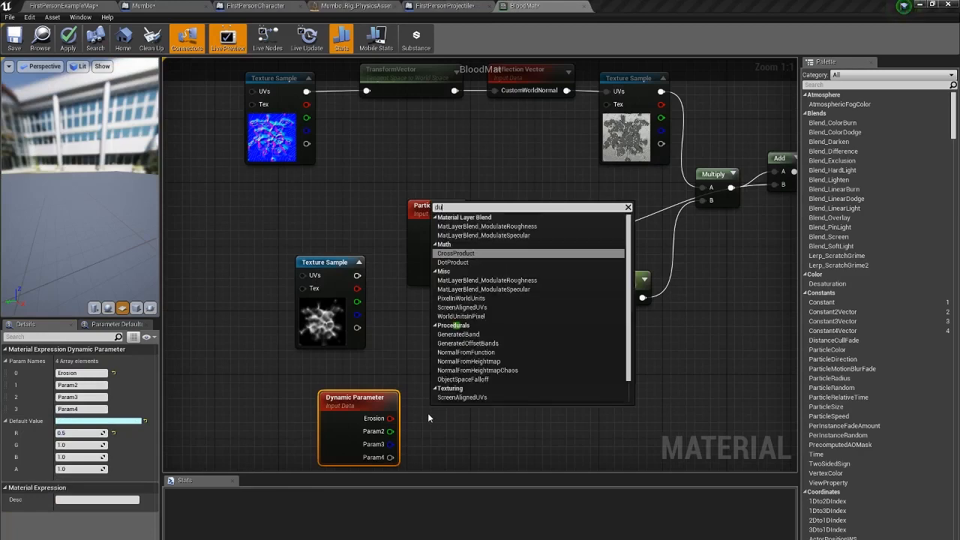
key("BackSpace")
key("BackSpace")
type("sub")
key("Return")
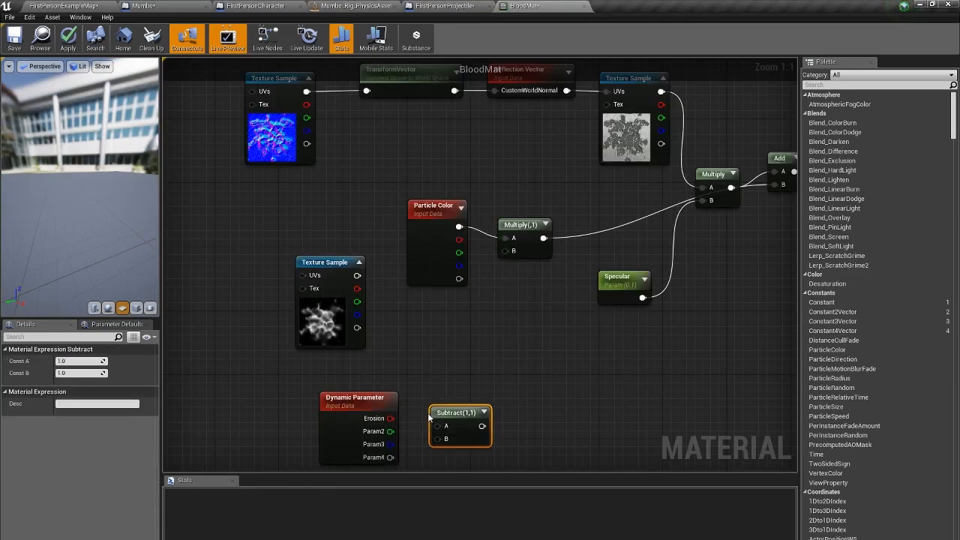
Add a Divide node with its A input fed by the Subtract node's output.
left_click_drag(483, 426, 529, 412)
type("clamp")
key("Return")
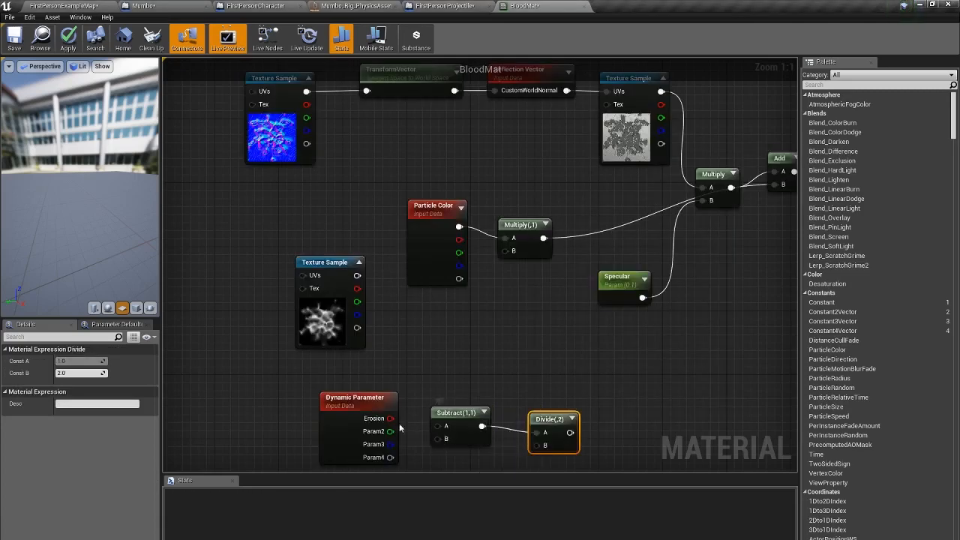
Connect Erosion to the Subtract node's B input and the Diffuse Texture Sample's output to its A input.
left_click_drag(390, 418, 438, 439)
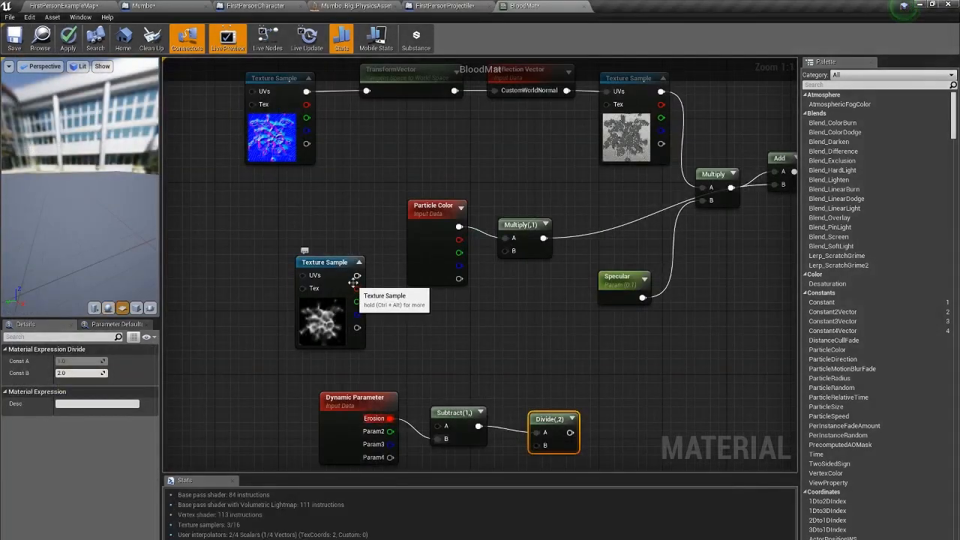
left_click_drag(357, 275, 440, 424)
right_click_drag(461, 379, 311, 320)
Check the reference graph and add a Saturate node fed by the Divide node's output.
key("alt+Tab")
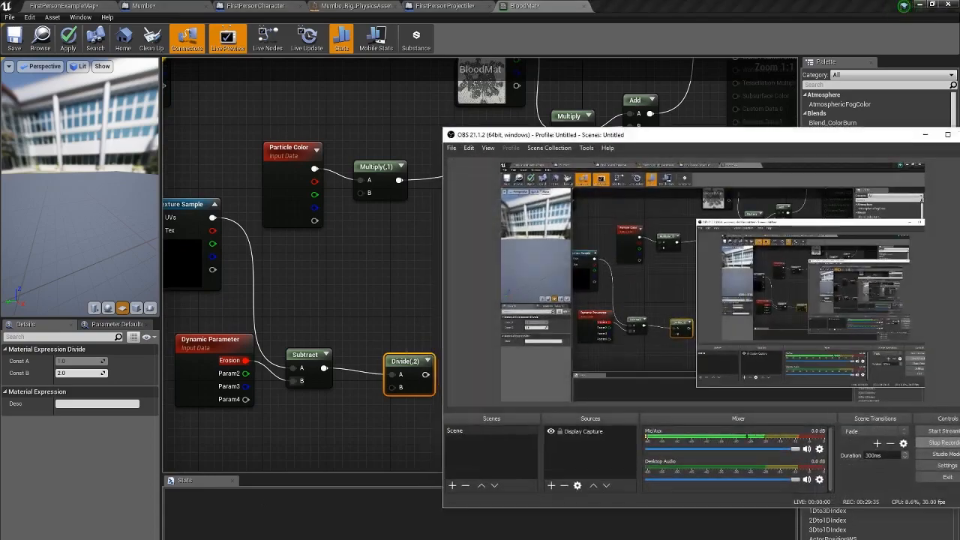
key("alt+Tab")
left_click(281, 539)
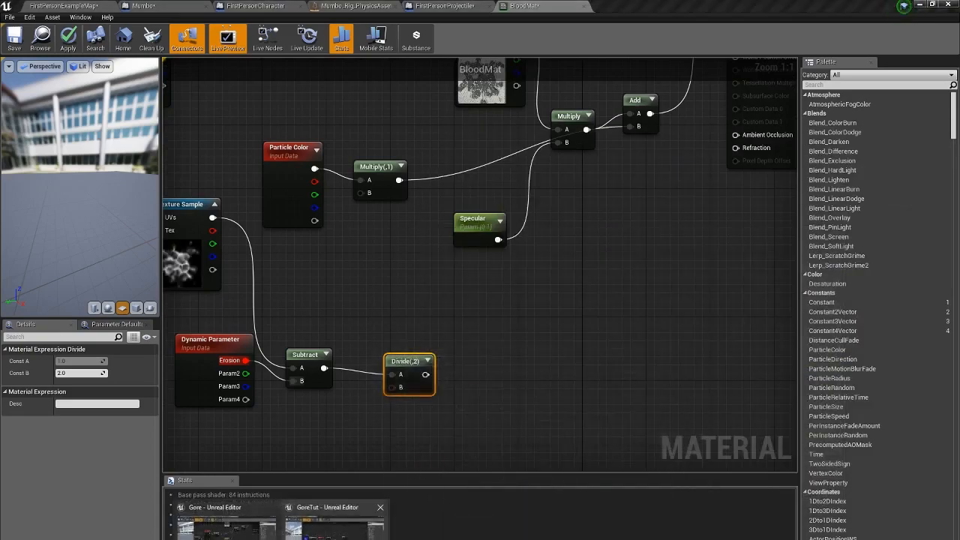
mouse_move(335, 536)
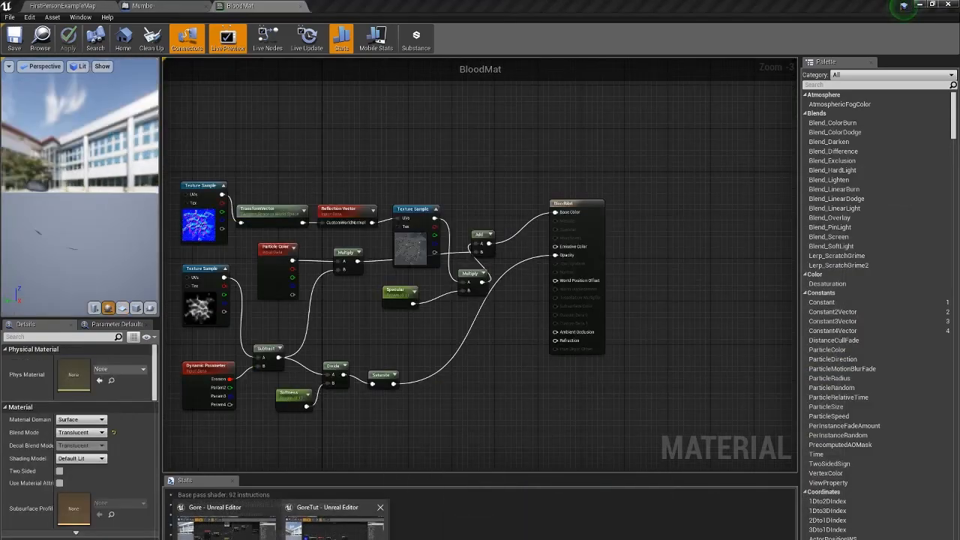
left_click(335, 529)
left_click(281, 539)
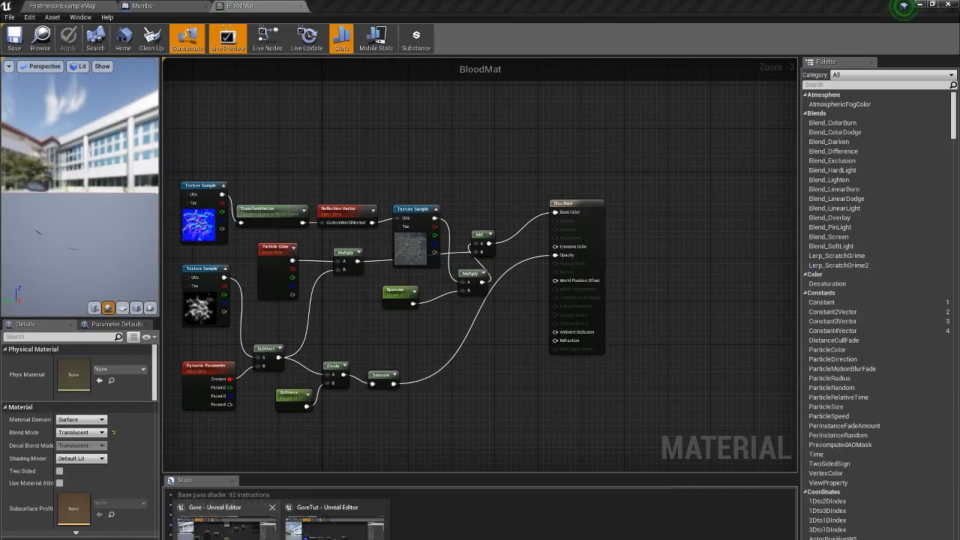
left_click(262, 529)
left_click_drag(425, 375, 472, 419)
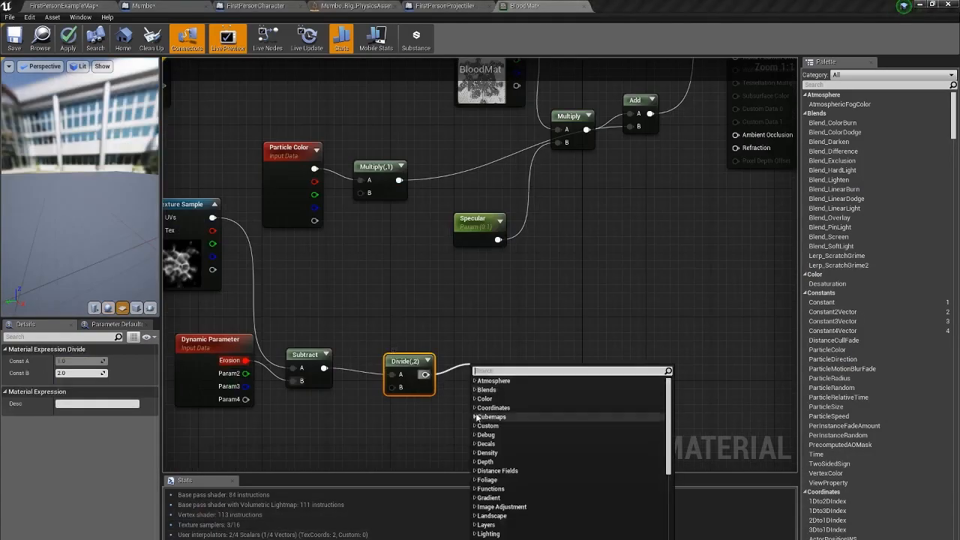
type("satu")
key("Return")
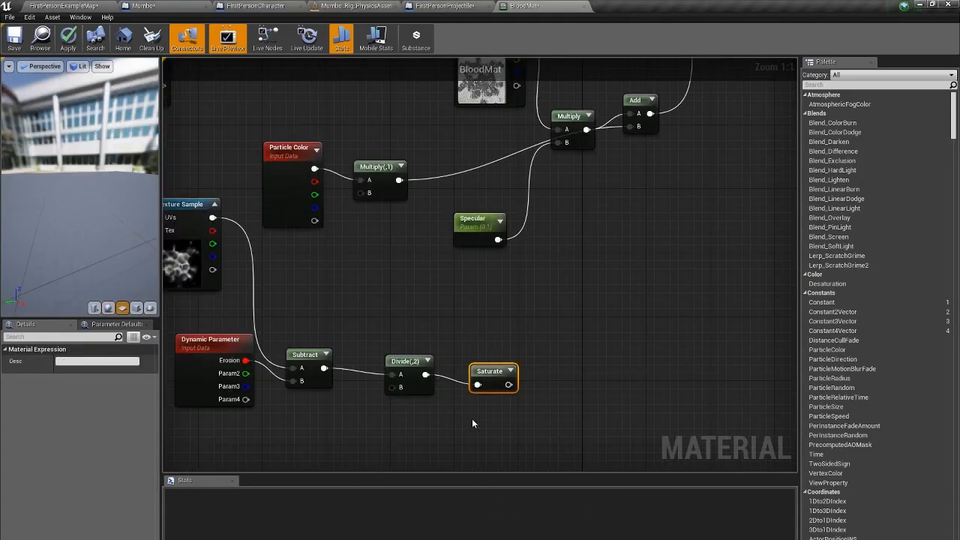
Connect the Saturate node's output to BloodMat's Opacity input.
left_click_drag(508, 384, 573, 183)
right_click_drag(414, 334, 548, 172)
left_click(281, 539)
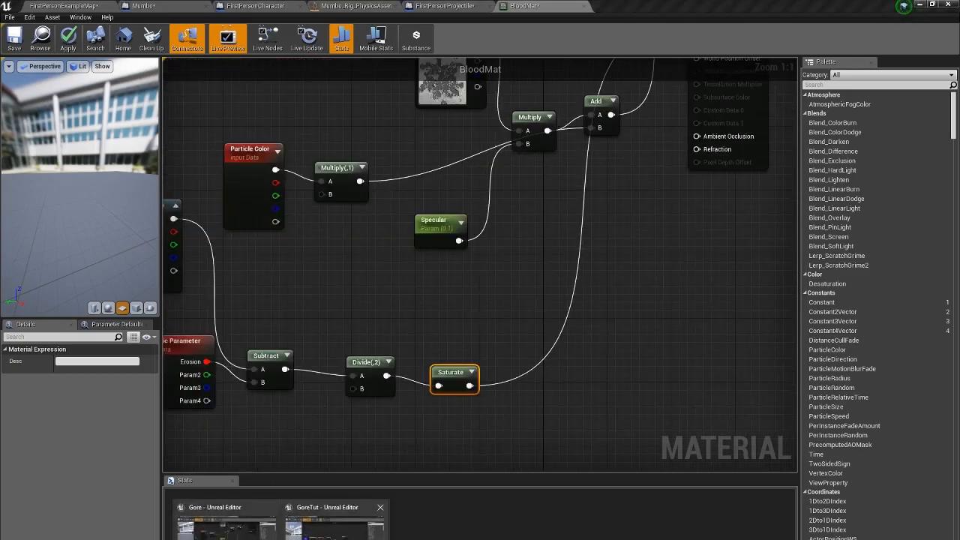
mouse_move(335, 534)
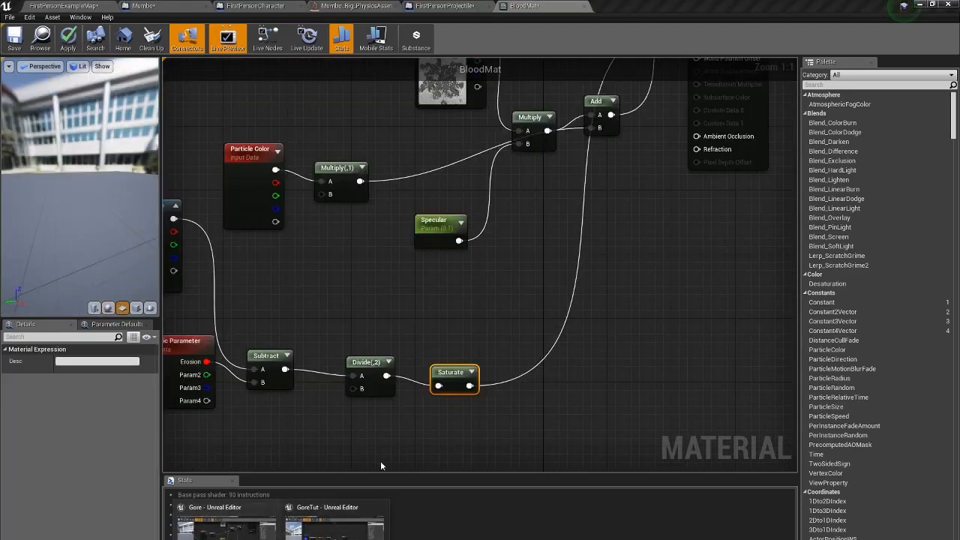
Add a Constant node below the Divide node and set its value to 0.1.
right_click(348, 444)
type("co")
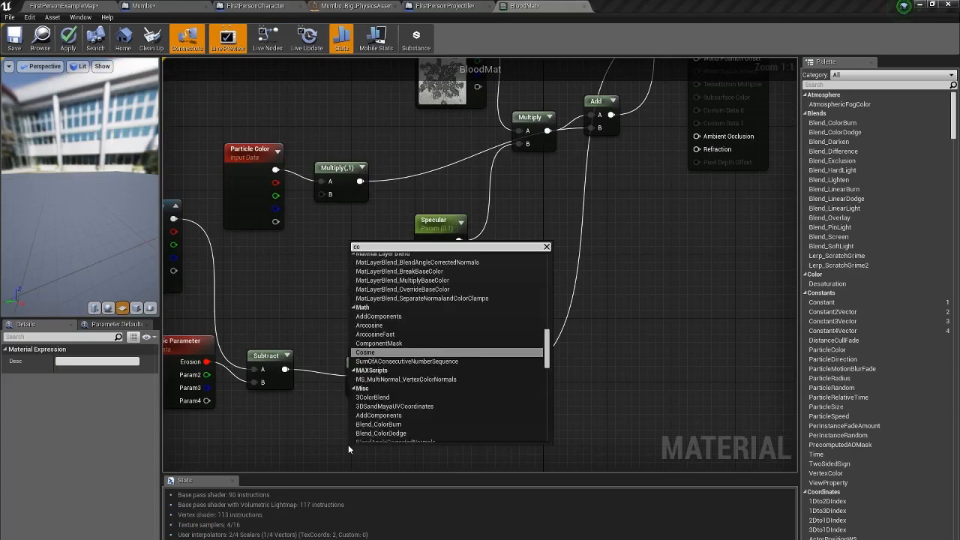
type("nst")
key("Return")
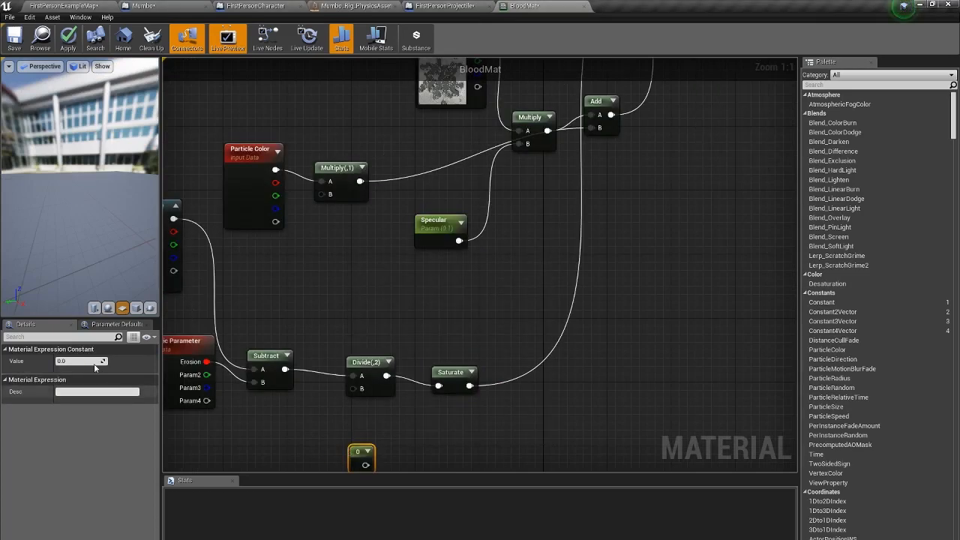
type("0.1")
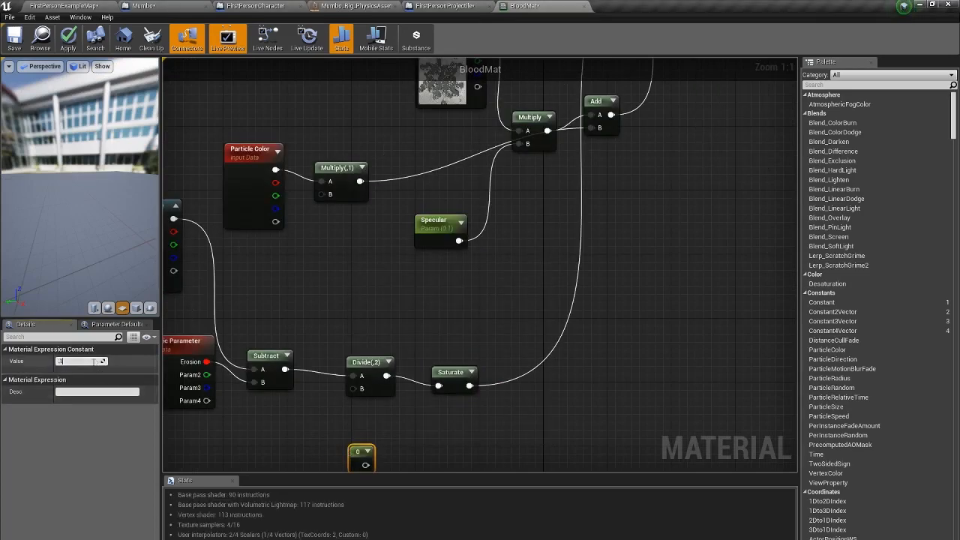
key("Return")
Convert the 0.1 constant to a parameter named Softness and connect it to the Divide node's B input.
right_click(362, 447)
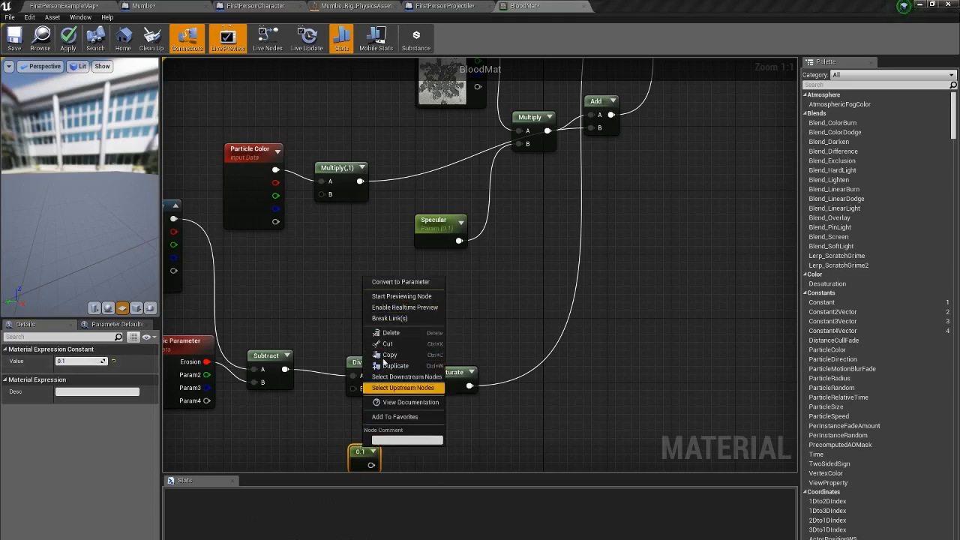
left_click(383, 283)
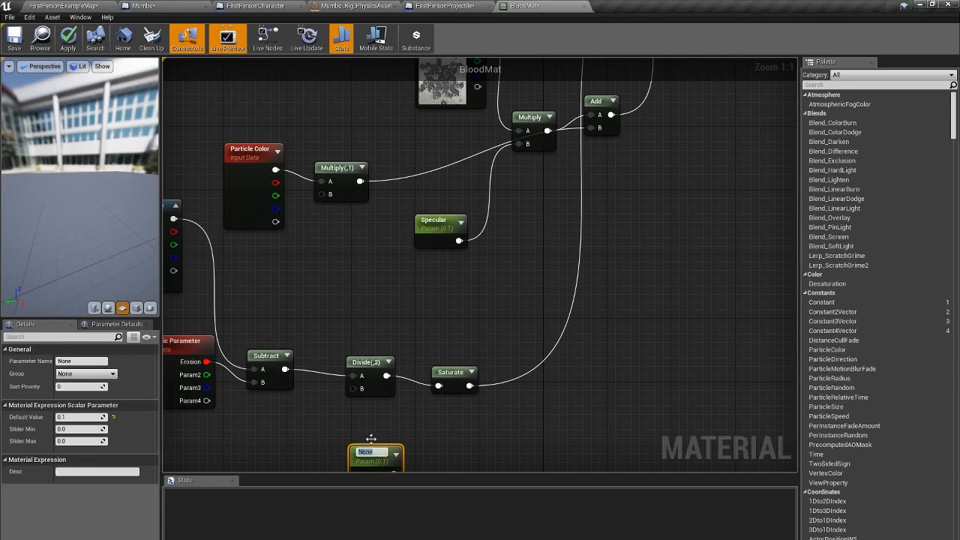
type("Softness")
key("Return")
left_click_drag(379, 448, 345, 395)
left_click_drag(356, 383, 356, 385)
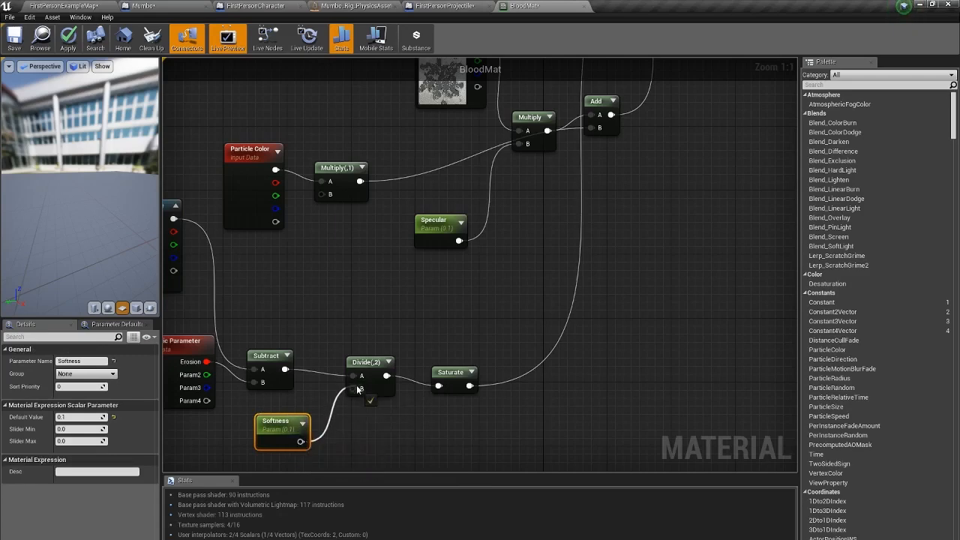
Apply the BloodMat changes and inspect the material preview from several angles.
right_click_drag(397, 360, 232, 425)
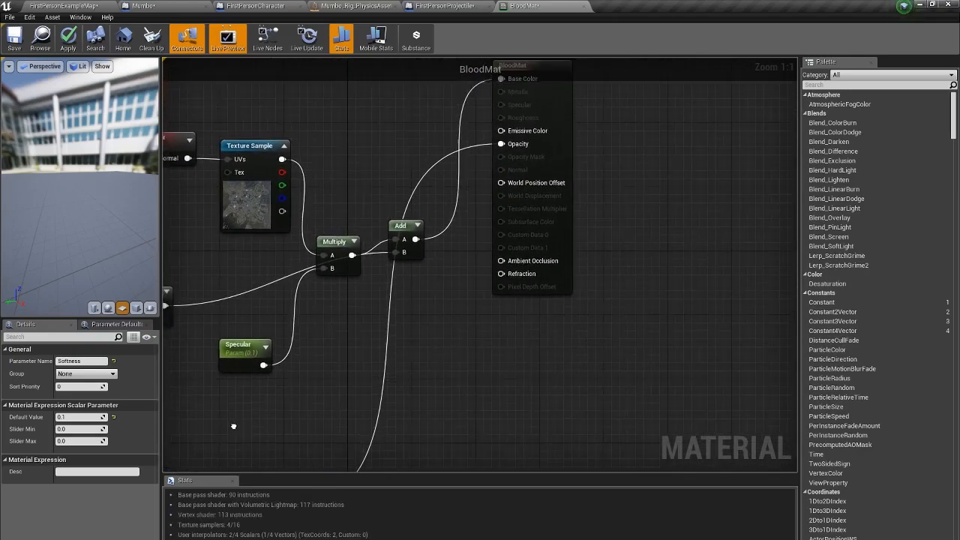
scroll(322, 399, "down", 3)
right_click_drag(322, 399, 423, 326)
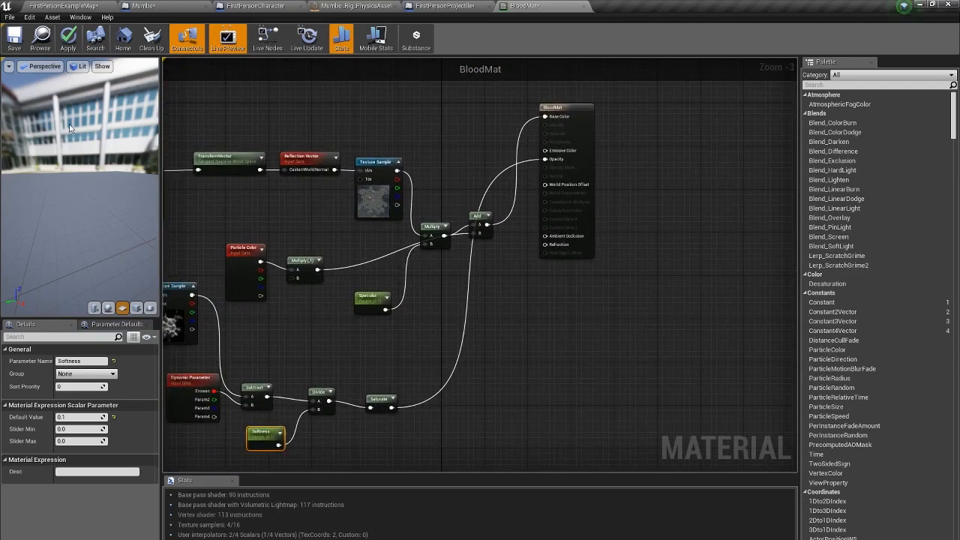
left_click(66, 48)
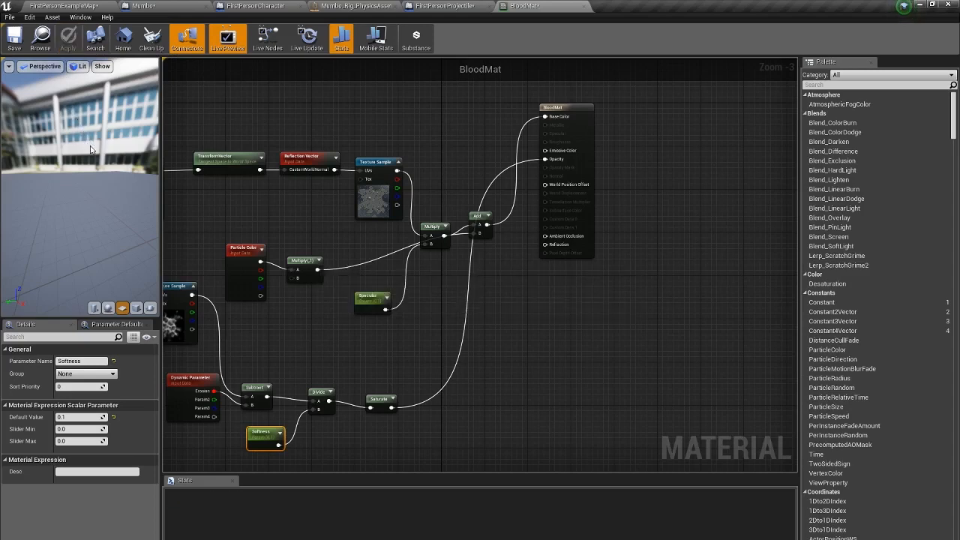
left_click_drag(90, 162, 150, 163)
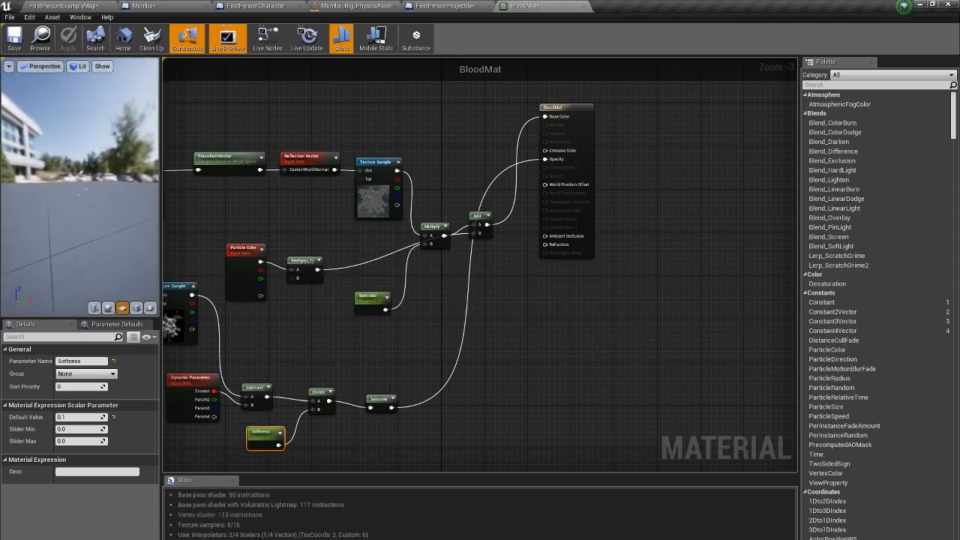
left_click_drag(84, 191, 120, 186)
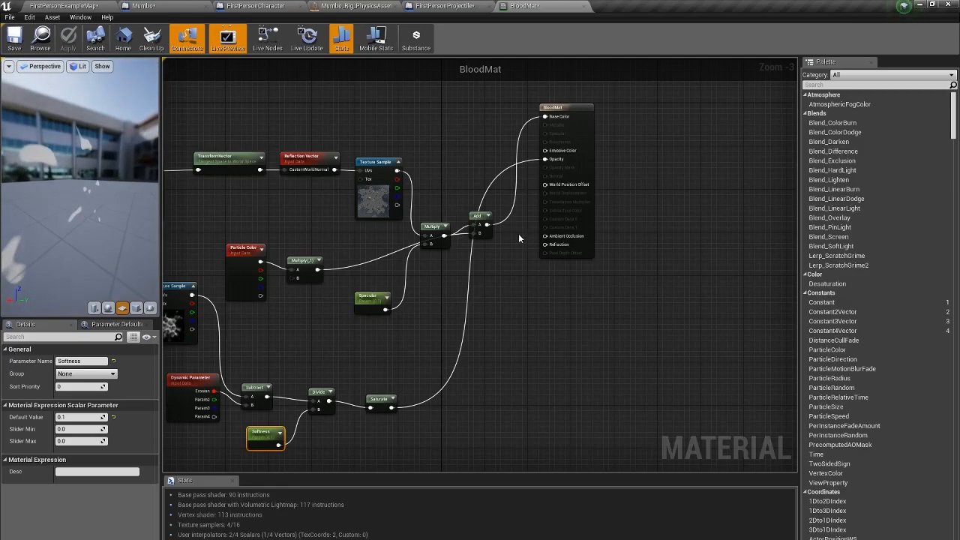
Check the reference graph and connect the Subtract node's output to the B input of the Multiply node fed by Particle Color.
scroll(531, 243, "down", 2)
right_click(516, 253)
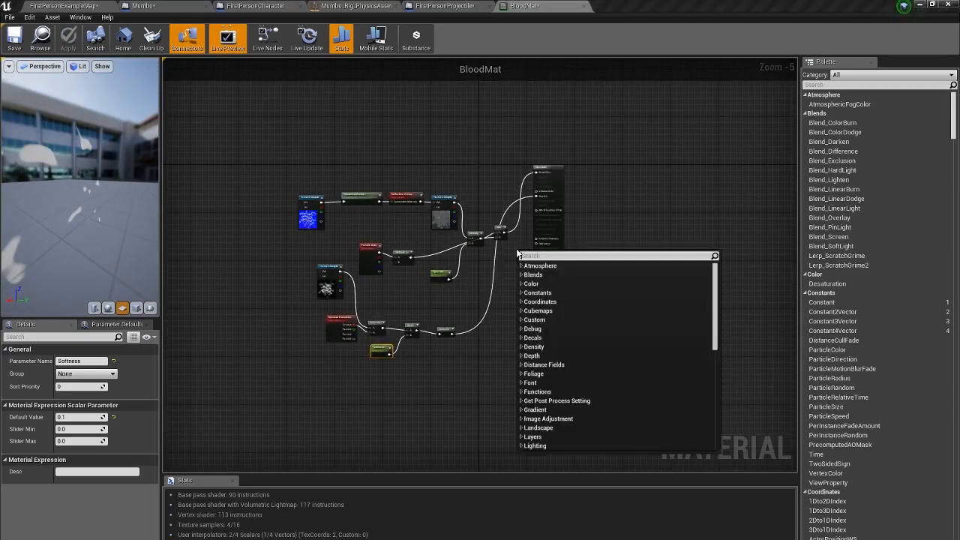
left_click(471, 282)
scroll(471, 285, "up", 2)
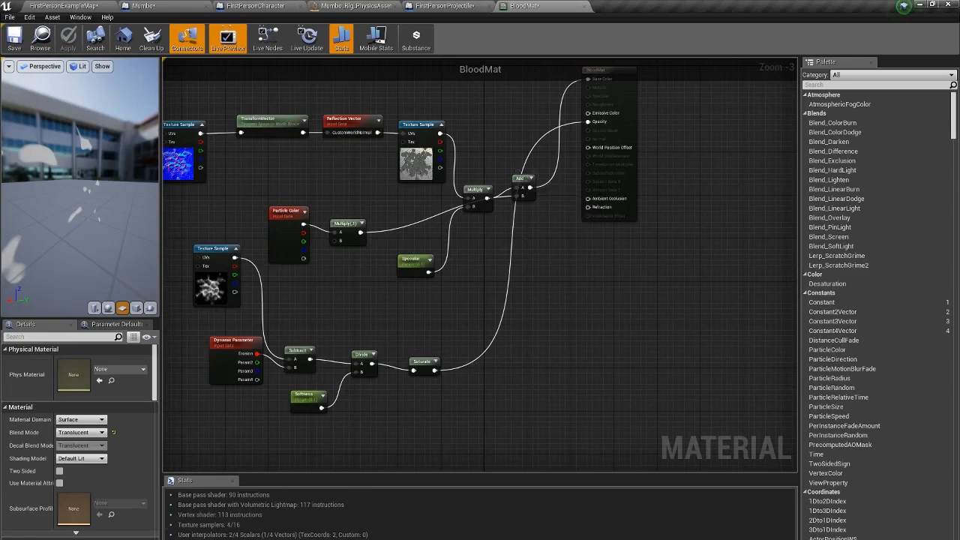
left_click(278, 539)
mouse_move(335, 531)
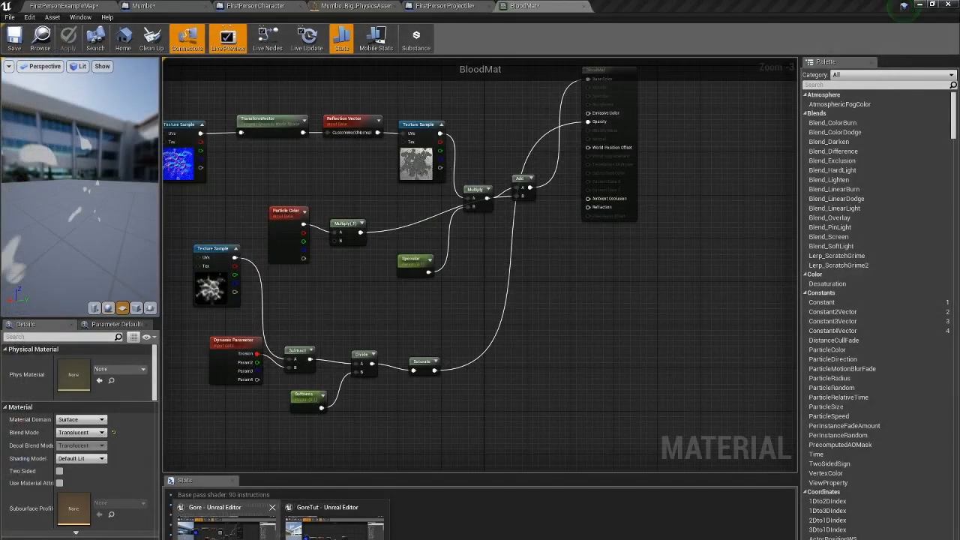
left_click(225, 521)
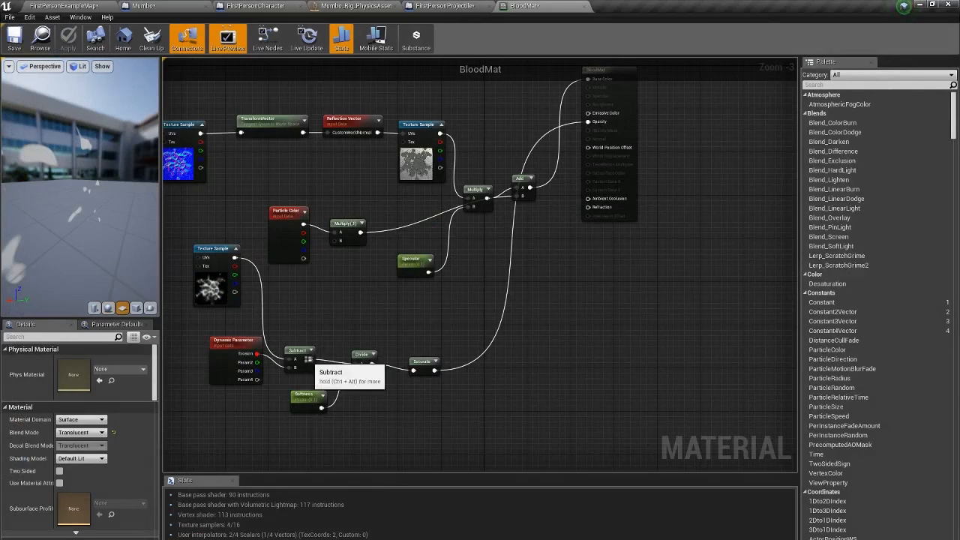
left_click_drag(310, 359, 337, 241)
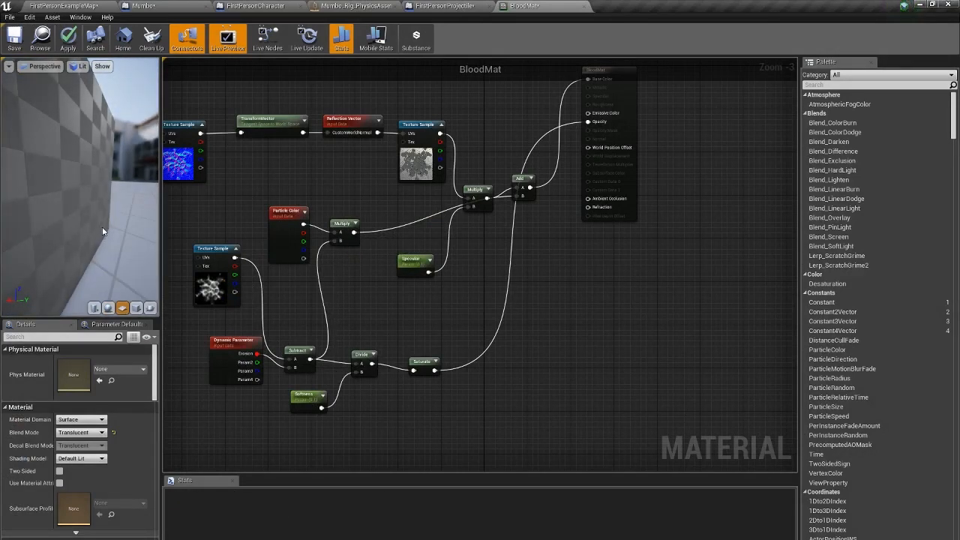
Inspect the updated material preview and apply the new BloodMat connection.
left_click_drag(103, 215, 100, 201)
scroll(99, 201, "up", 3)
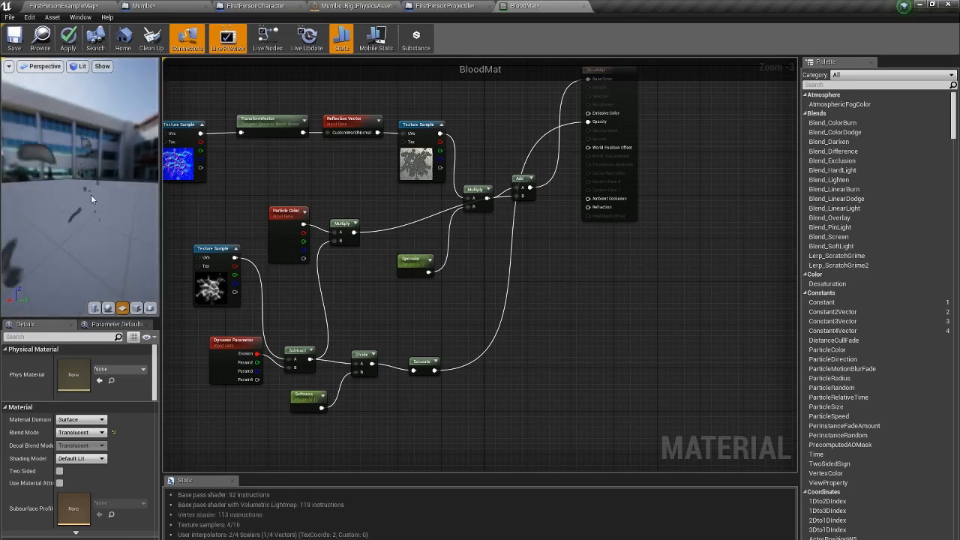
left_click(65, 48)
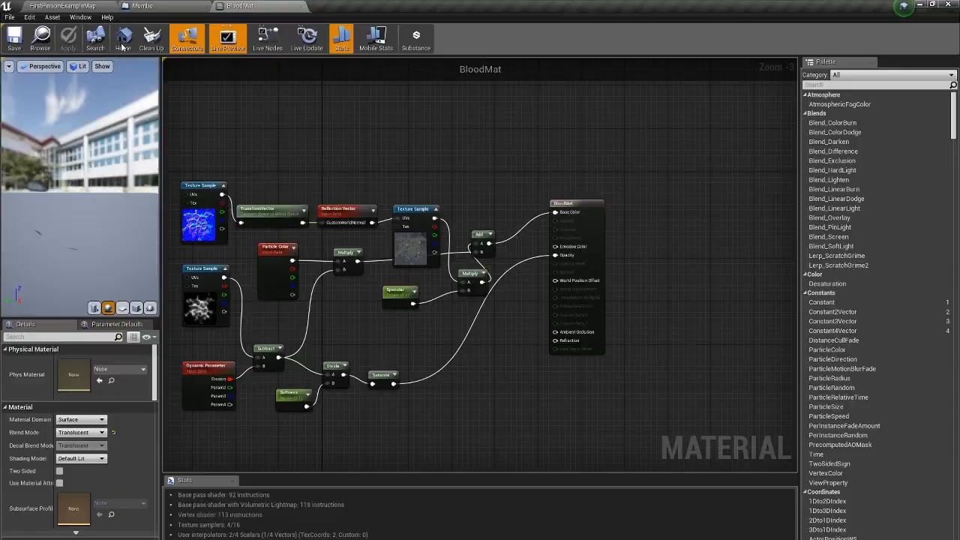
Check the reference project's BloodParticle and create a particle system named BloodParticle in the Gore project's Blood folder.
left_click(73, 5)
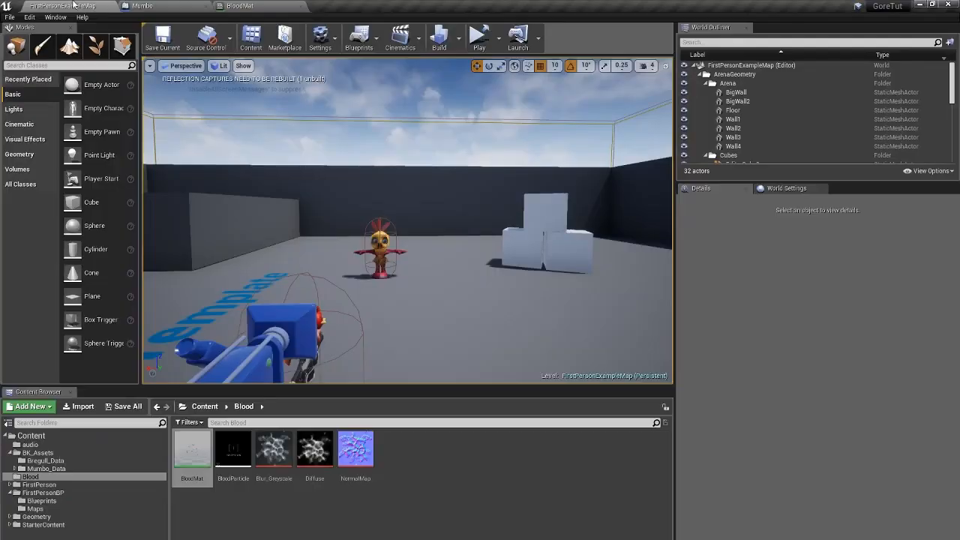
double_click(233, 448)
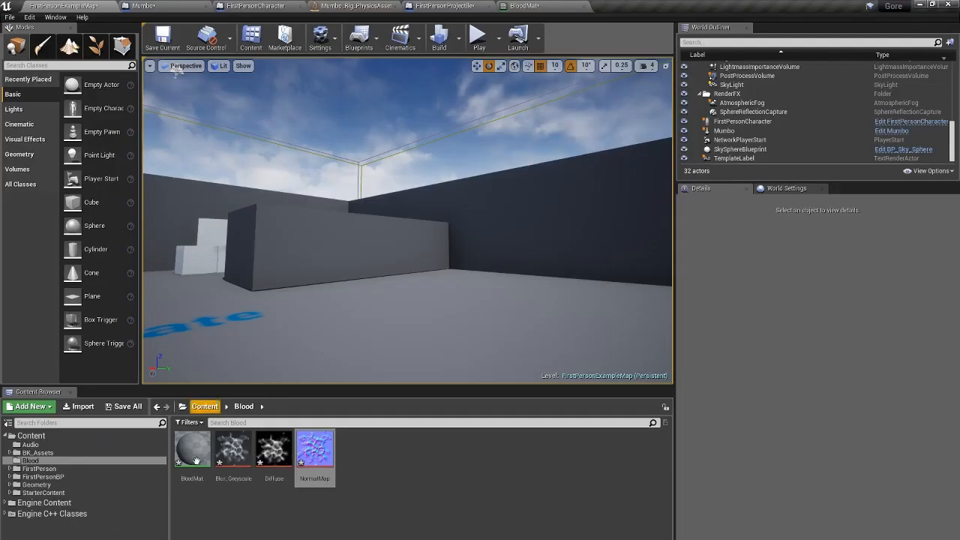
right_click(438, 488)
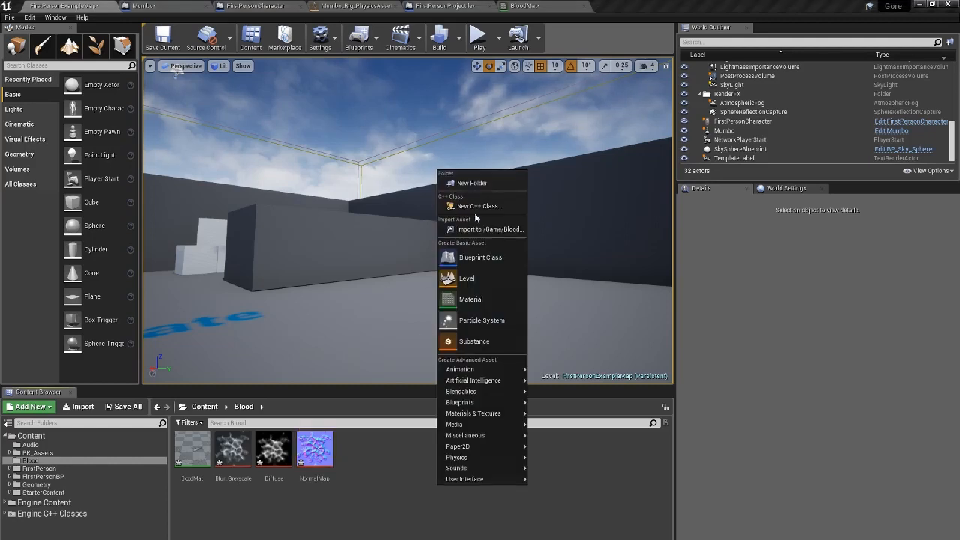
left_click(479, 321)
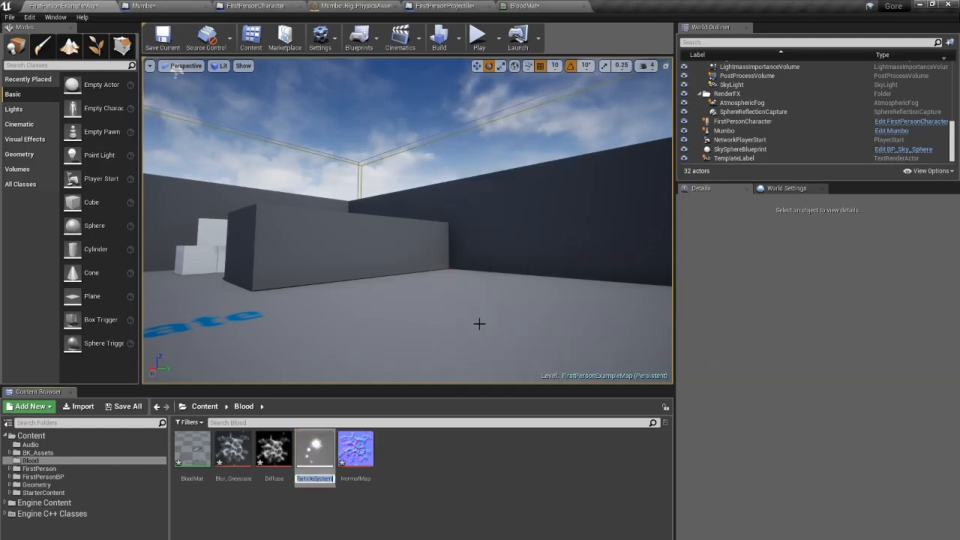
type("B")
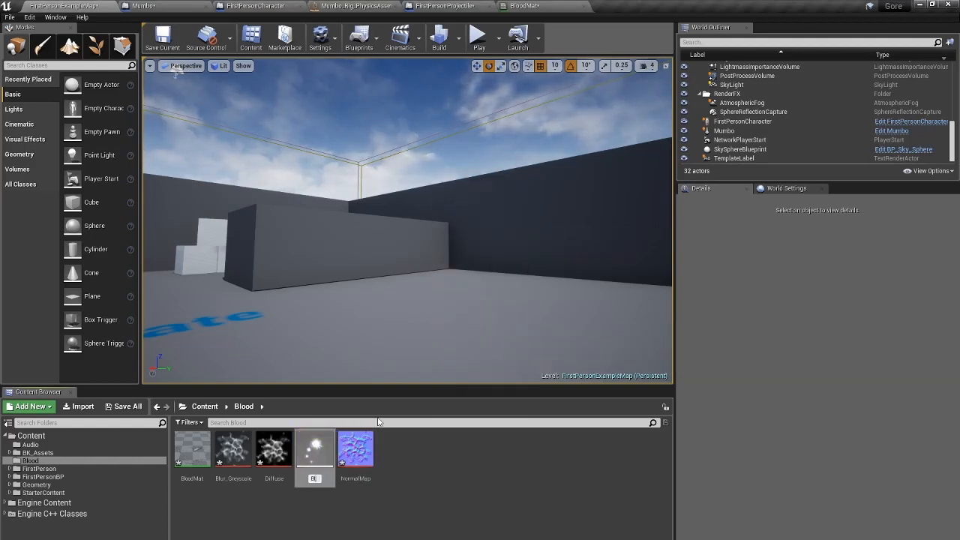
type("loodParticl")
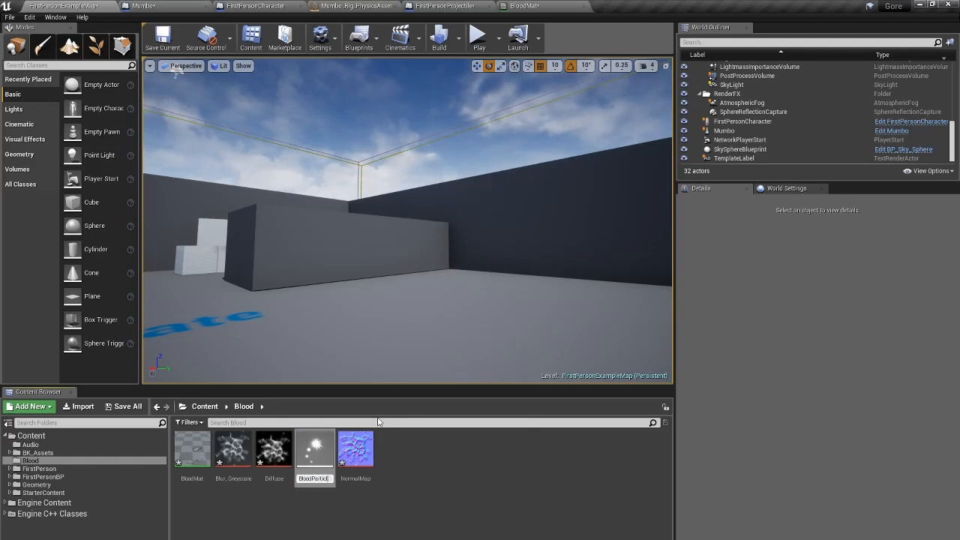
type("e")
key("Return")
Open the BloodParticle system and set the emitter's Required material to BloodMat.
double_click(248, 459)
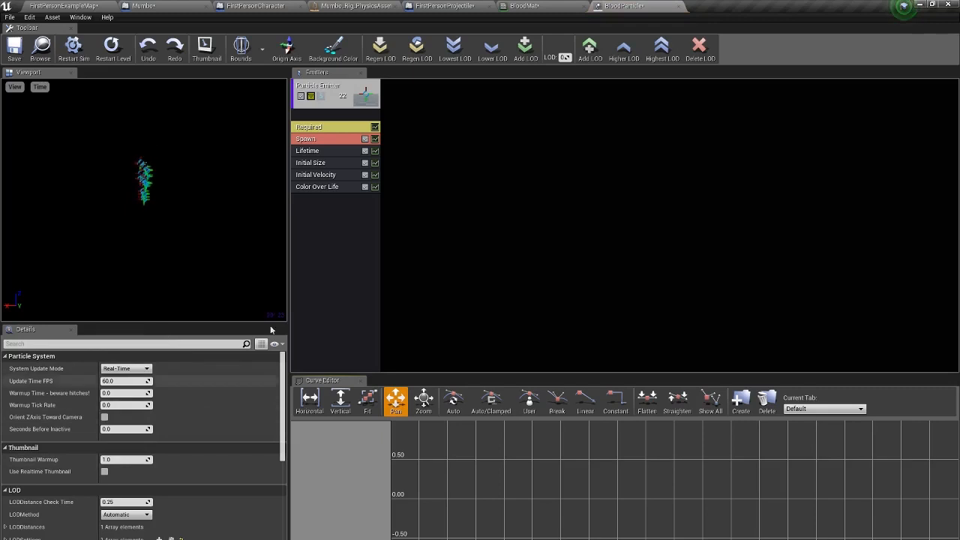
left_click(331, 128)
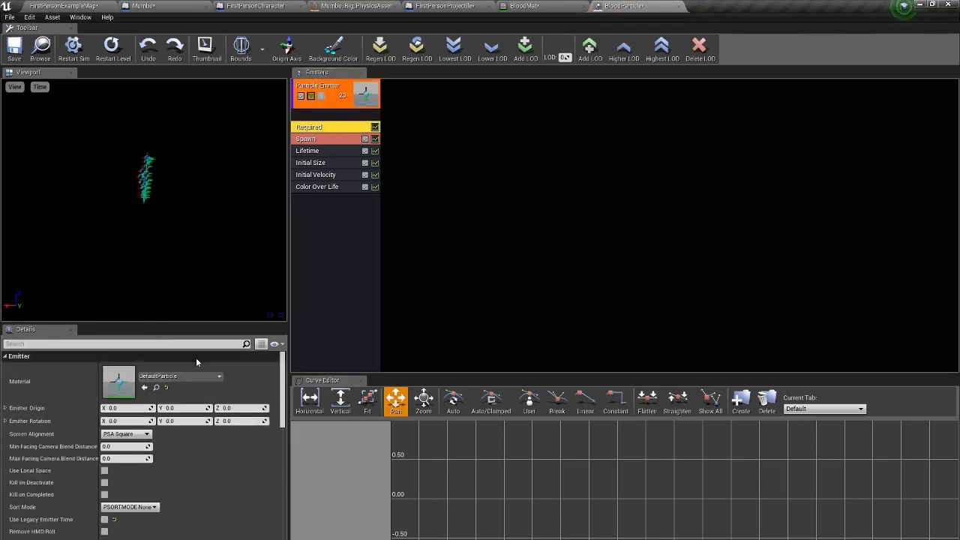
left_click(191, 378)
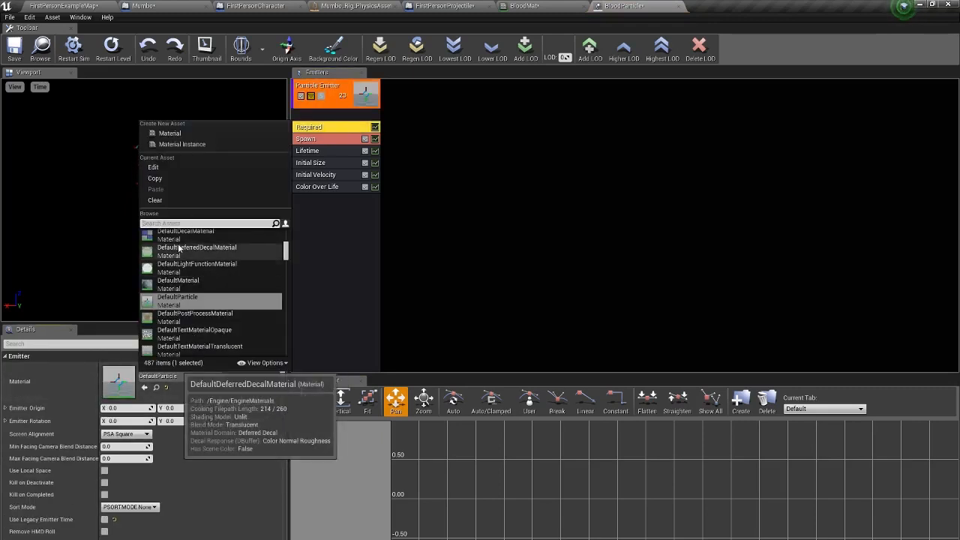
type("blood")
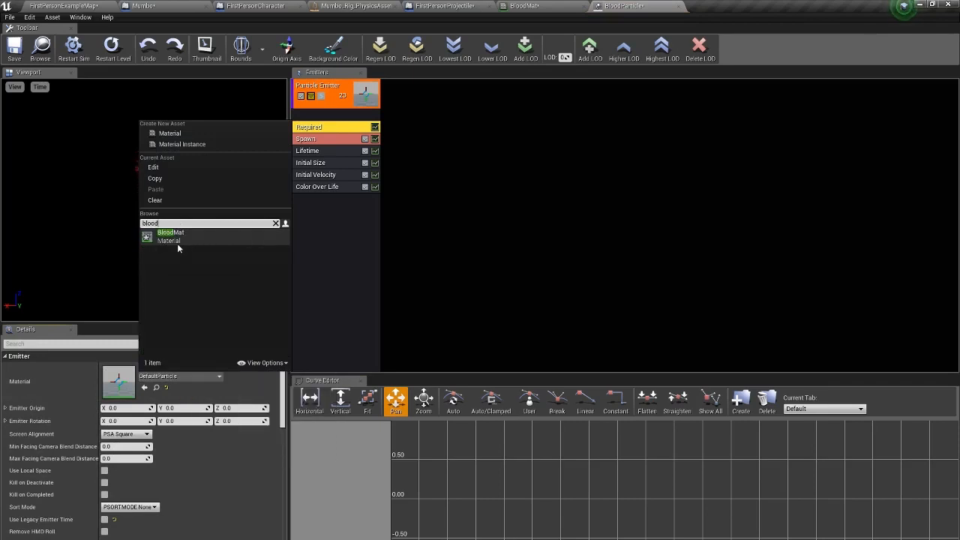
left_click(177, 242)
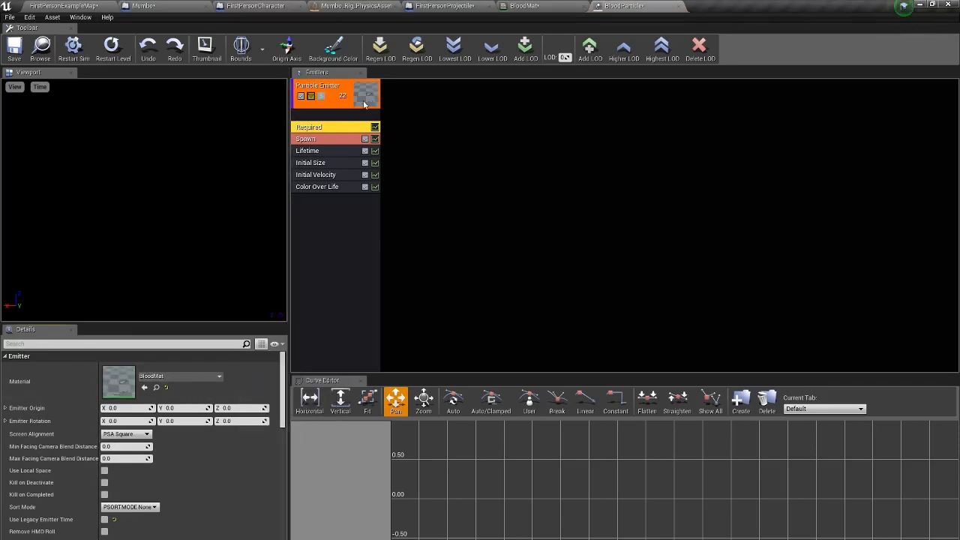
Set the particle viewport's background color to a light grey with a value of about 0.41.
left_click(334, 51)
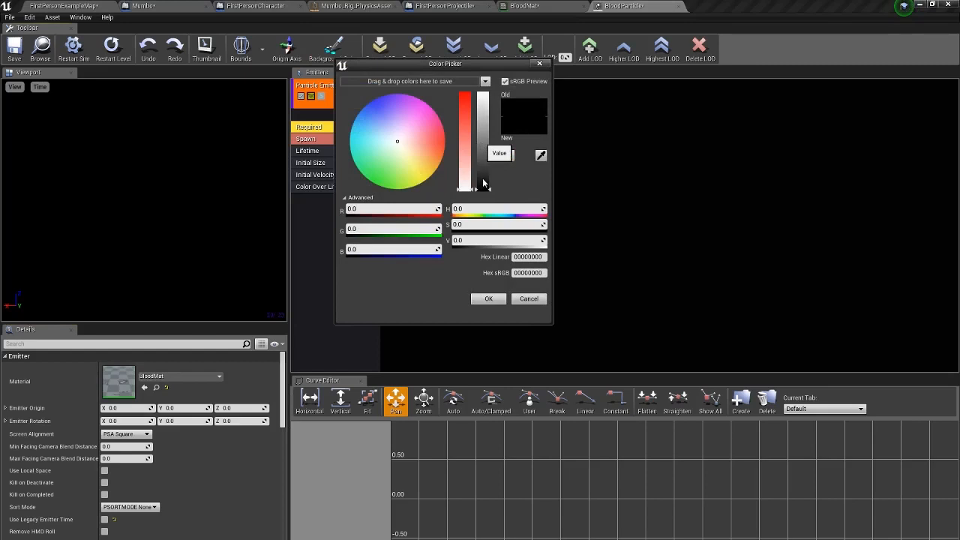
left_click_drag(482, 173, 482, 155)
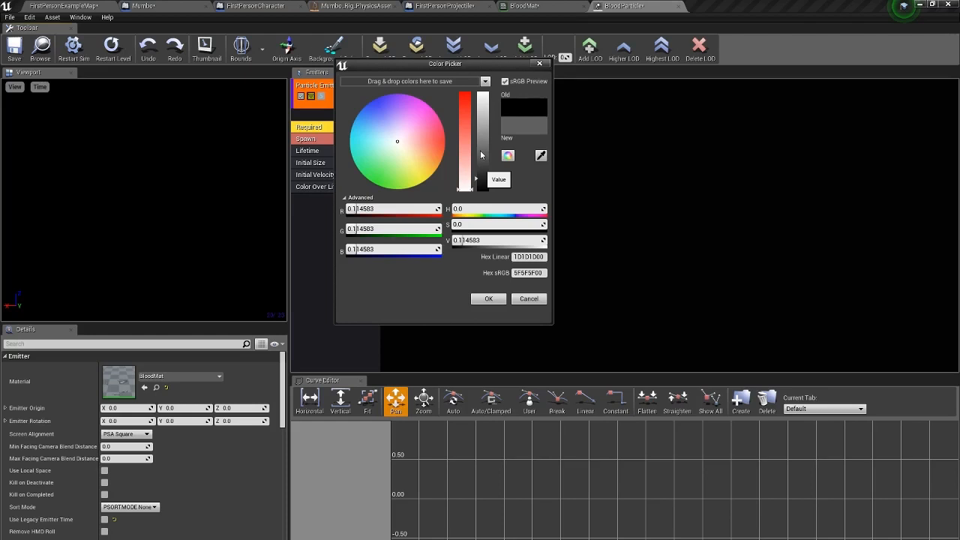
left_click(482, 156)
left_click_drag(487, 148, 485, 145)
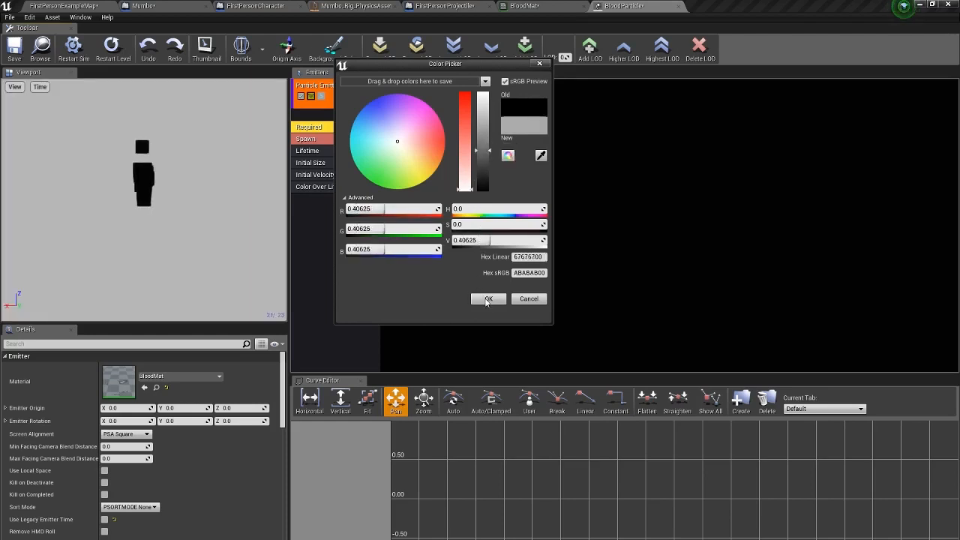
left_click(487, 298)
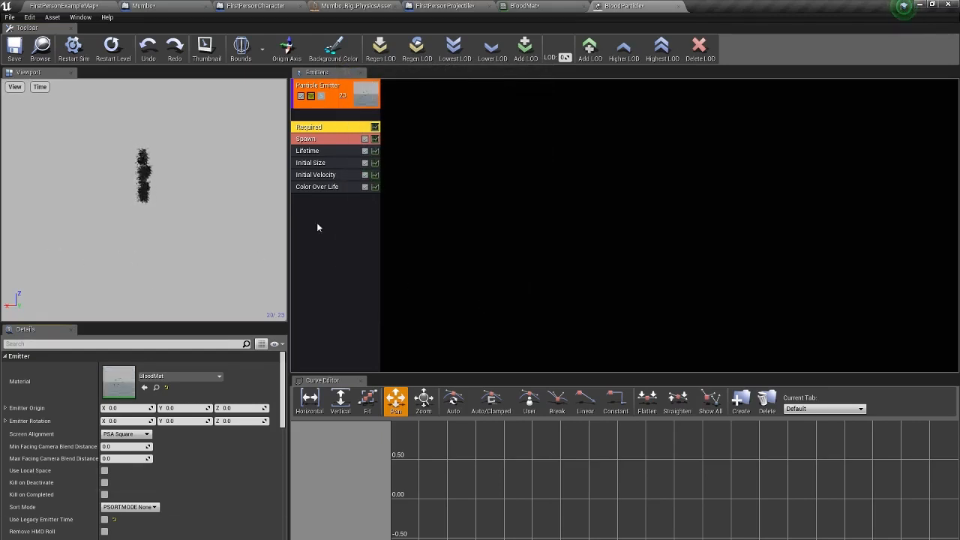
Check the reference BloodParticle's modules and add Const Acceleration and Initial Rotation modules to the Gore project's emitter.
left_click(282, 539)
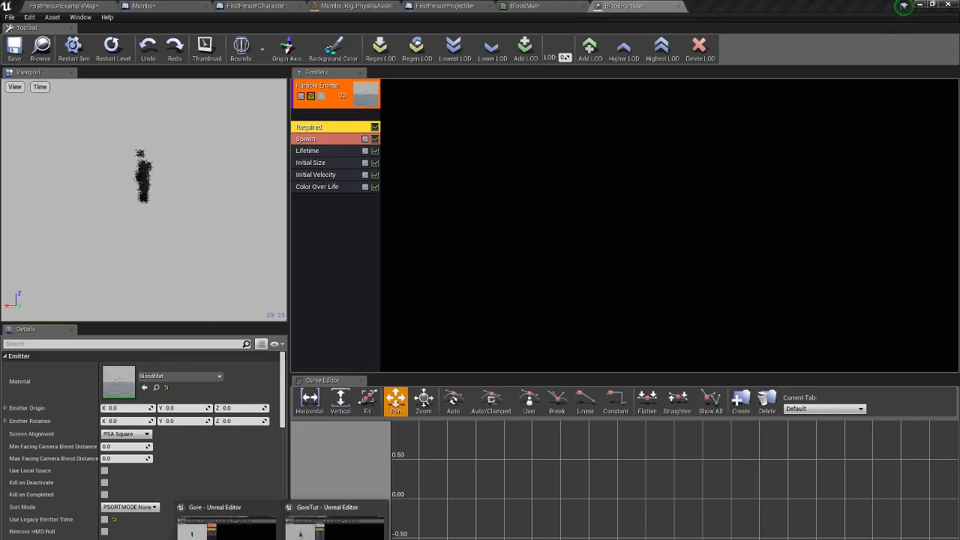
left_click(335, 525)
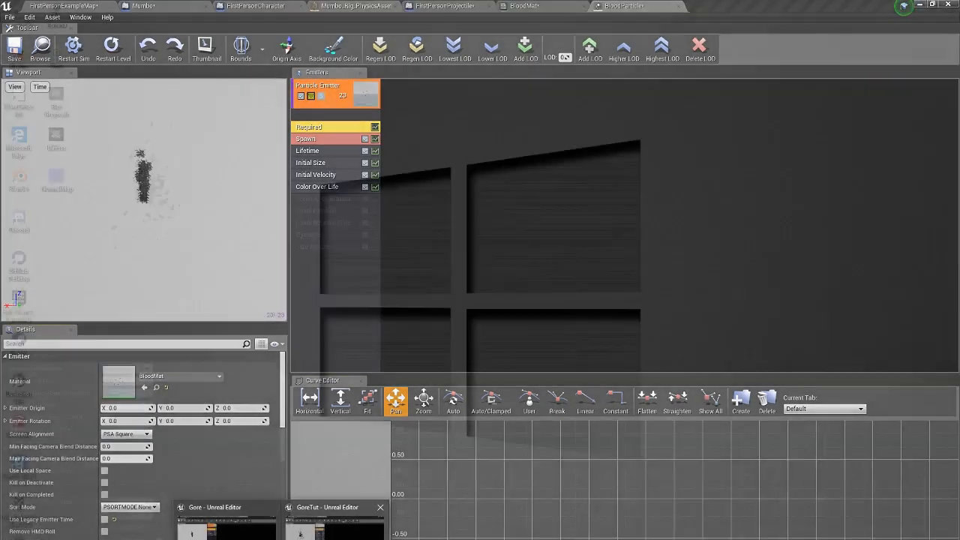
right_click(344, 252)
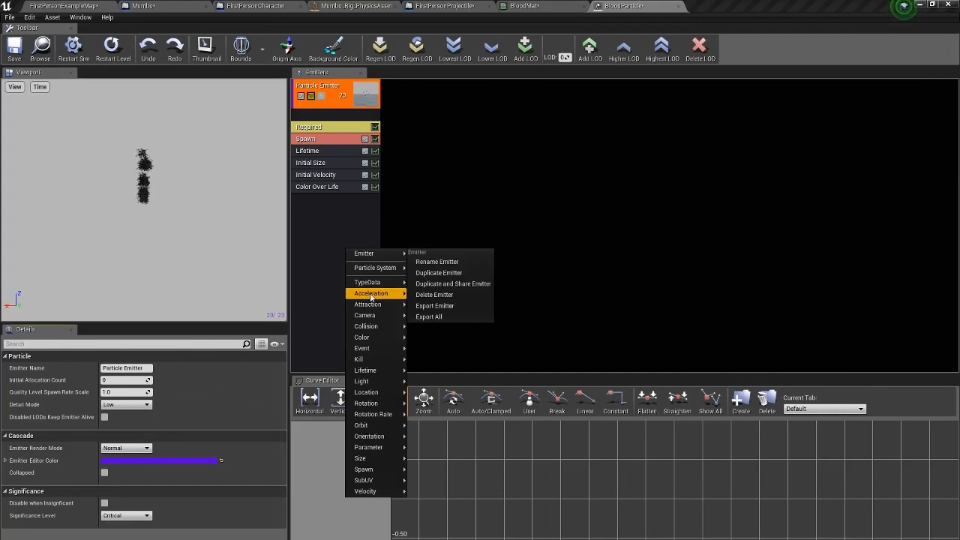
left_click(435, 302)
right_click(358, 281)
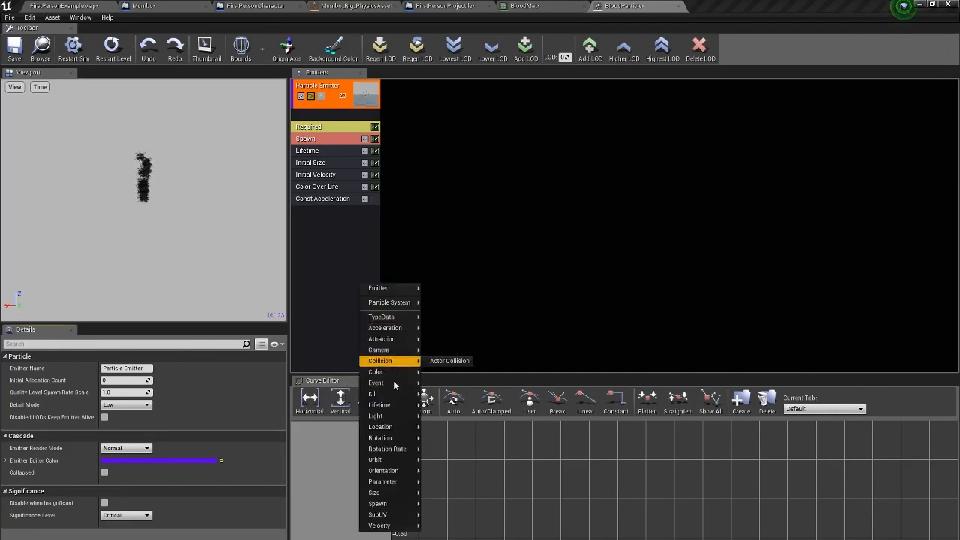
mouse_move(399, 440)
left_click(450, 438)
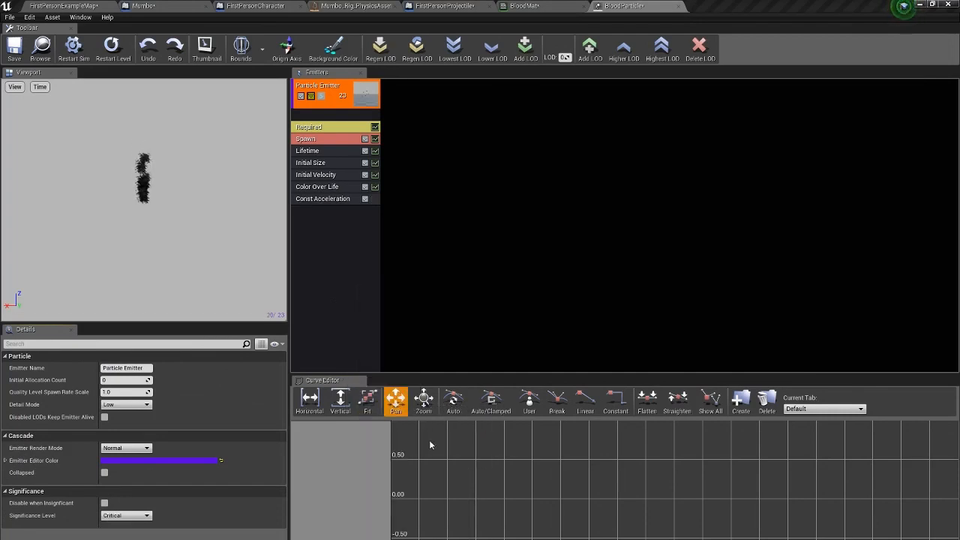
Add an Init Rotation Rate (Seed) module to the particle emitter.
right_click(323, 297)
mouse_move(372, 412)
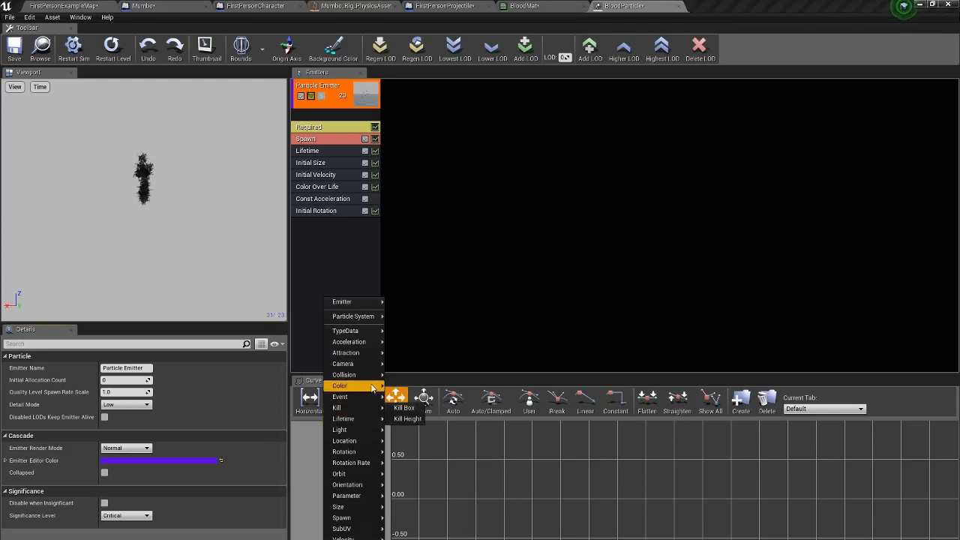
mouse_move(363, 463)
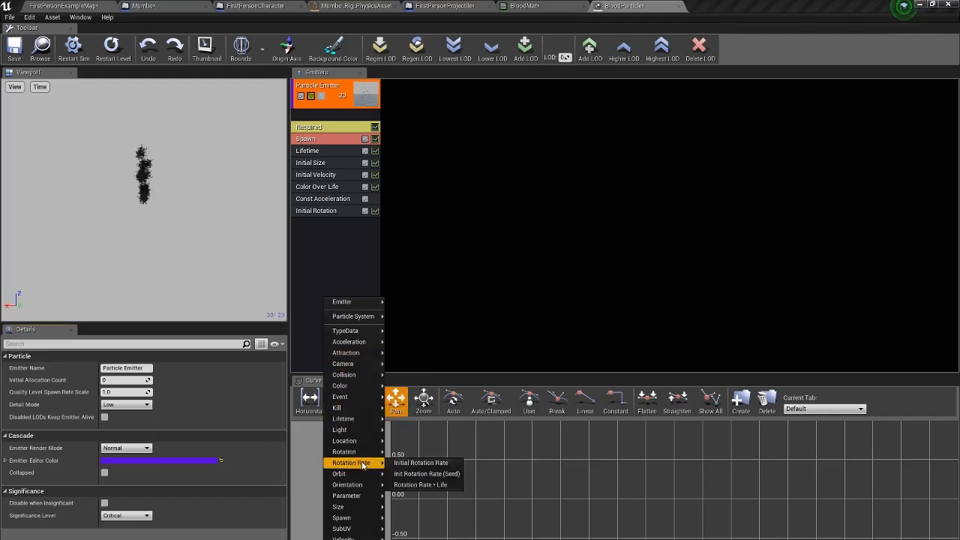
left_click(397, 469)
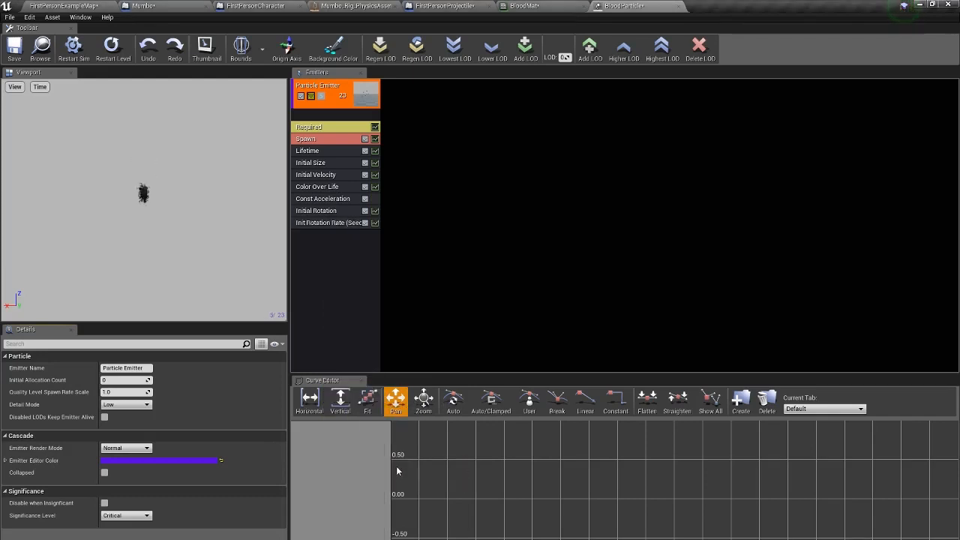
right_click(346, 313)
left_click(332, 323)
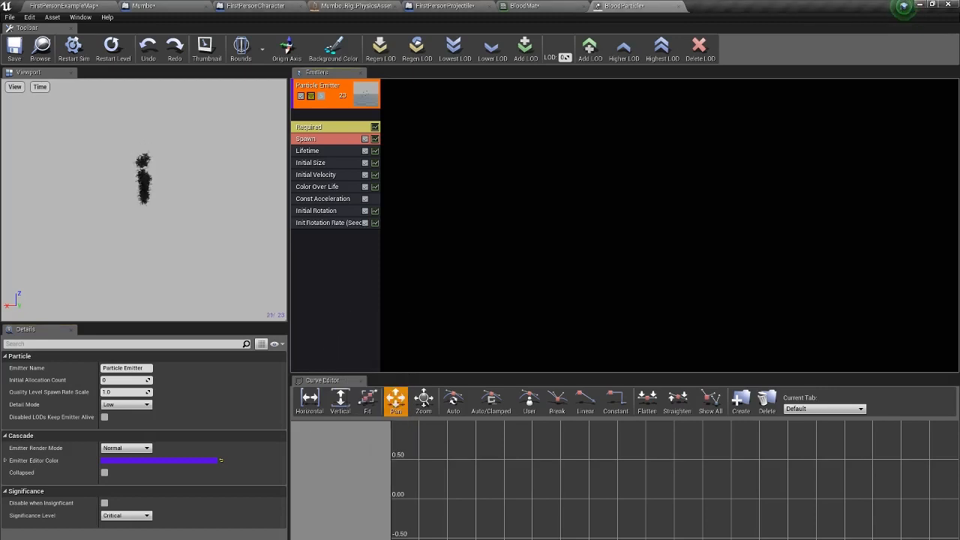
Check the reference emitter's remaining modules and add Dynamic and Size By Life modules to the Gore project's emitter.
left_click(282, 539)
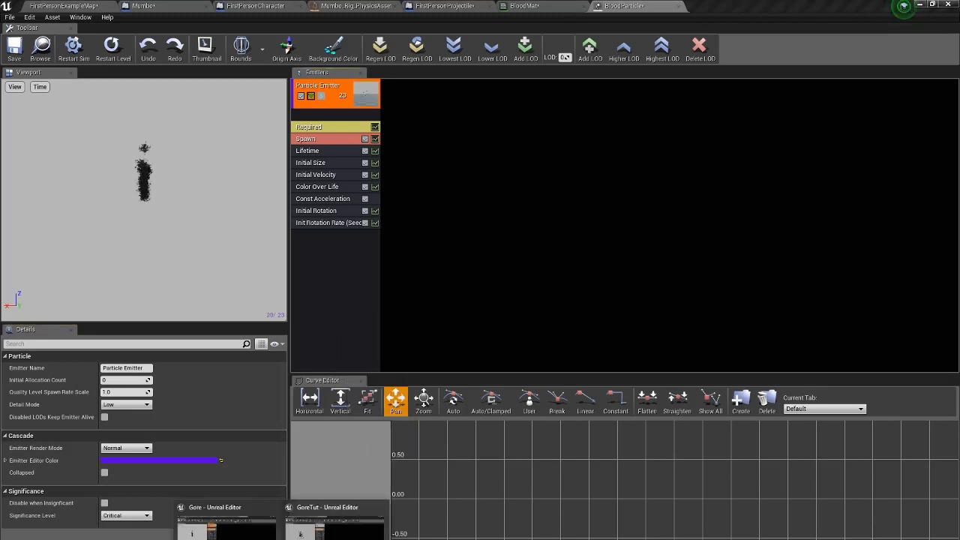
mouse_move(335, 531)
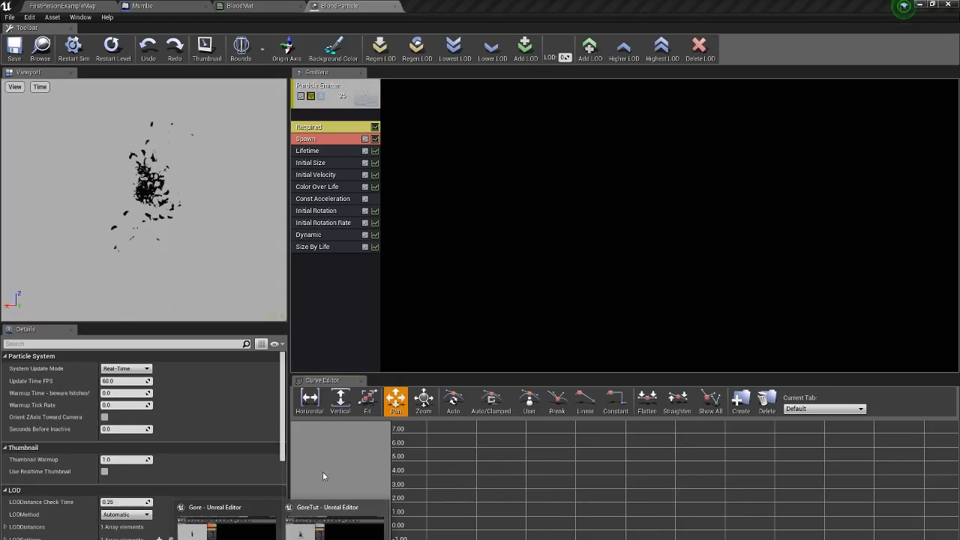
left_click(330, 525)
right_click(332, 300)
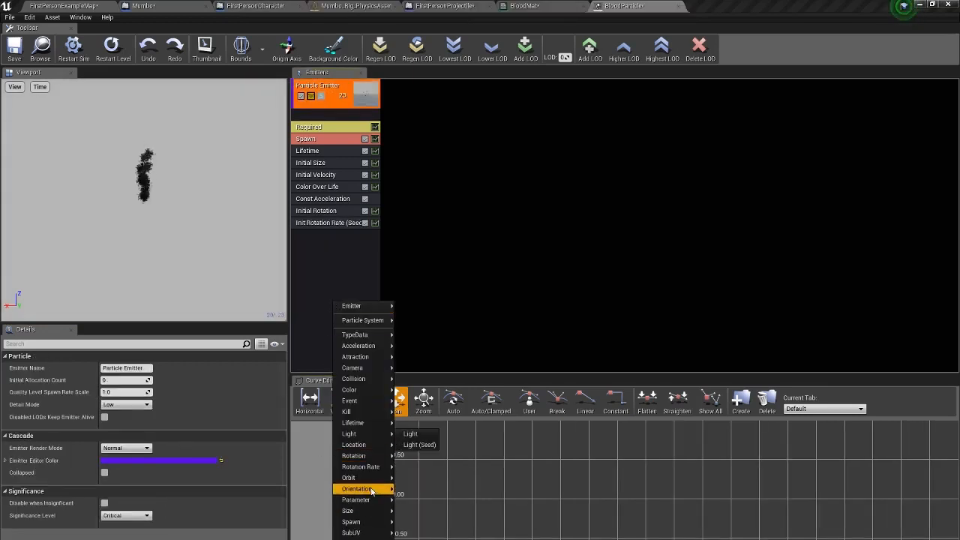
left_click(399, 503)
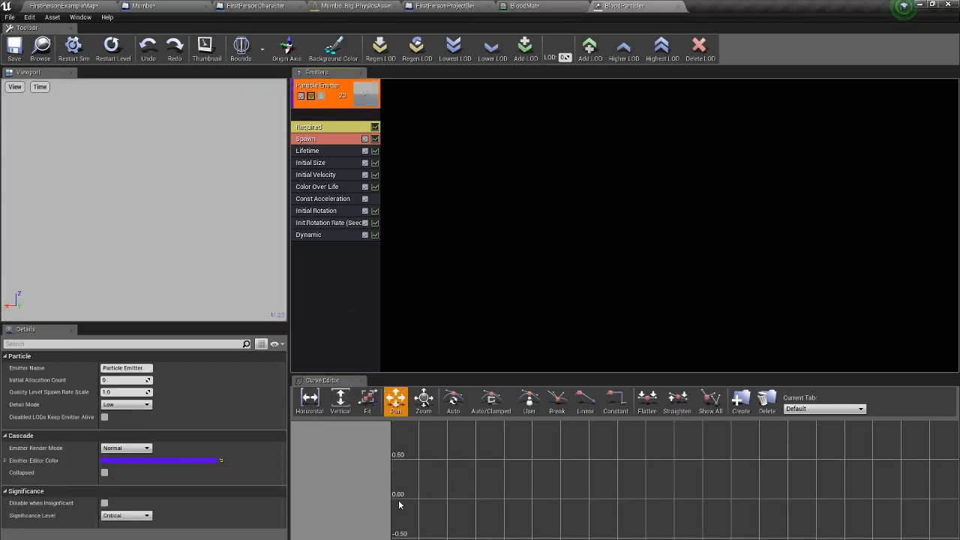
right_click(343, 314)
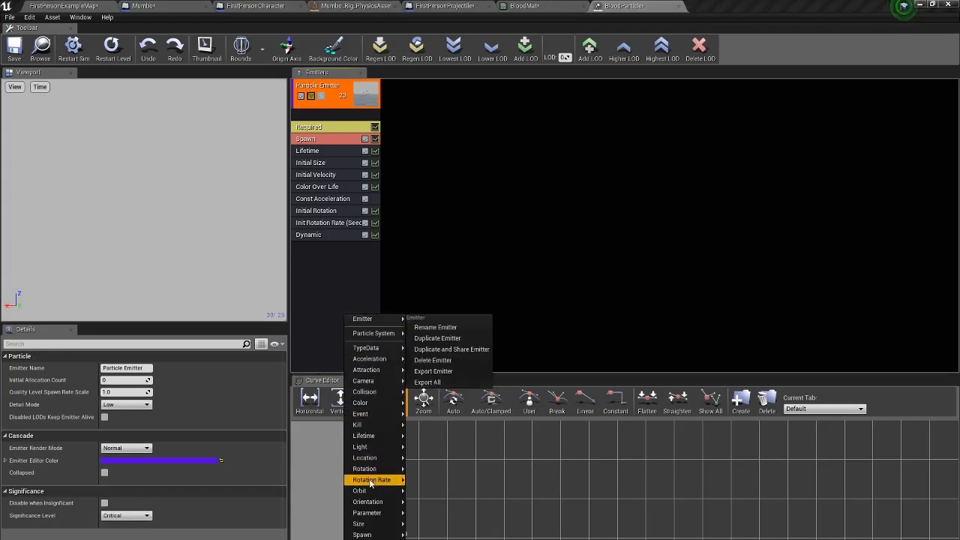
mouse_move(381, 525)
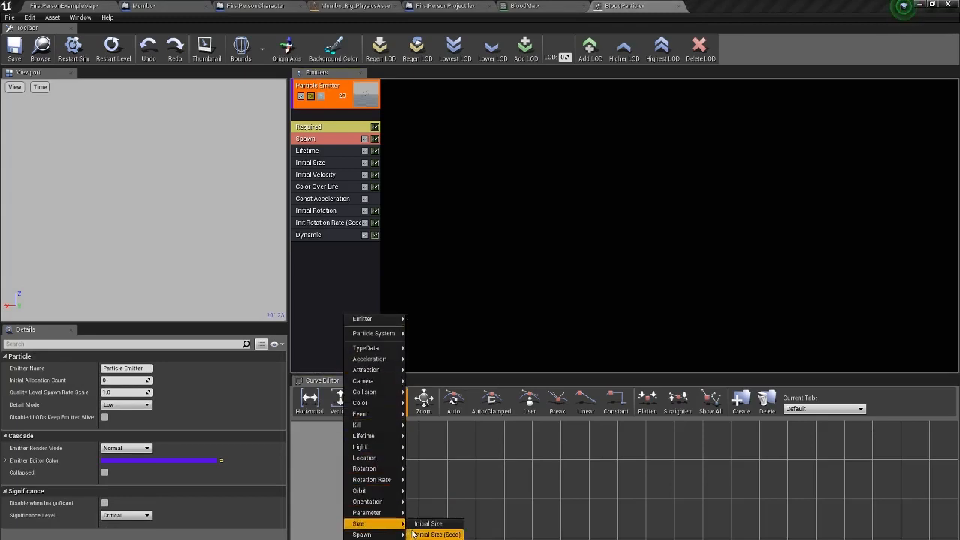
left_click(428, 534)
Expand all of the Dynamic module's parameters and set the constant of parameter 0 to 0.5.
left_click(341, 236)
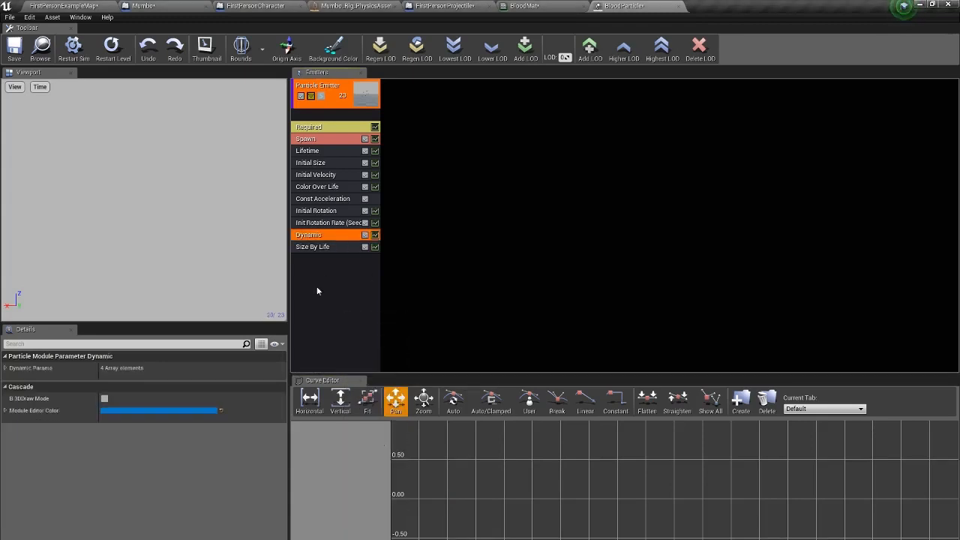
left_click(6, 368)
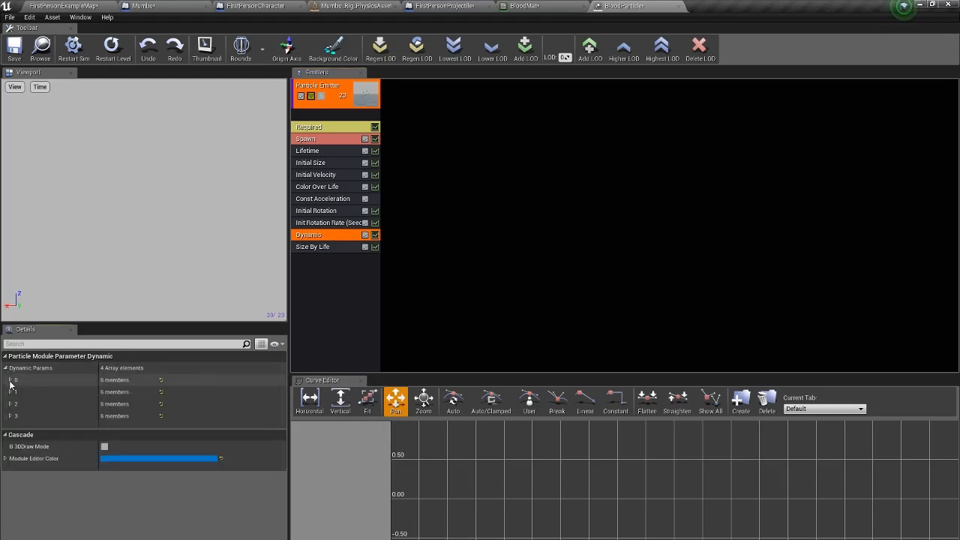
right_click(17, 371)
left_click(34, 392)
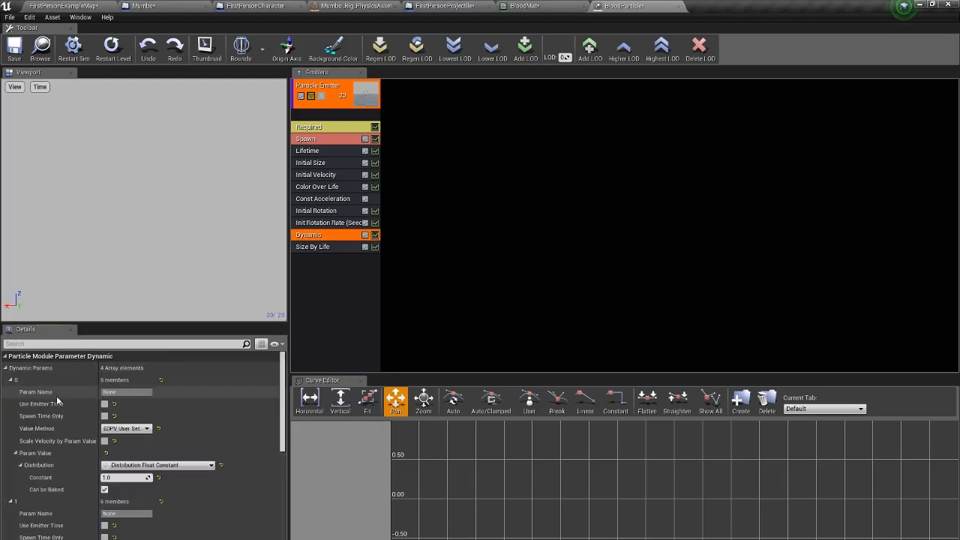
scroll(70, 403, "down", 1)
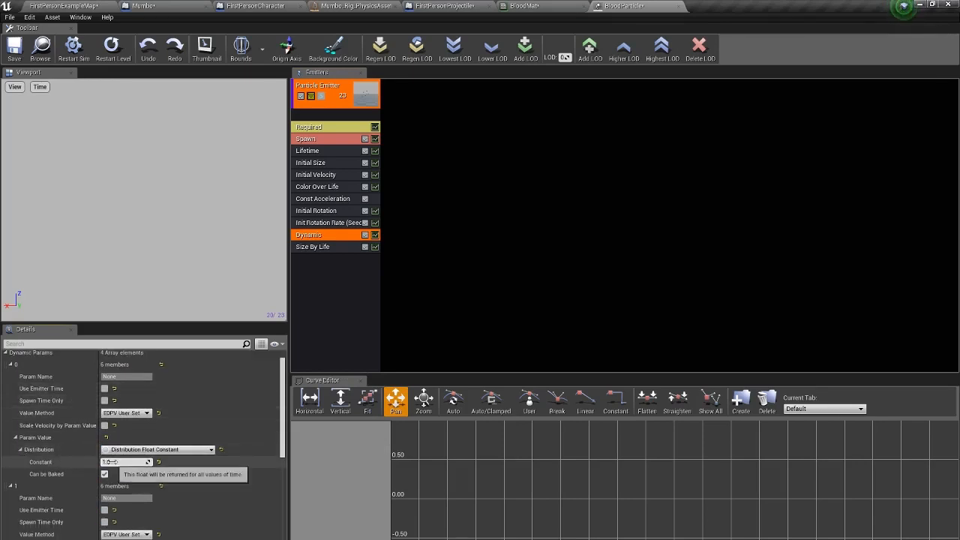
left_click(113, 461)
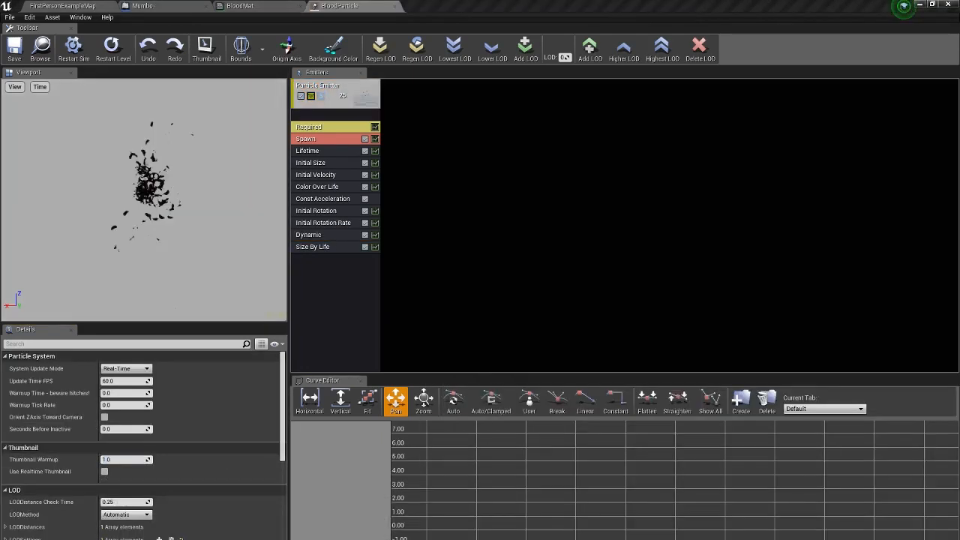
Examine the distribution and curve points in the reference project's Dynamic module and compare them with the new Dynamic module's parameters.
left_click(304, 236)
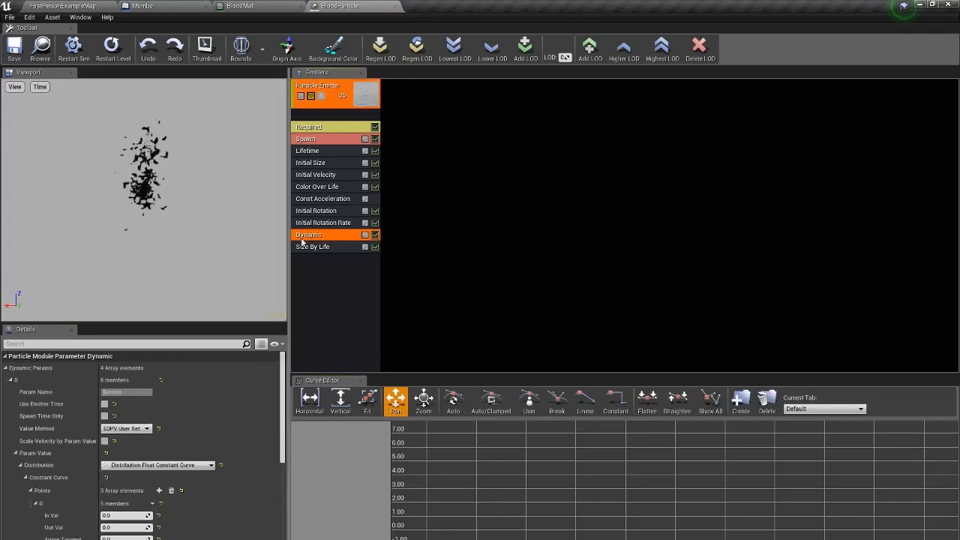
scroll(212, 412, "down", 1)
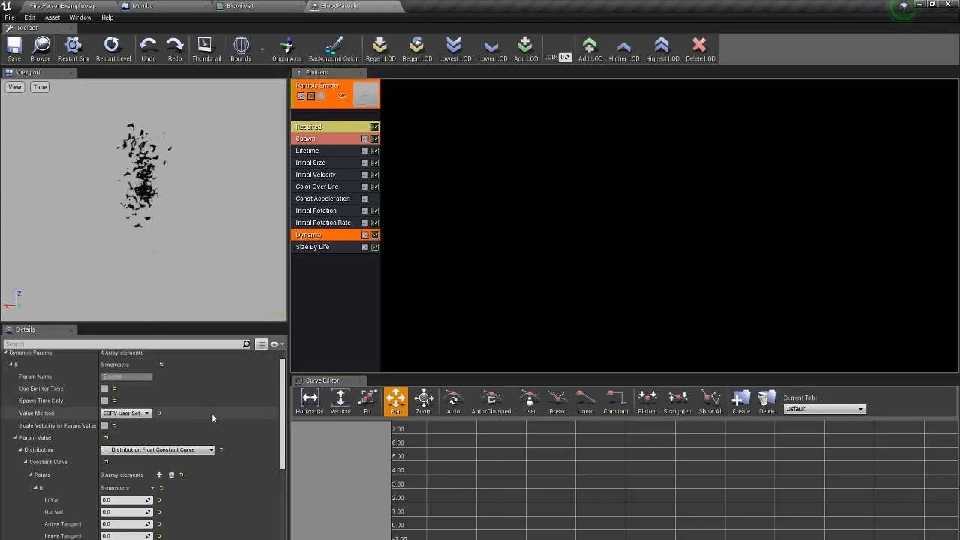
scroll(213, 419, "down", 1)
scroll(211, 416, "down", 6)
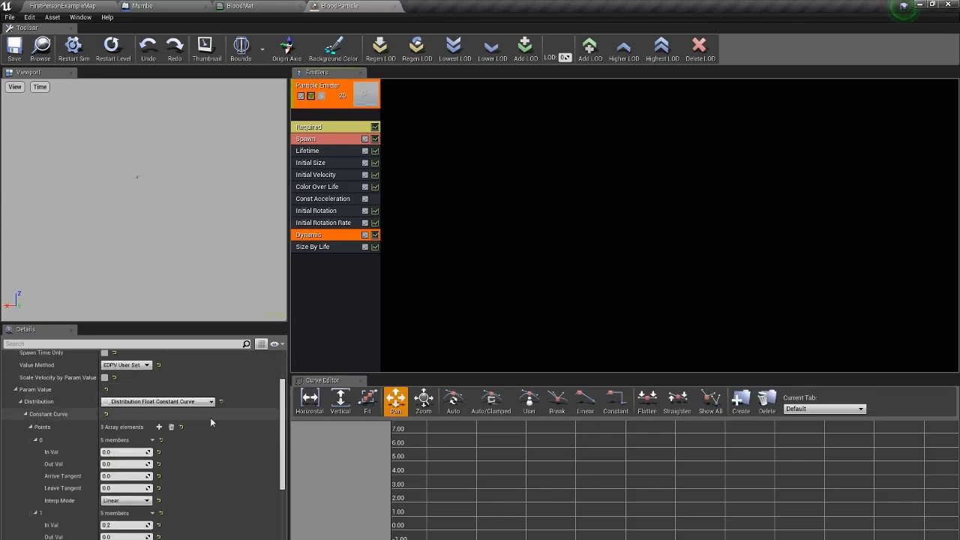
scroll(210, 528, "down", 4)
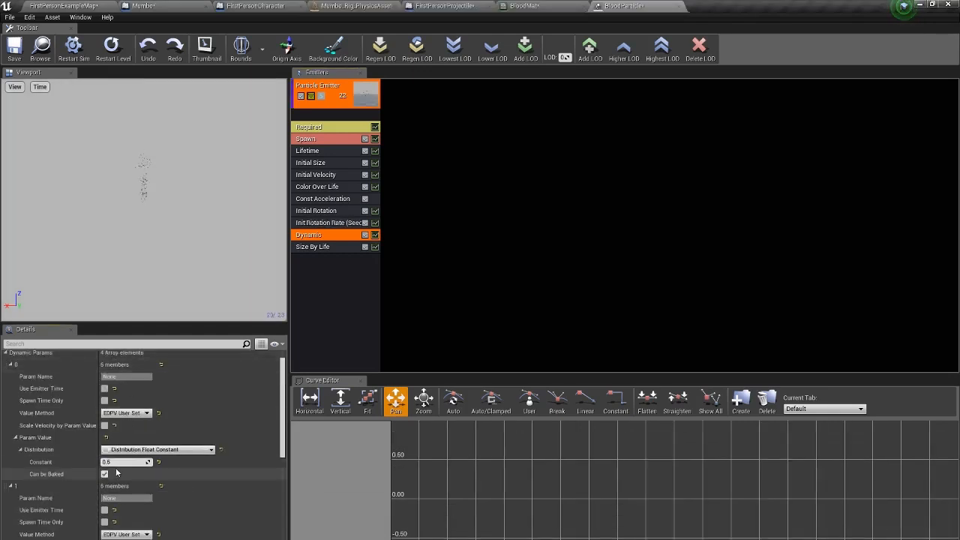
scroll(87, 470, "down", 2)
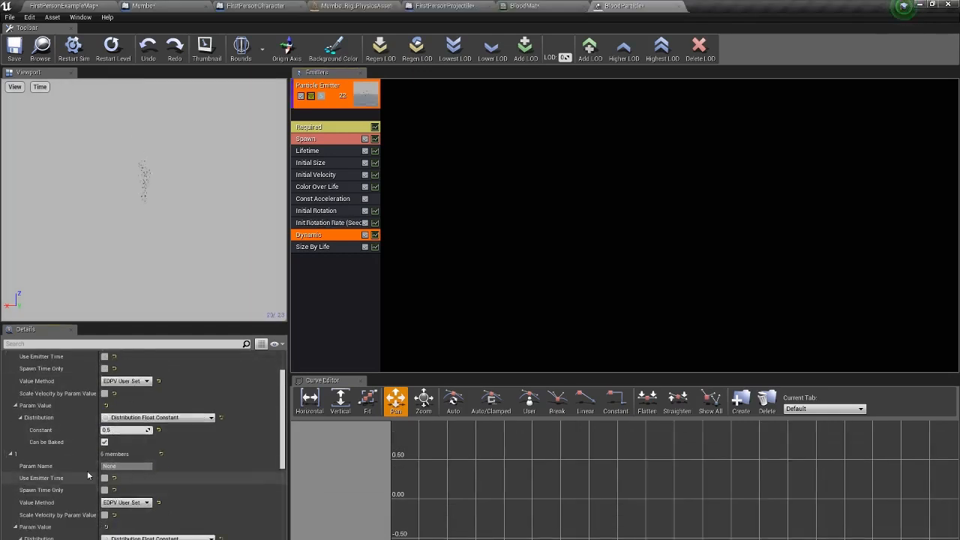
scroll(51, 485, "down", 7)
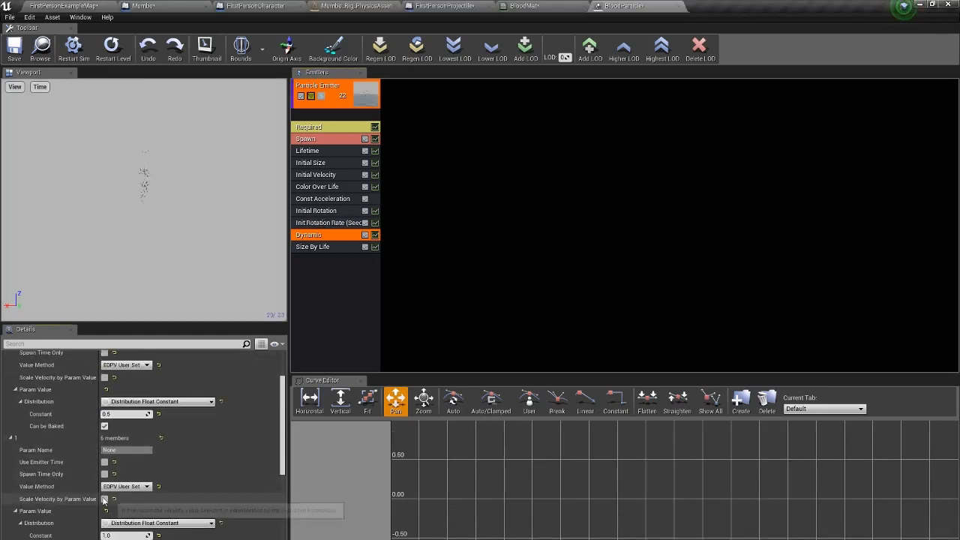
scroll(125, 490, "down", 4)
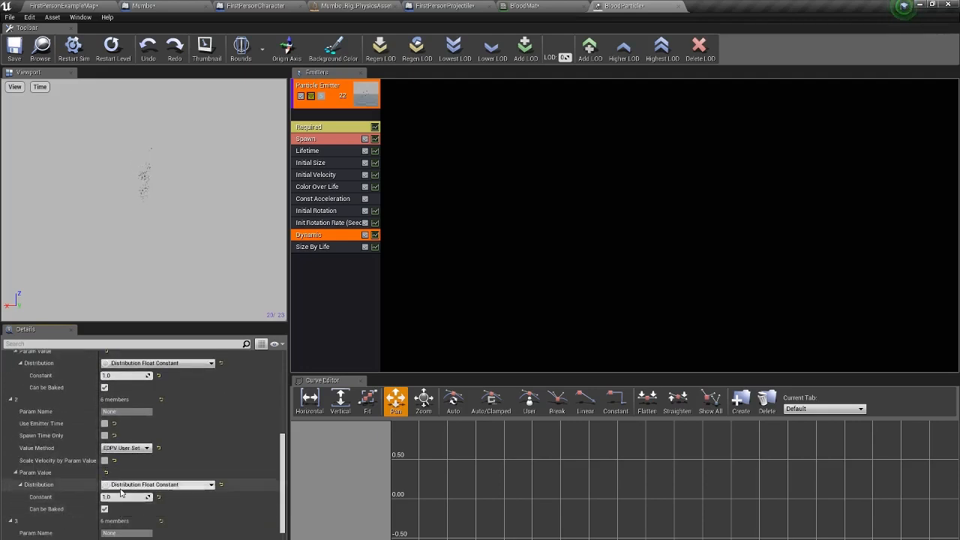
scroll(123, 489, "up", 12)
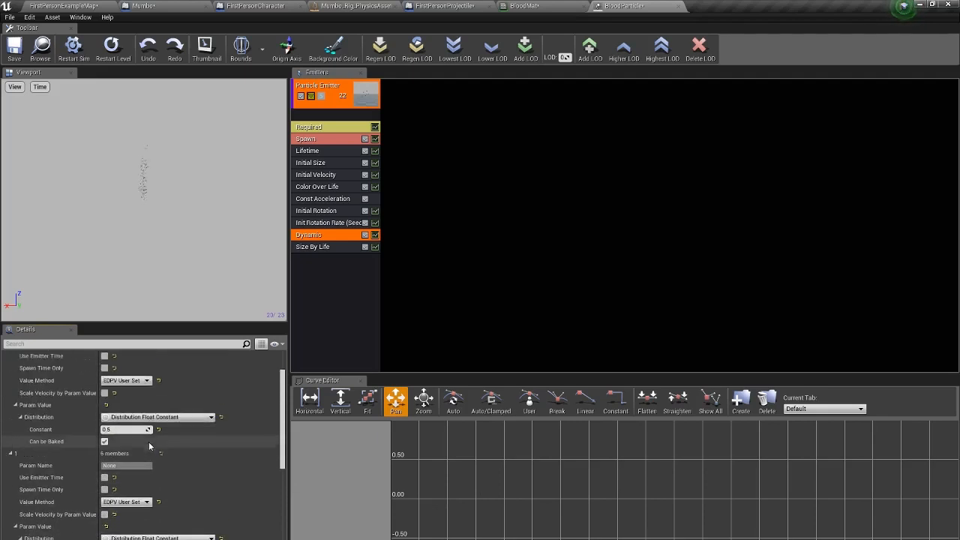
Set the distribution of Dynamic parameter 0 to Distribution Float Constant Curve and add three points to its constant curve.
left_click(161, 465)
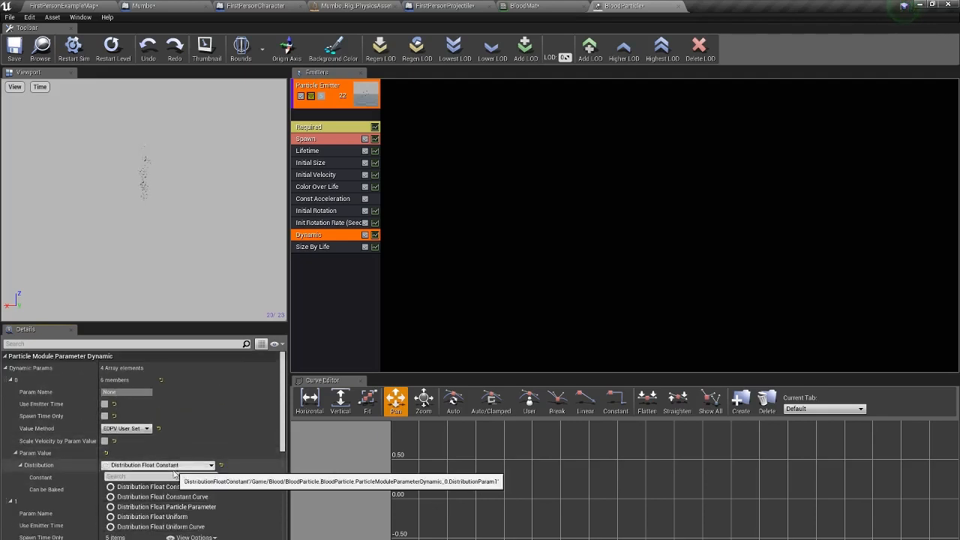
left_click(184, 486)
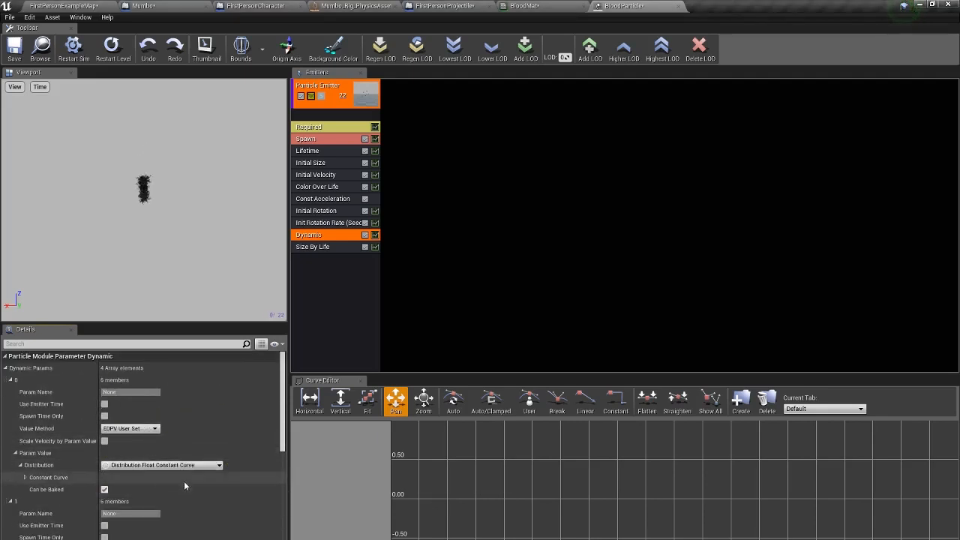
left_click(25, 477)
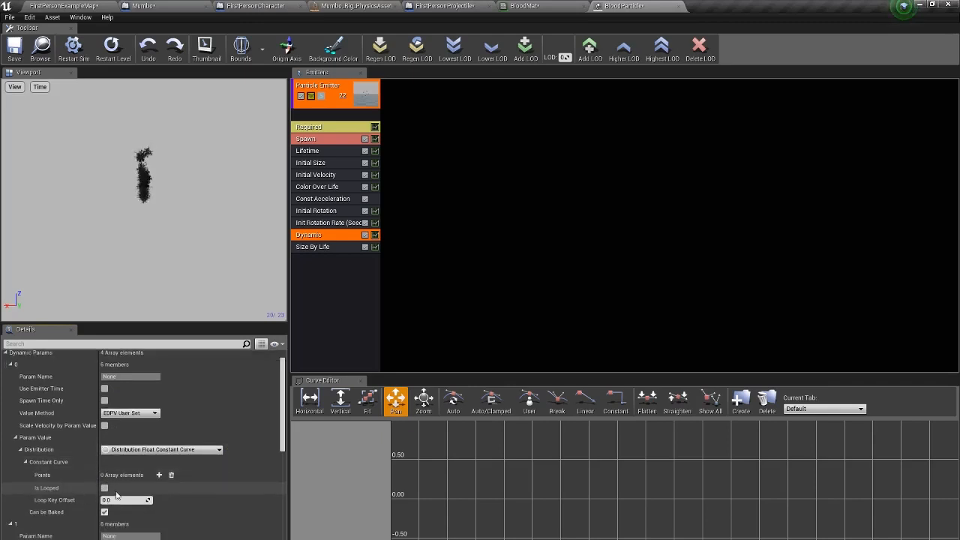
scroll(113, 487, "down", 3)
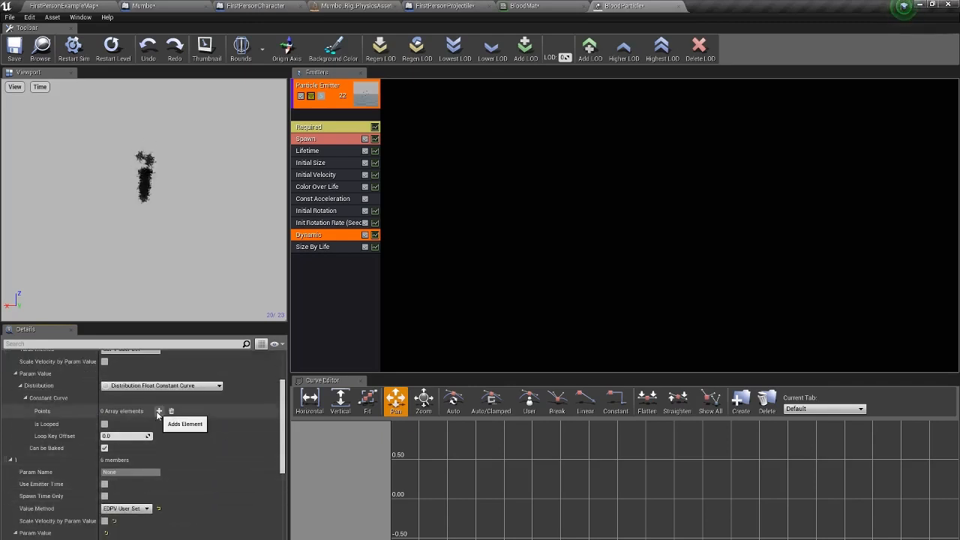
left_click(158, 411)
left_click(158, 411)
left_click(158, 411)
Expand all three constant curve points of Dynamic parameter 0 and set point 1's In Val to 0.2.
right_click(41, 425)
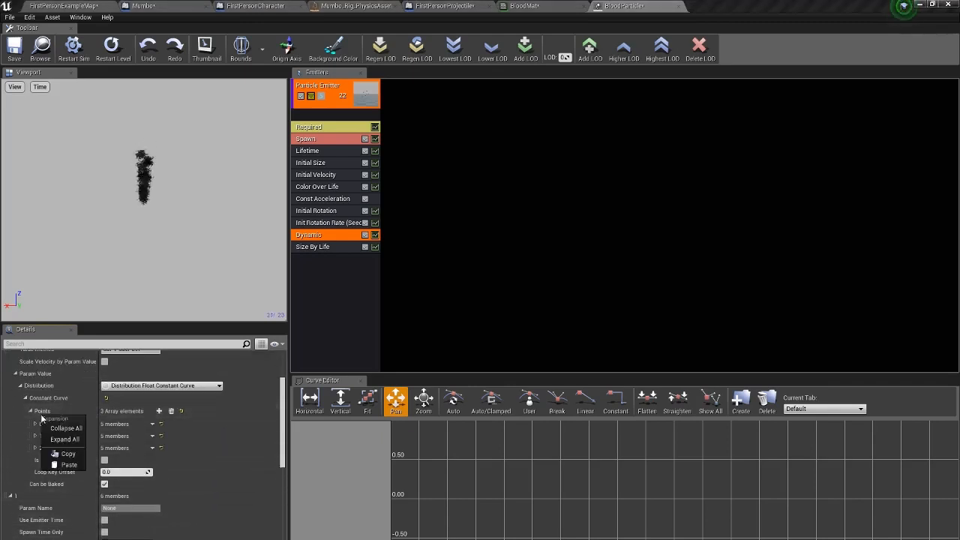
left_click(60, 436)
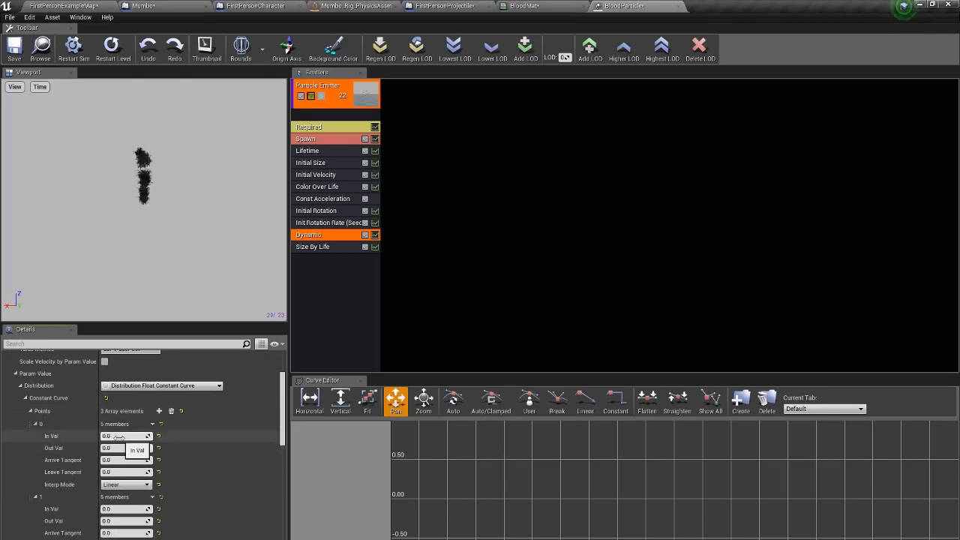
left_click(111, 509)
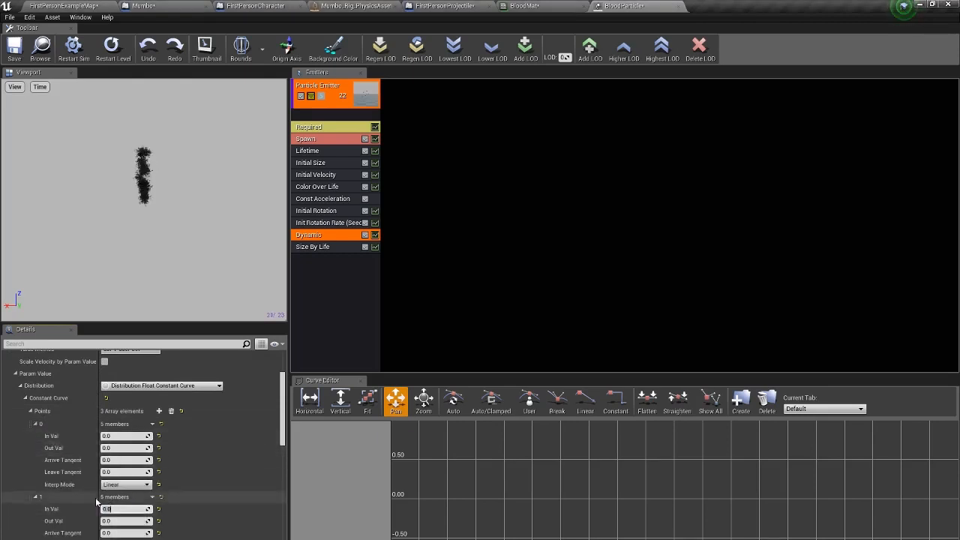
type("0.2")
key("Tab")
key("Tab")
key("Tab")
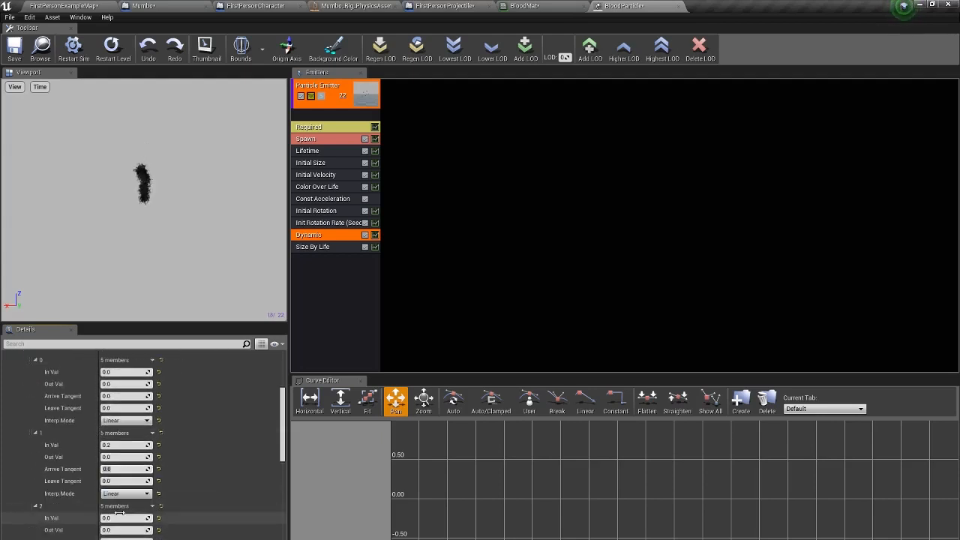
Set both In Val and Out Val of constant curve point 2 to 1.0.
left_click(118, 517)
type("1")
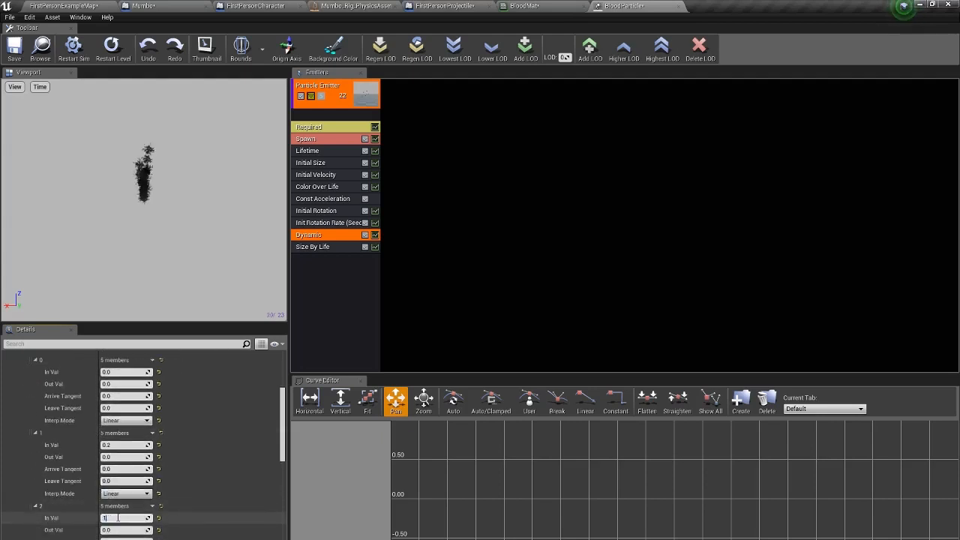
type("1")
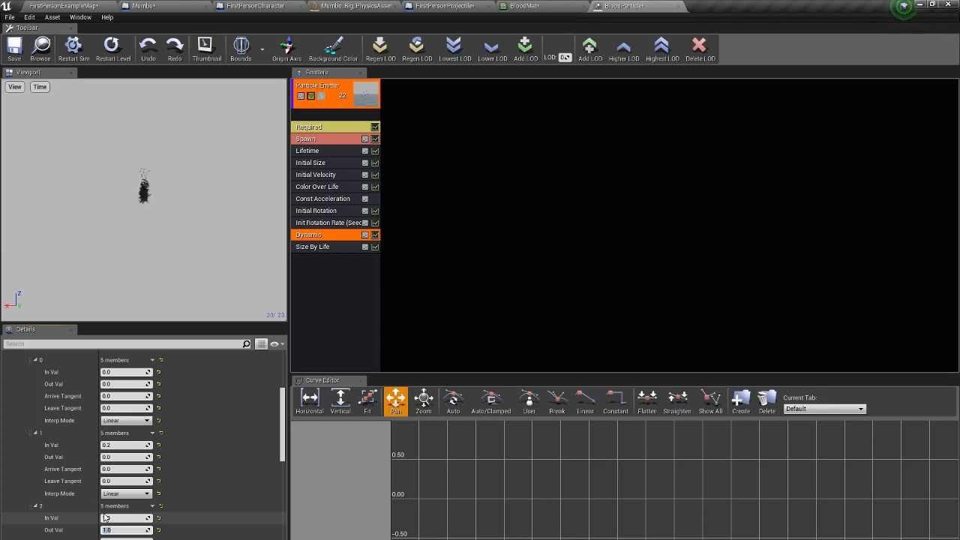
Expand the Size By Life module's Life Multiplier down to the members of both constant curve points.
left_click(336, 248)
left_click(6, 368)
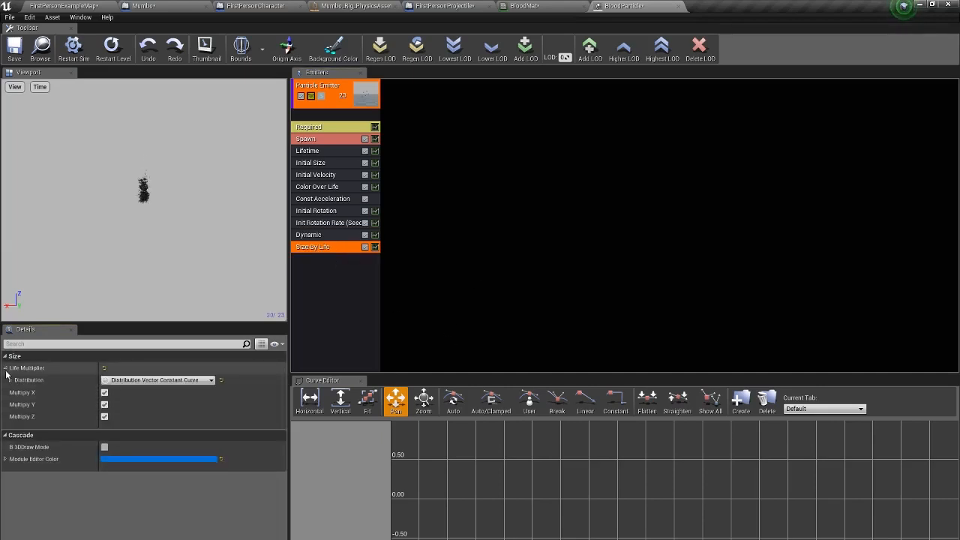
left_click(11, 380)
left_click(15, 393)
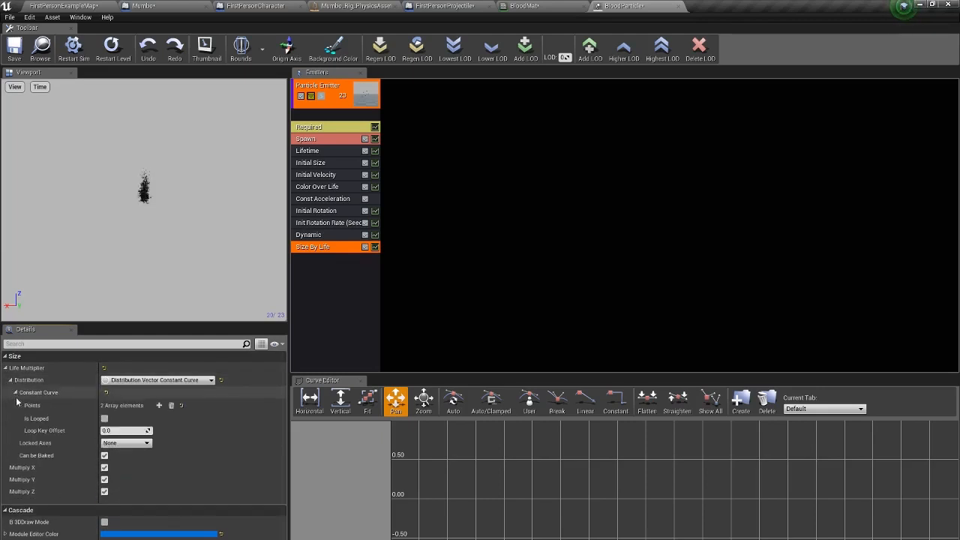
left_click(20, 405)
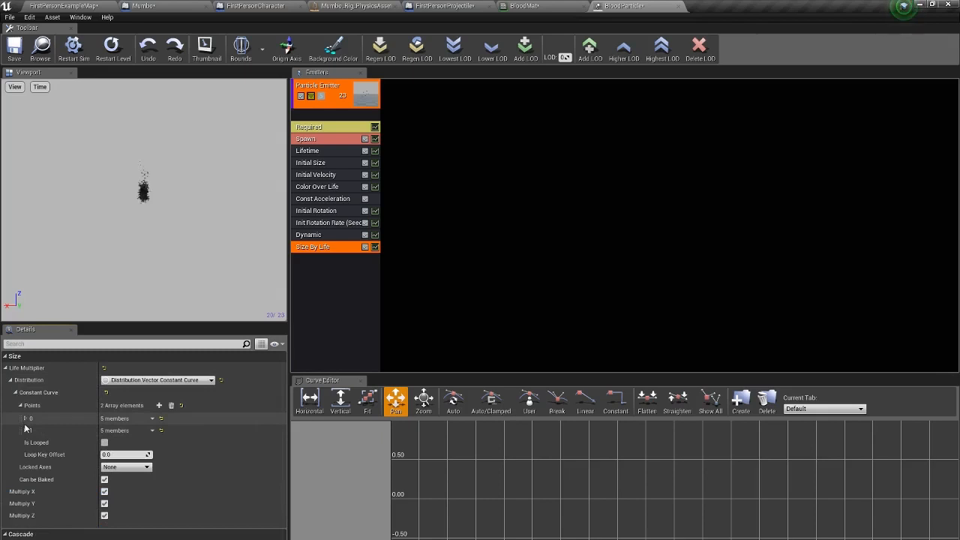
left_click(26, 429)
left_click(26, 417)
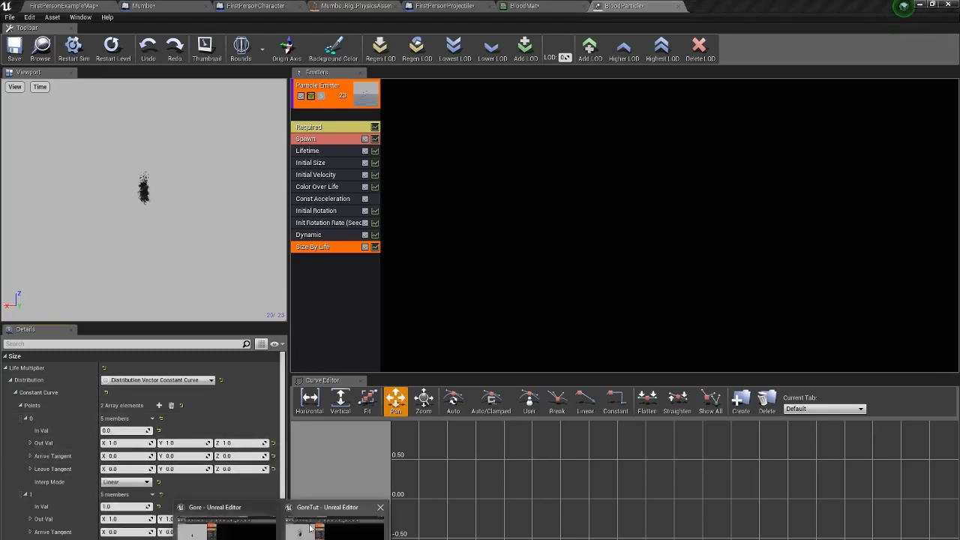
Match the reference Size By Life curve by setting Out Val X and Y to 0.2 for point 0 and 8.0 for point 1.
left_click(312, 248)
scroll(225, 420, "up", 1)
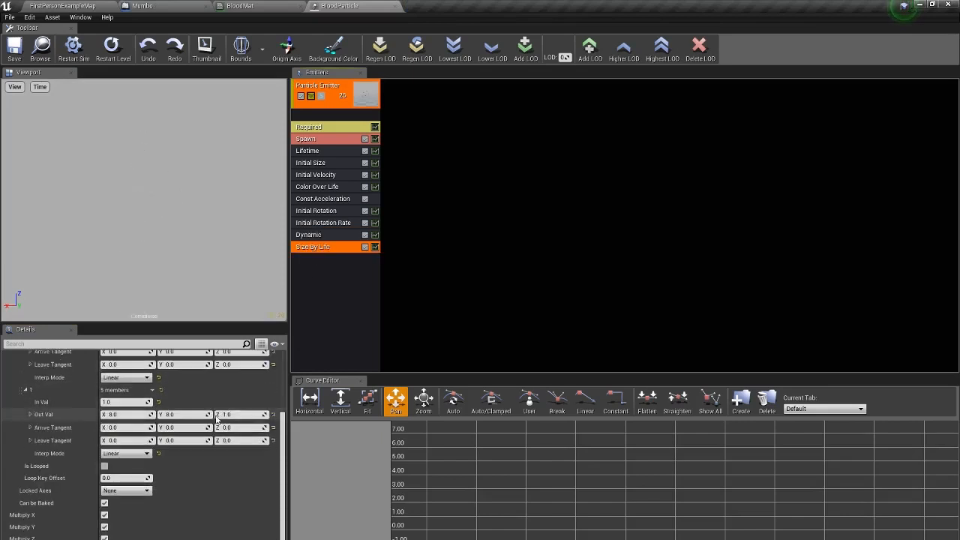
scroll(209, 457, "up", 1)
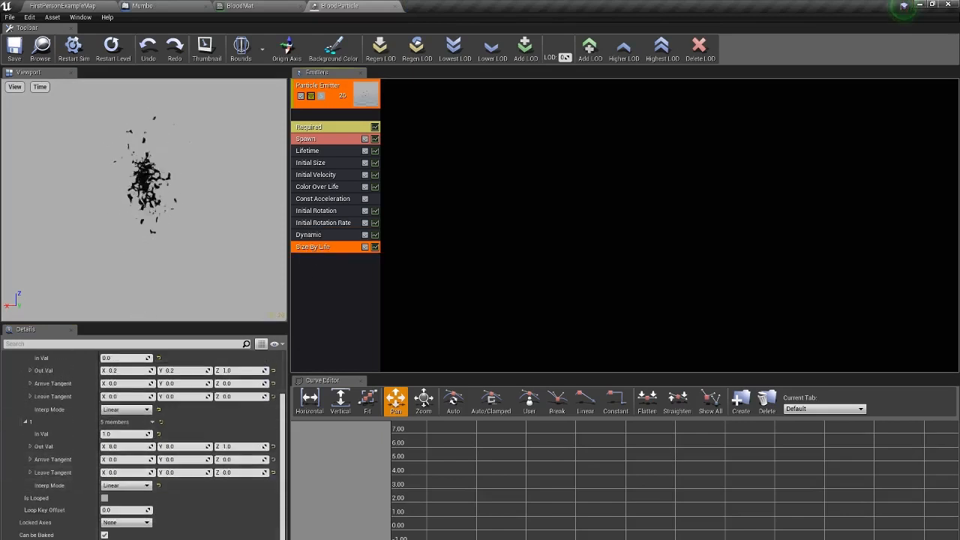
scroll(142, 442, "up", 1)
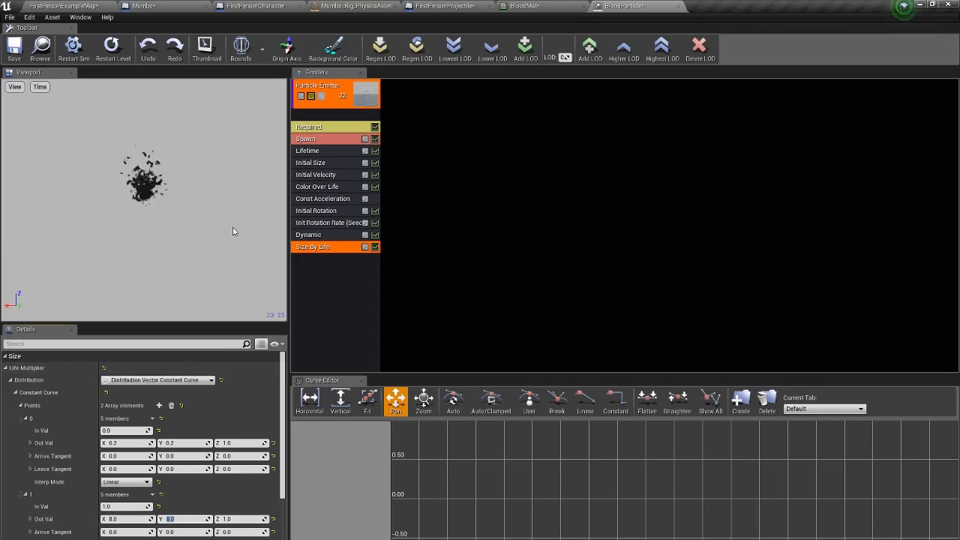
Expand the seeded Init Rotation Rate distribution and set its Min to 0.8 and Max to 1.2.
left_click(345, 224)
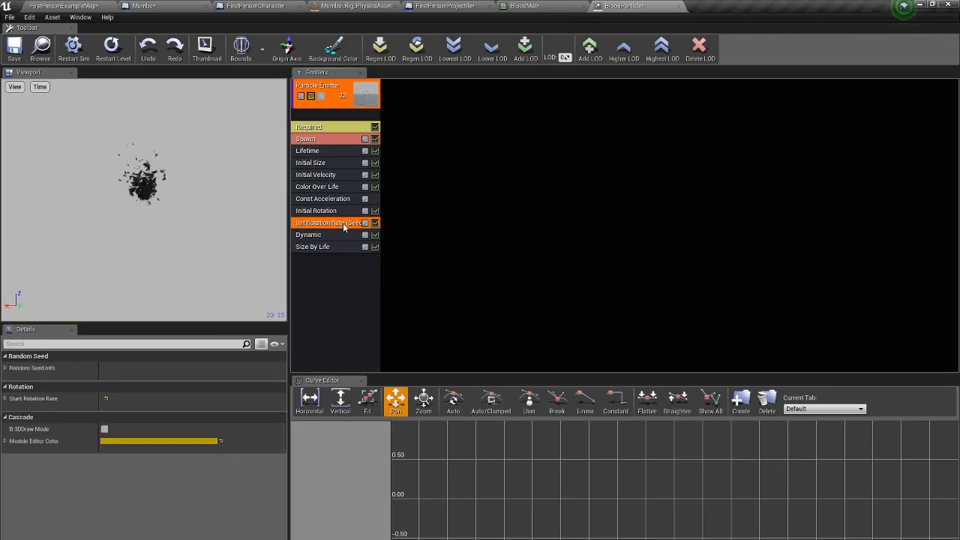
left_click(5, 398)
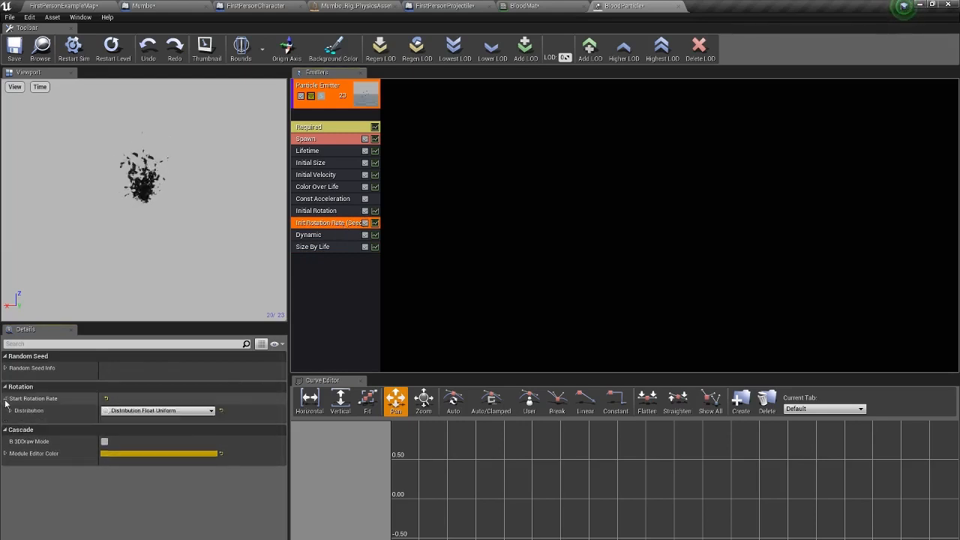
left_click(11, 411)
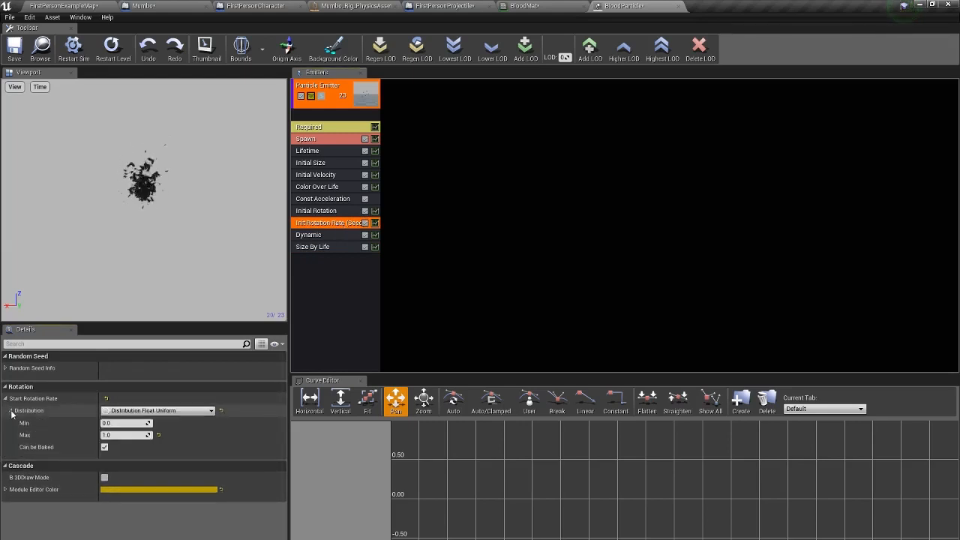
left_click(125, 424)
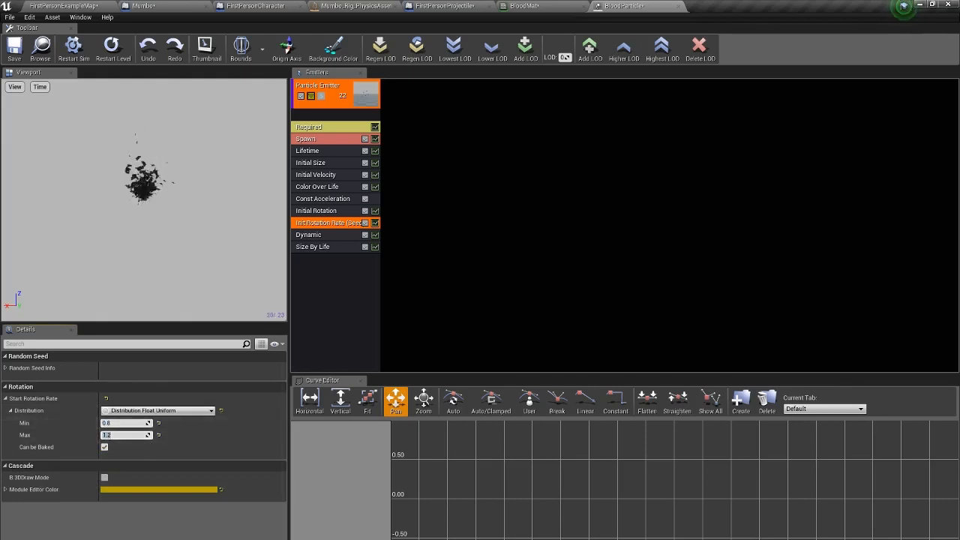
Check the reference Initial Rotation Rate and set the Gore emitter's start rotation rate to Min -0.15 and Max 0.15.
key("alt+Tab")
key("alt+Tab")
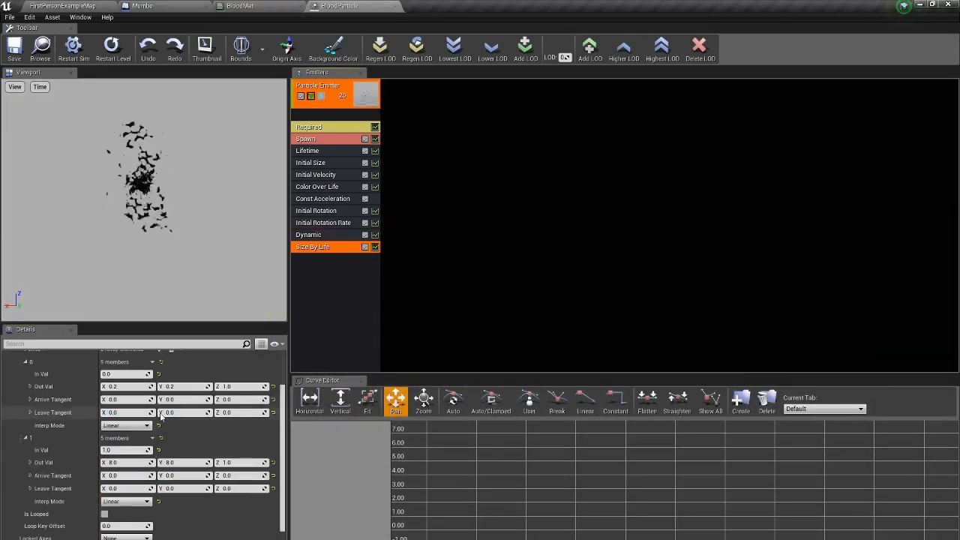
scroll(161, 418, "up", 2)
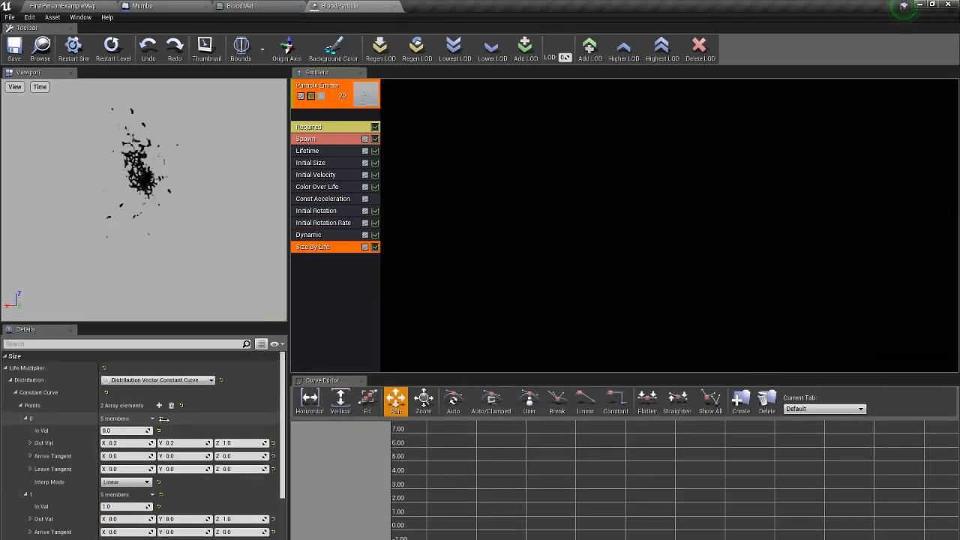
left_click(307, 223)
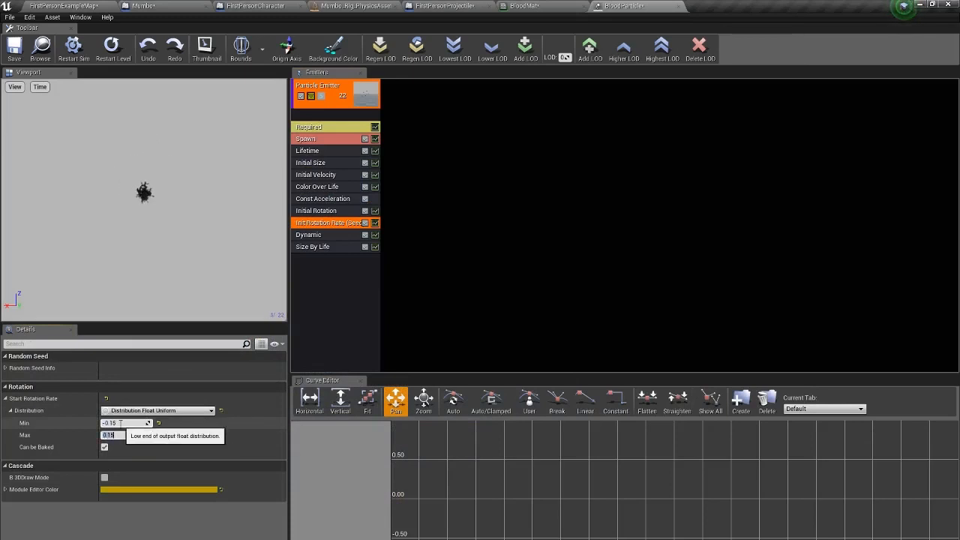
Check the reference Const Acceleration module and set the Gore emitter's Z acceleration to -600.
left_click(282, 538)
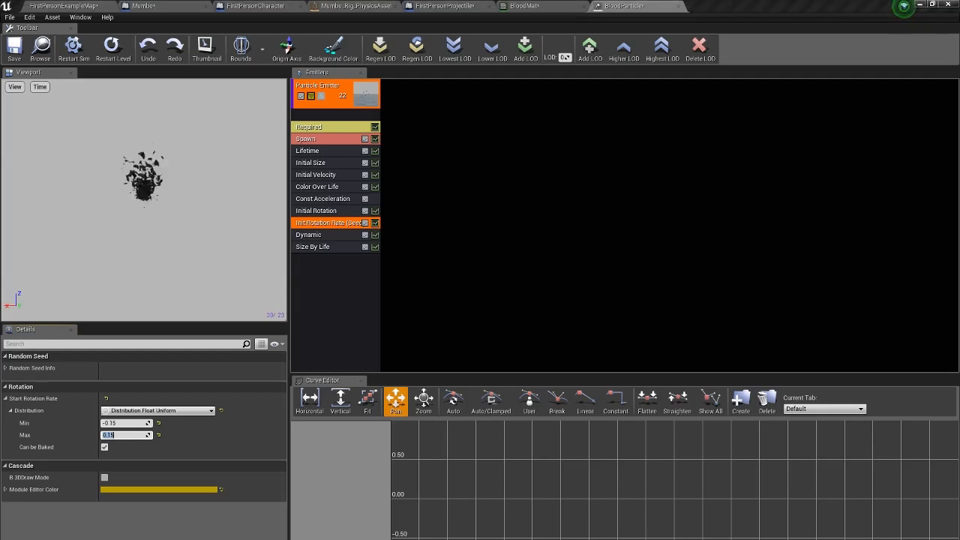
left_click(225, 525)
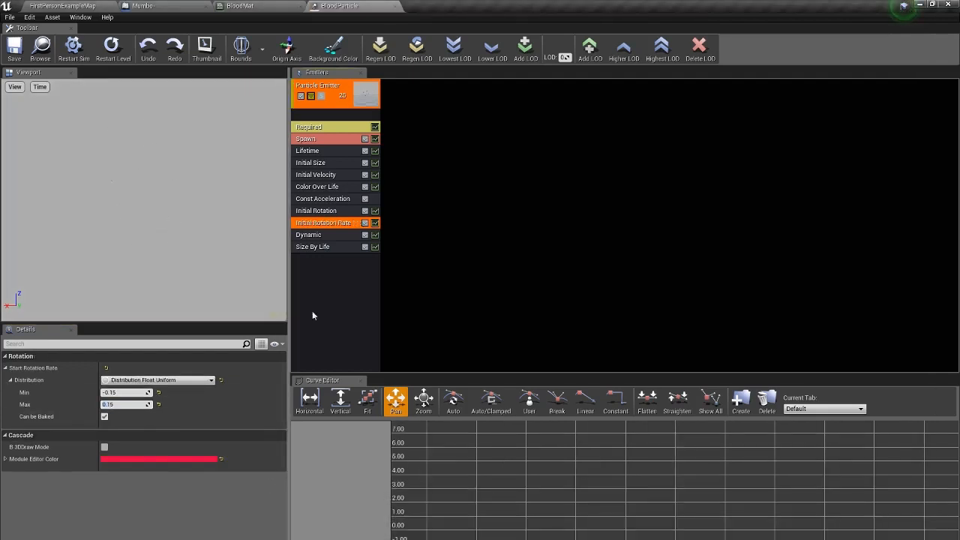
left_click(320, 216)
left_click(324, 199)
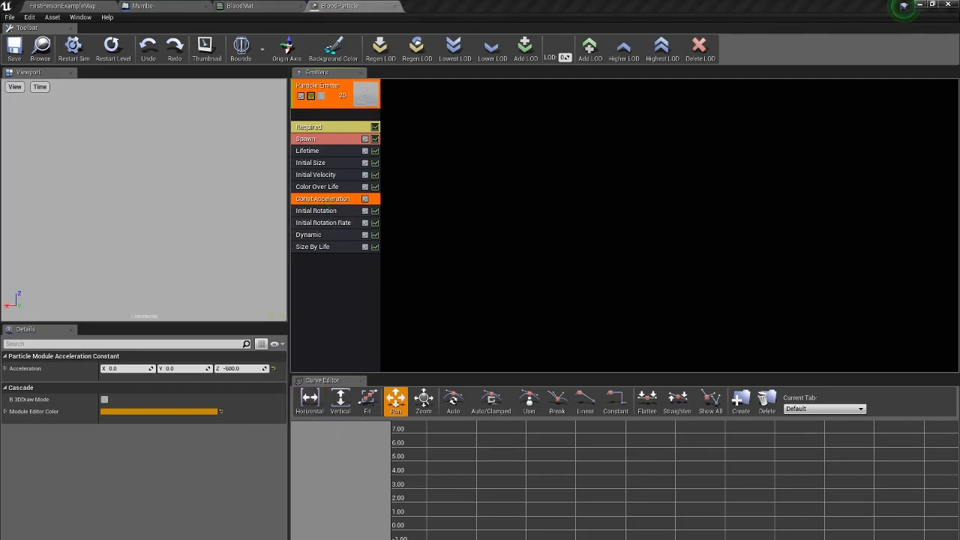
key("alt+Tab")
key("alt+Tab")
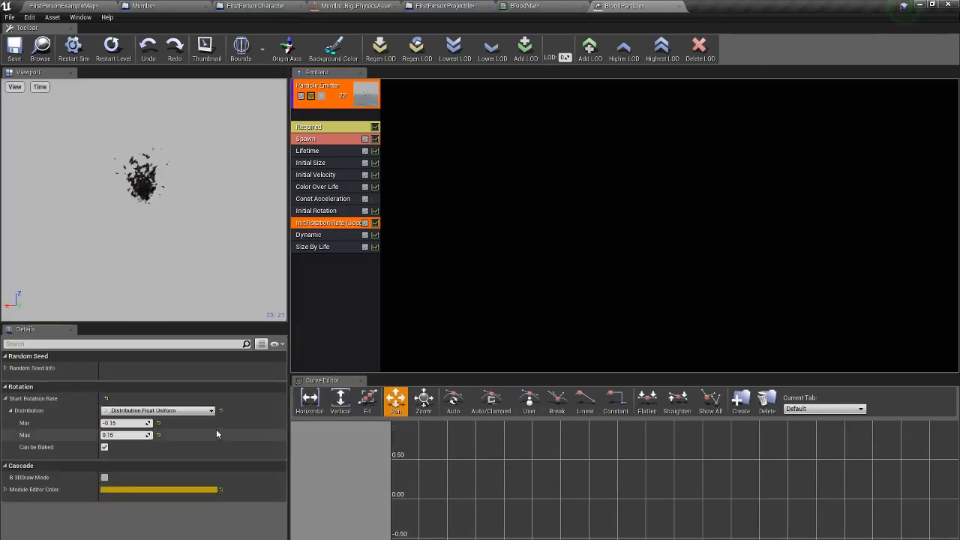
left_click(323, 198)
left_click(241, 368)
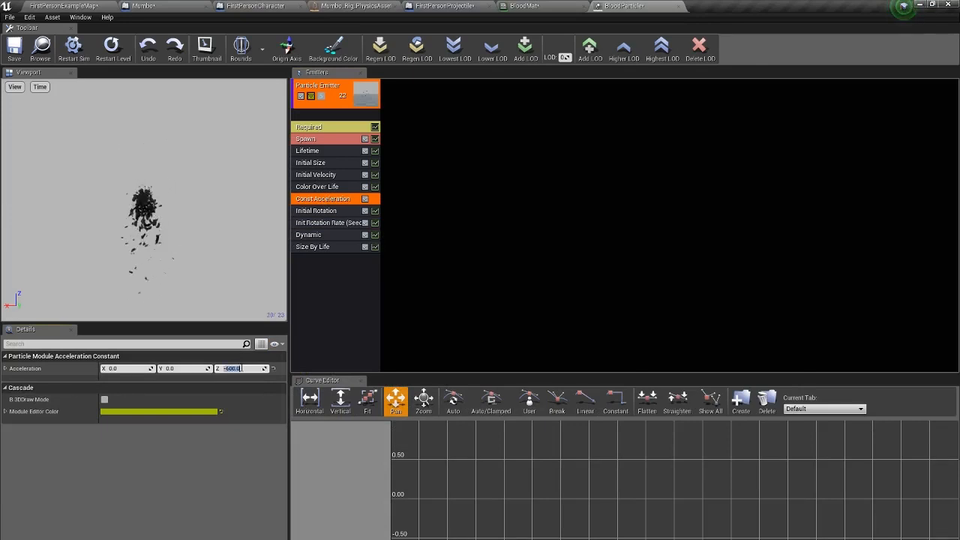
Expand the Initial Rotation distribution in the Gore emitter and set its Min to 0.2 and Max to 1.2.
left_click(318, 212)
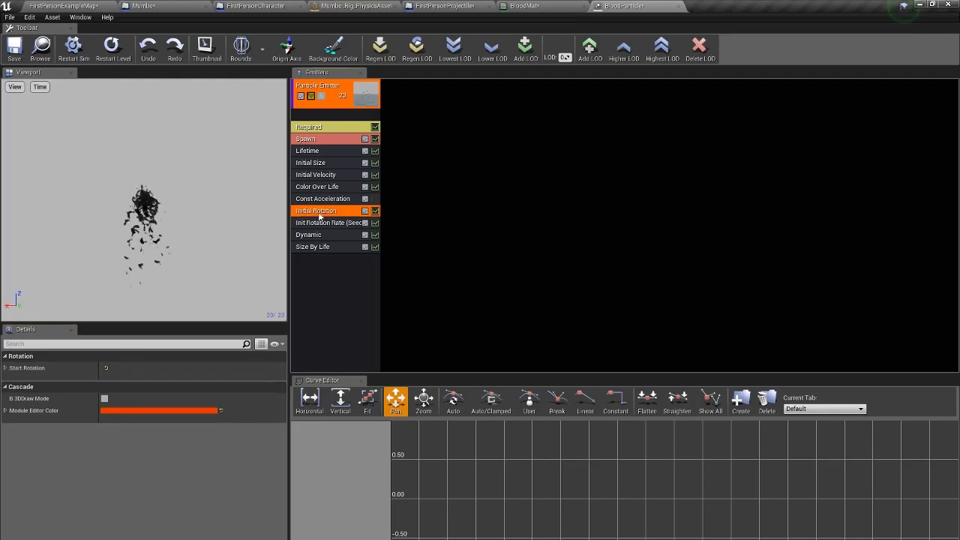
left_click(5, 368)
left_click(11, 381)
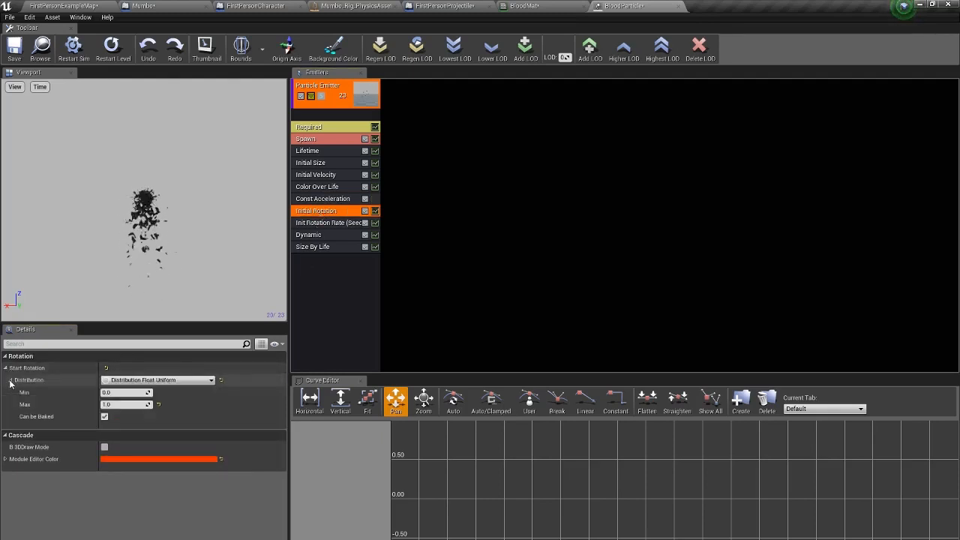
left_click(112, 392)
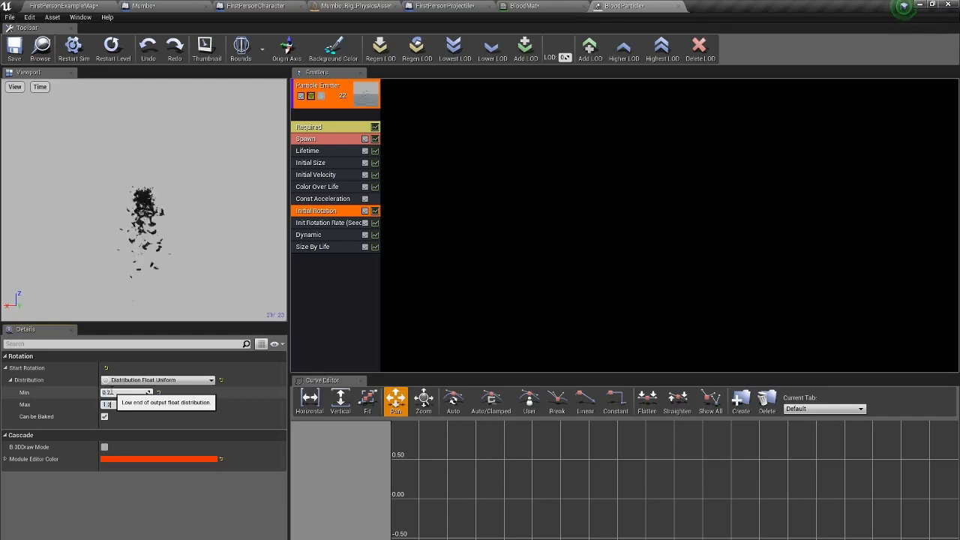
key("Tab")
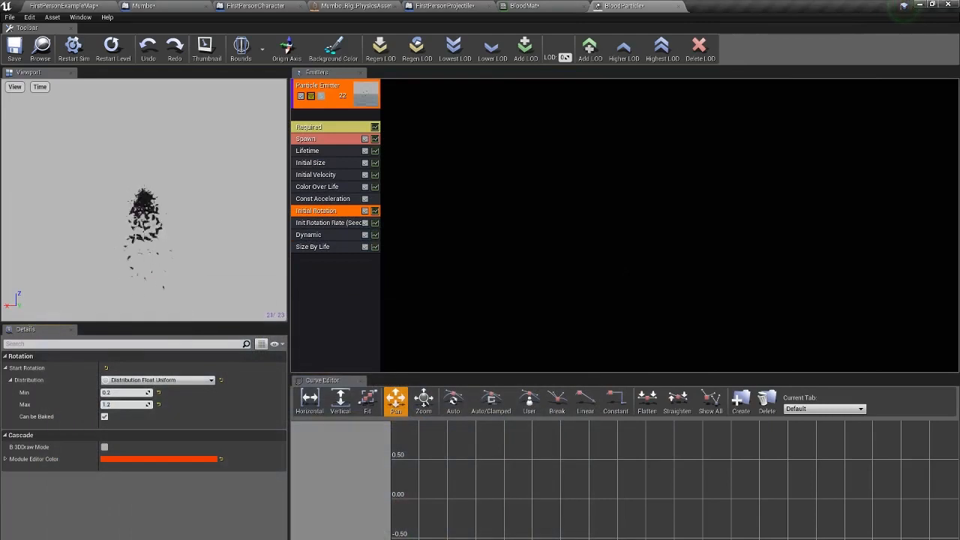
Switch to the GoreTut project and examine the Initial Velocity, Initial Rotation and Initial Rotation Rate values of the reference emitter.
left_click(281, 538)
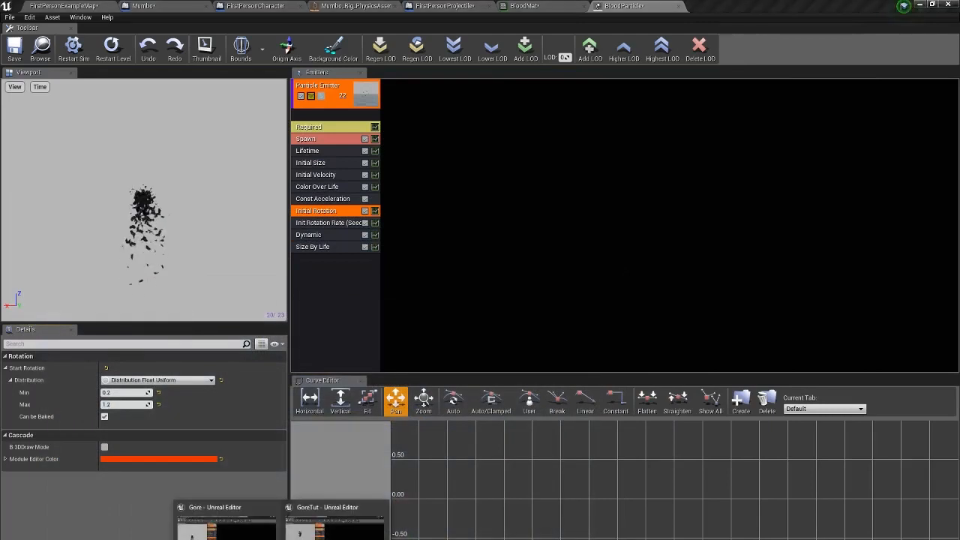
left_click(334, 525)
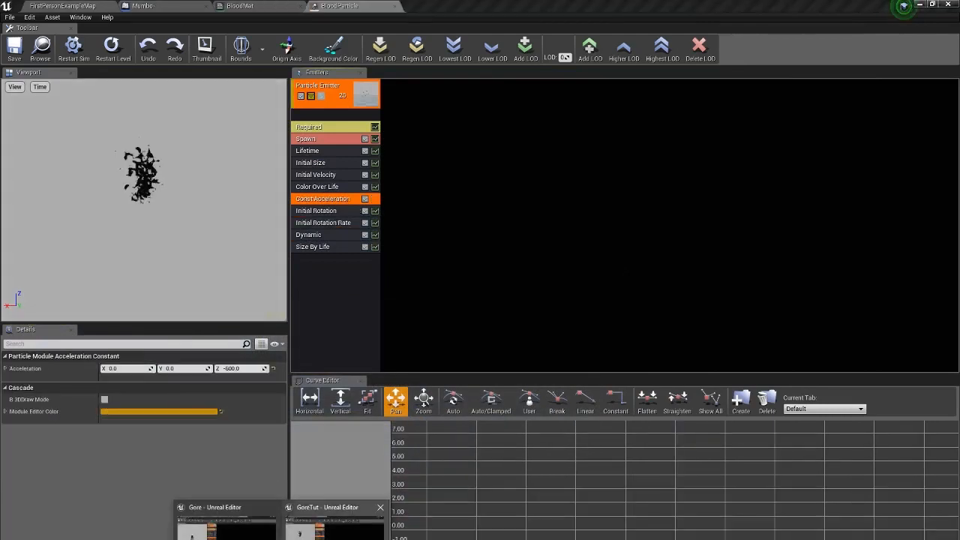
left_click(311, 177)
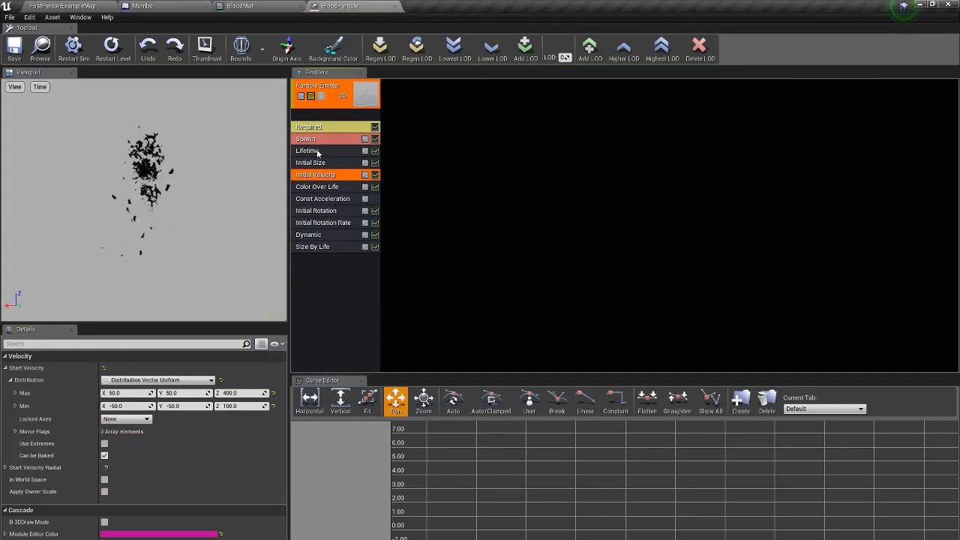
left_click(316, 211)
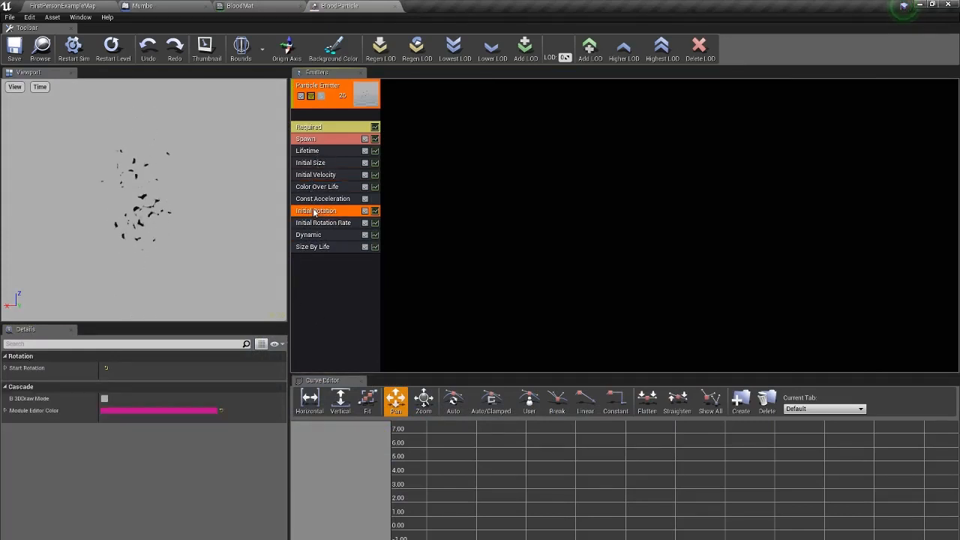
left_click(4, 368)
left_click(10, 380)
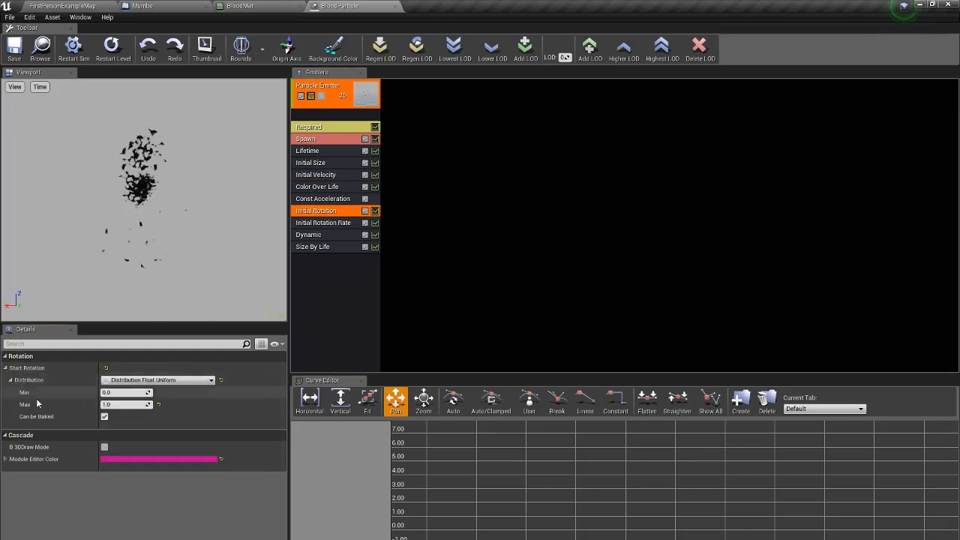
left_click(309, 223)
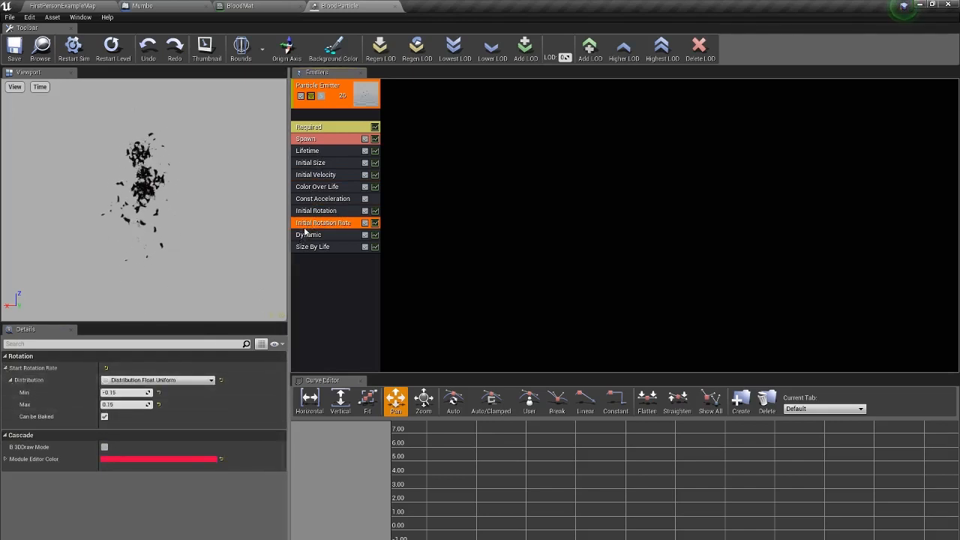
Examine the Const Acceleration, Color Over Life and Initial Velocity values of the reference emitter in the GoreTut project.
left_click(316, 199)
left_click(318, 188)
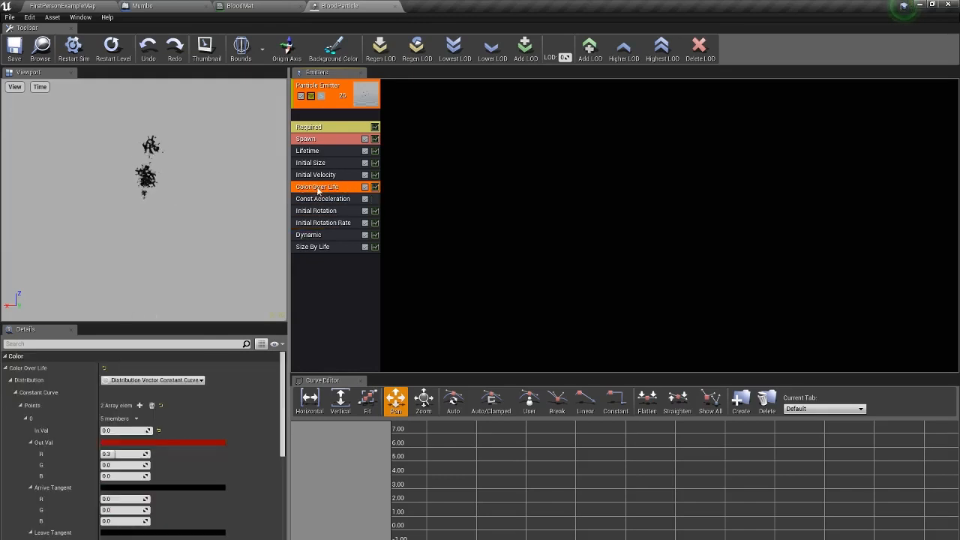
left_click(320, 177)
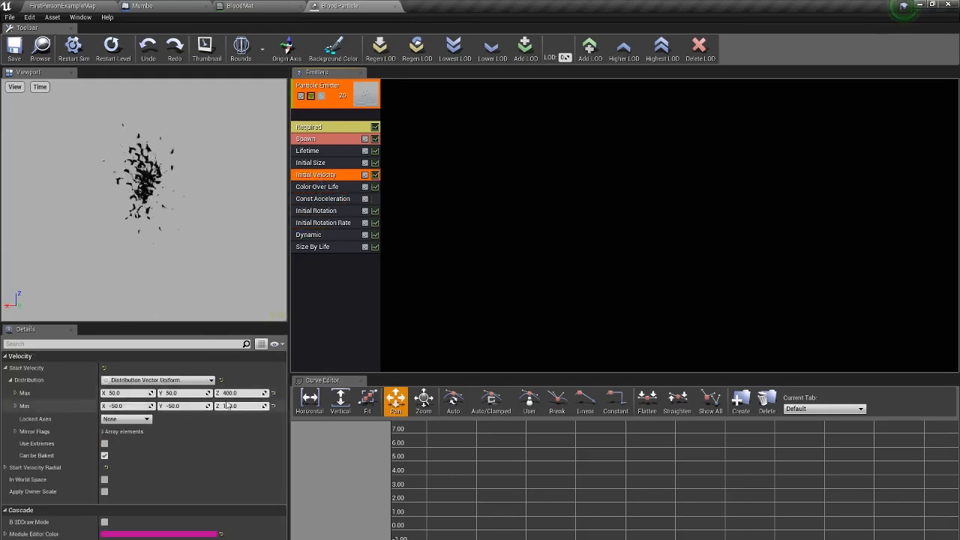
right_click(63, 397)
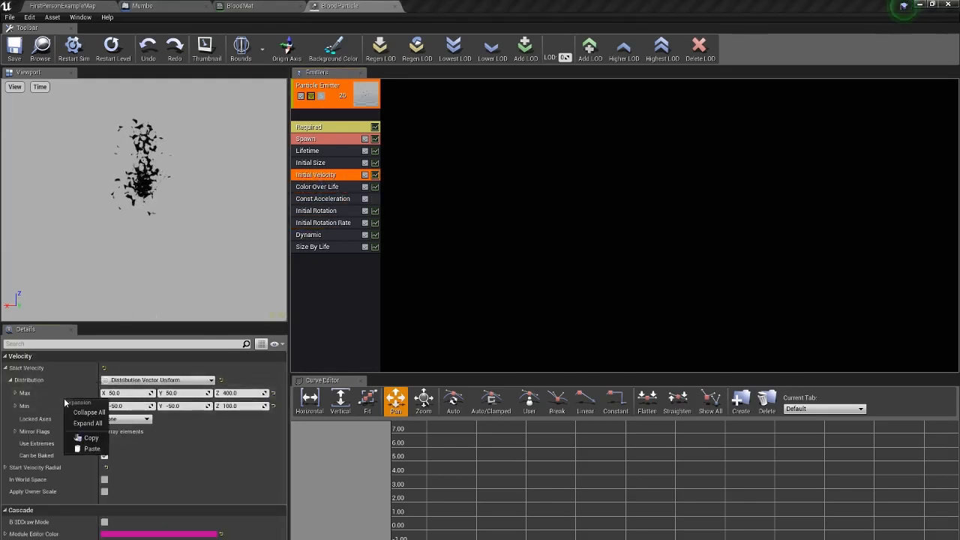
left_click(67, 429)
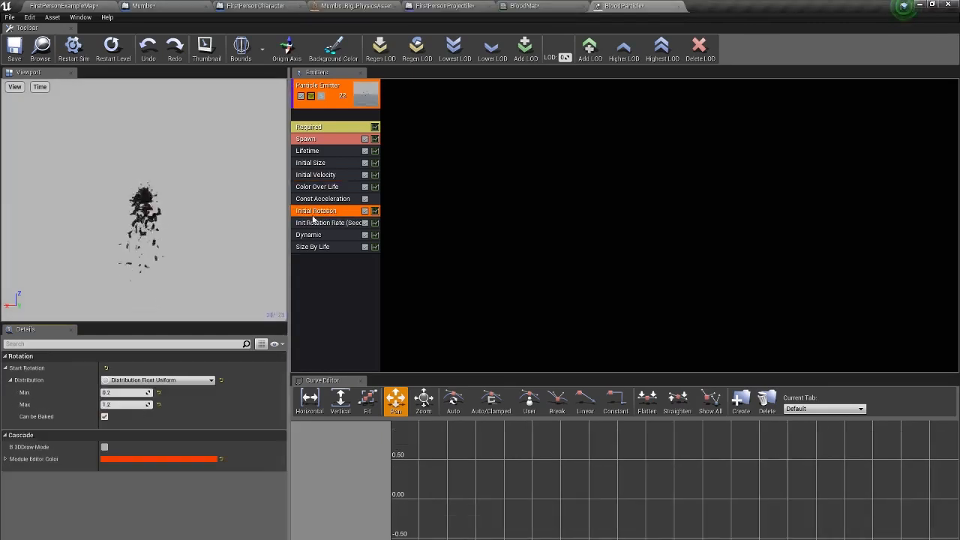
Switch to the Gore project and set the Initial Velocity module's start velocity Max to X 50, Y 50, Z 400.
left_click(337, 176)
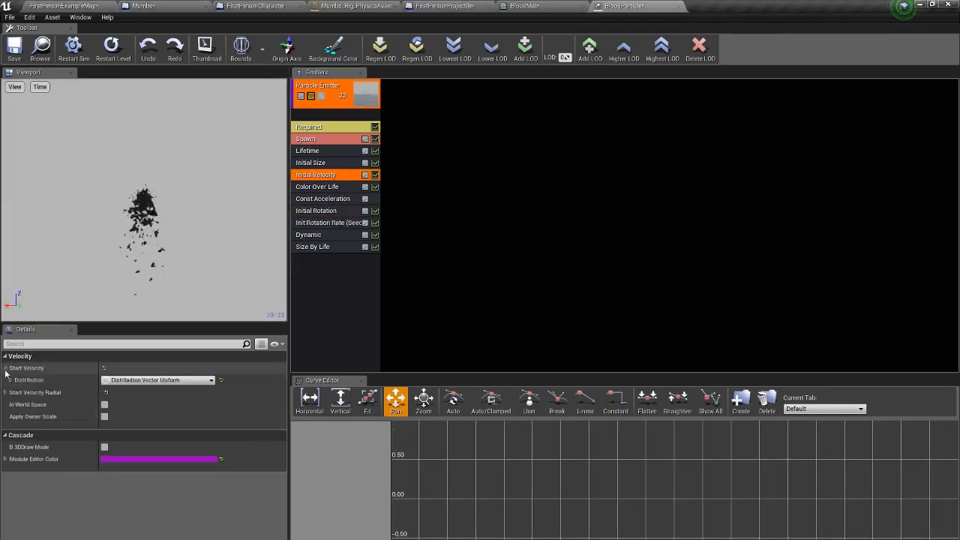
left_click(9, 381)
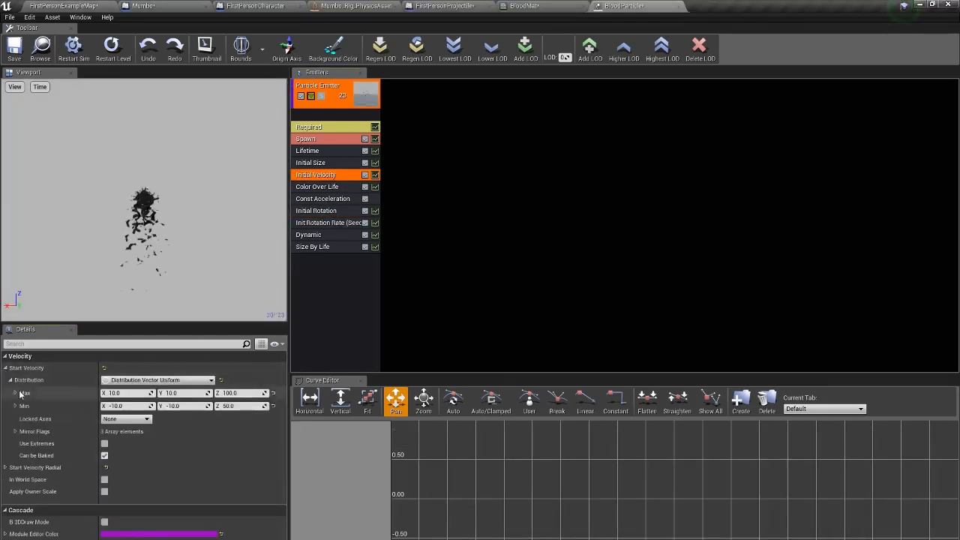
right_click(86, 392)
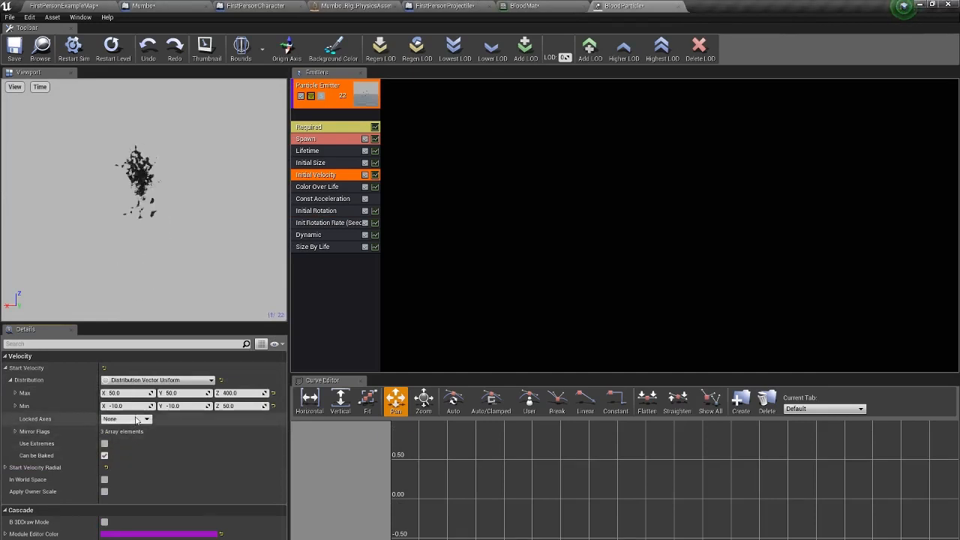
Set the Gore emitter's start velocity Min to X -50, Y -50, Z 100.
left_click(129, 405)
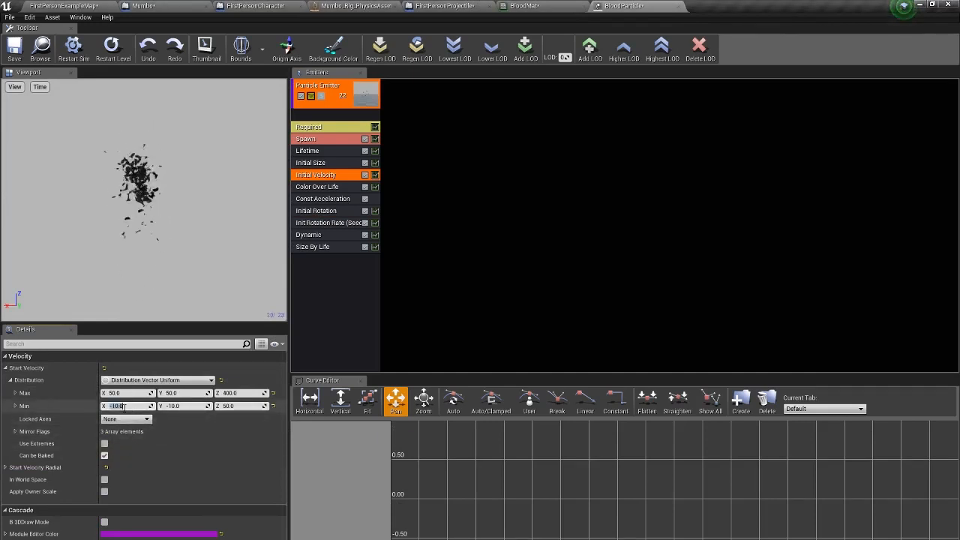
type("-50-50")
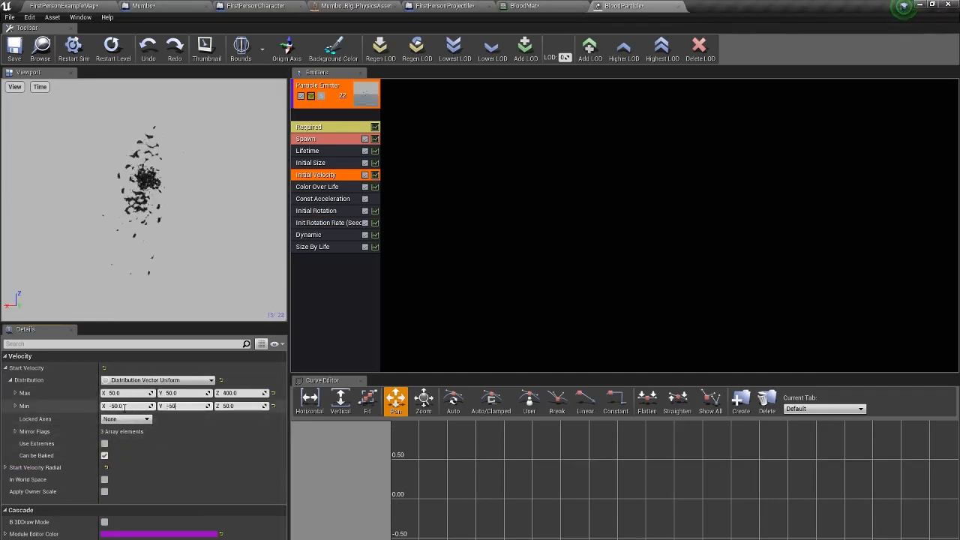
key("Tab")
type("0")
key("Return")
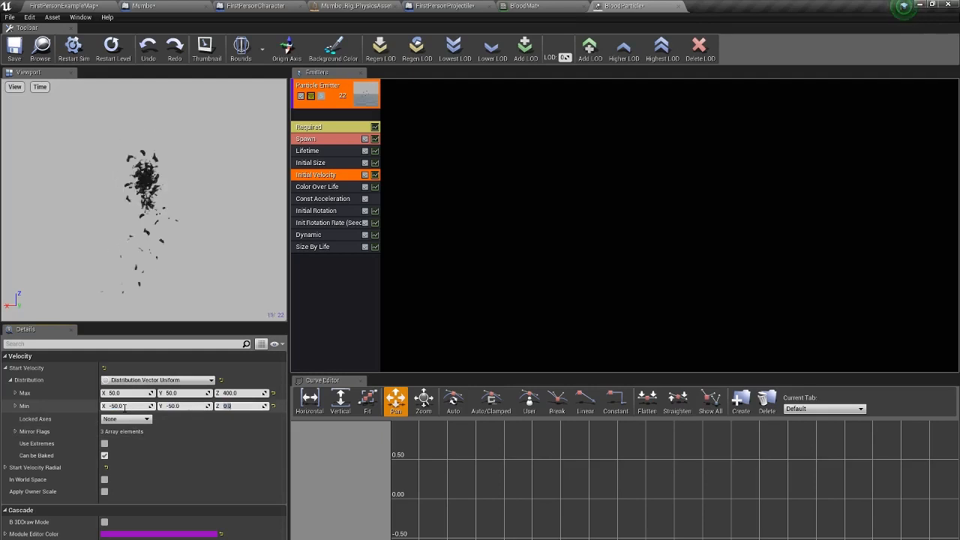
type("100")
key("Return")
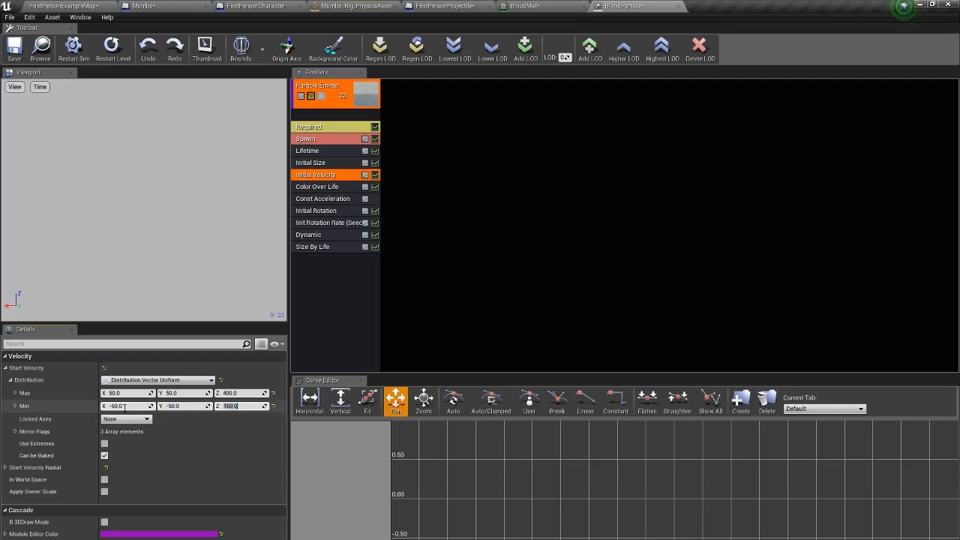
Set the Gore emitter's Initial Rotation to Min 0 and Max 1.
left_click(316, 211)
left_click(127, 393)
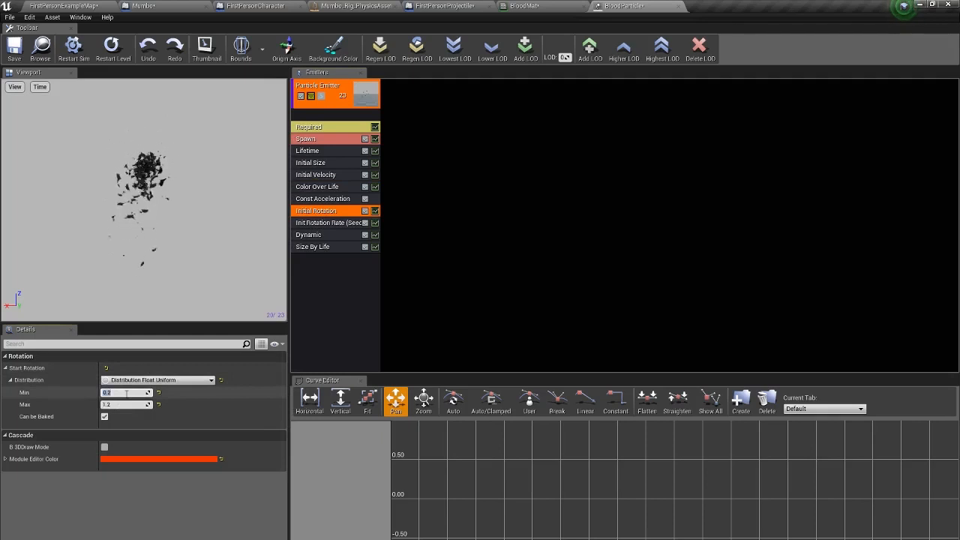
type("0")
key("Tab")
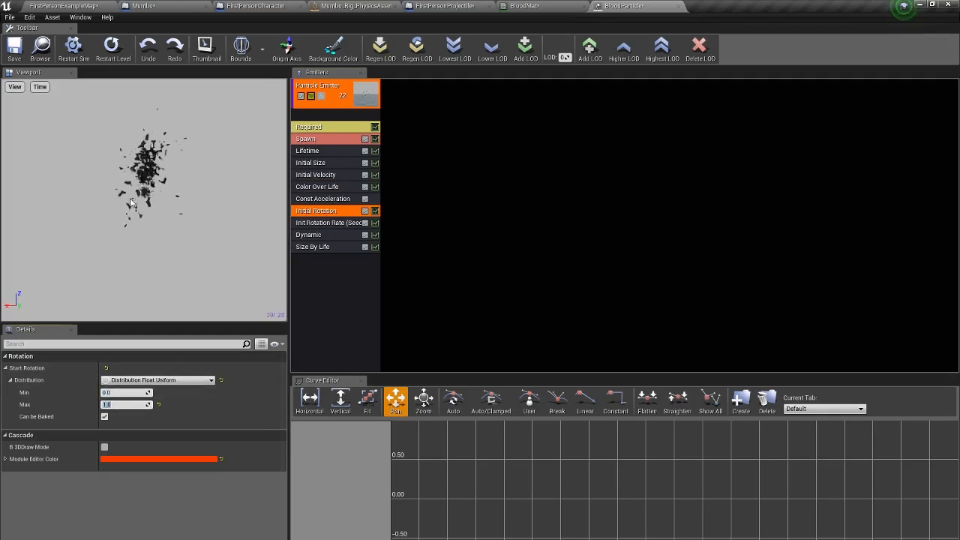
Fully expand the constant curve points of the Gore emitter's Color Over Life distribution.
left_click(325, 192)
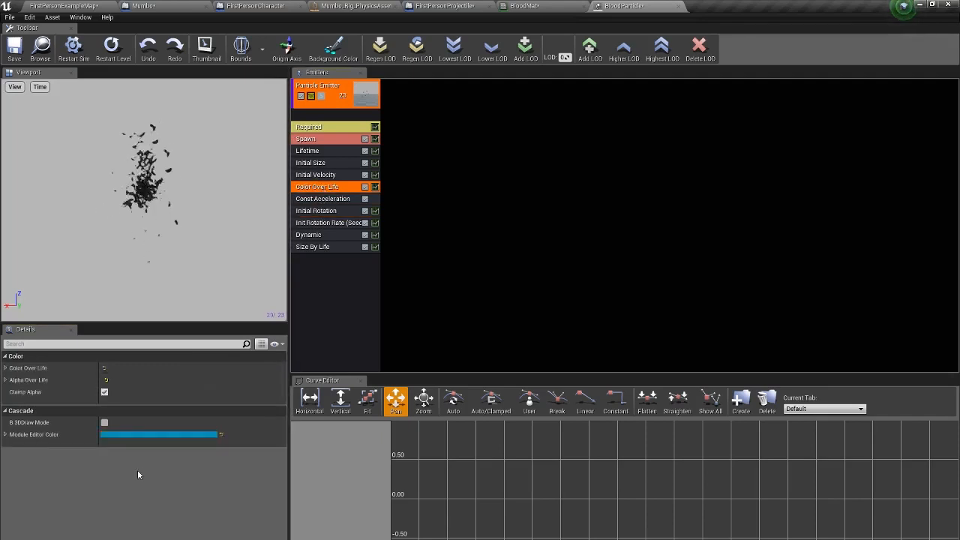
left_click(6, 368)
left_click(11, 380)
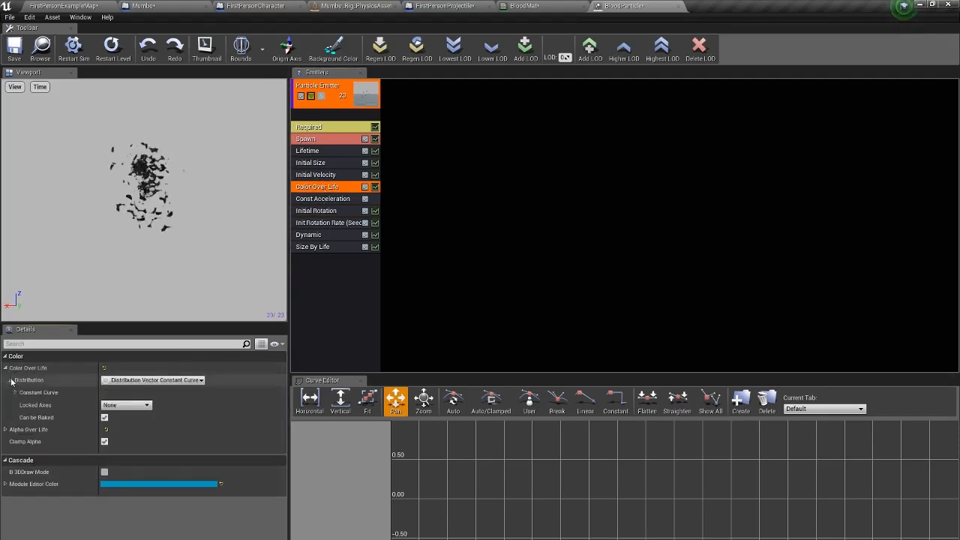
left_click(15, 392)
left_click(20, 405)
right_click(29, 406)
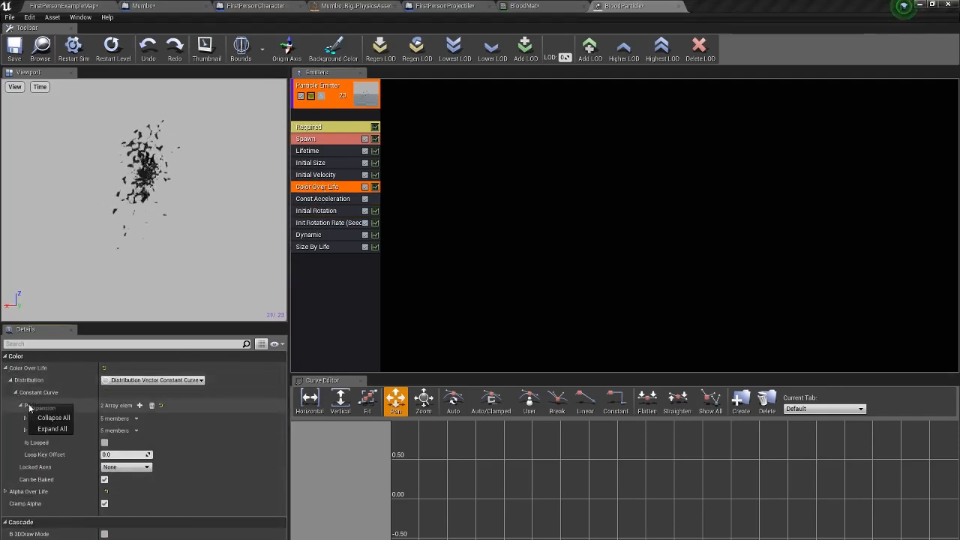
left_click(53, 429)
Set the Out Val of Color Over Life point 0 to R 0.3, G 0 and B 0.
scroll(129, 448, "down", 2)
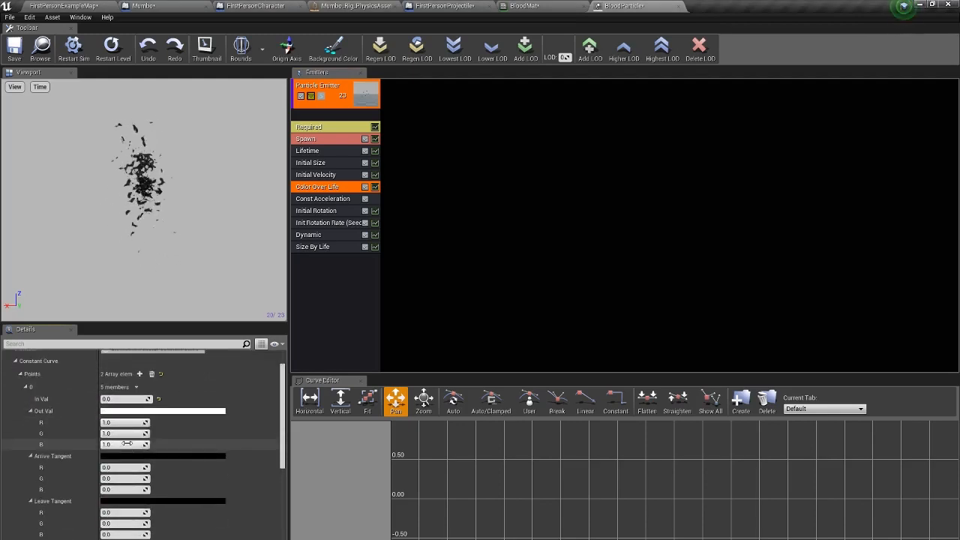
scroll(127, 446, "down", 1)
left_click(117, 406)
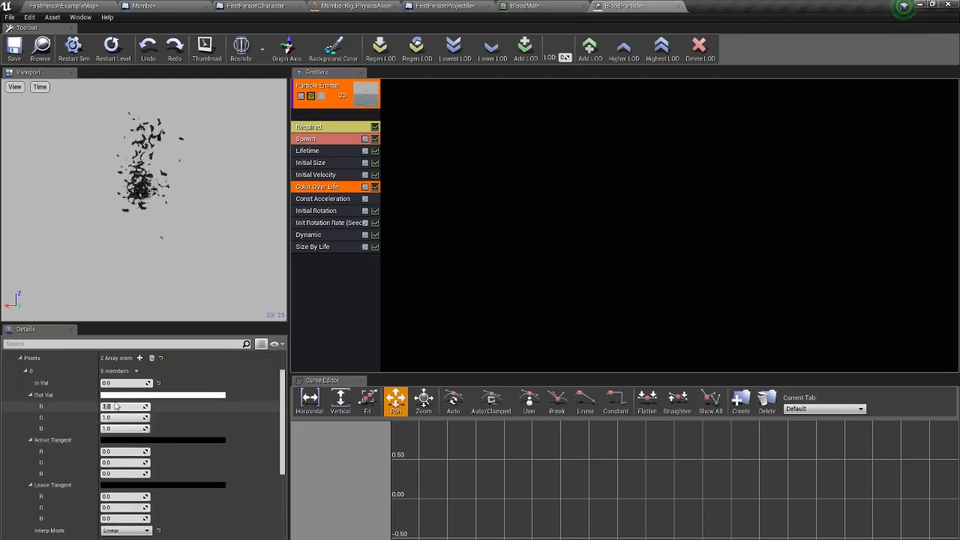
type(".3")
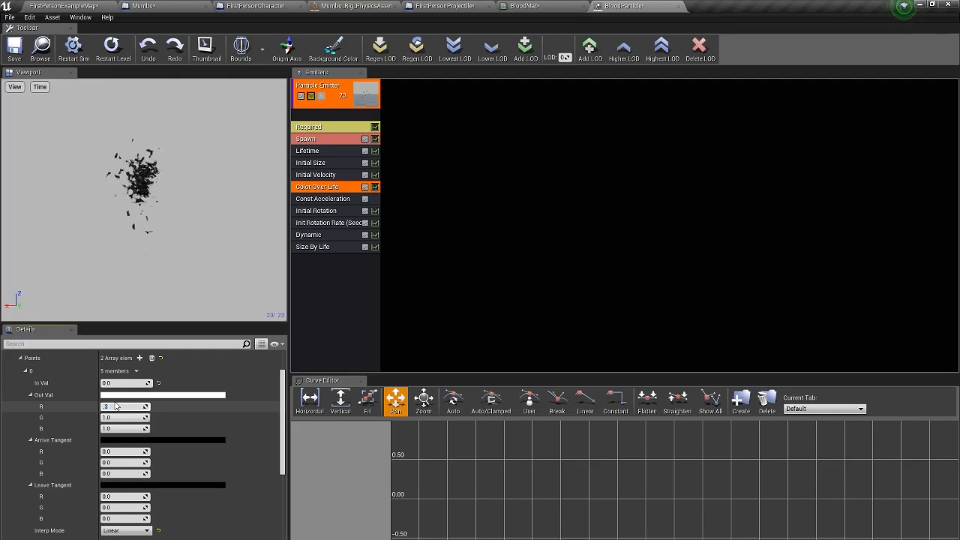
key("Tab")
type("0")
key("Tab")
type("0")
key("Tab")
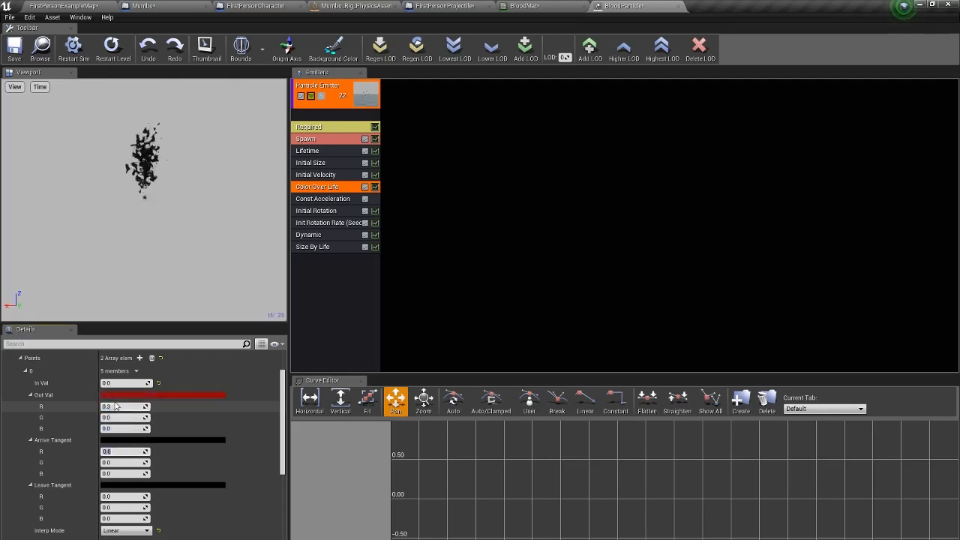
Set the G and B components of Color Over Life point 1's Out Val to 0 and review both points.
scroll(114, 480, "down", 3)
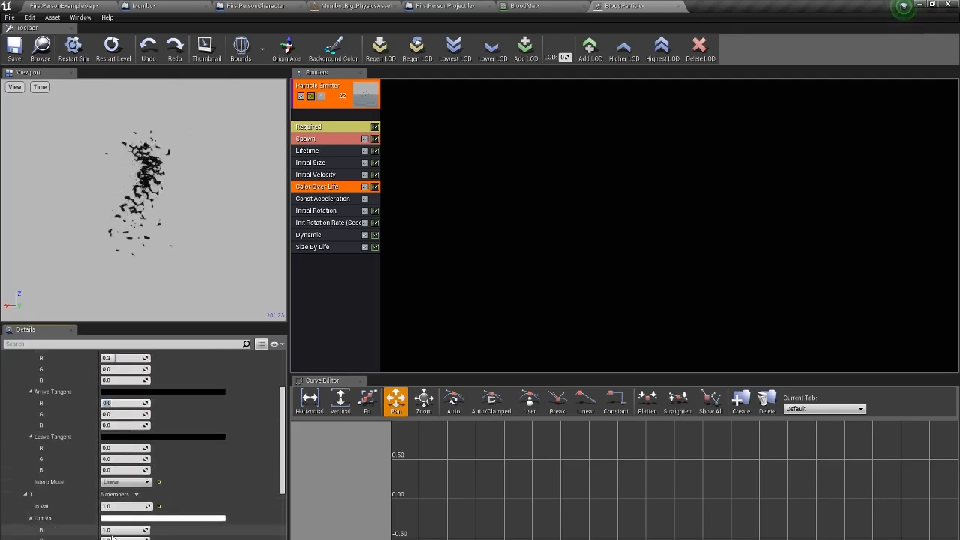
left_click(113, 530)
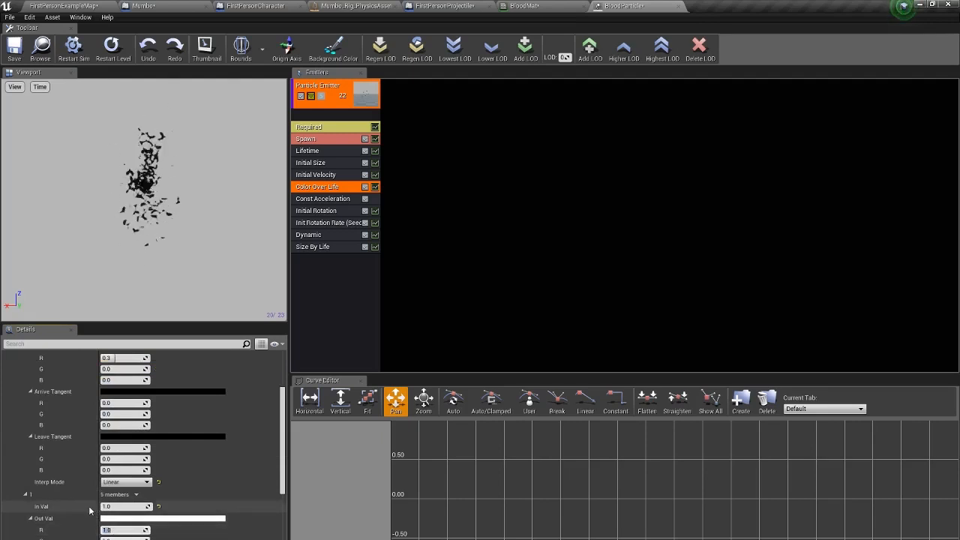
key("Tab")
type("0")
key("Tab")
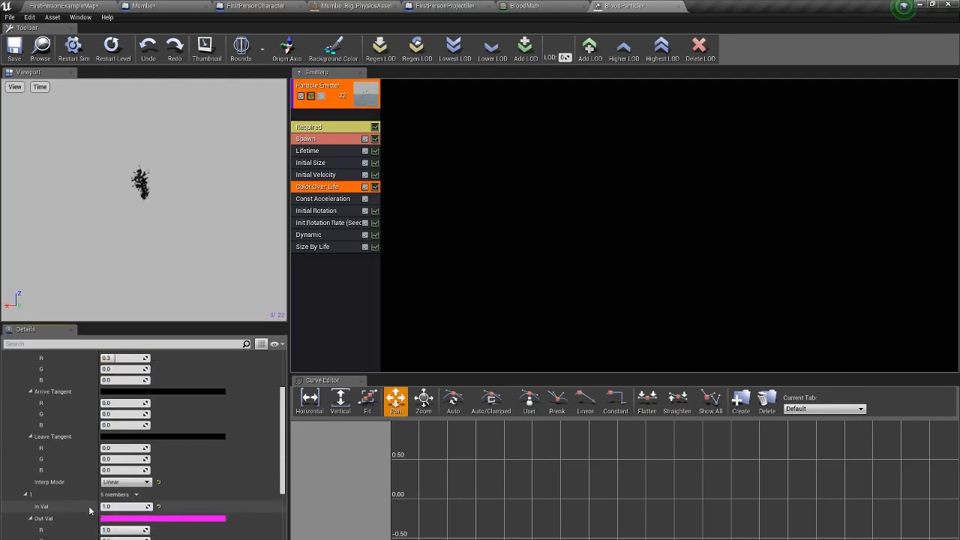
type("0")
key("Return")
scroll(187, 503, "up", 1)
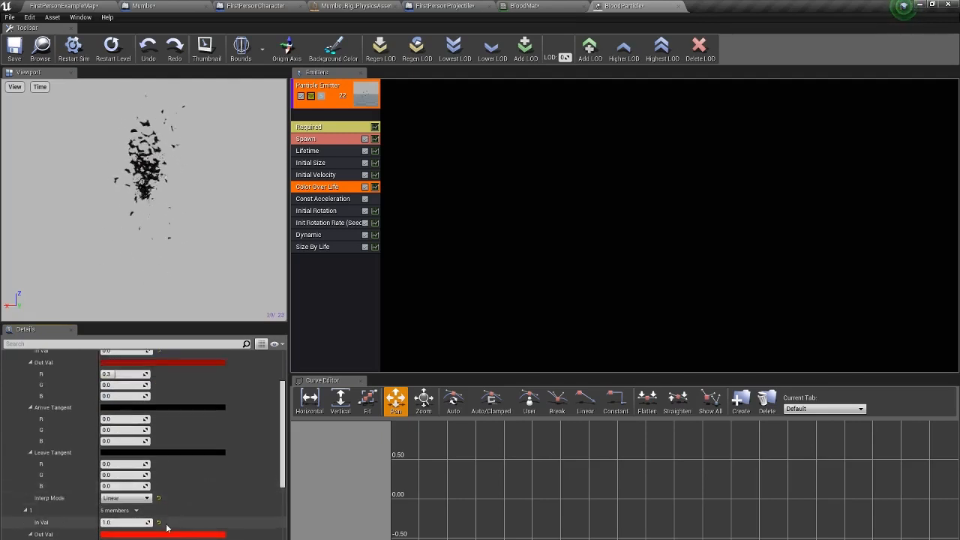
scroll(165, 528, "up", 2)
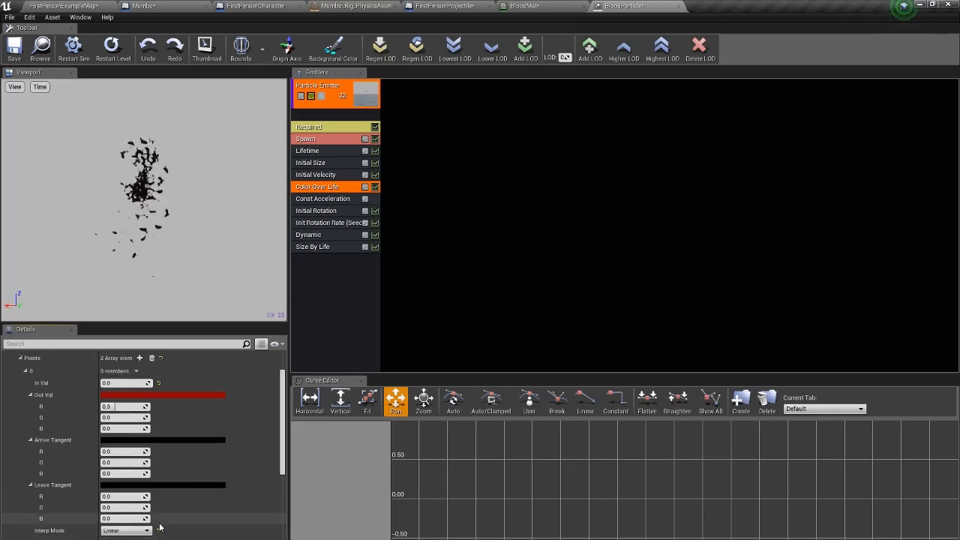
scroll(159, 528, "down", 2)
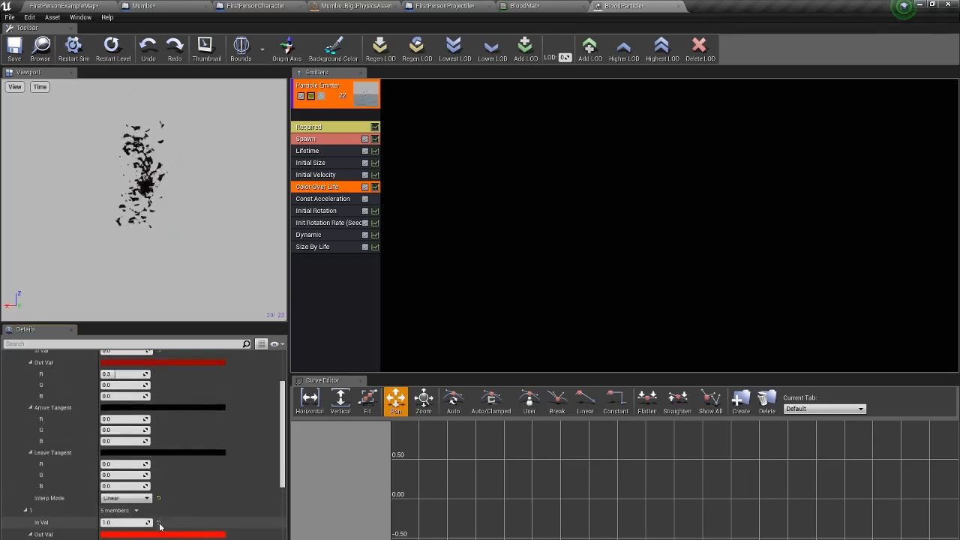
scroll(159, 527, "up", 2)
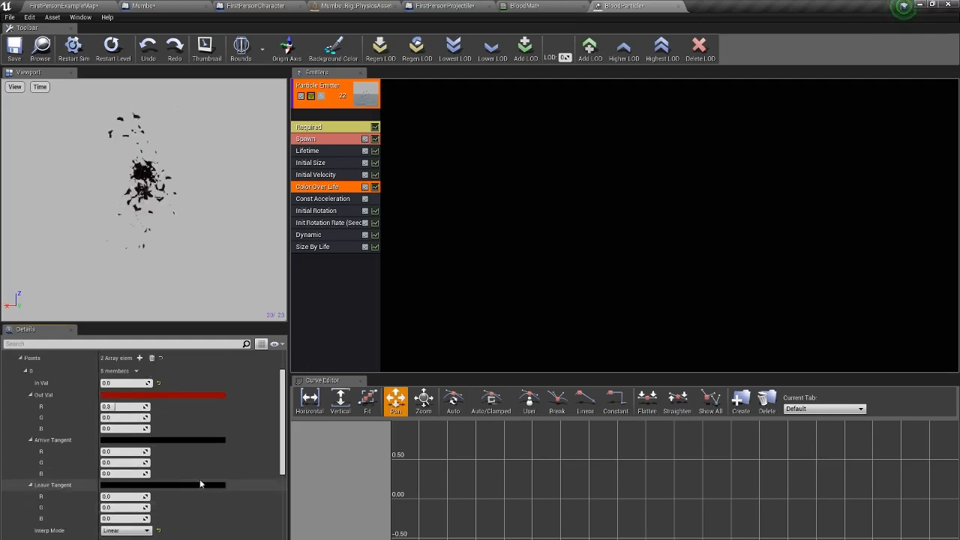
scroll(200, 484, "up", 1)
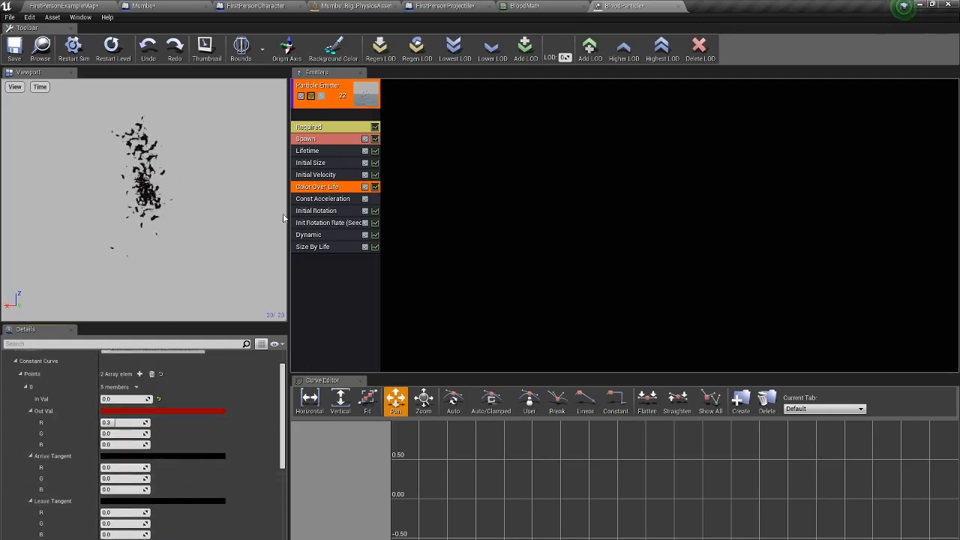
Save all modified assets and add a BloodParticle particle system component to the Mumbo blueprint.
left_click(55, 5)
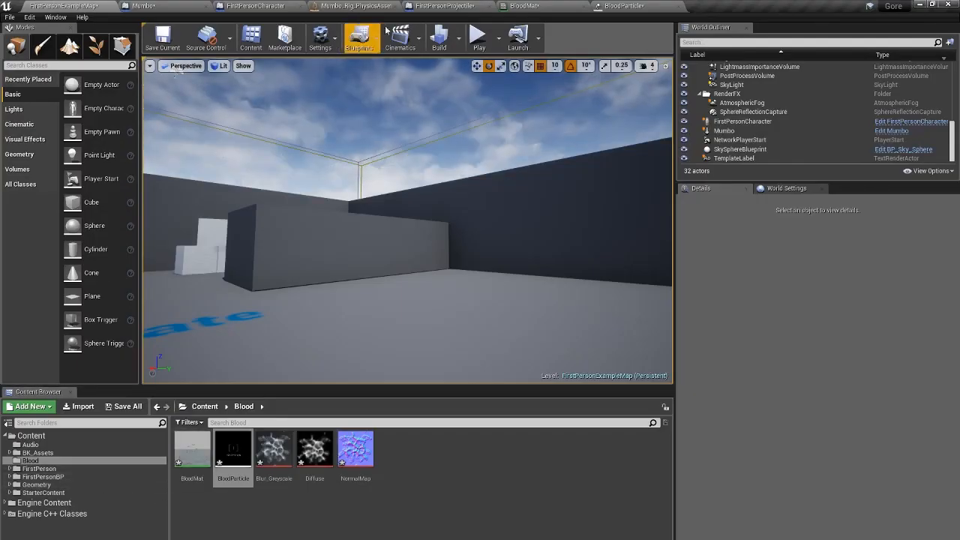
left_click(177, 6)
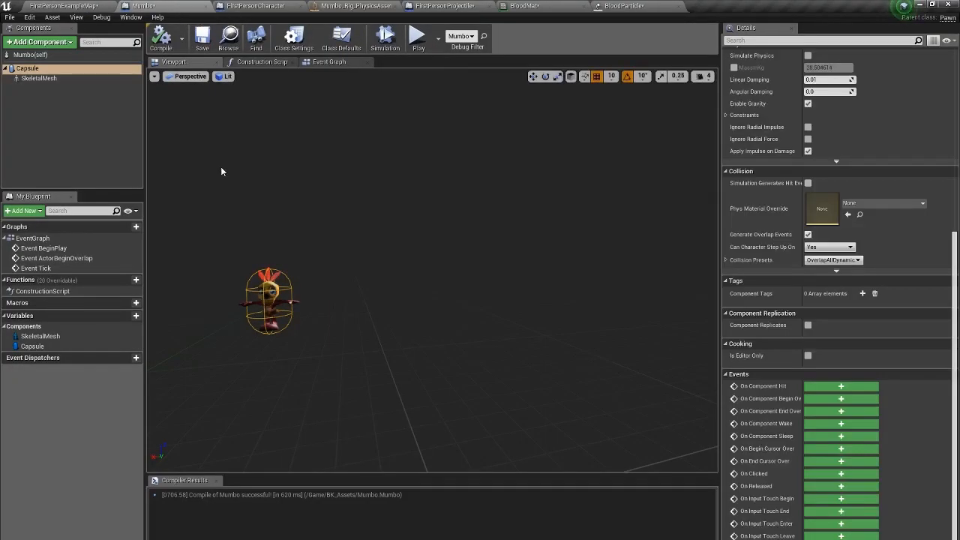
key("ctrl+shift+s")
left_click(40, 43)
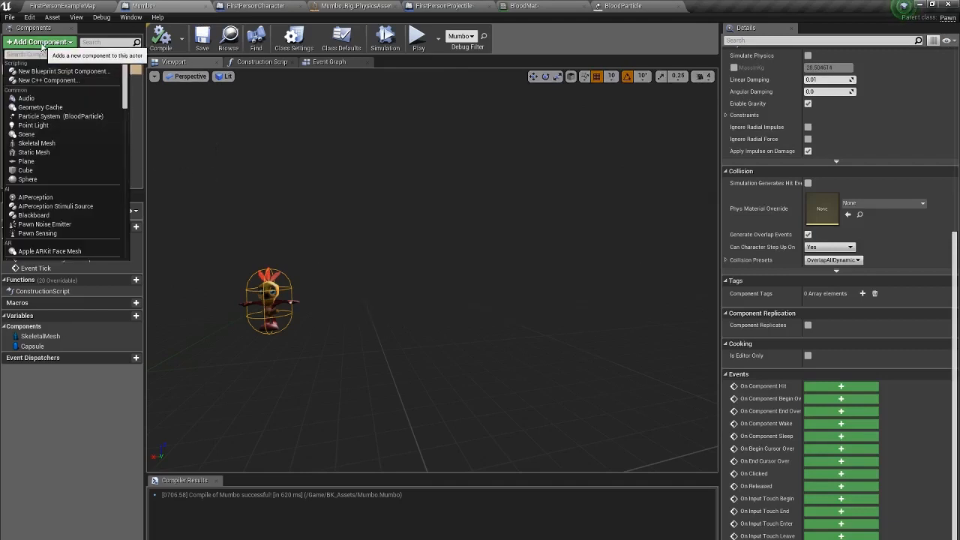
type("part")
key("Return")
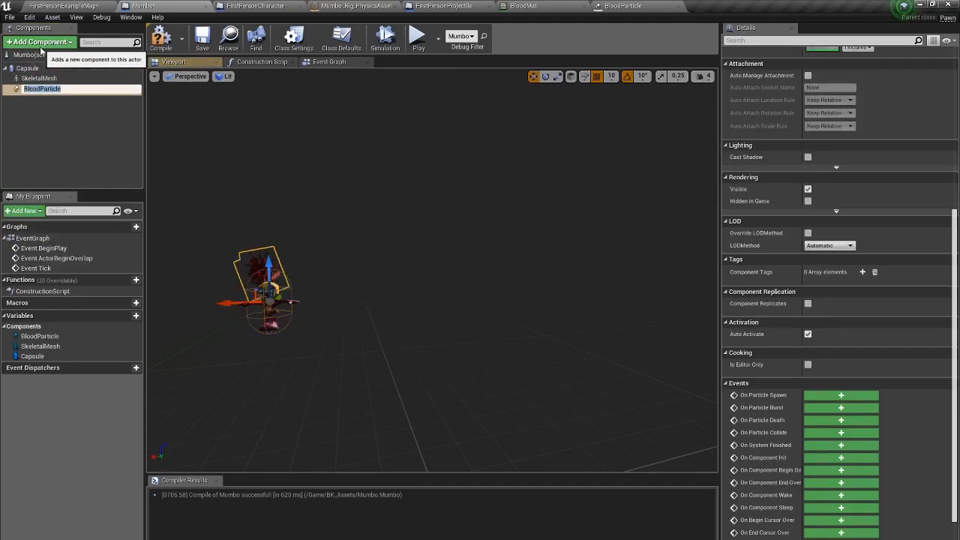
left_click(72, 119)
In the BloodParticle emitter's Required module, set Emitter Duration to 4.0 and Emitter Loops to 1.
left_click(622, 5)
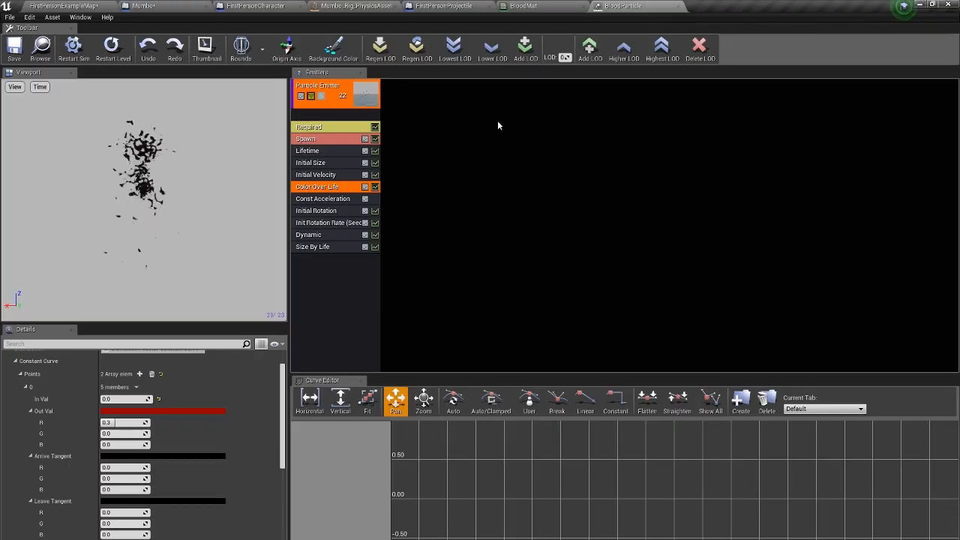
scroll(146, 413, "up", 4)
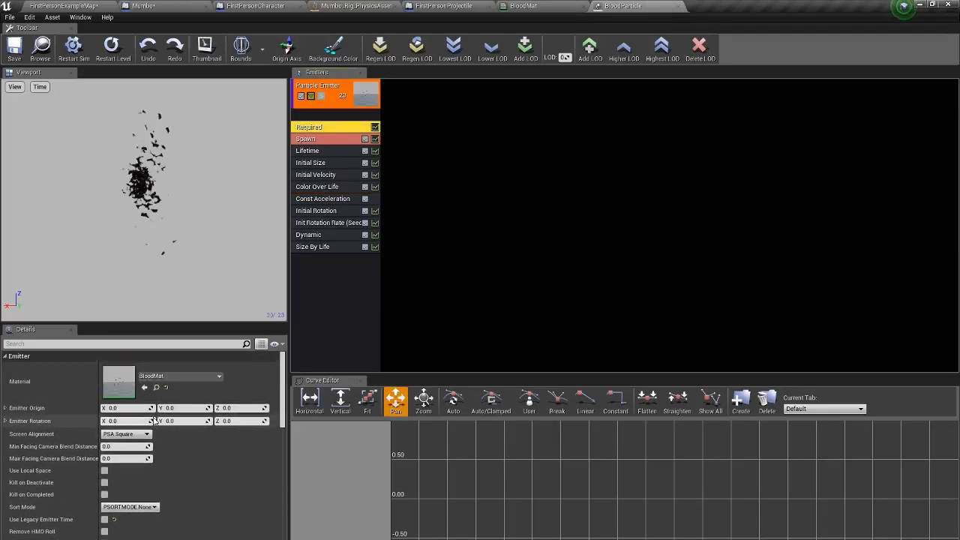
scroll(168, 425, "down", 11)
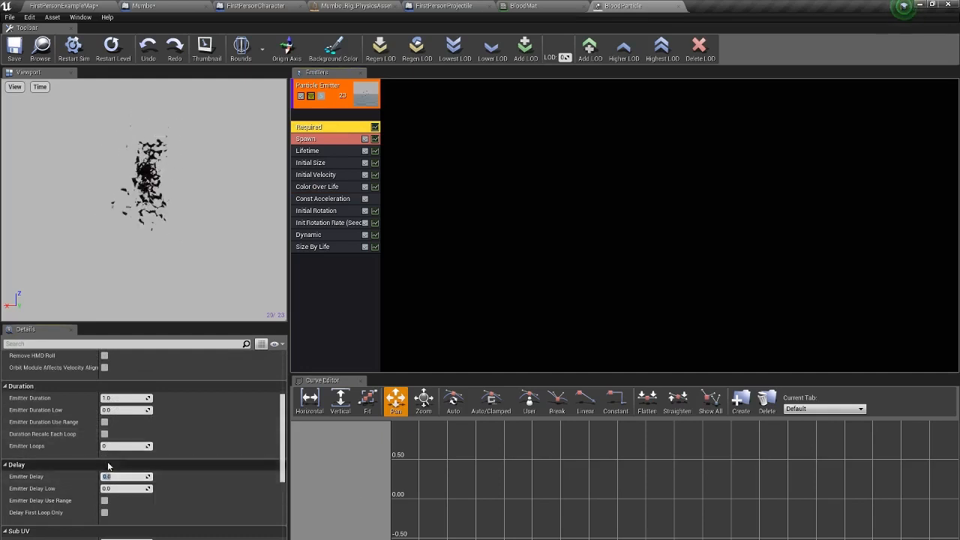
left_click(109, 398)
type("1")
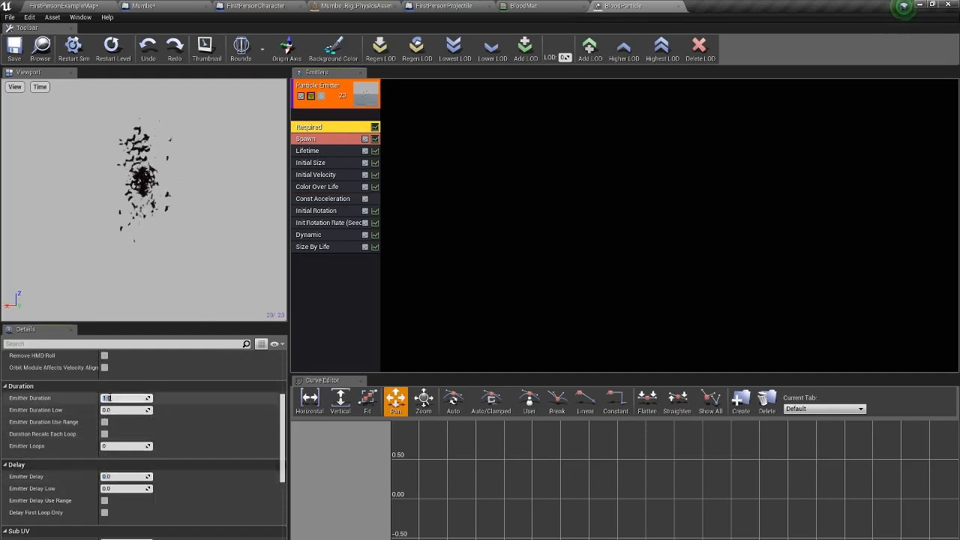
left_click(92, 458)
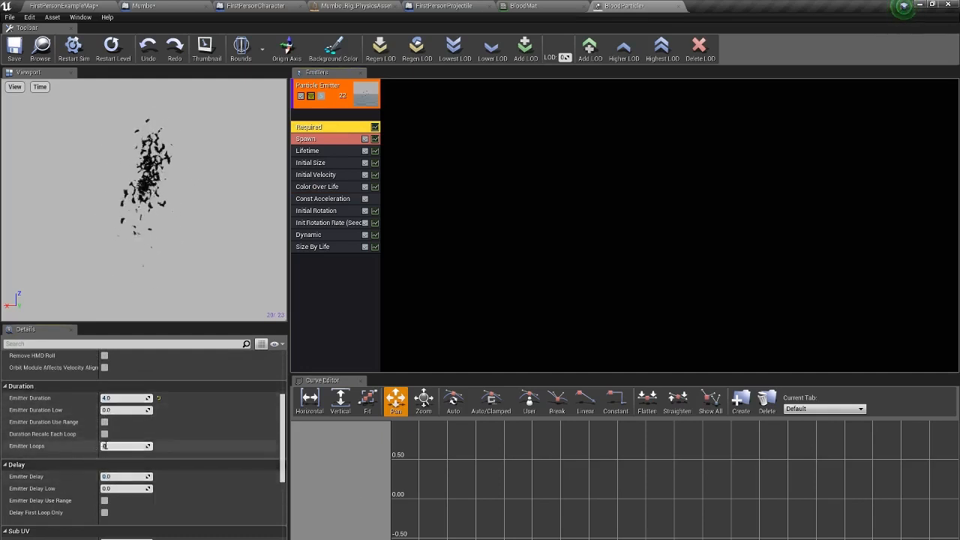
left_click_drag(104, 446, 105, 446)
left_click(103, 447)
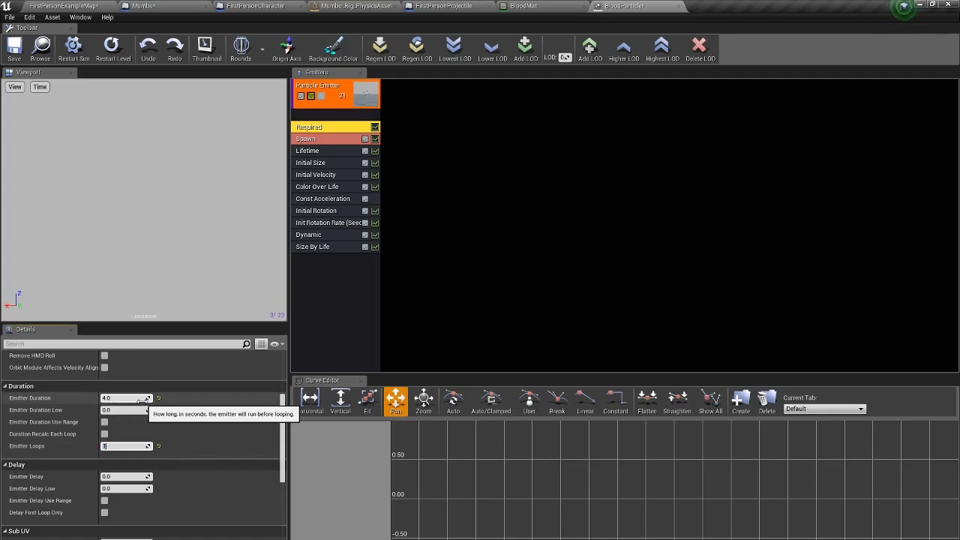
In the FirstPersonProjectile event graph, move the Add Audio Component node farther from Set Simulate Physics to make room between them.
left_click(90, 5)
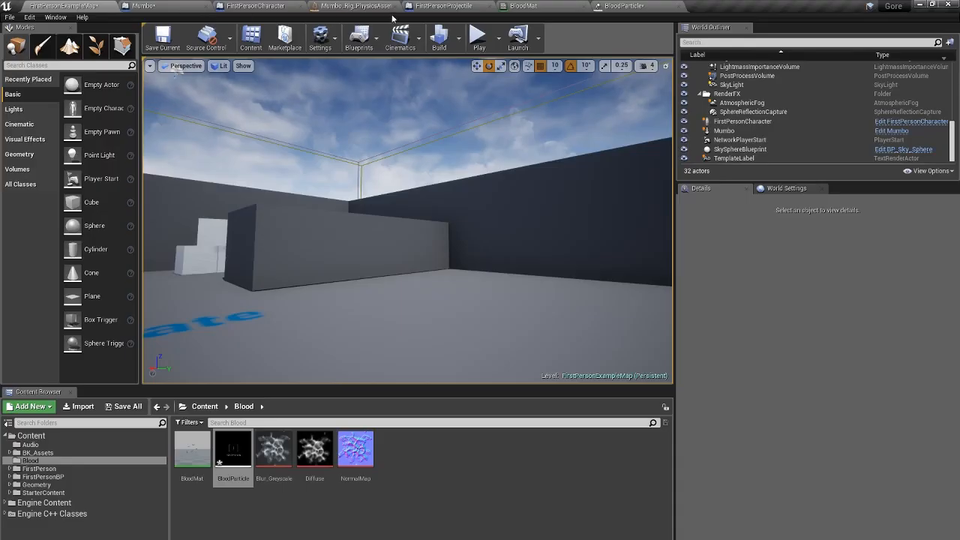
left_click(432, 9)
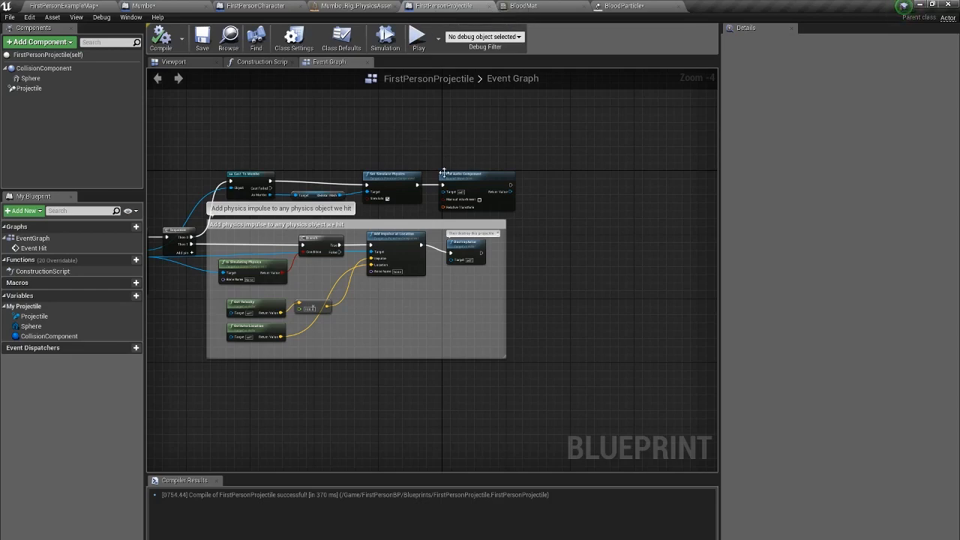
left_click_drag(463, 176, 525, 179)
left_click_drag(520, 180, 538, 179)
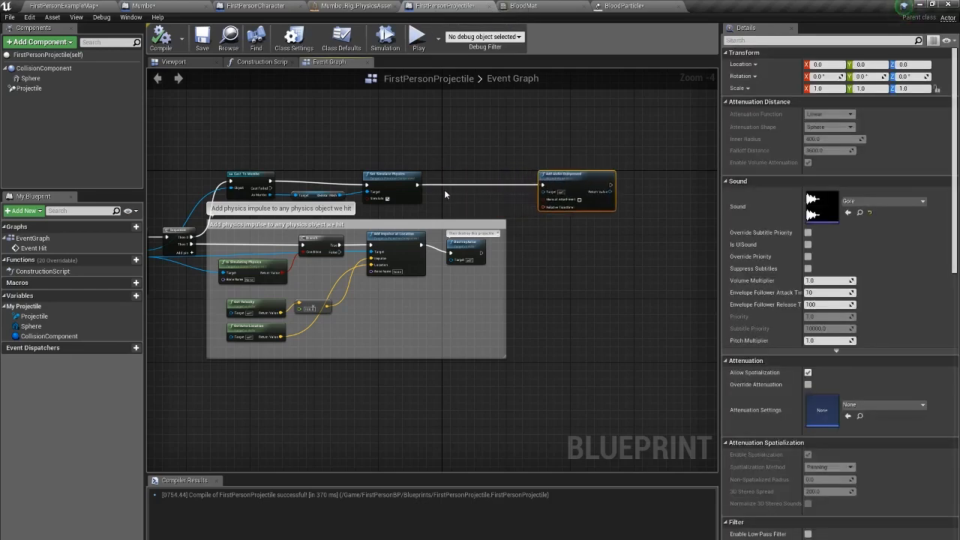
scroll(426, 188, "up", 2)
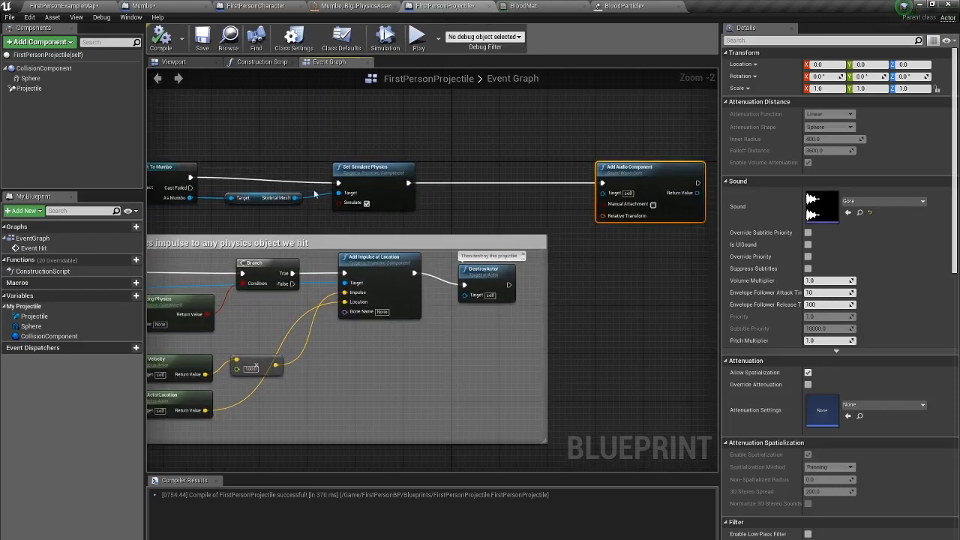
Add a getter for the Blood Particle component from the As Mumbo output of the Cast To Mumbo node.
left_click_drag(188, 198, 245, 155)
type("get")
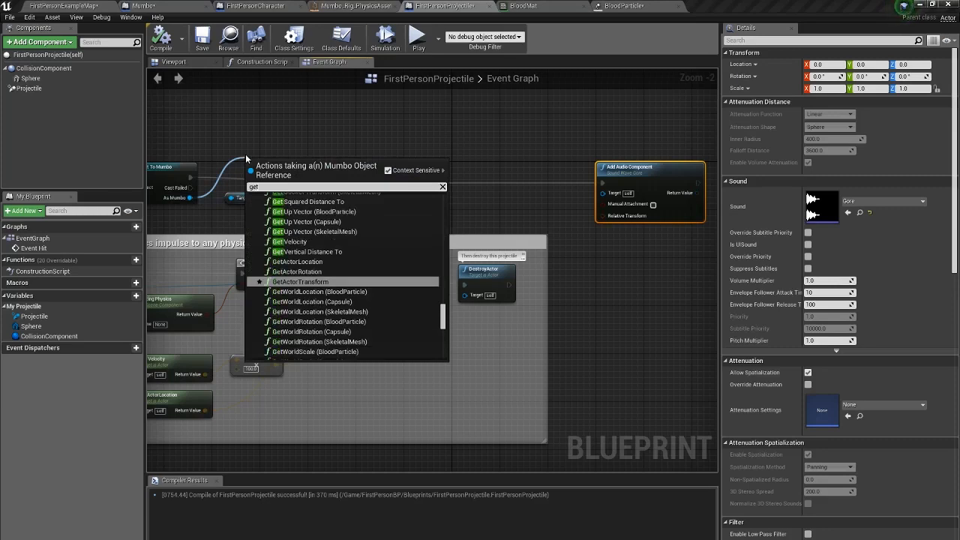
type(" particle sy")
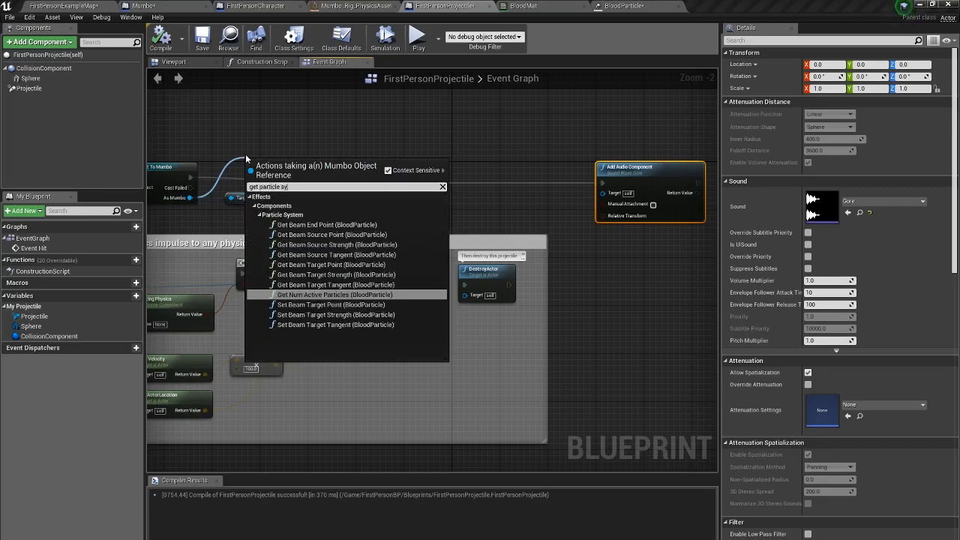
type("ste\\")
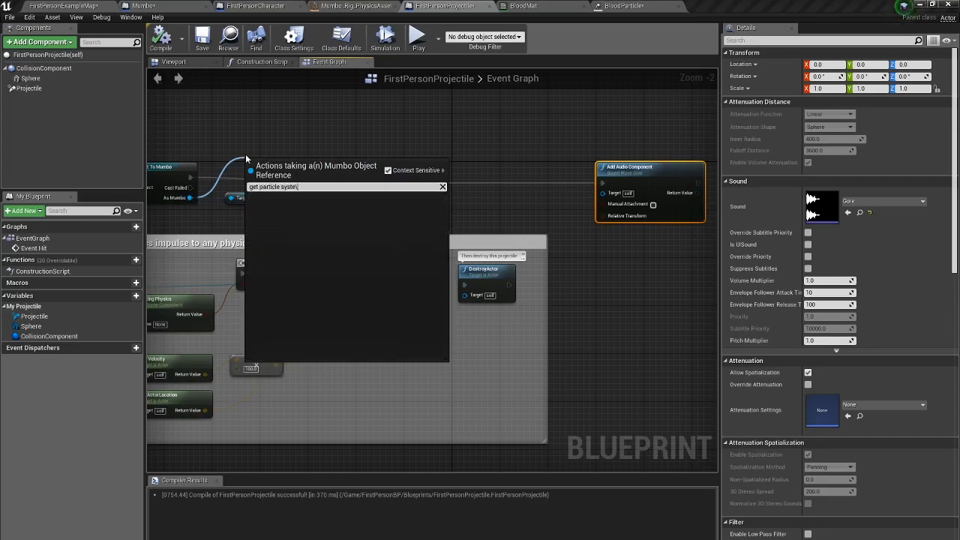
key("BackSpace")
key("BackSpace")
key("BackSpace")
key("BackSpace")
key("BackSpace")
key("BackSpace")
key("BackSpace")
key("BackSpace")
key("BackSpace")
key("BackSpace")
key("BackSpace")
key("BackSpace")
key("BackSpace")
key("BackSpace")
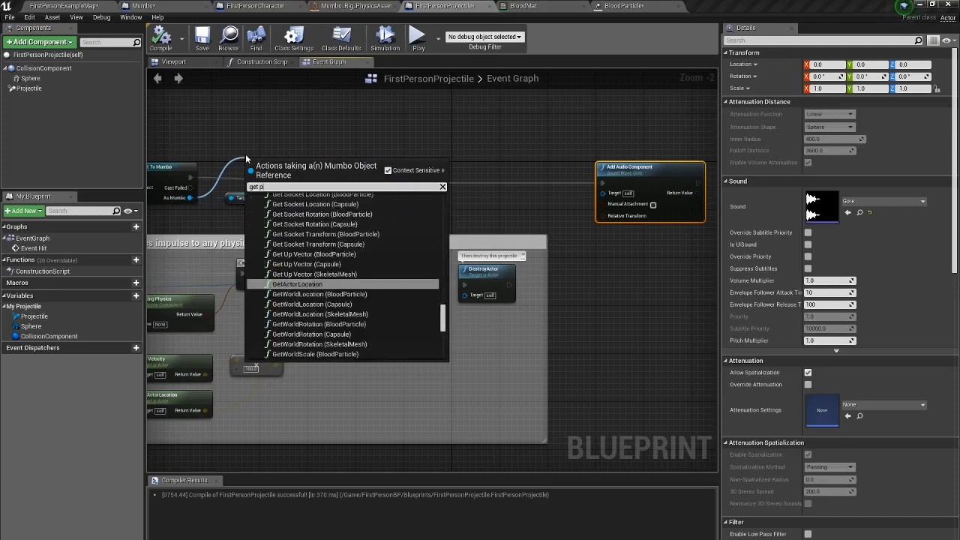
key("BackSpace")
type("l\\bl")
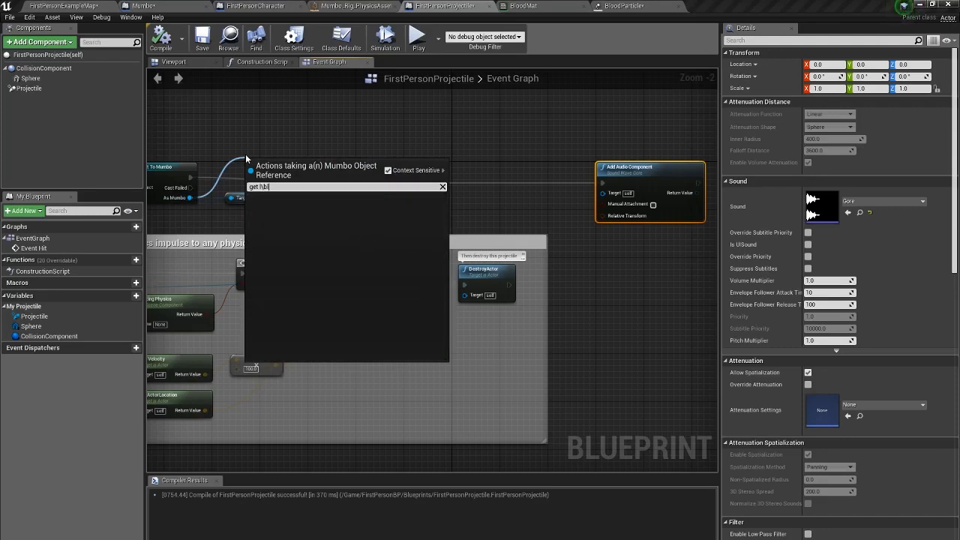
key("BackSpace")
key("BackSpace")
key("BackSpace")
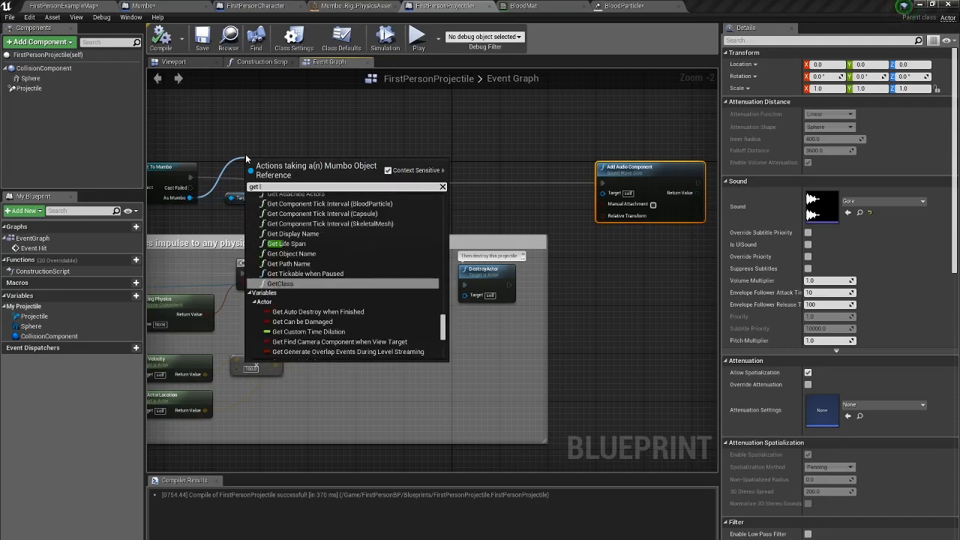
key("BackSpace")
type("bloodpart")
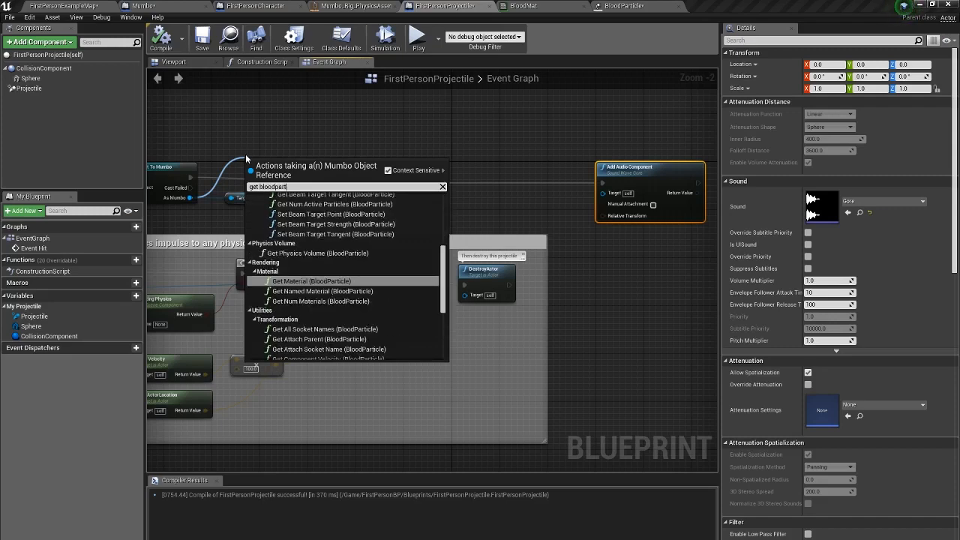
type("icle")
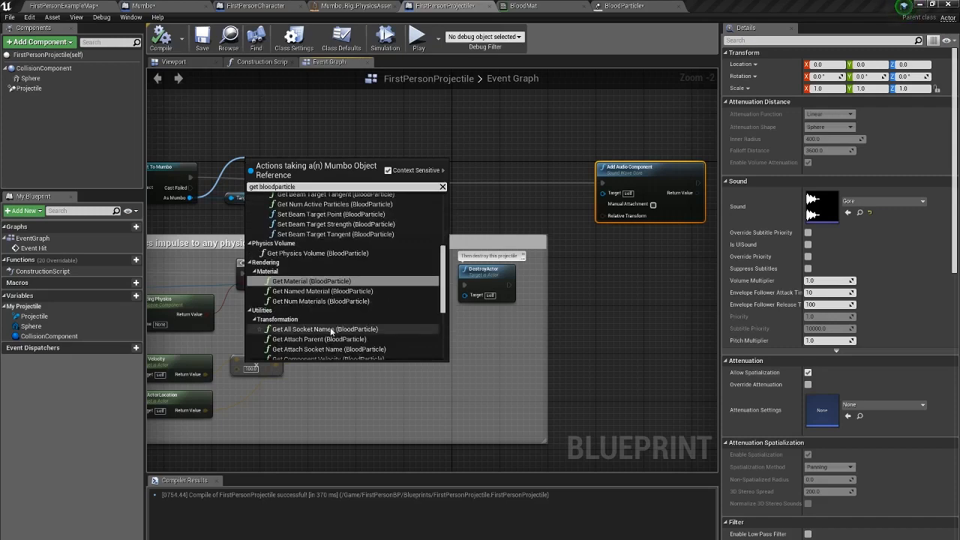
scroll(331, 331, "down", 5)
left_click(312, 358)
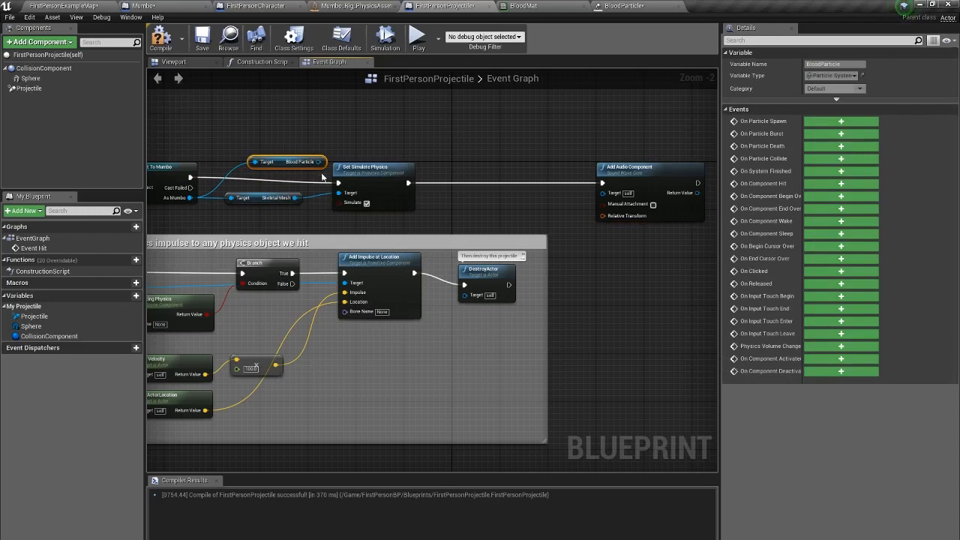
Add an Activate node targeting Blood Particle and wire its execution between Set Simulate Physics and Add Audio Component.
left_click_drag(319, 161, 400, 138)
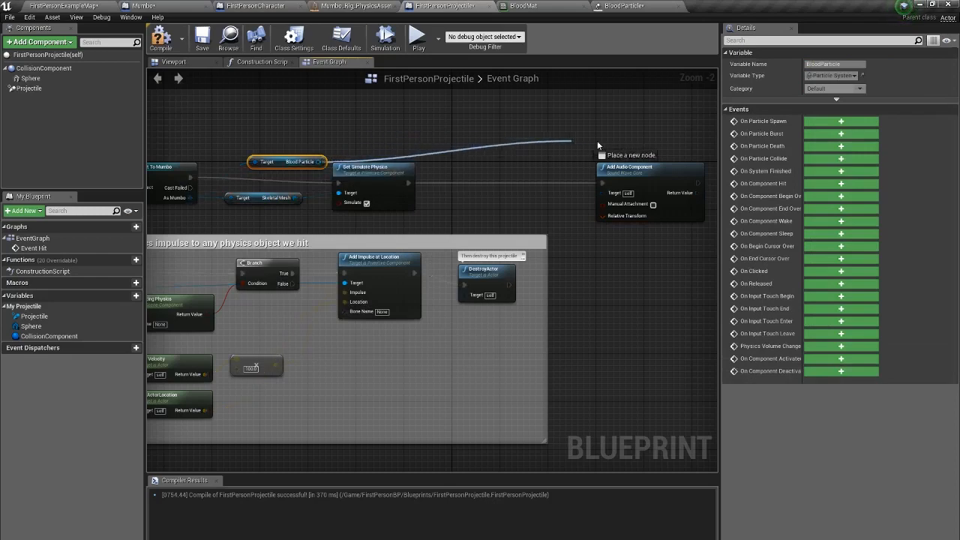
left_click_drag(461, 140, 488, 150)
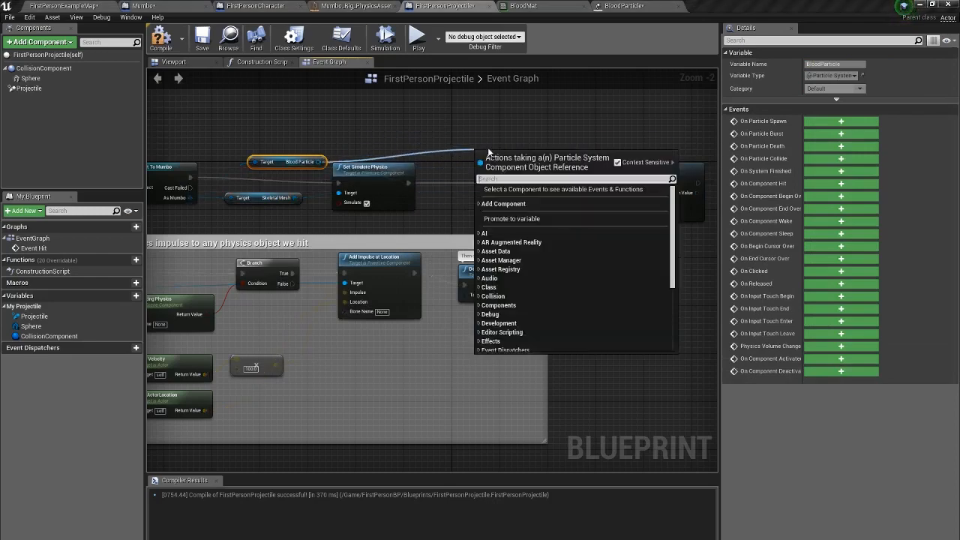
type("activate")
key("Return")
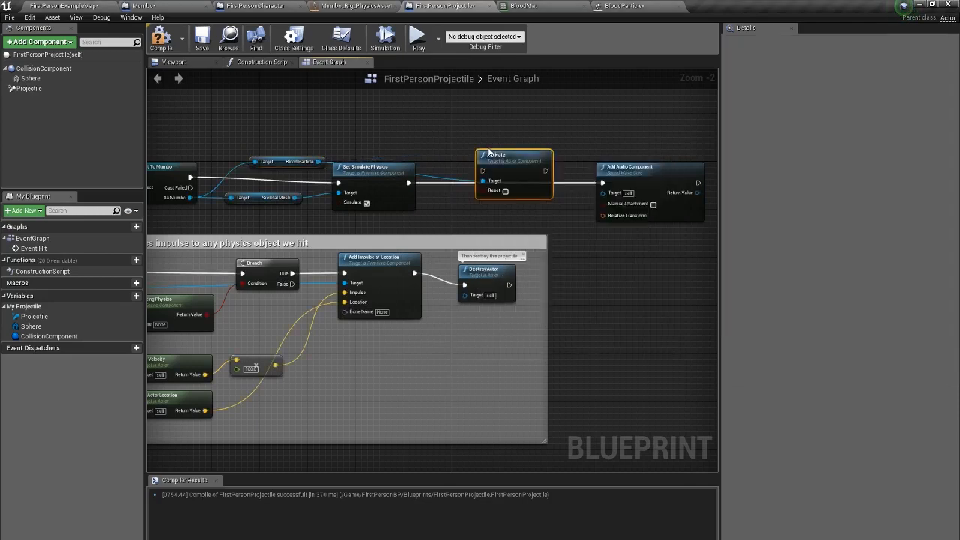
left_click_drag(503, 172, 490, 184)
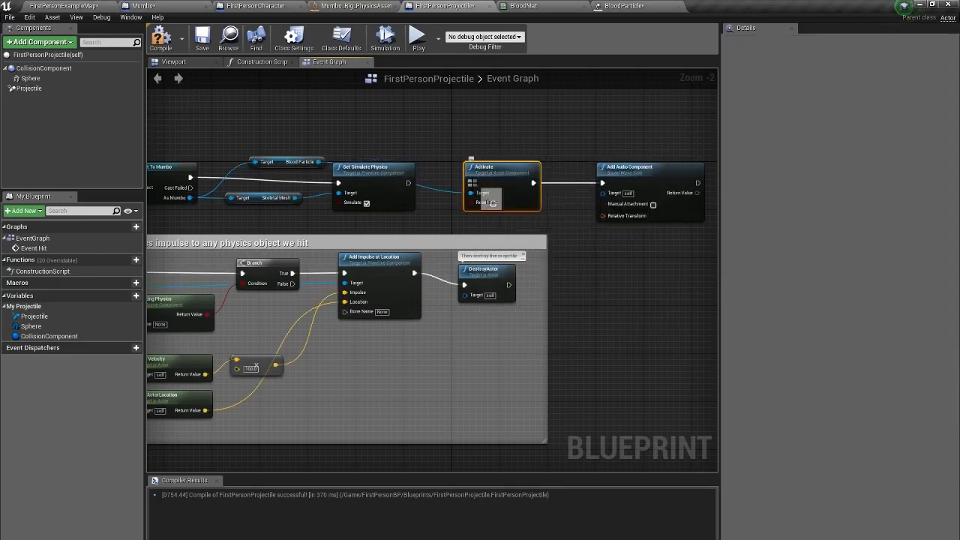
left_click_drag(470, 183, 410, 191)
Disable Auto Activate on the BloodParticle component in the Mumbo blueprint and compile the blueprint.
left_click(144, 6)
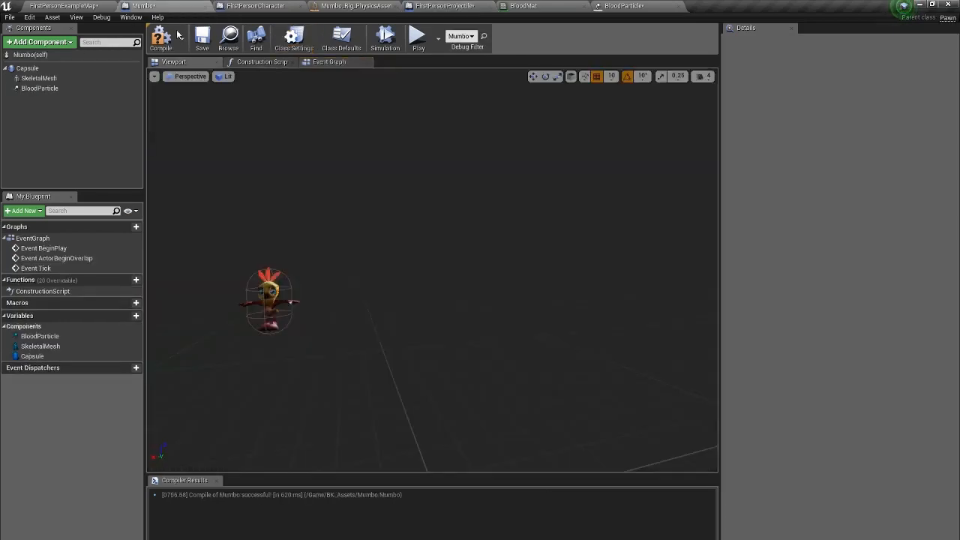
left_click(39, 89)
scroll(944, 345, "down", 1)
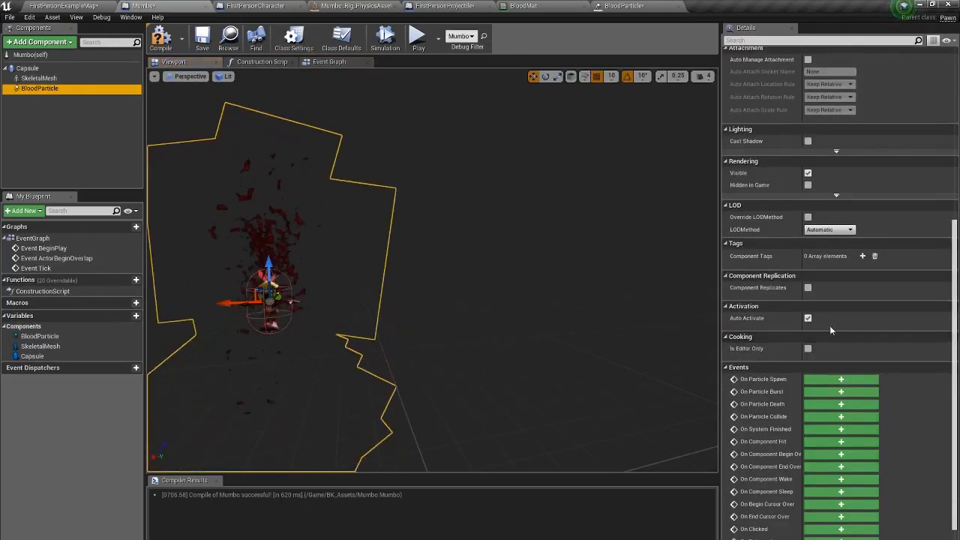
left_click(808, 318)
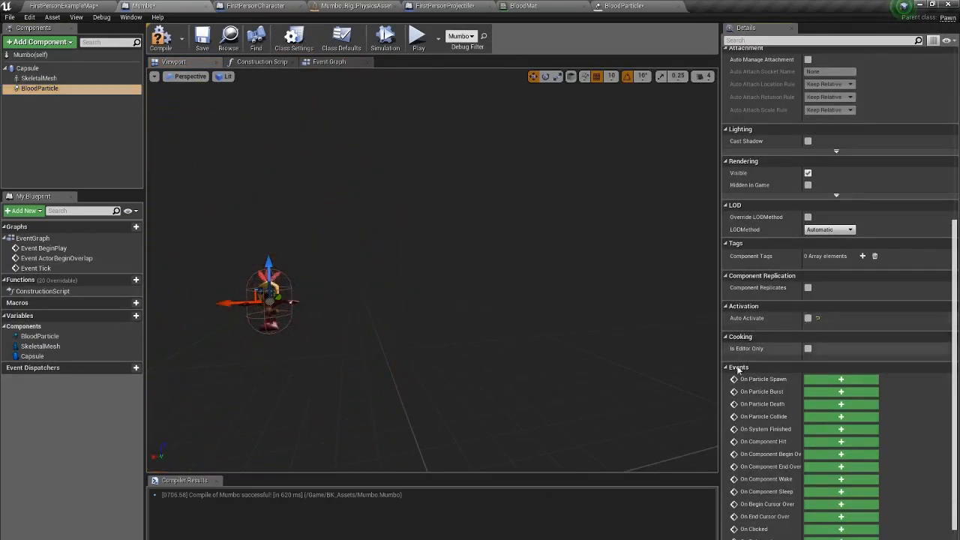
left_click(159, 43)
Play the game preview, shoot Mumbo to test the blood effect, and end the preview.
left_click(417, 38)
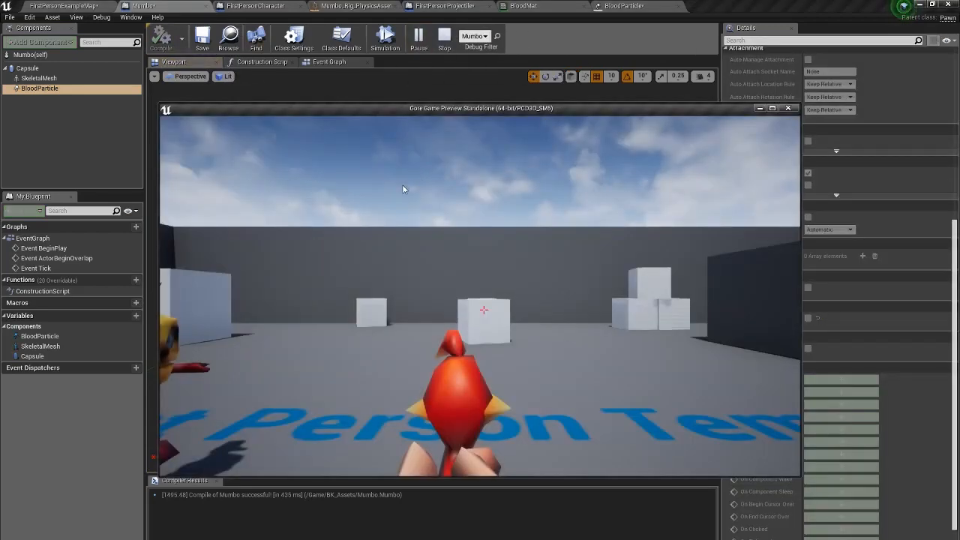
left_click(405, 204)
left_click(484, 309)
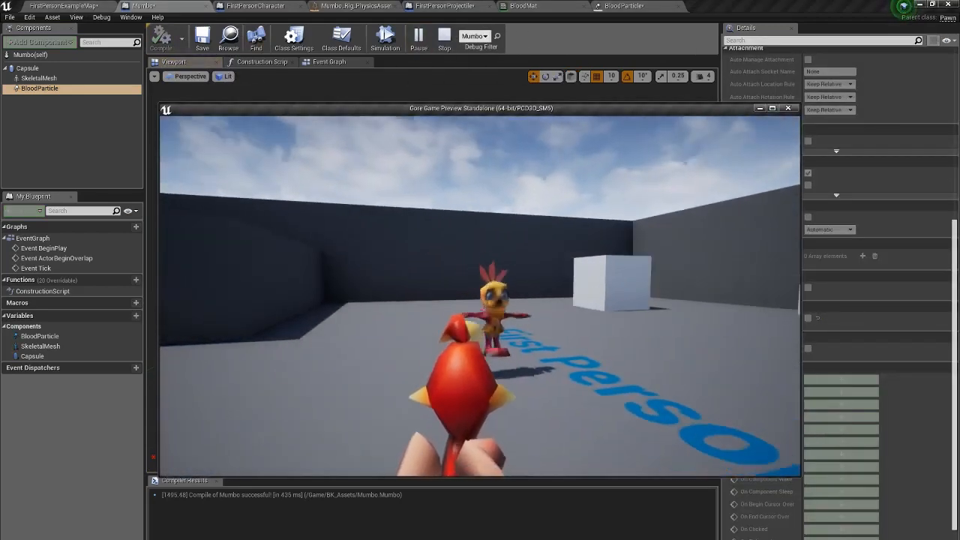
key("w")
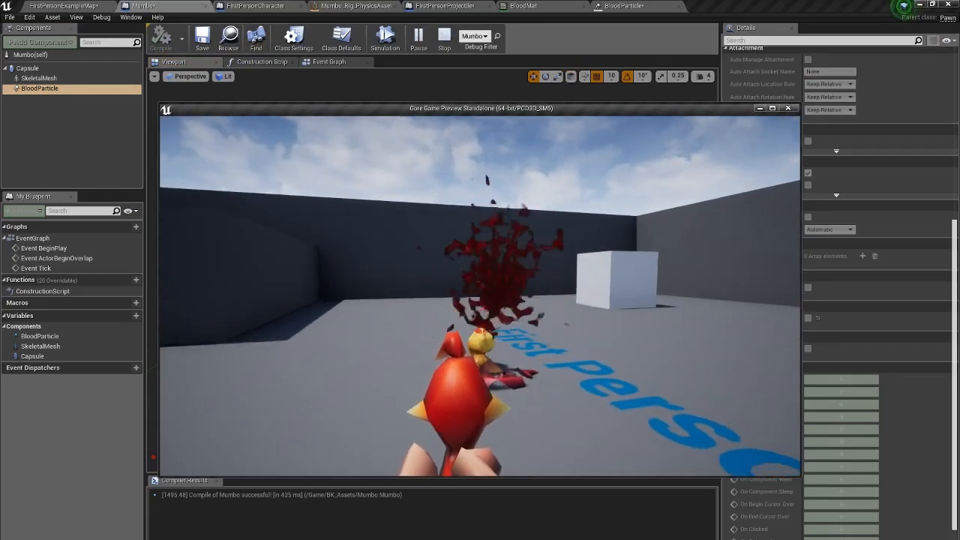
key("Escape")
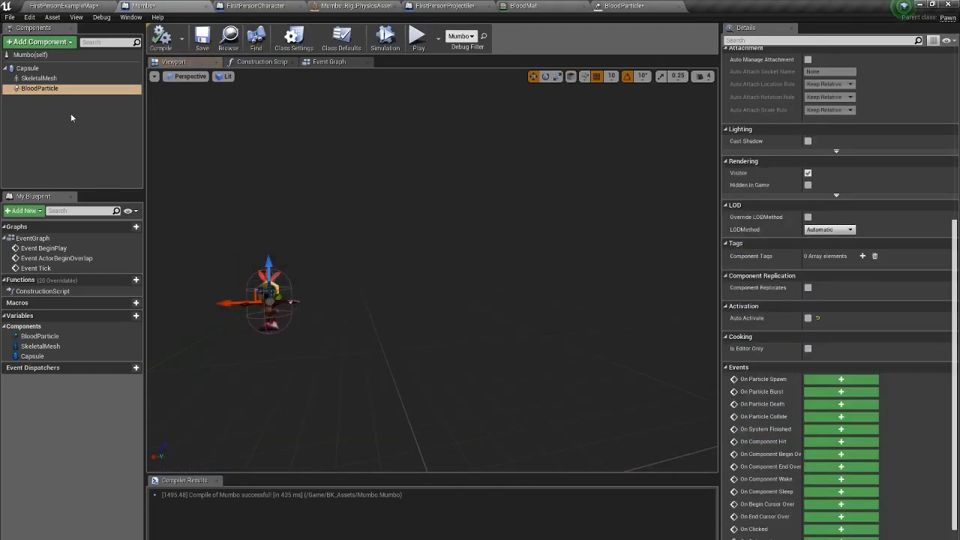
Lower the BloodParticle component by 20 units, enabling Auto Activate to preview the effect and disabling it again.
left_click(50, 92)
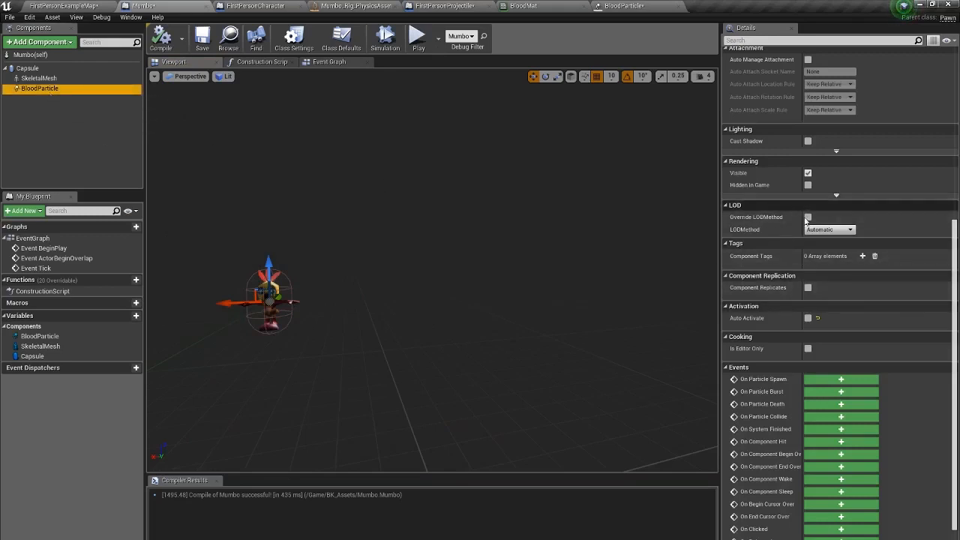
left_click(808, 318)
scroll(305, 299, "up", 2)
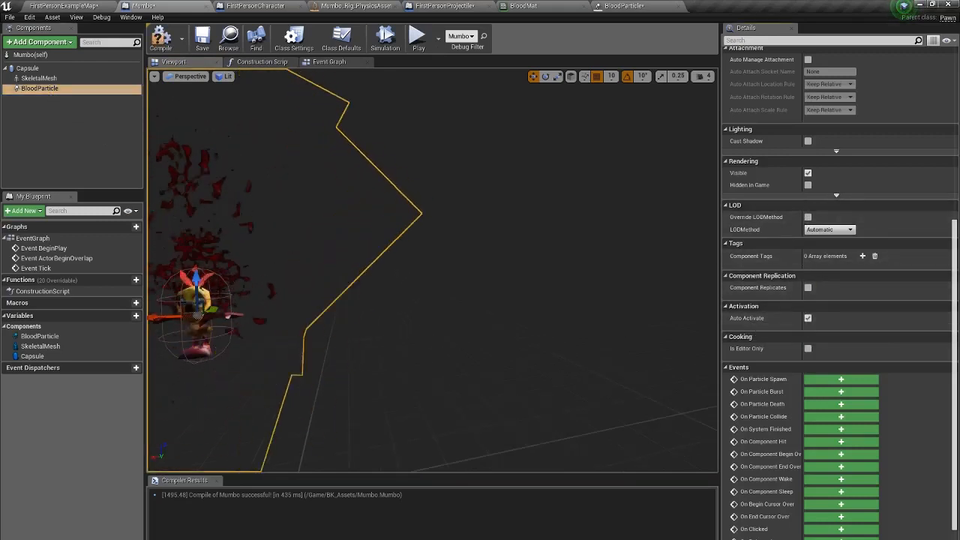
left_click_drag(197, 282, 197, 311)
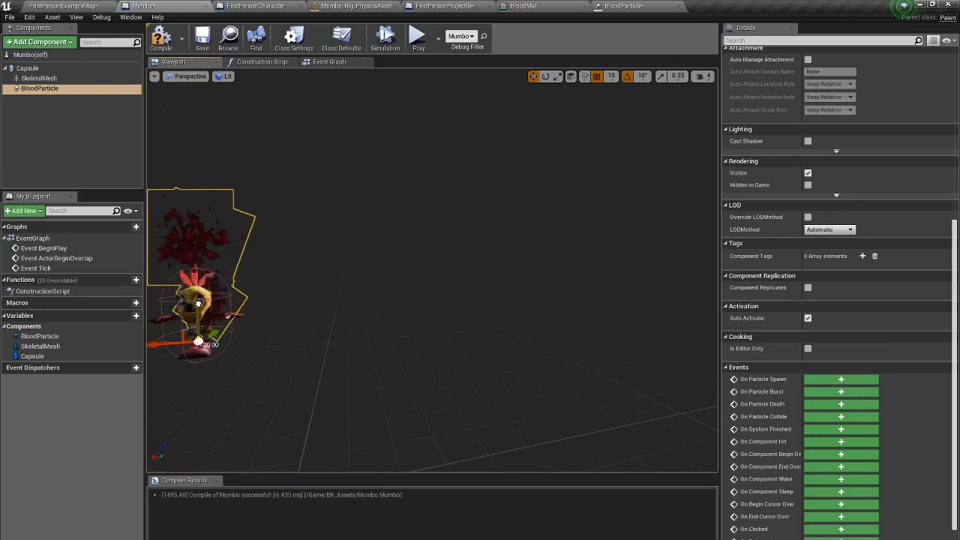
scroll(325, 279, "down", 2)
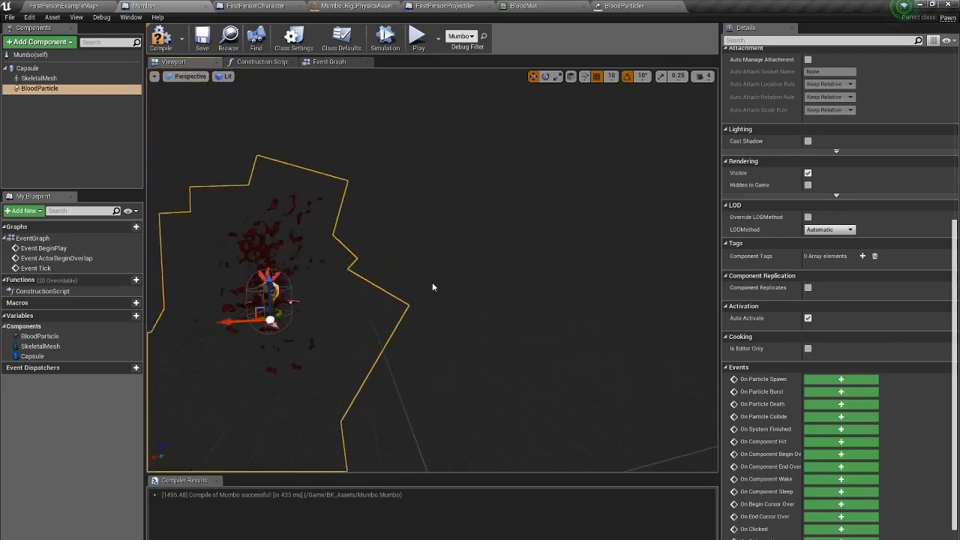
left_click(808, 318)
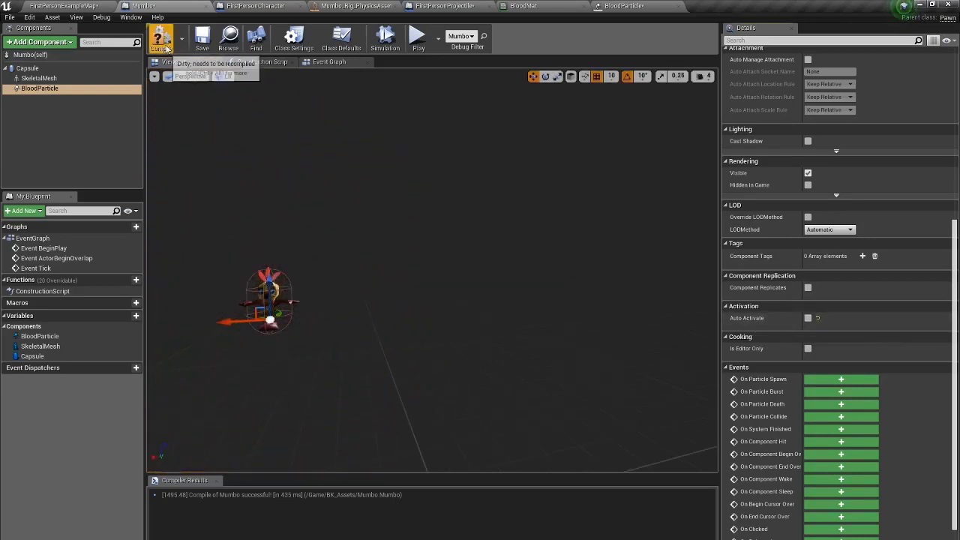
Play the game preview, back away from Mumbo and shoot him to test the lowered blood effect, and end the preview.
left_click(417, 38)
left_click(490, 198)
key("s")
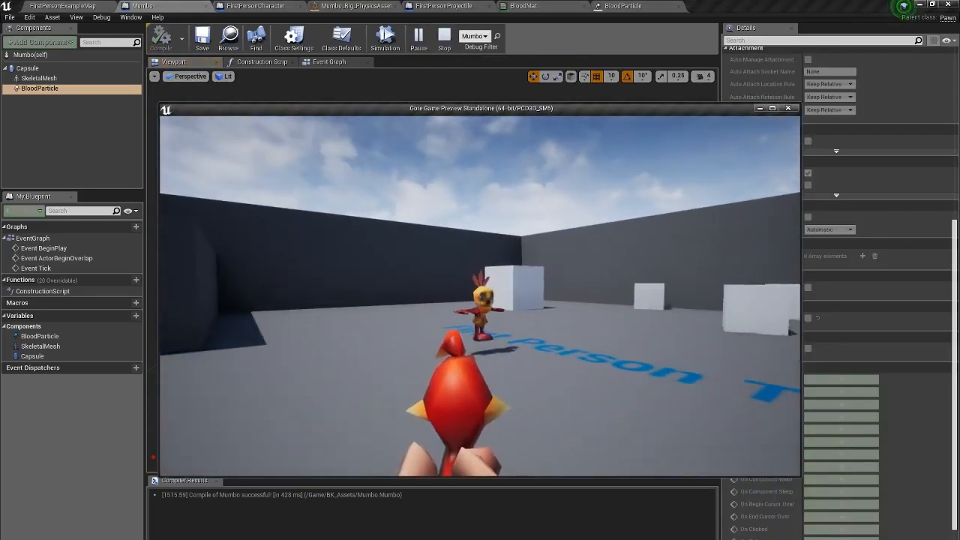
left_click(483, 310)
key("Escape")
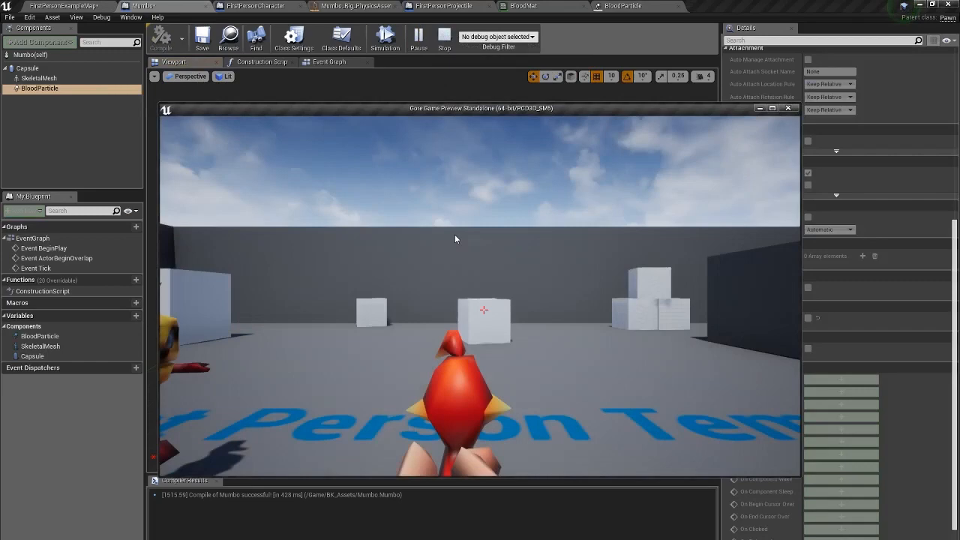
Run the game preview again and shoot Mumbo at close range, circling him to examine the blood burst's position.
left_click(454, 234)
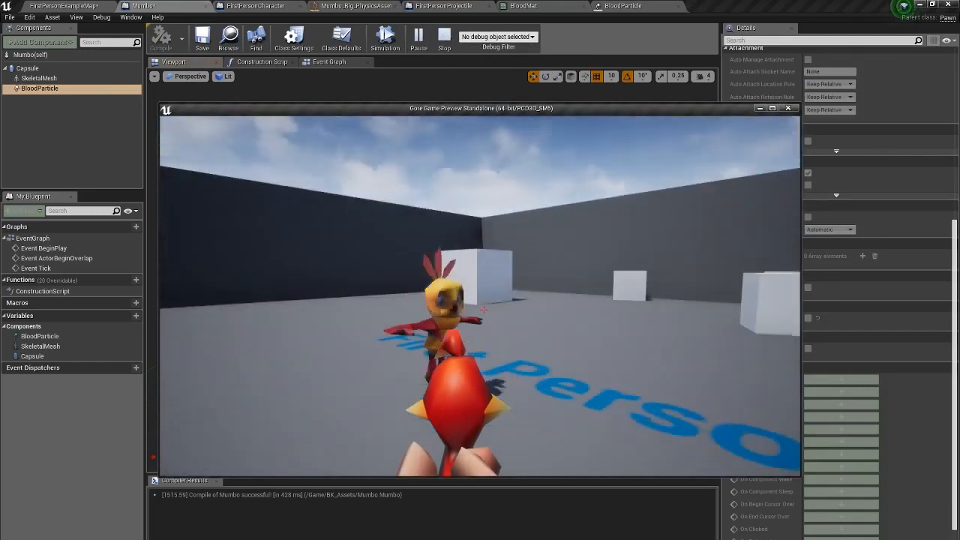
left_click(484, 310)
key("s")
key("d")
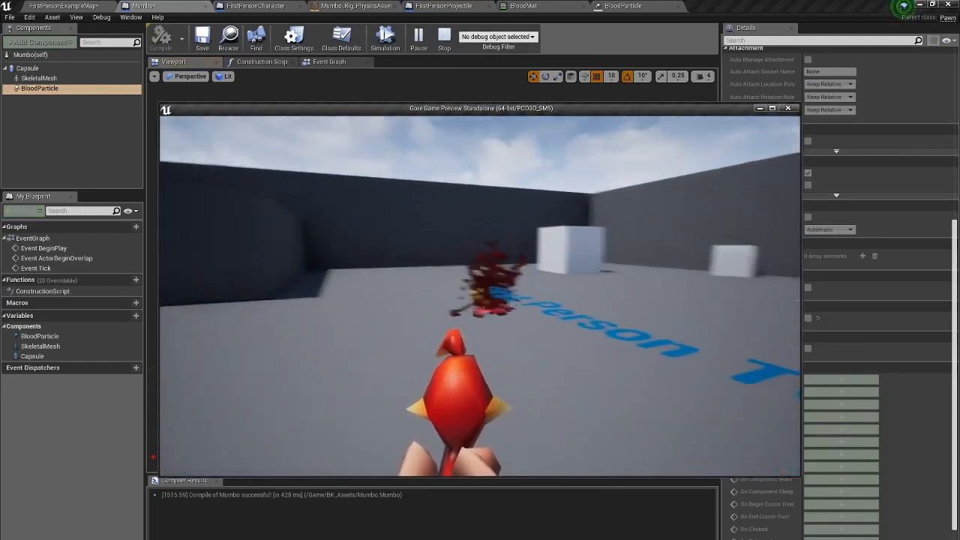
key("w")
key("d")
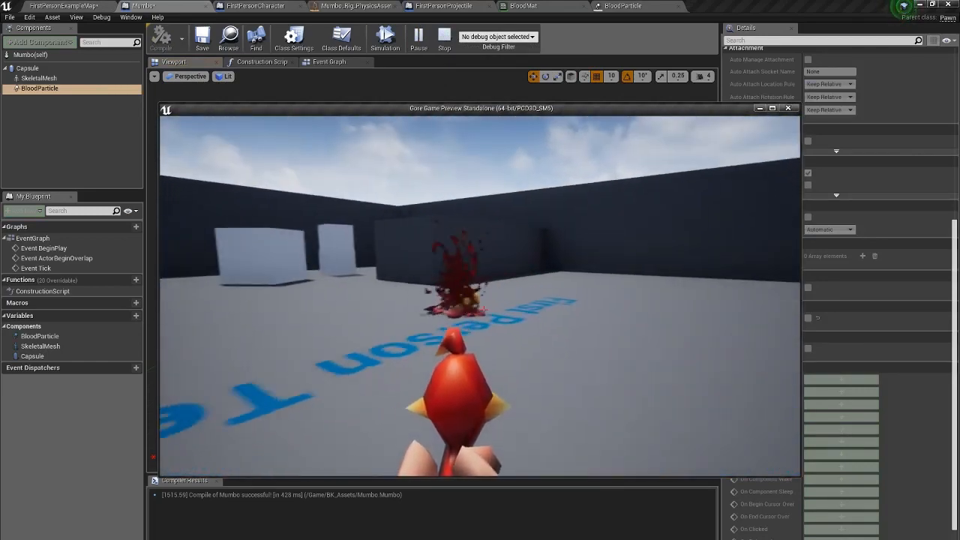
key("d")
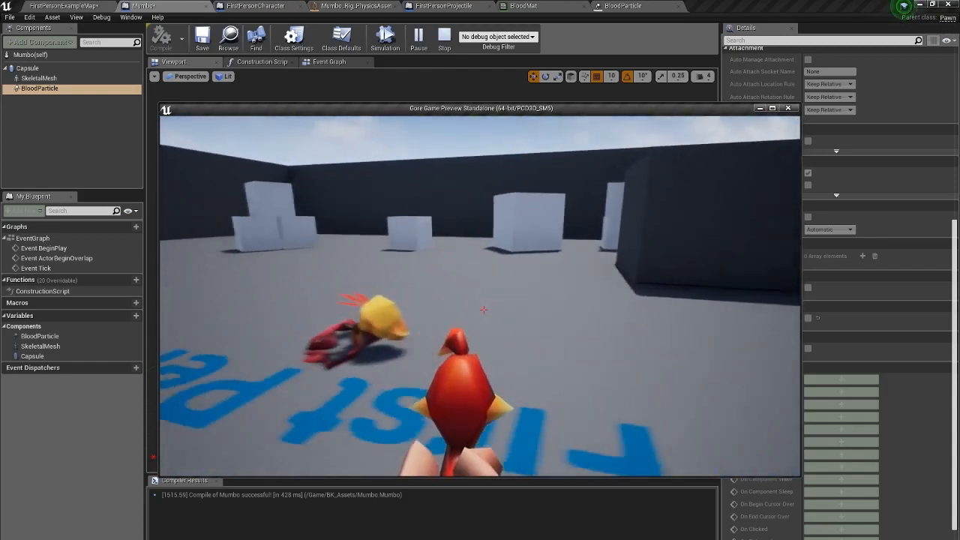
Walk around the fallen Mumbo ragdoll to inspect it from several sides, and end the game preview.
key("w")
key("d")
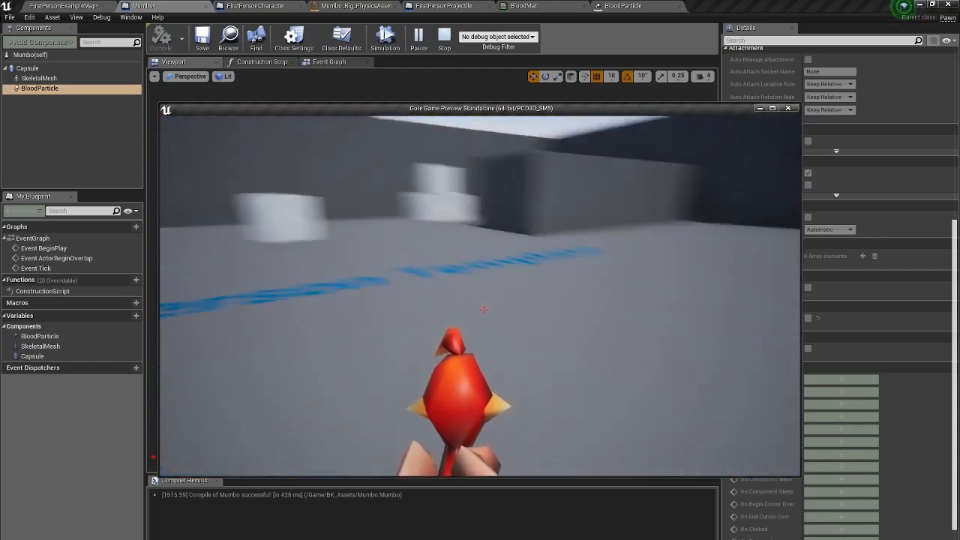
key("d")
key("w")
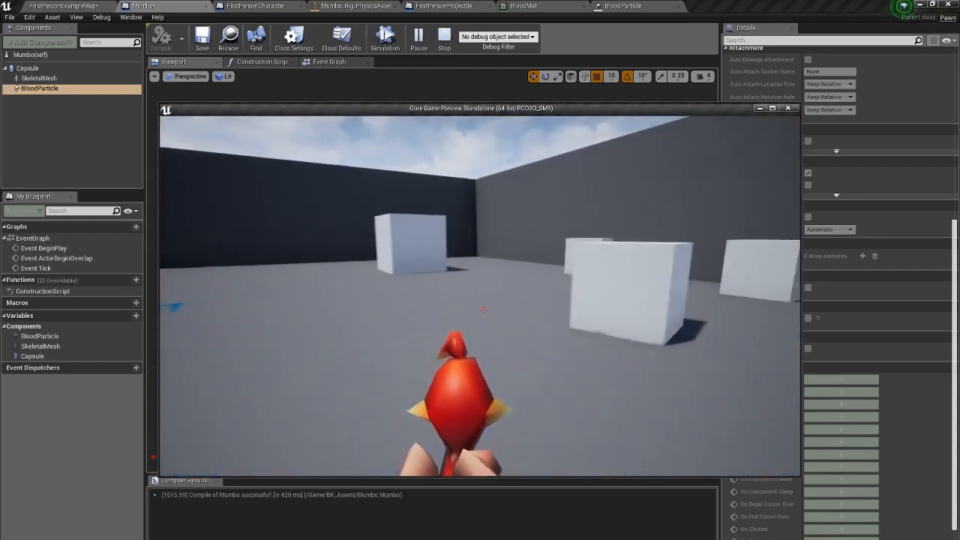
key("w")
key("d")
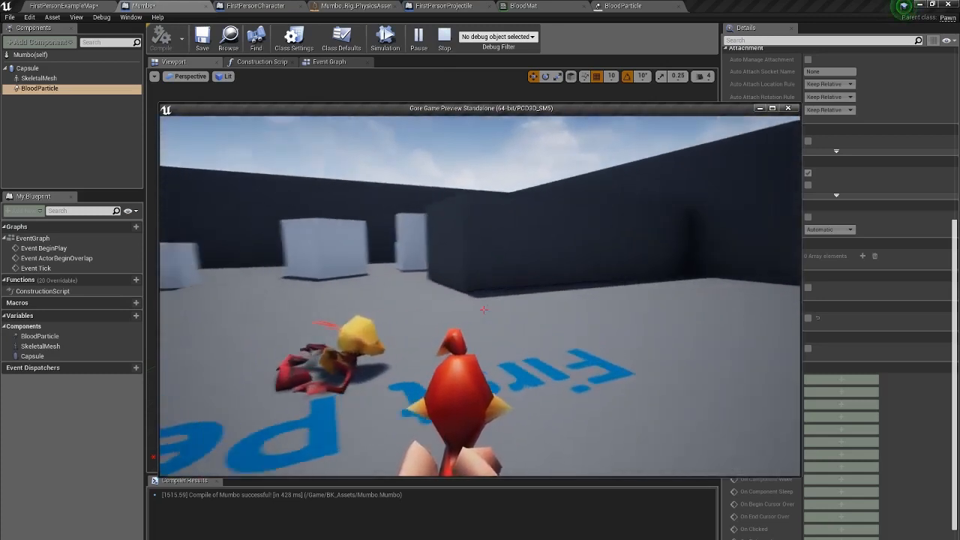
key("d")
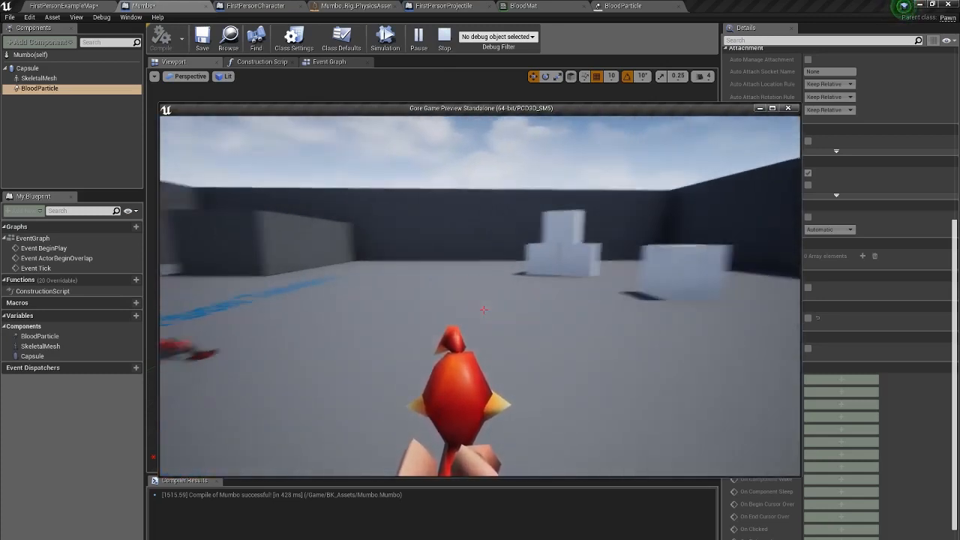
key("d")
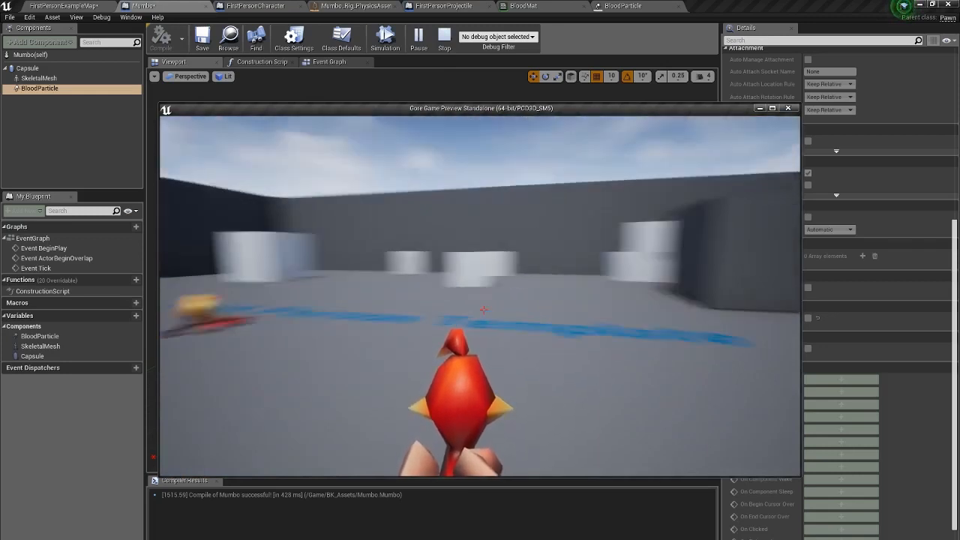
key("s")
key("d")
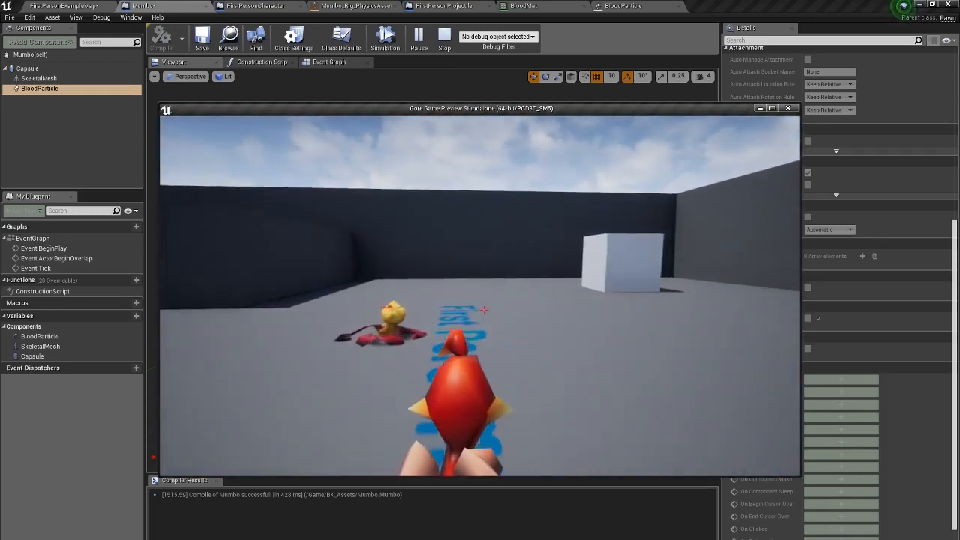
key("w")
key("d")
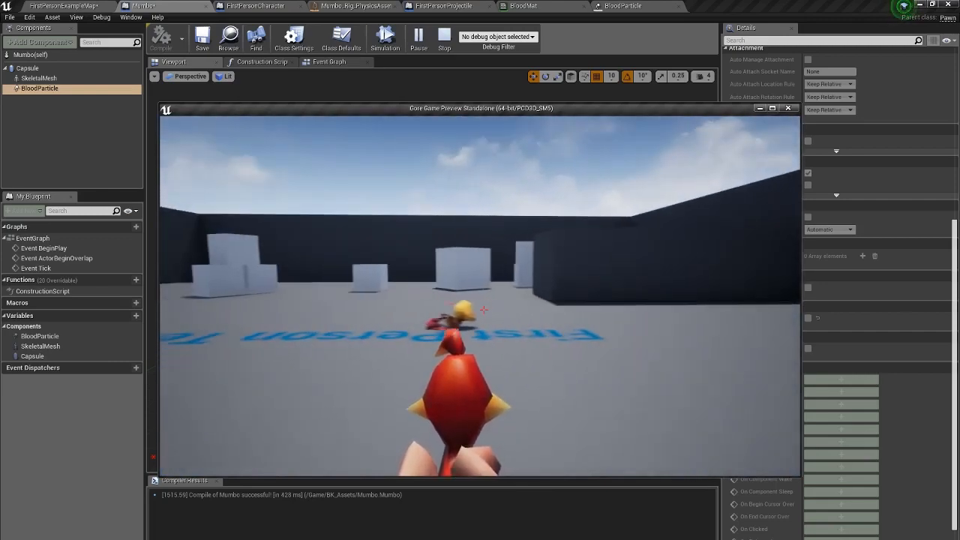
key("Escape")
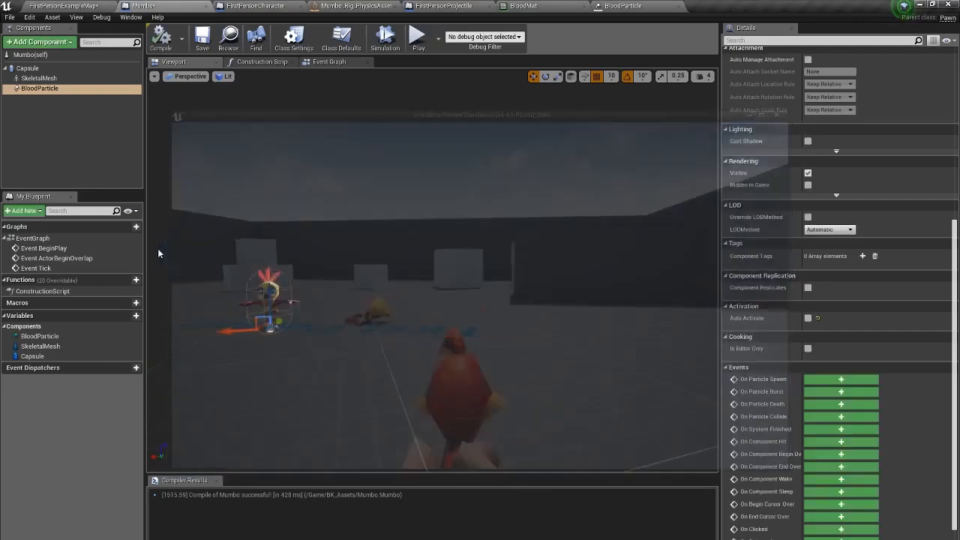